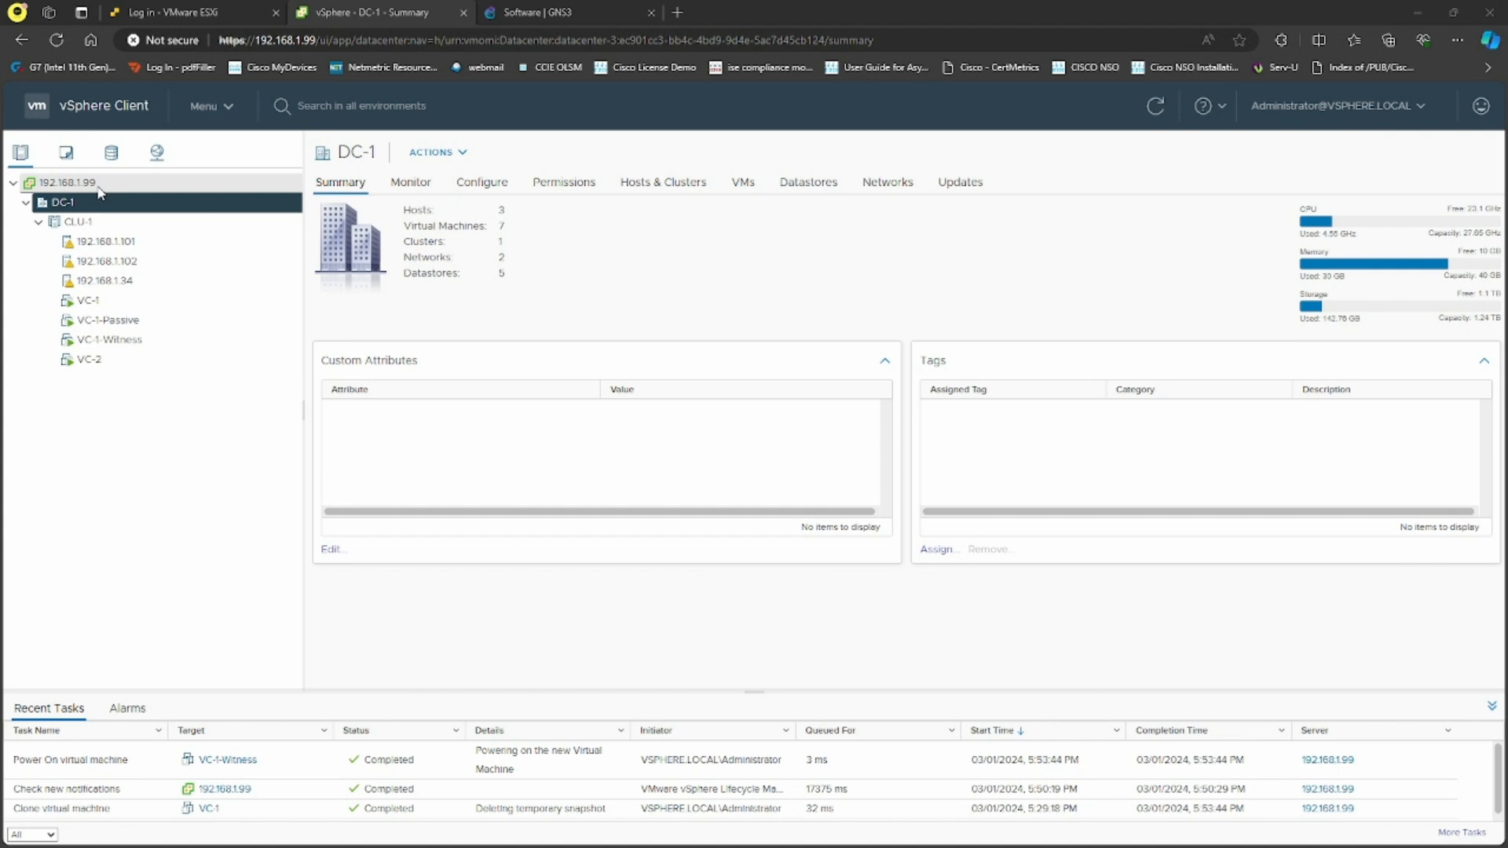
From the 192.168.1.99 summary, go to Administration > Single Sign On > Users and Groups > Configuration
left_click(69, 182)
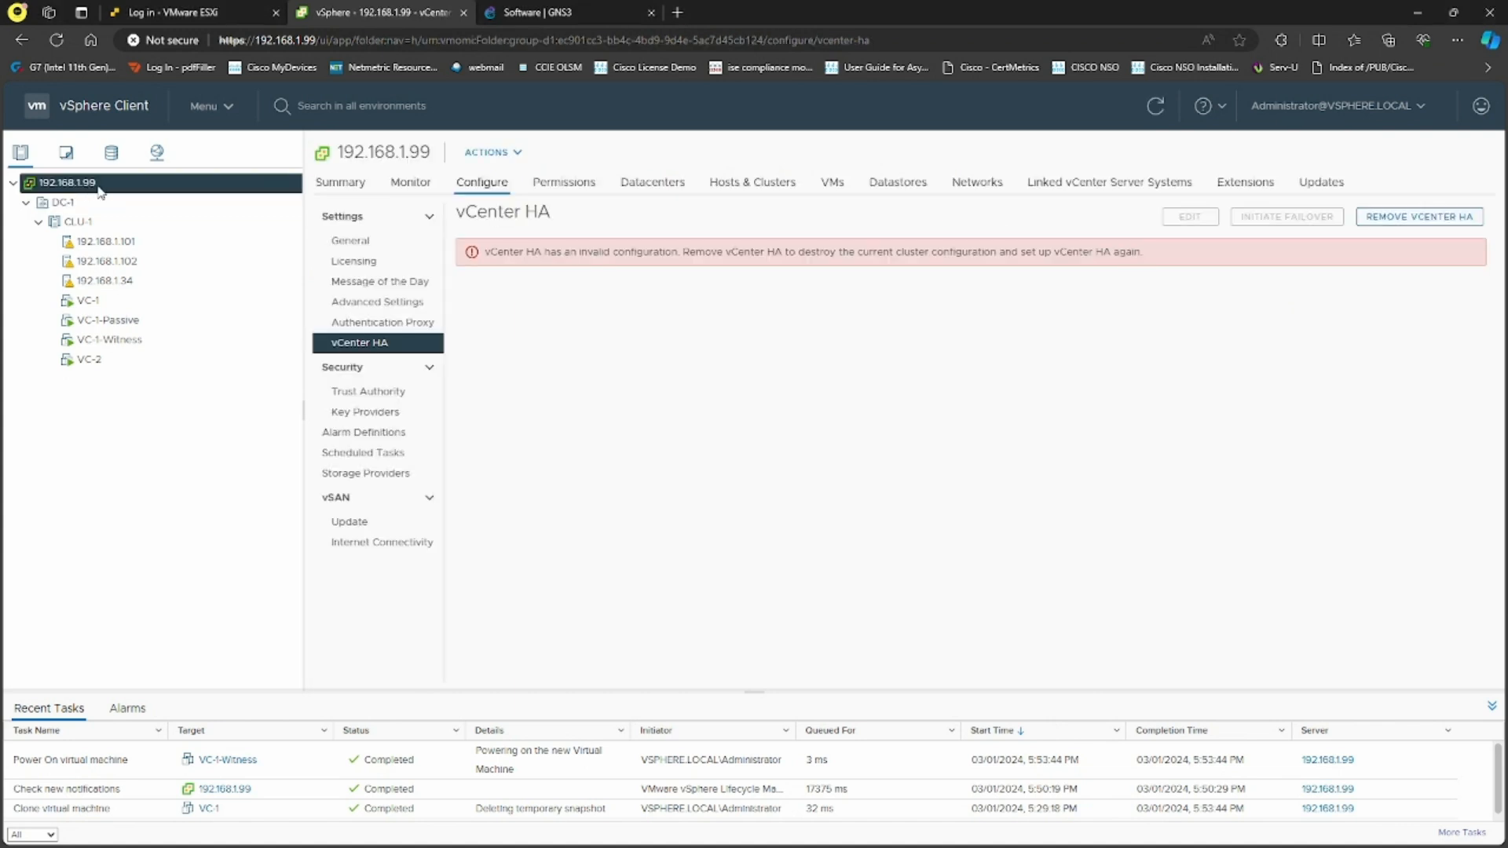
left_click(345, 182)
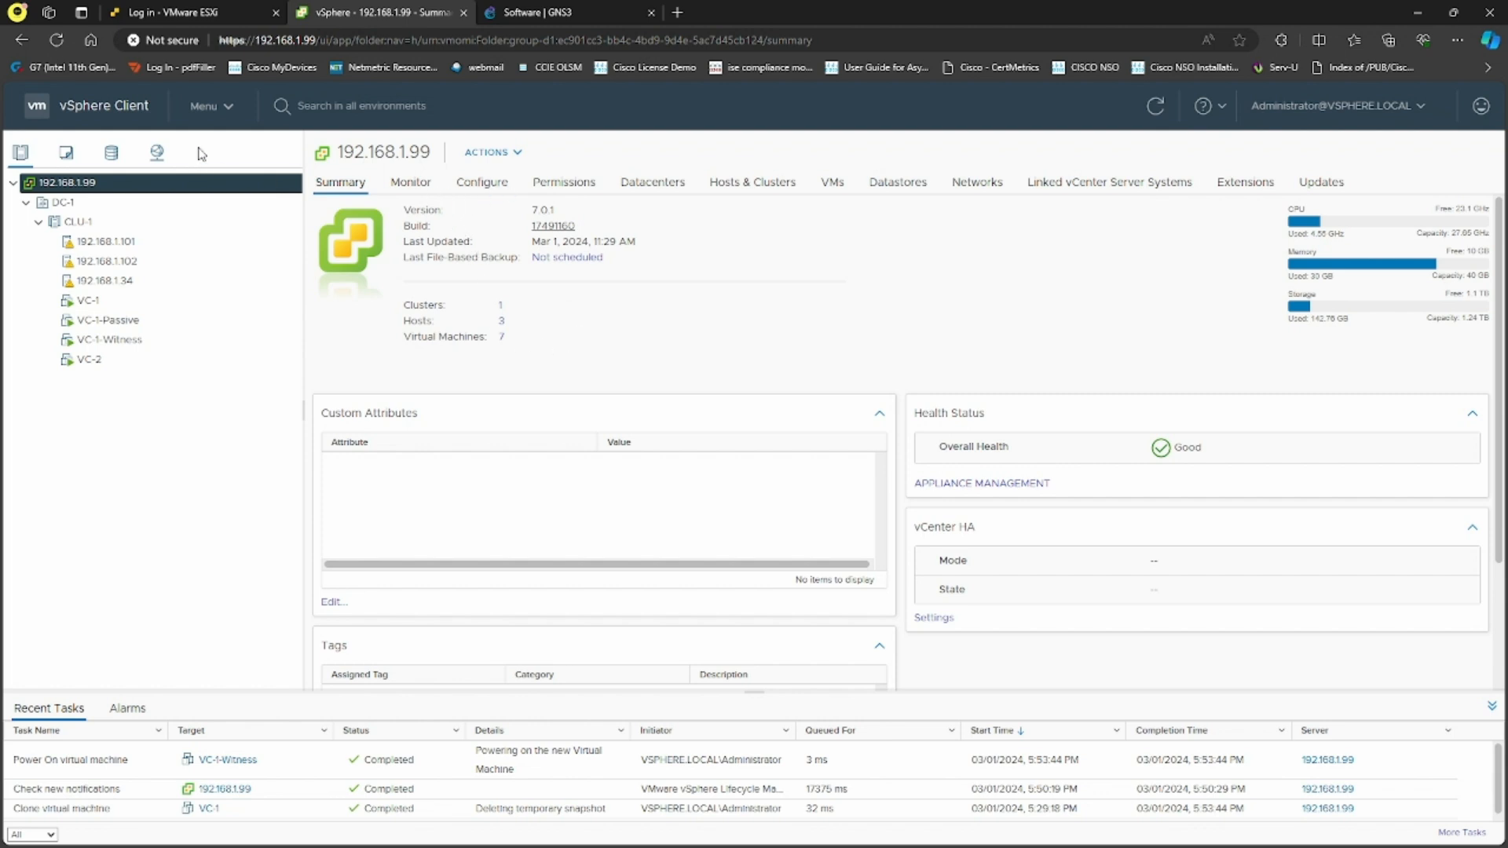
left_click(206, 106)
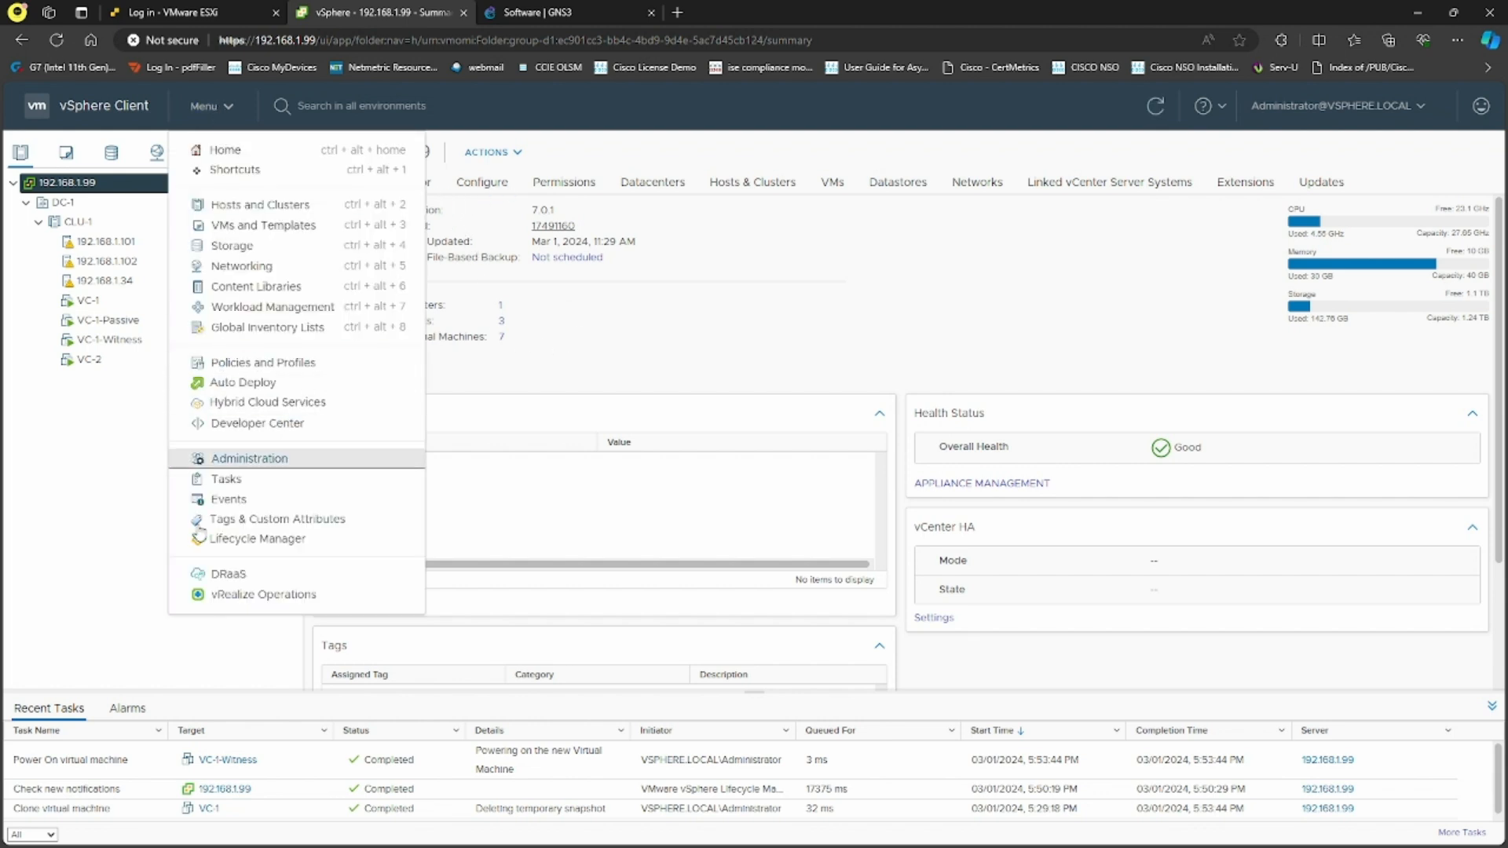
left_click(271, 461)
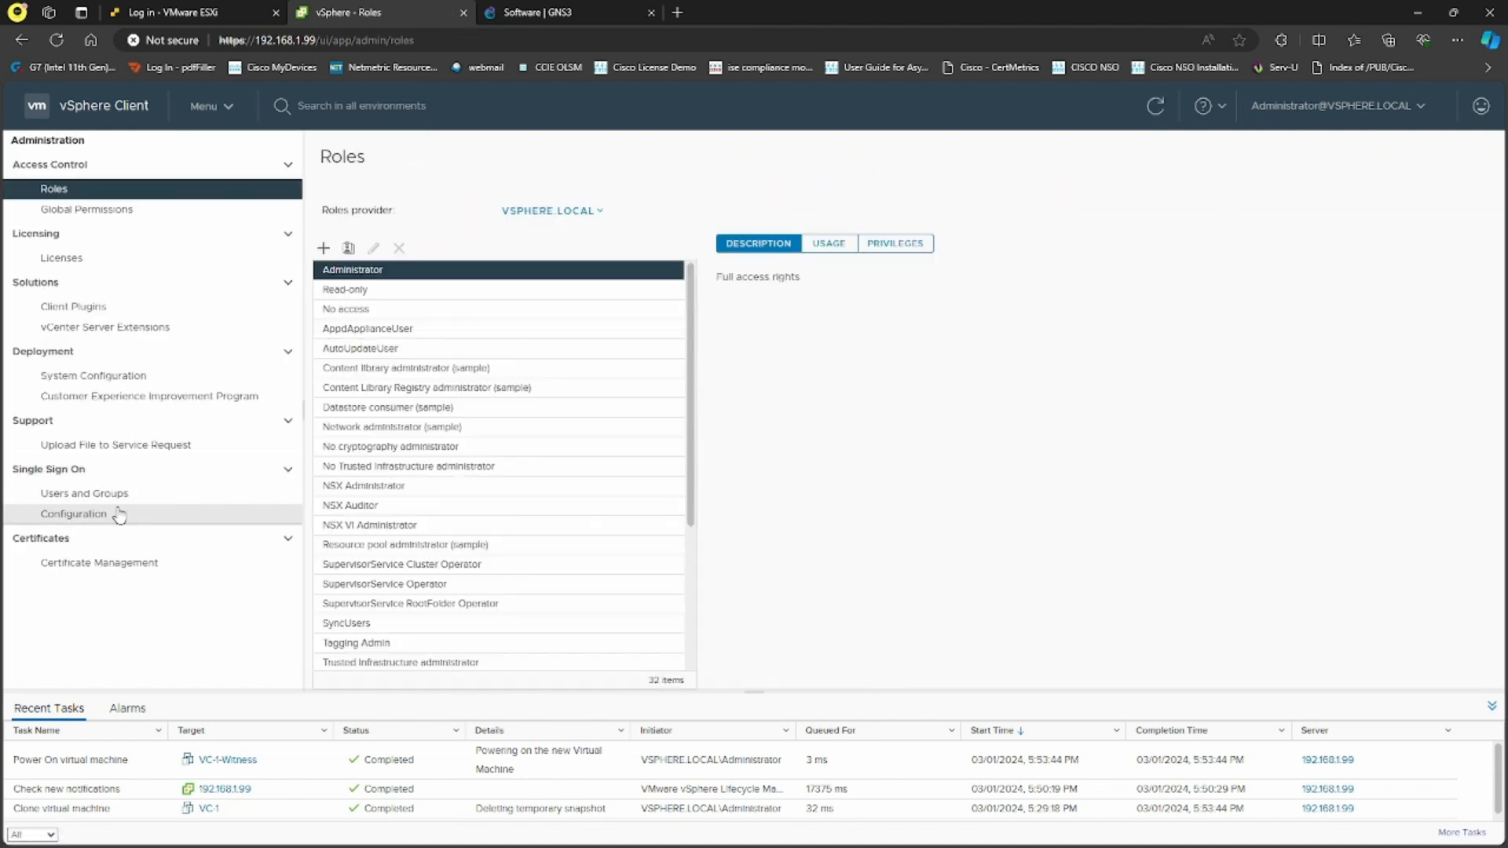
left_click(121, 495)
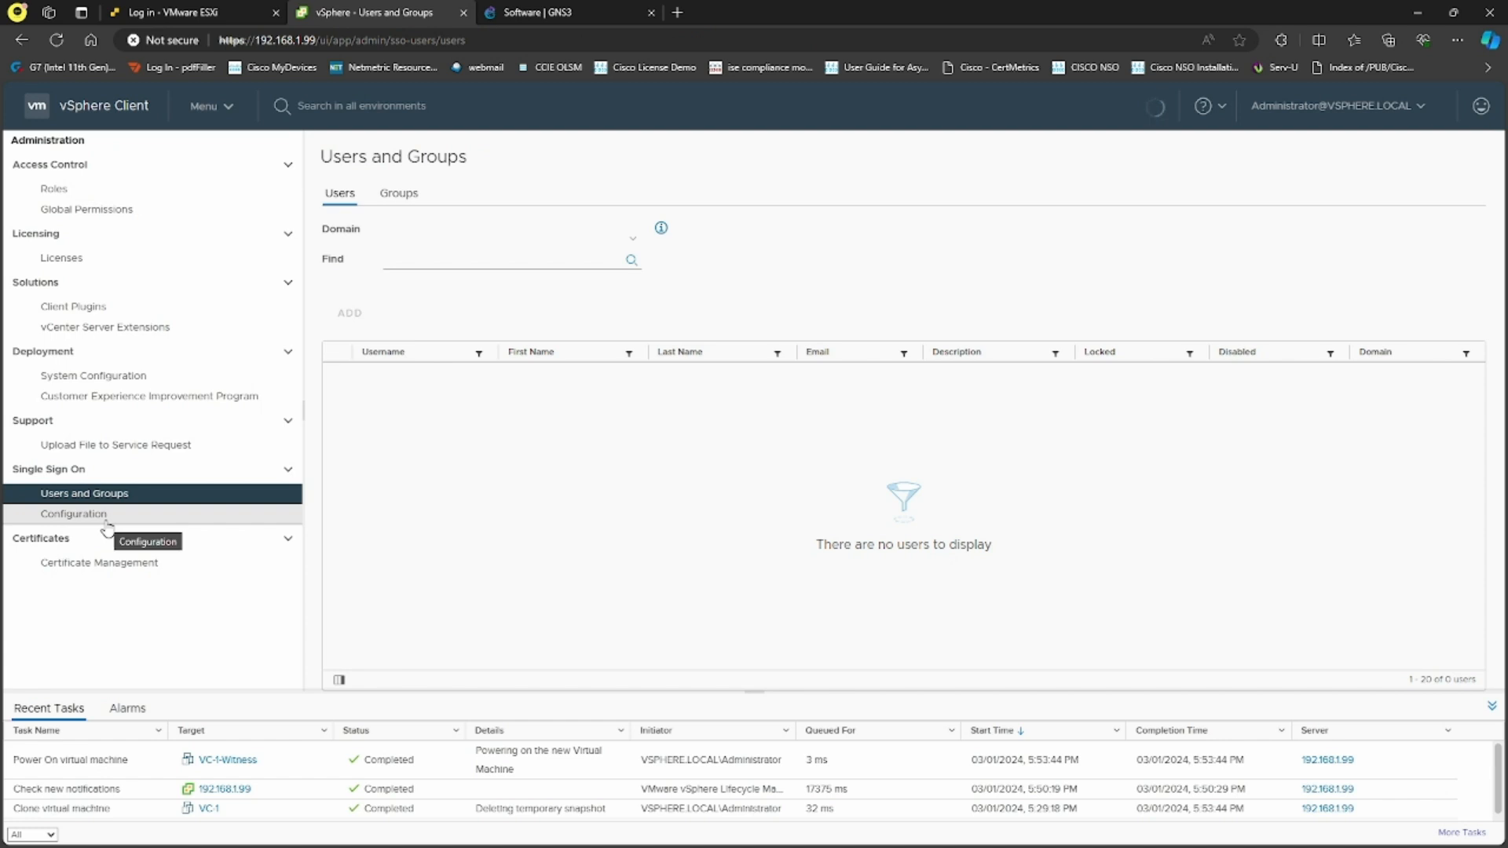
left_click(106, 522)
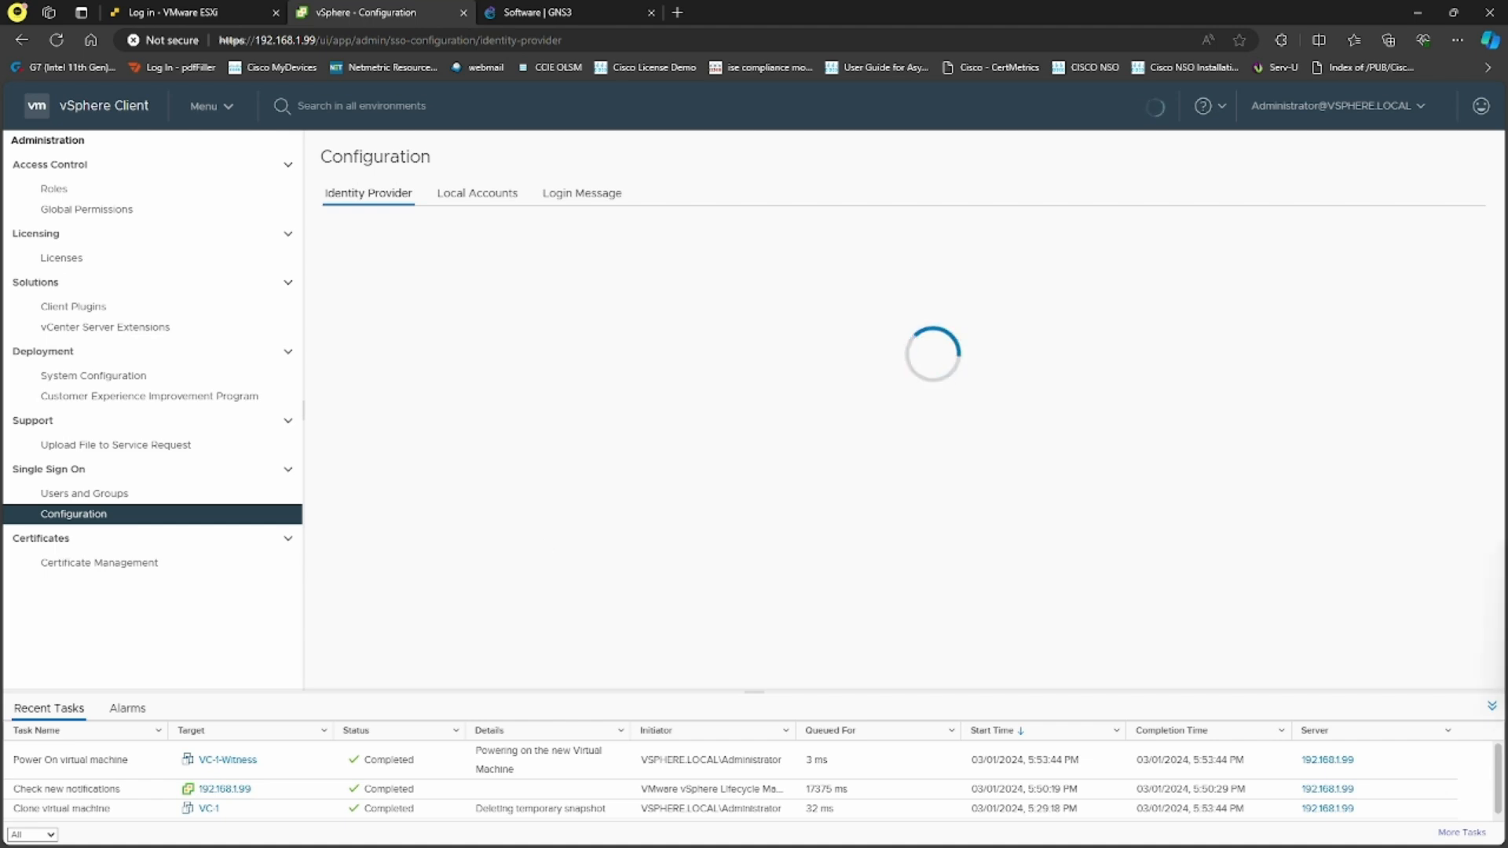
key("alt+Tab")
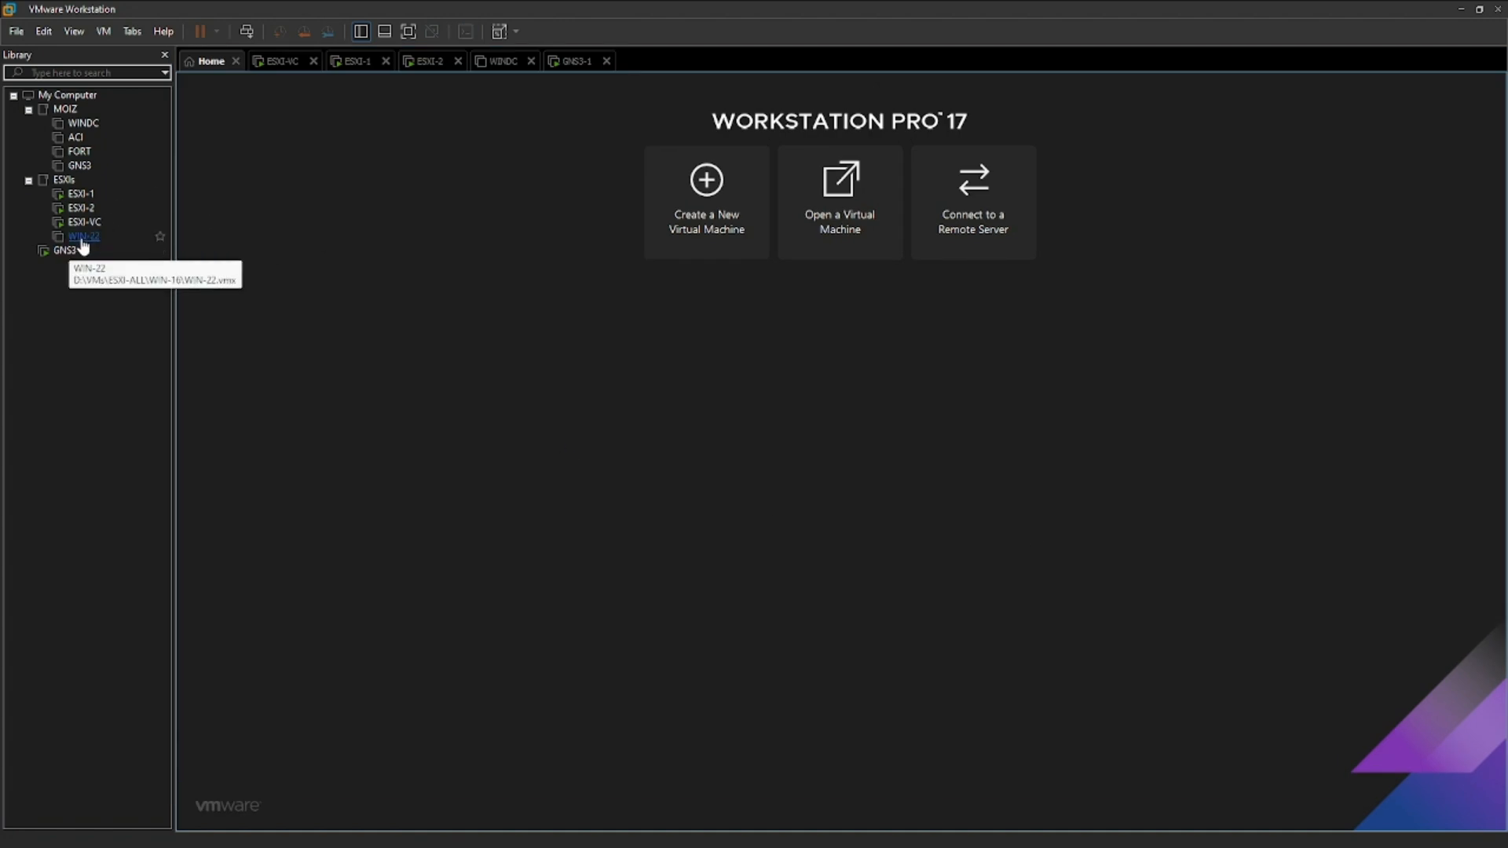
Open WIN-22 in VMware Workstation and boot it through Windows Boot Manager
left_click(82, 236)
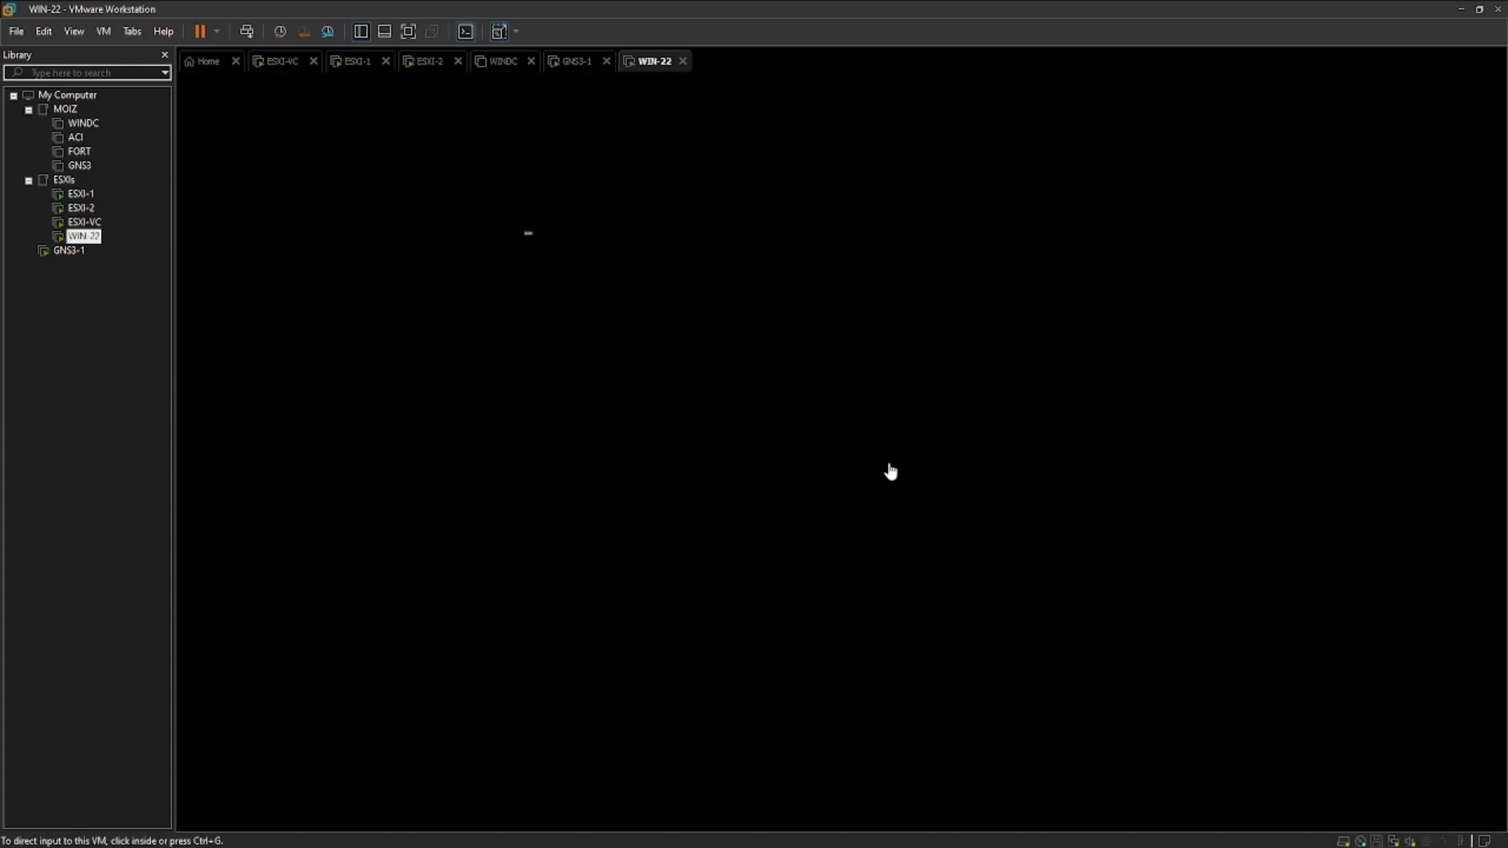
left_click(744, 359)
key("Return")
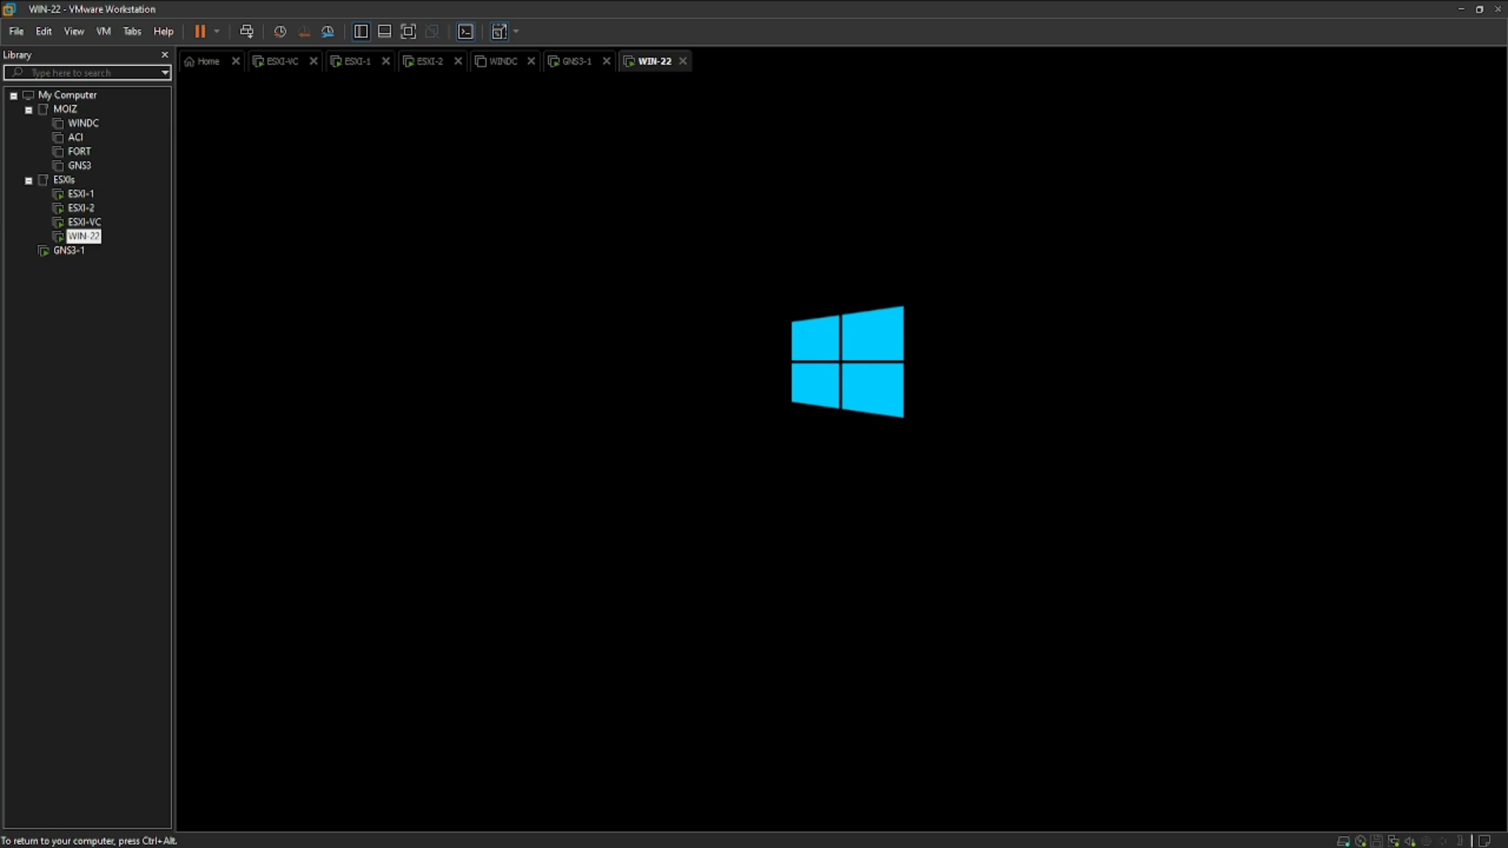
key("ctrl+alt")
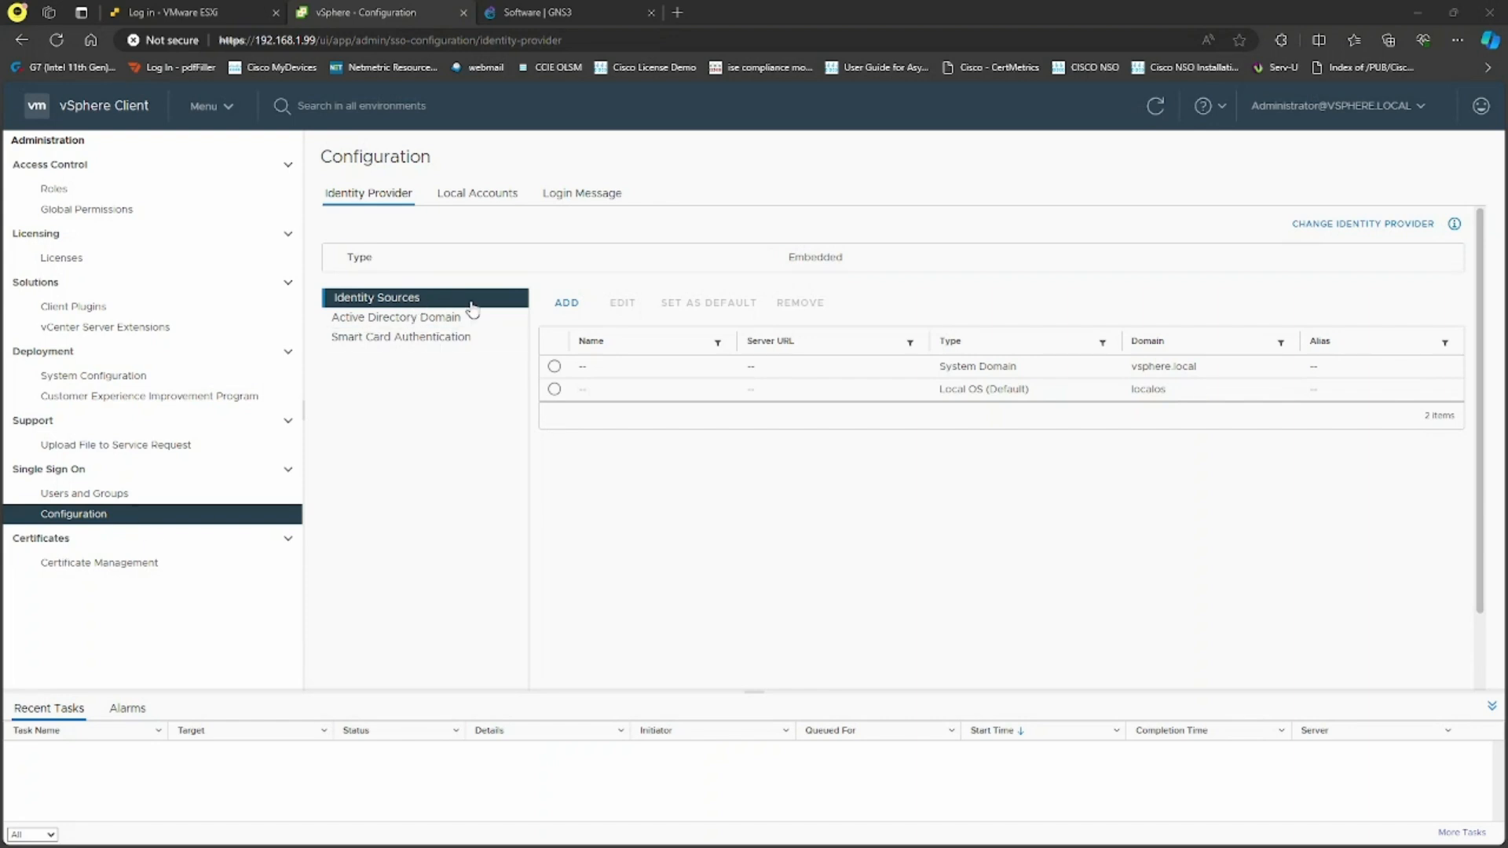
left_click(567, 302)
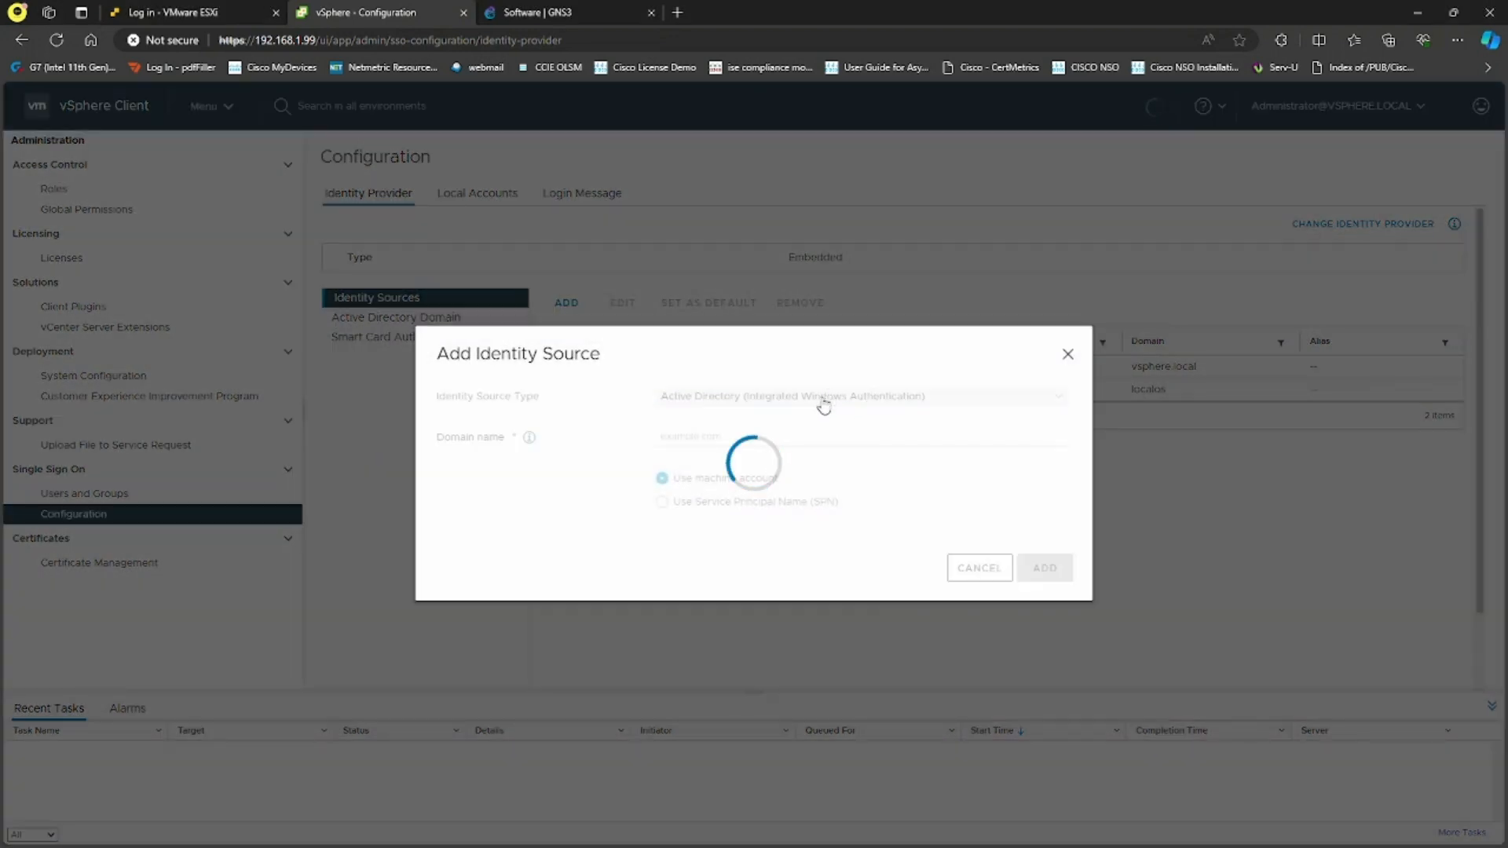
left_click(868, 363)
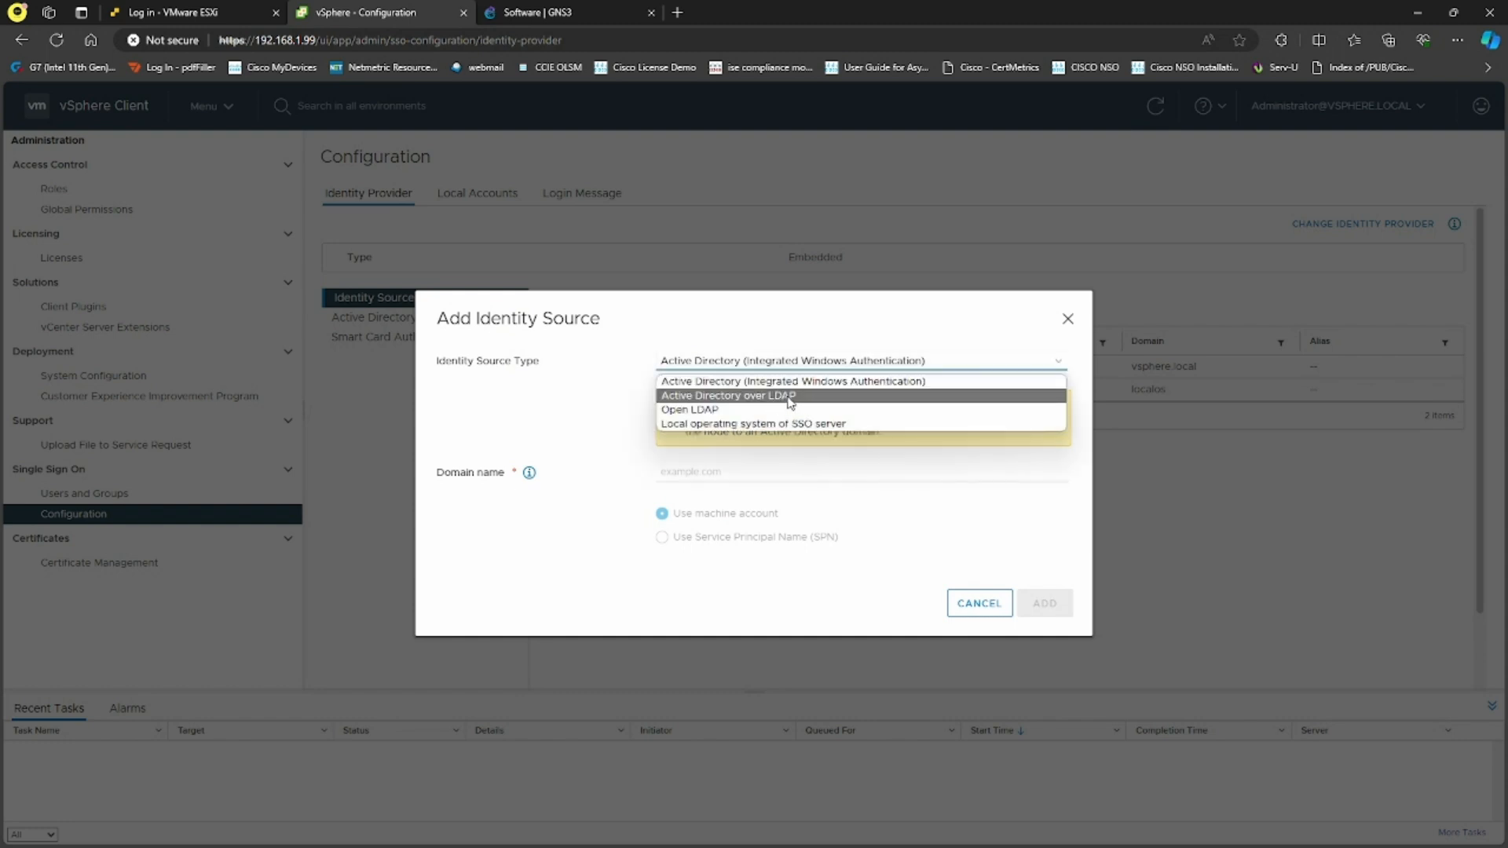
left_click(854, 383)
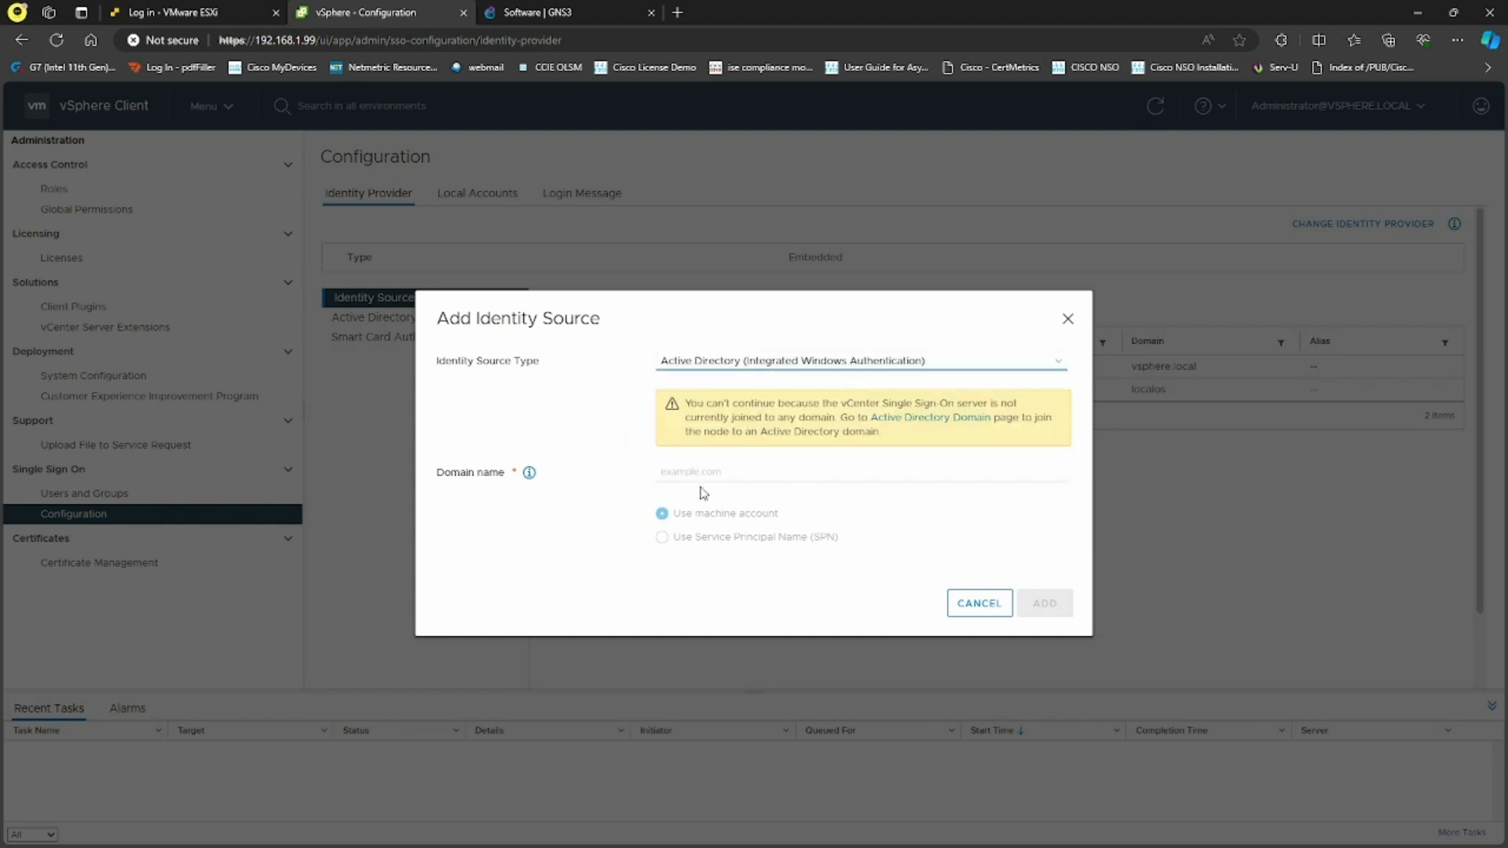
left_click(736, 472)
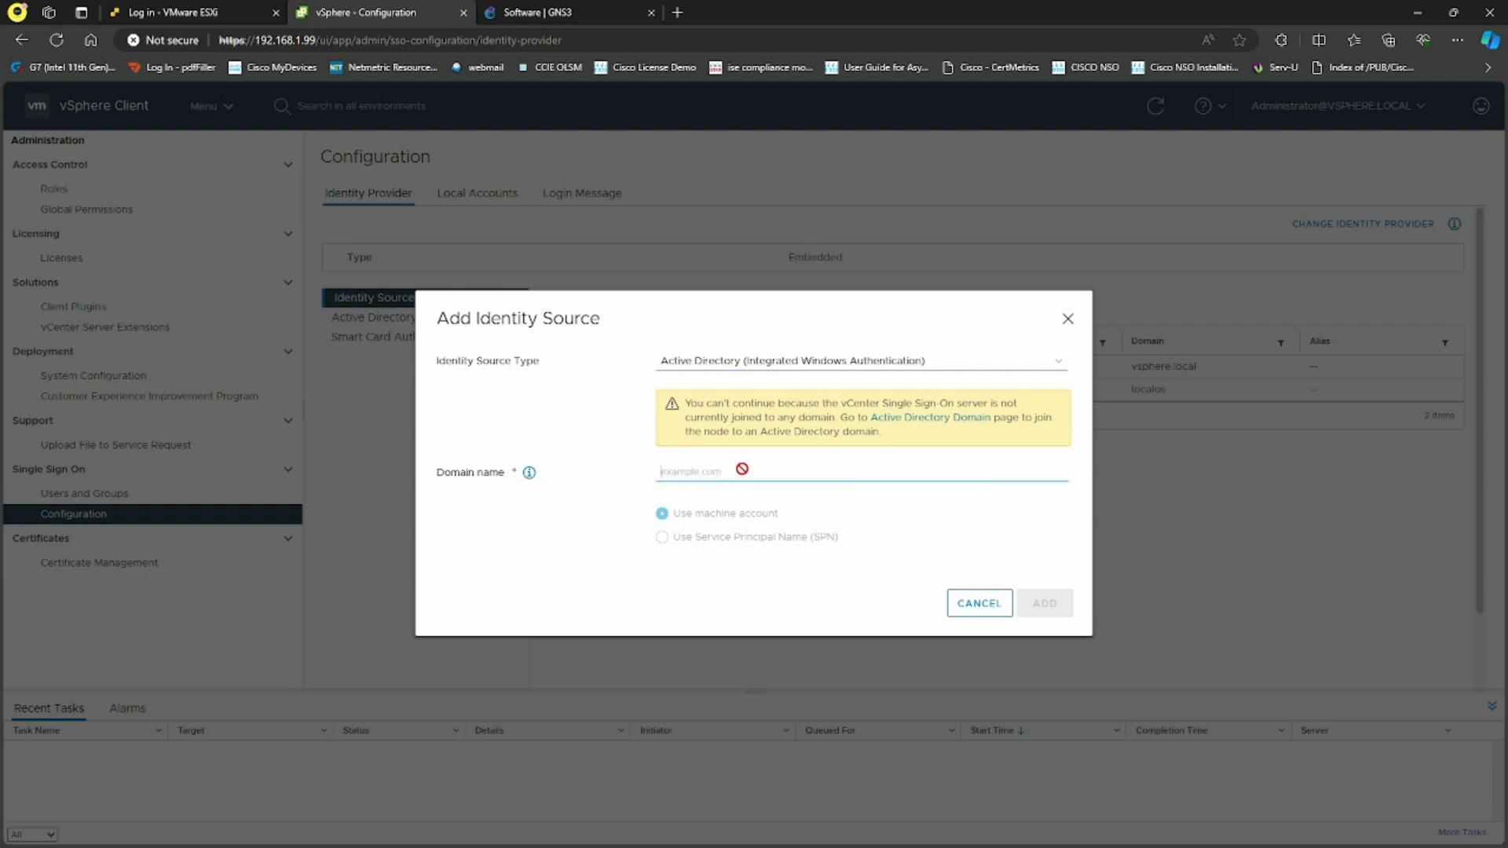
left_click_drag(833, 403, 1001, 401)
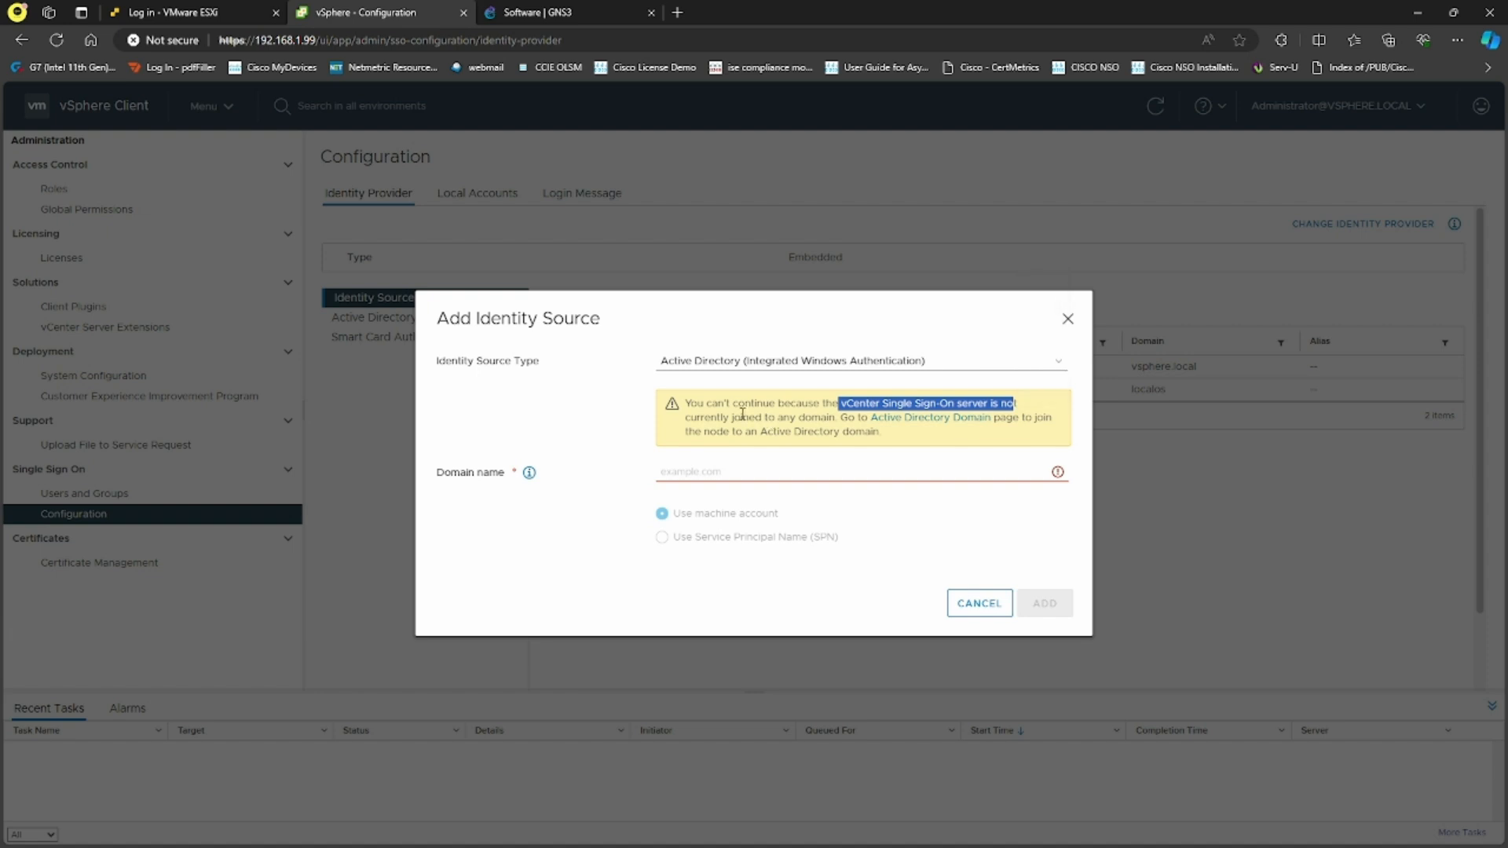
left_click(772, 472)
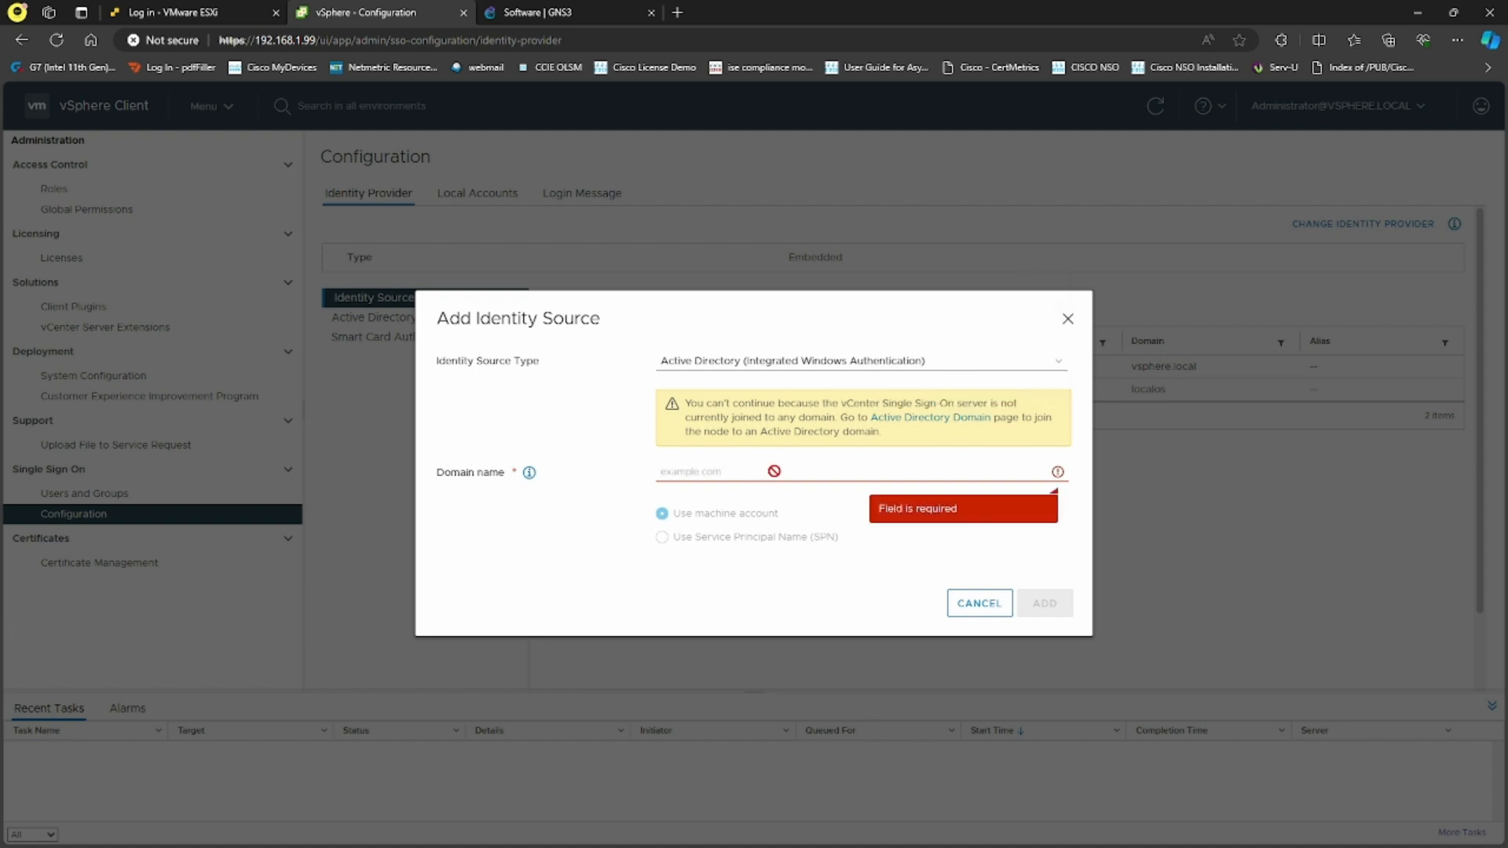
left_click(996, 606)
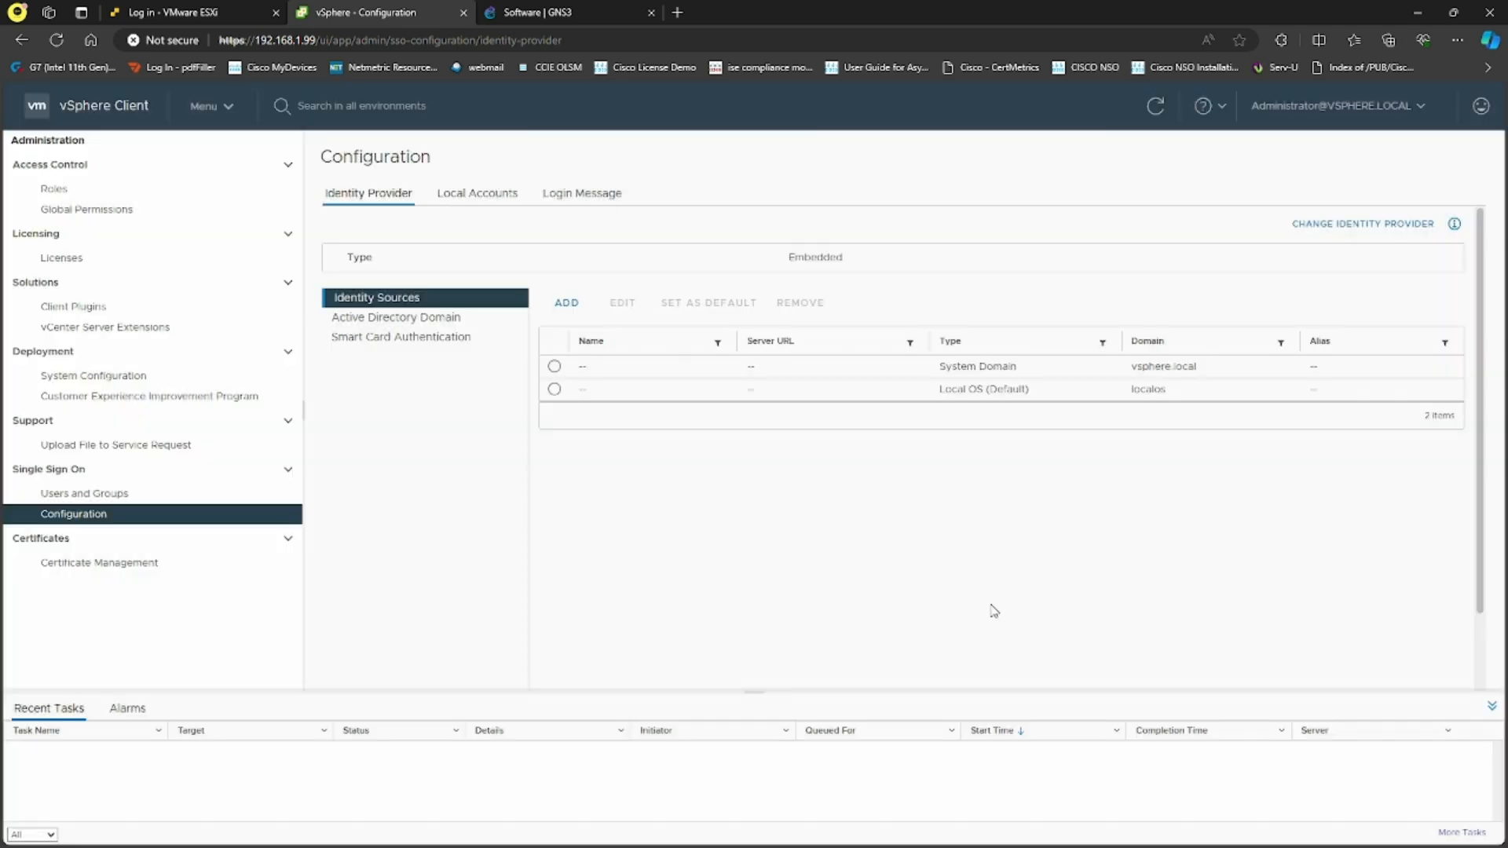
Join node 192.168.1.99 to the sysable.com.au domain using the domain account credentials
left_click(428, 321)
left_click(572, 308)
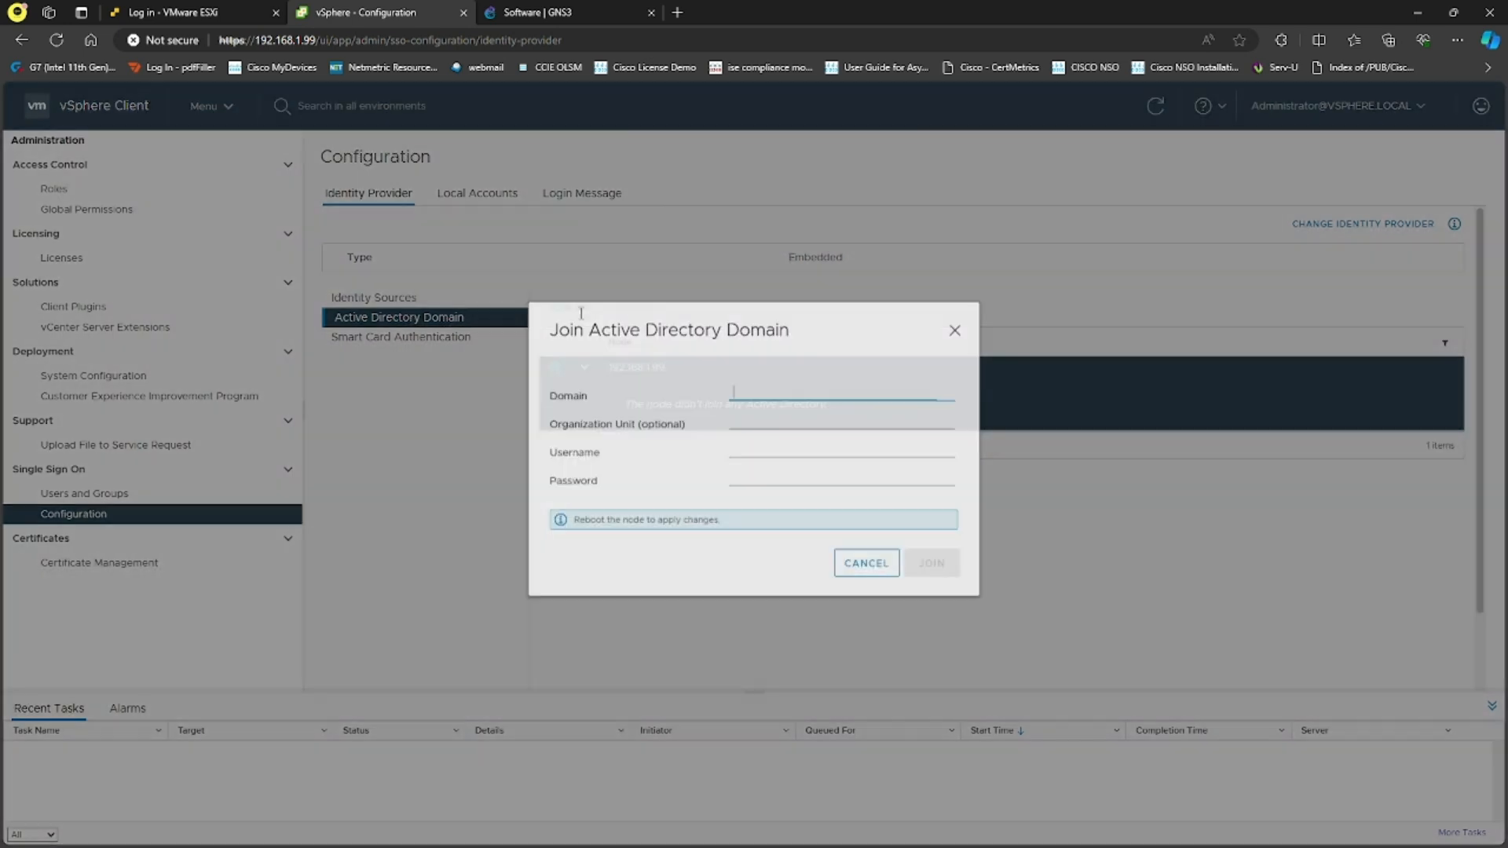
left_click(877, 576)
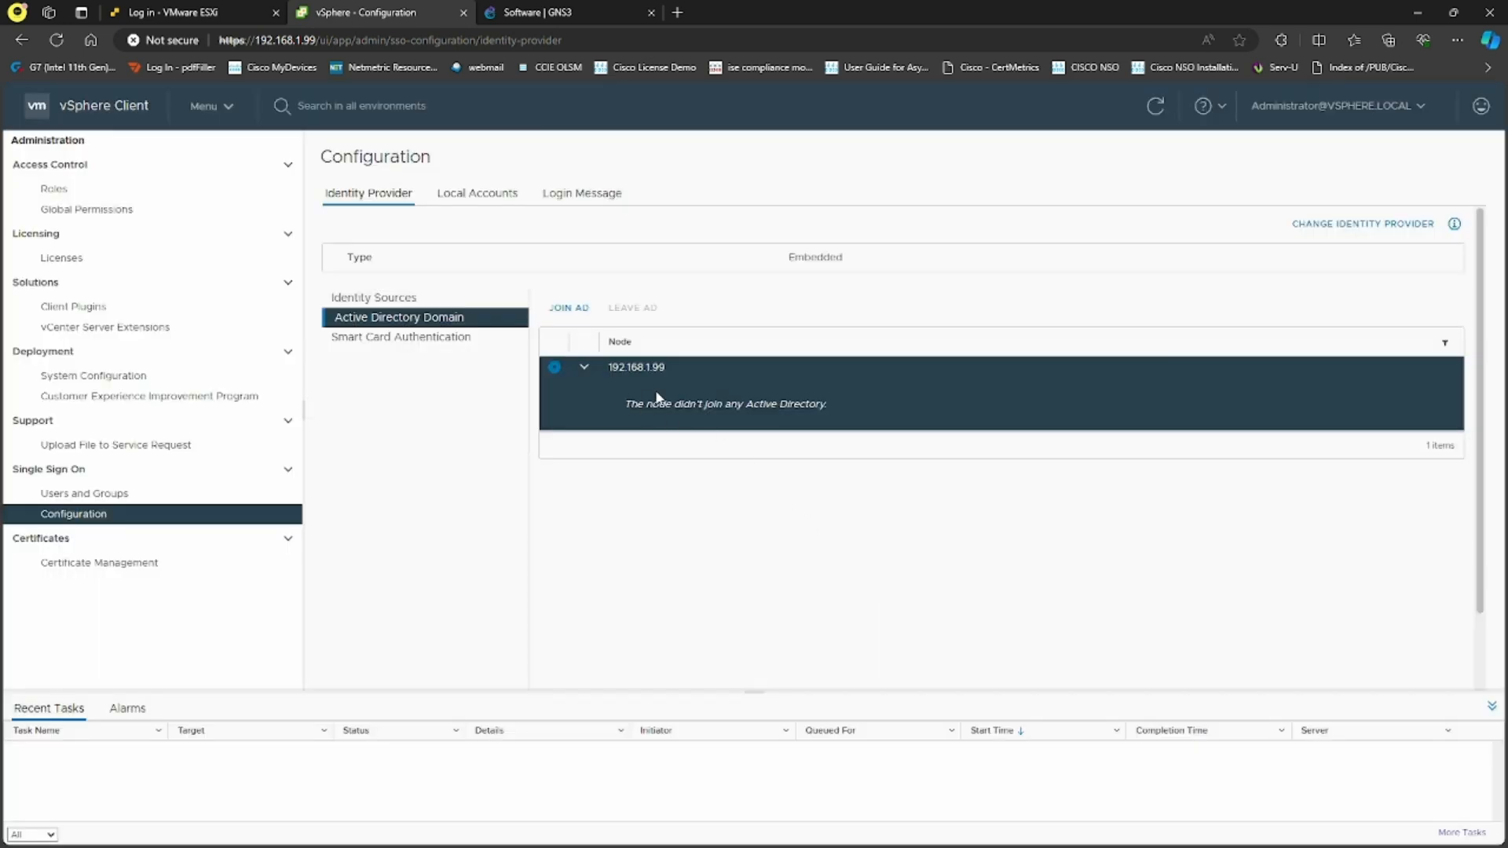
left_click(569, 308)
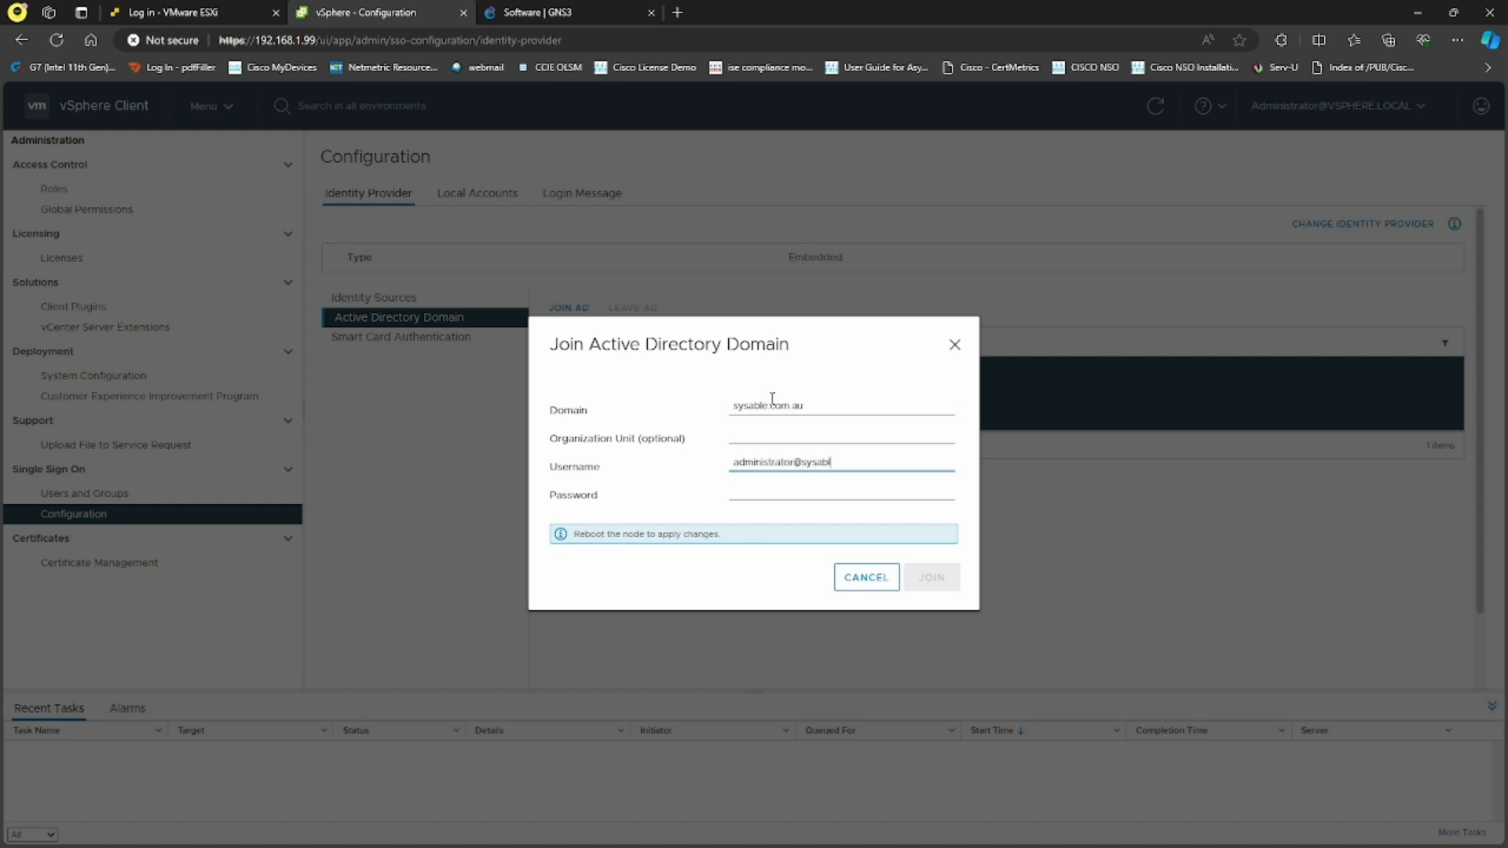
key("Tab")
type("P")
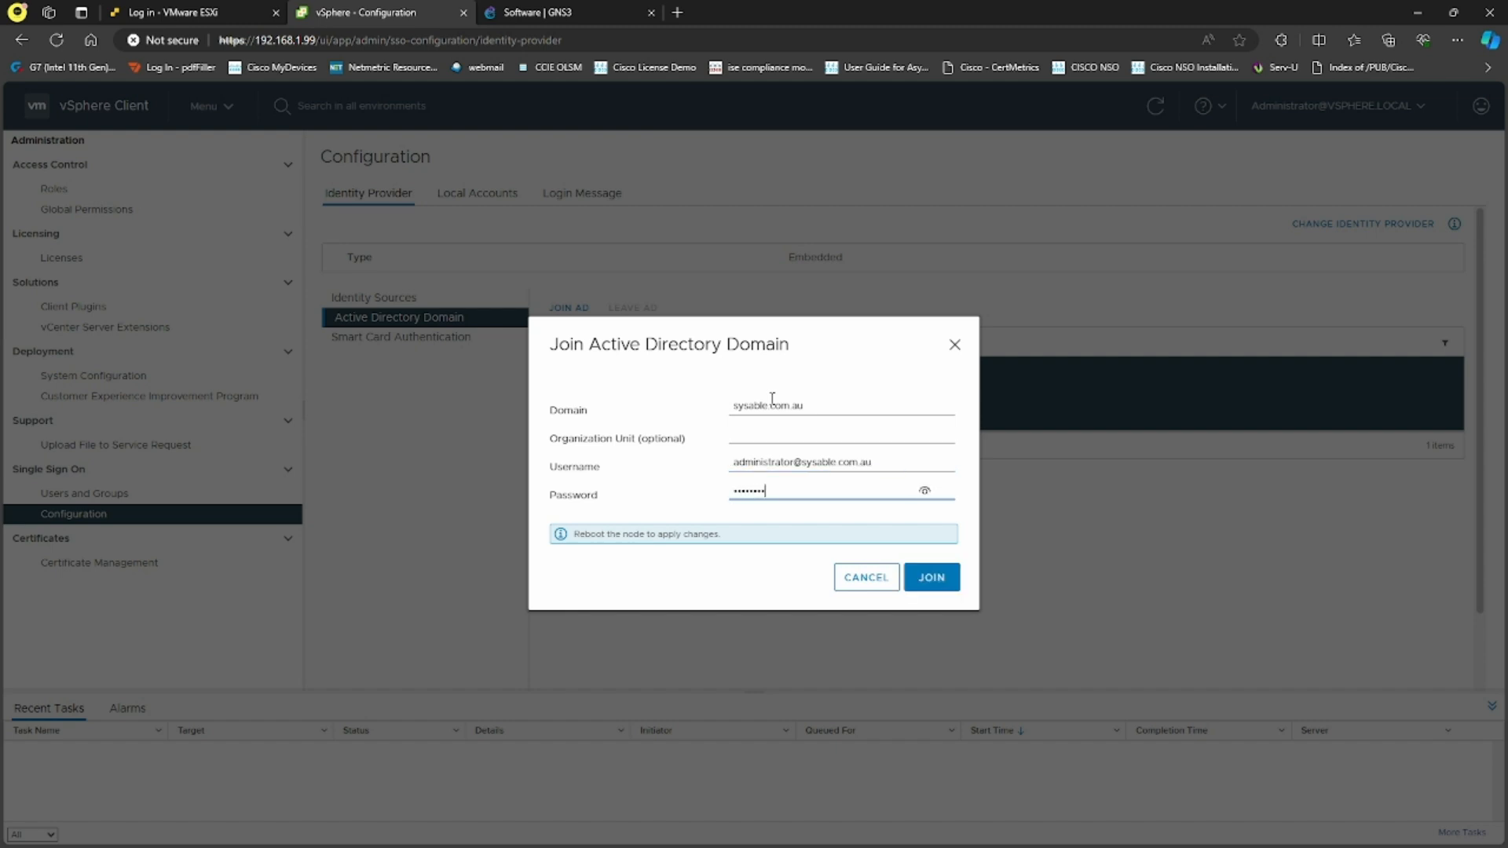
left_click(931, 577)
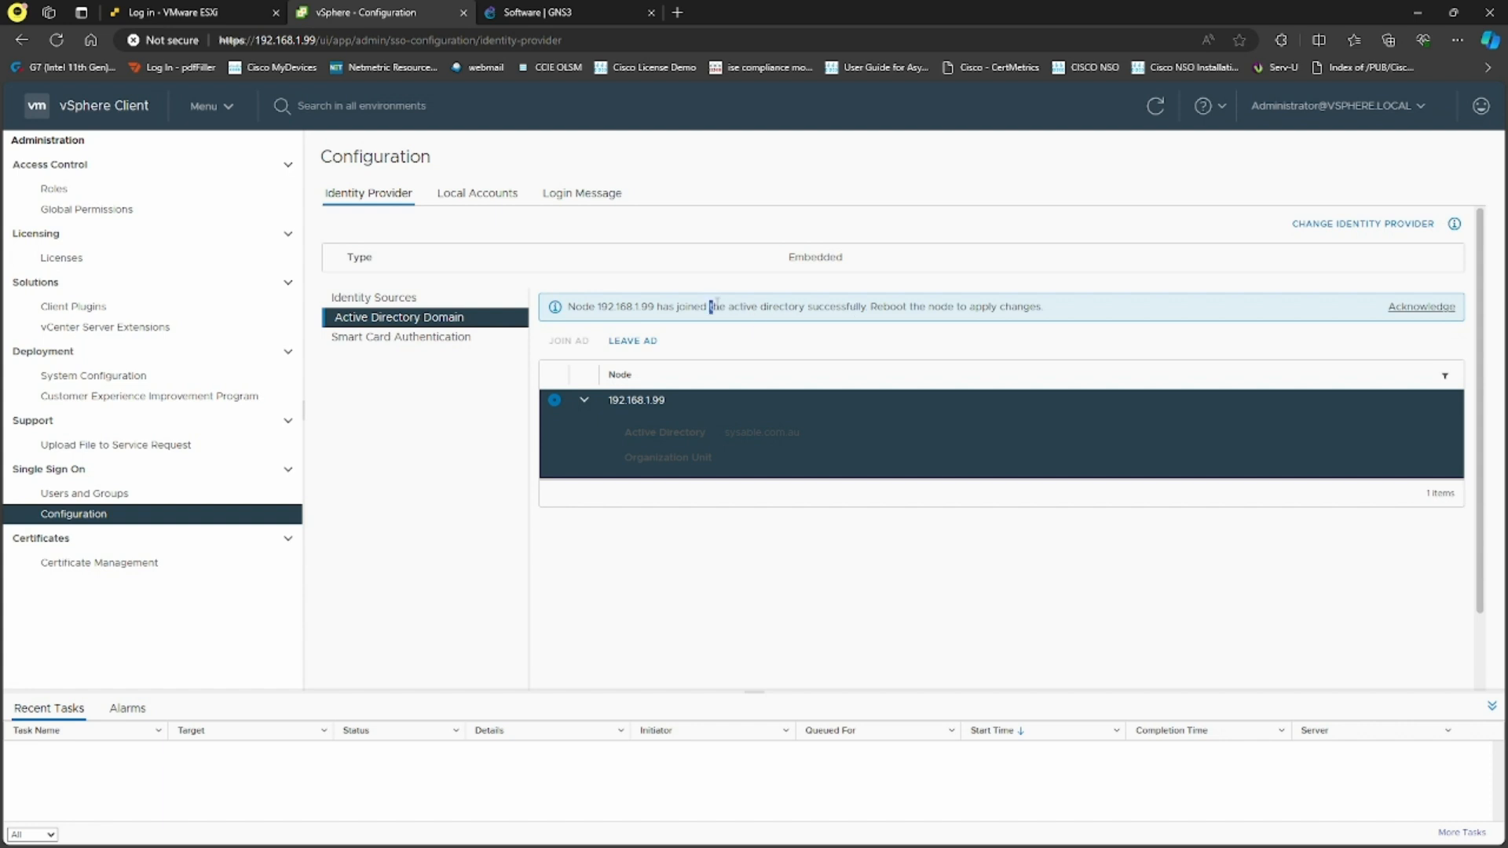
left_click_drag(712, 306, 1046, 314)
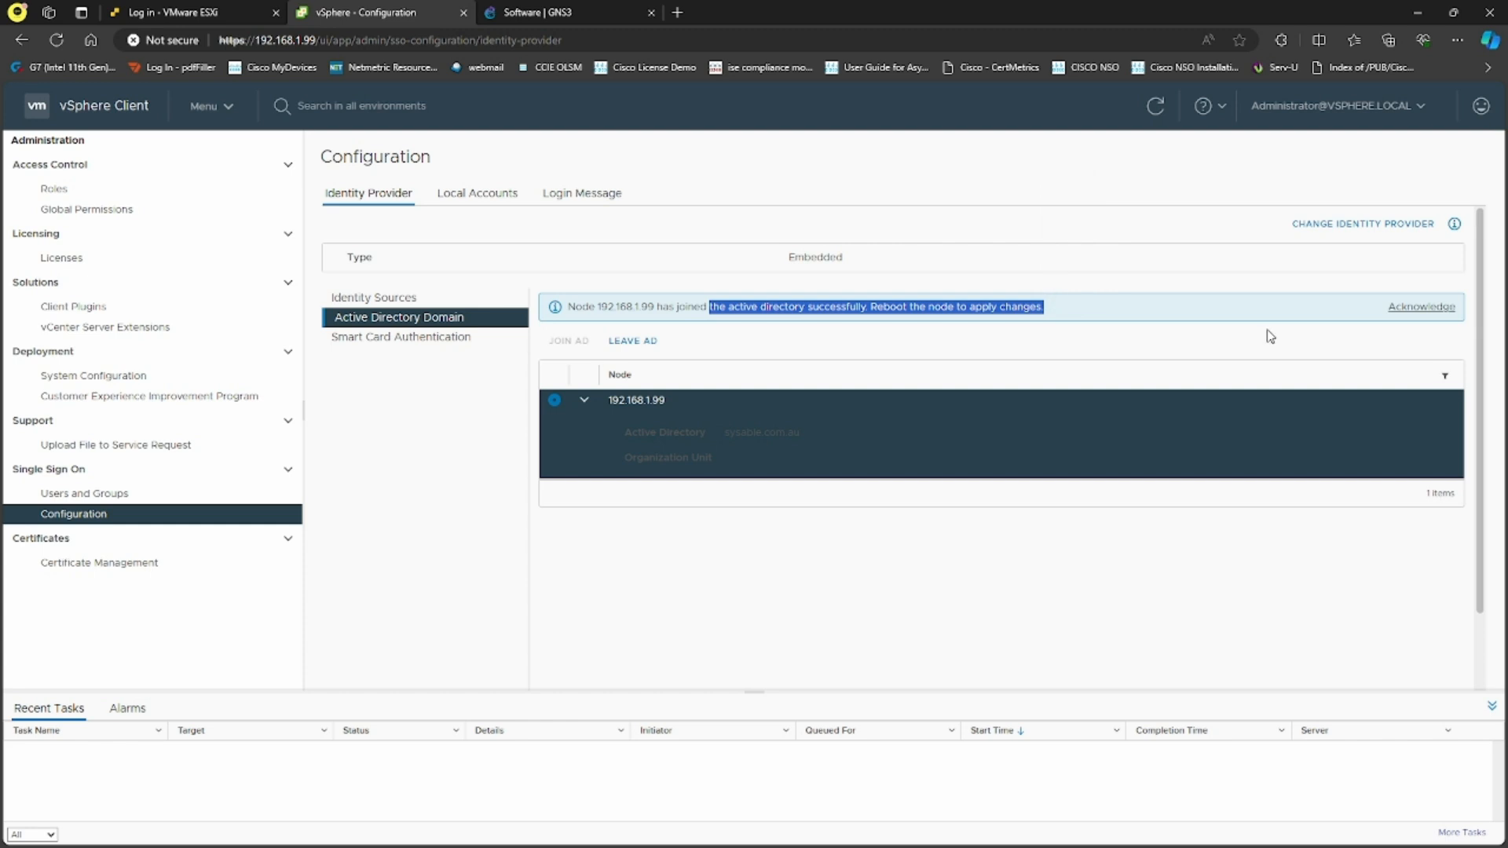
Select 192.168.1.99 in Hosts and Clusters and view its Configure > Settings > General page
left_click(405, 300)
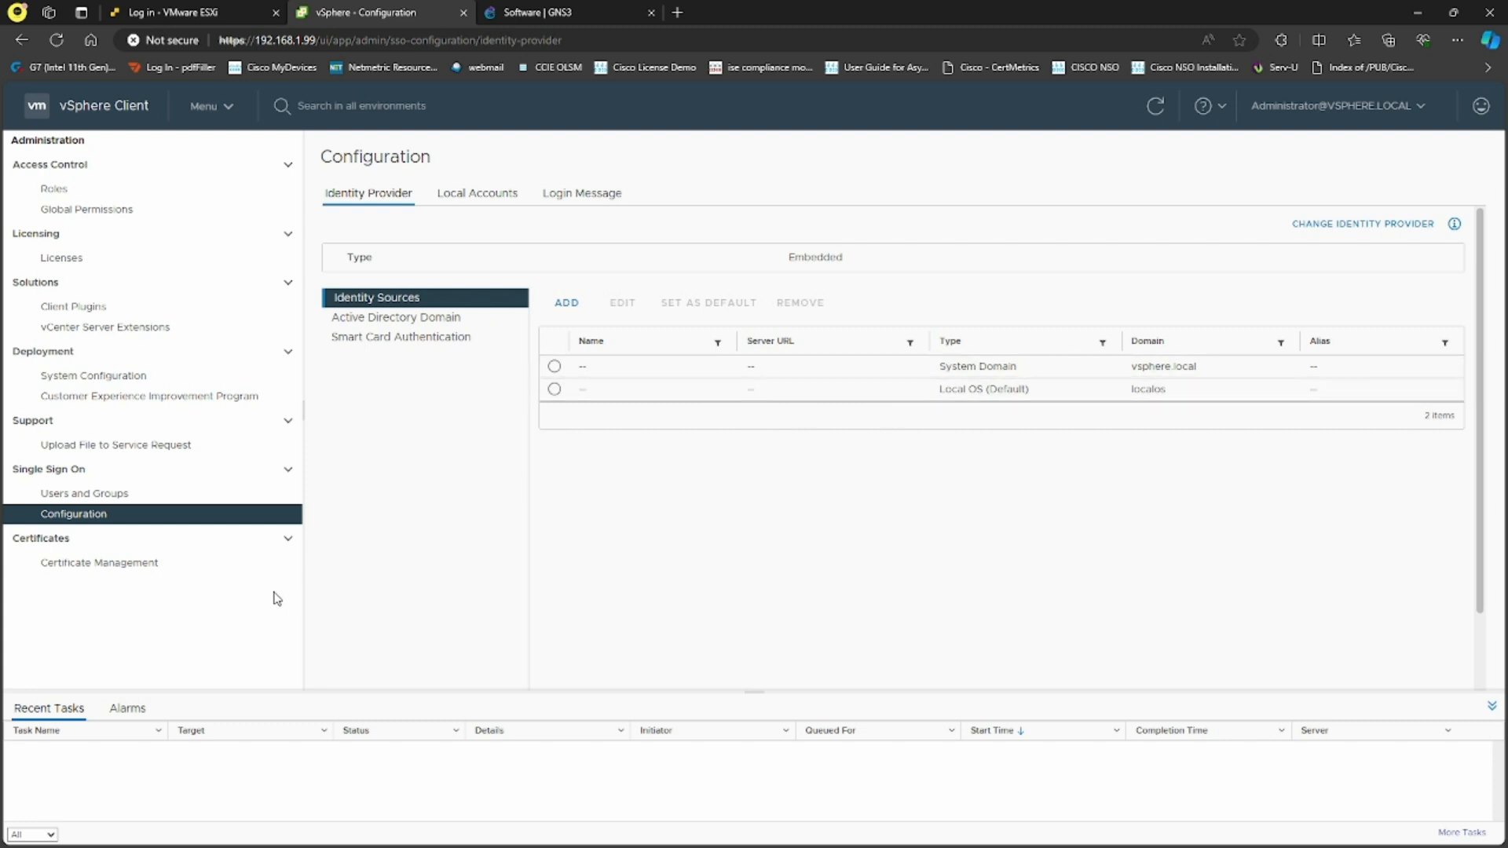
left_click(208, 107)
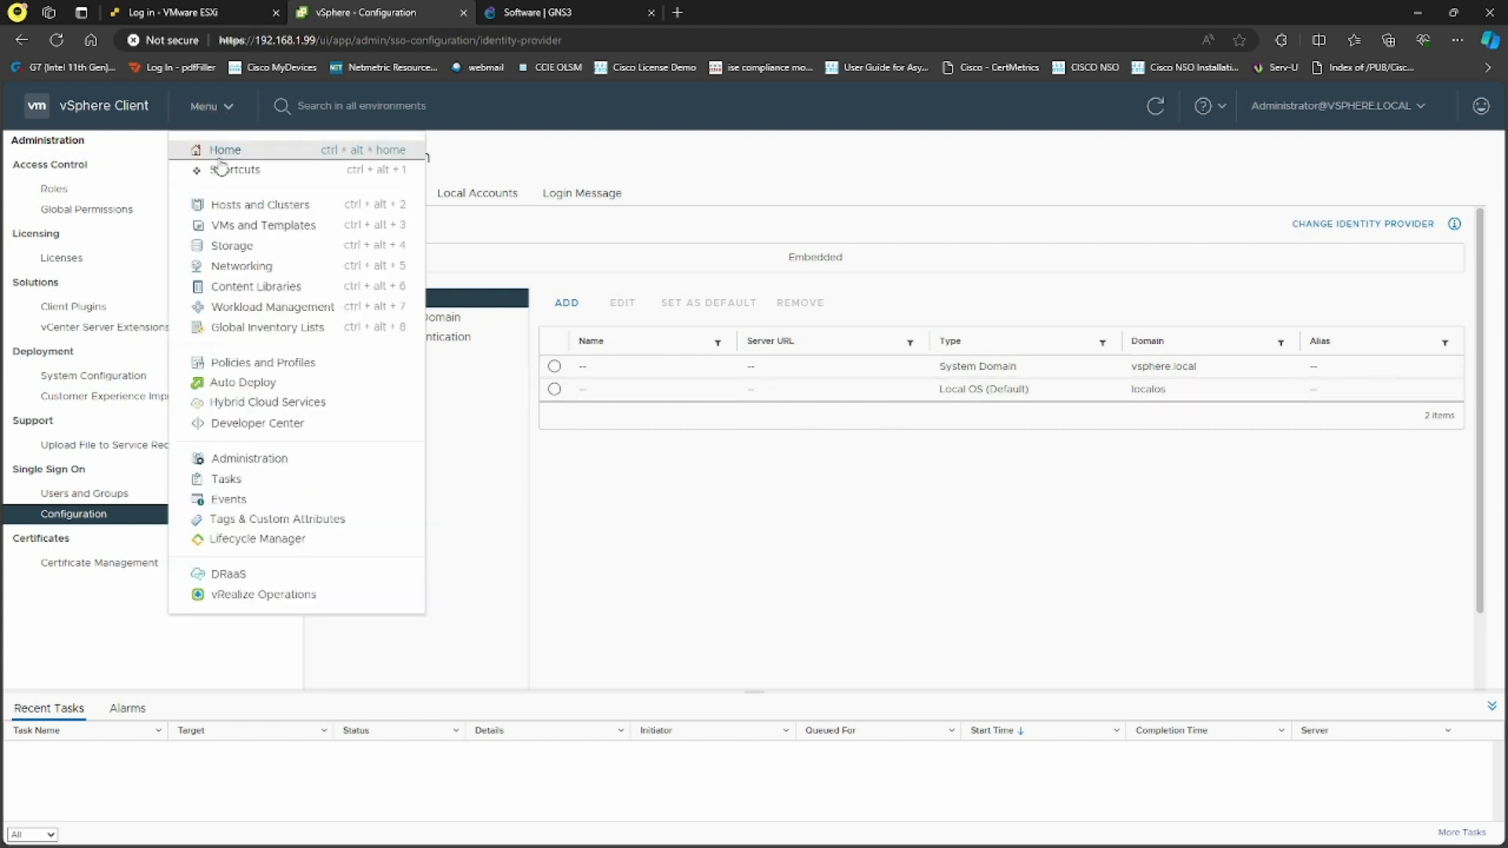
left_click(251, 207)
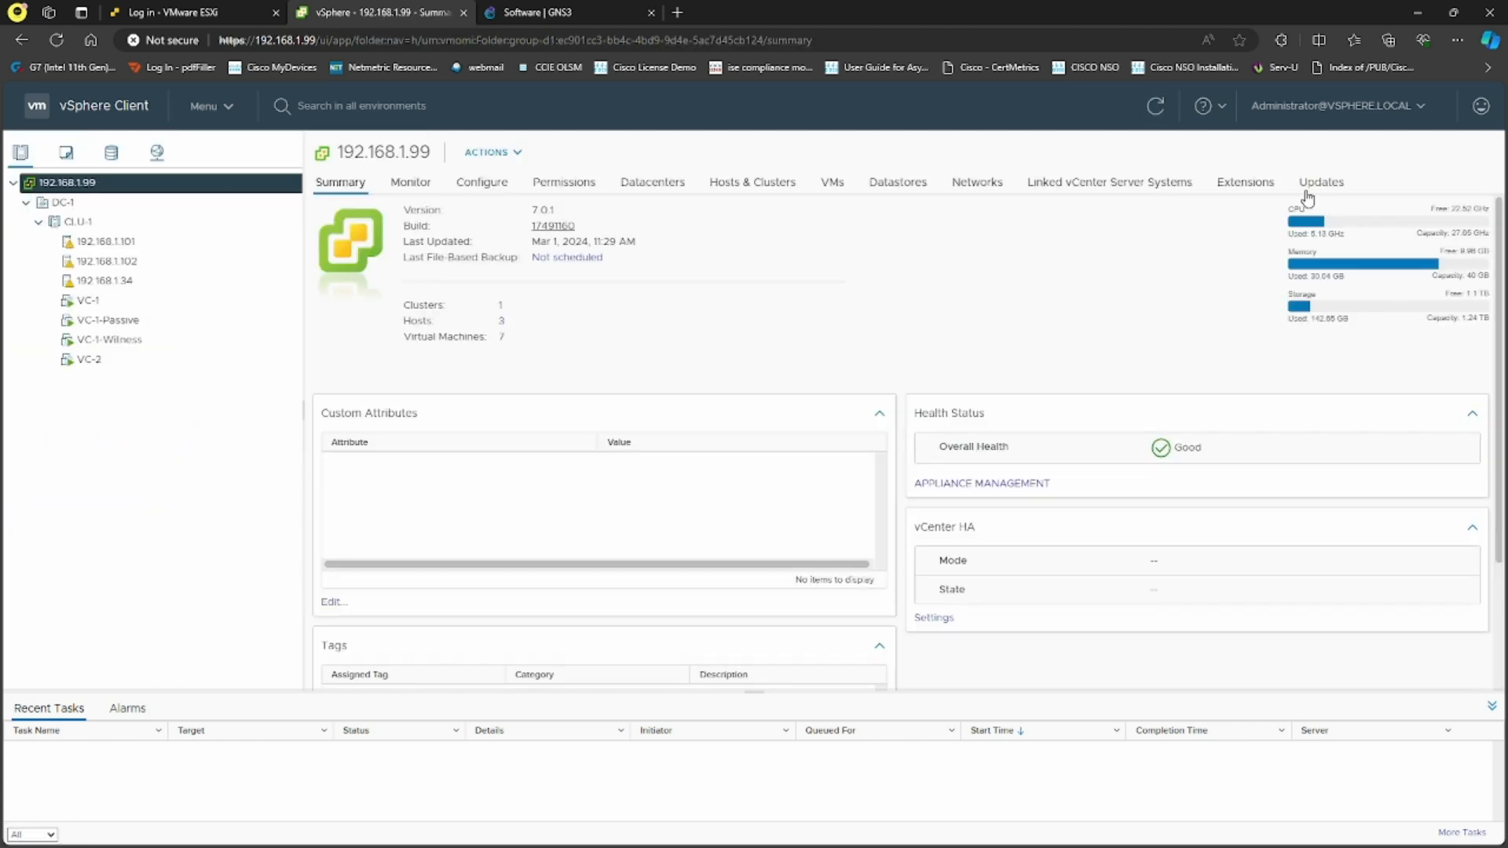
left_click(1380, 106)
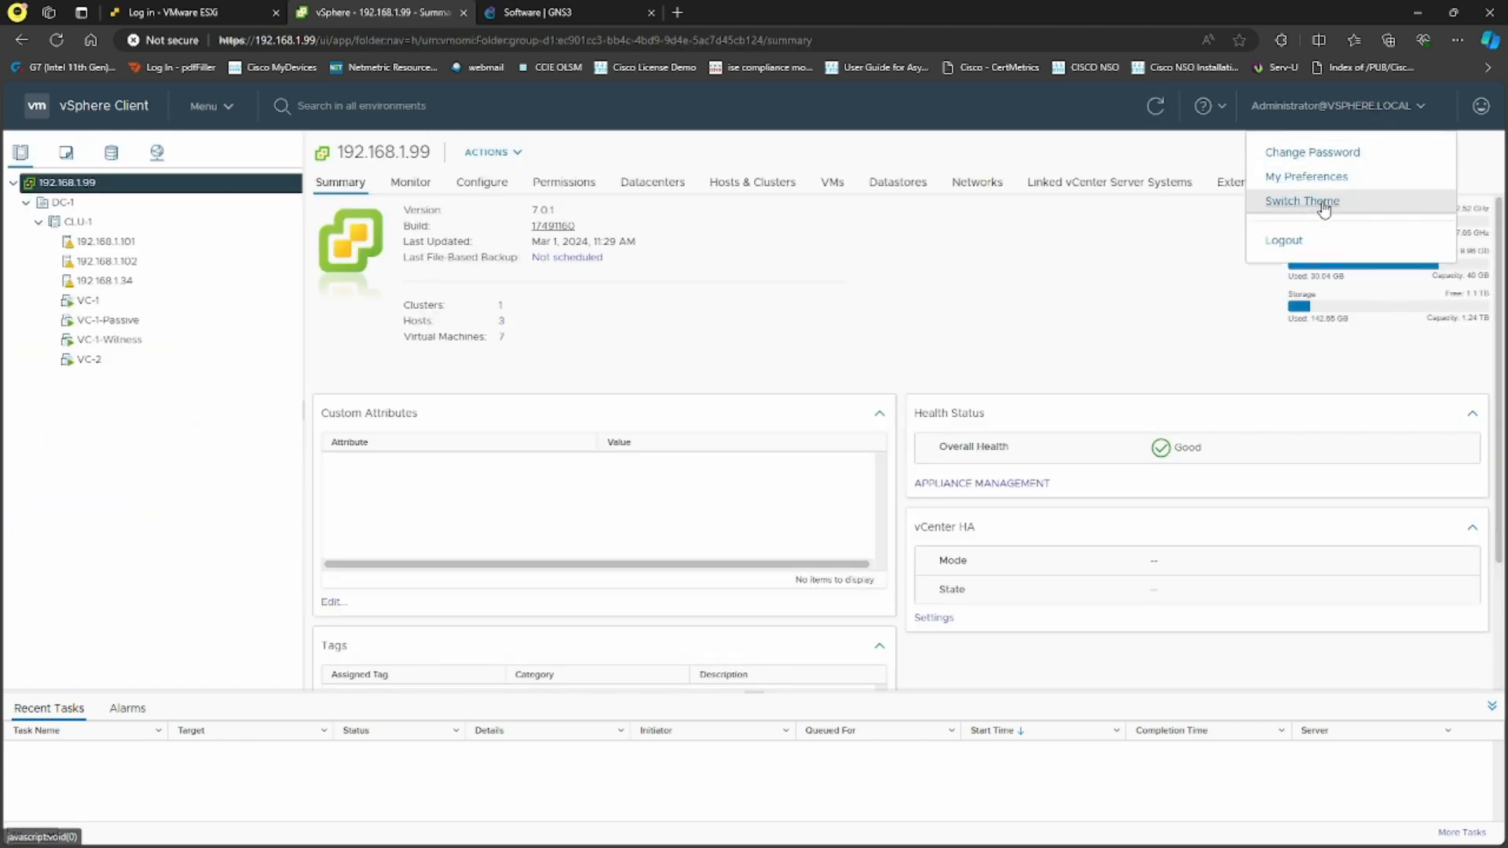
left_click(1142, 267)
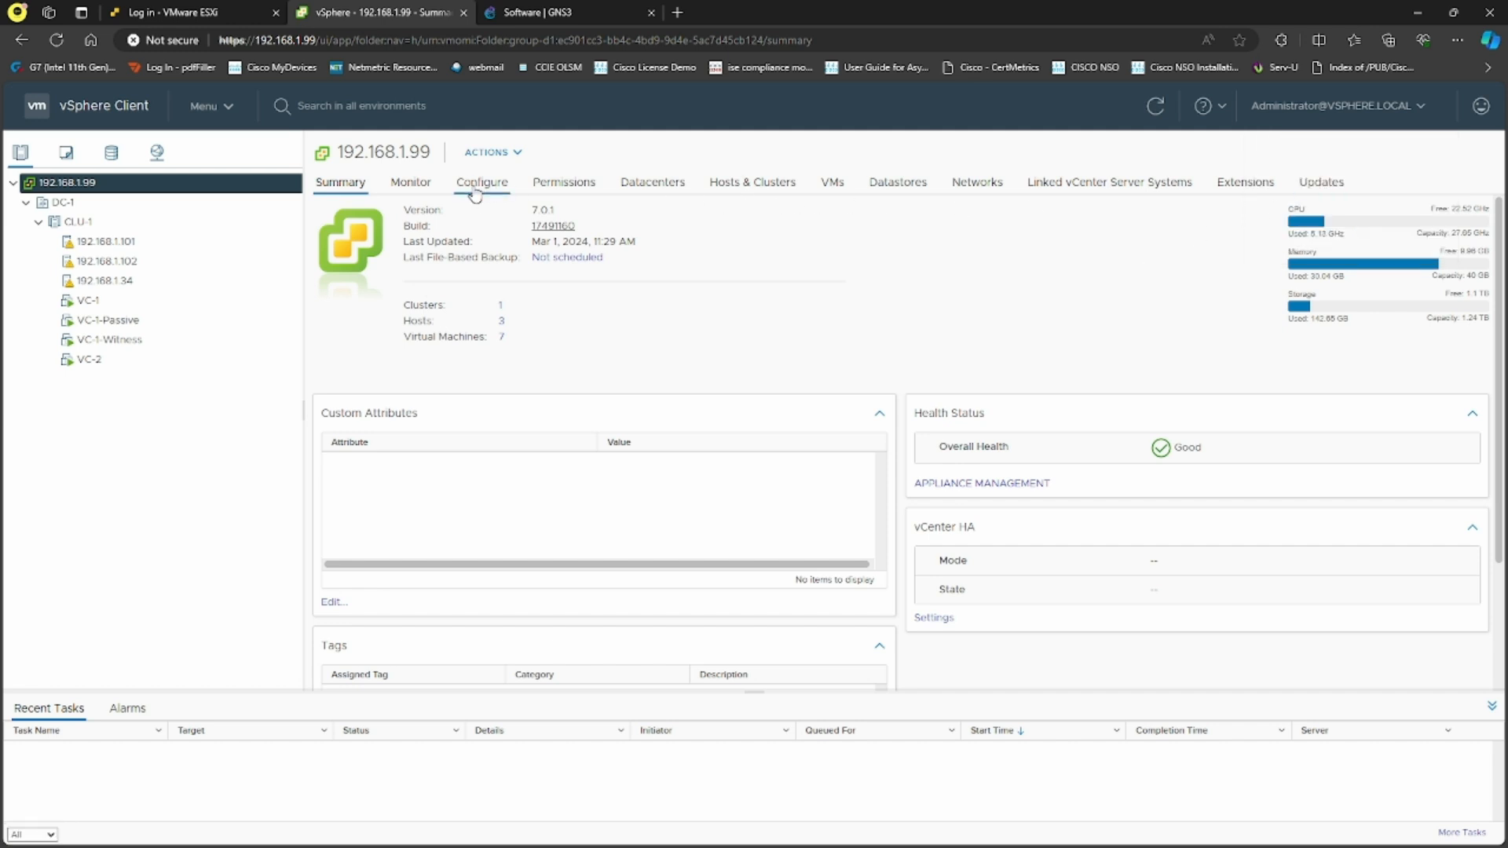
left_click(493, 153)
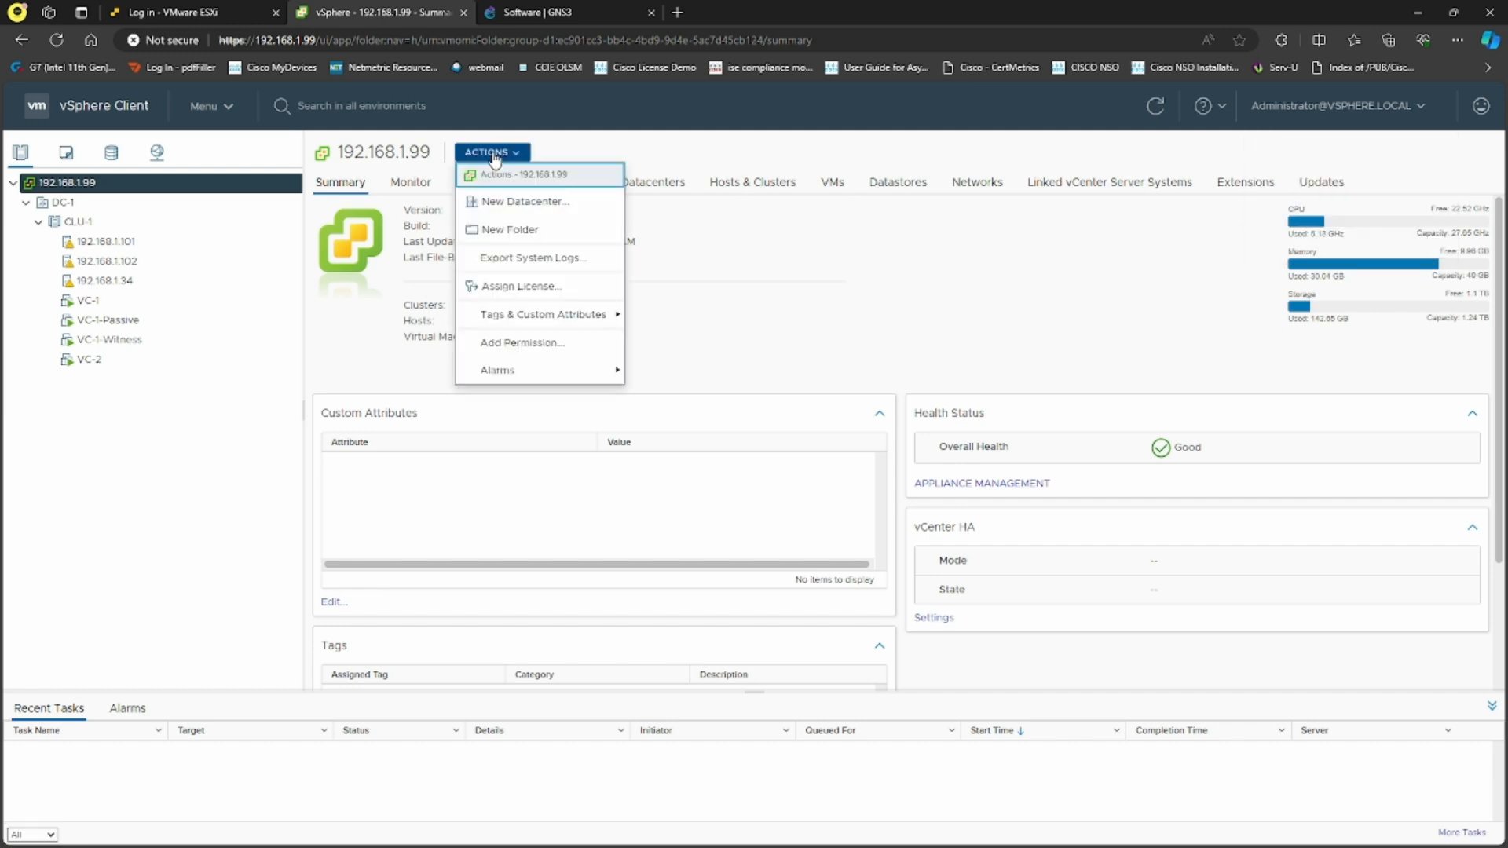
left_click(811, 284)
left_click(468, 190)
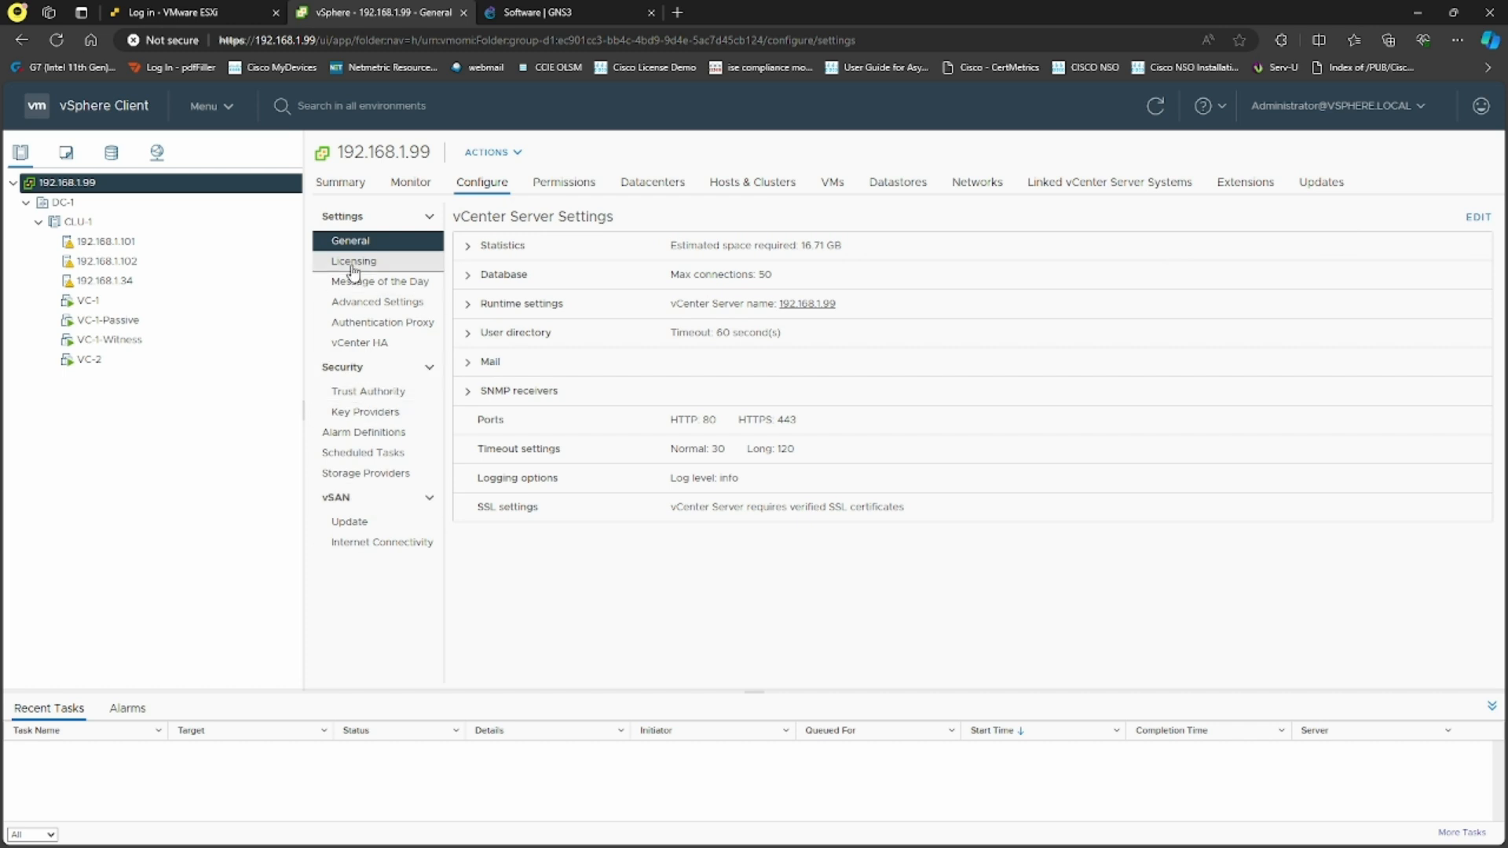
left_click(209, 106)
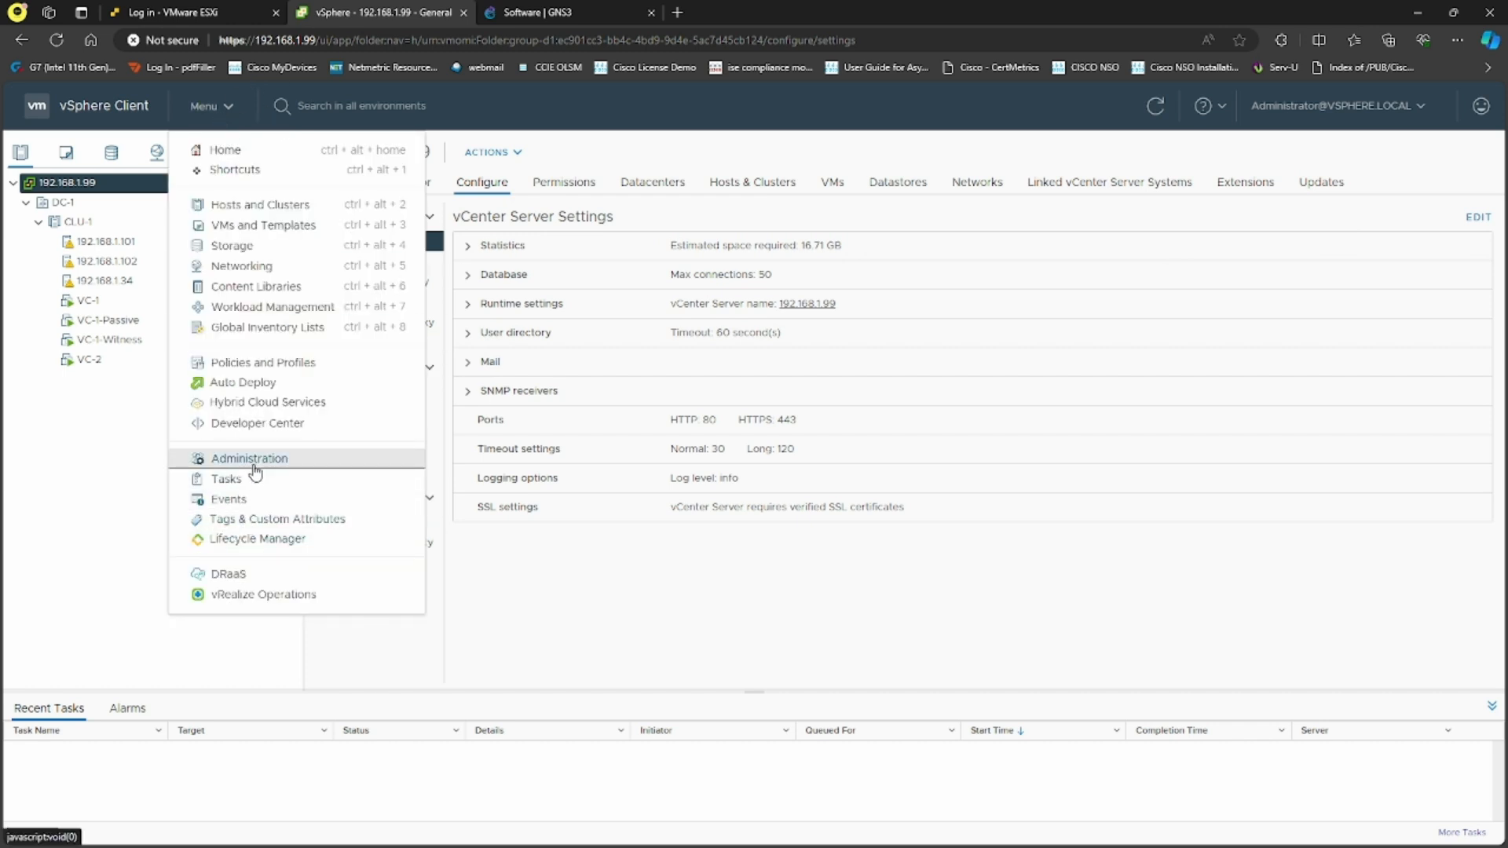
Browse the Administration pages through to Deployment > System Configuration
left_click(263, 460)
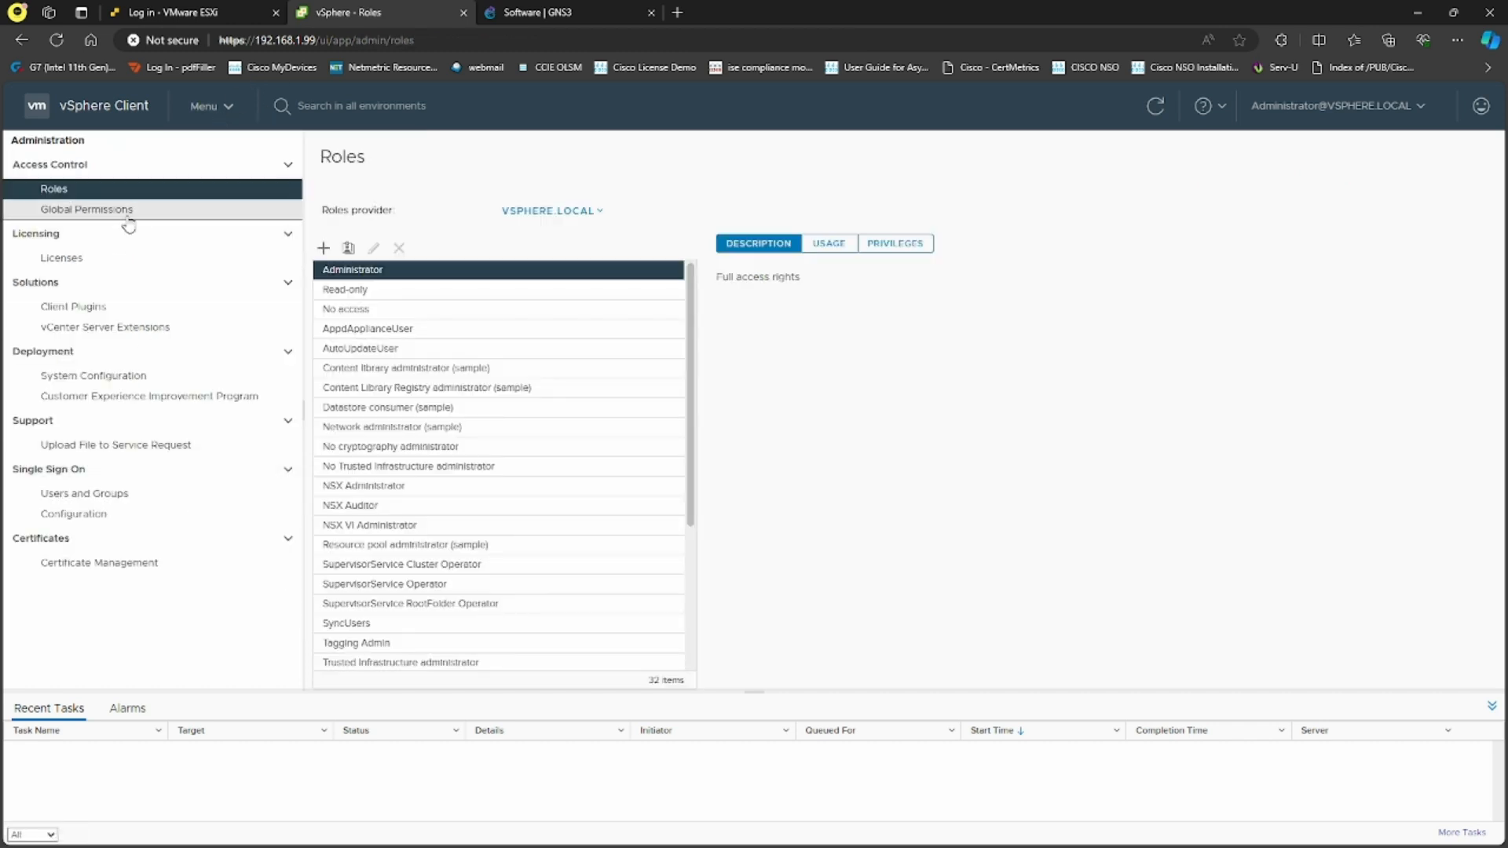
left_click(127, 212)
left_click(110, 259)
left_click(110, 306)
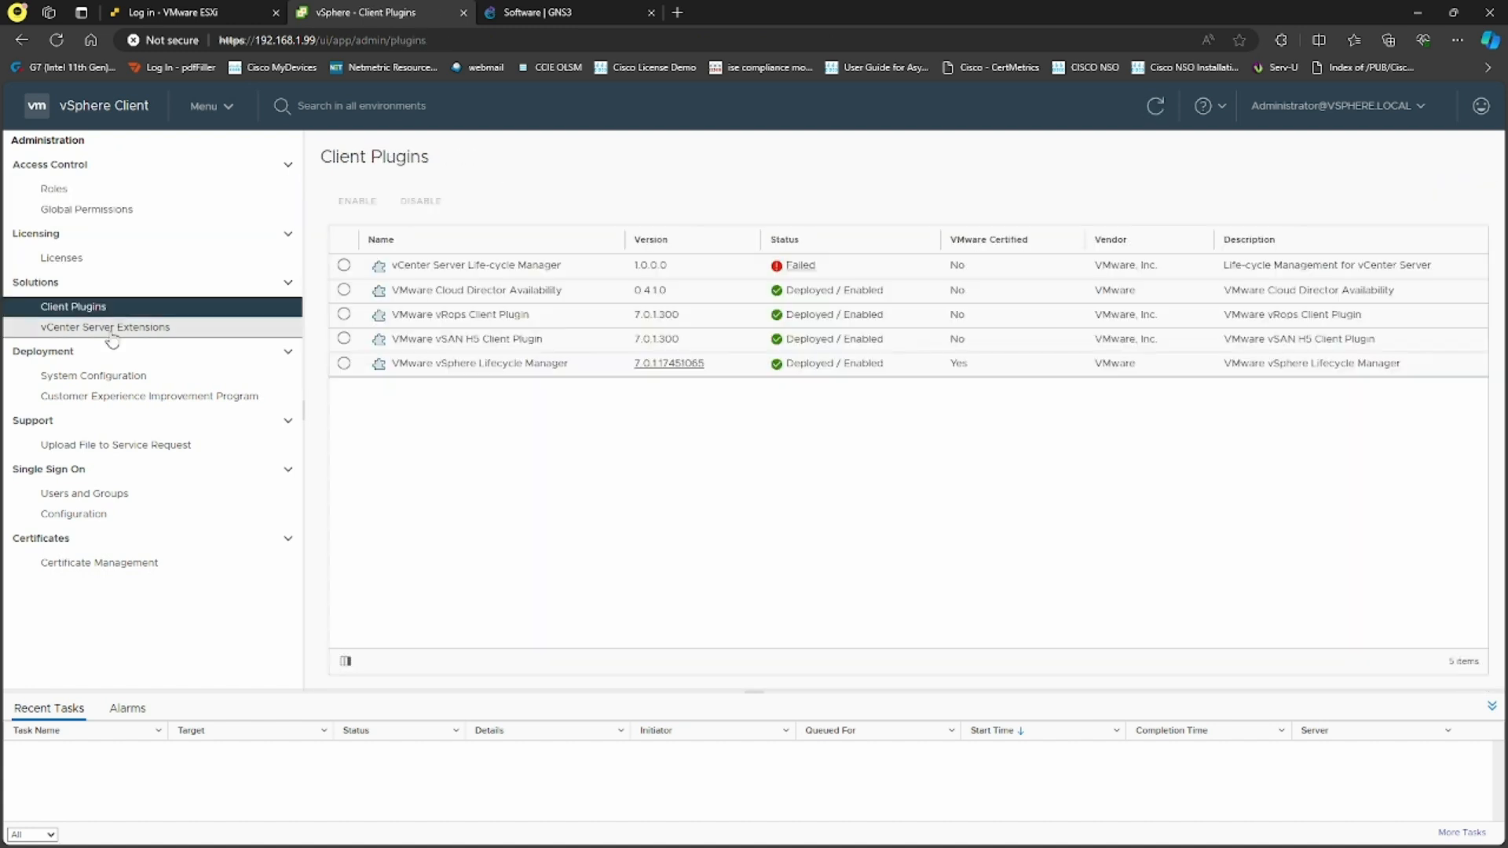
left_click(110, 329)
left_click(108, 377)
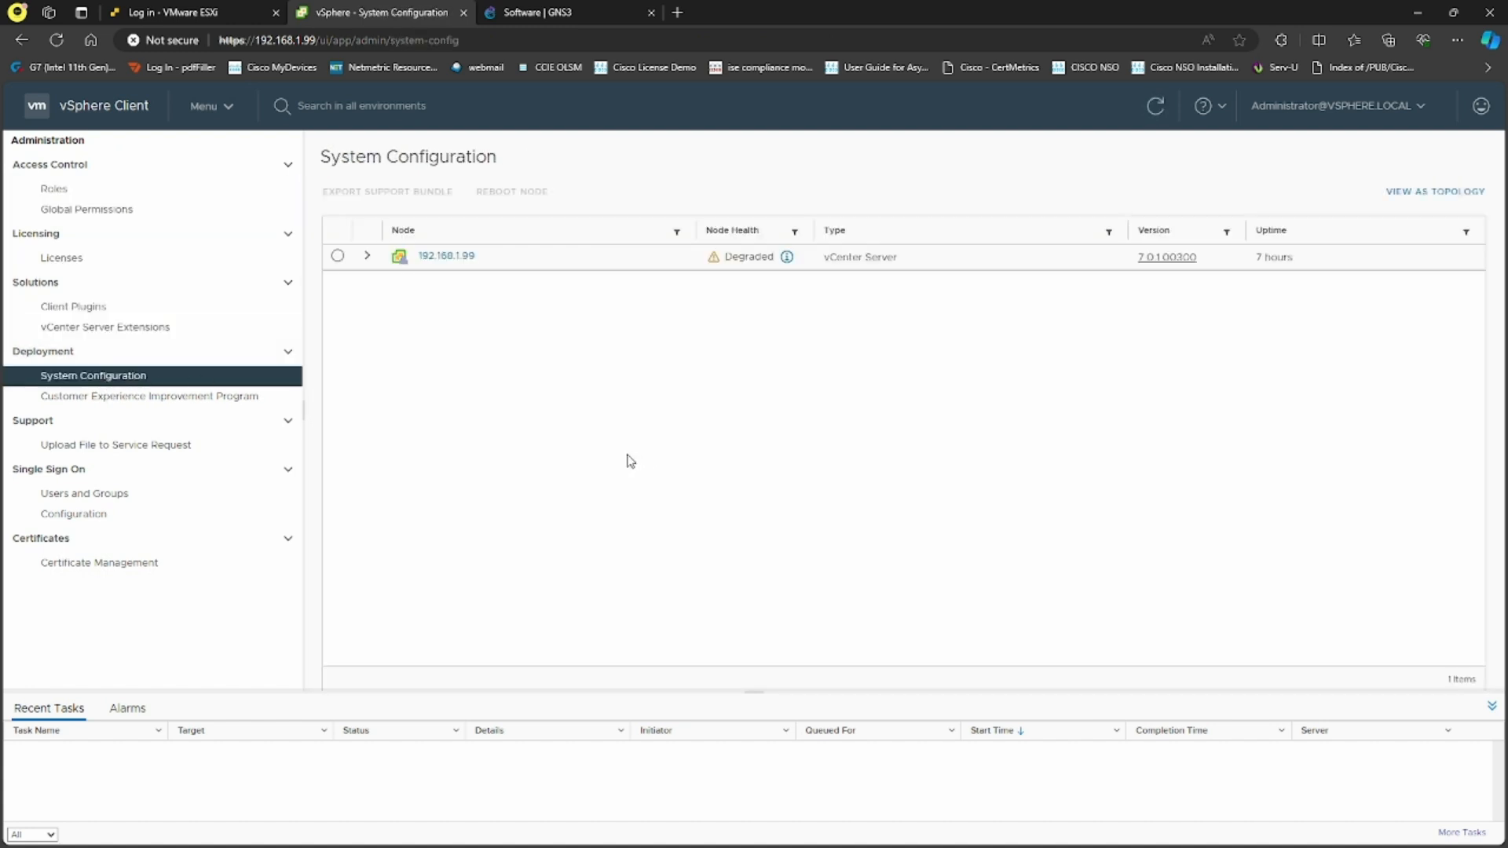
Select node 192.168.1.99, open Reboot Node, review the impact warning and cancel
left_click(337, 256)
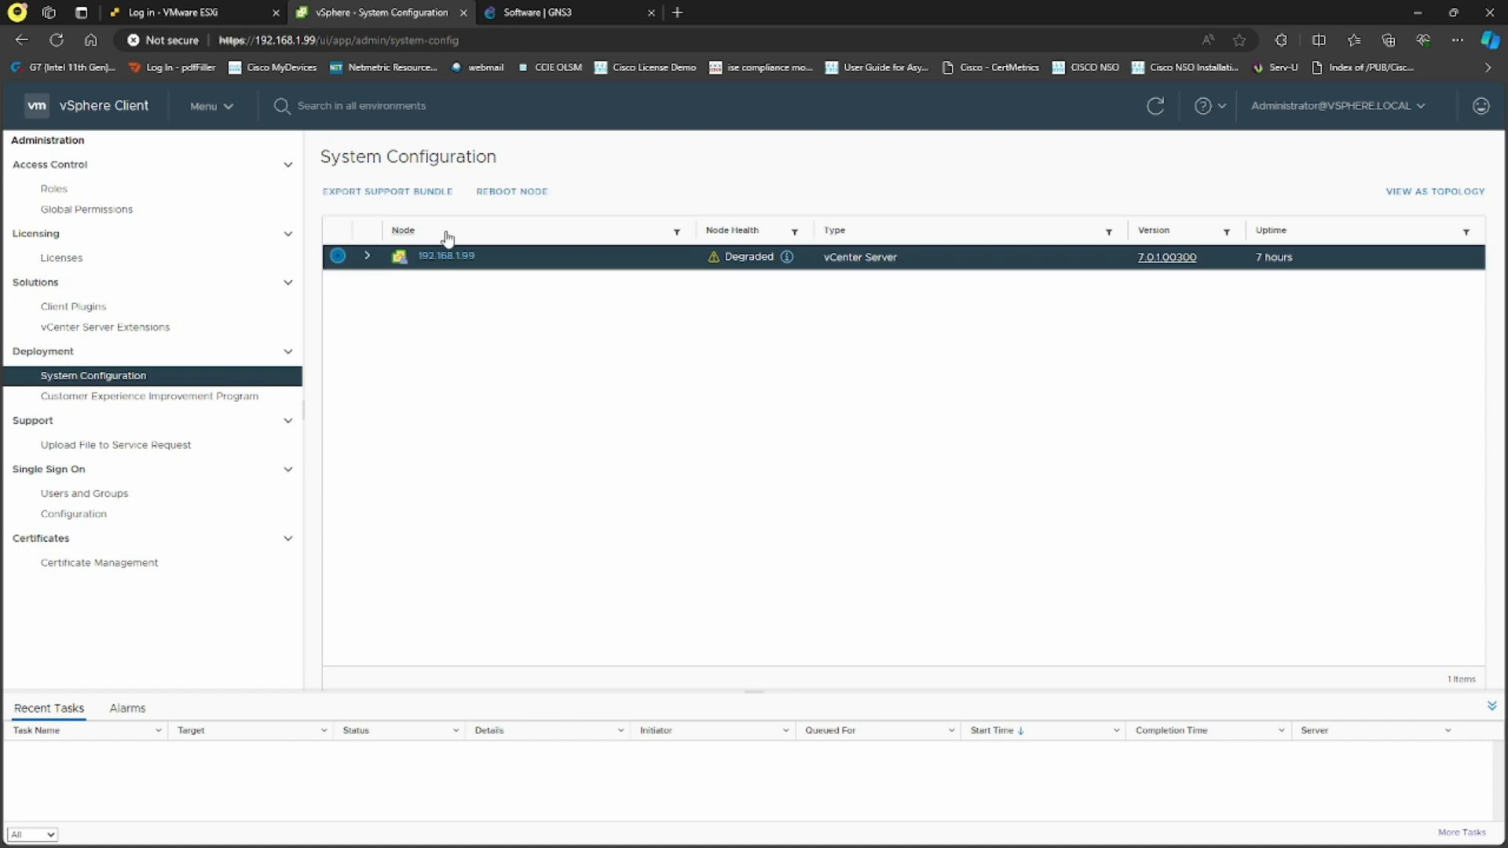
left_click(521, 192)
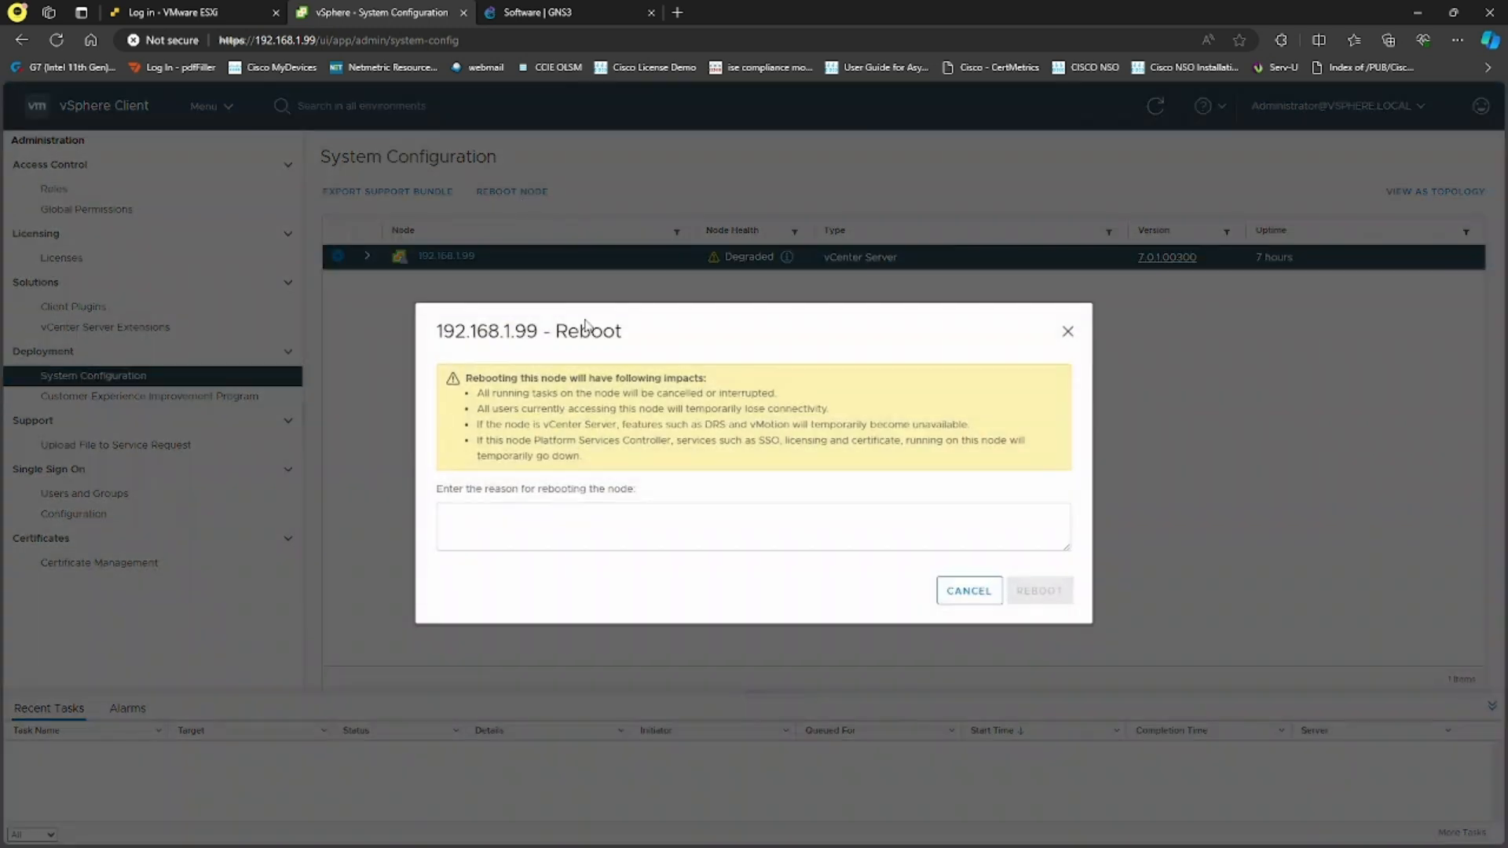
left_click_drag(506, 393, 763, 411)
left_click(729, 480)
left_click(974, 601)
left_click(224, 107)
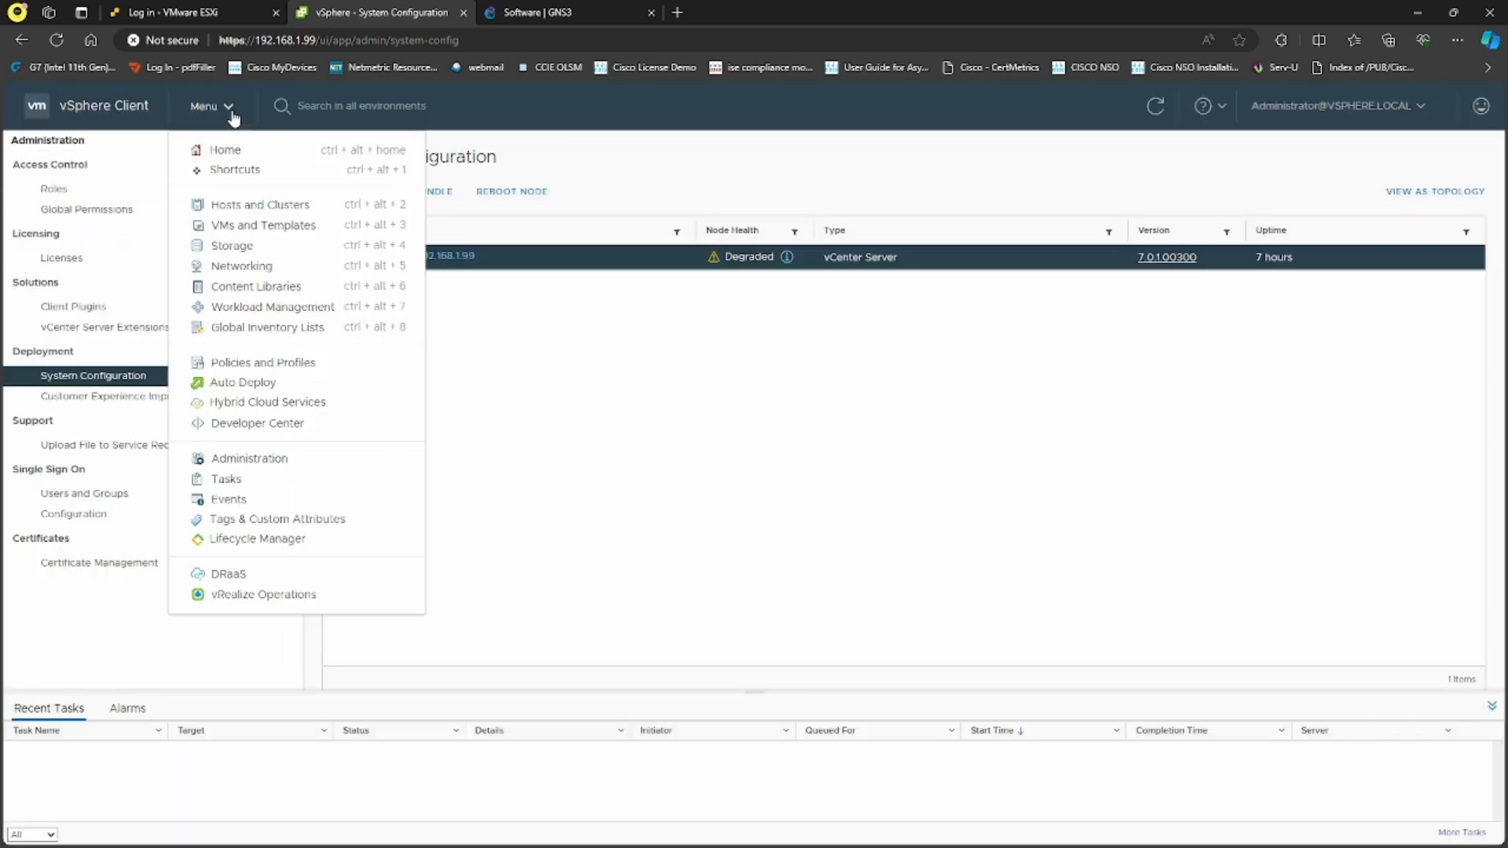
In VMs and Templates, power off VC-1-Passive and VC-1-Witness, confirming each with Yes
left_click(284, 227)
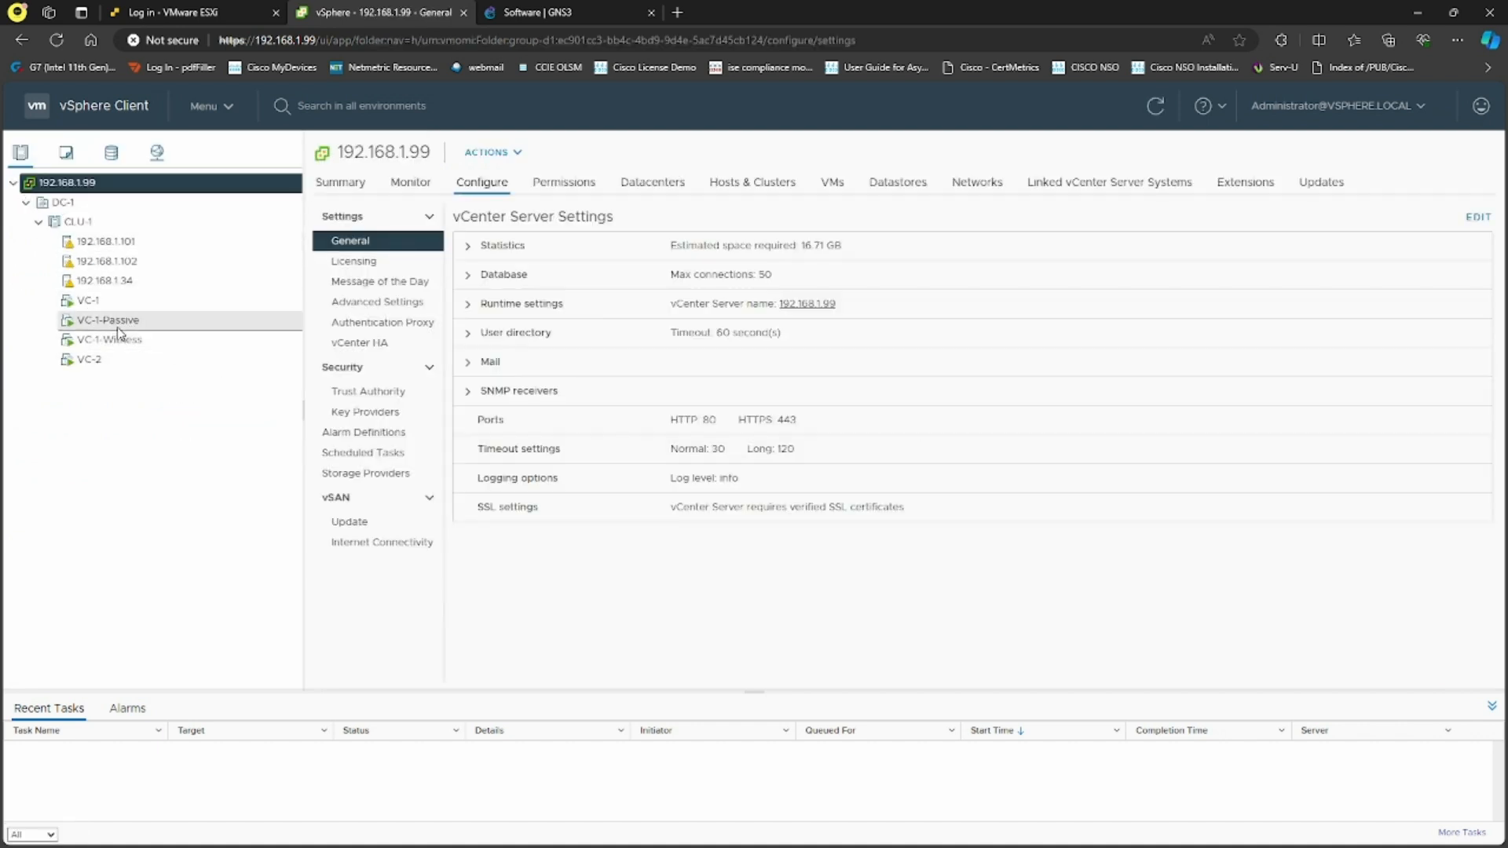
left_click(118, 321)
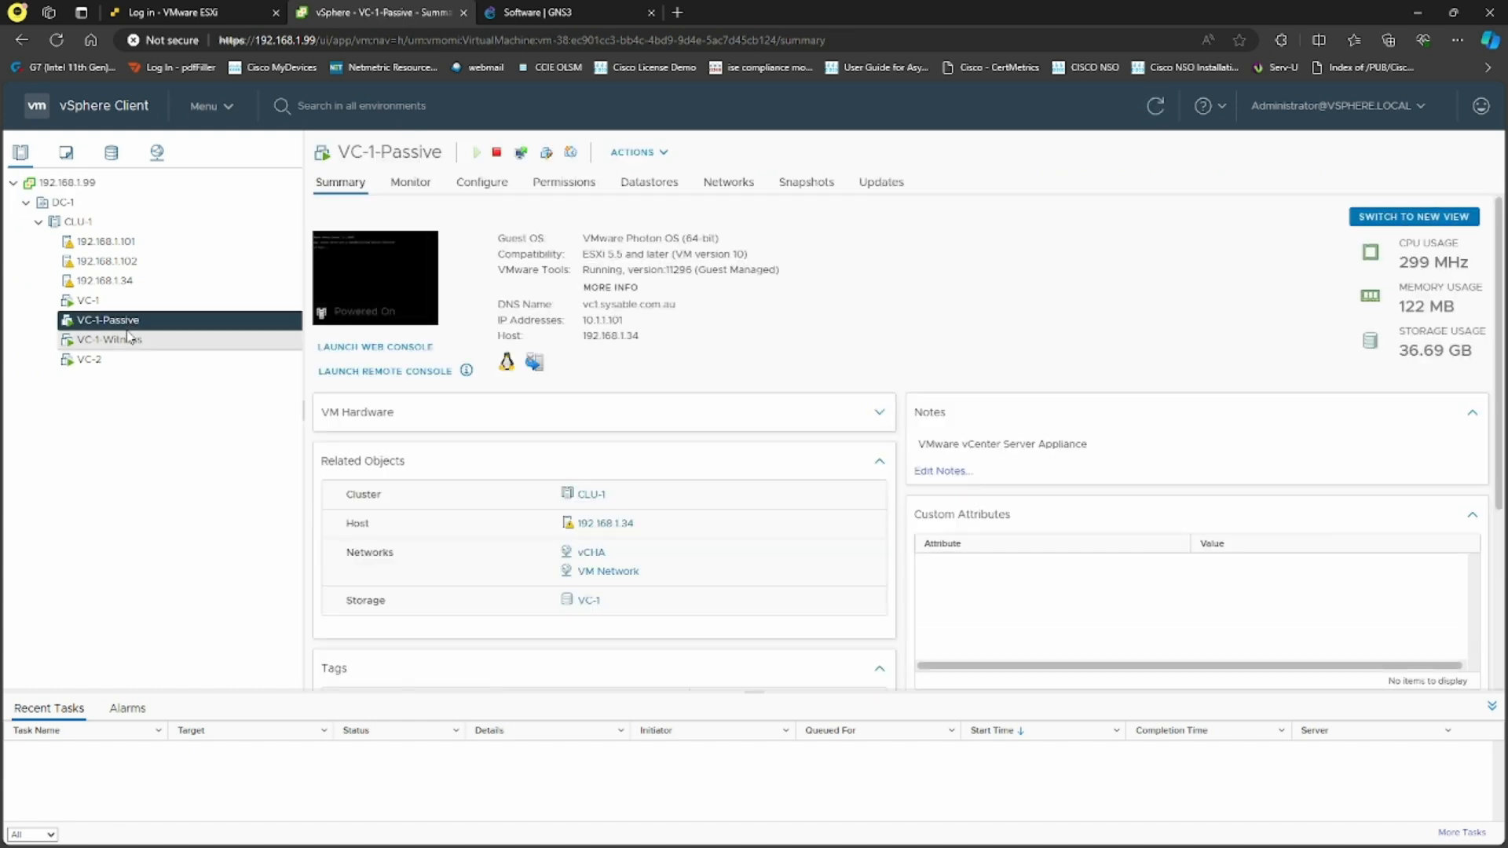
right_click(134, 322)
mouse_move(270, 281)
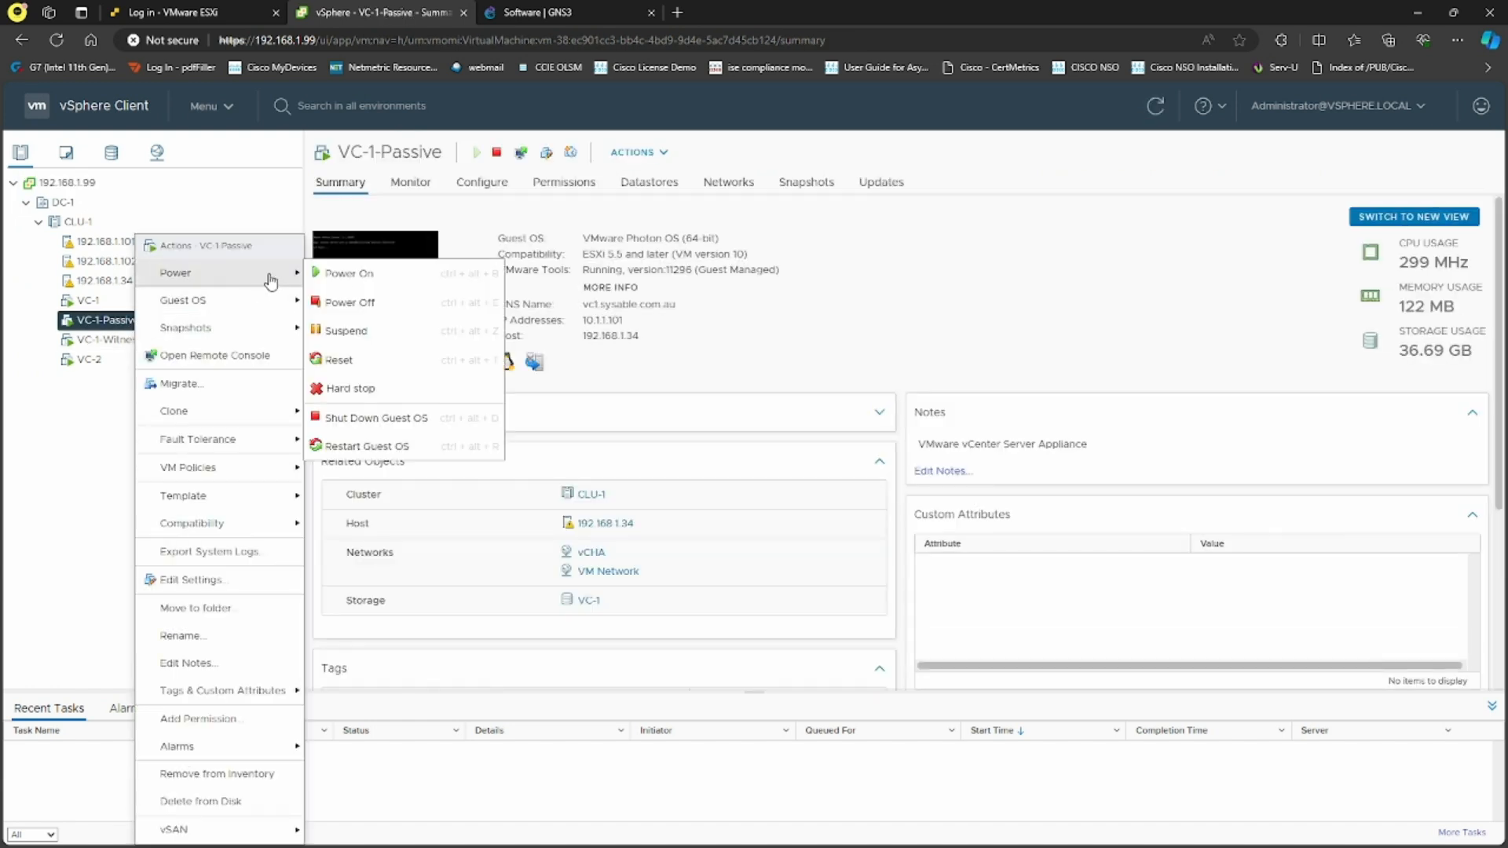
left_click(369, 303)
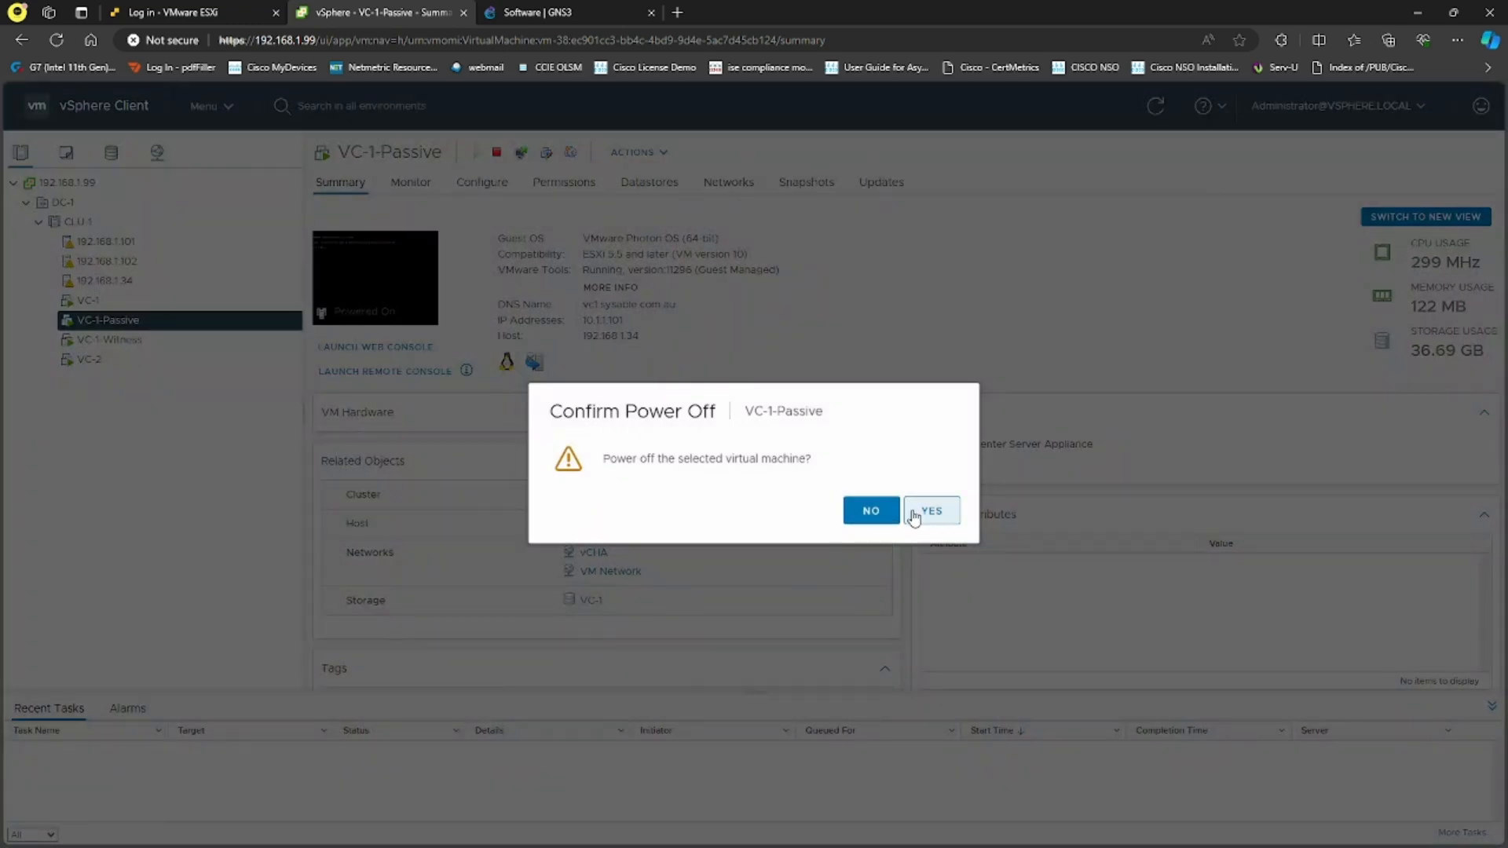
left_click(913, 514)
left_click(141, 341)
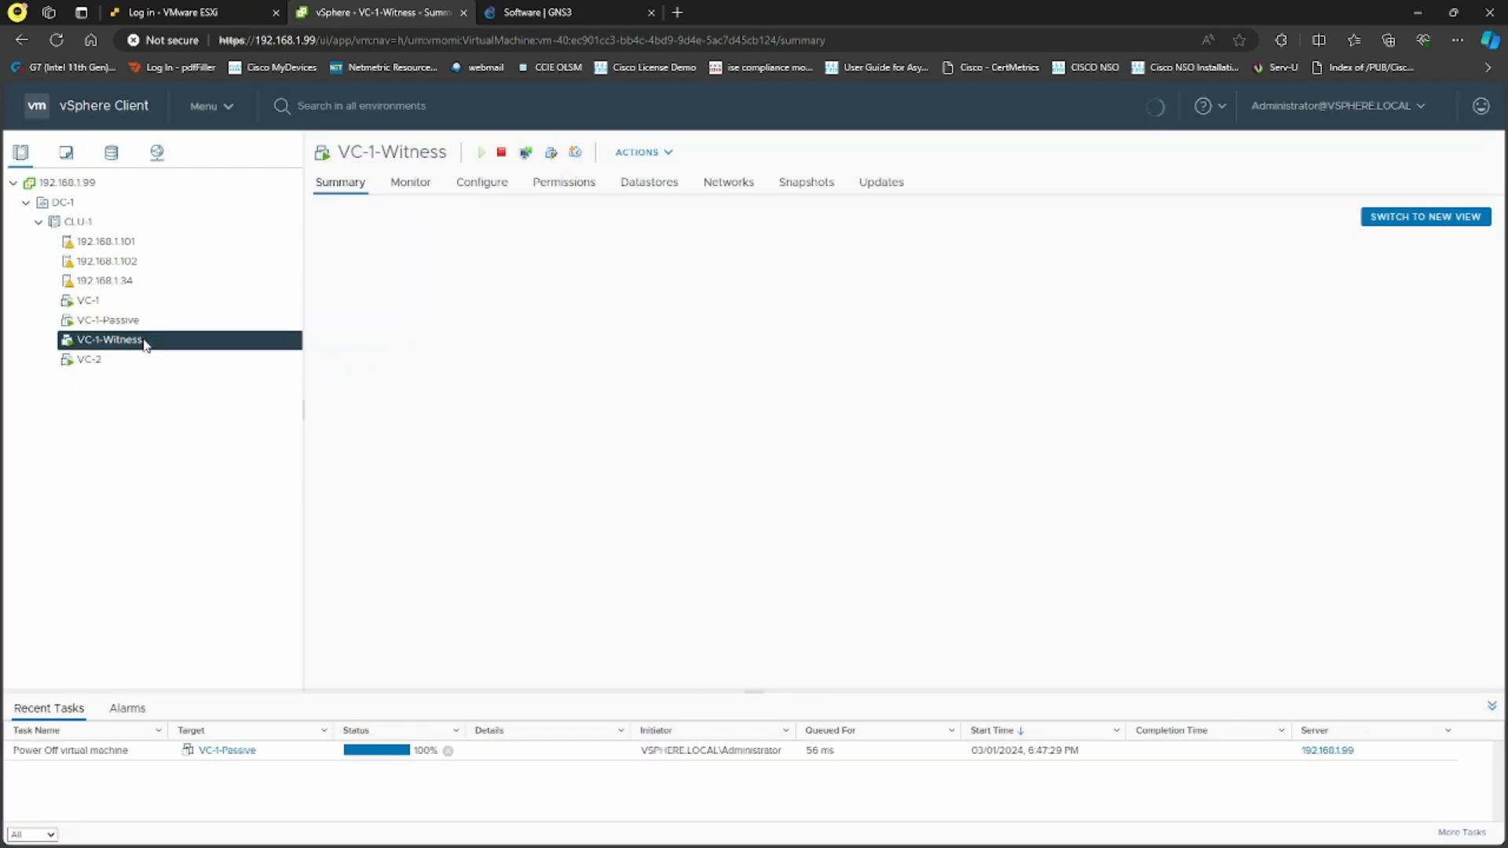
right_click(145, 344)
mouse_move(263, 275)
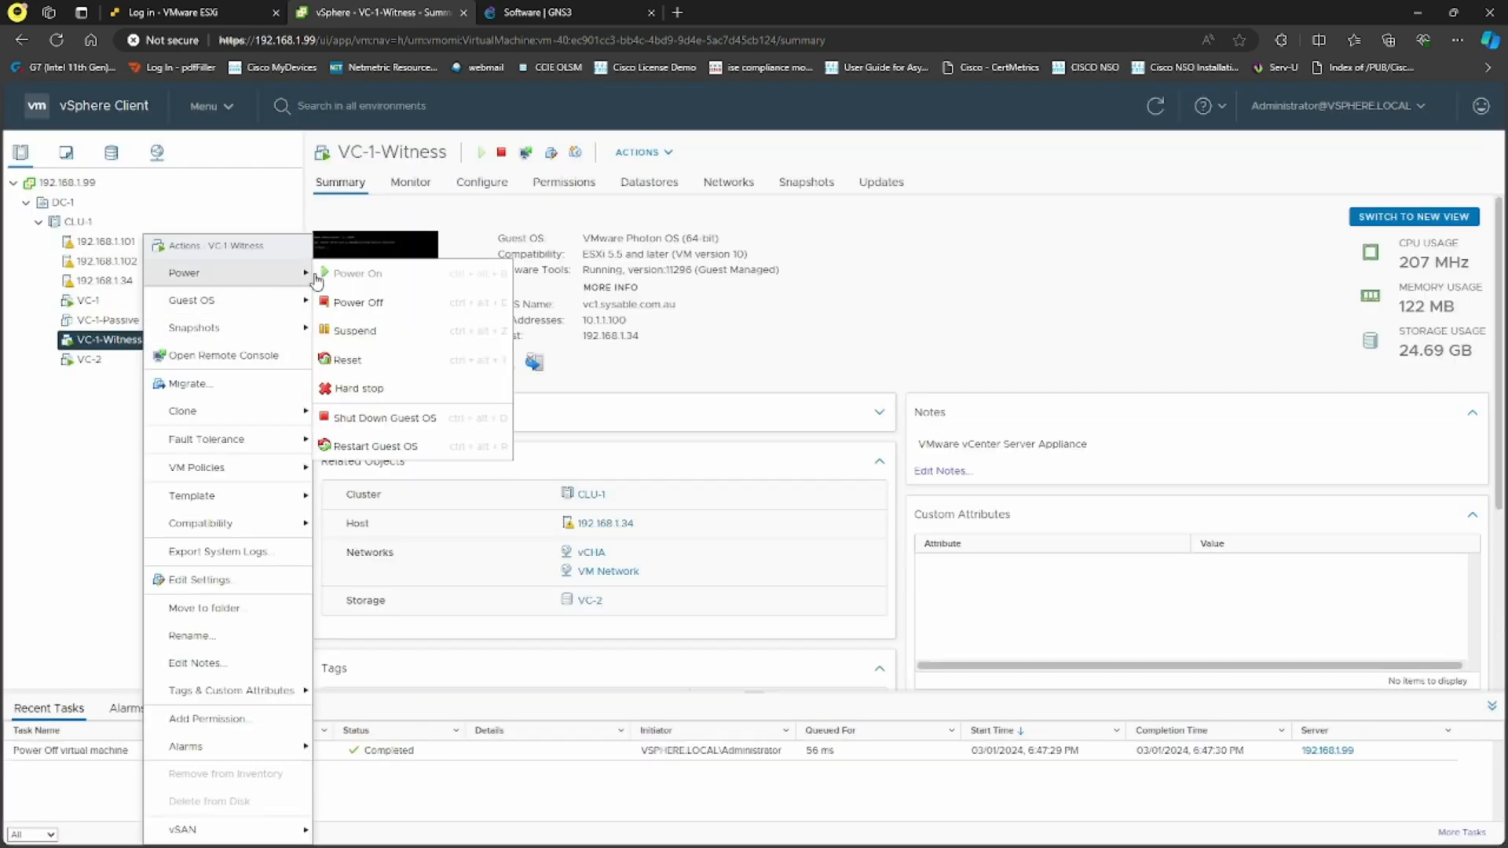
left_click(369, 302)
left_click(926, 511)
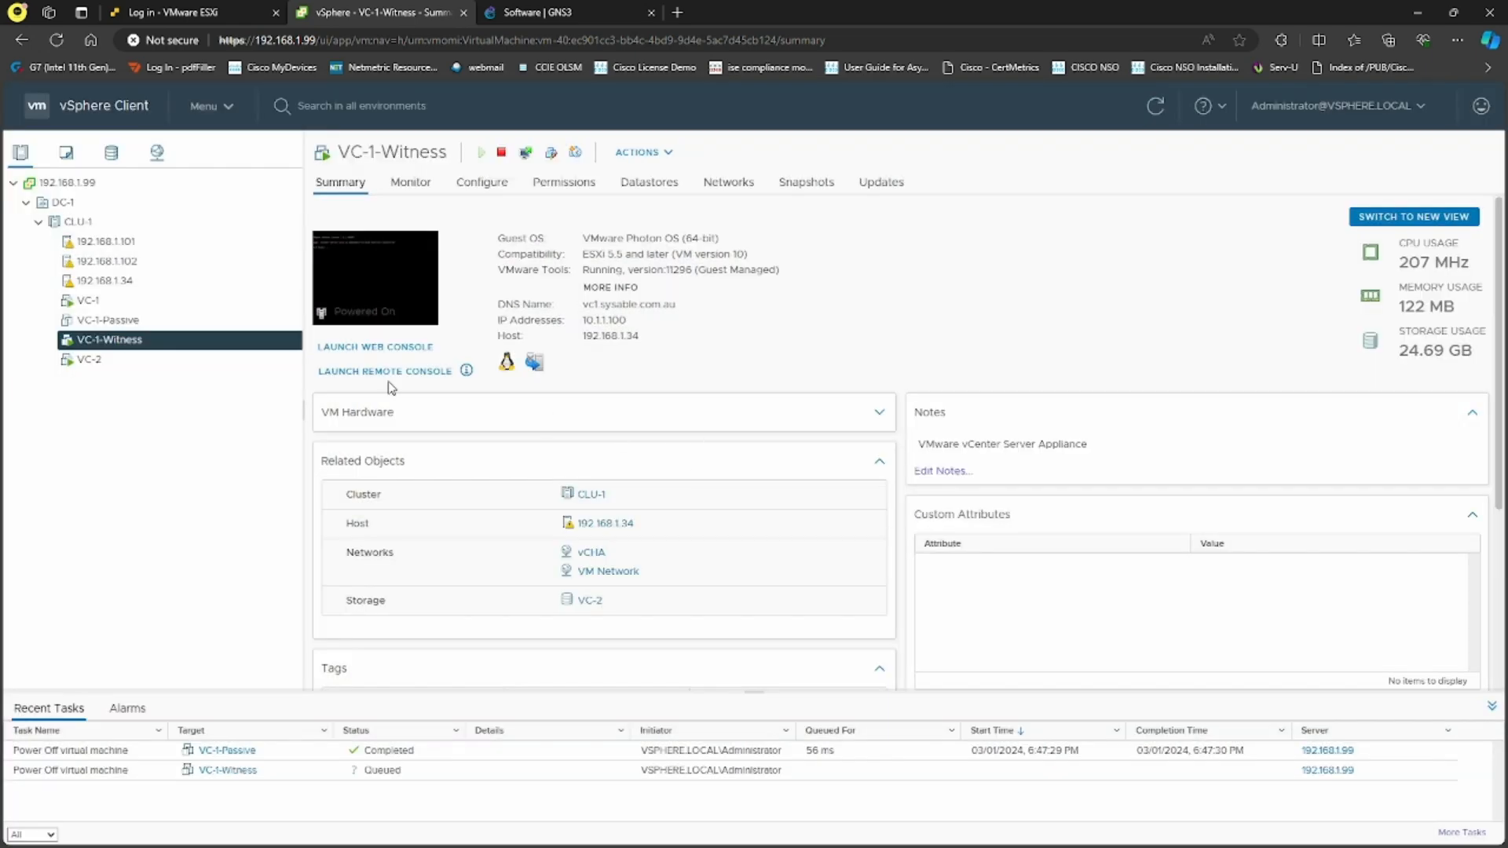
Start a Power Off on VC-2, then decline it so VC-2 stays running
left_click(151, 362)
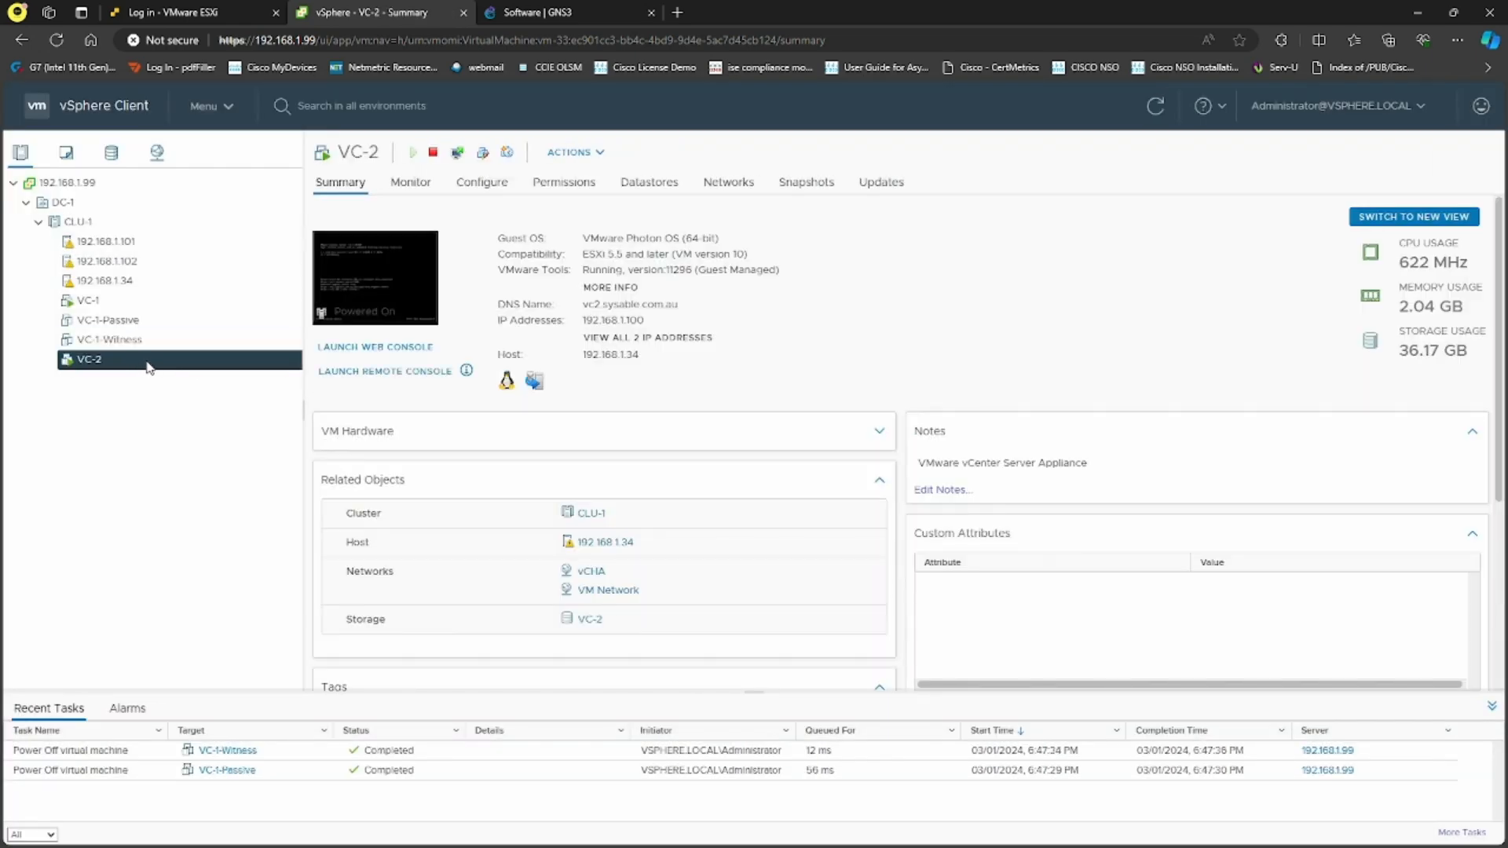
right_click(149, 368)
mouse_move(265, 275)
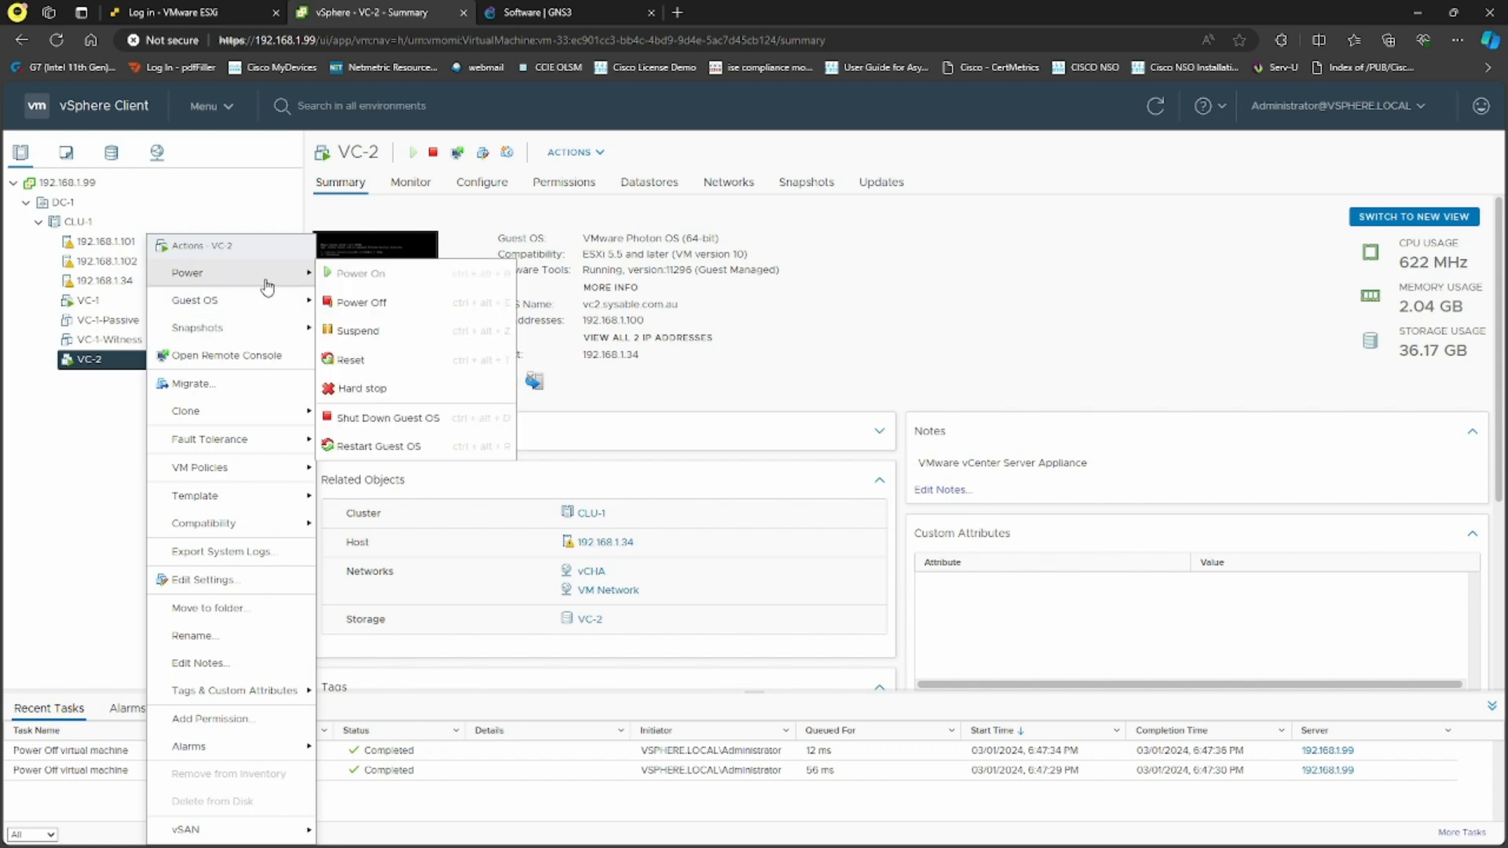
left_click(372, 305)
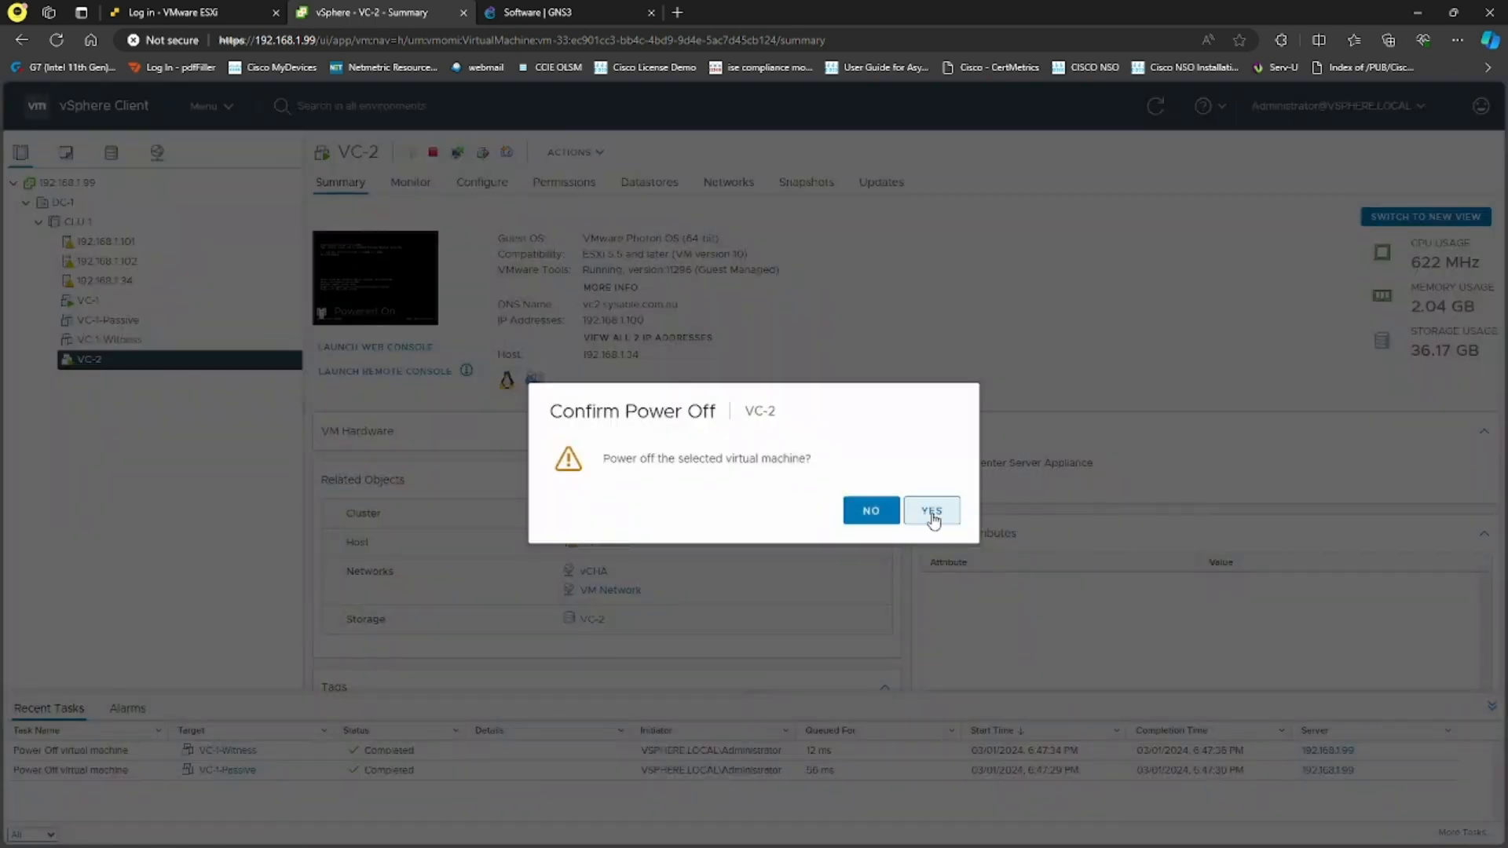
left_click(872, 512)
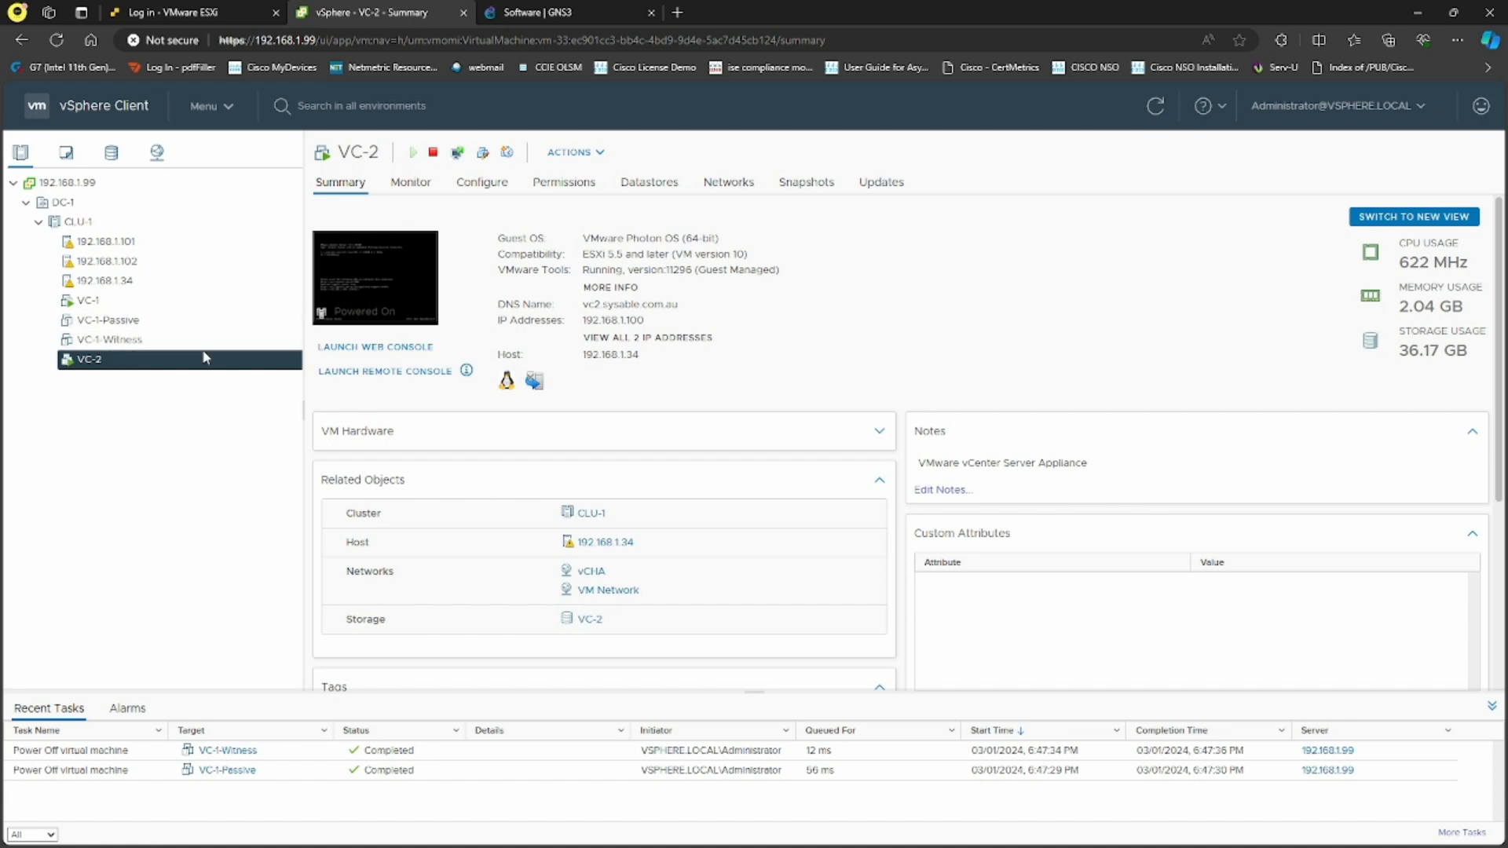
Reboot node 192.168.1.99 from Administration > System Configuration, entering a reboot reason
left_click(200, 110)
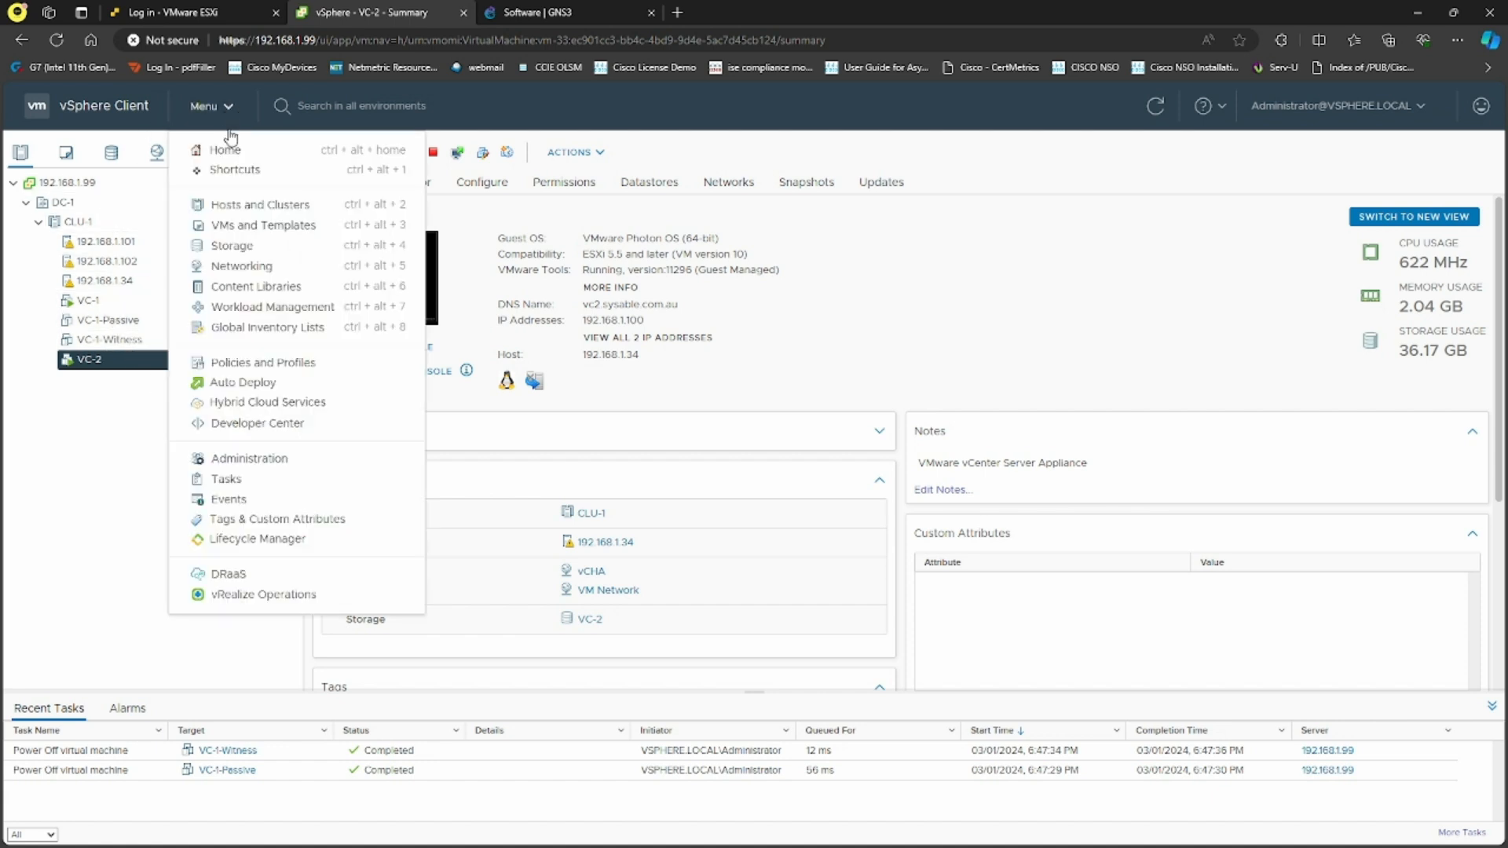
left_click(274, 455)
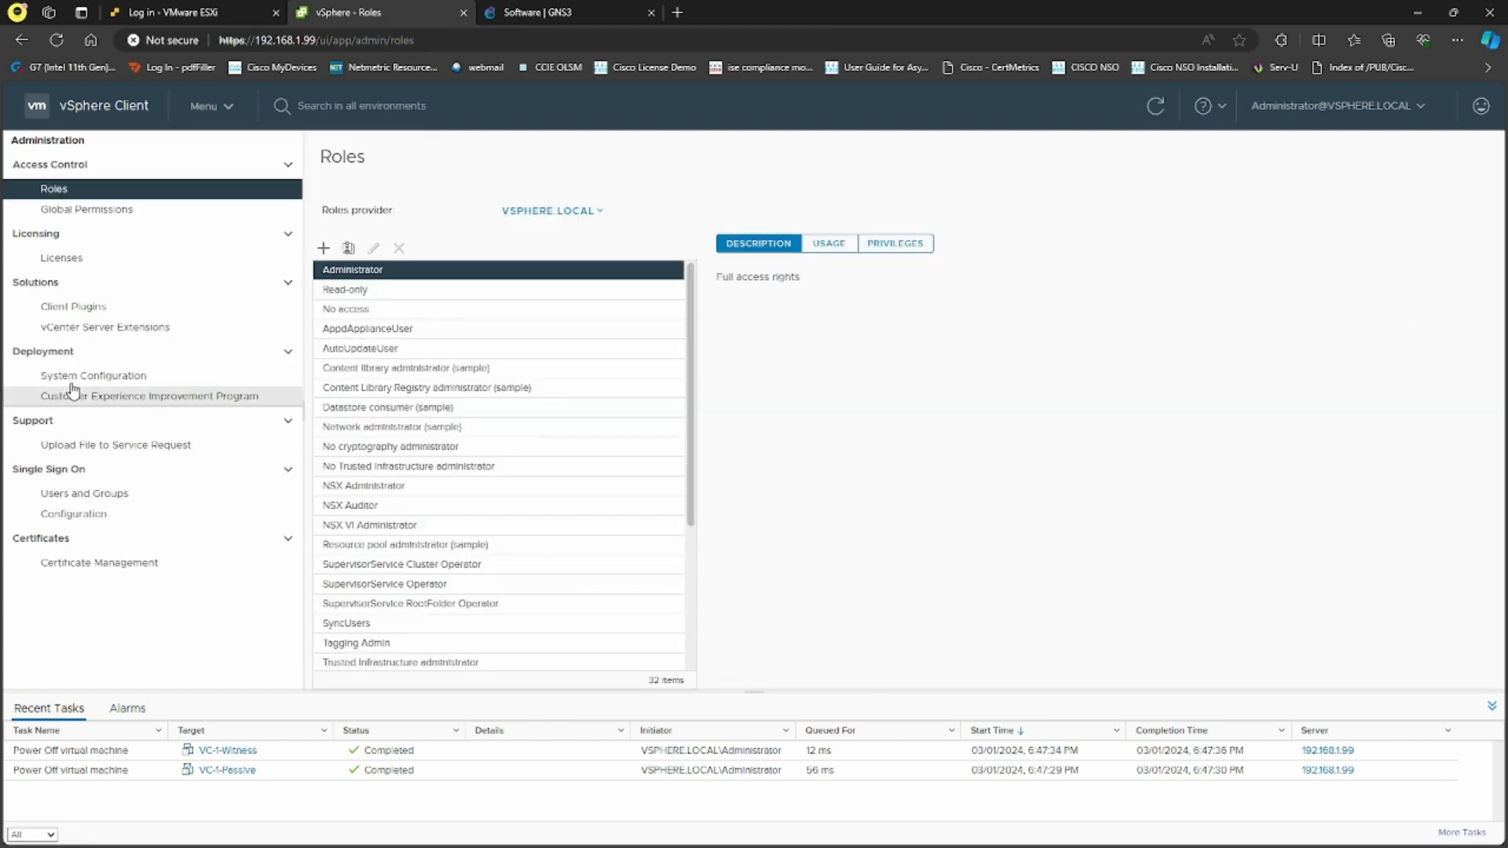
left_click(79, 377)
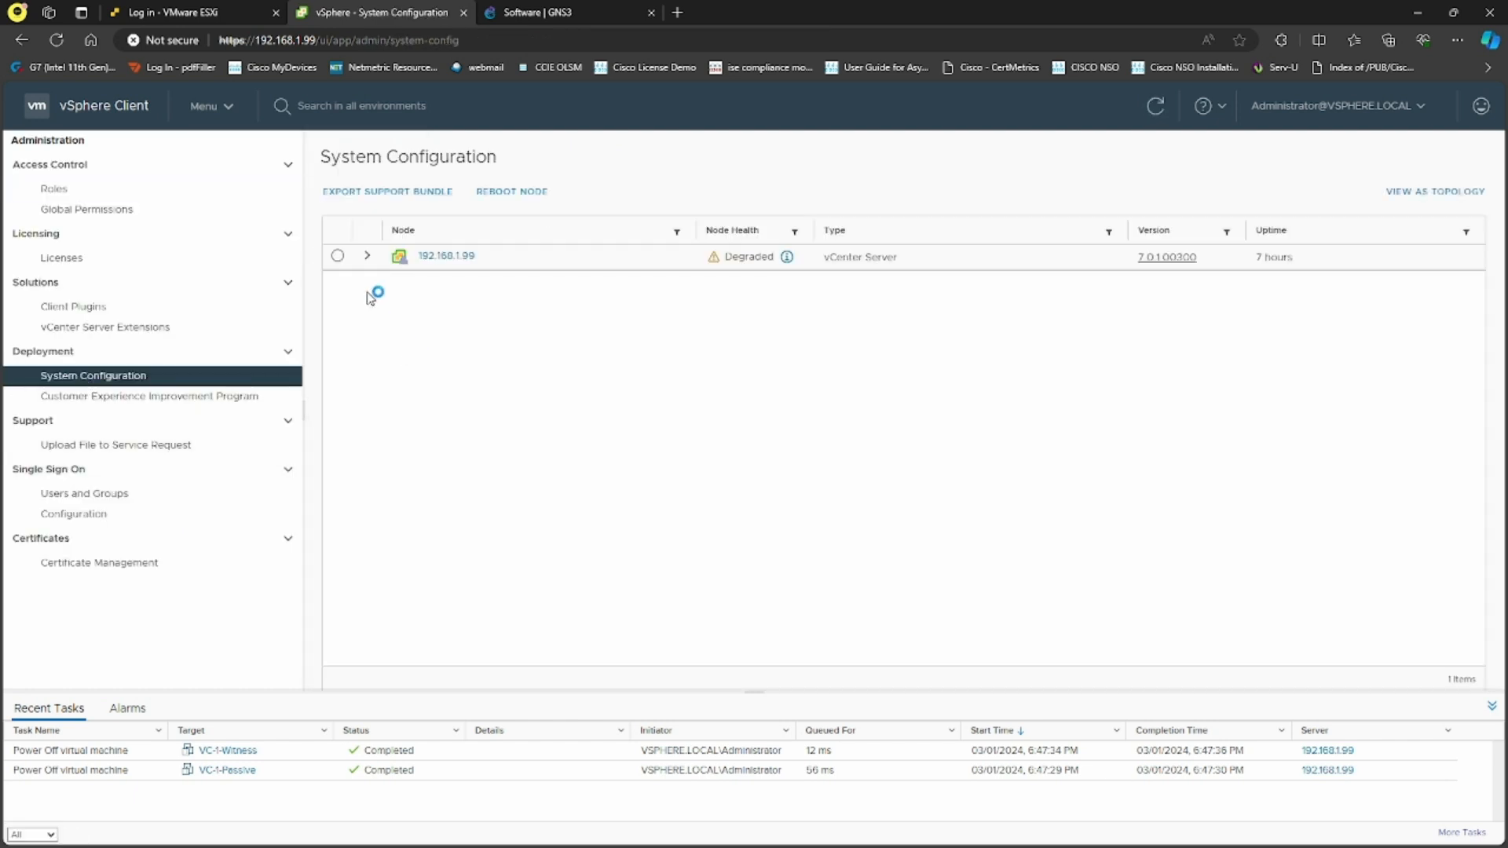
left_click(337, 256)
left_click(521, 194)
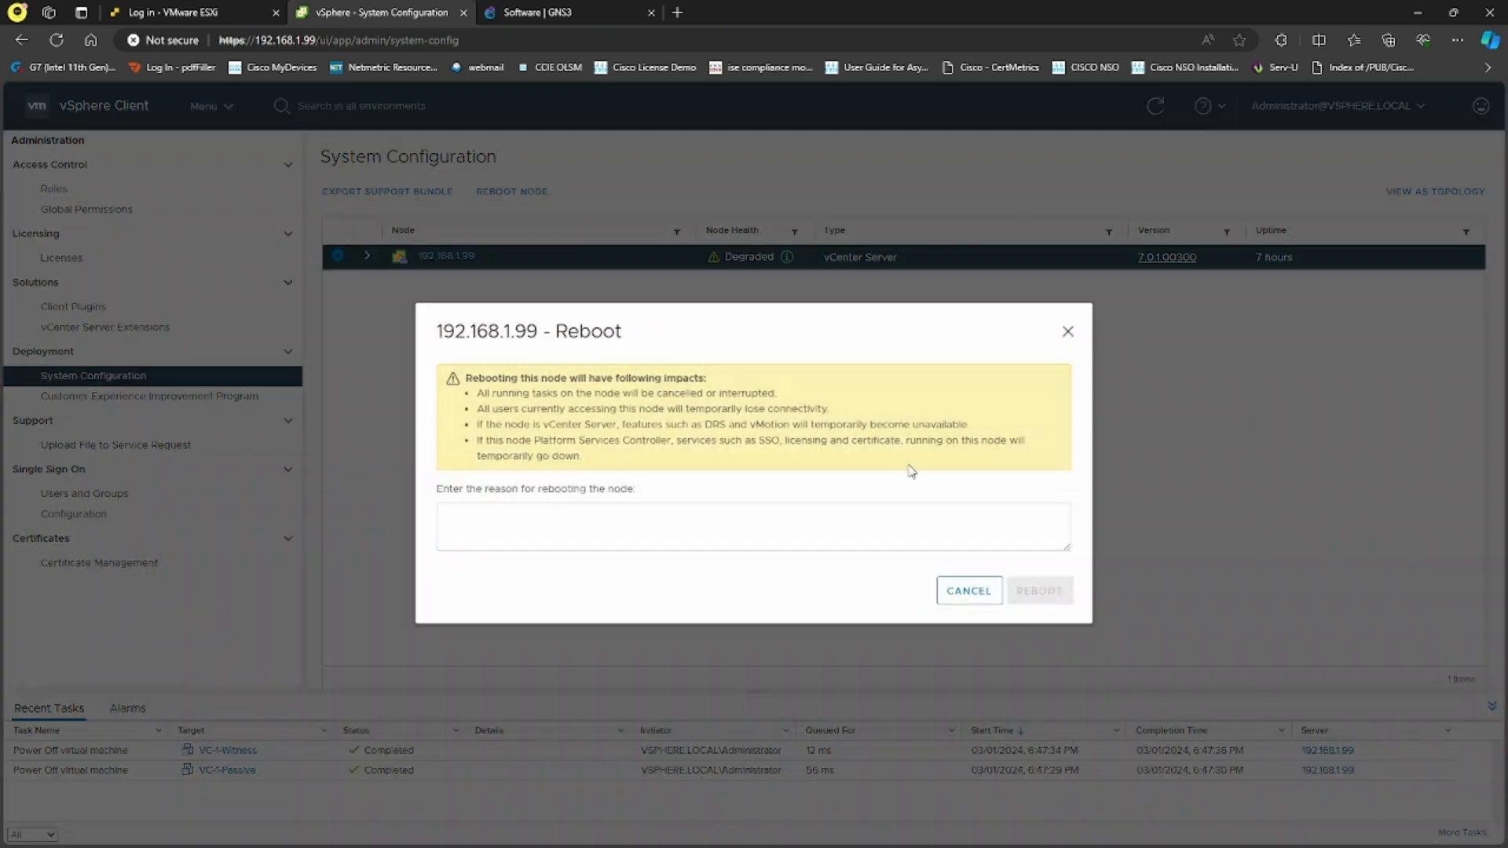
left_click(735, 537)
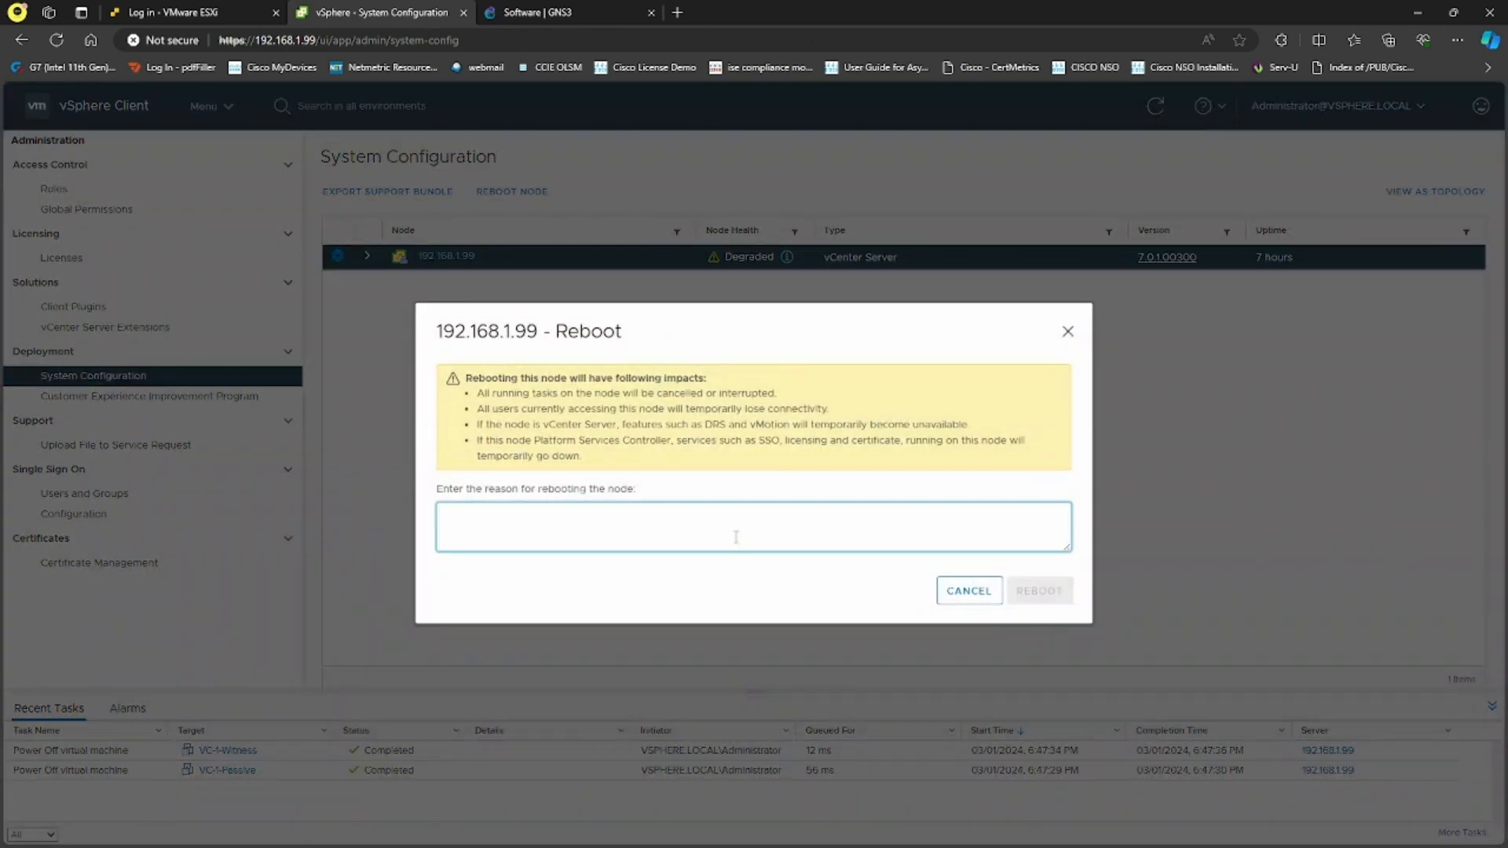
type("ing AD")
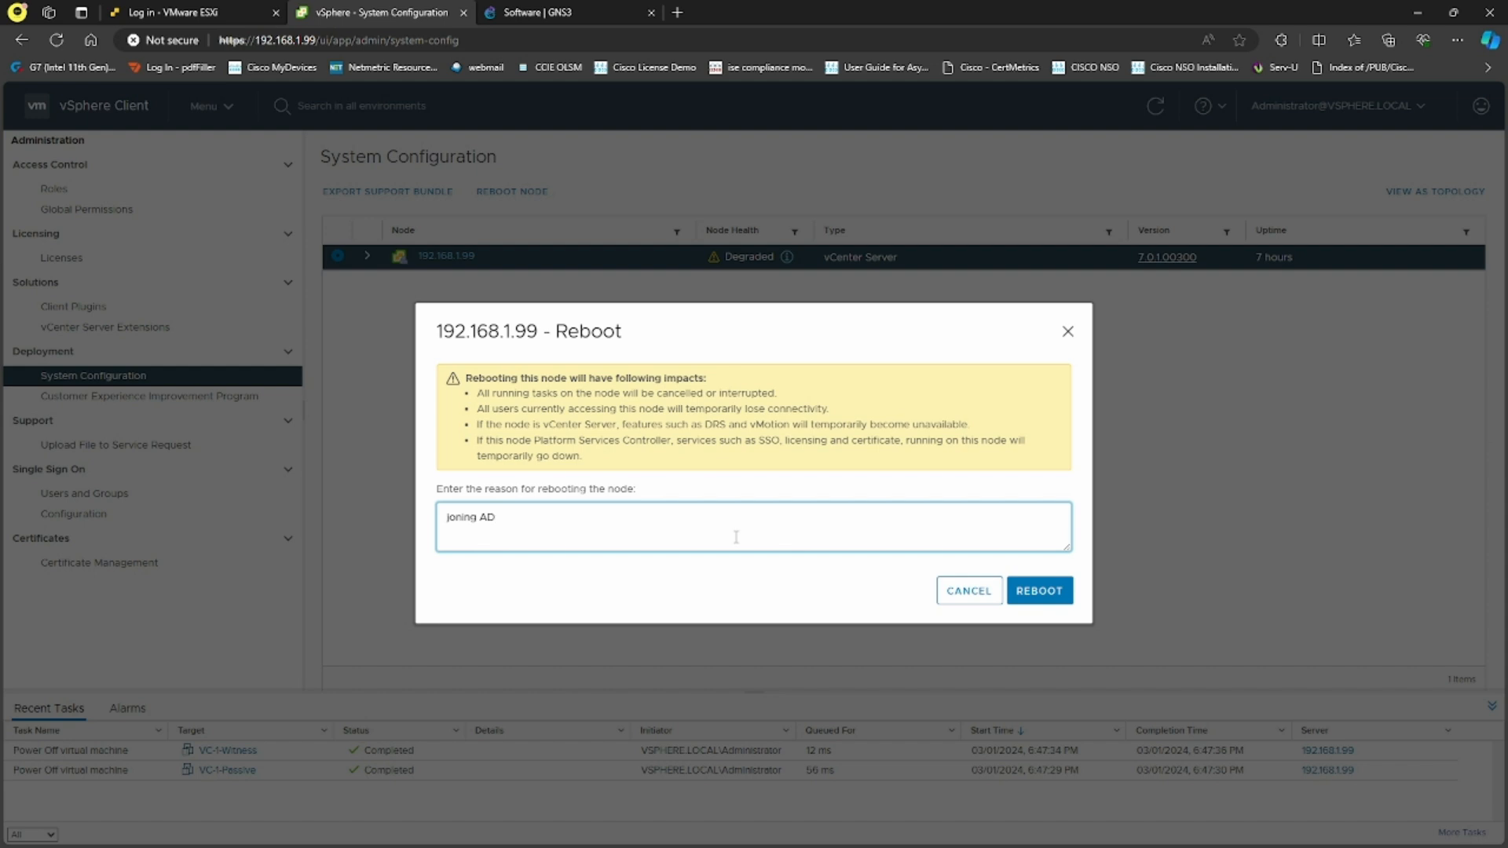
left_click(1056, 594)
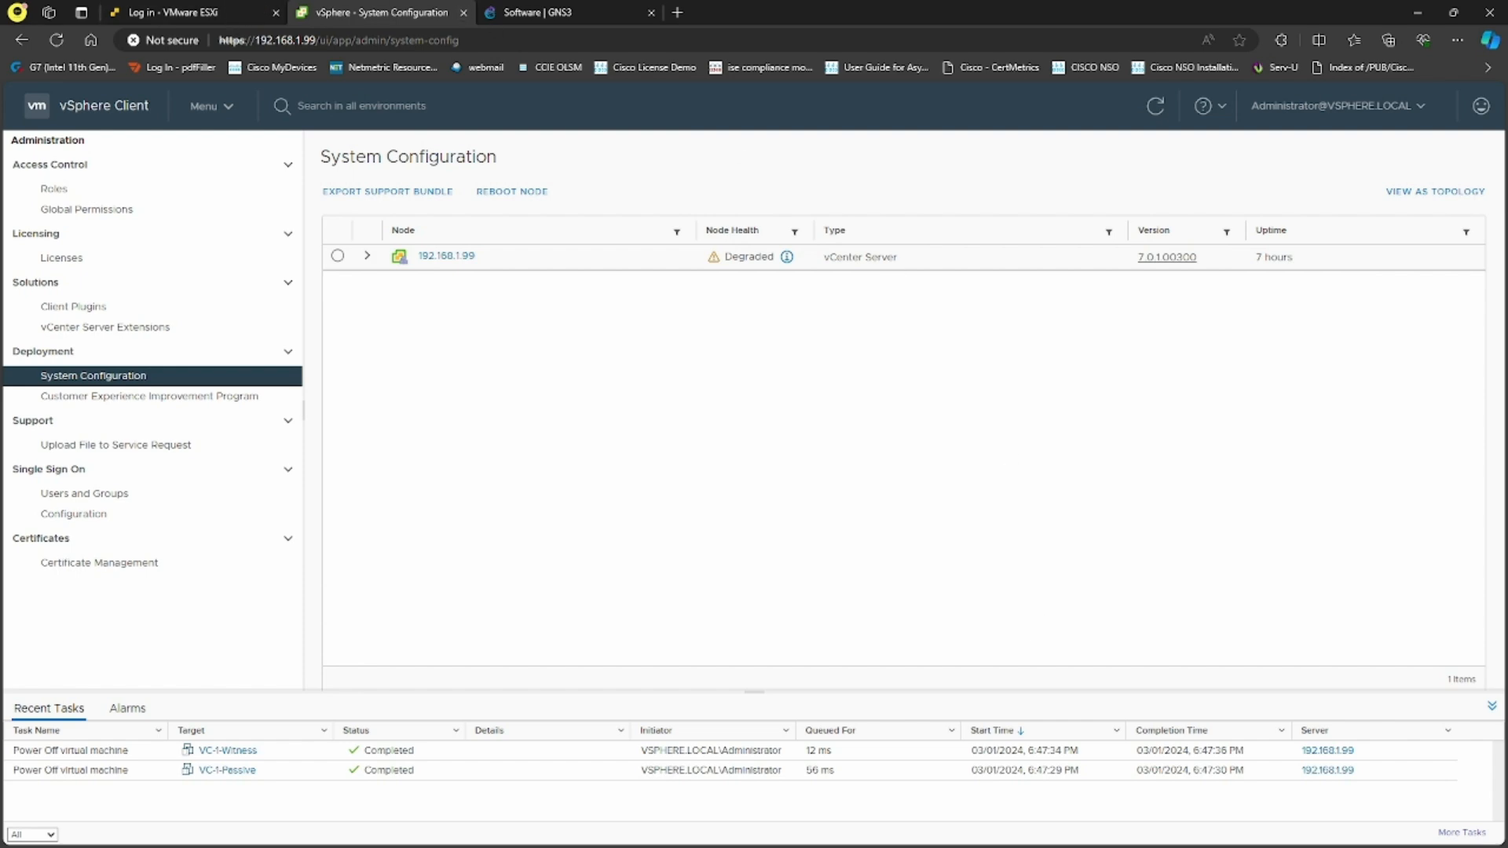
Run 'ping 192.168.1.99 -t' in Command Prompt and reload the vCenter page
key("alt+Tab")
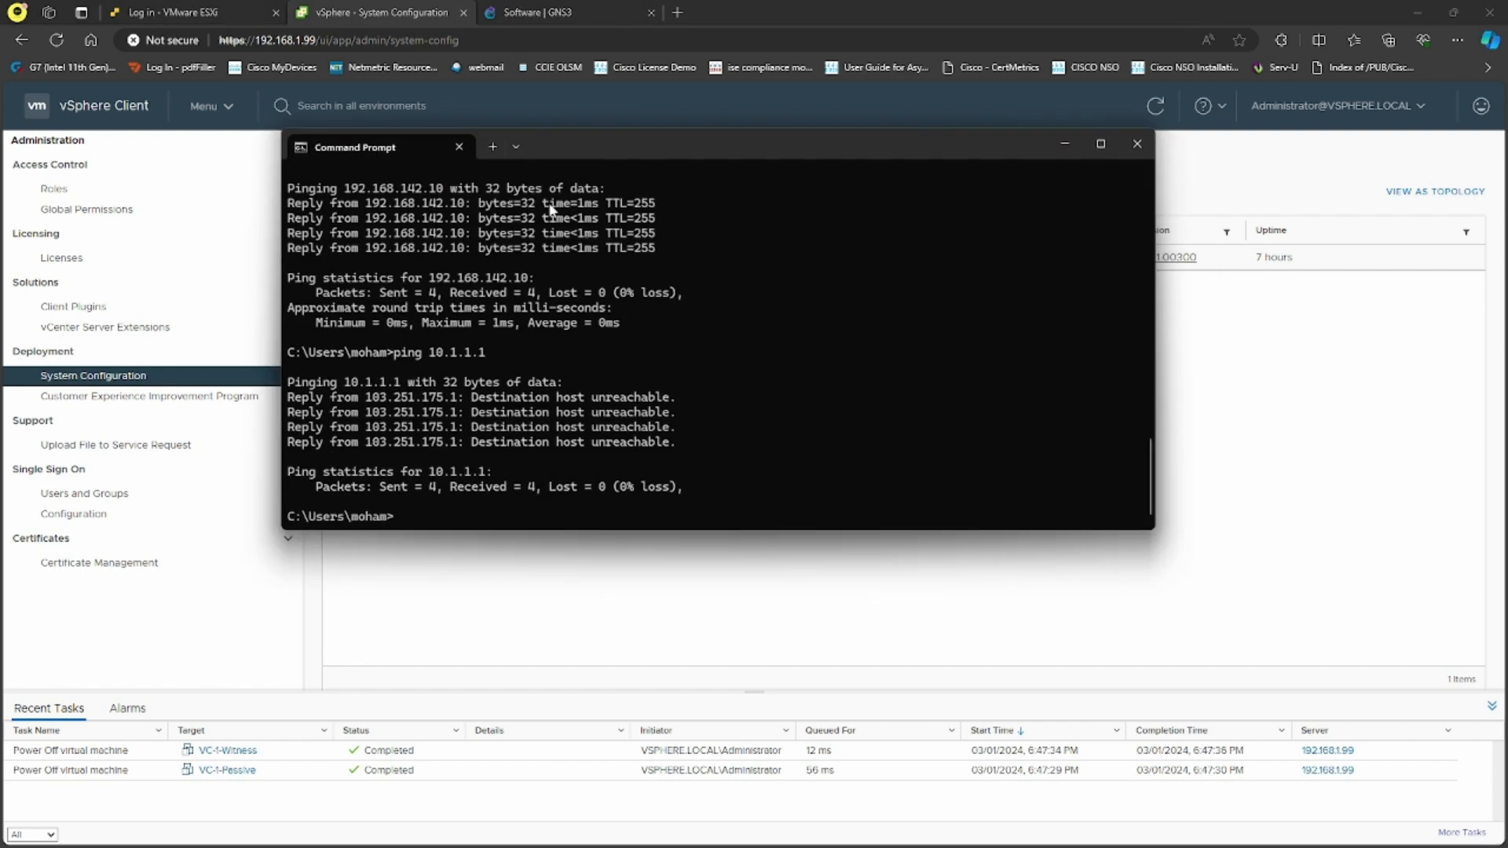
key("Return")
key("Return")
key("Return")
key("Return")
key("Return")
key("Return")
key("Return")
key("Return")
key("Return")
key("Return")
key("Return")
key("Return")
key("Return")
key("Return")
key("Return")
key("Return")
key("Return")
key("Return")
key("Return")
key("Return")
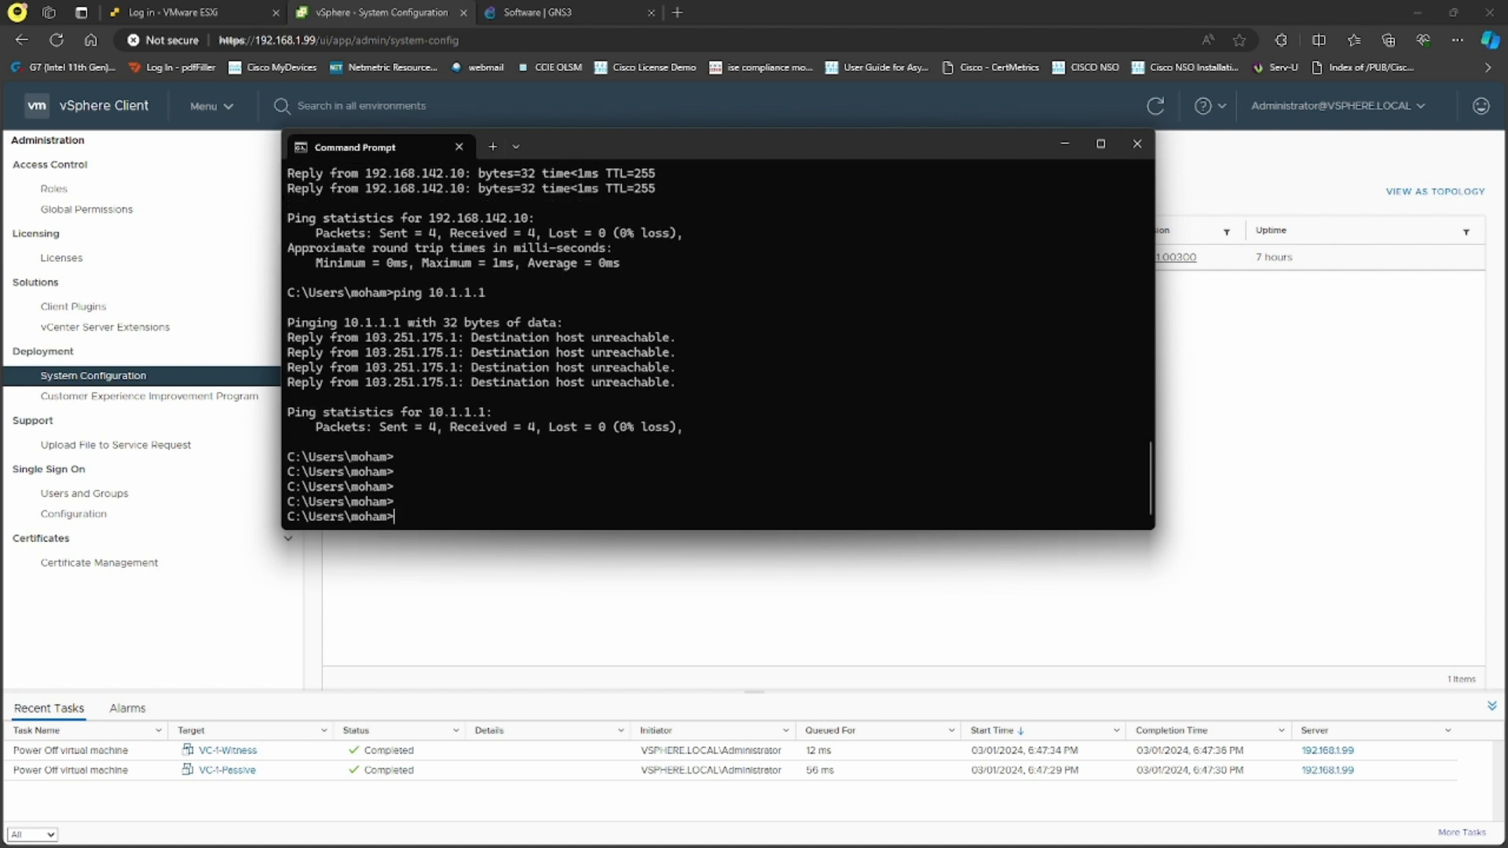
type("ping ")
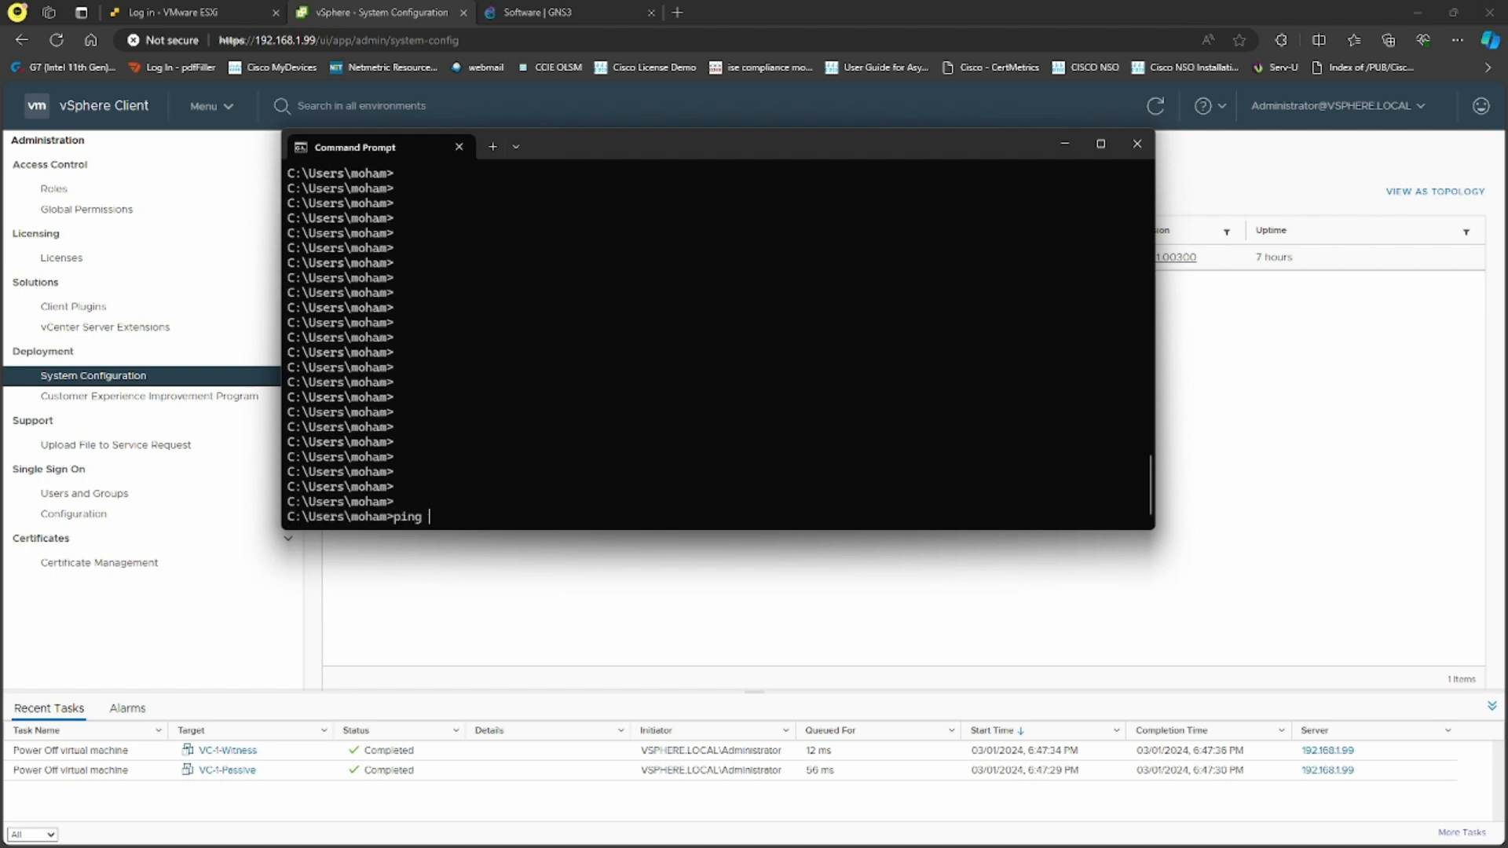
type("192.168.1.99 -t")
key("Return")
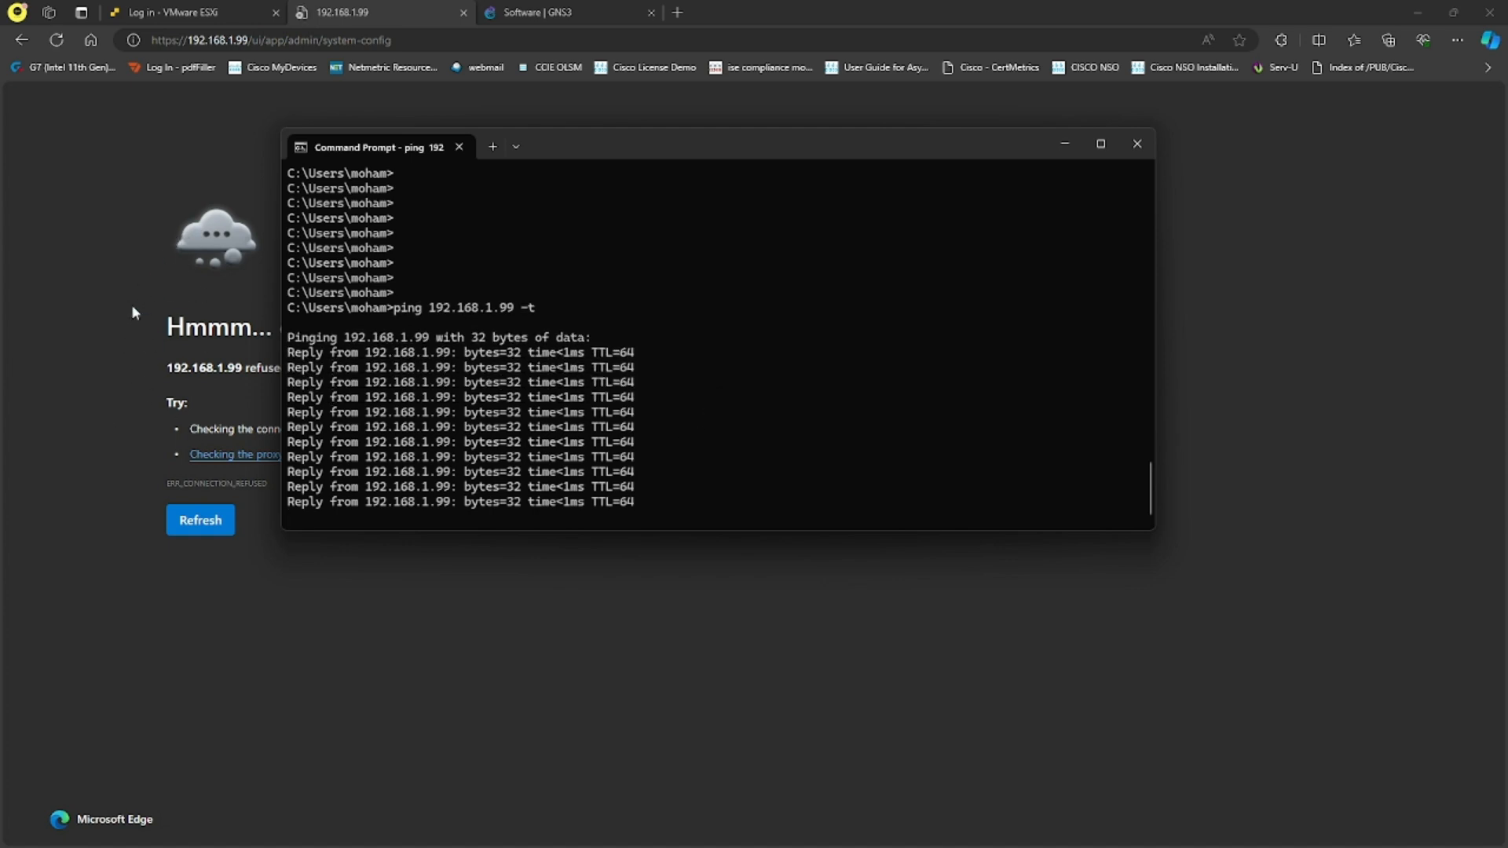
left_click(179, 518)
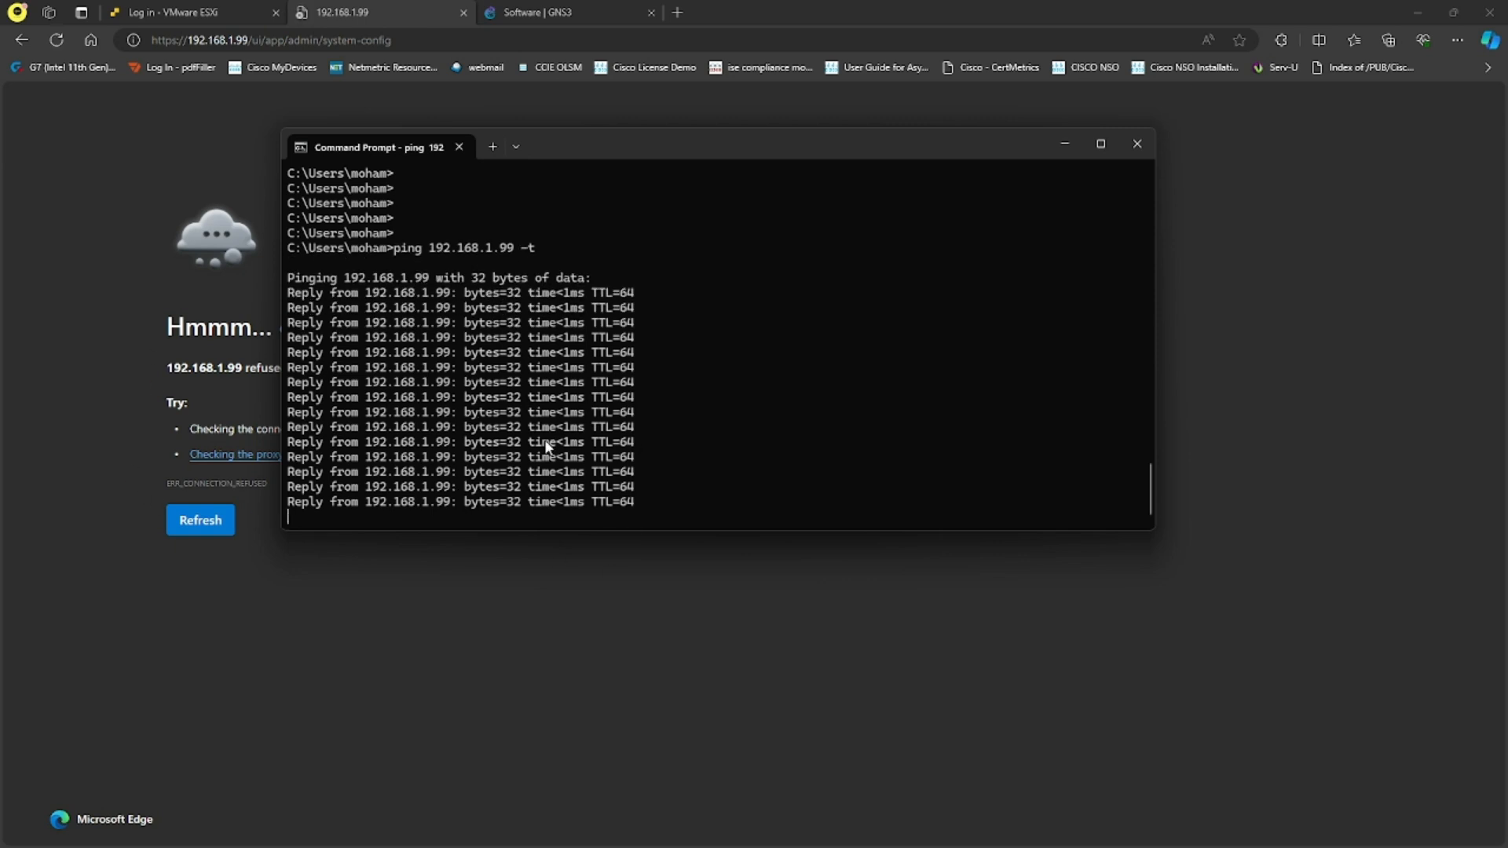
Log in to the ESXi Host Client as root and list its virtual machines
left_click(232, 7)
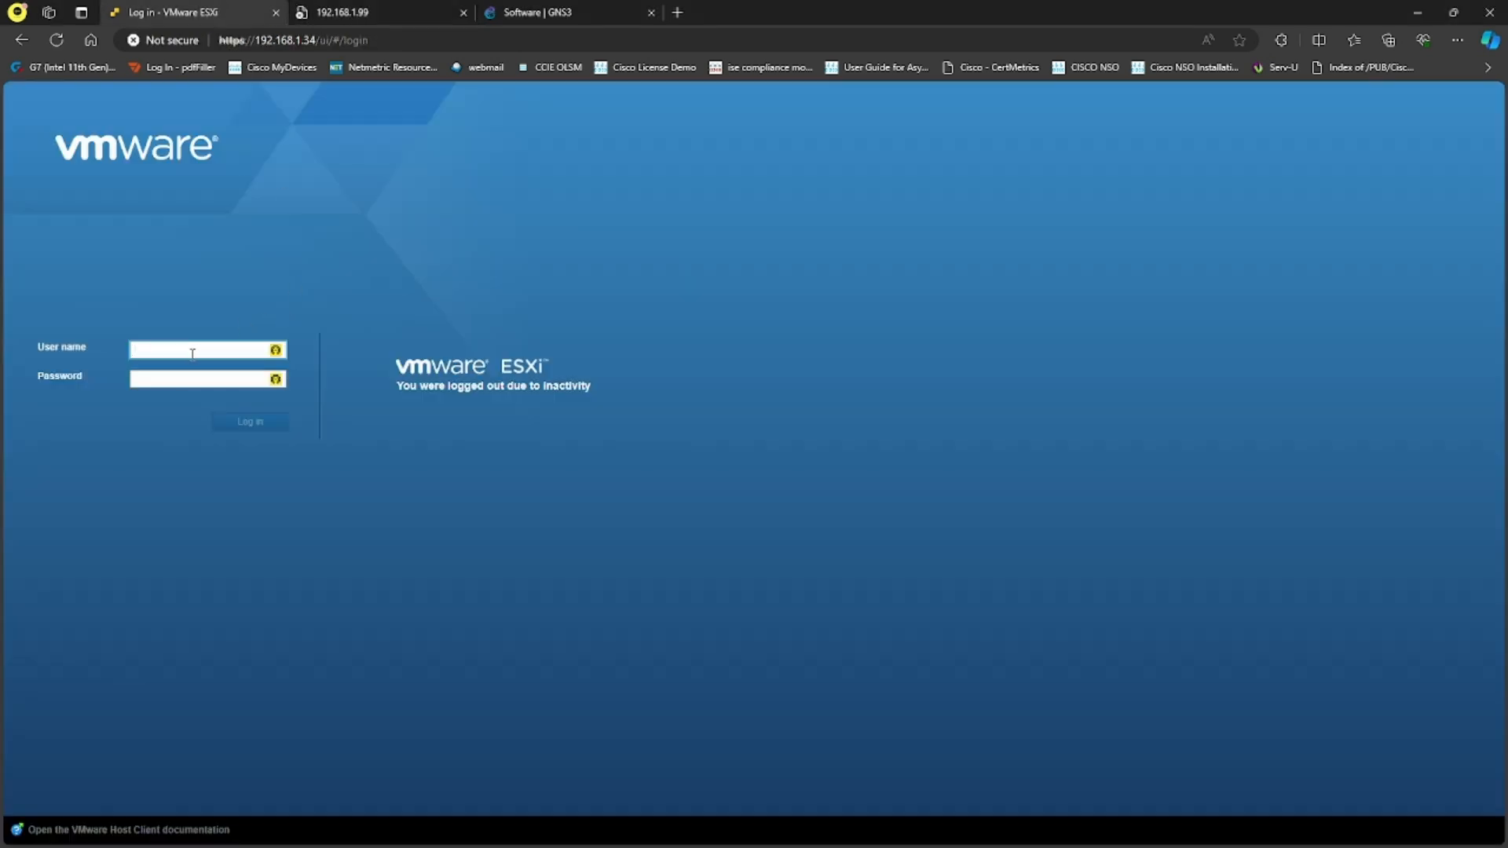
type("root")
key("Tab")
type("•••••")
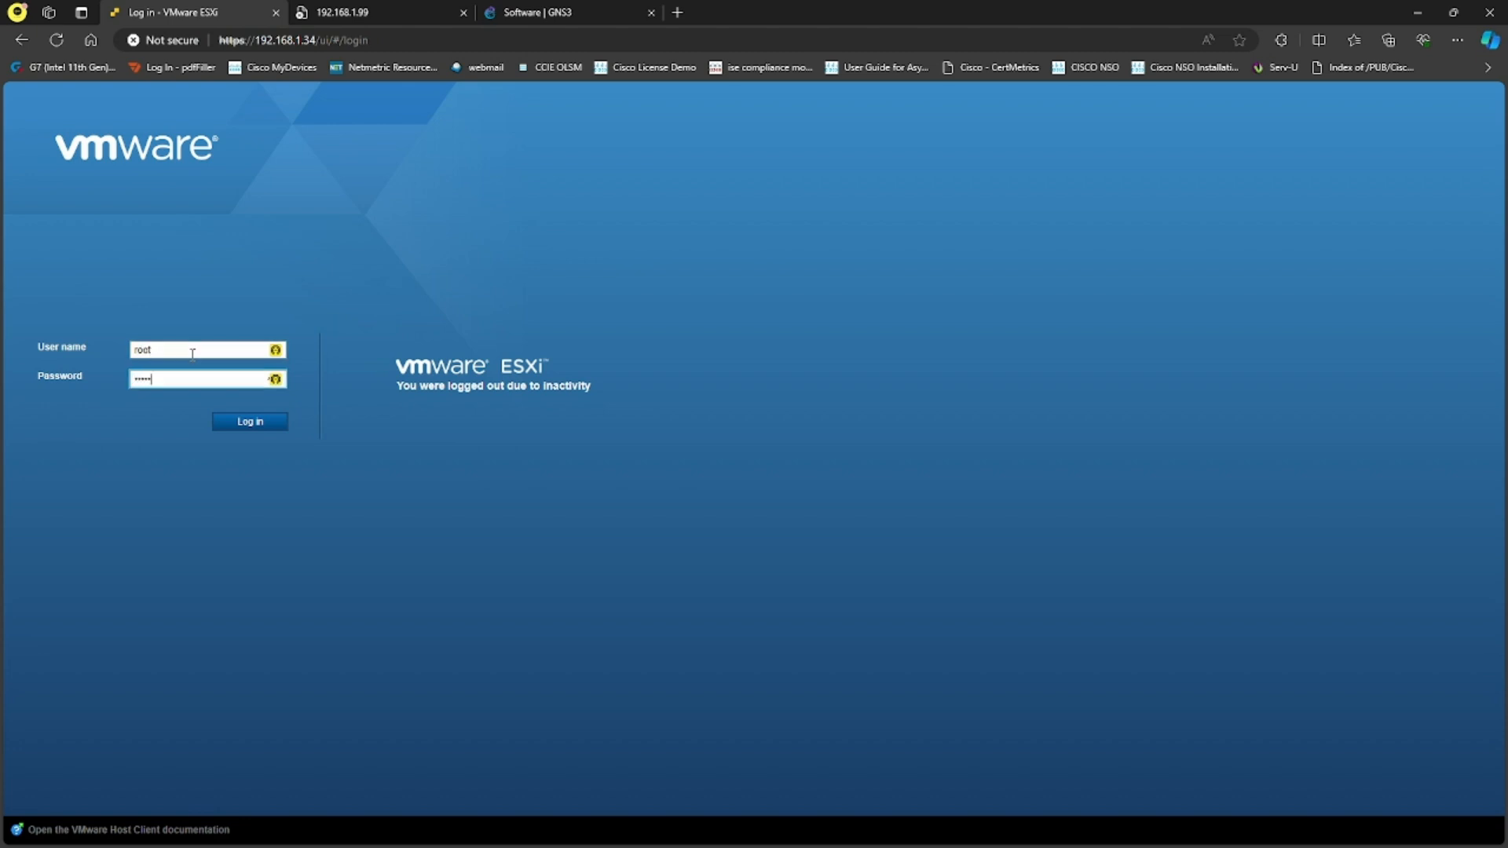
type("•••")
key("Return")
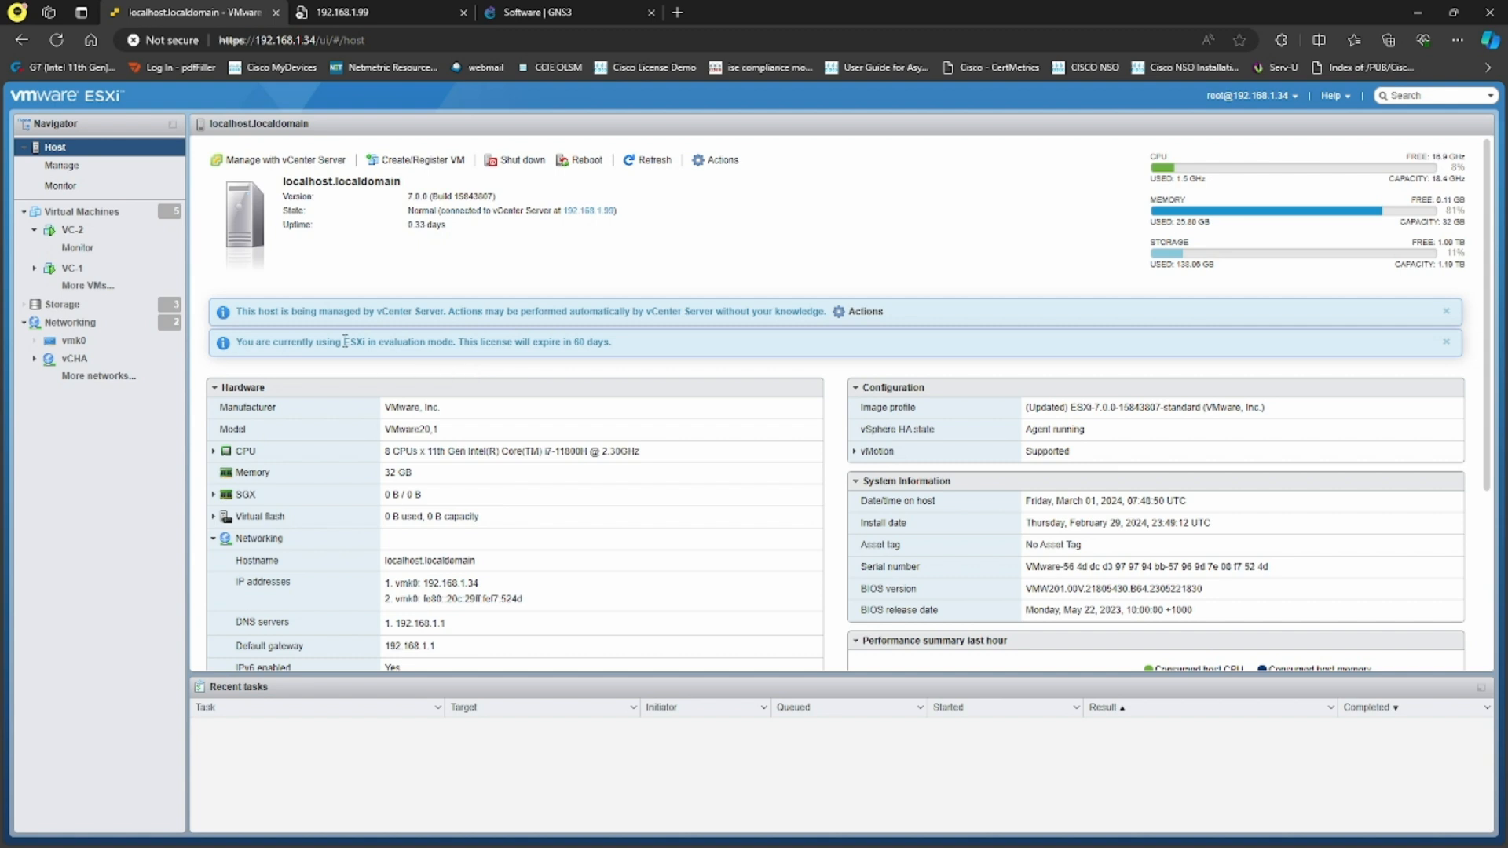
left_click(106, 212)
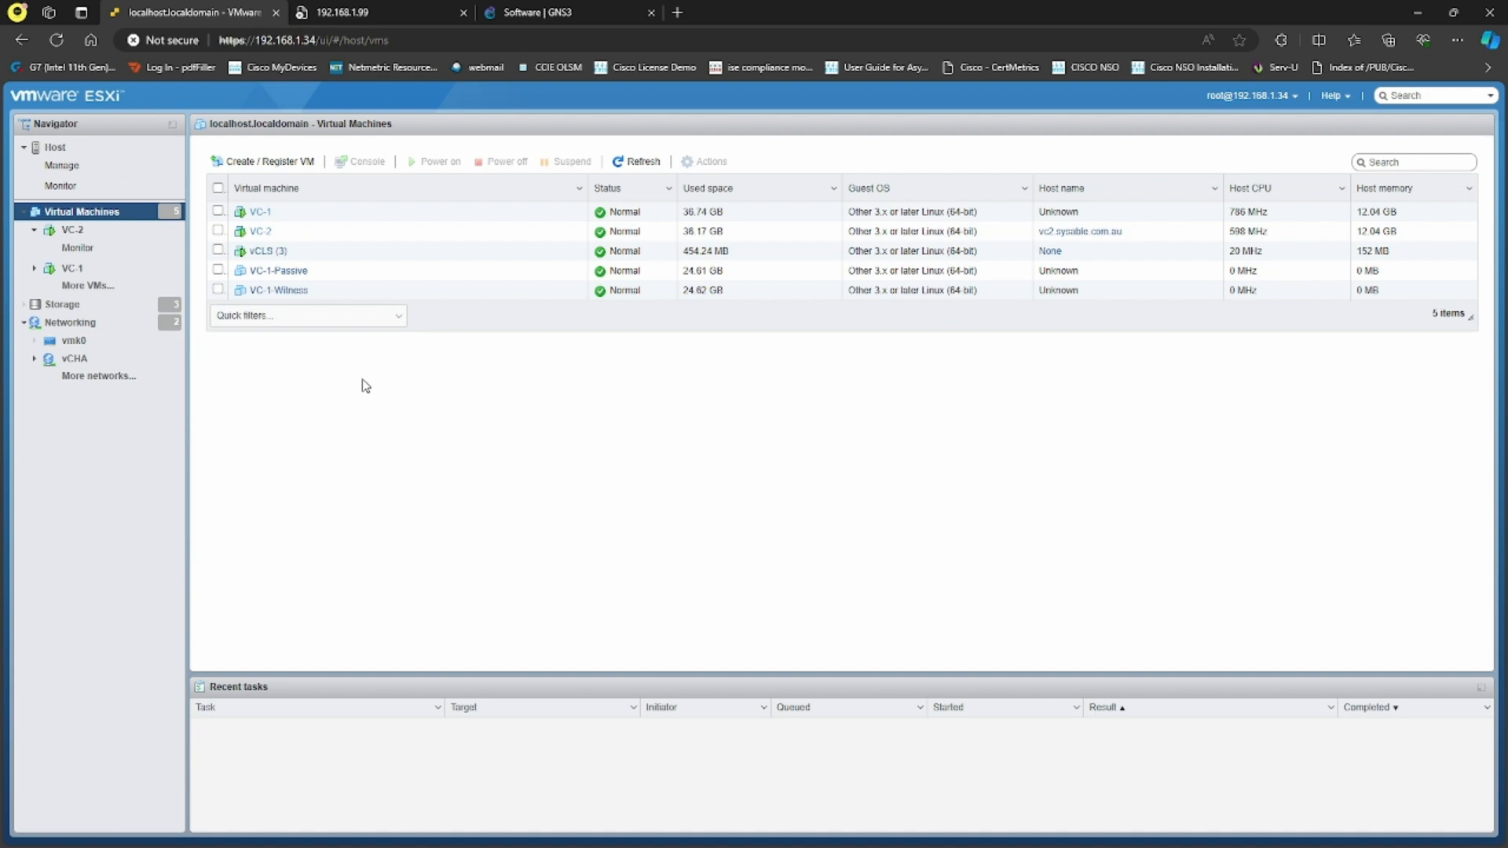
Refresh the 192.168.1.99 vCenter page and check the ping output for failed replies
left_click(420, 9)
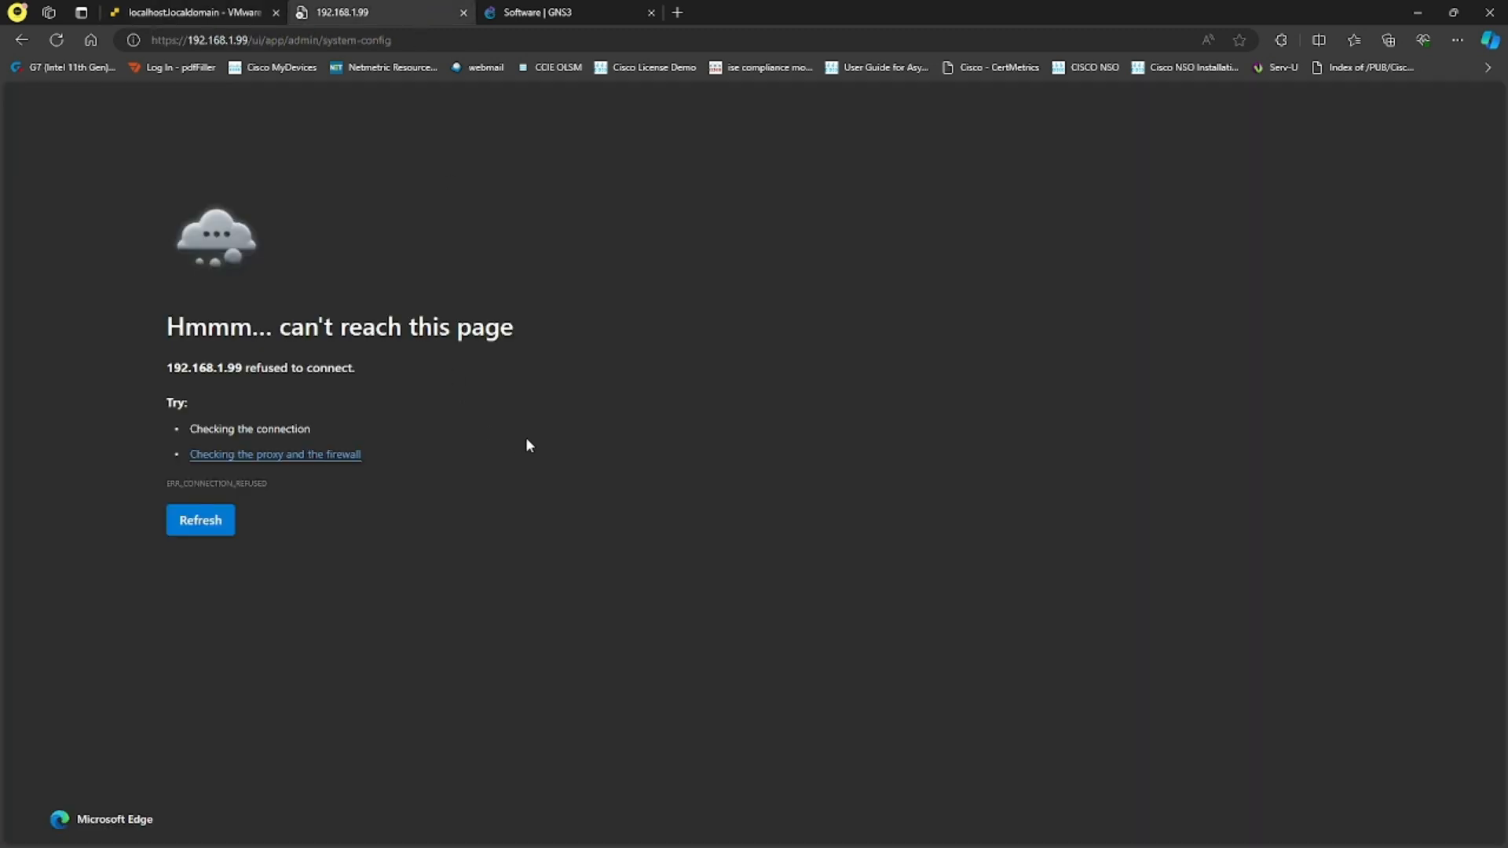
left_click(56, 40)
key("alt+Tab")
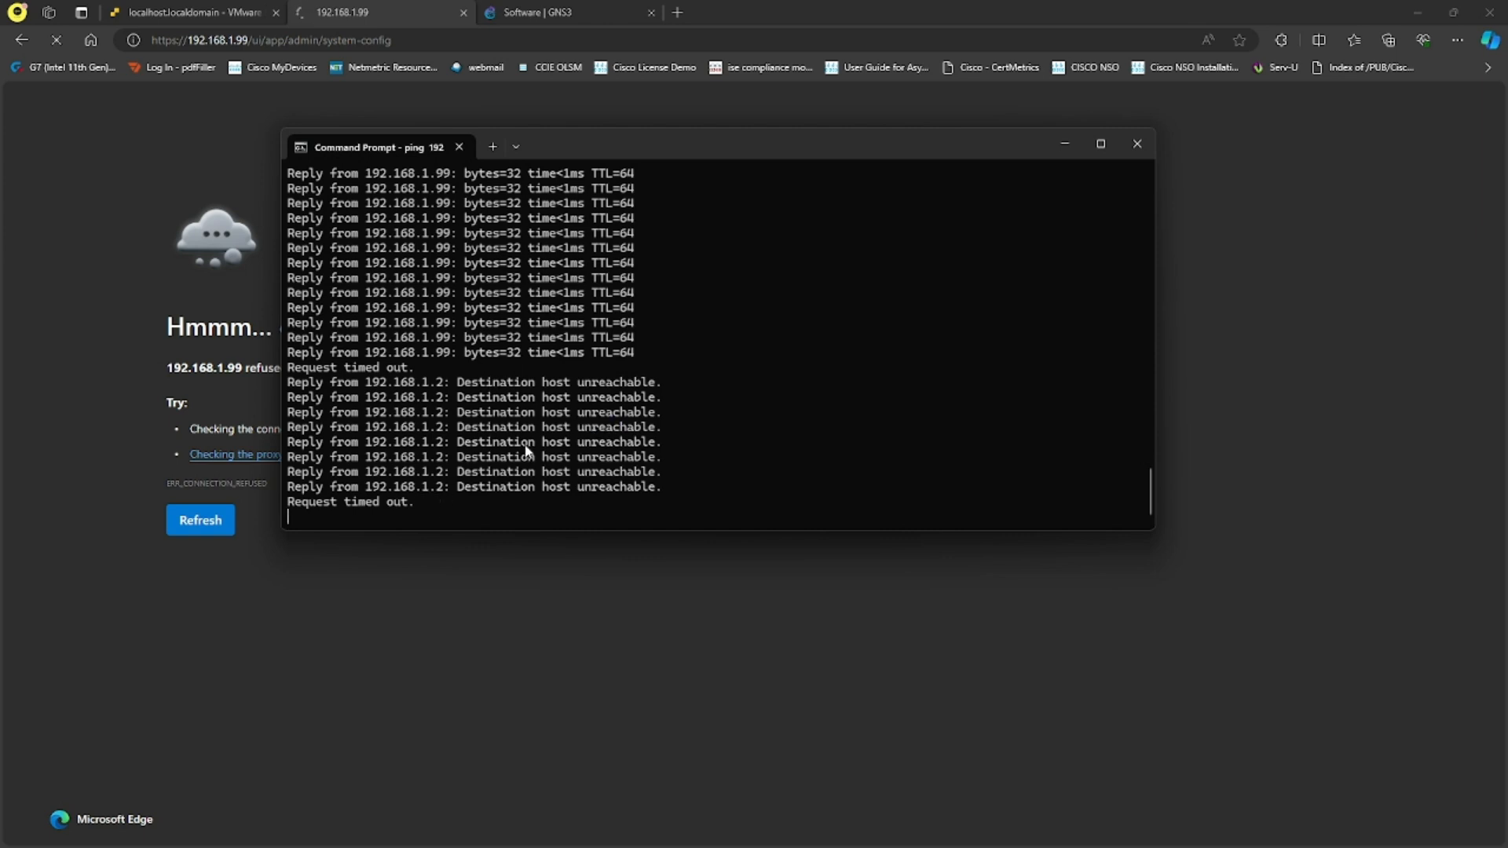
left_click_drag(457, 387, 630, 407)
left_click(622, 432)
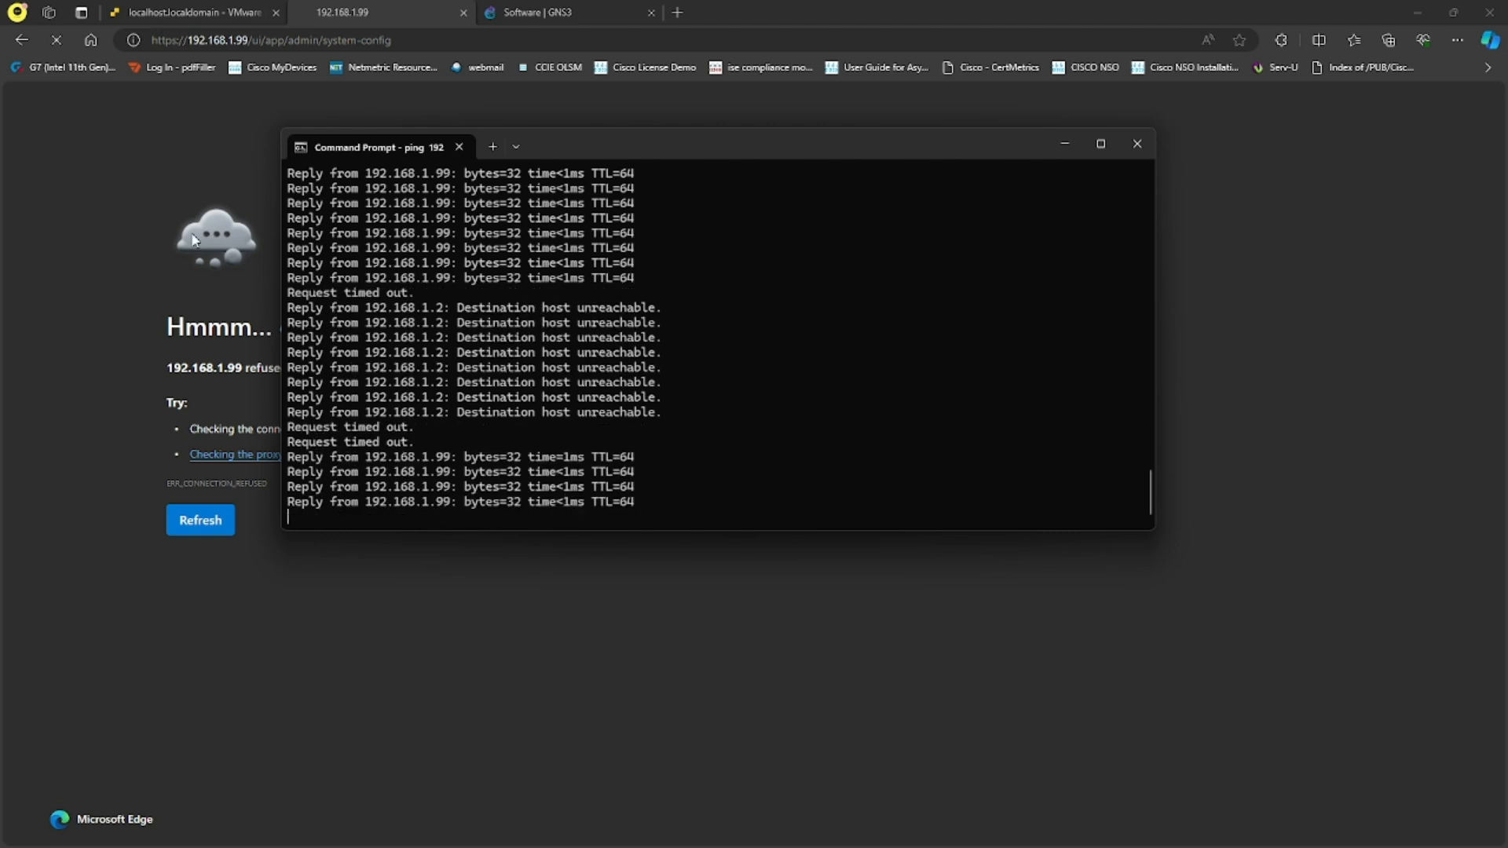
left_click(57, 40)
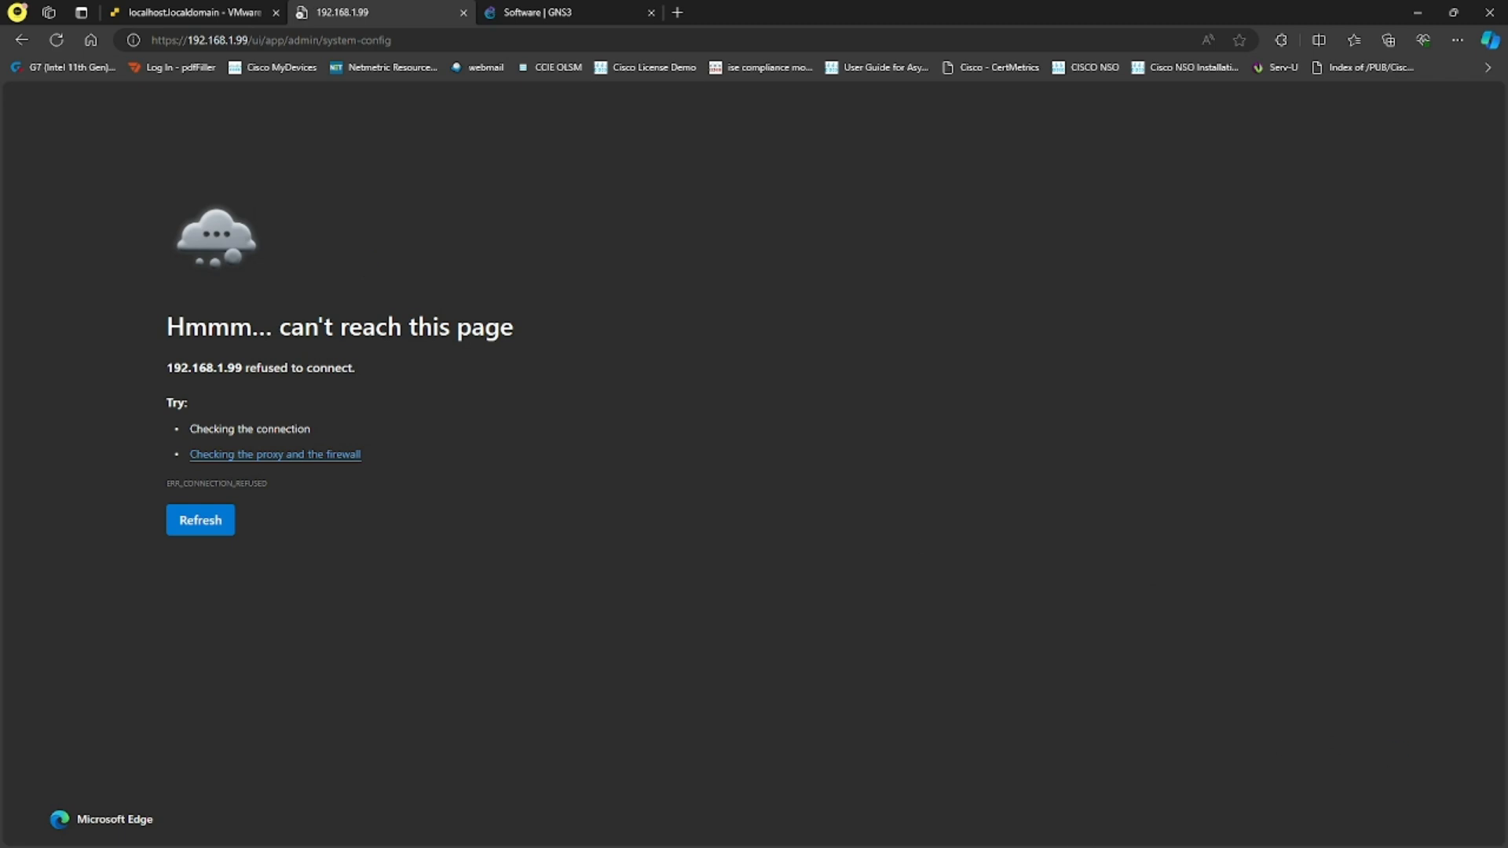
Stop the continuous ping with Ctrl+C and minimise Command Prompt
key("alt+Tab")
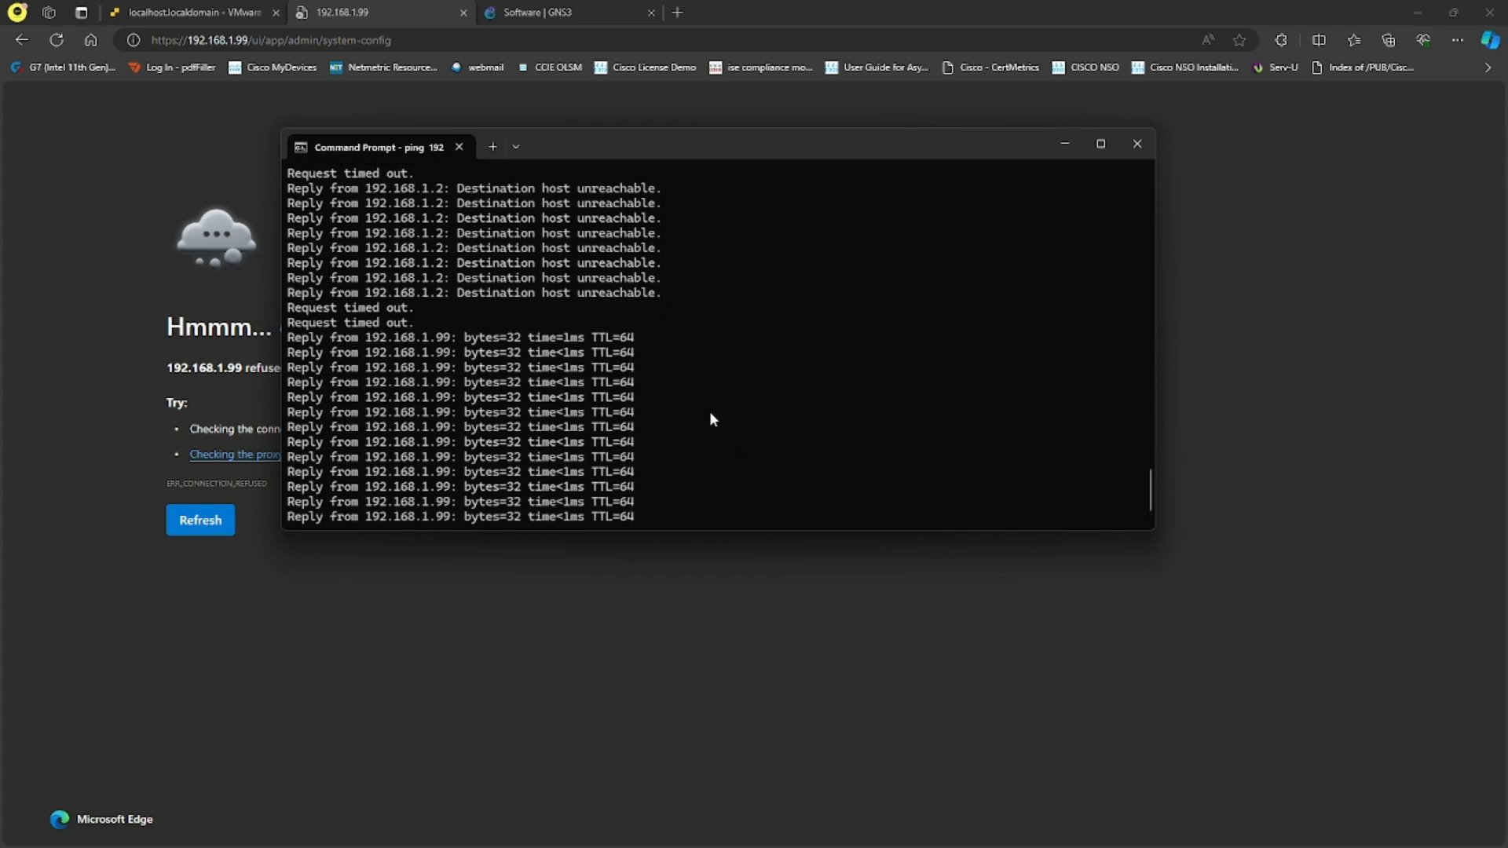
key("ctrl+c")
key("Return")
left_click(1068, 144)
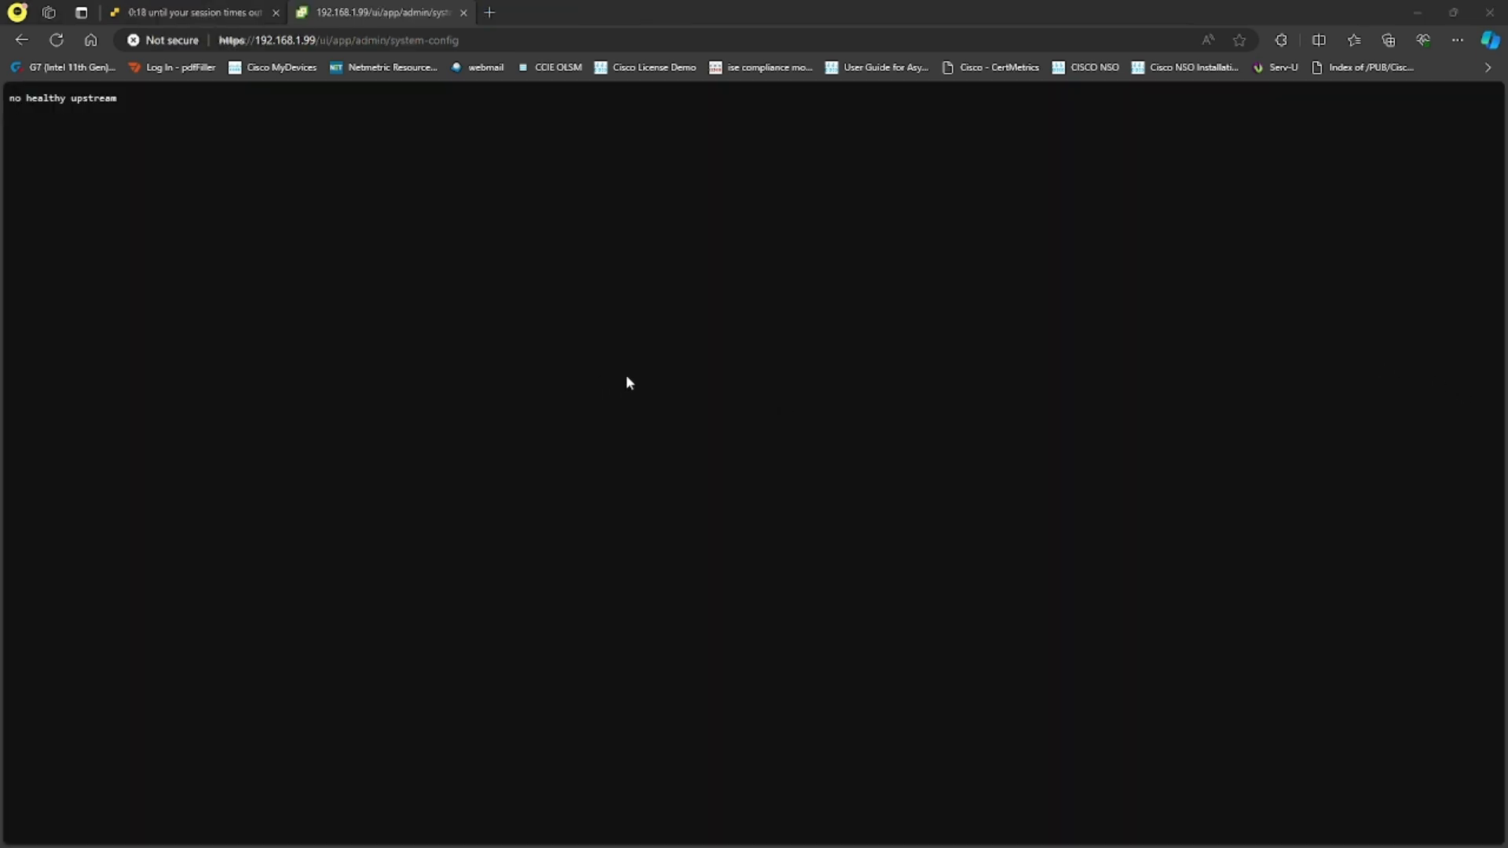
Note the 'no healthy upstream' error, then open an SSH session to 192.168.1.99
left_click_drag(123, 107, 26, 115)
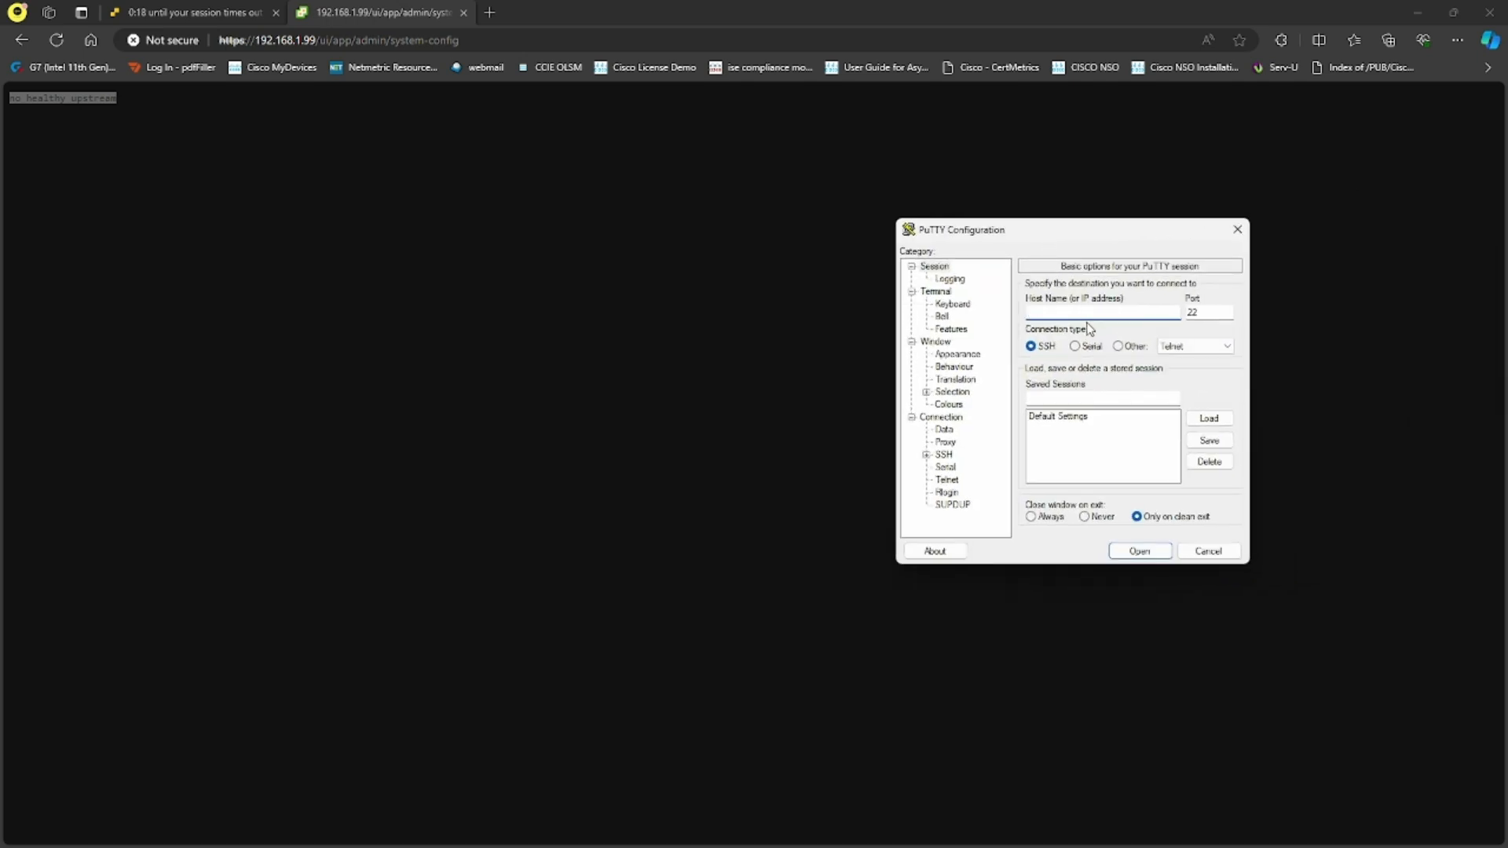
type("192.168.1.1")
key("Return")
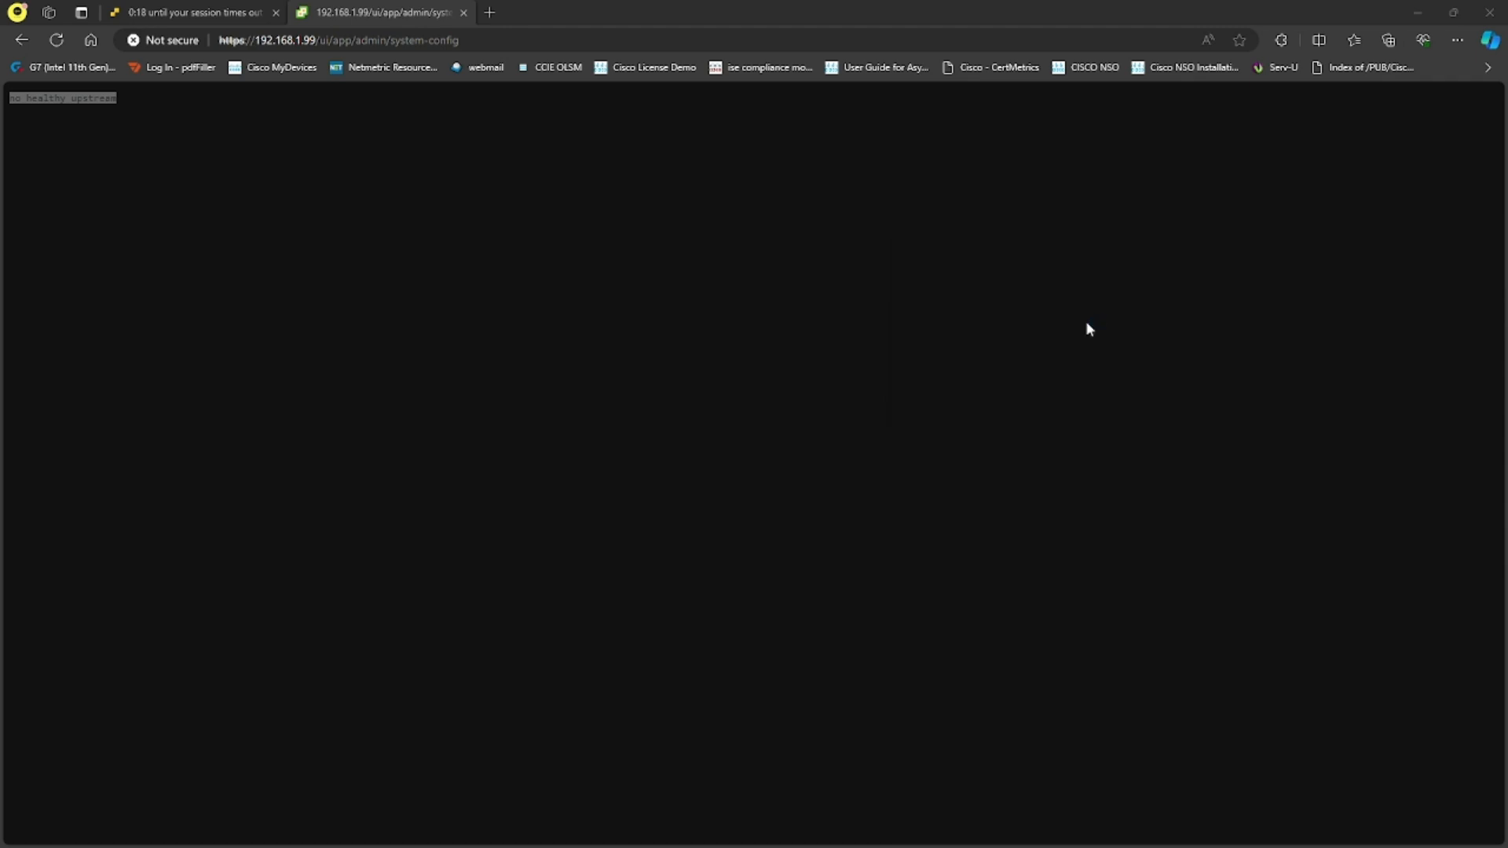
Log in to the appliance as root and enter the bash shell
type("root")
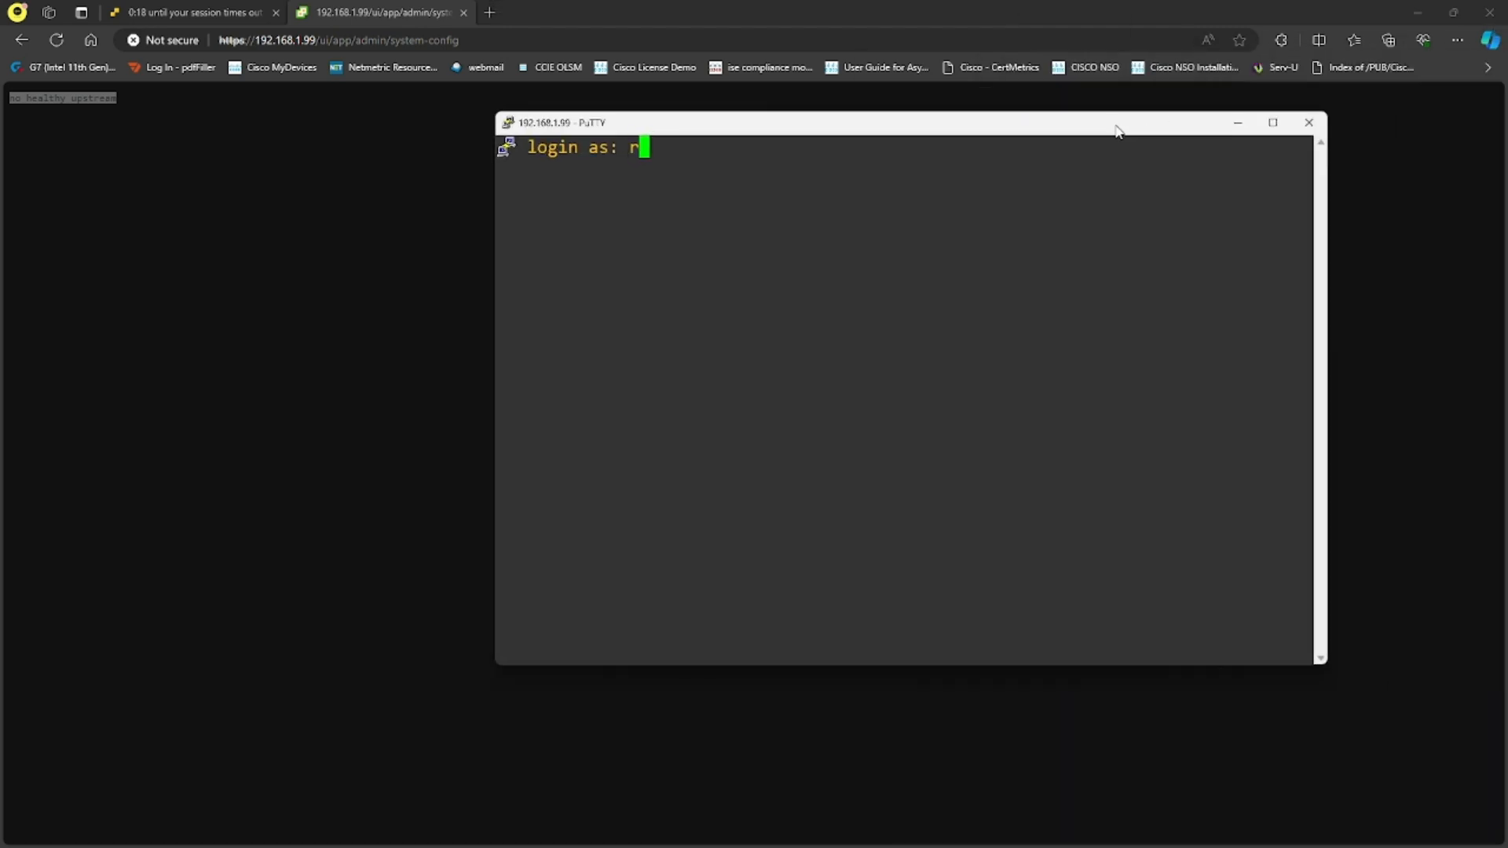
key("Return")
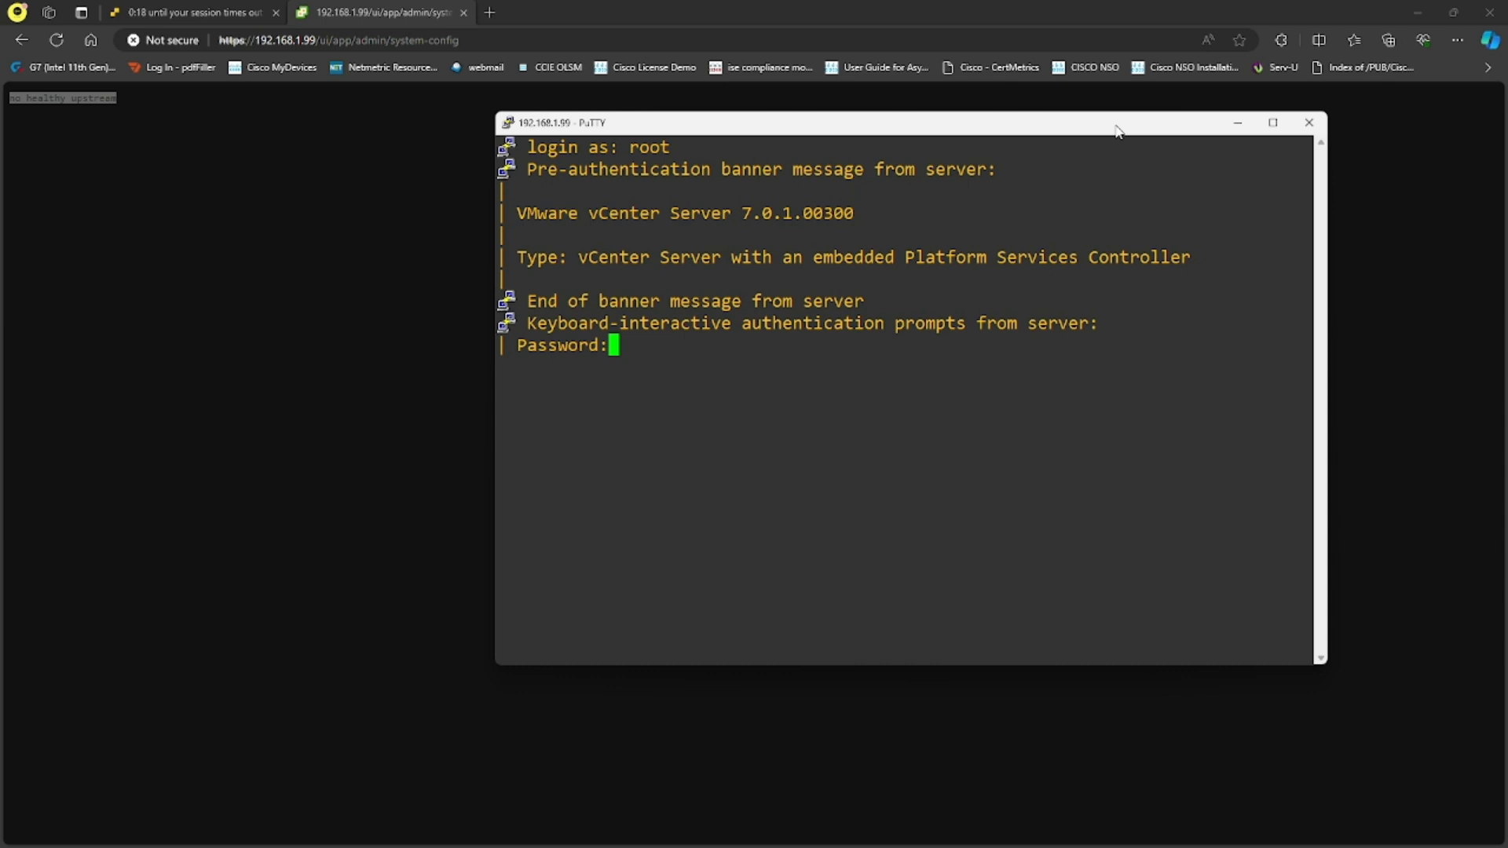
key("Return")
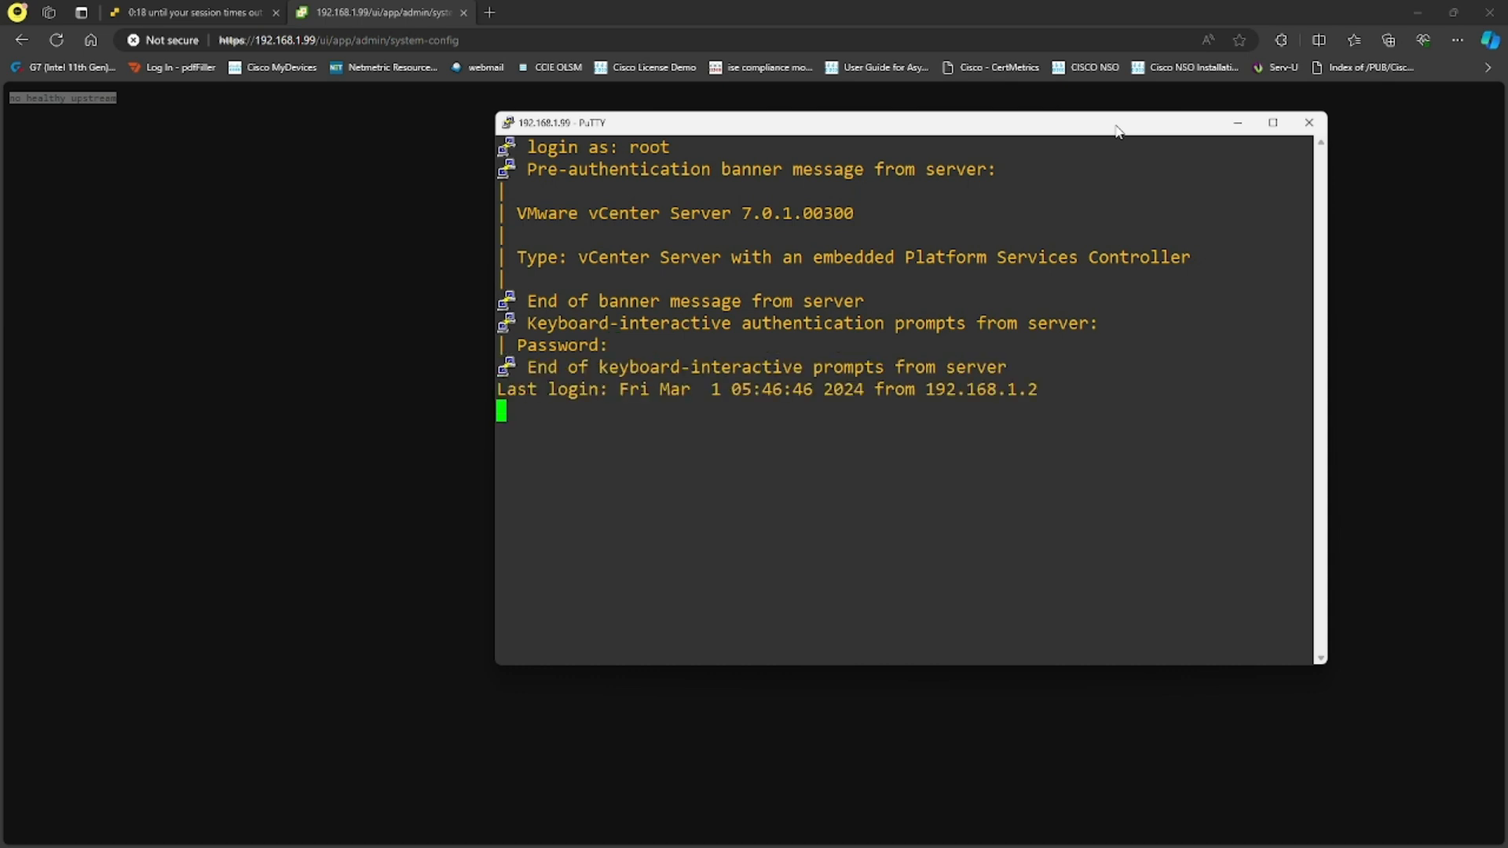
type("shell")
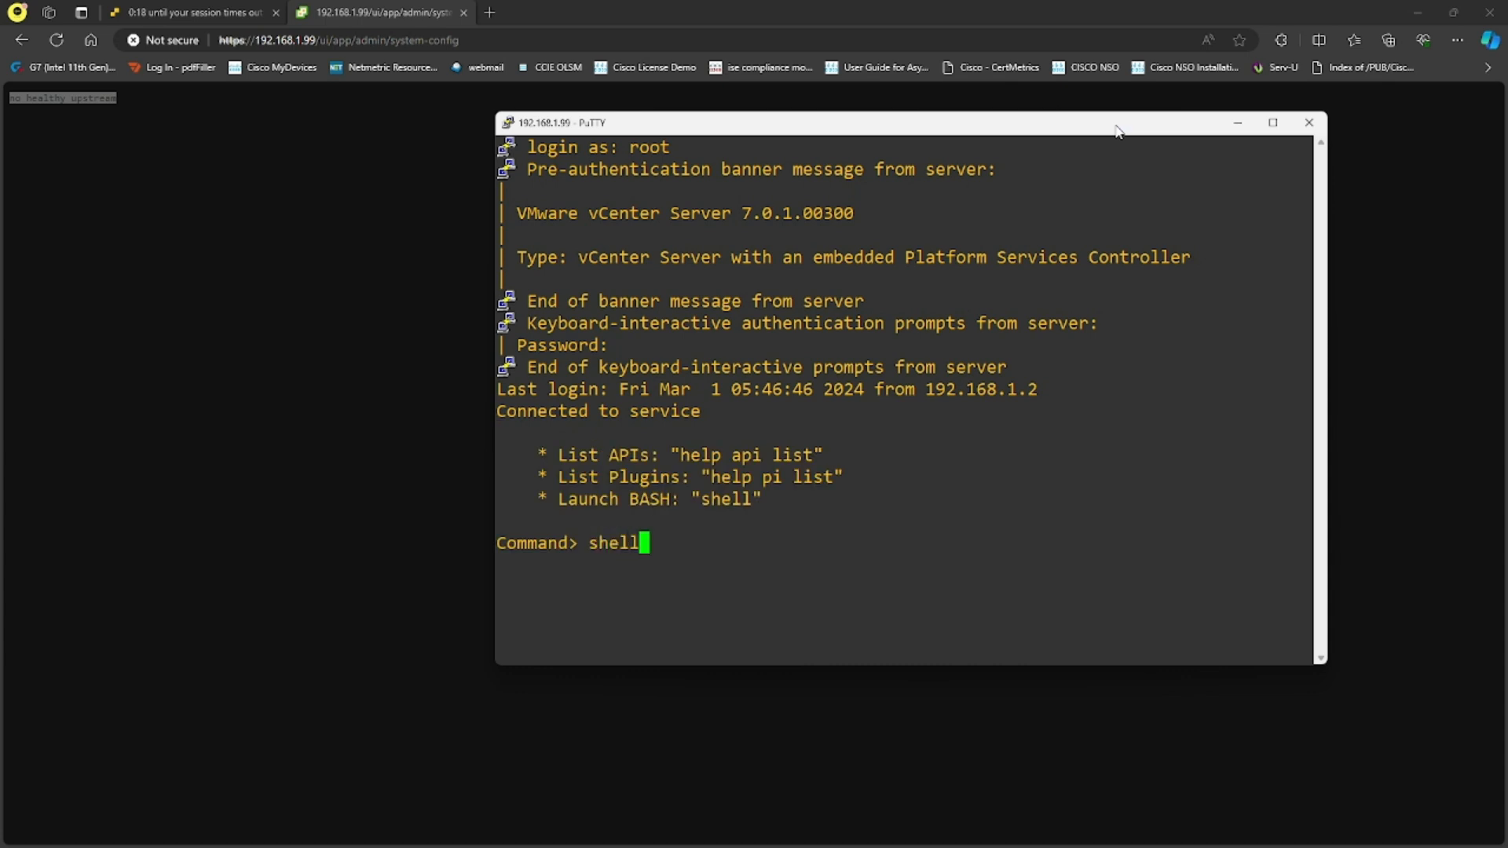
key("Return")
Run service-control --start vmware-vpxd, check it reports success, then return to the browser
type("s")
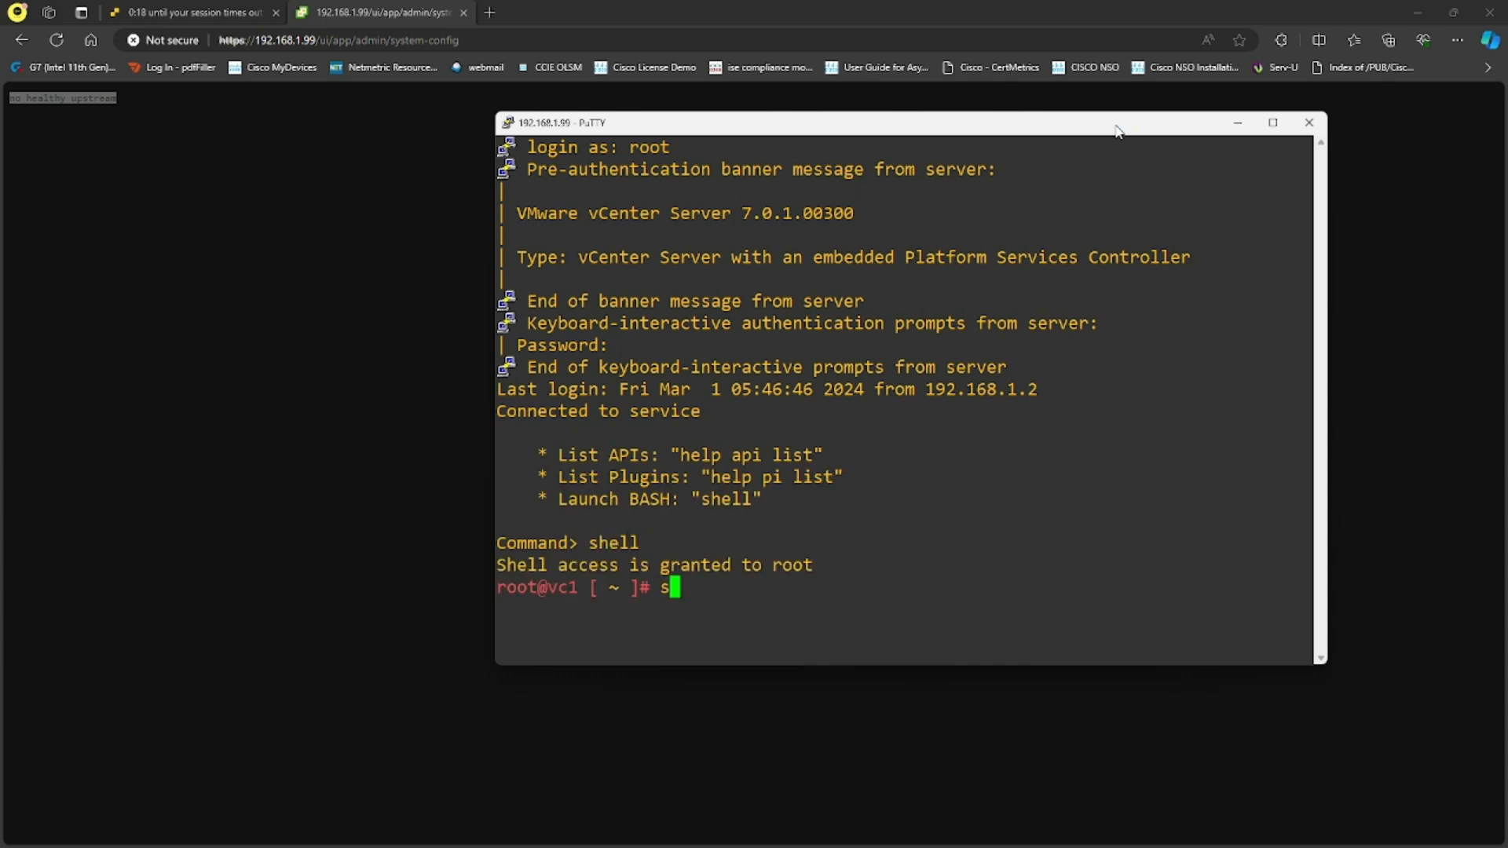
type("ervice-cont")
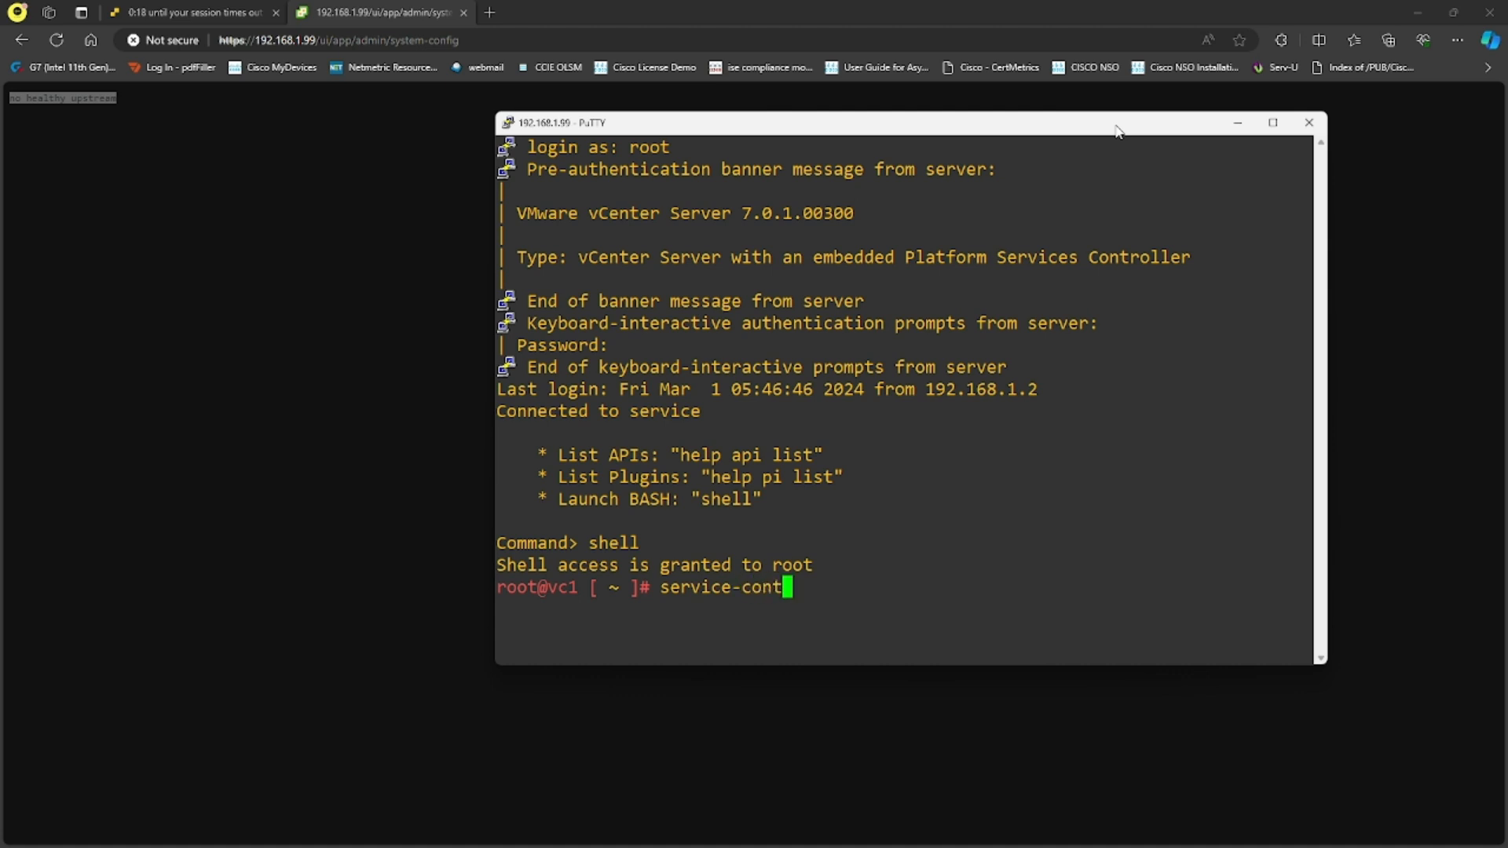
type("rol --str")
key("BackSpace")
type("art vmware")
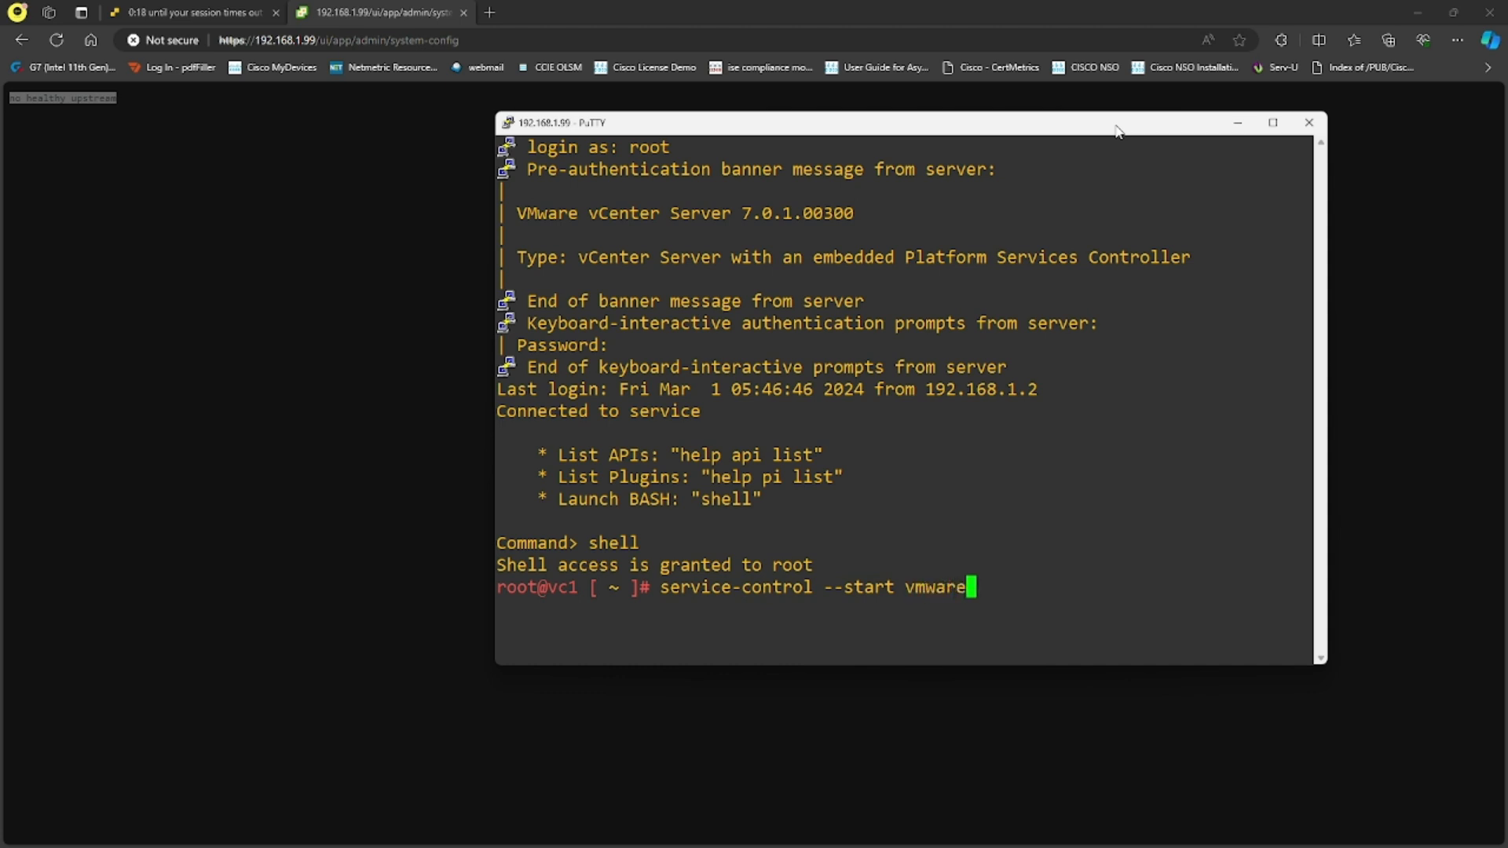
type("-vpxd")
key("Return")
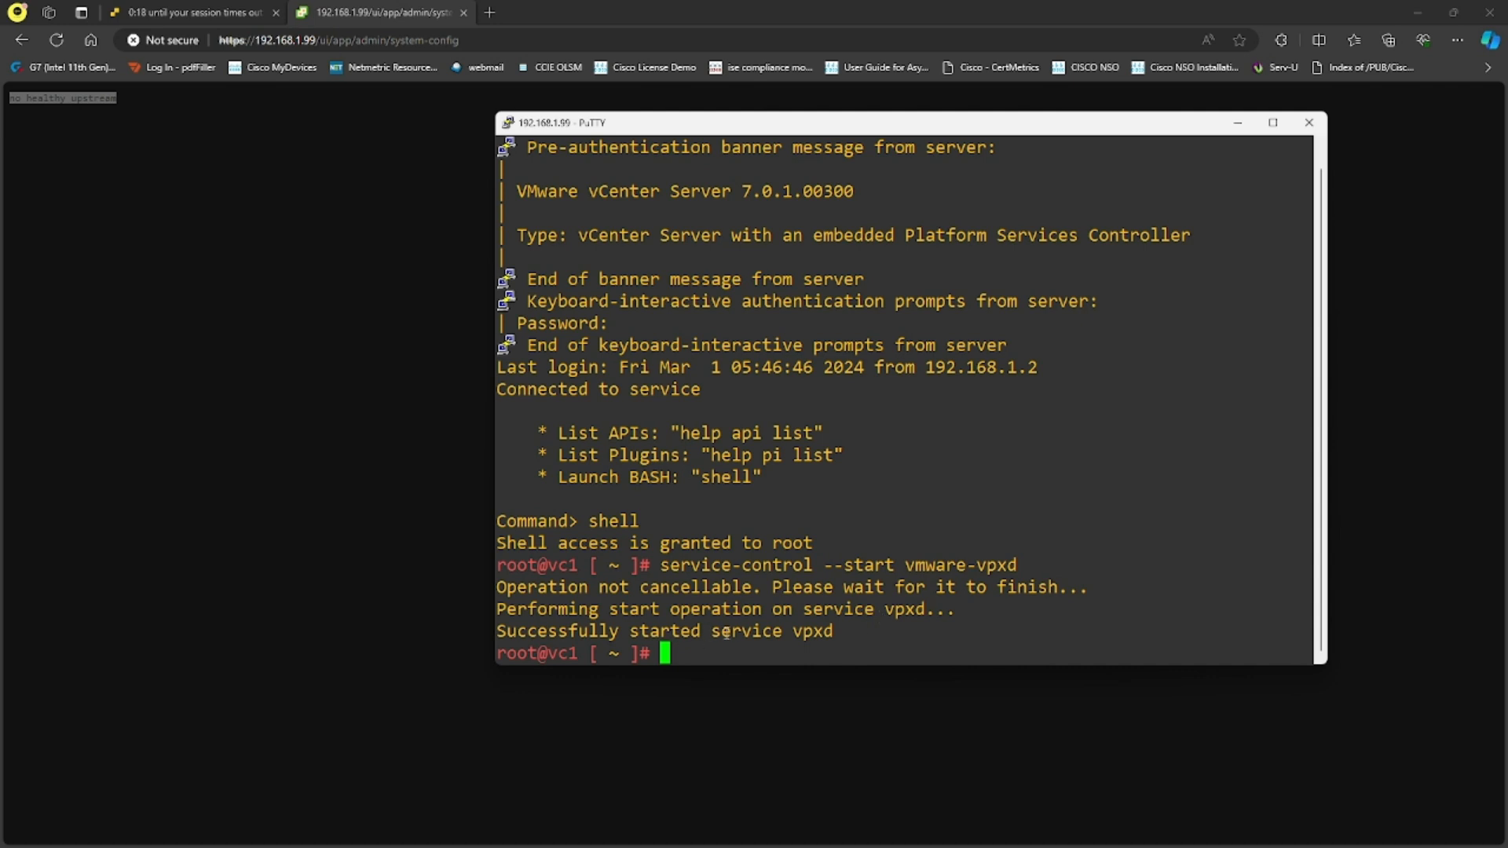
left_click_drag(720, 632, 847, 636)
left_click(859, 638)
left_click(455, 444)
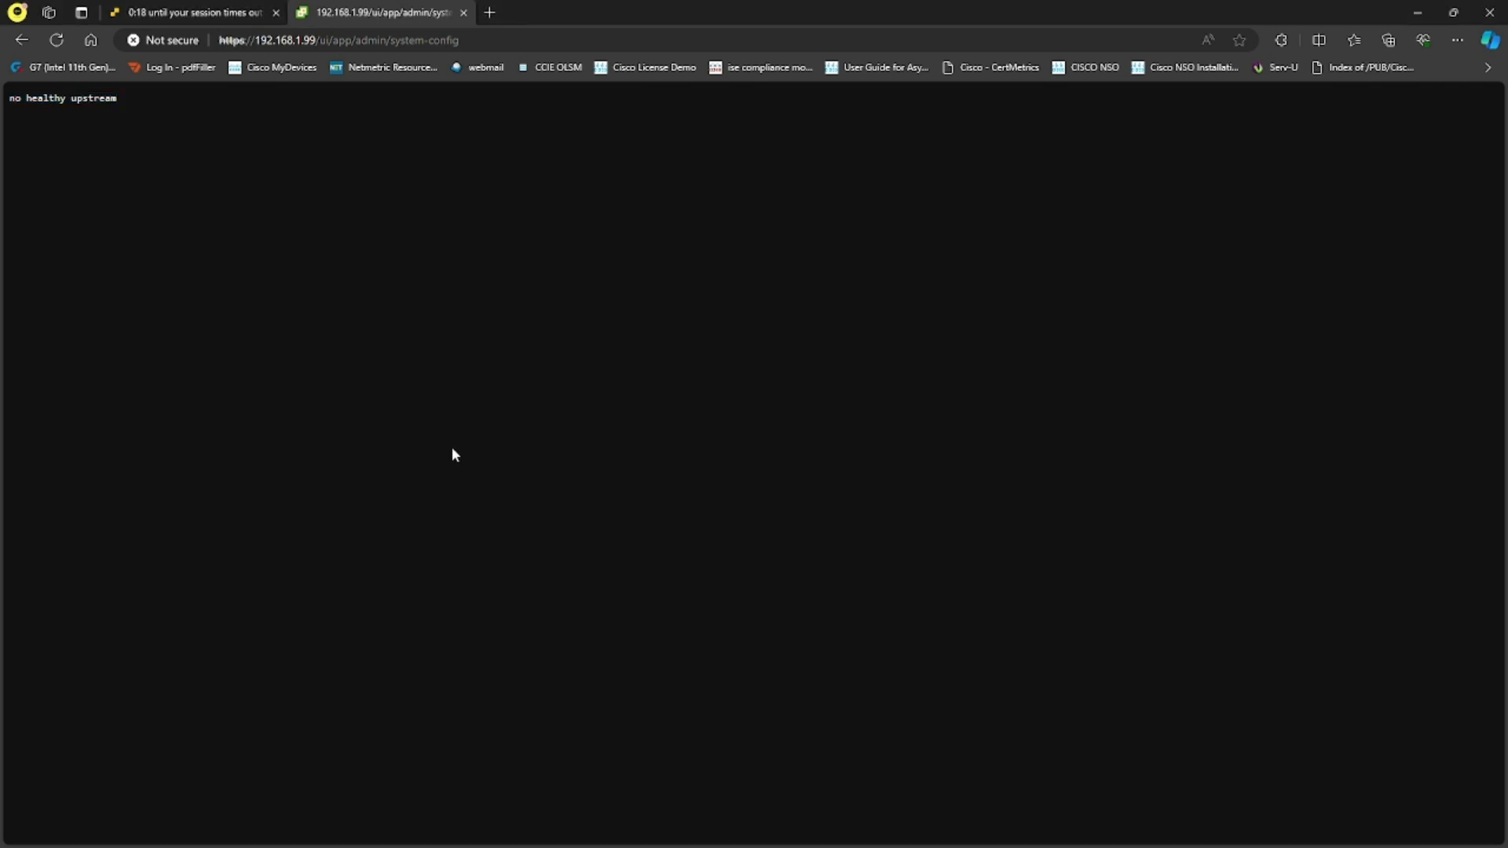
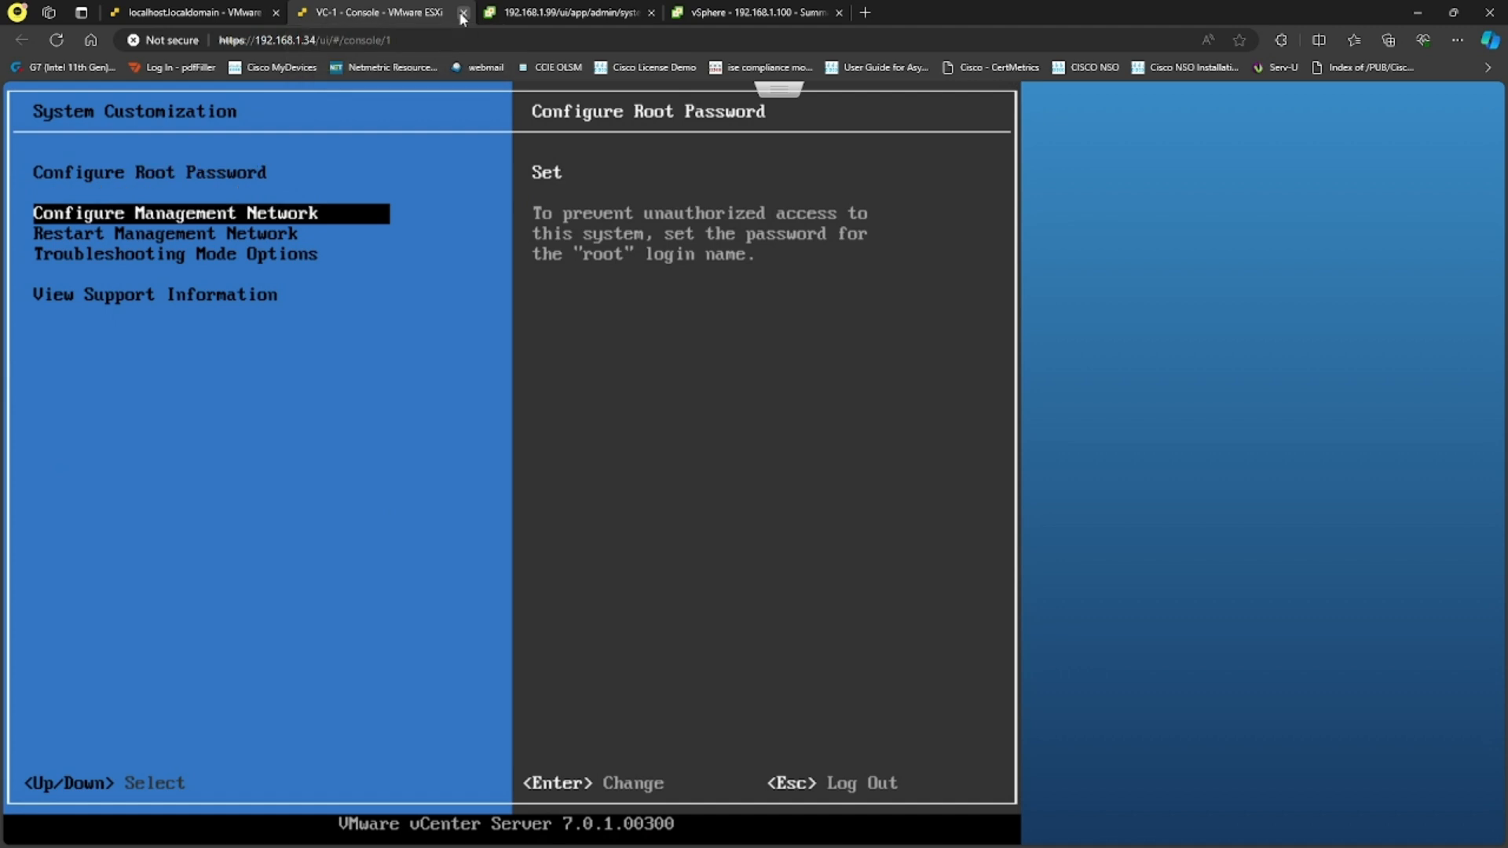
View VC-1's management network IP configuration, then close its console to return to VC-1's summary
key("Return")
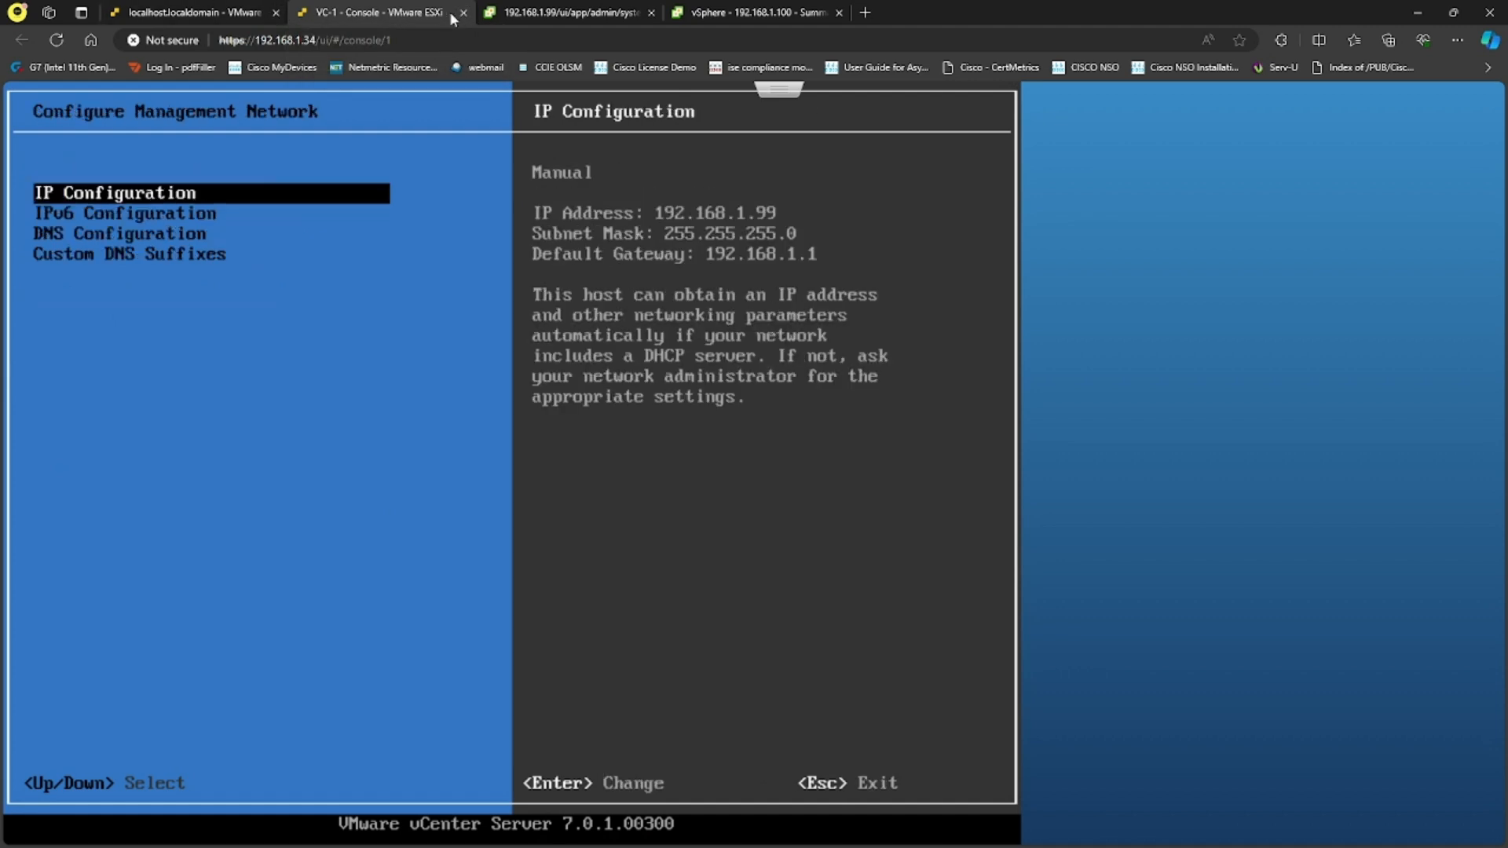
left_click(462, 13)
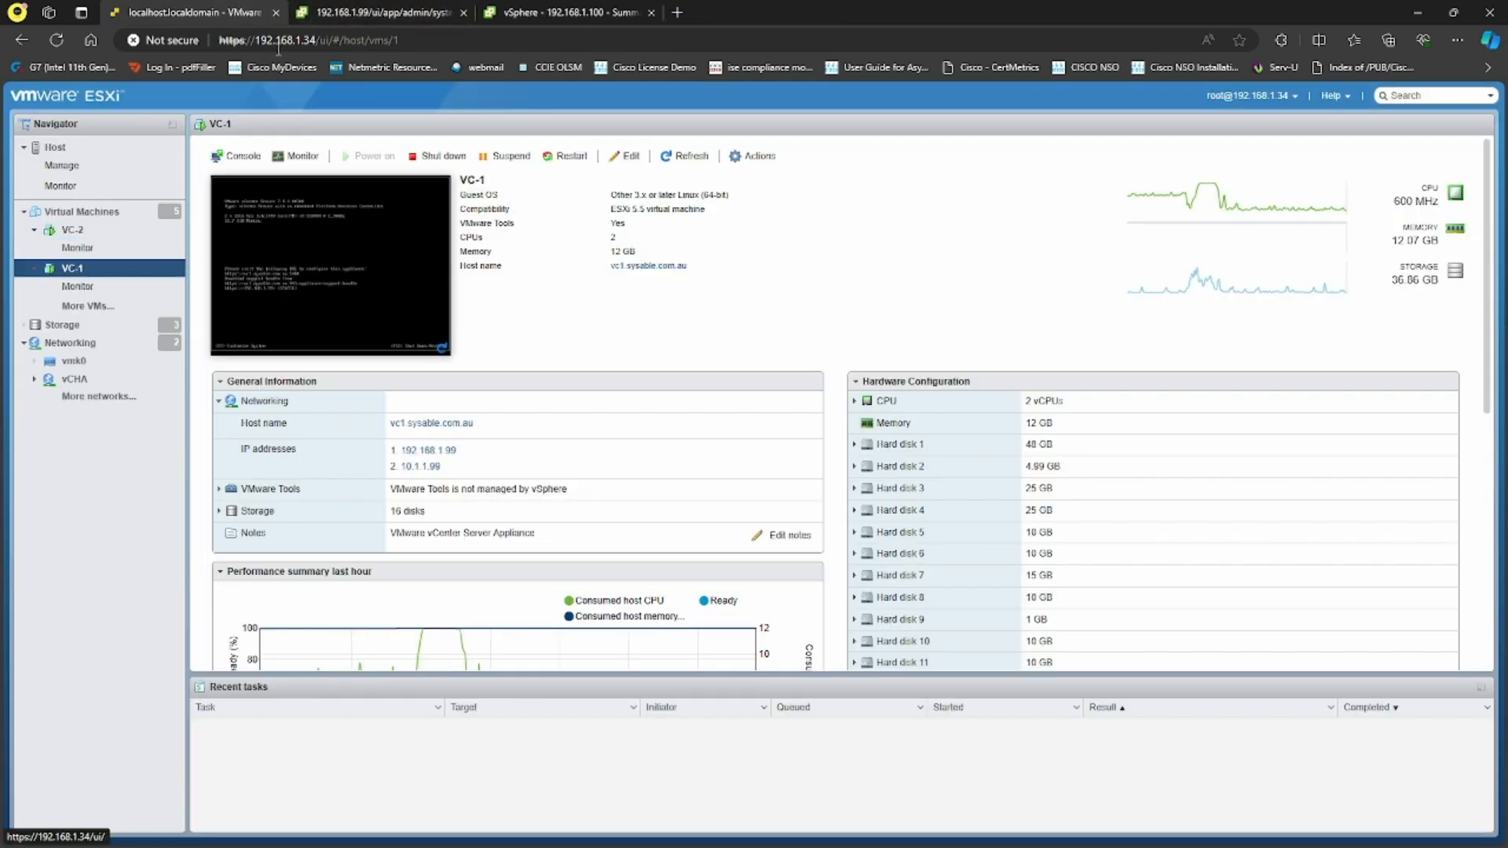
Reload the 192.168.1.99 page, then move on to the vSphere Client at 192.168.1.100
left_click(359, 11)
left_click(57, 42)
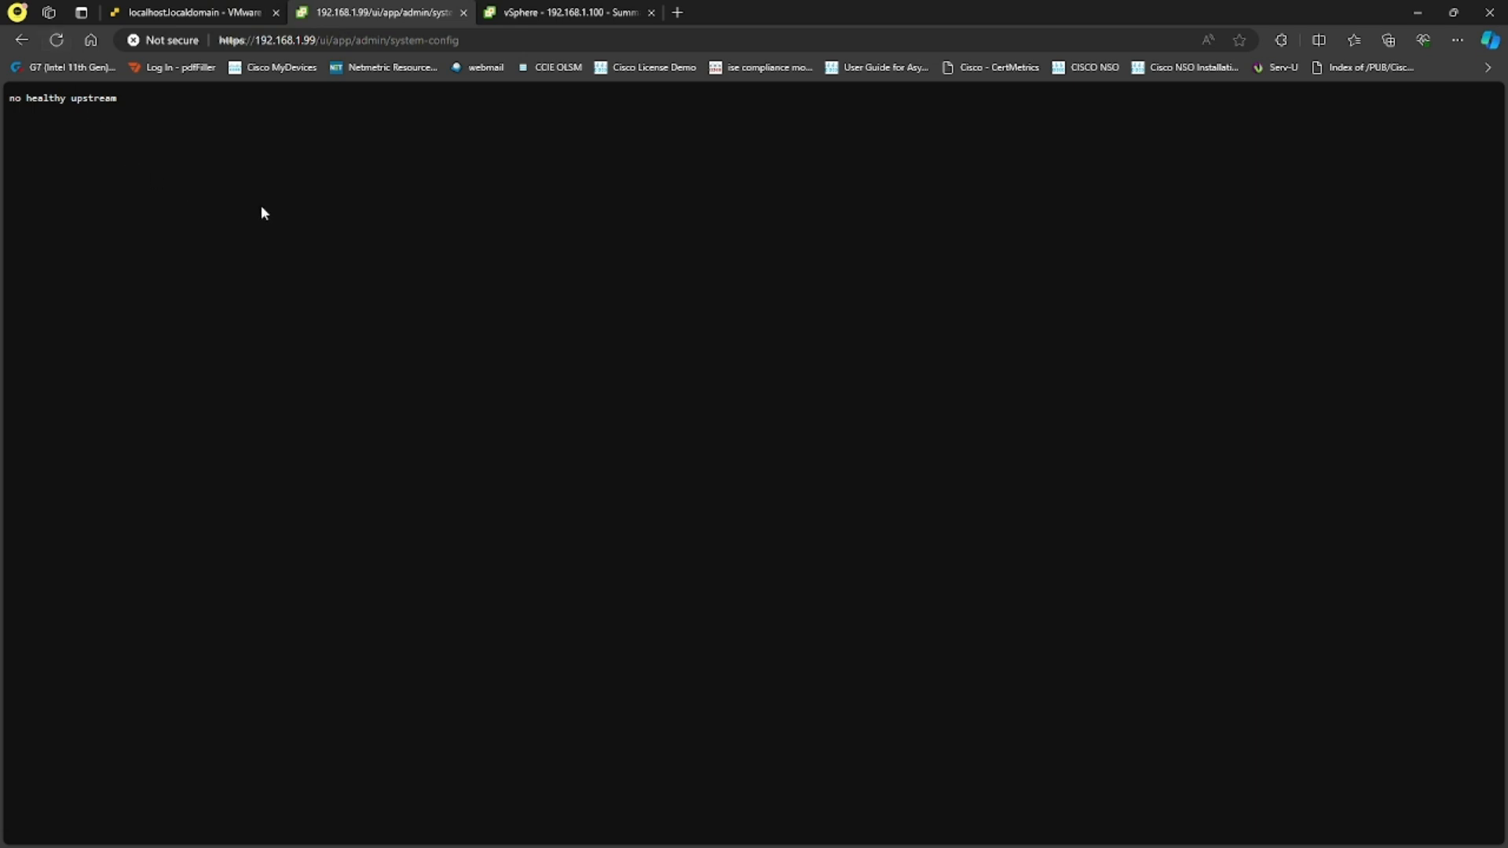
left_click(566, 11)
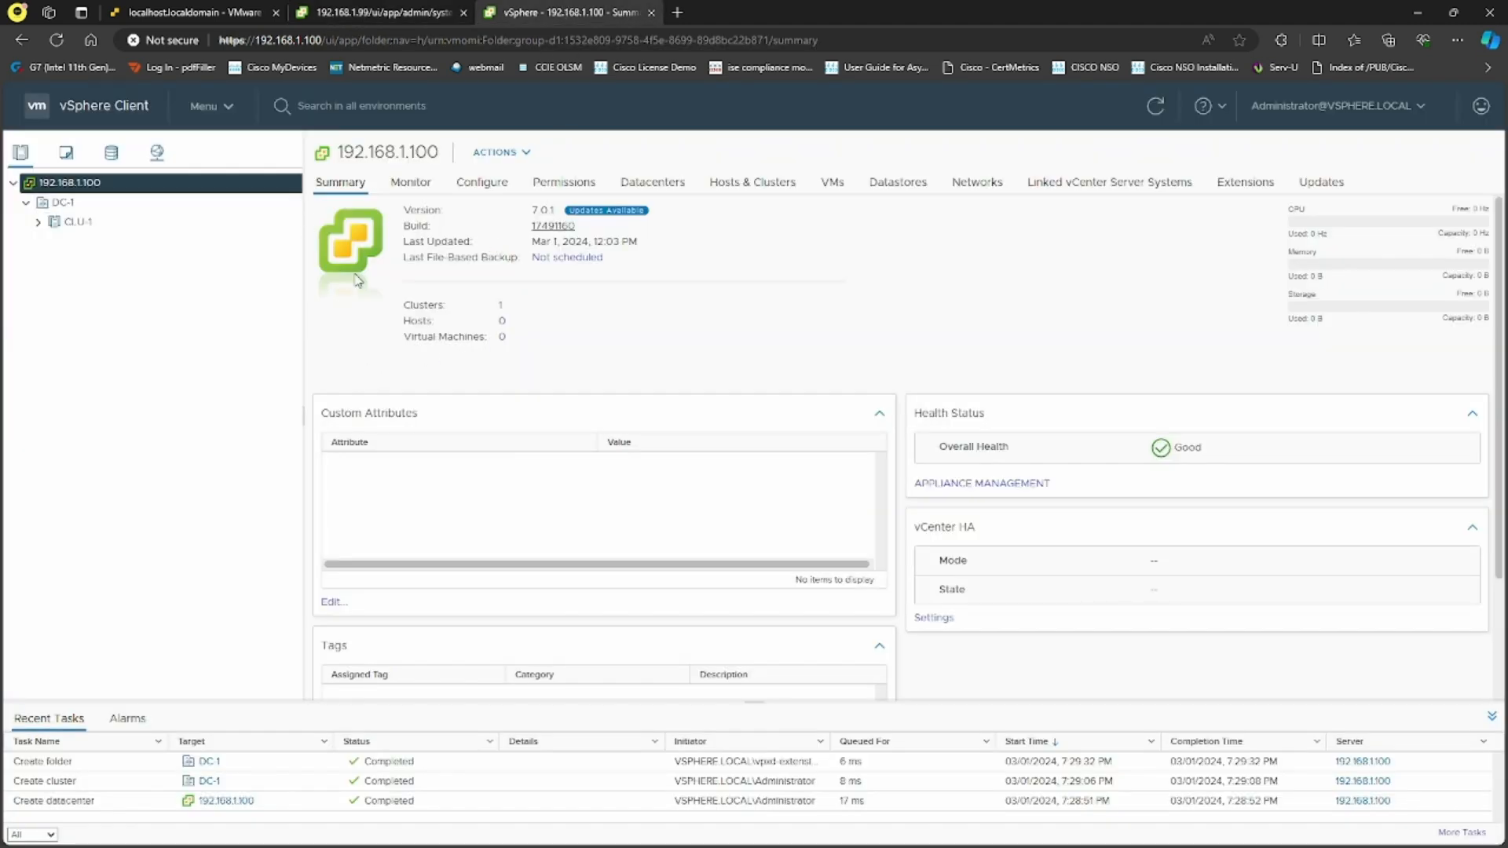
left_click(206, 106)
In Single Sign On configuration, make the vsphere.local System Domain the default identity source
left_click(263, 459)
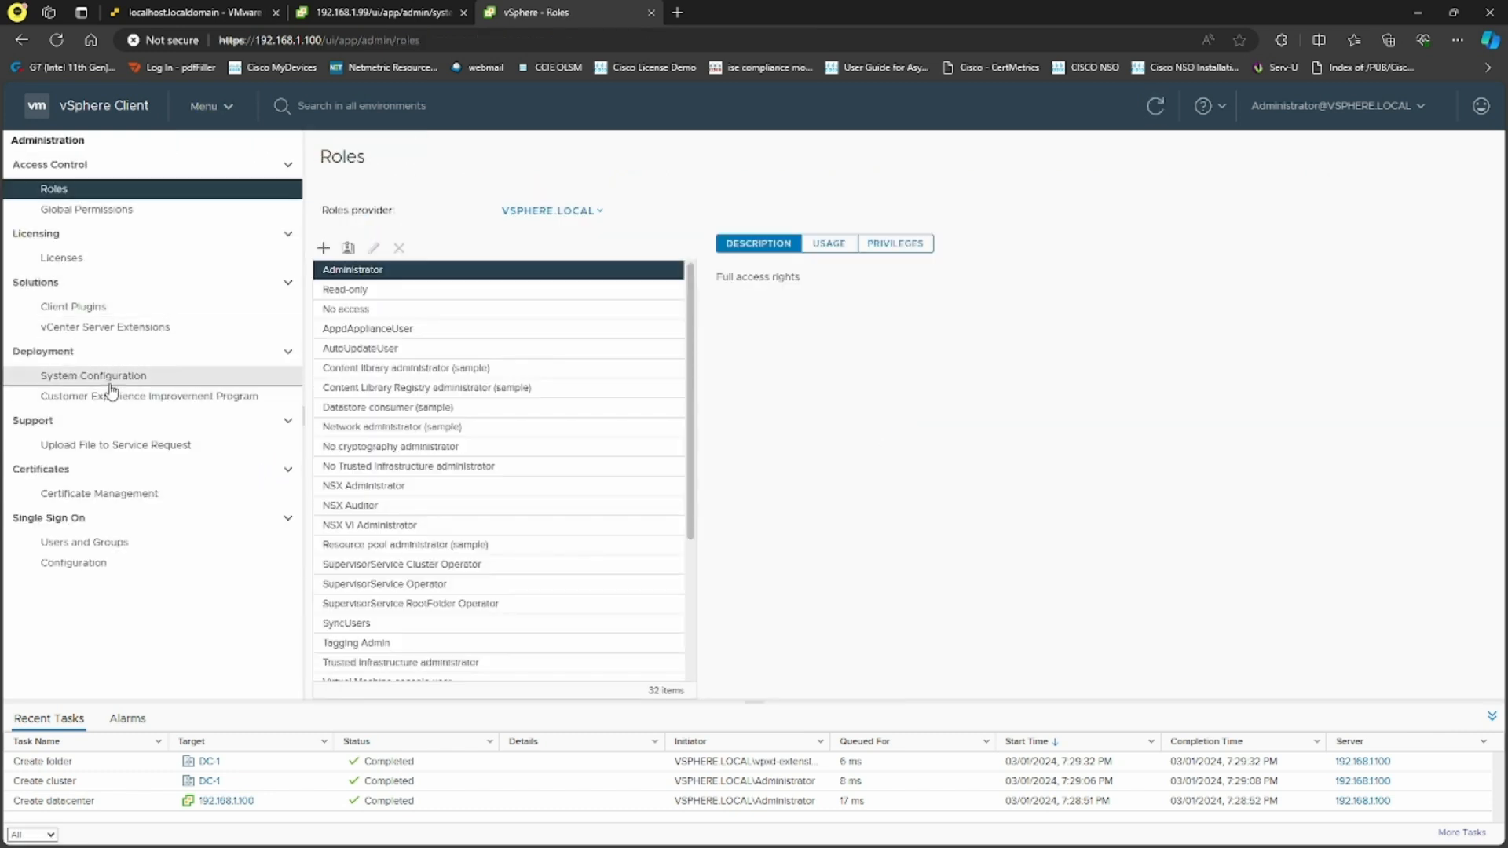
left_click(115, 383)
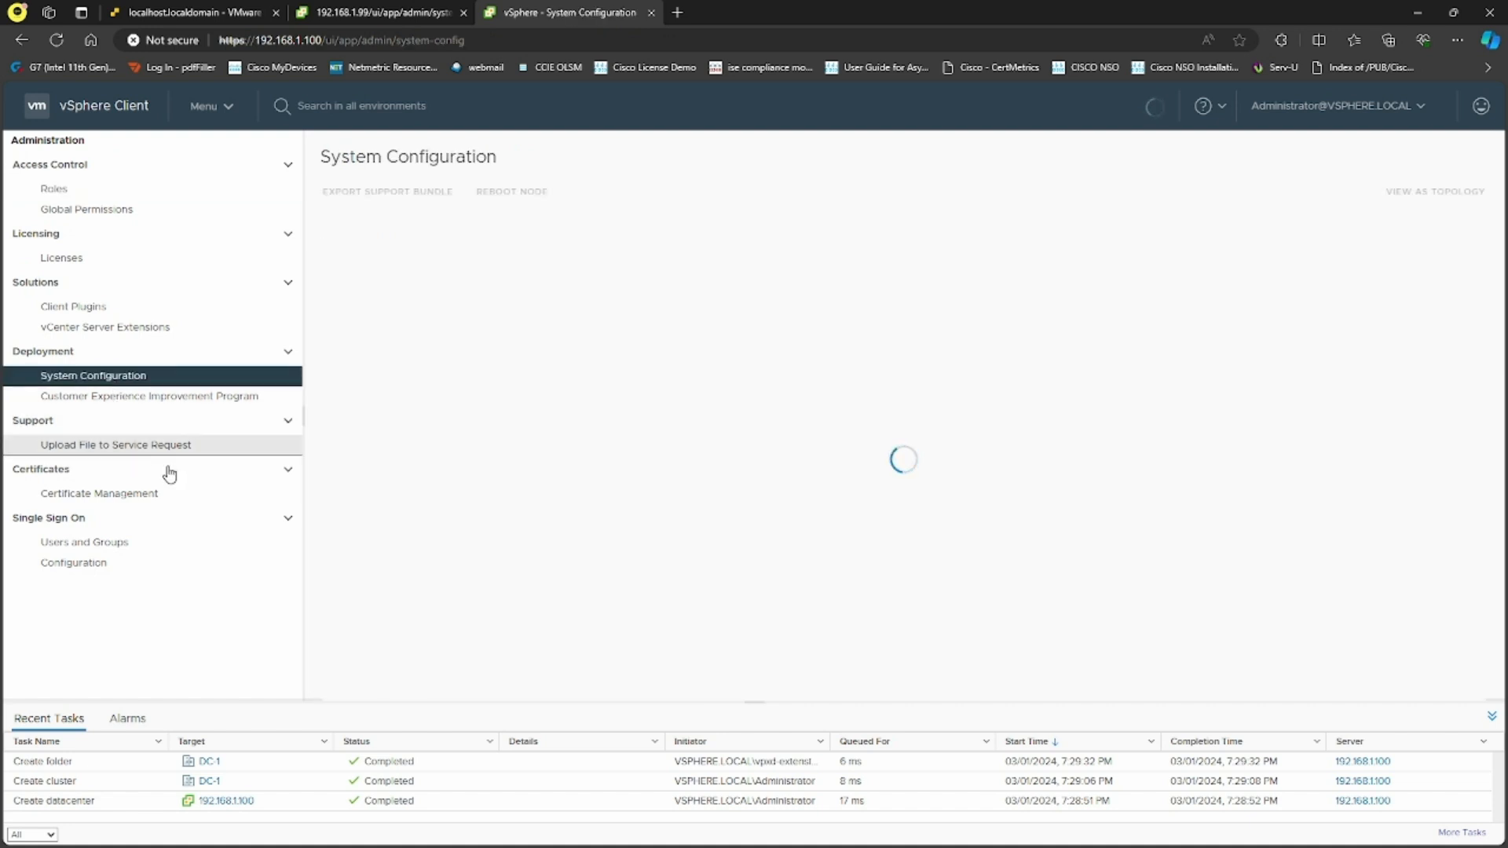
left_click(99, 565)
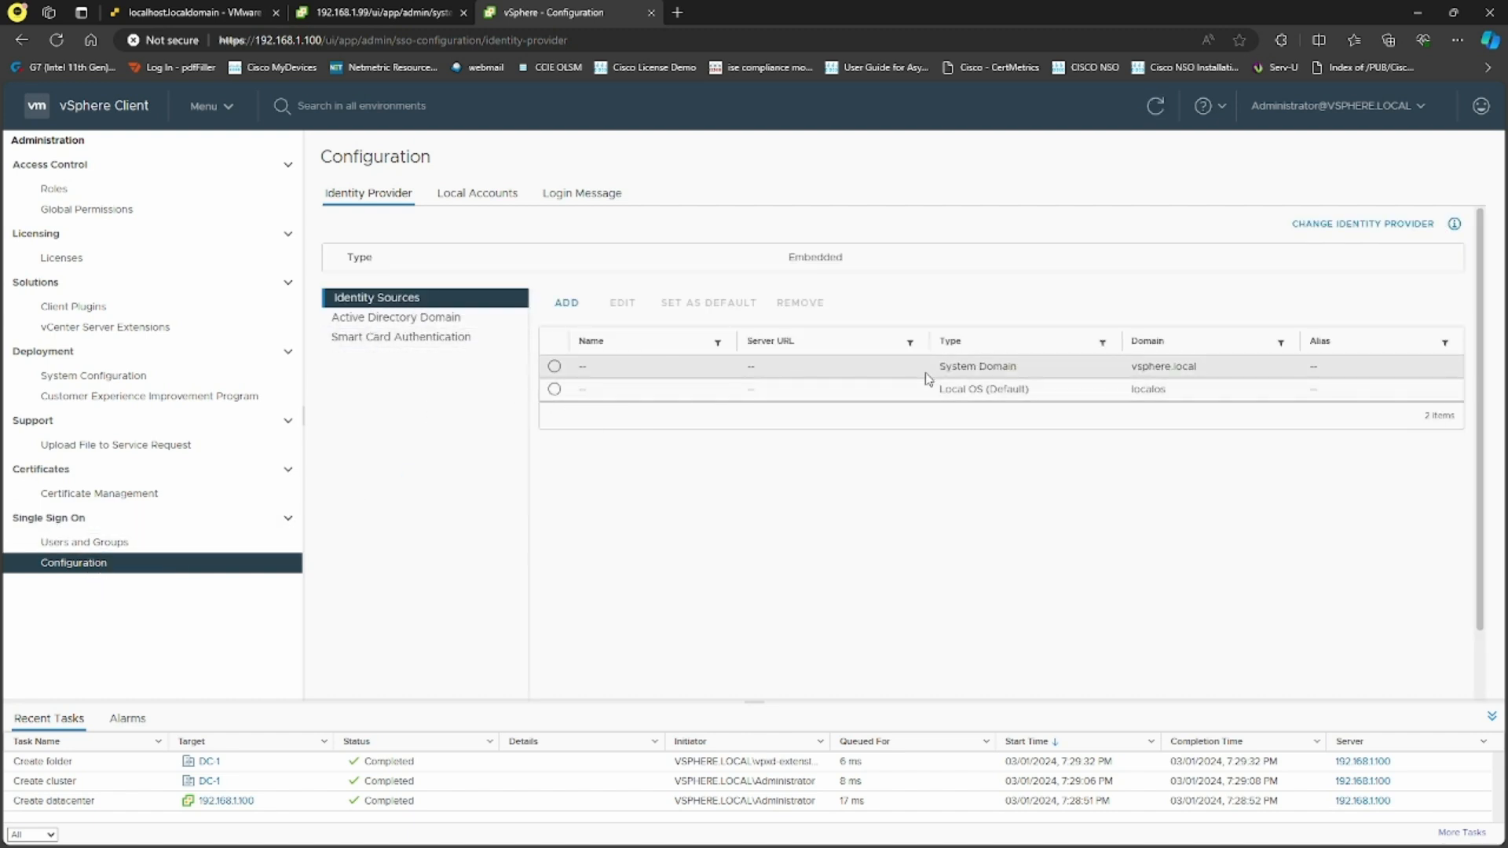
left_click(555, 366)
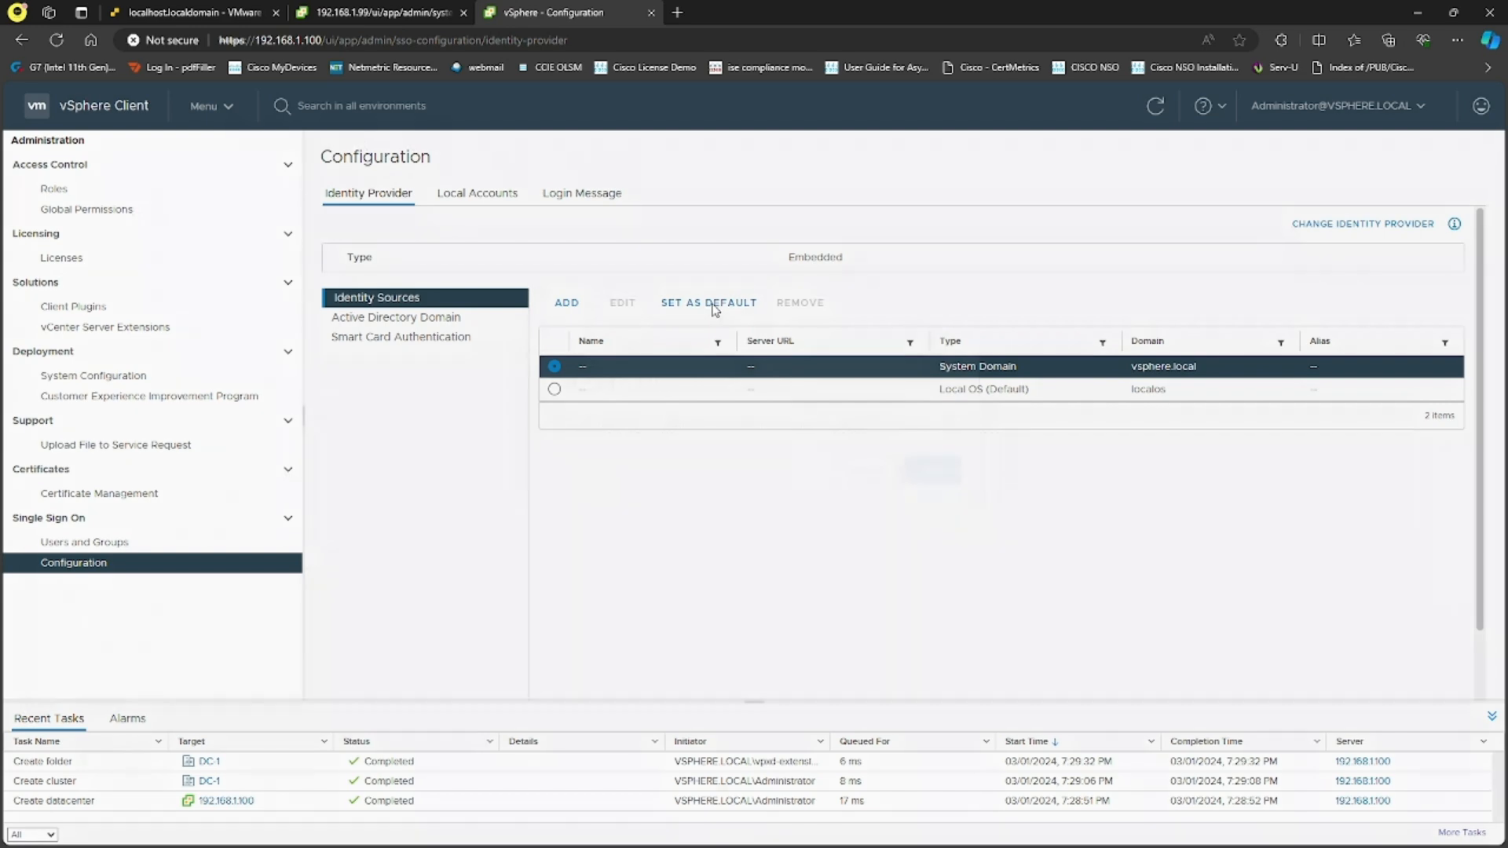
left_click(711, 309)
left_click(935, 505)
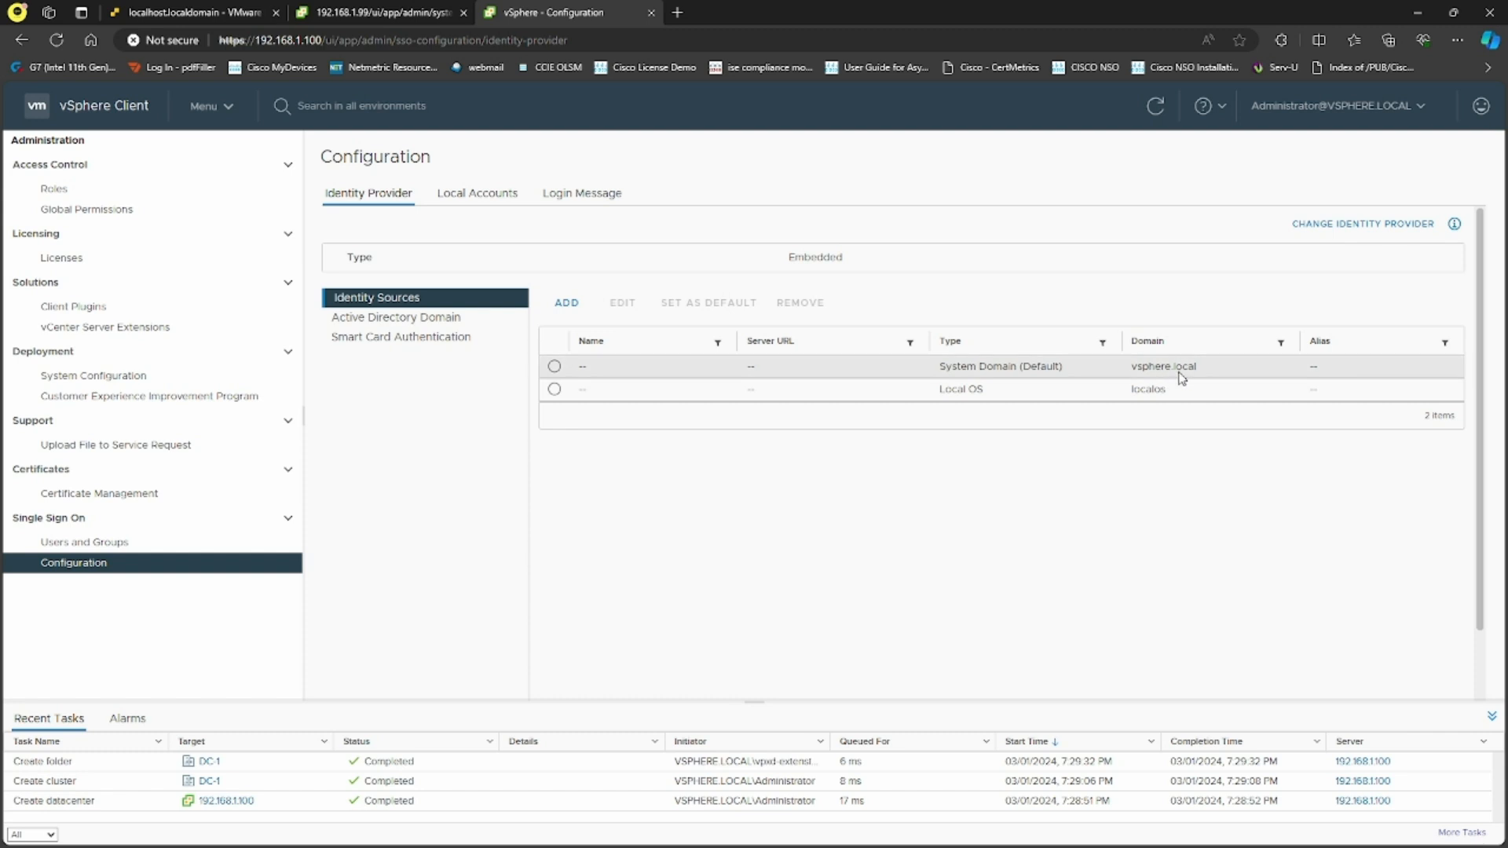
left_click(449, 319)
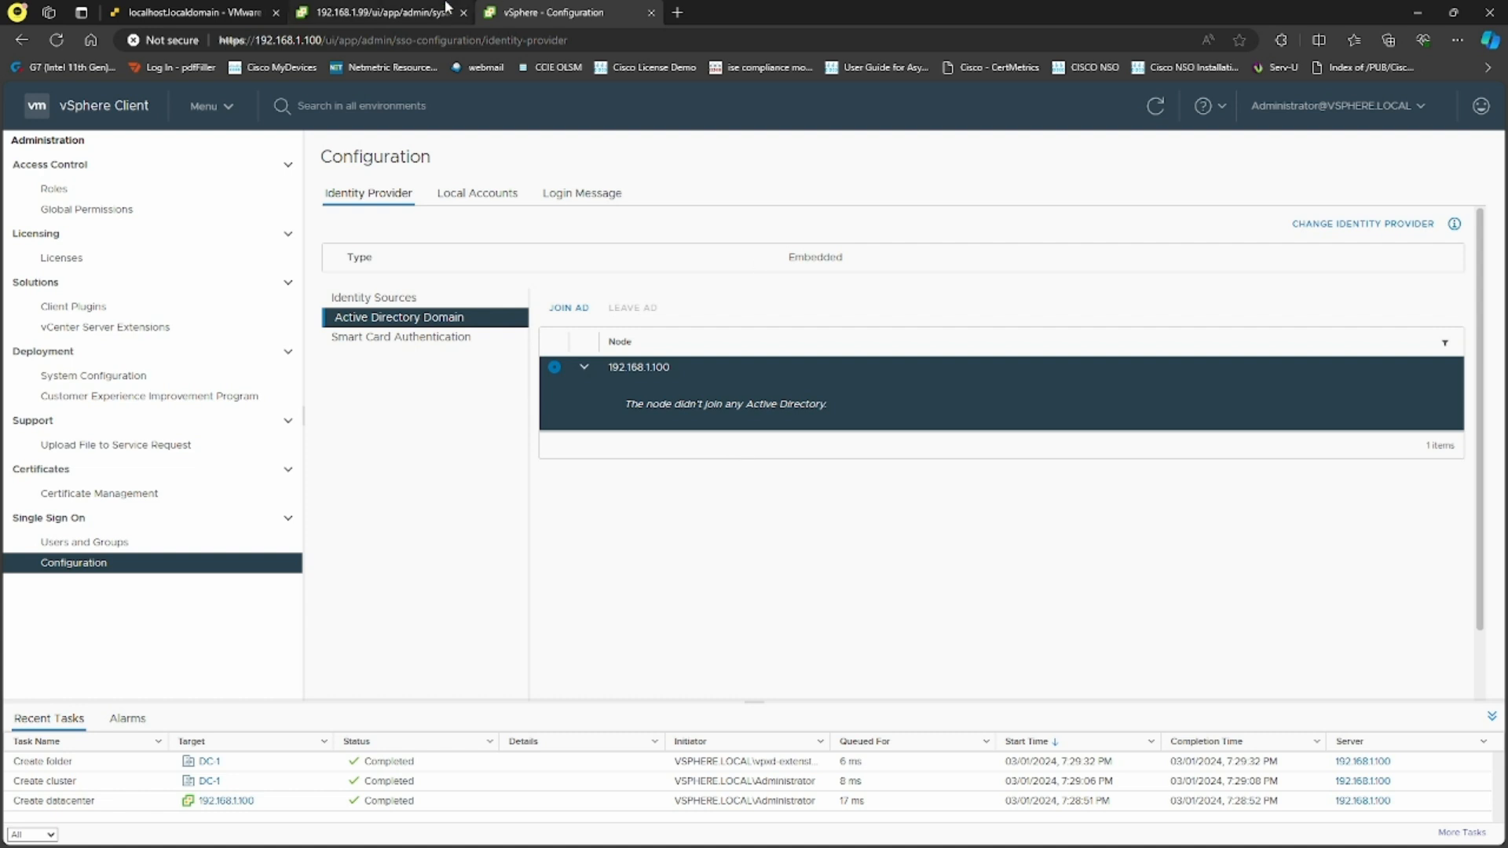
Glance at the 192.168.1.99 page, then open the vsphere.local Users and Groups list
left_click(357, 12)
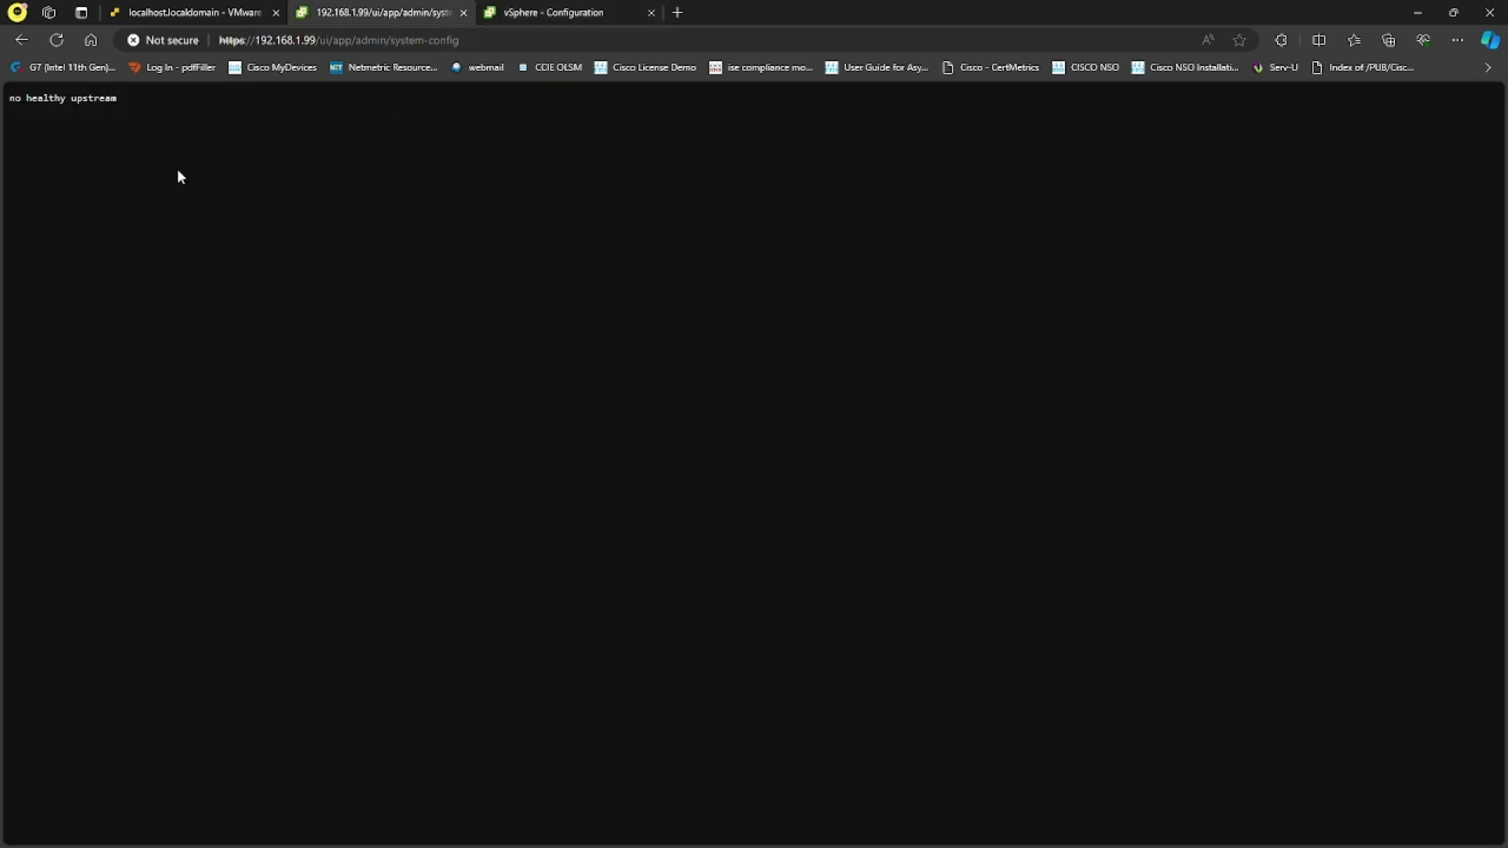
left_click(522, 12)
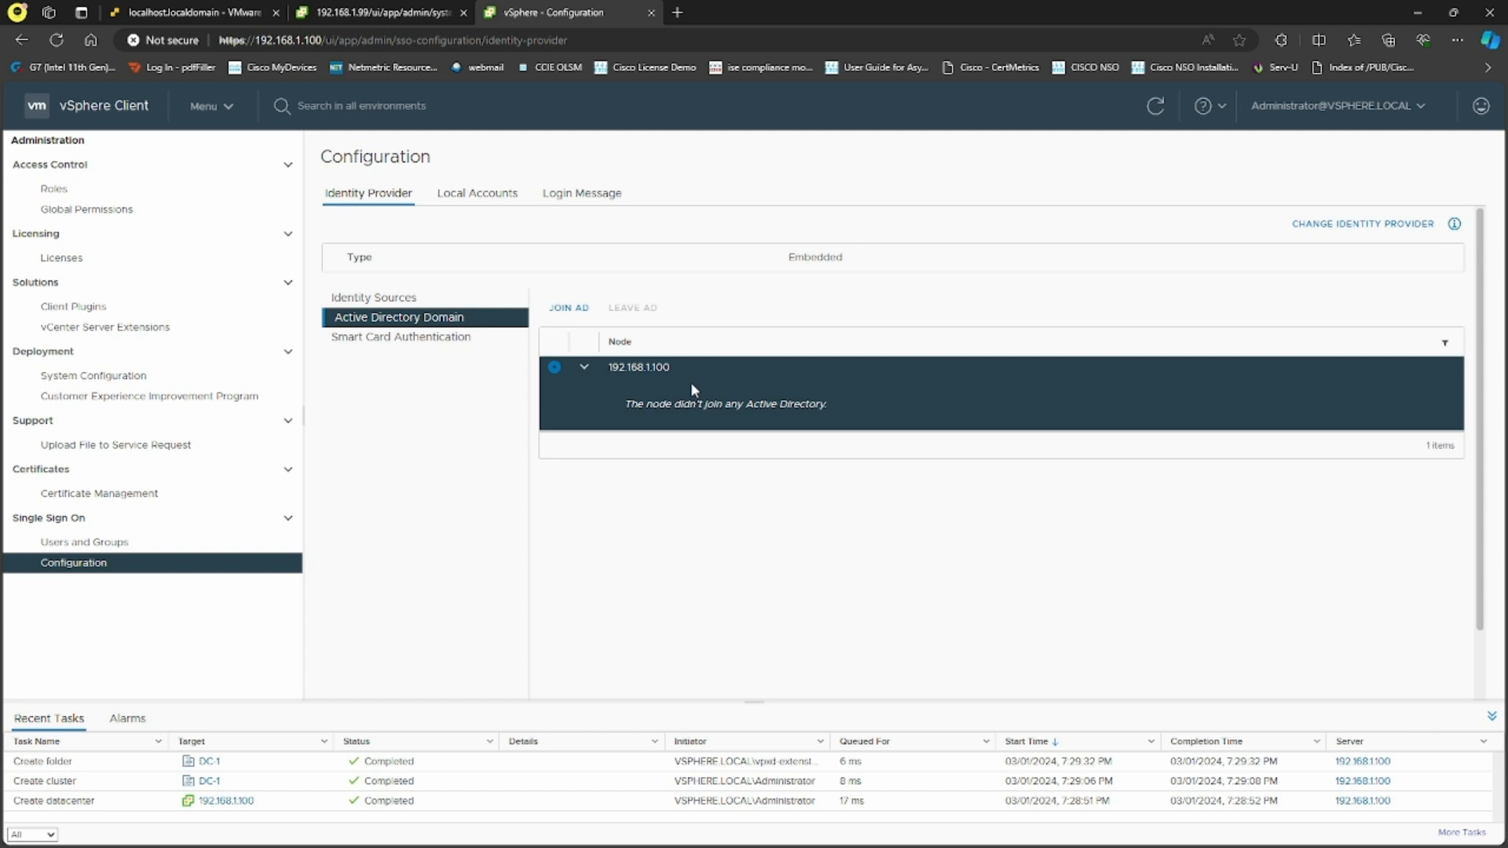
left_click(125, 541)
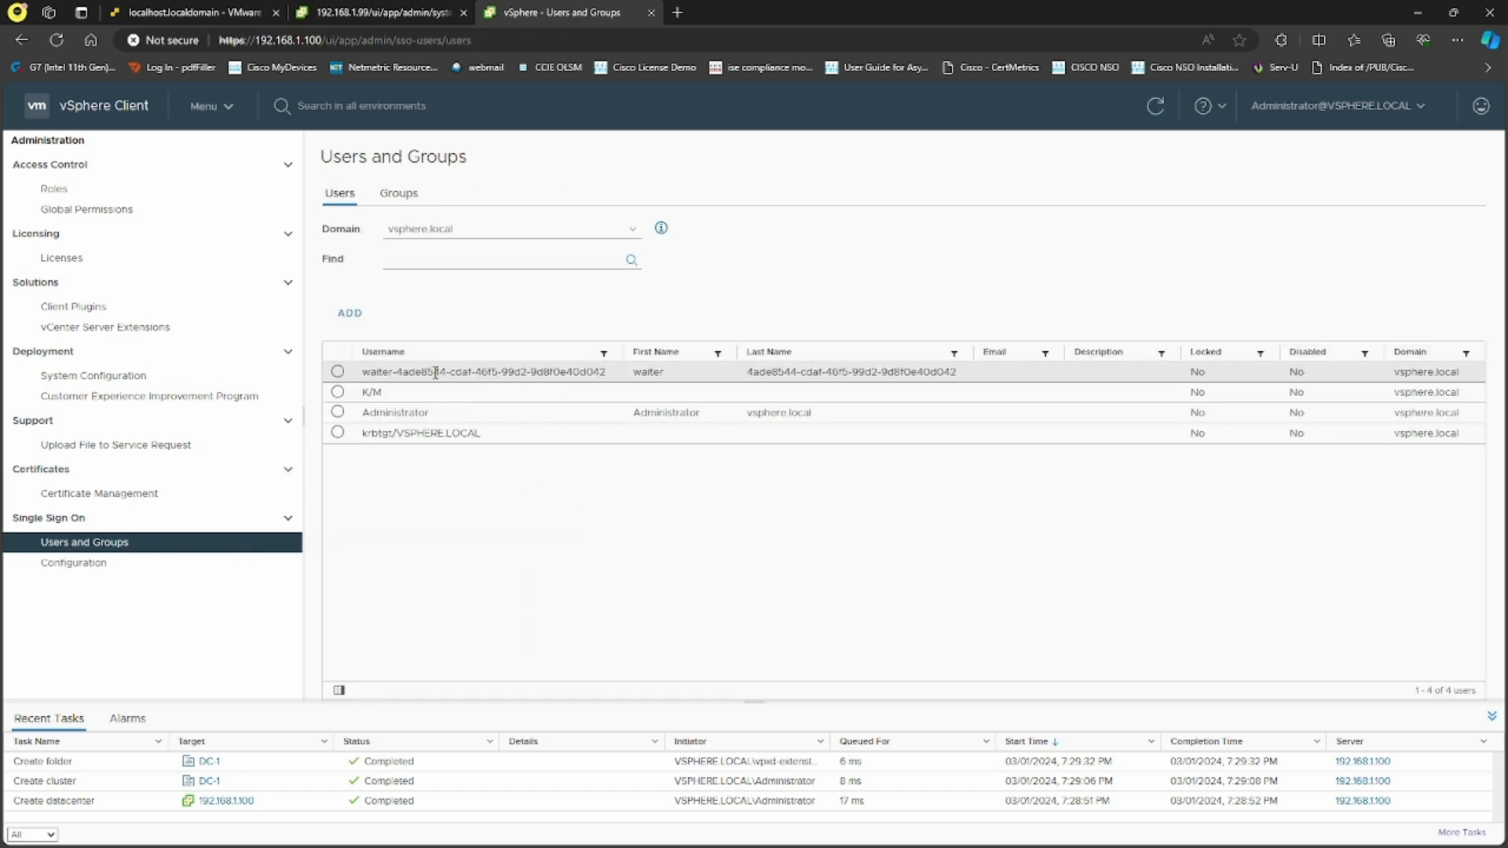
Start a new vsphere.local user with username user1 and enter its password
left_click(351, 314)
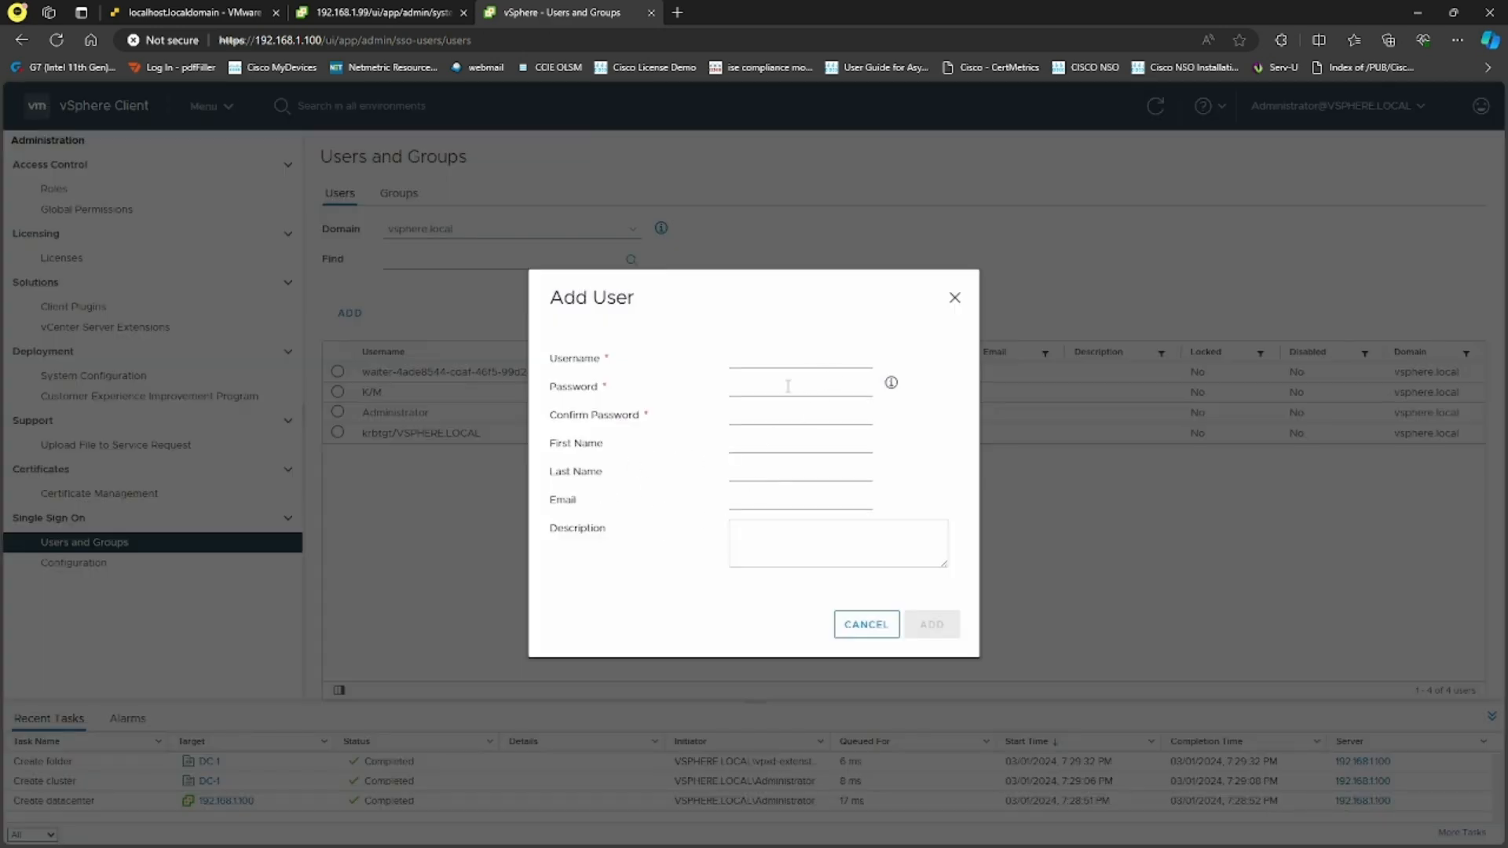
left_click(865, 625)
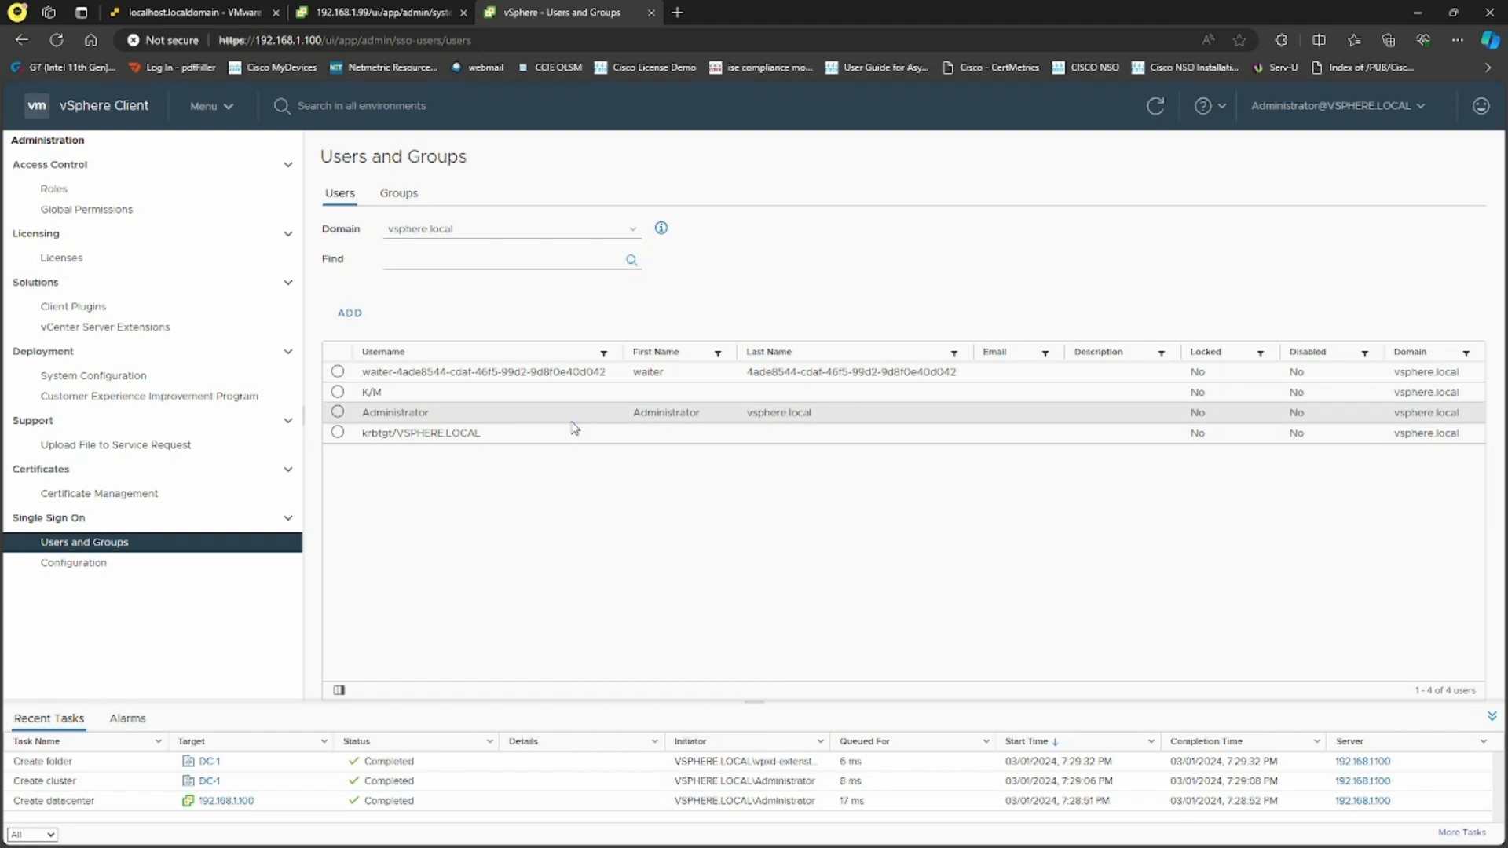
left_click(346, 314)
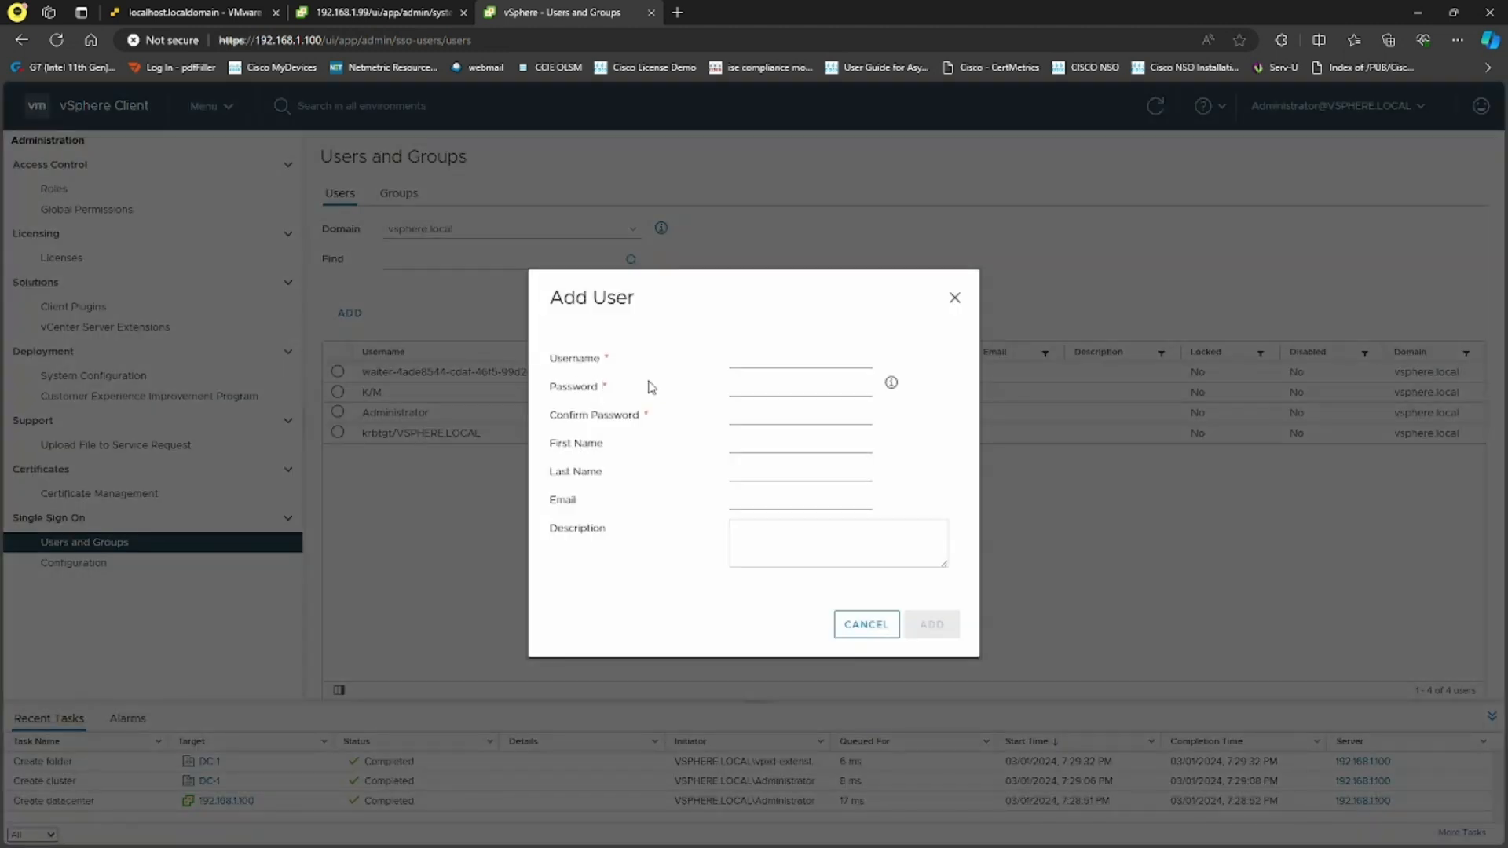
left_click(779, 358)
key("Tab")
type("•••")
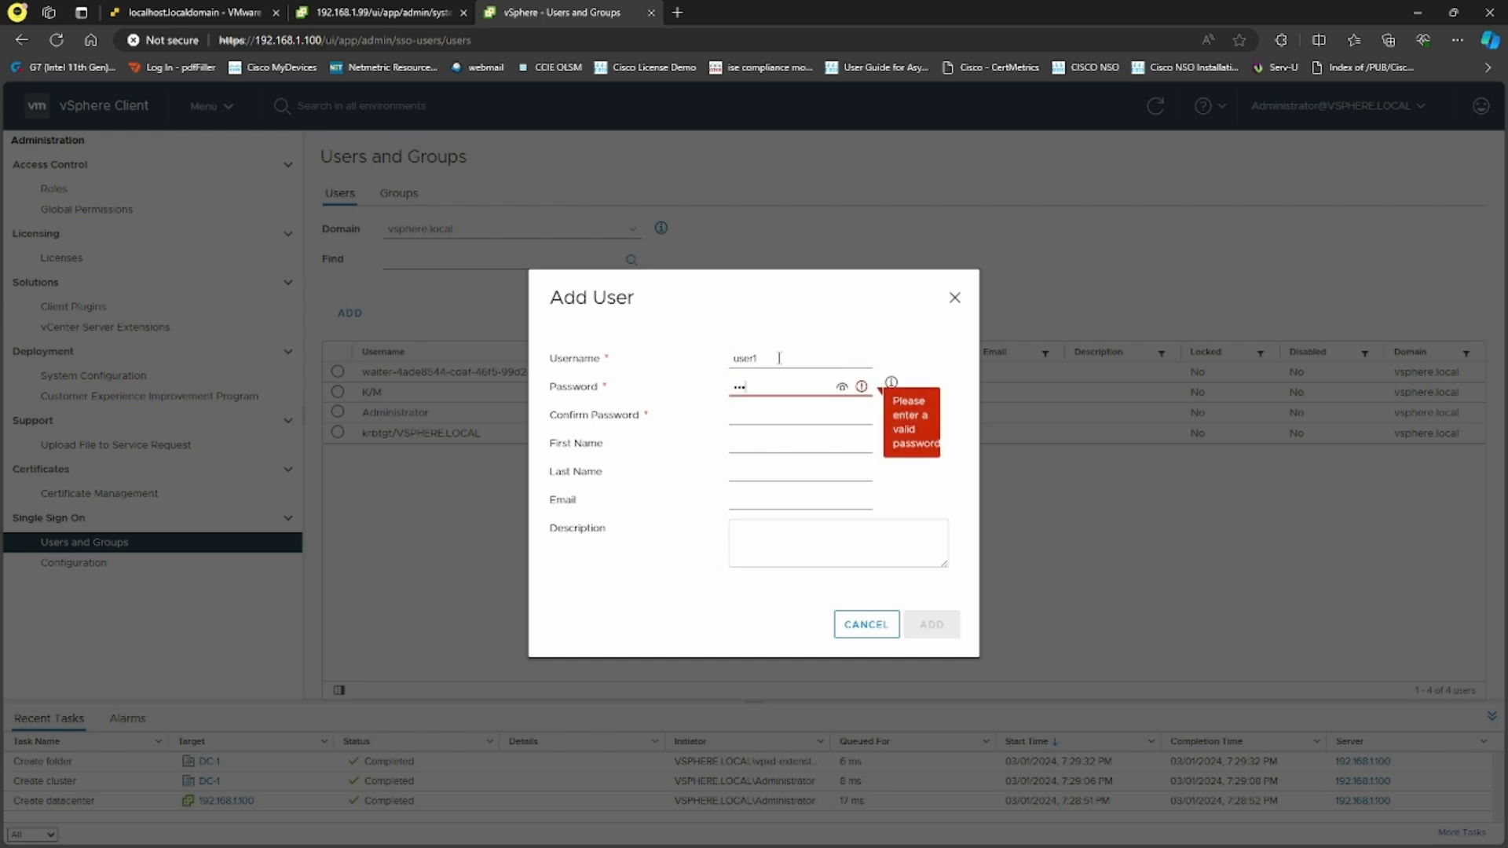
type("•••••")
key("Tab")
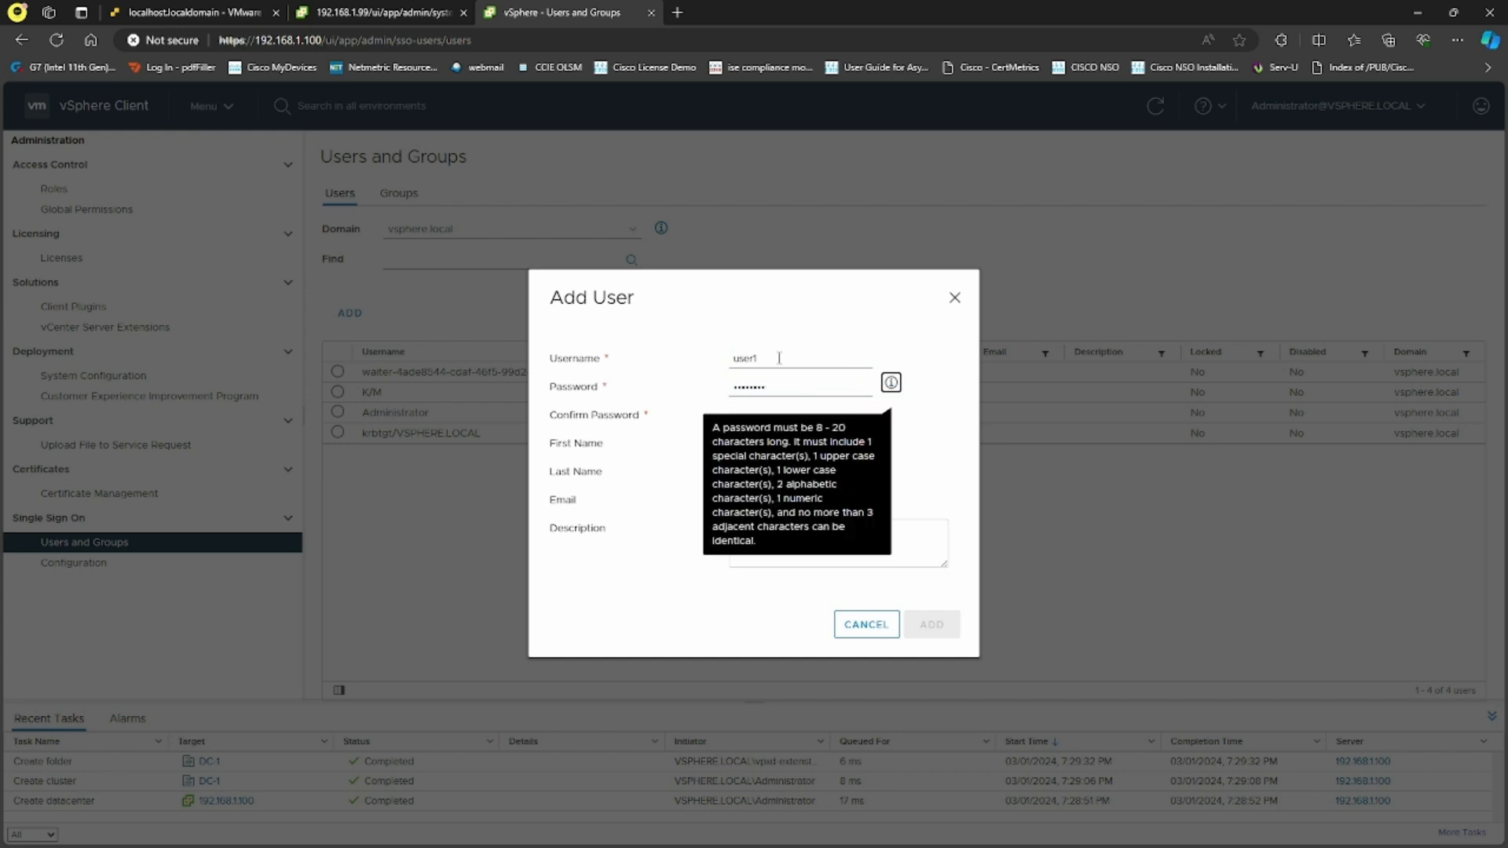
Confirm the password, set first name user1, and create the account
left_click(667, 449)
left_click(752, 414)
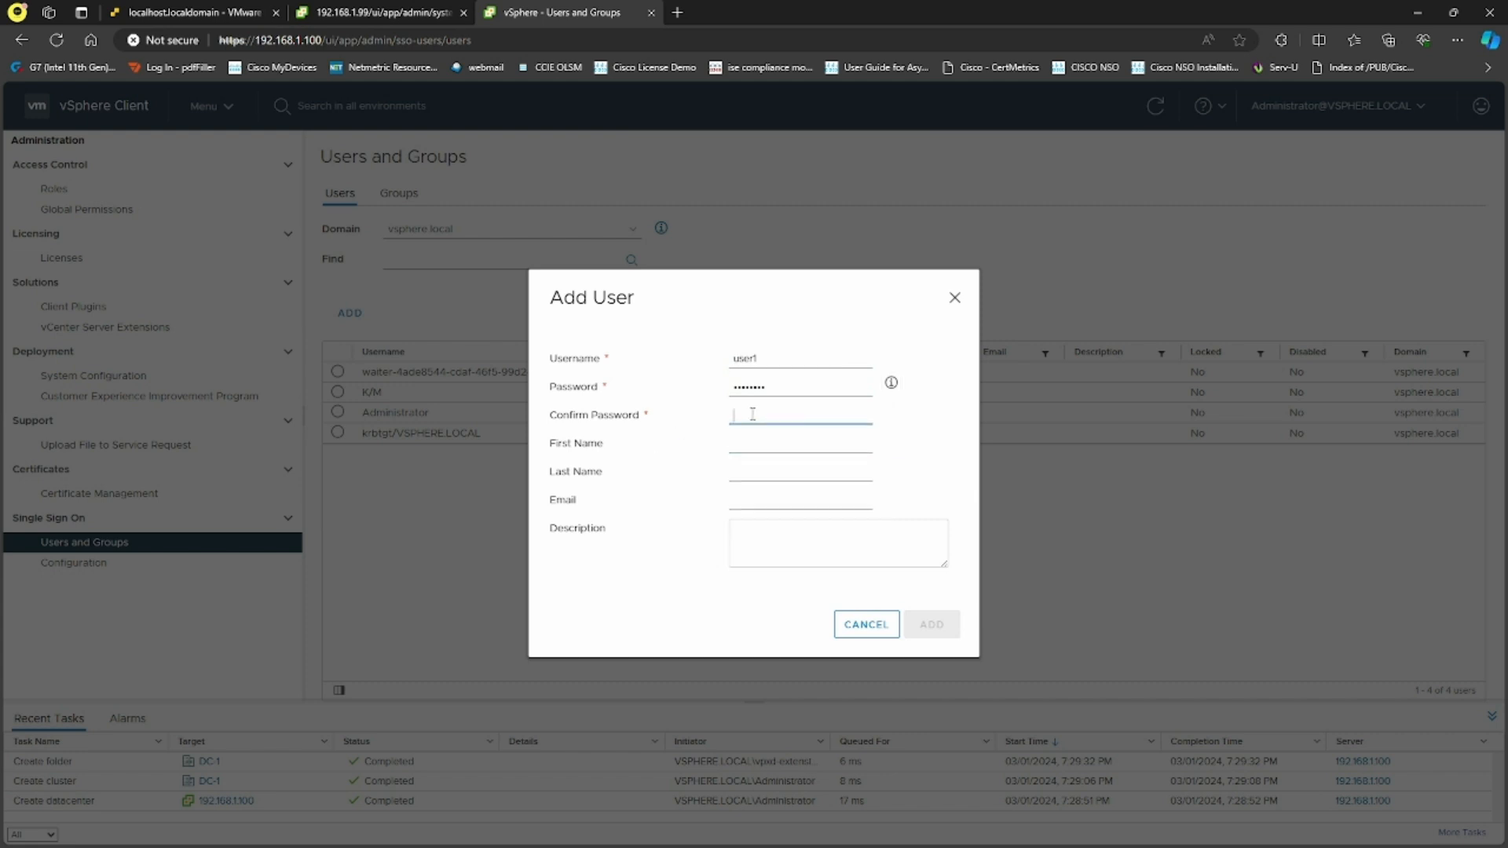
type("••••••••")
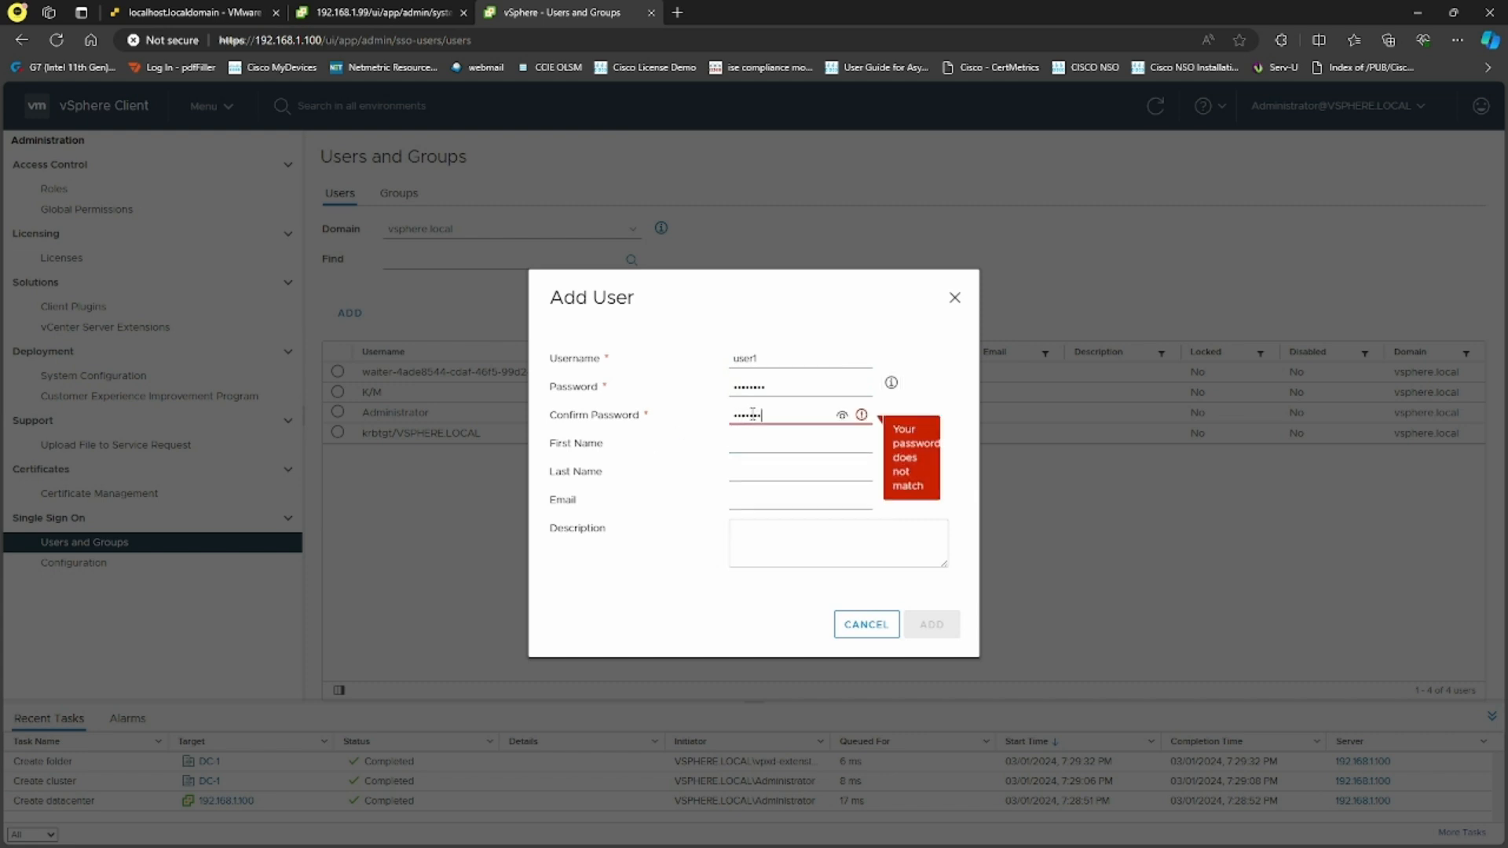
type("•")
left_click(765, 442)
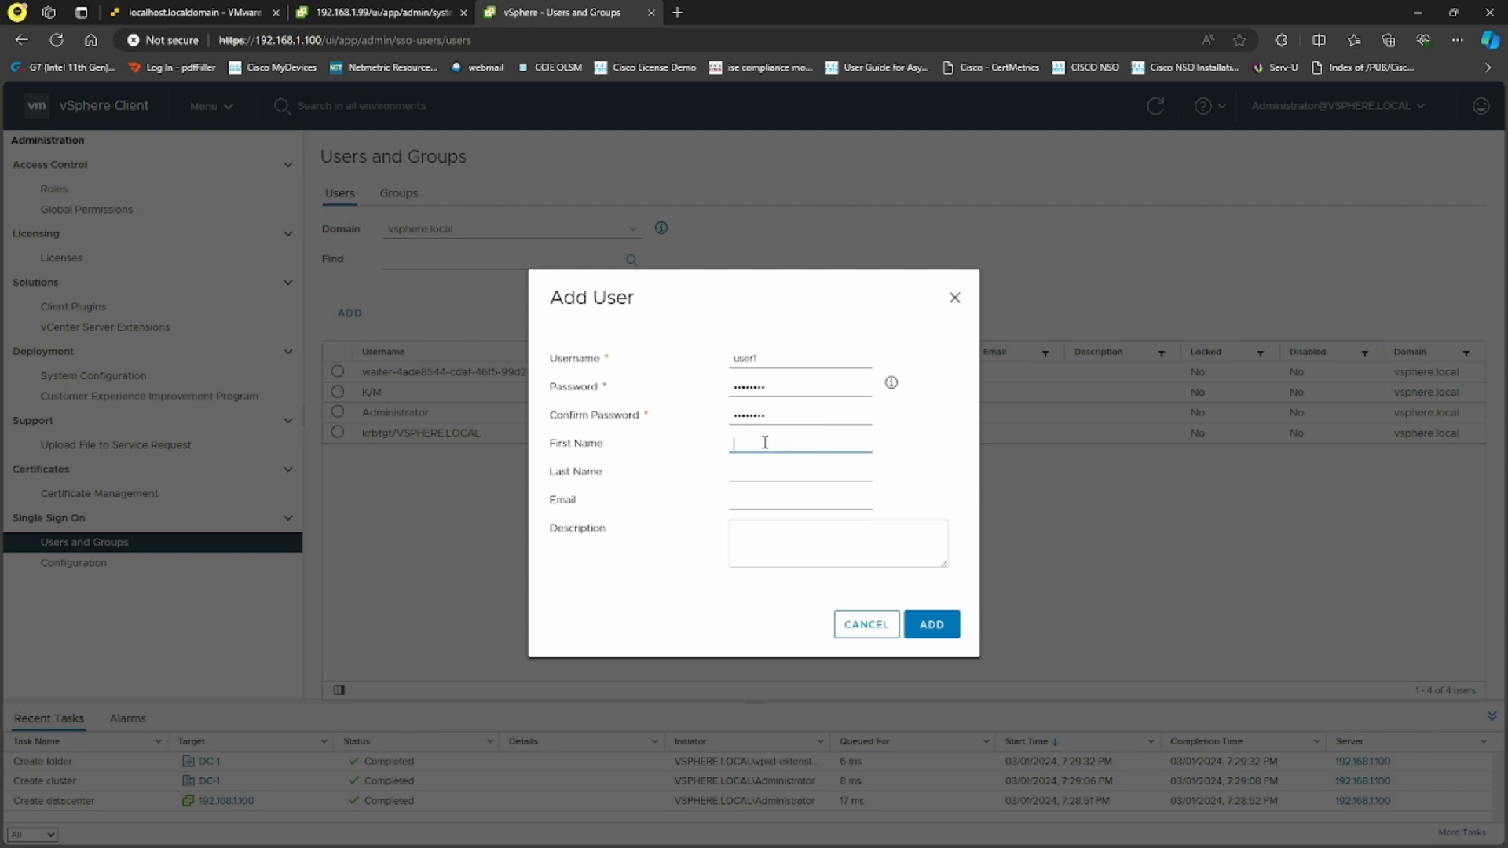
type("user1")
key("Tab")
key("Tab")
left_click(927, 625)
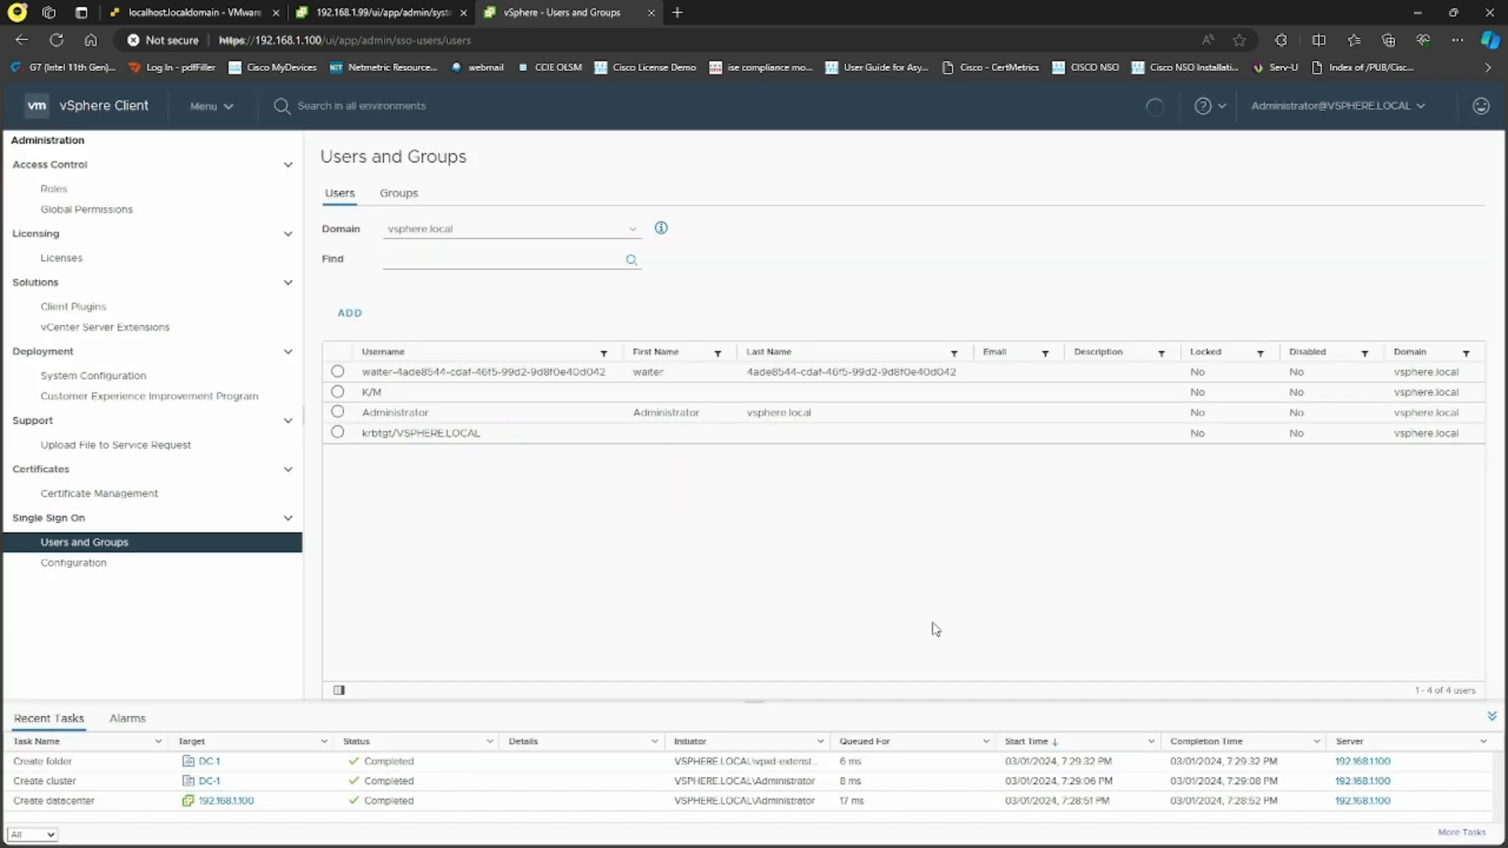
Review the Read-only role's privileges and description, ending on its empty usage list
left_click(87, 190)
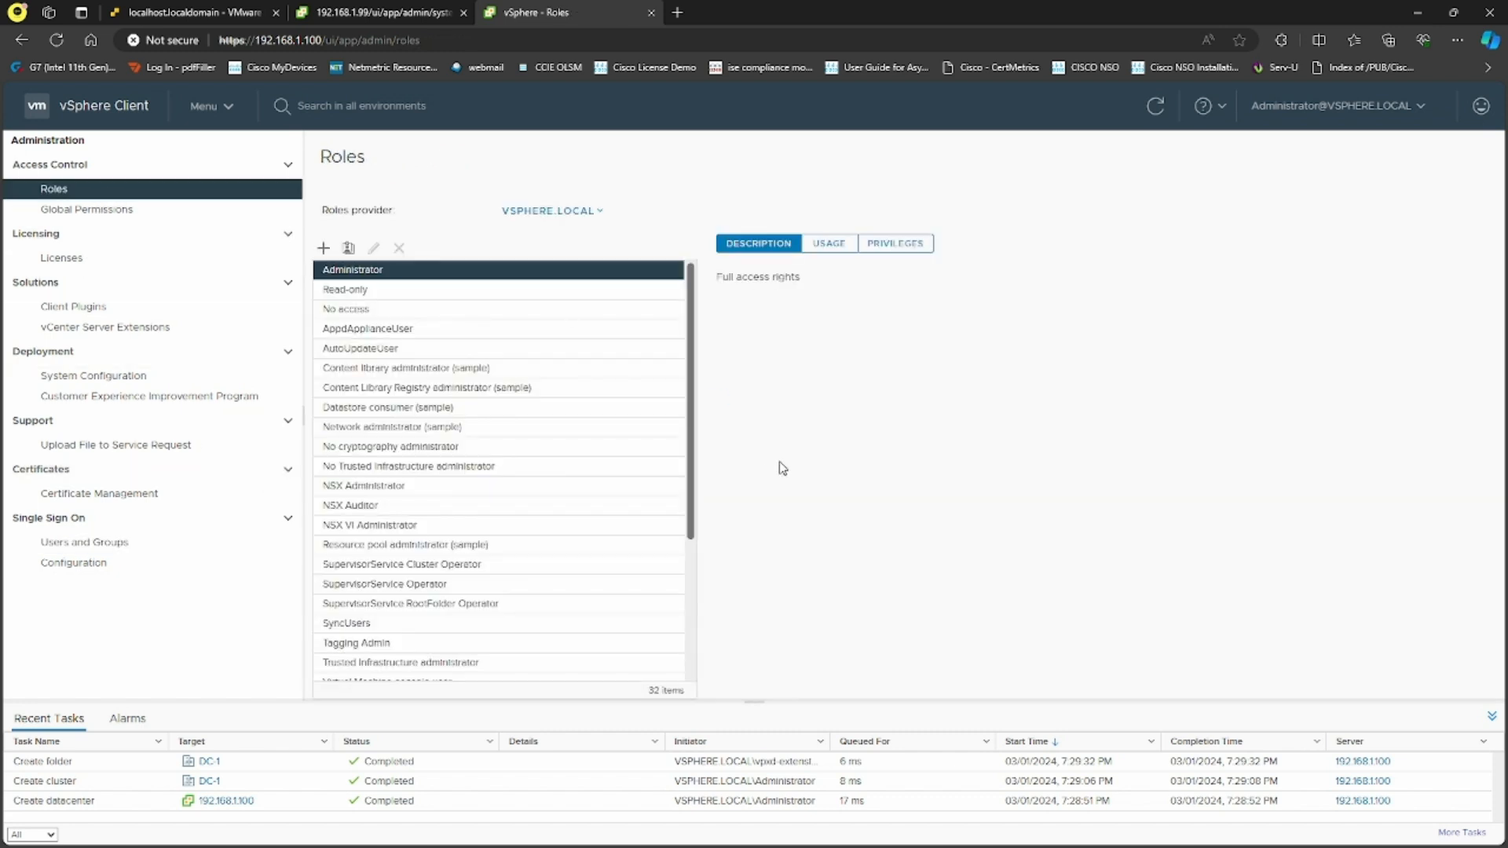
left_click(432, 289)
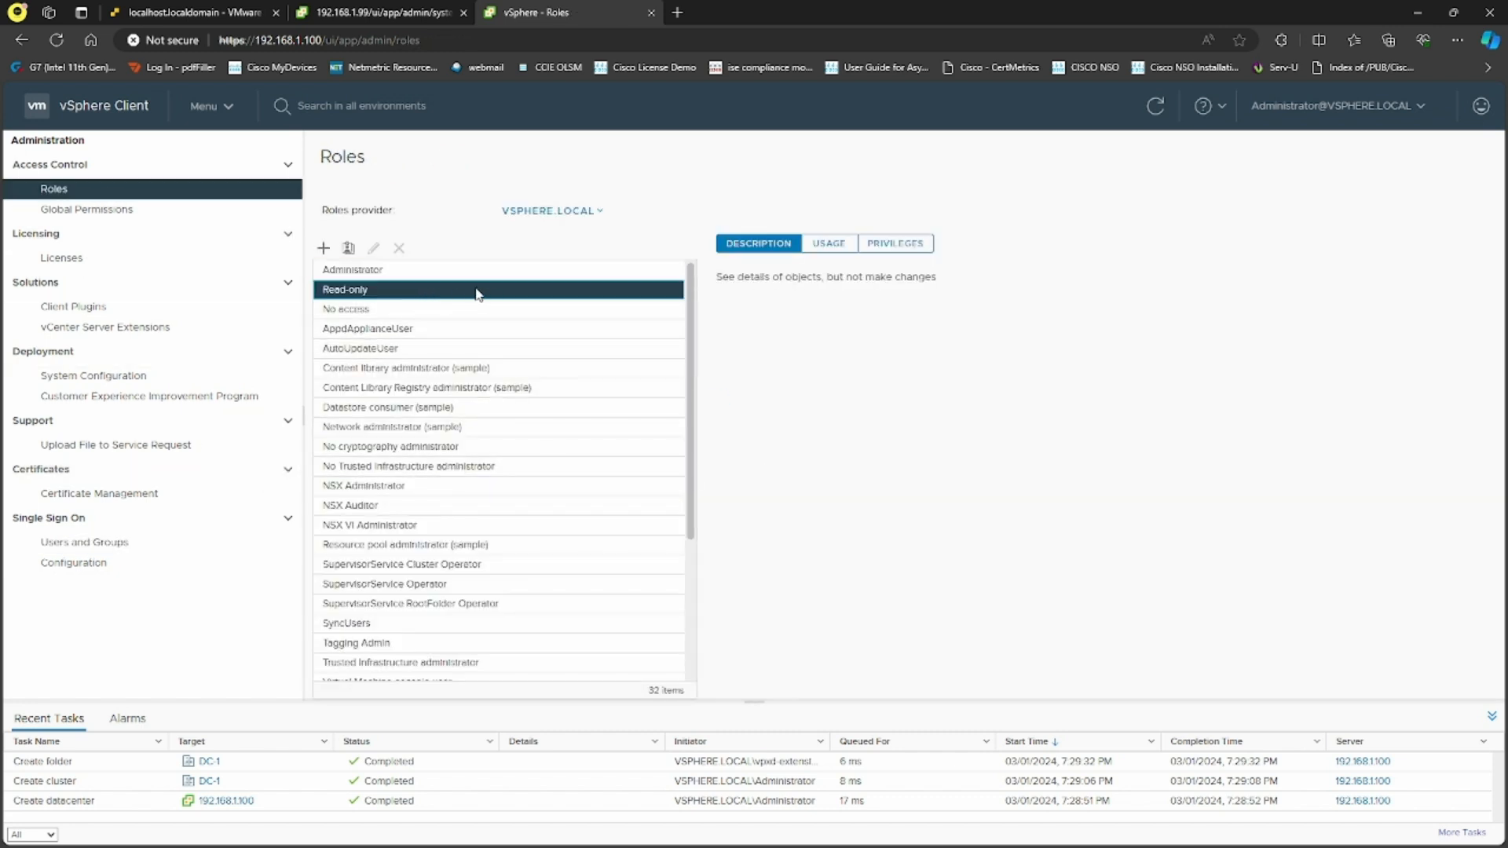
left_click(829, 245)
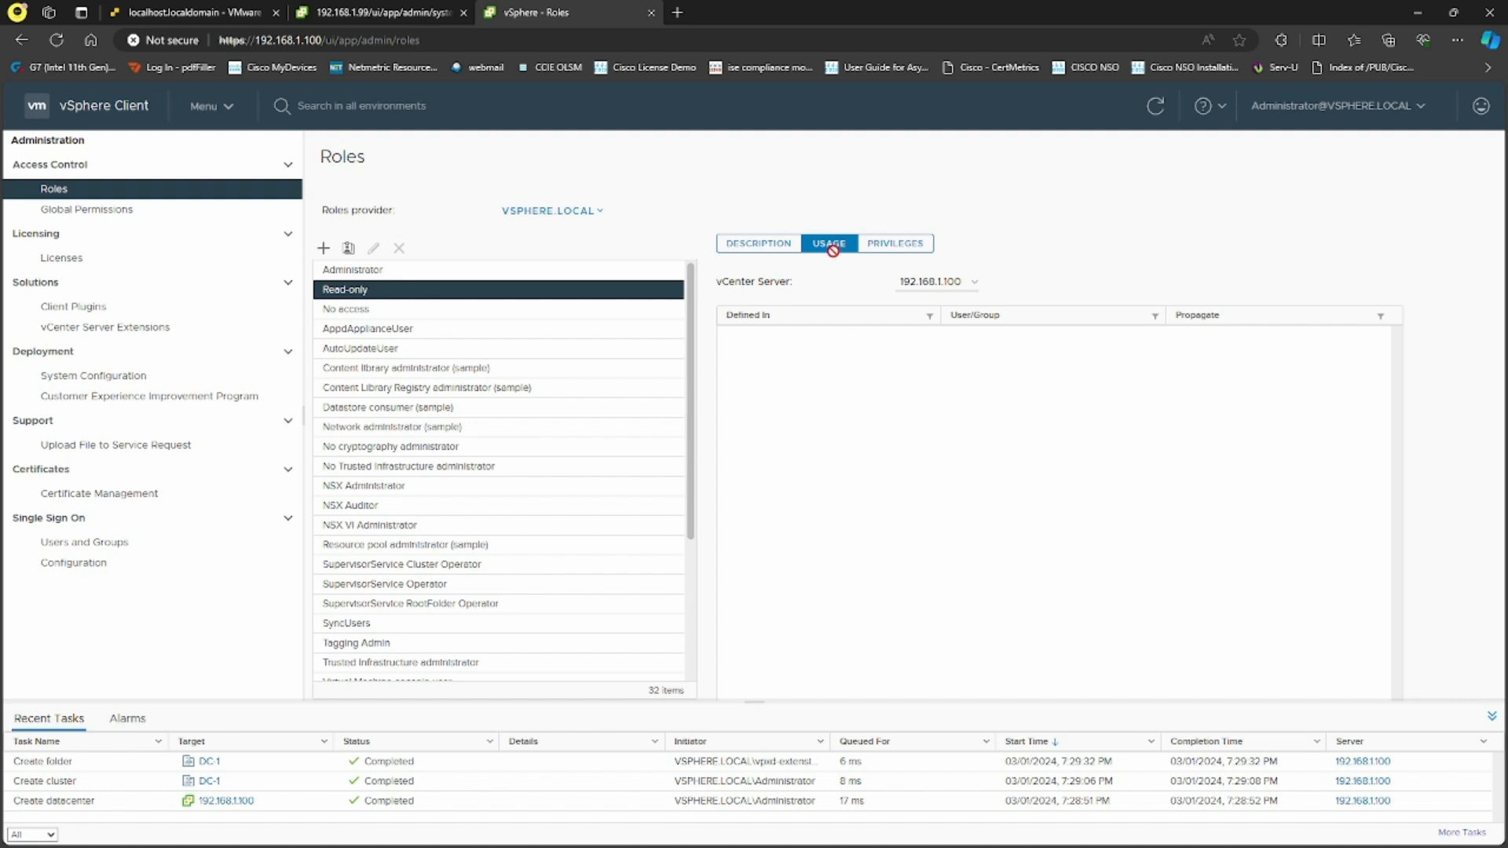
left_click(892, 244)
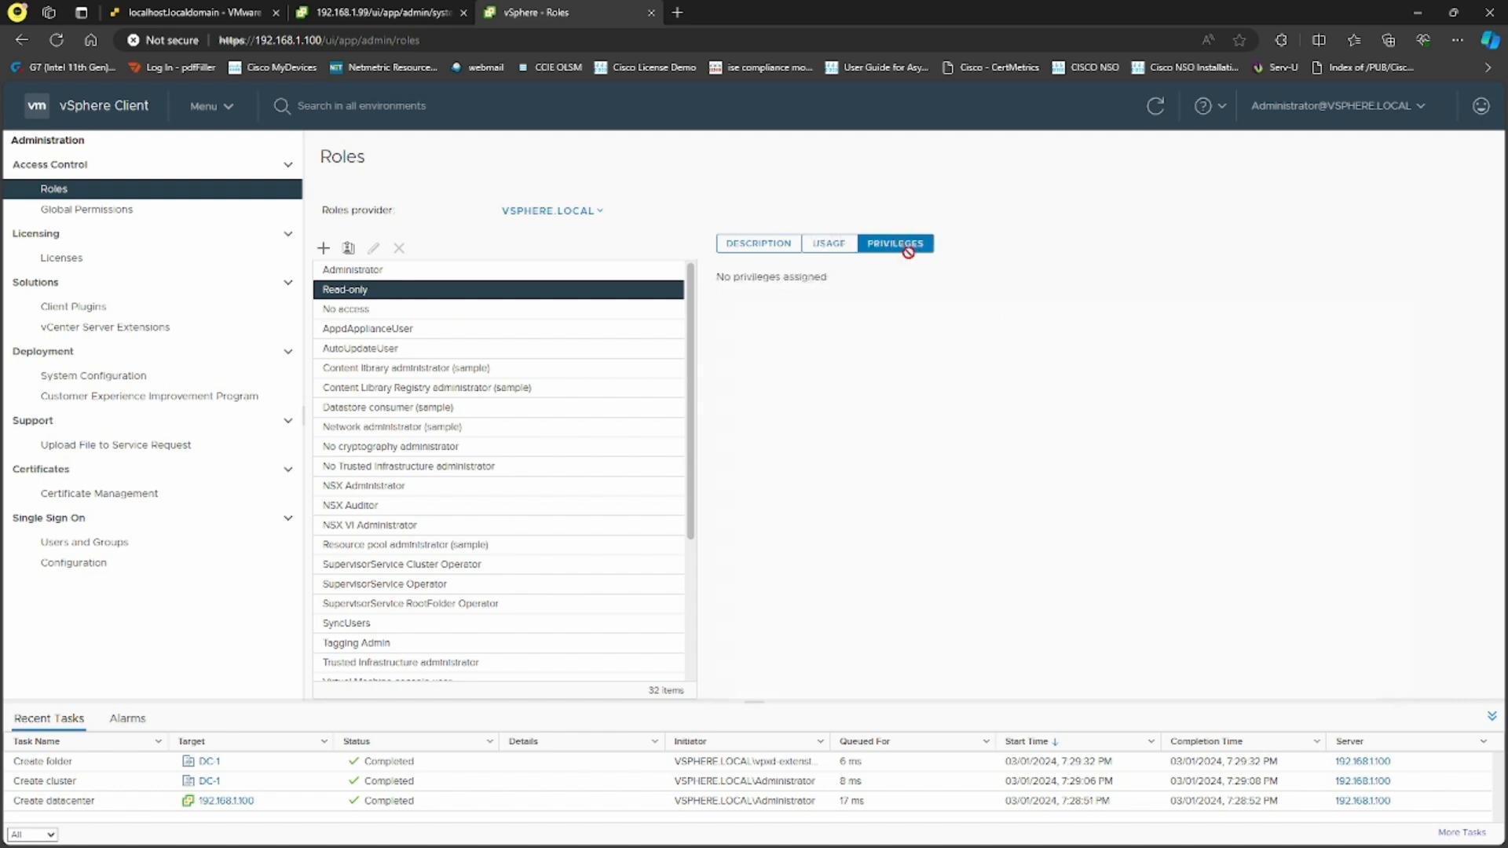
left_click(768, 246)
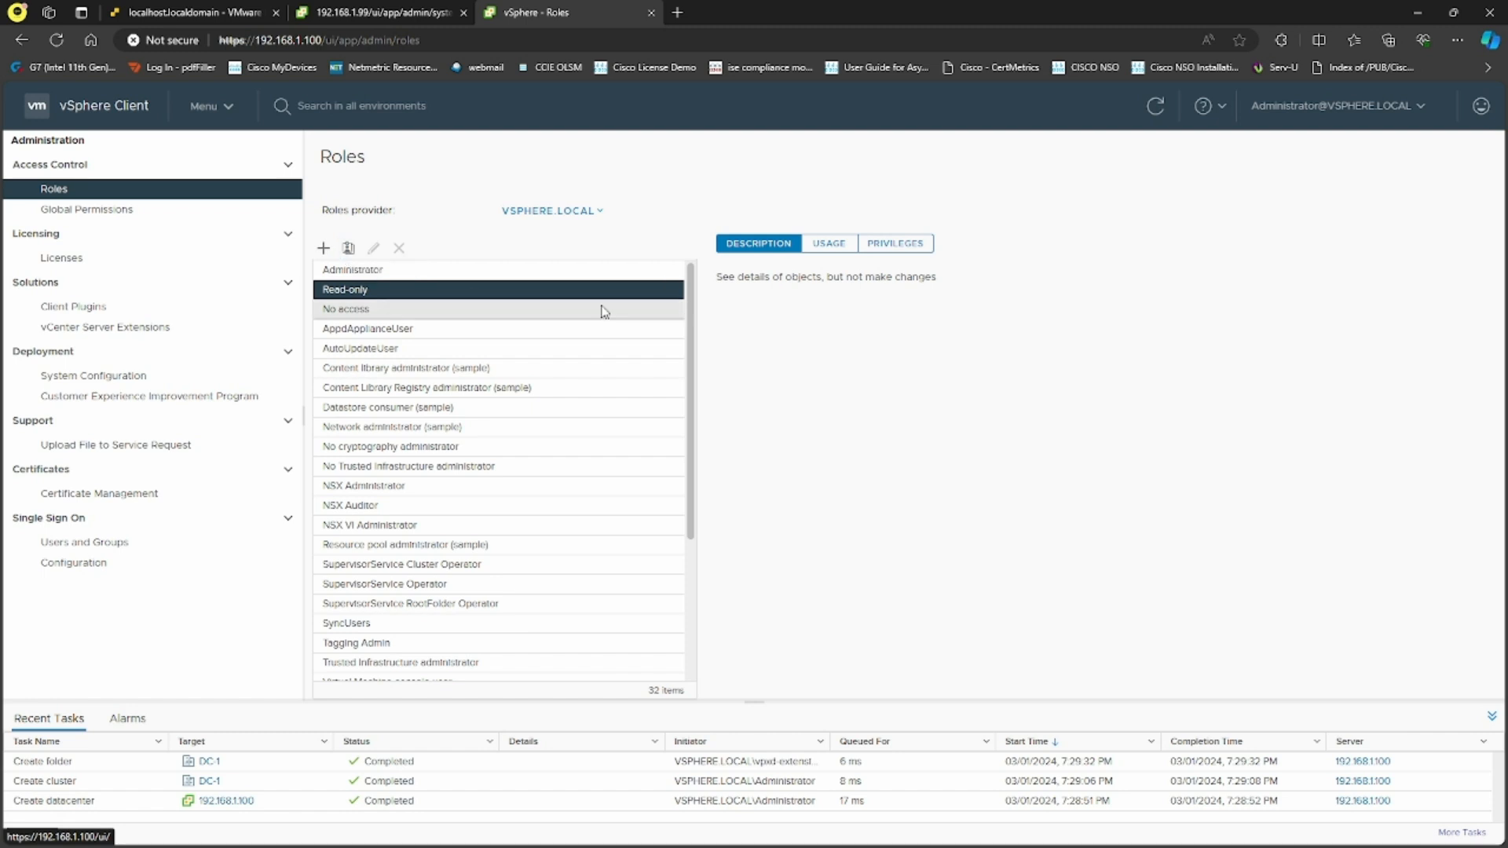
left_click(826, 244)
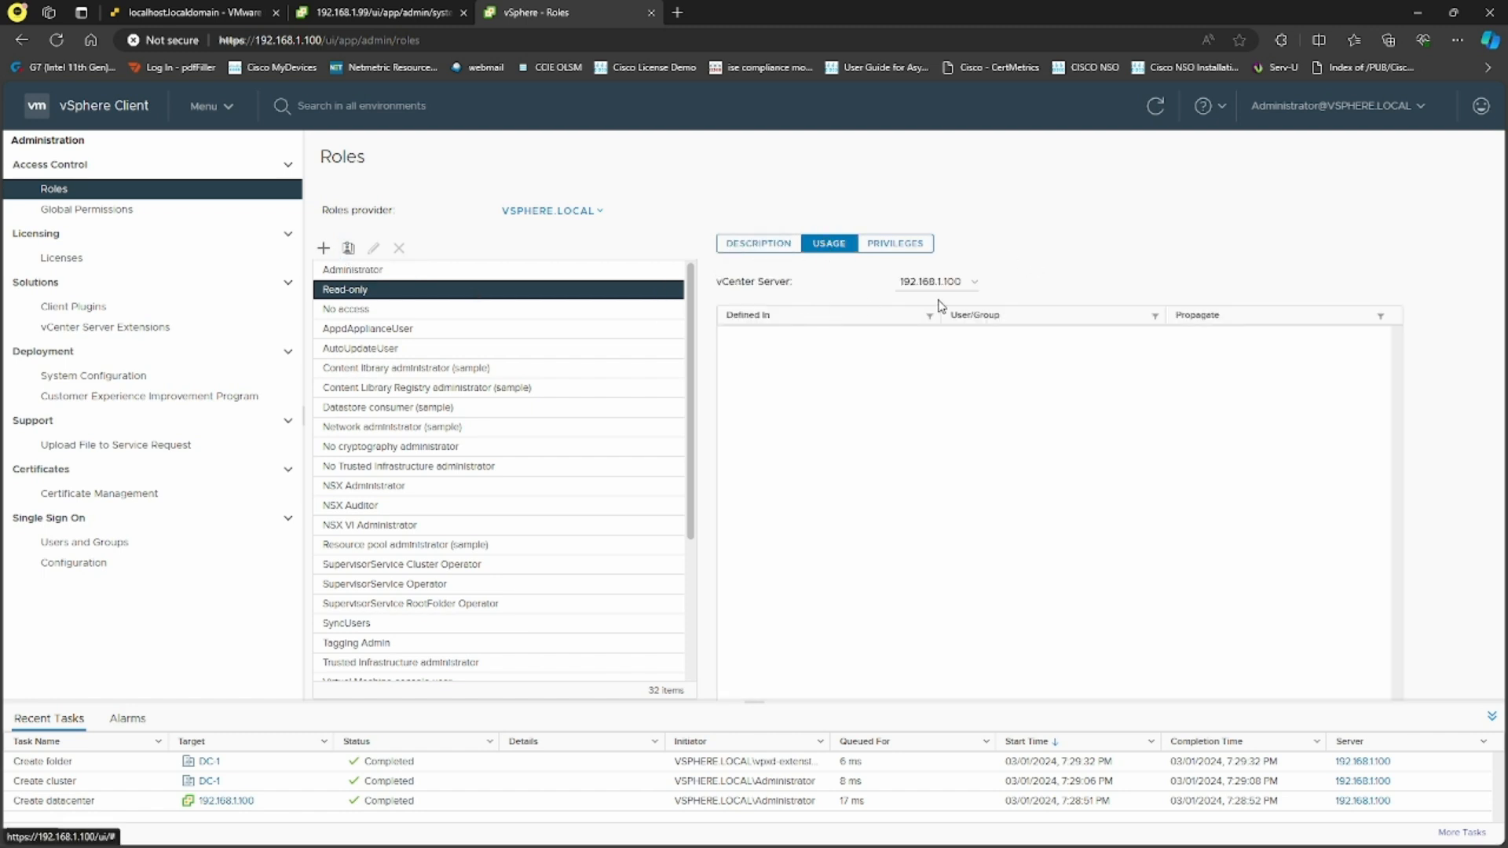
right_click(778, 342)
left_click(759, 372)
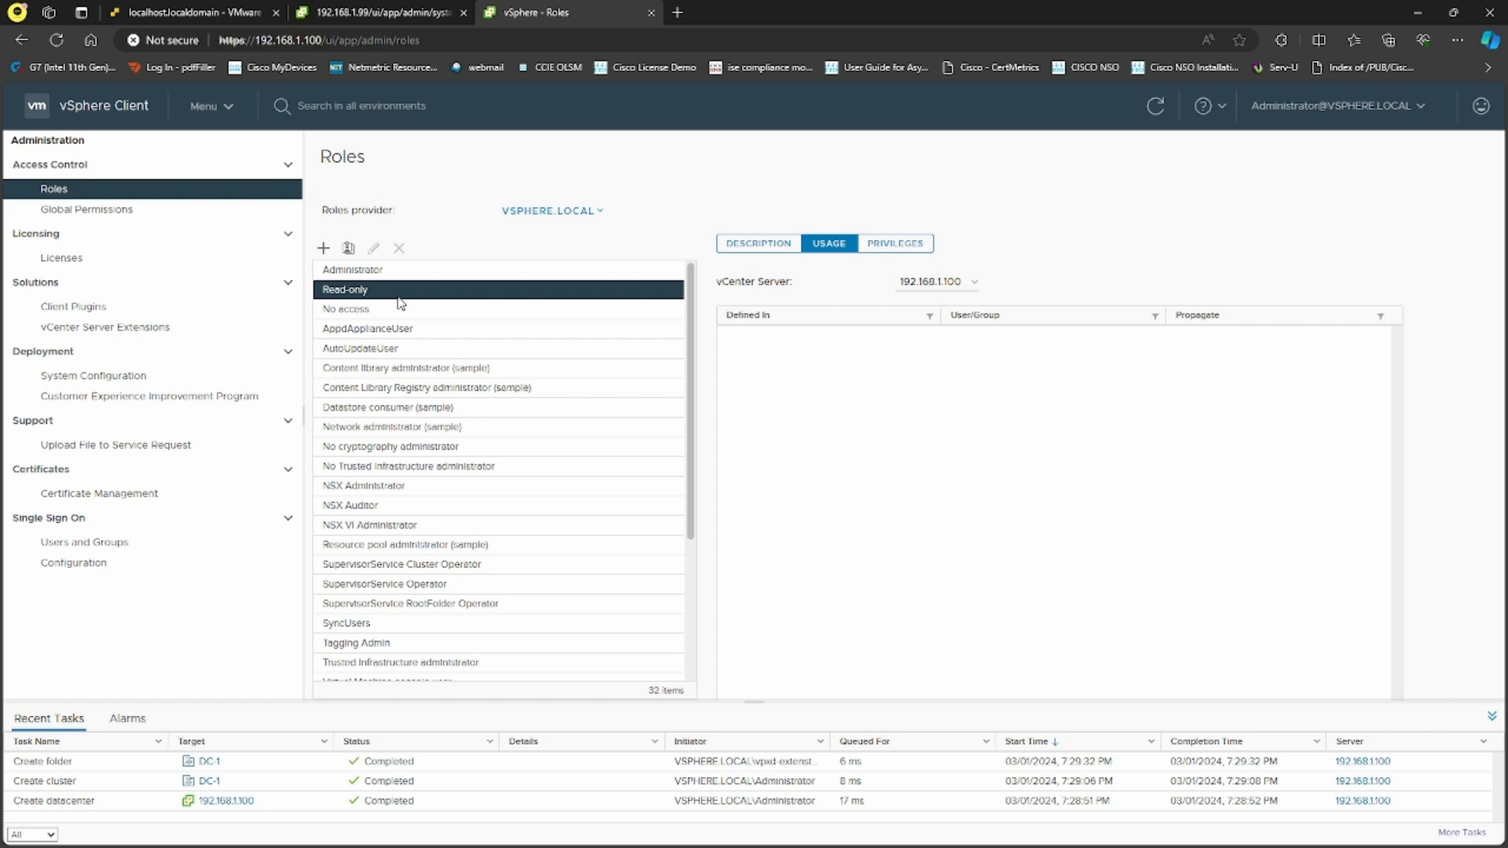
Open user1's Edit User dialog and cancel it, leaving the account unchanged
left_click(118, 543)
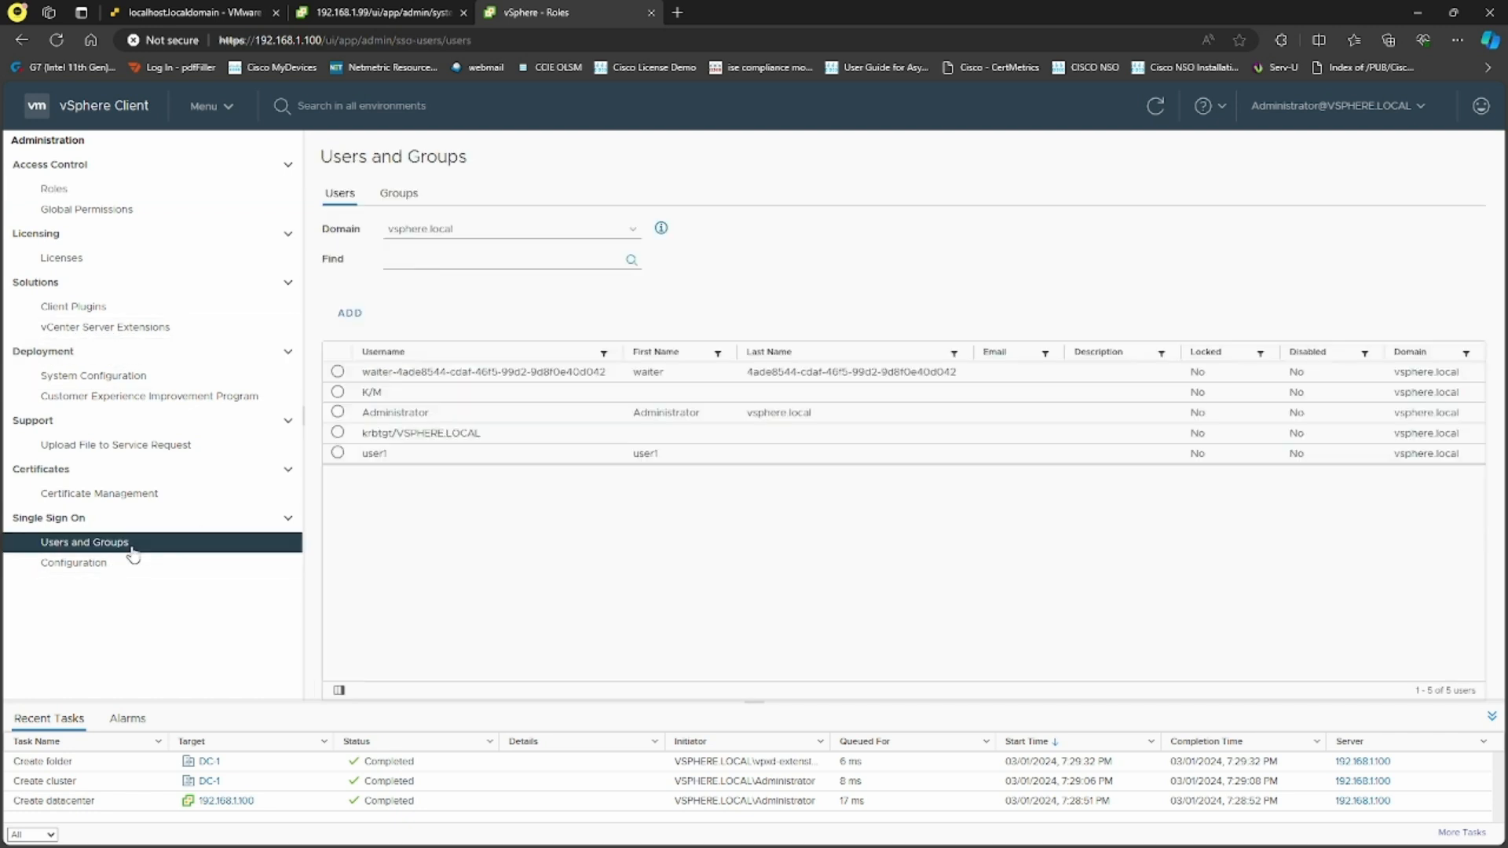
left_click(338, 454)
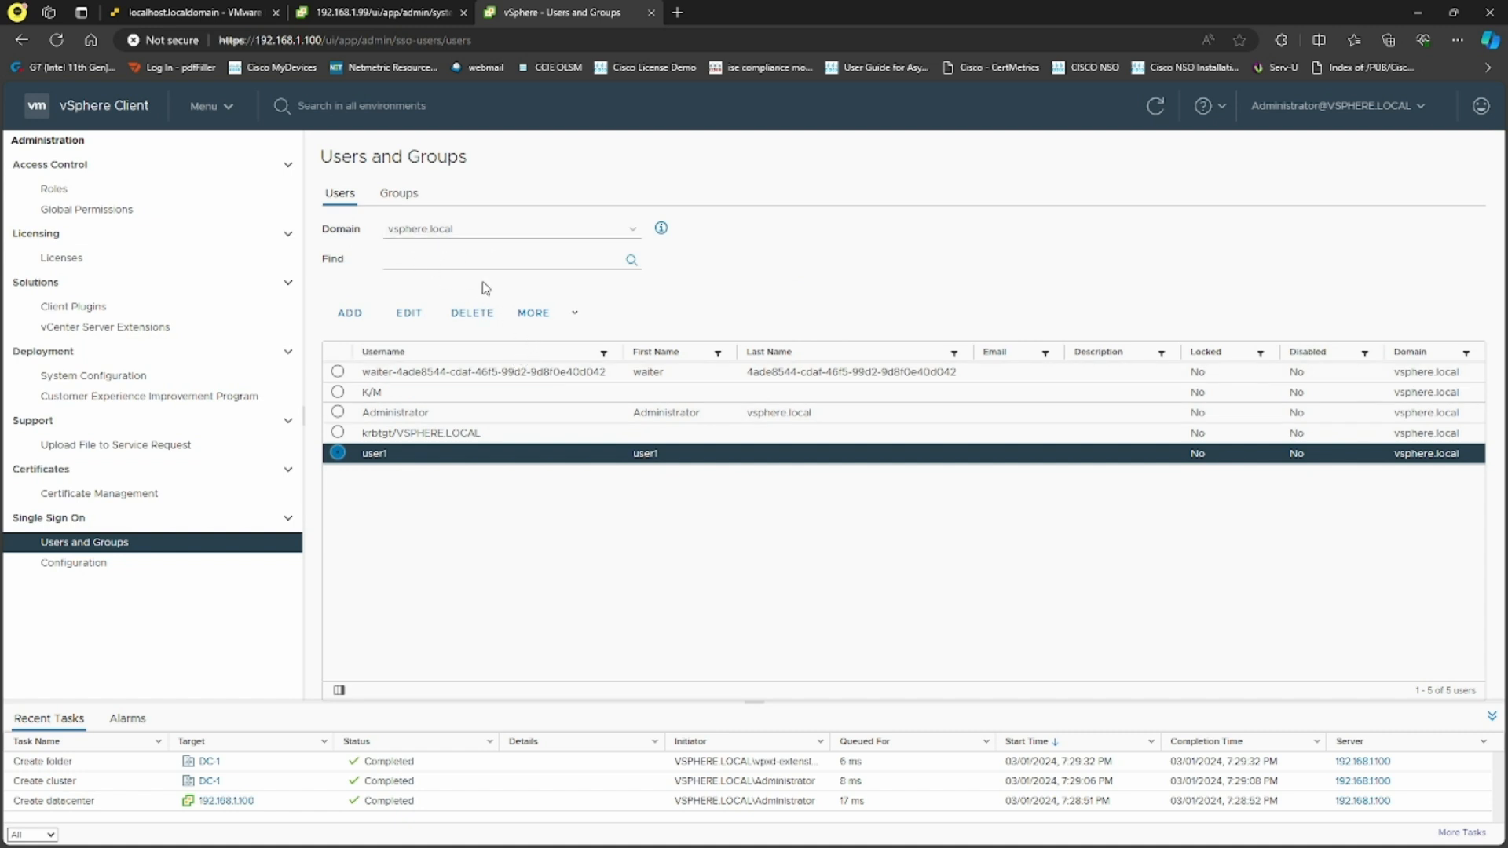
left_click(566, 314)
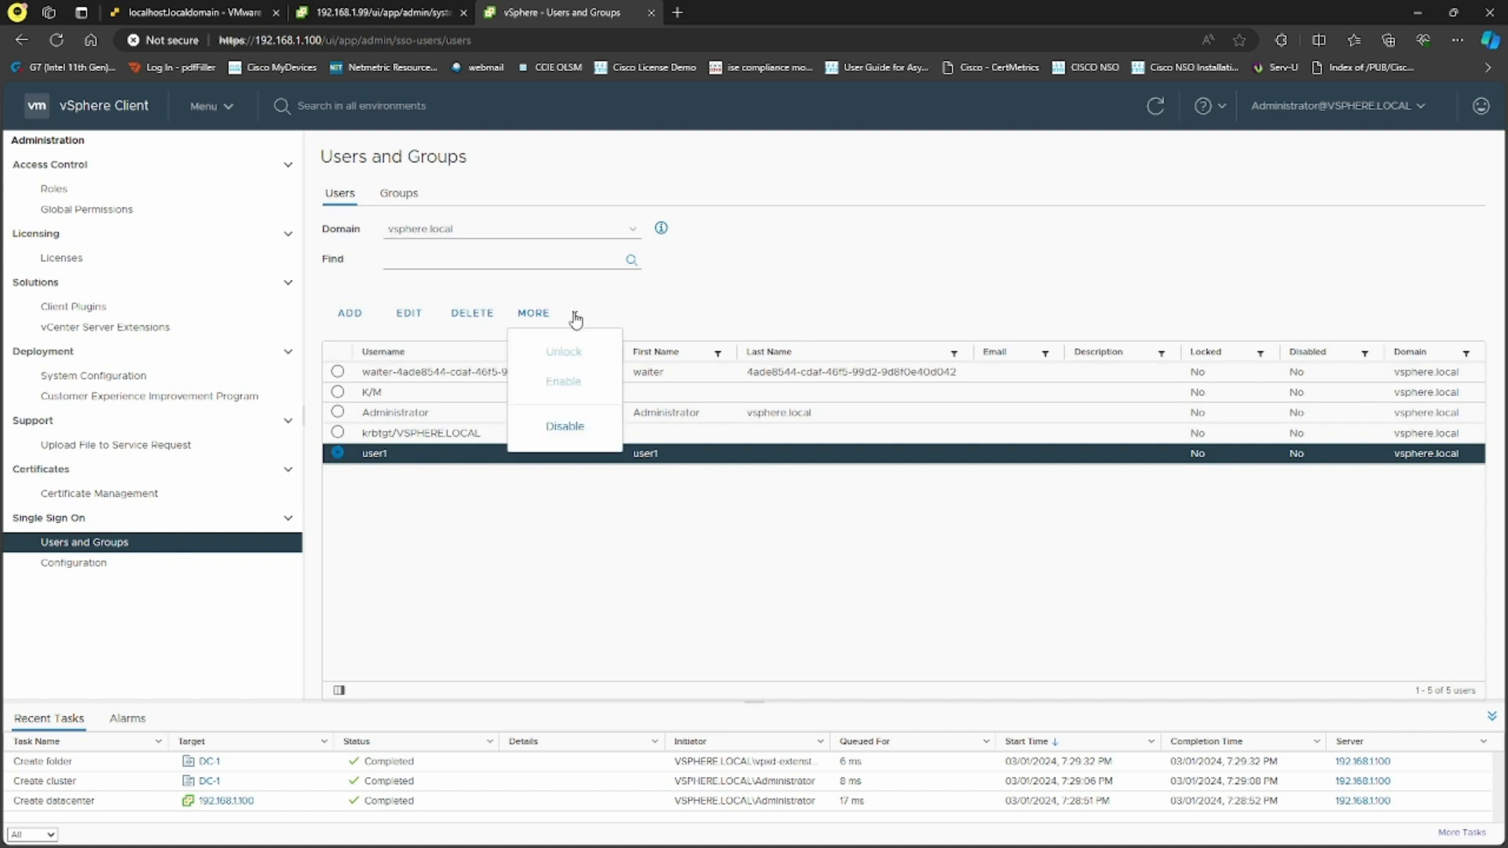
left_click(593, 519)
left_click(408, 314)
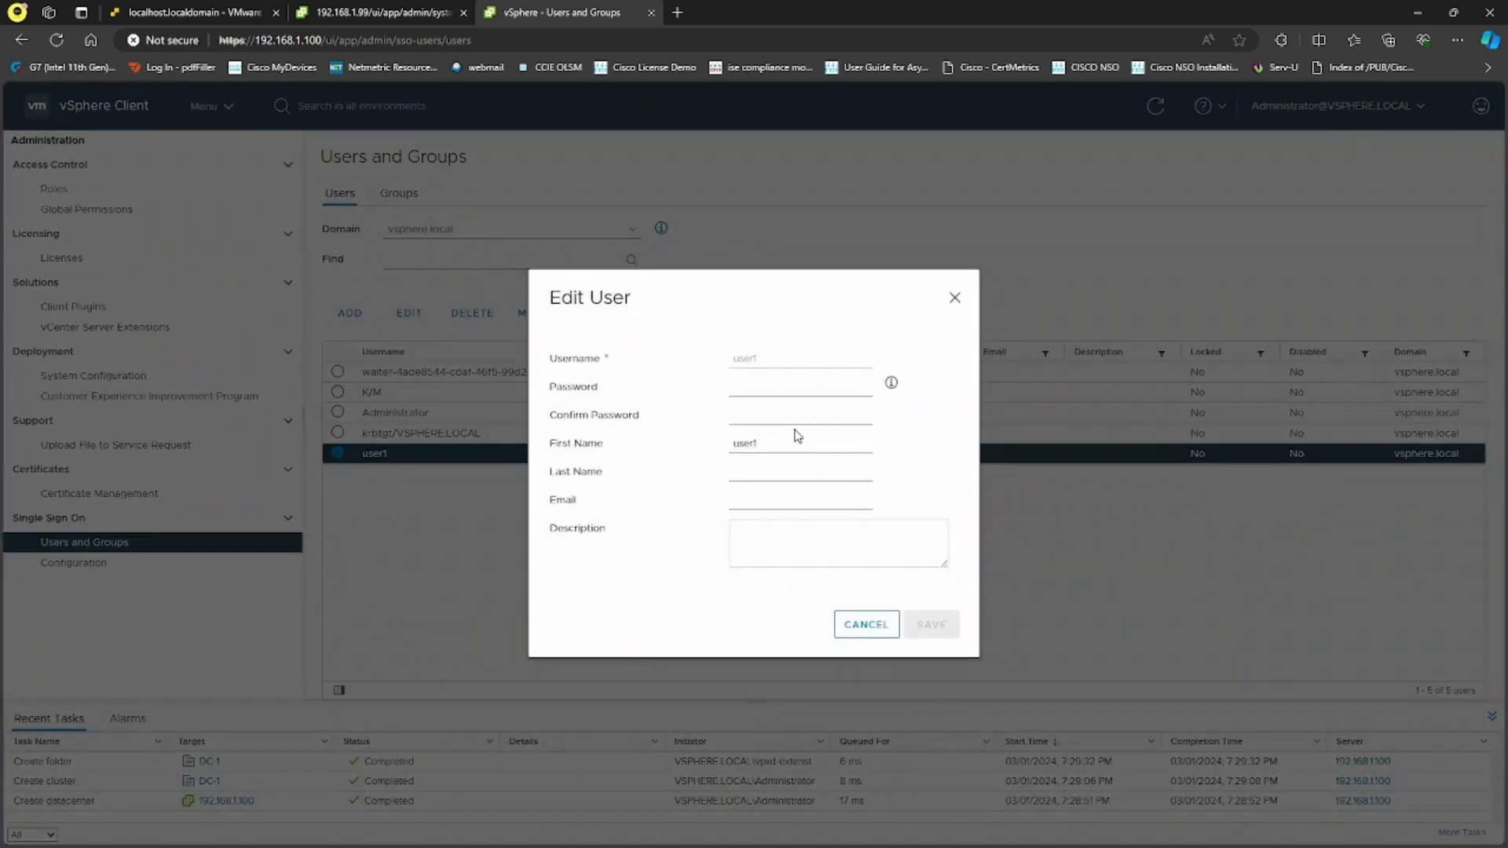
left_click(866, 624)
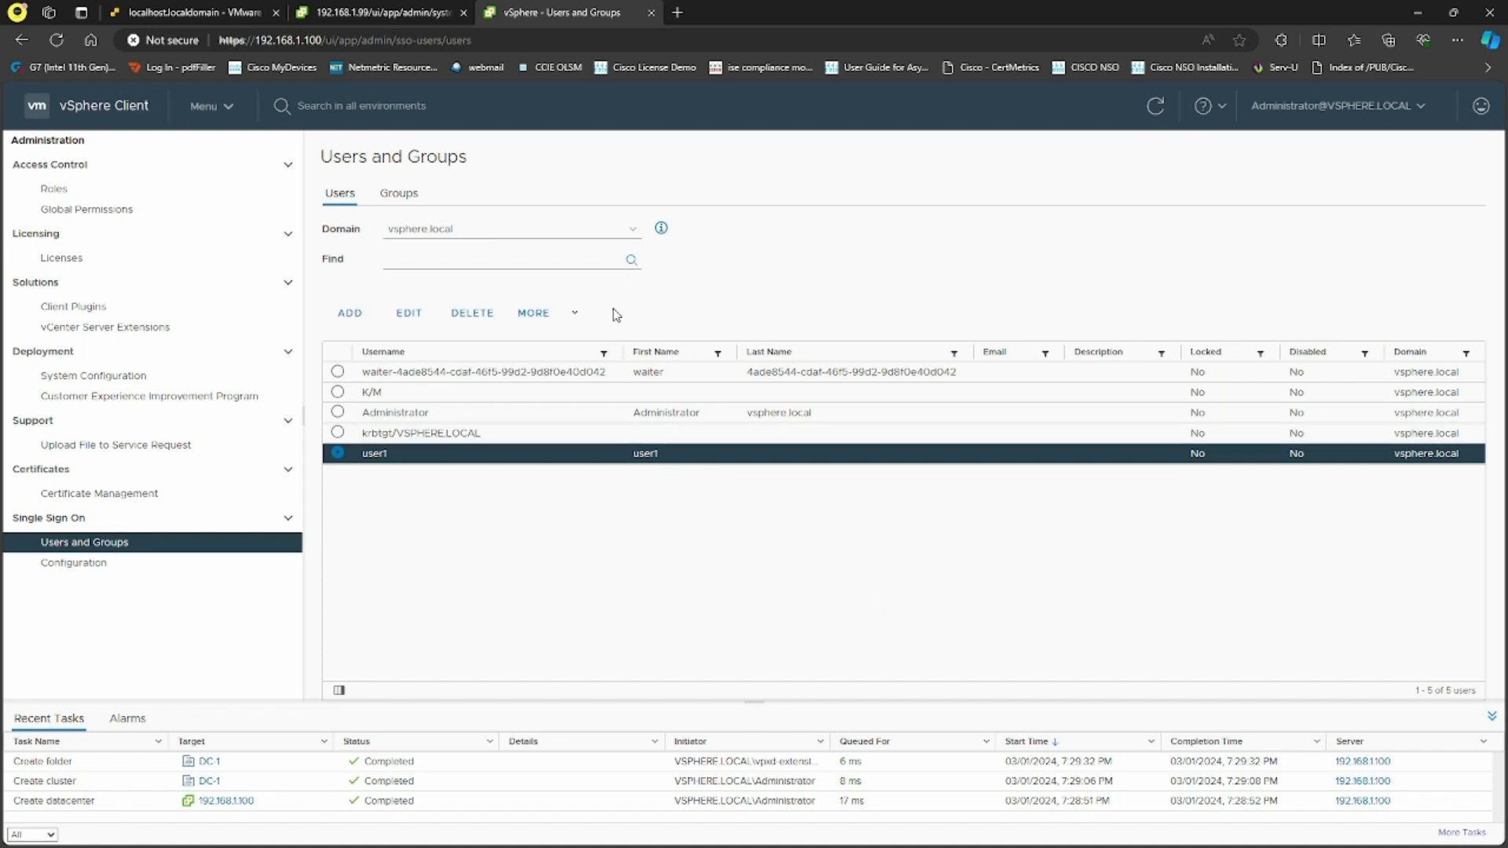
left_click(575, 313)
left_click(672, 313)
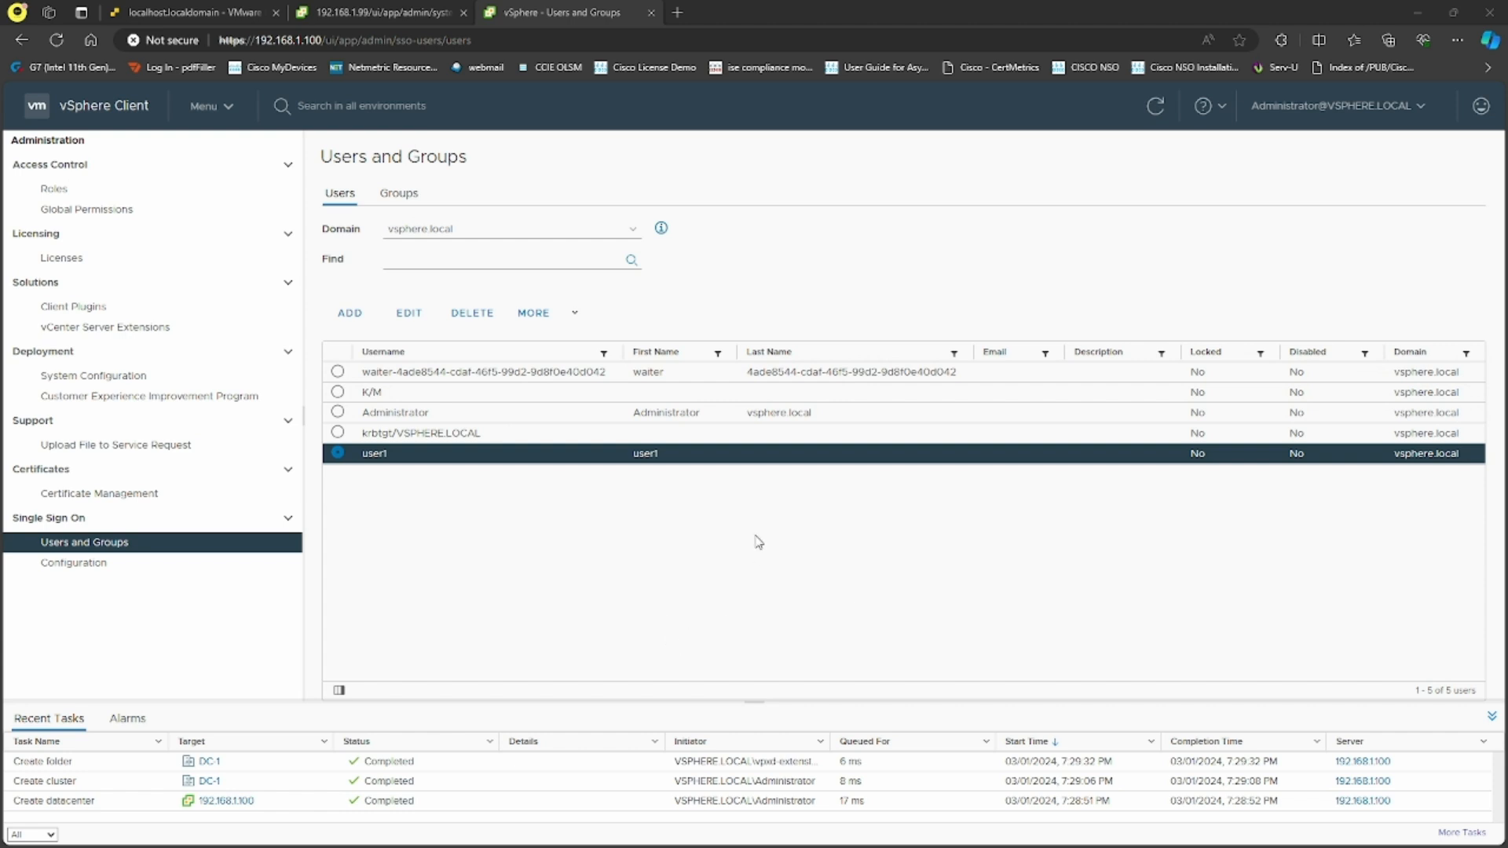
left_click(153, 190)
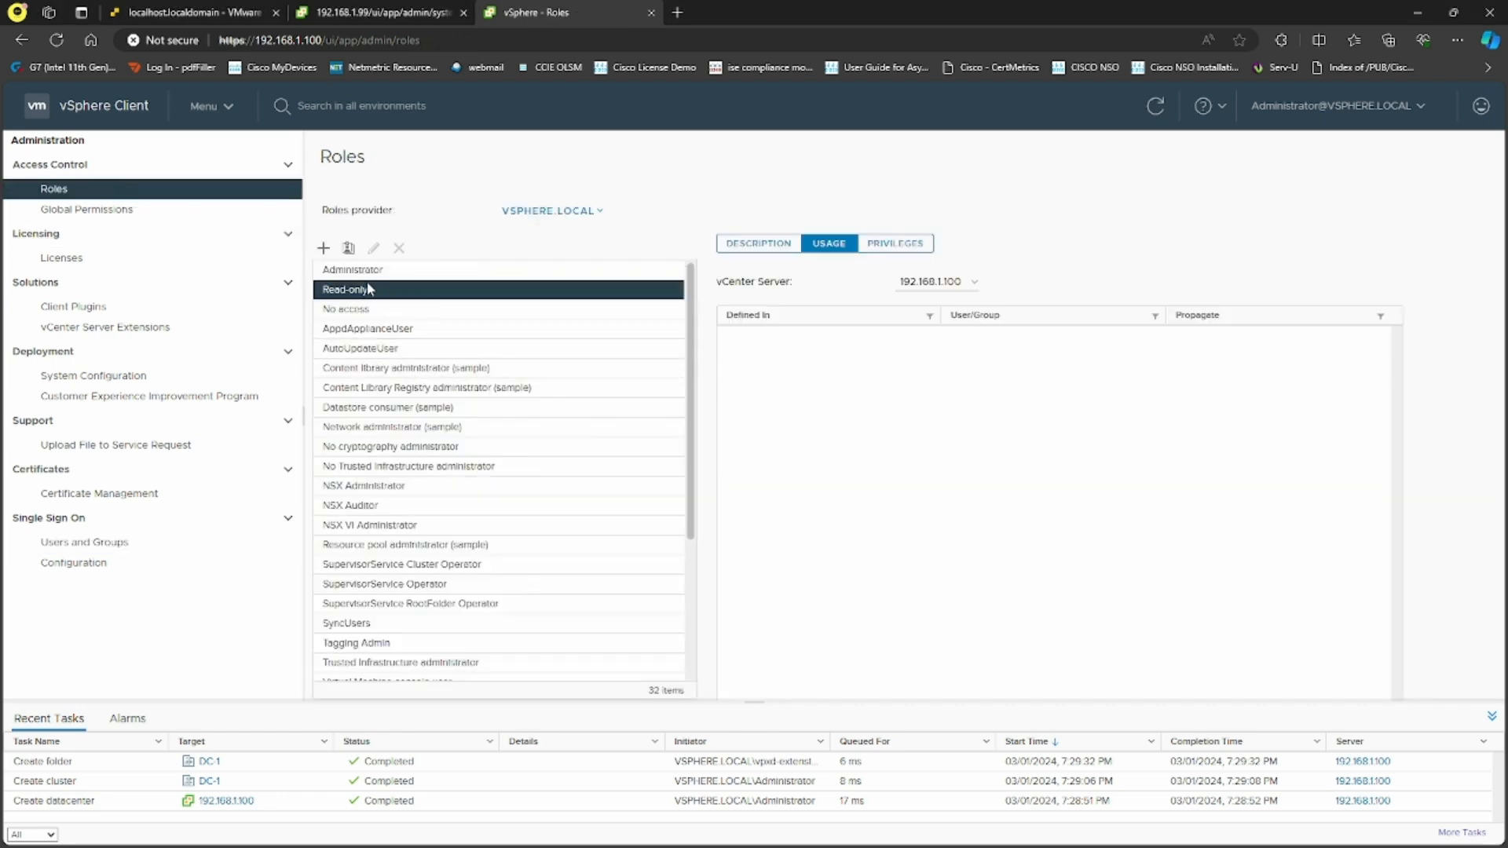
Clone the Read-only role as RD-ONLY and select it in the roles list
left_click(350, 260)
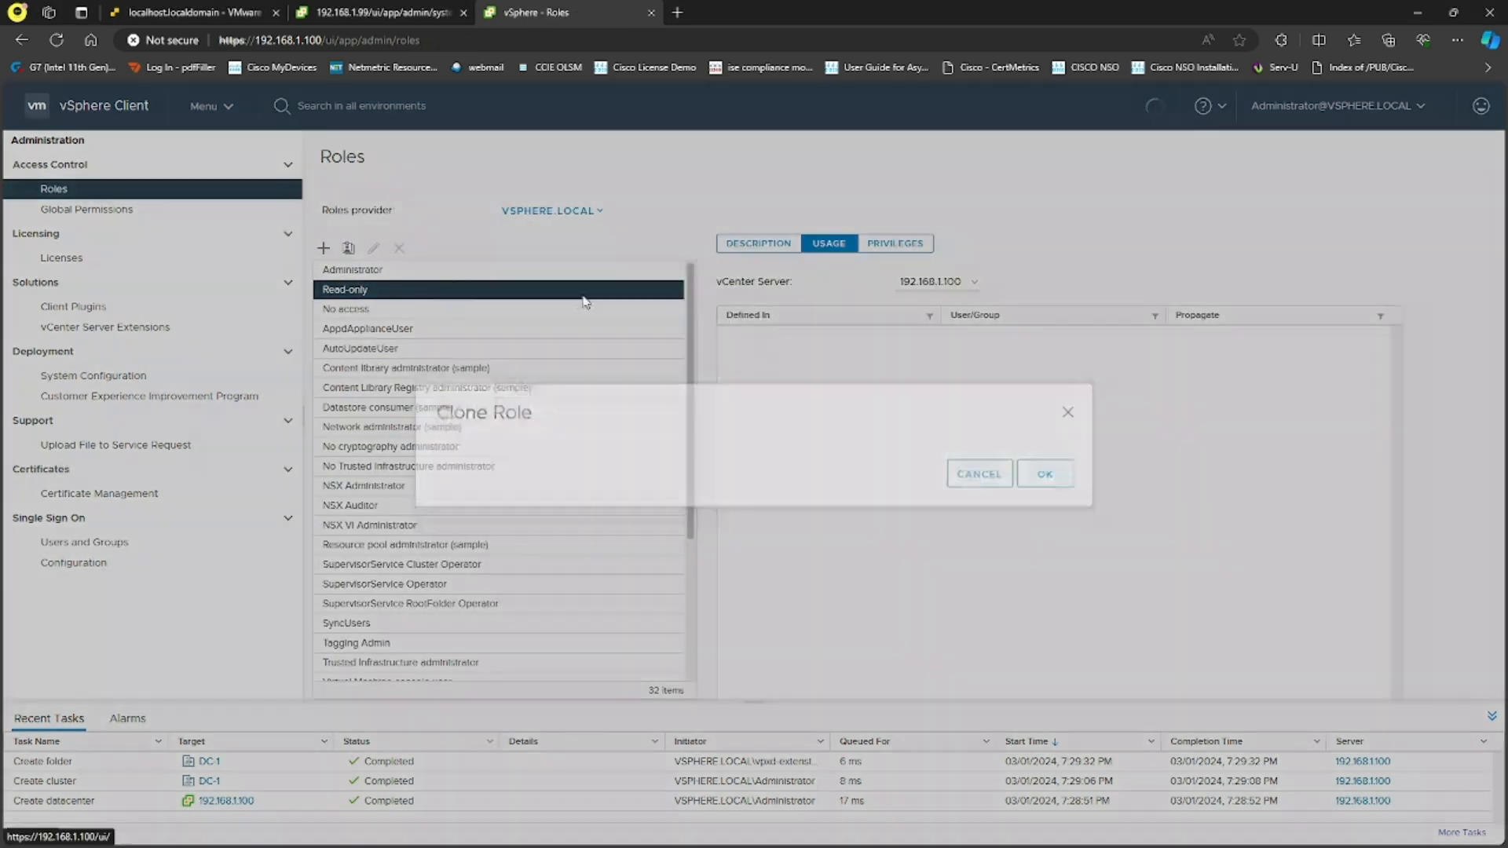
left_click_drag(710, 410, 564, 413)
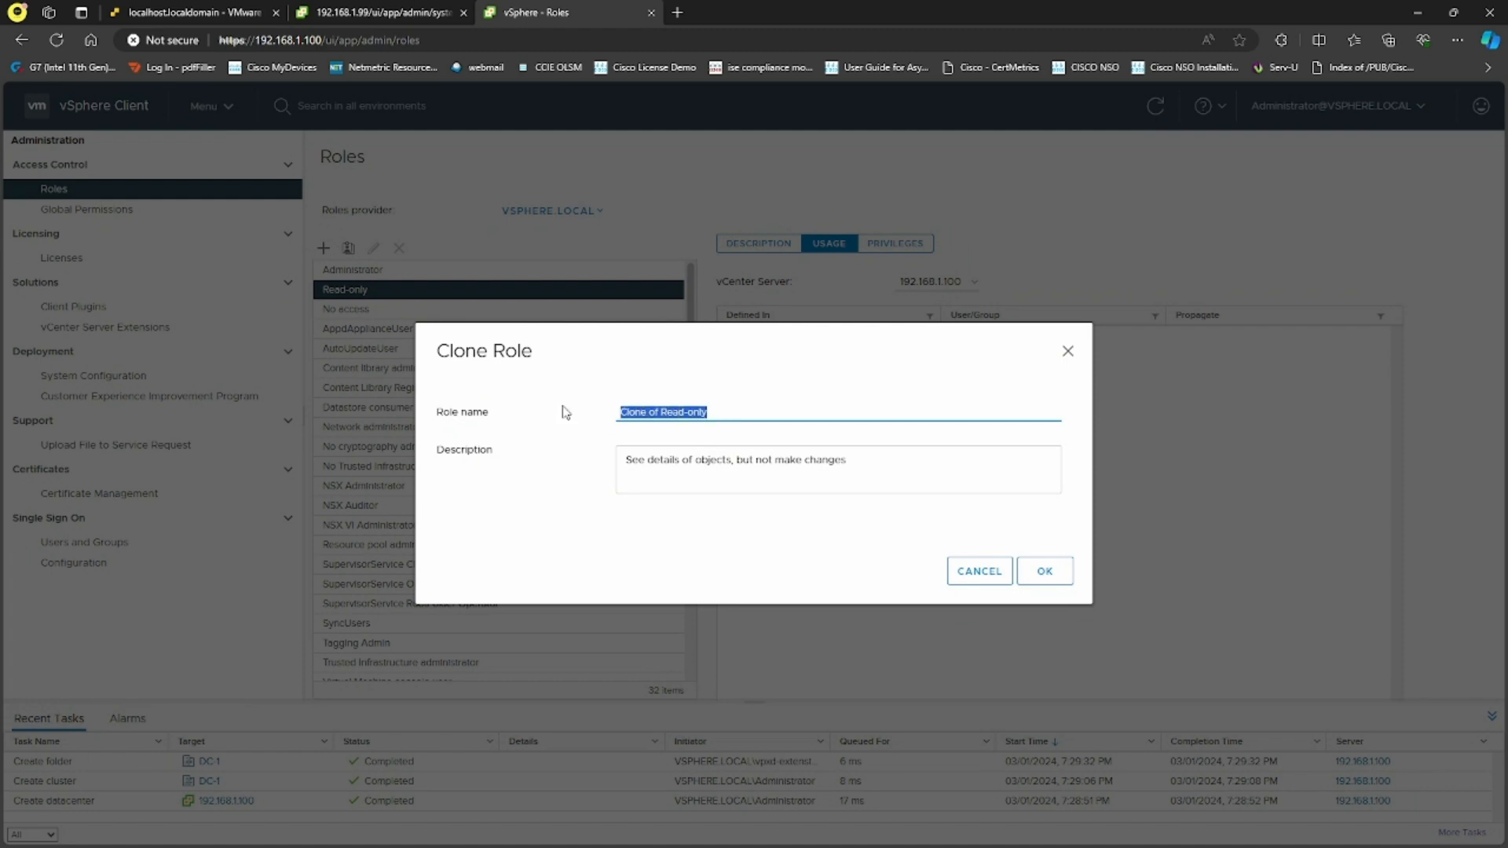
type("RD-ONLY")
left_click(1044, 572)
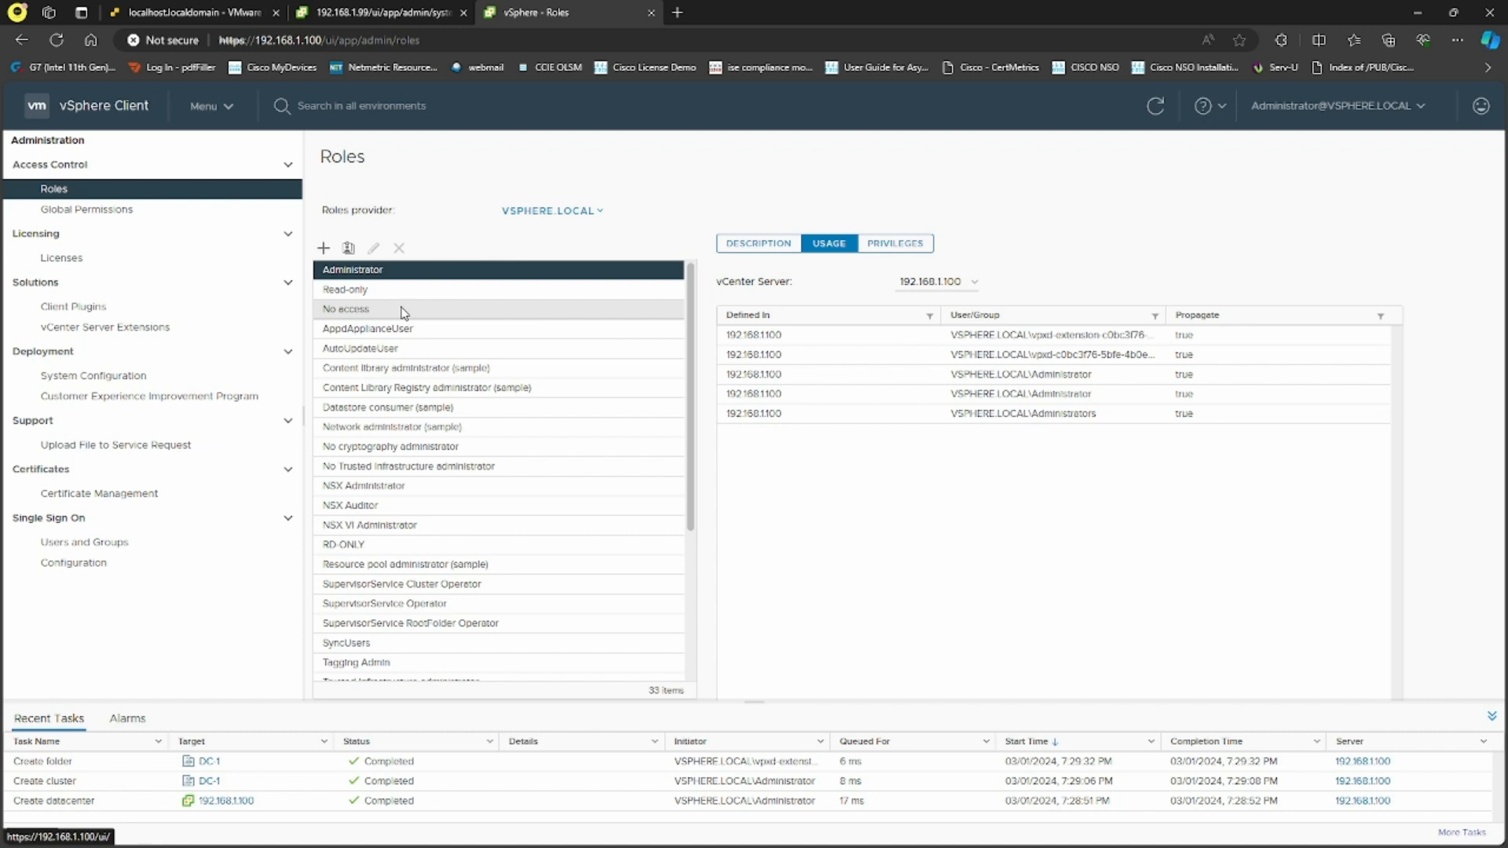
scroll(460, 354, "down", 3)
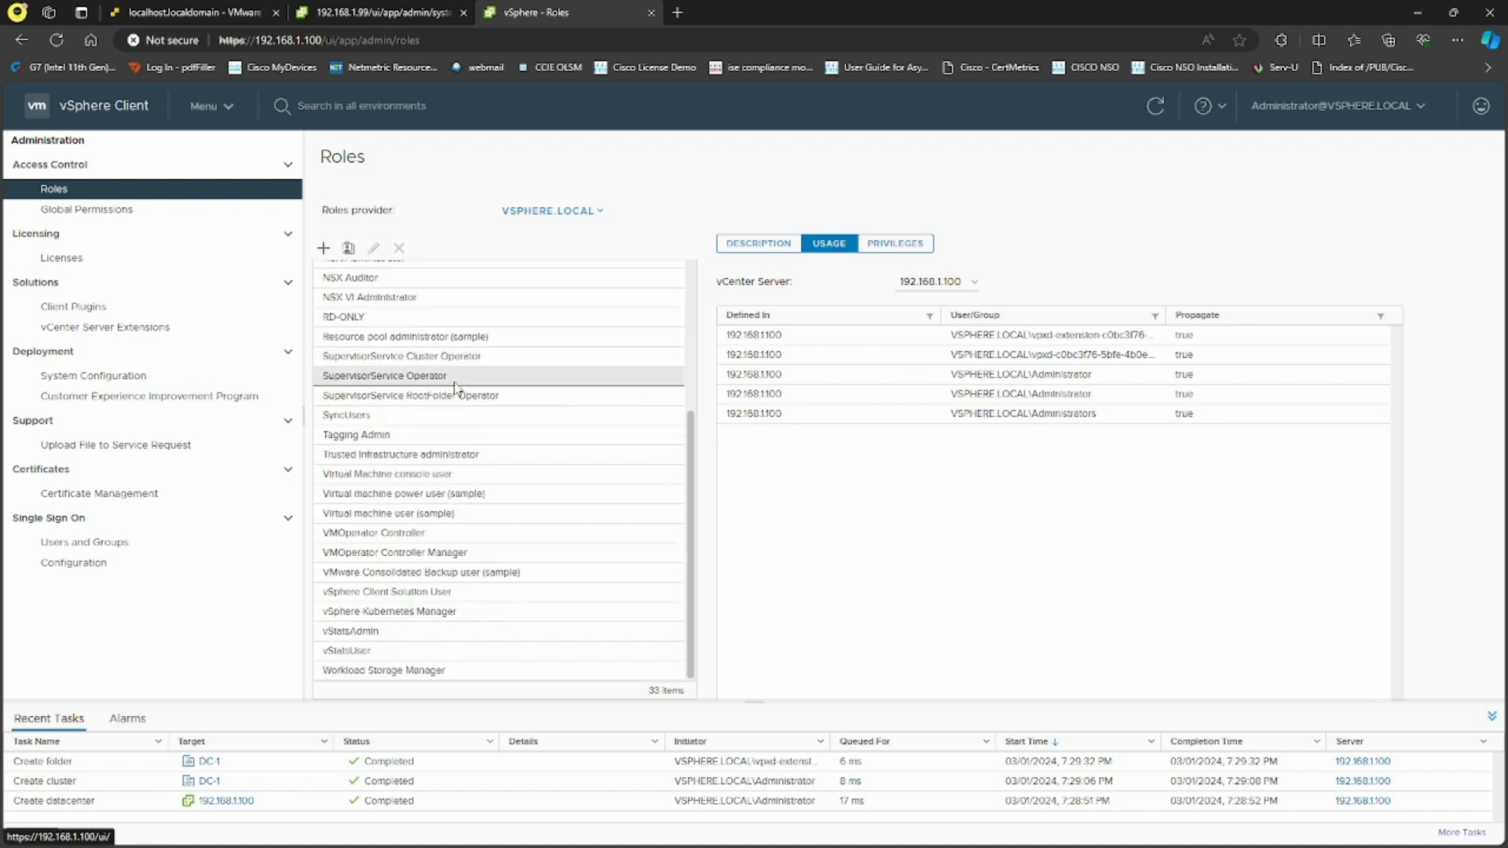
scroll(451, 503, "up", 3)
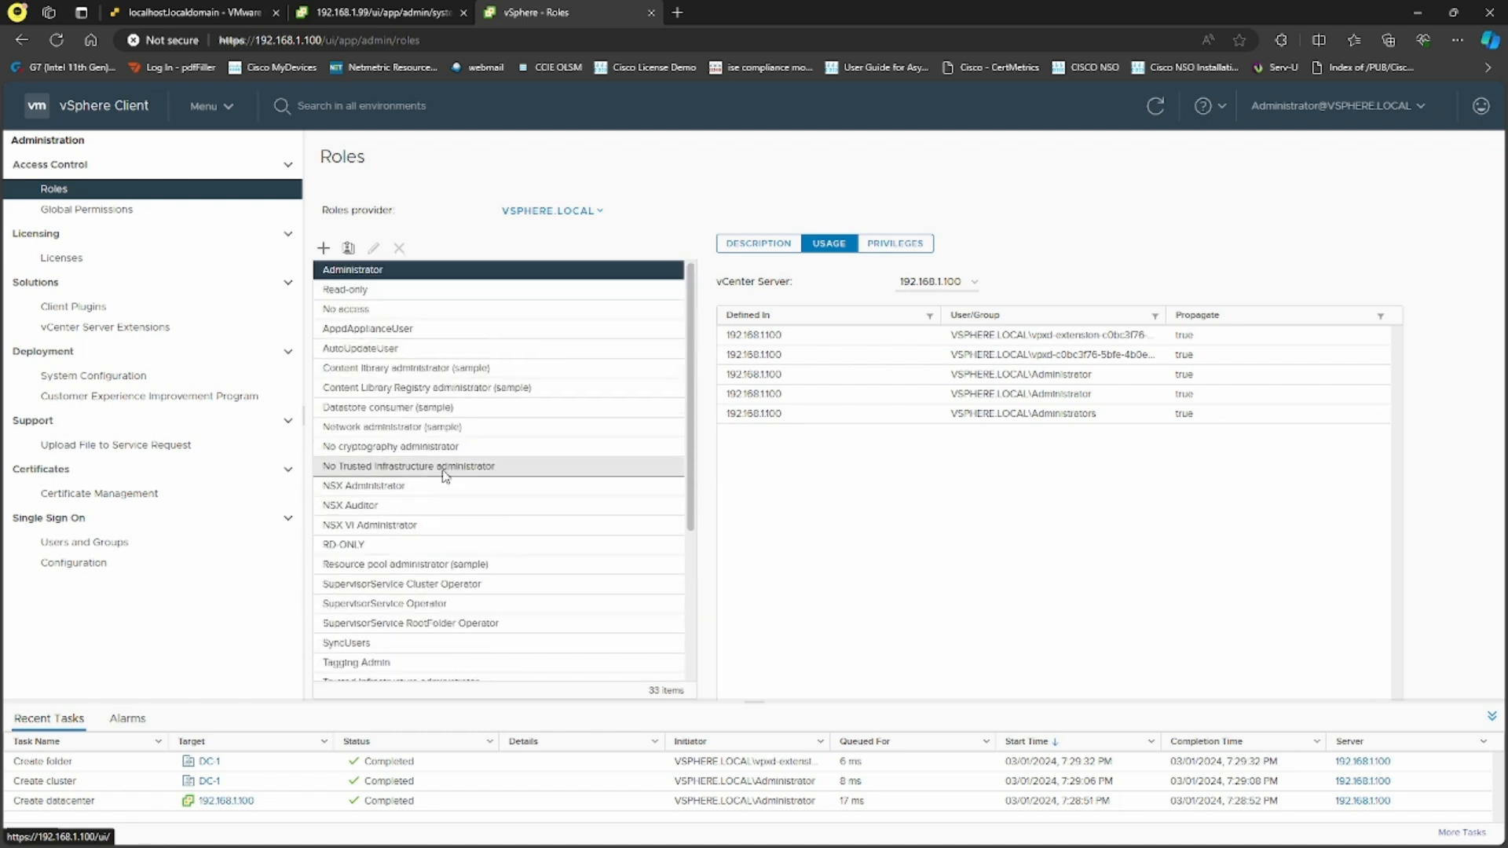
left_click(428, 543)
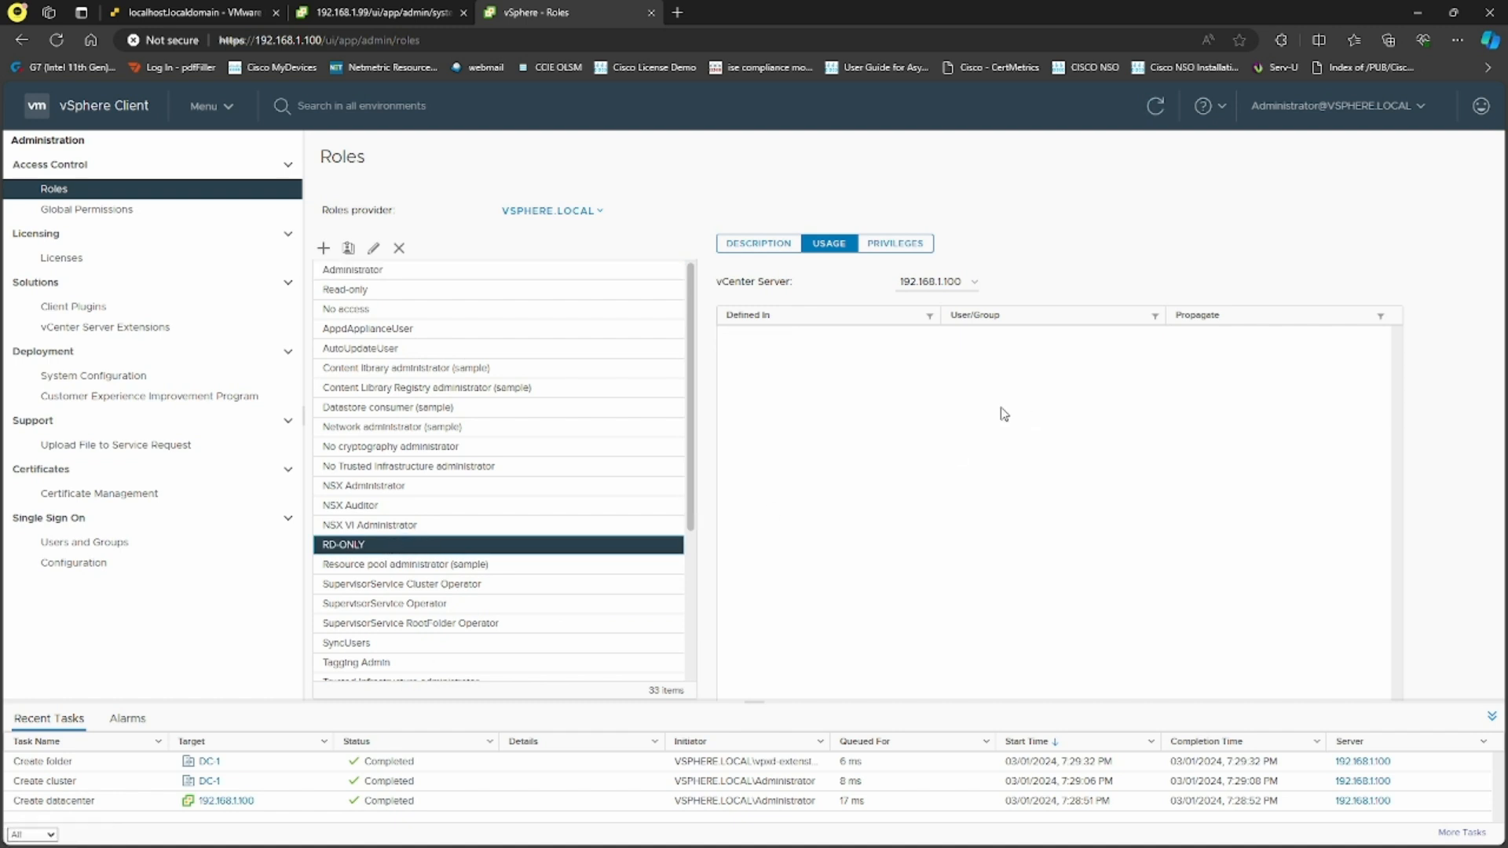
Browse RD-ONLY's Usage and Privileges tabs, ending on its Description
left_click(771, 244)
left_click(833, 244)
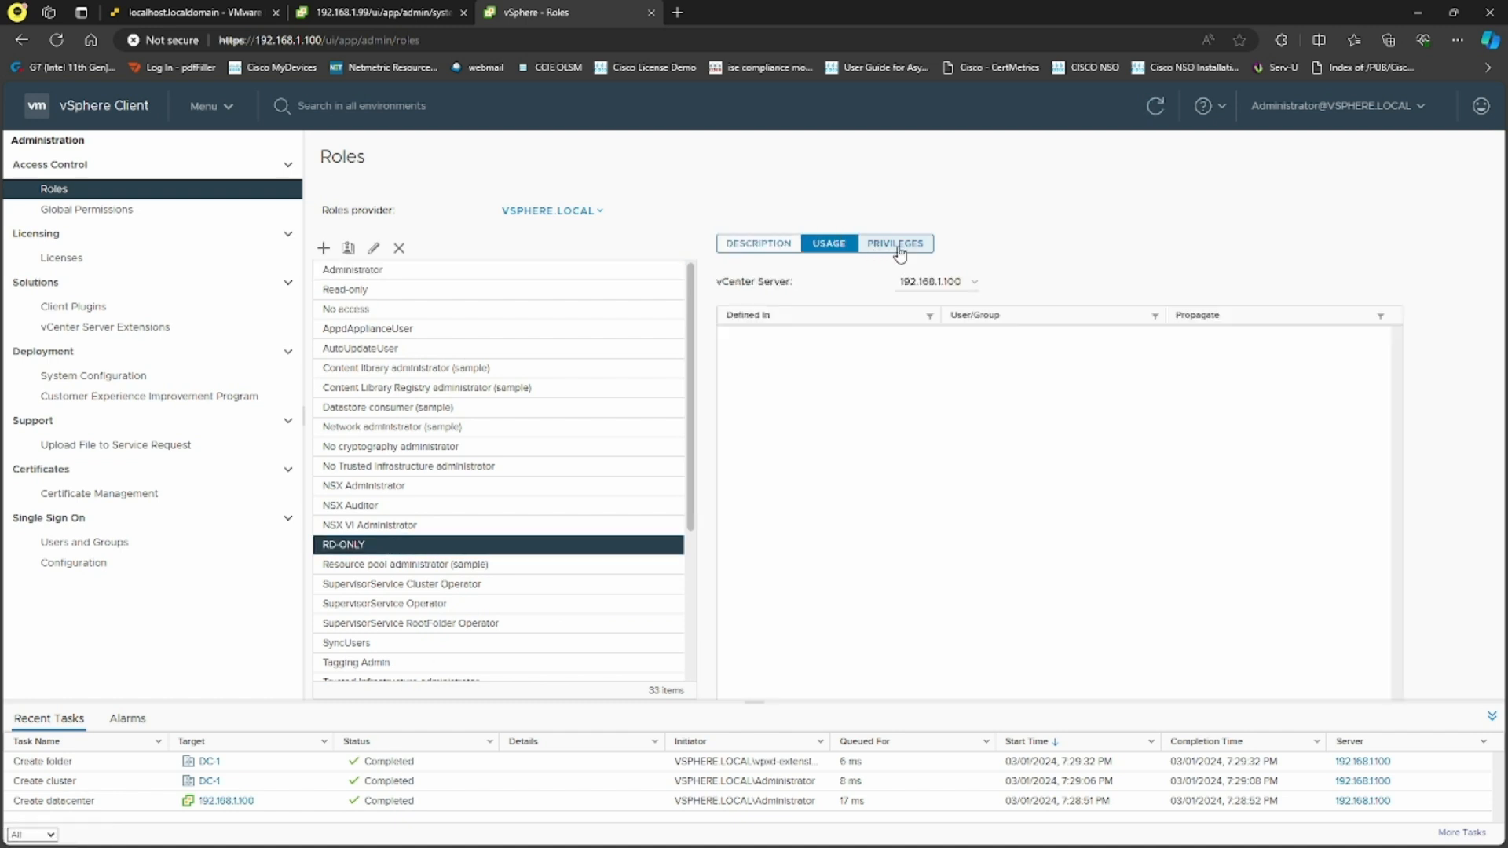
left_click(900, 244)
left_click(828, 244)
left_click(767, 253)
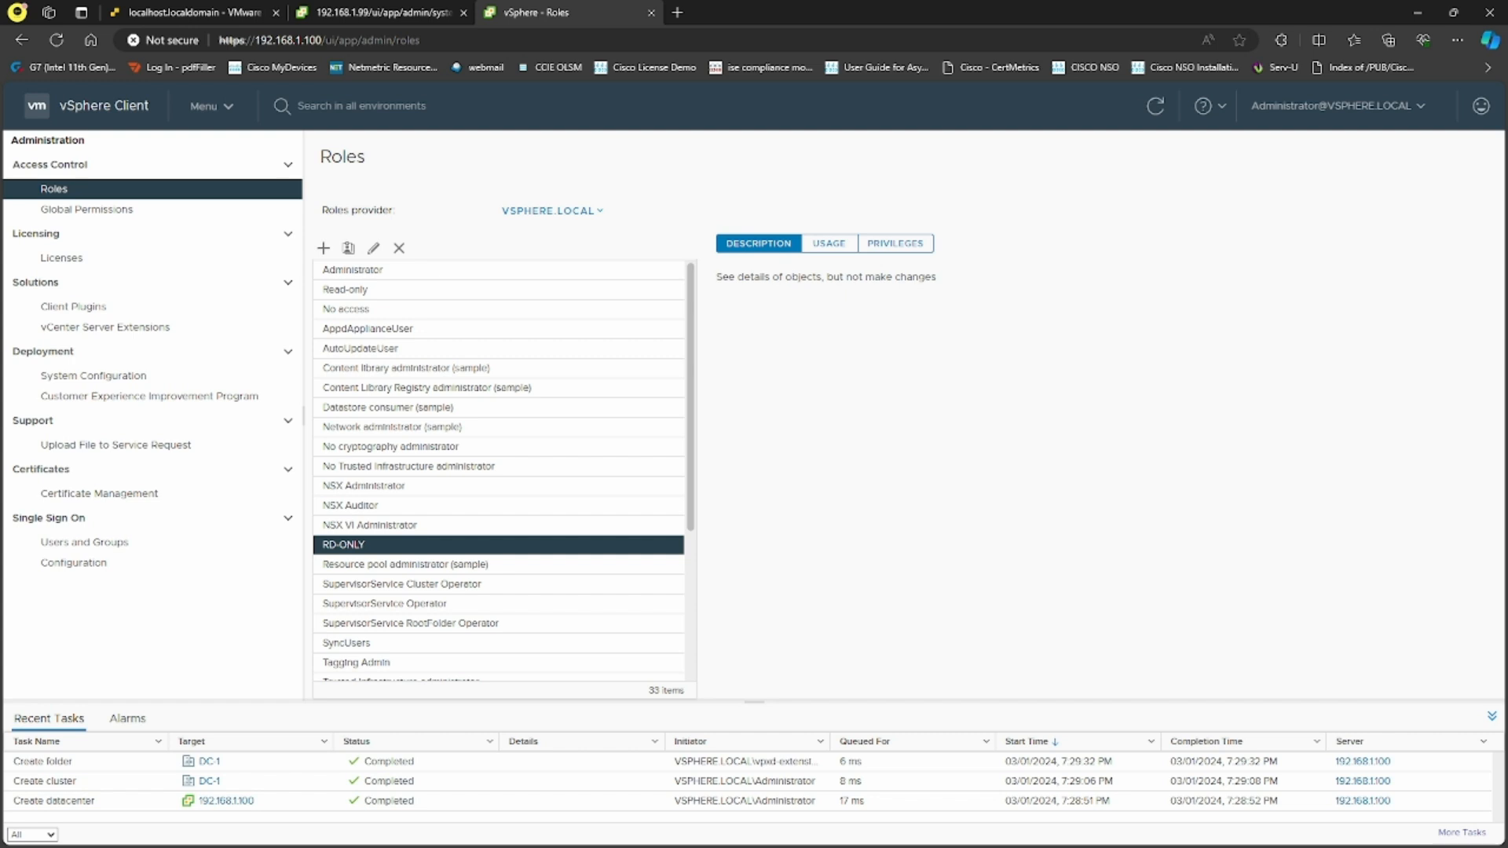
left_click(323, 248)
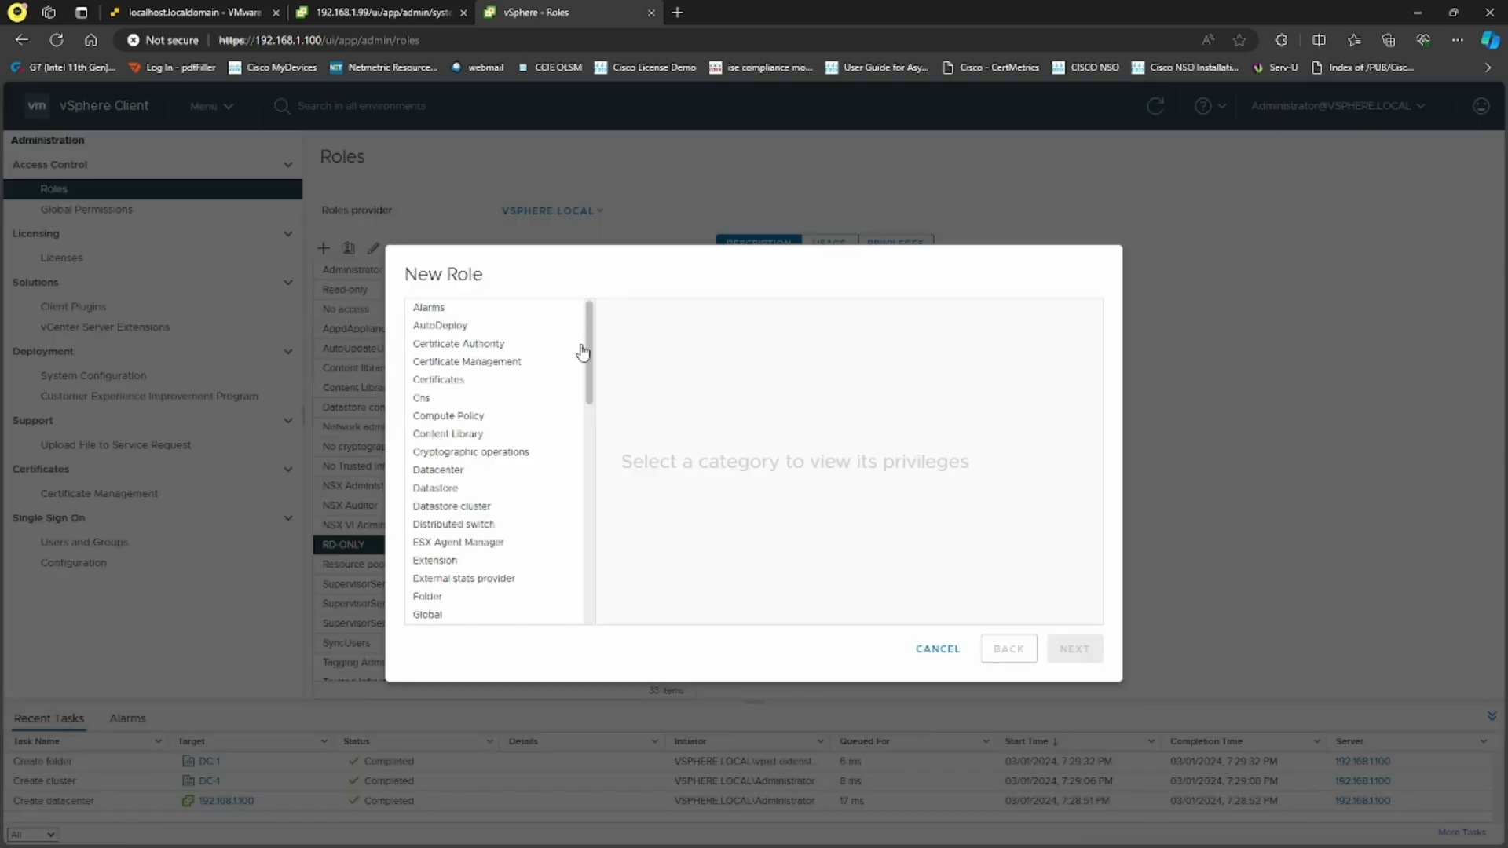
Grant all privileges for Alarms, AutoDeploy, Compute Policy, Content Library, Datacenter, Datastore and ESX Agent Manager
left_click(487, 311)
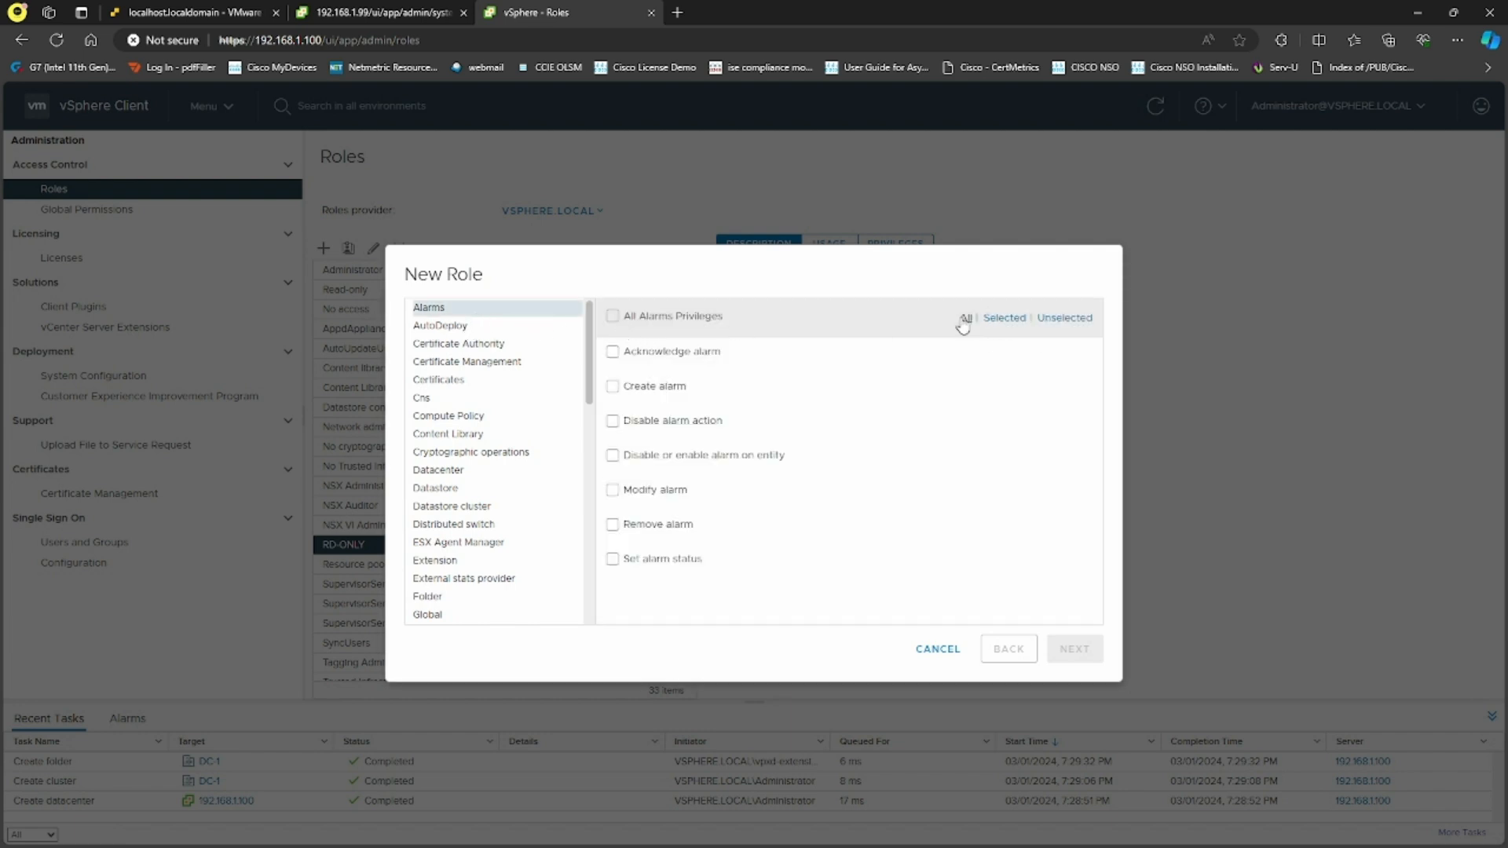
left_click(614, 317)
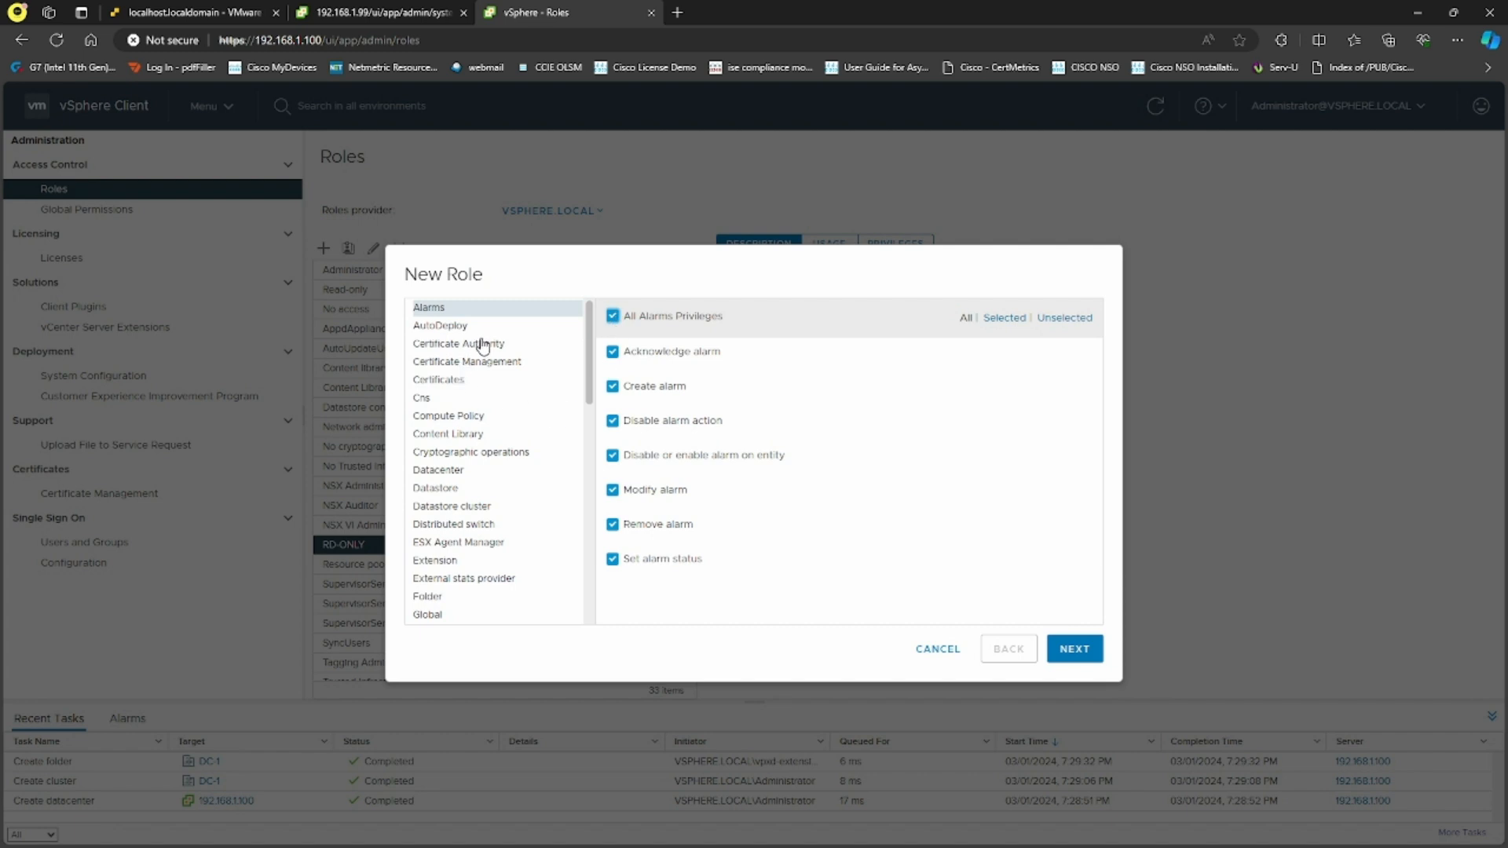
left_click(464, 328)
left_click(612, 316)
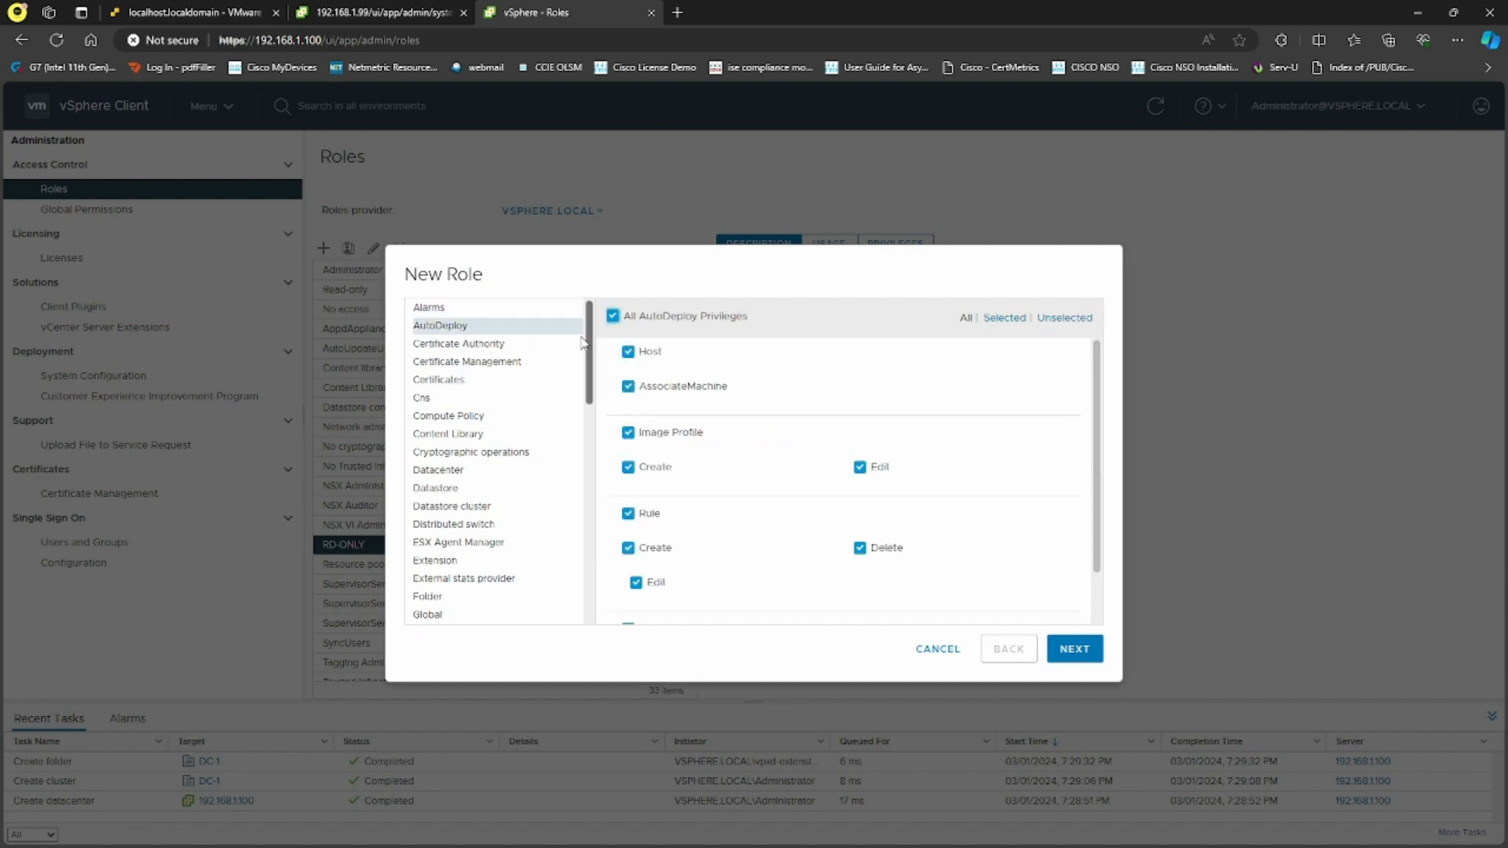
scroll(503, 404, "down", 3)
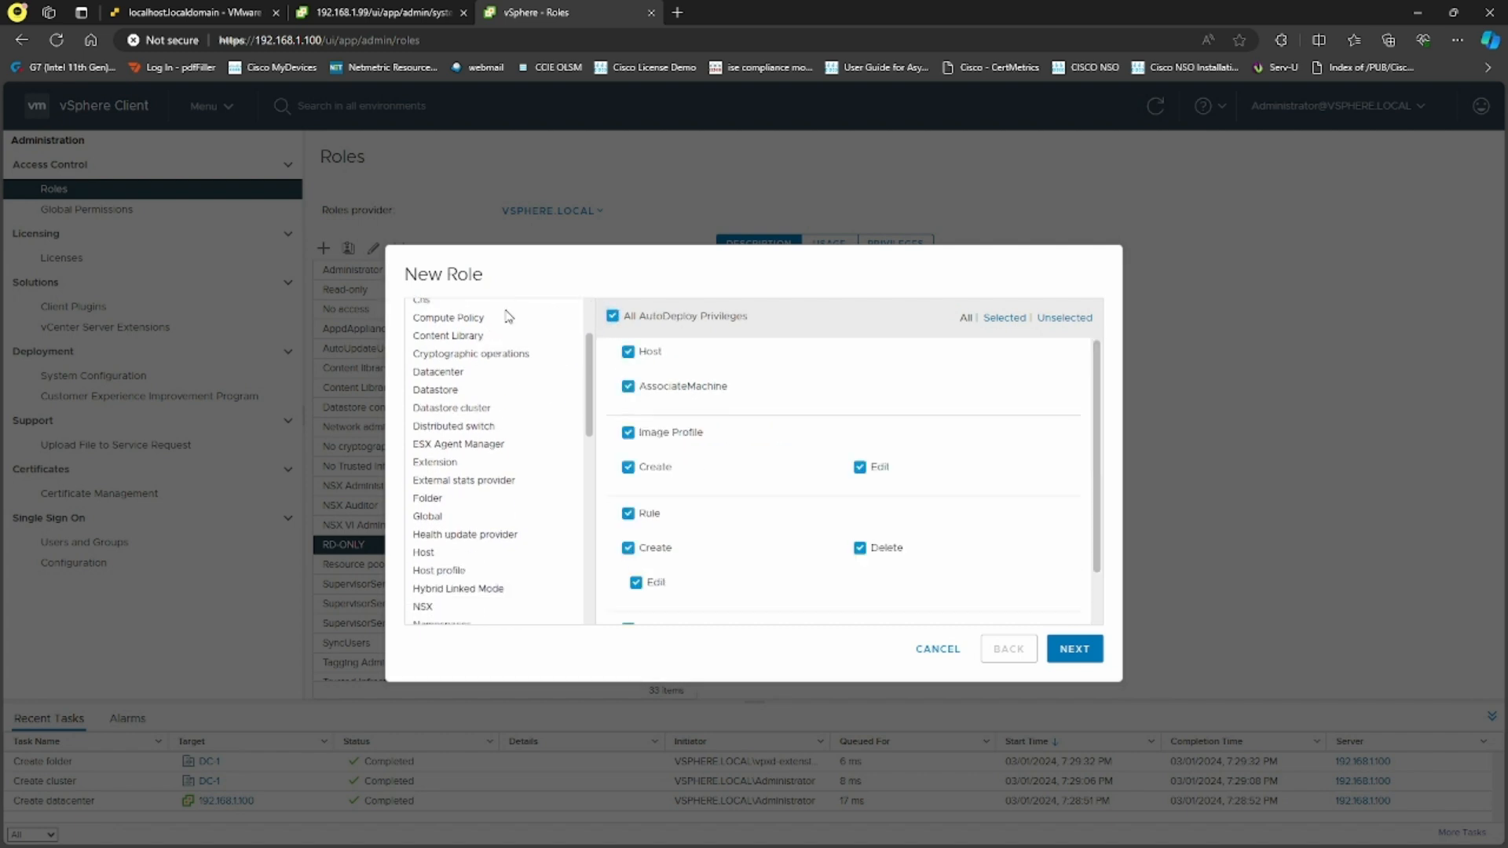
left_click(514, 319)
left_click(613, 315)
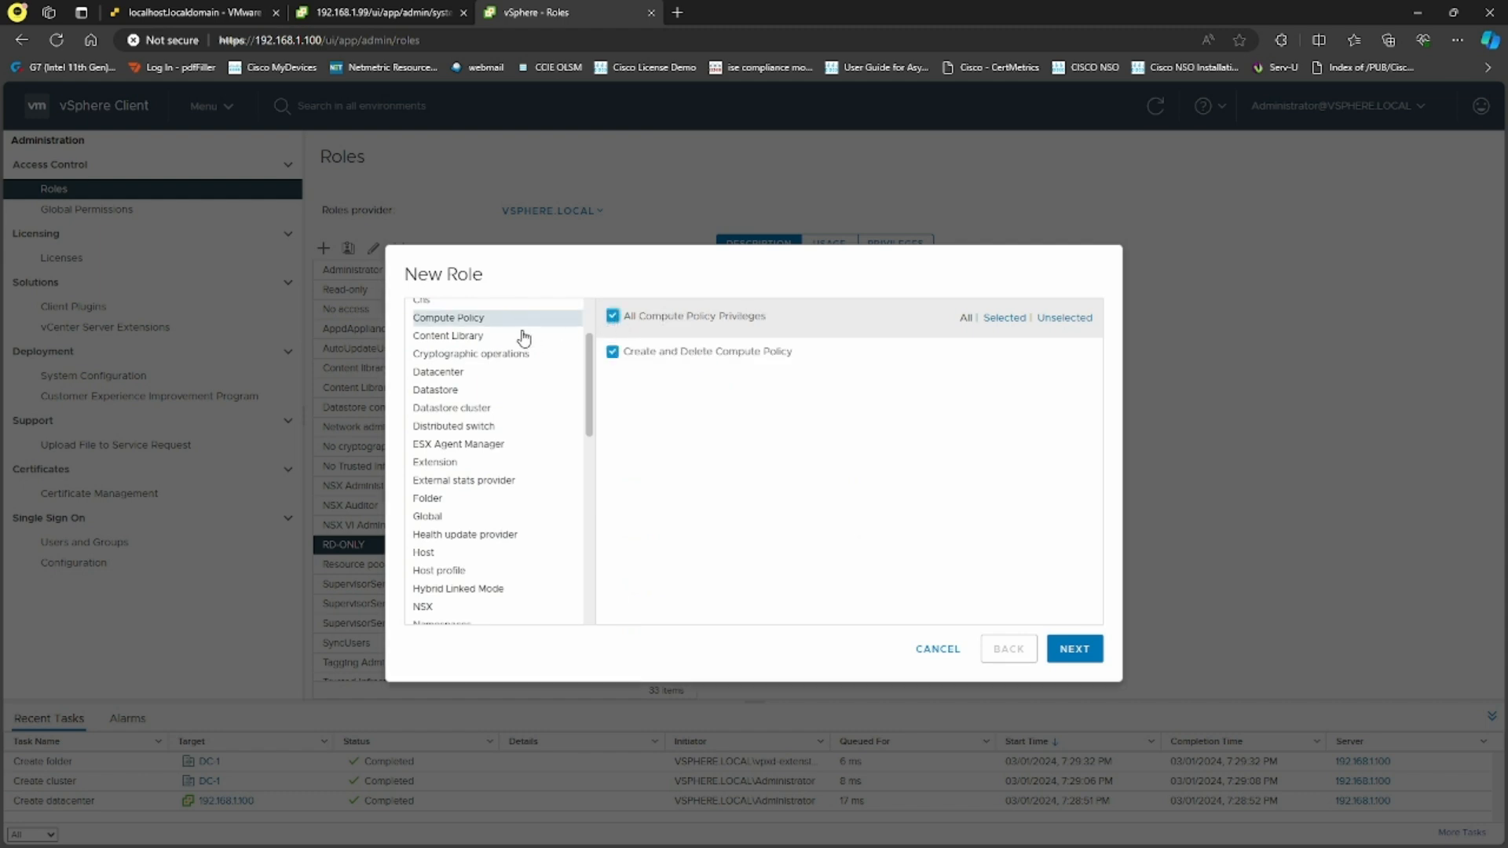
left_click(522, 336)
left_click(613, 317)
left_click(481, 373)
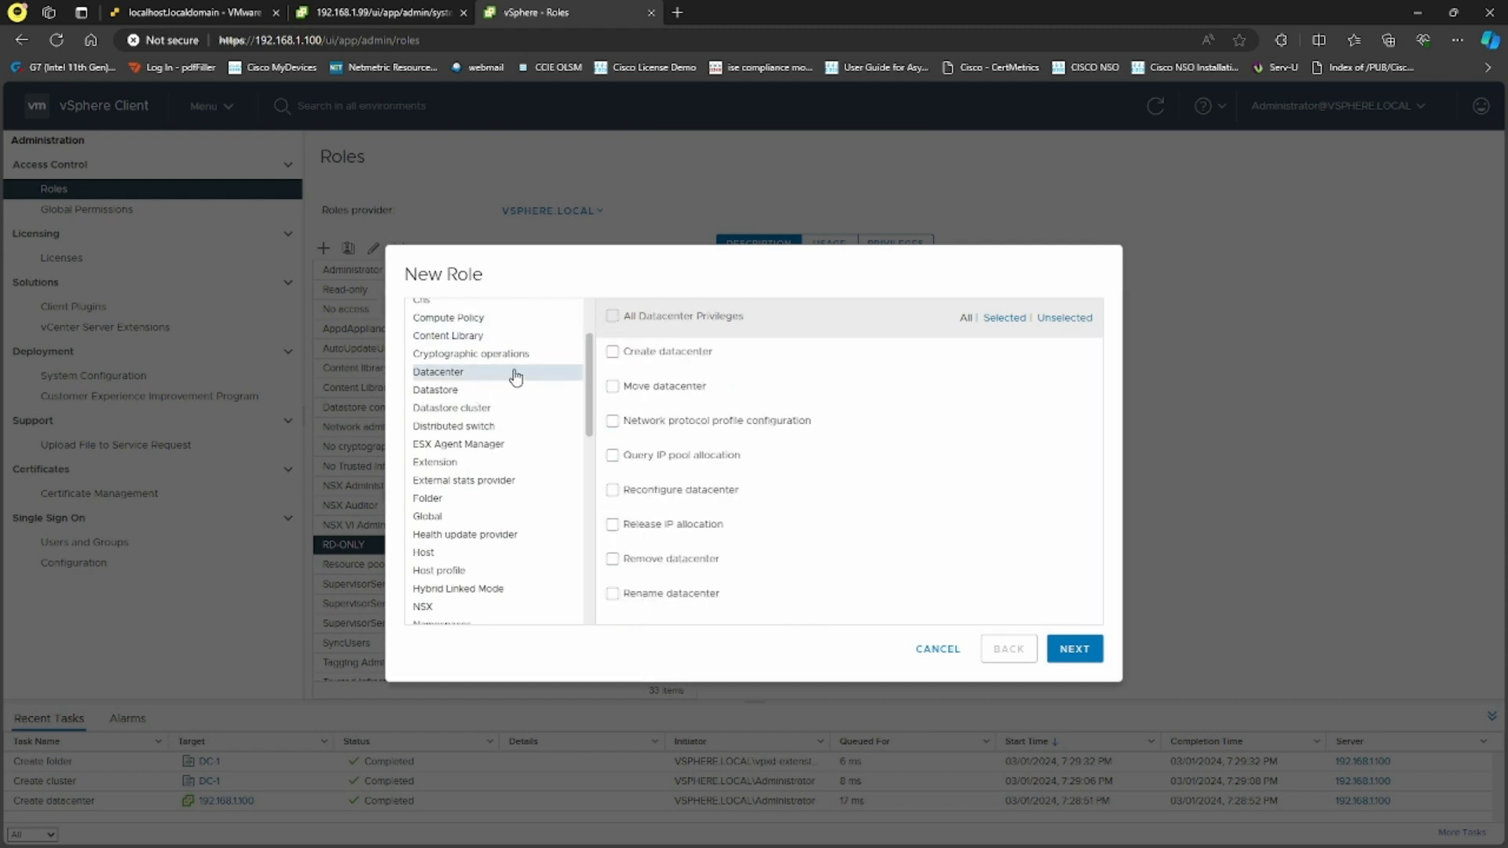
left_click(613, 316)
left_click(503, 390)
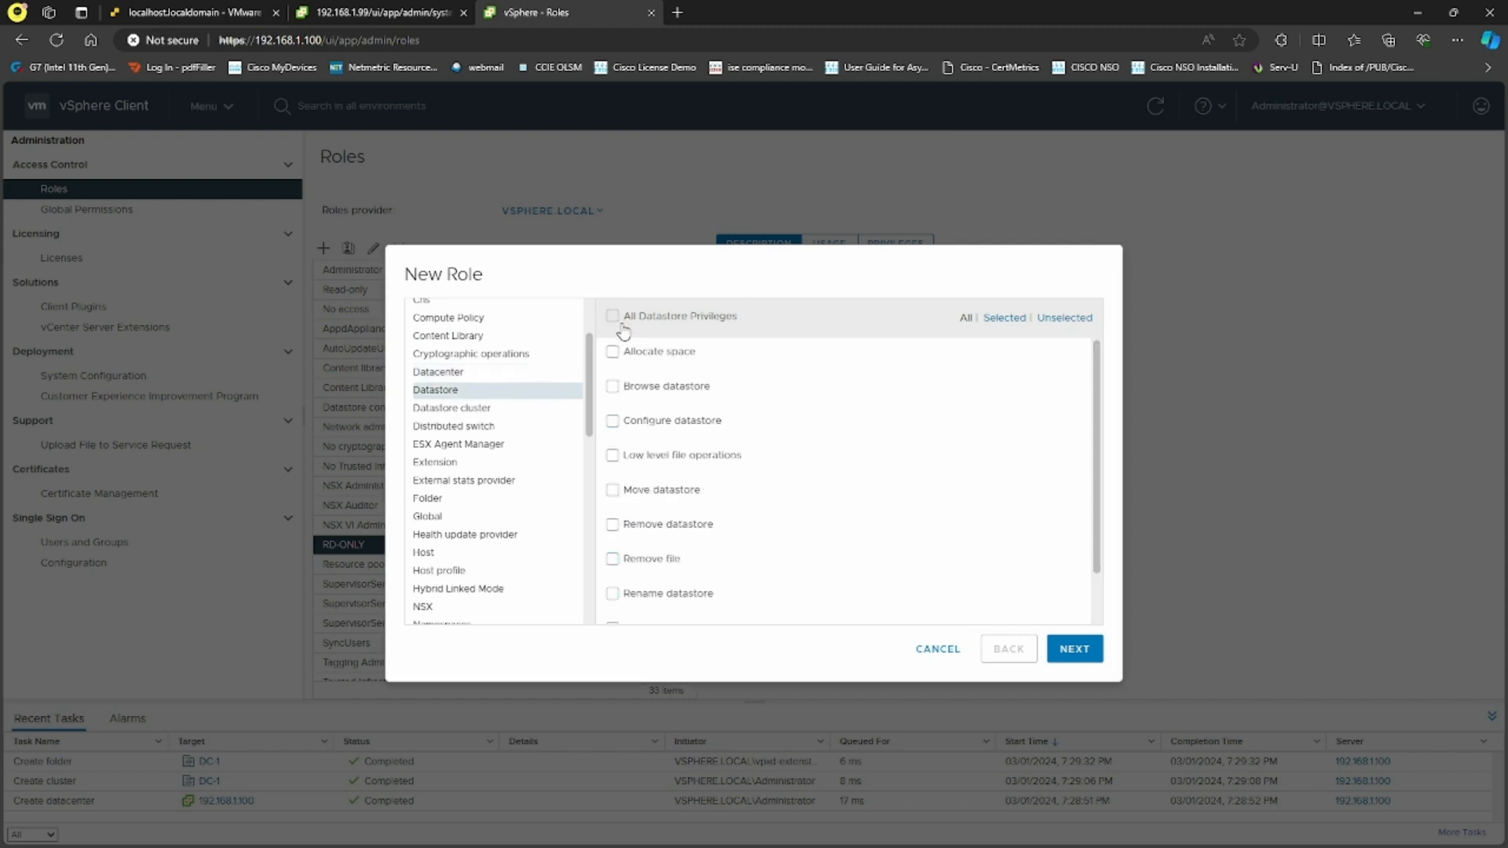
left_click(613, 317)
left_click(492, 444)
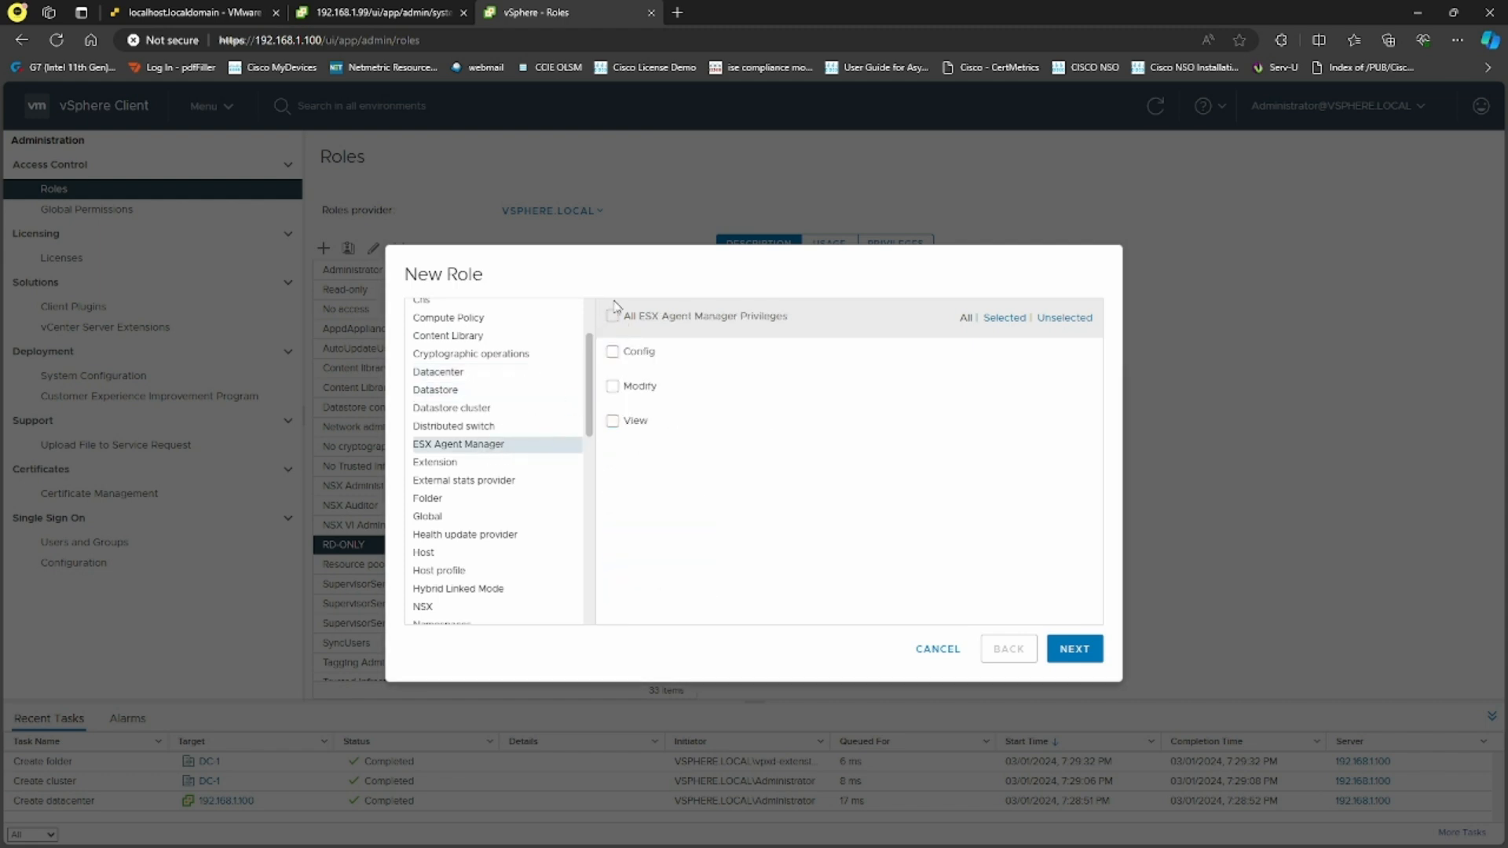
left_click(612, 317)
Add all Host and Virtual machine privileges, then name the role Custom and finish
scroll(541, 483, "down", 3)
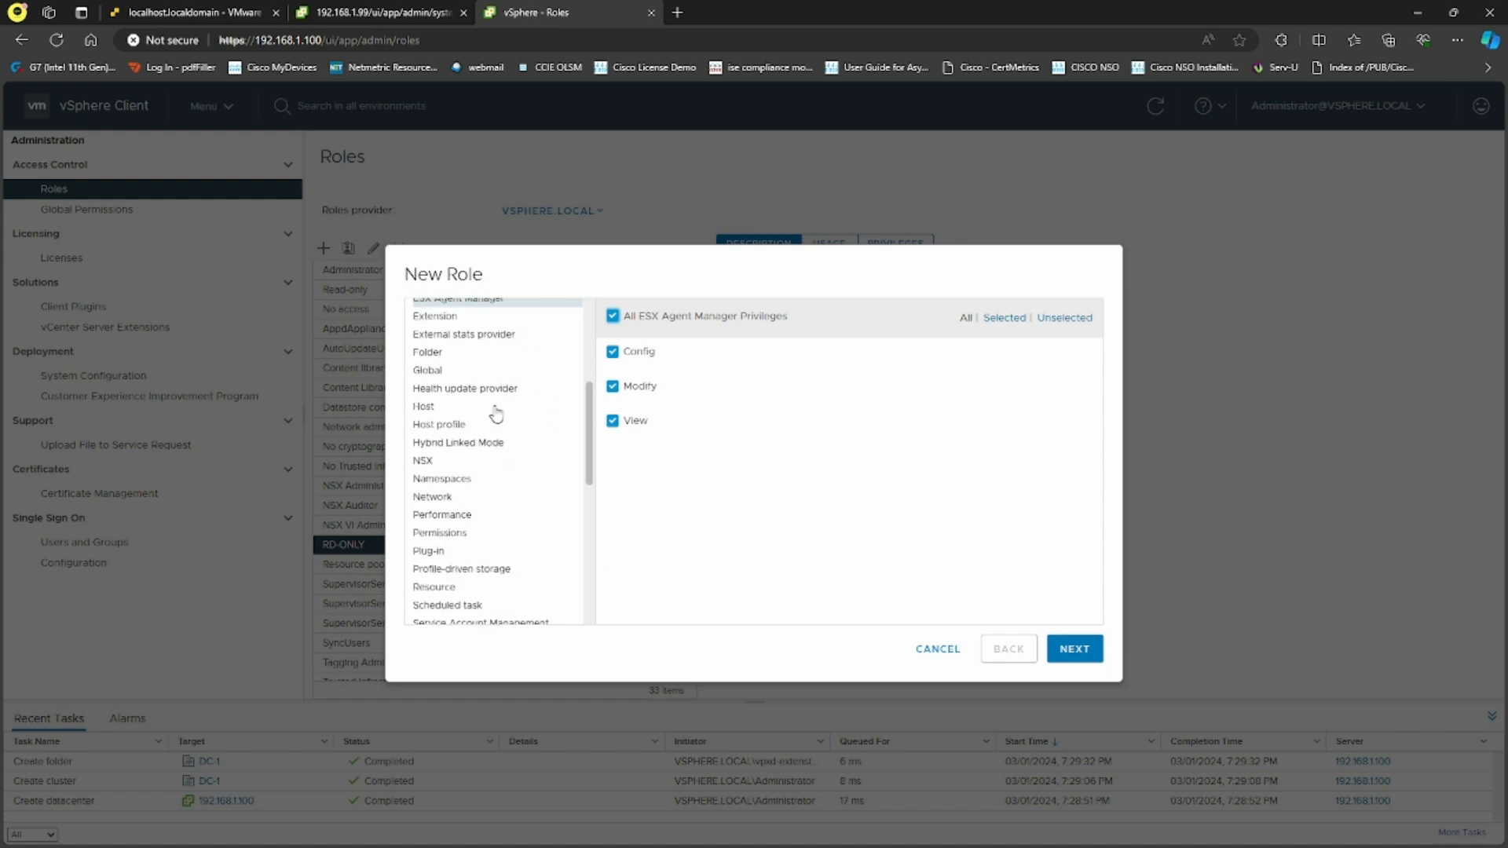
left_click(495, 408)
left_click(612, 316)
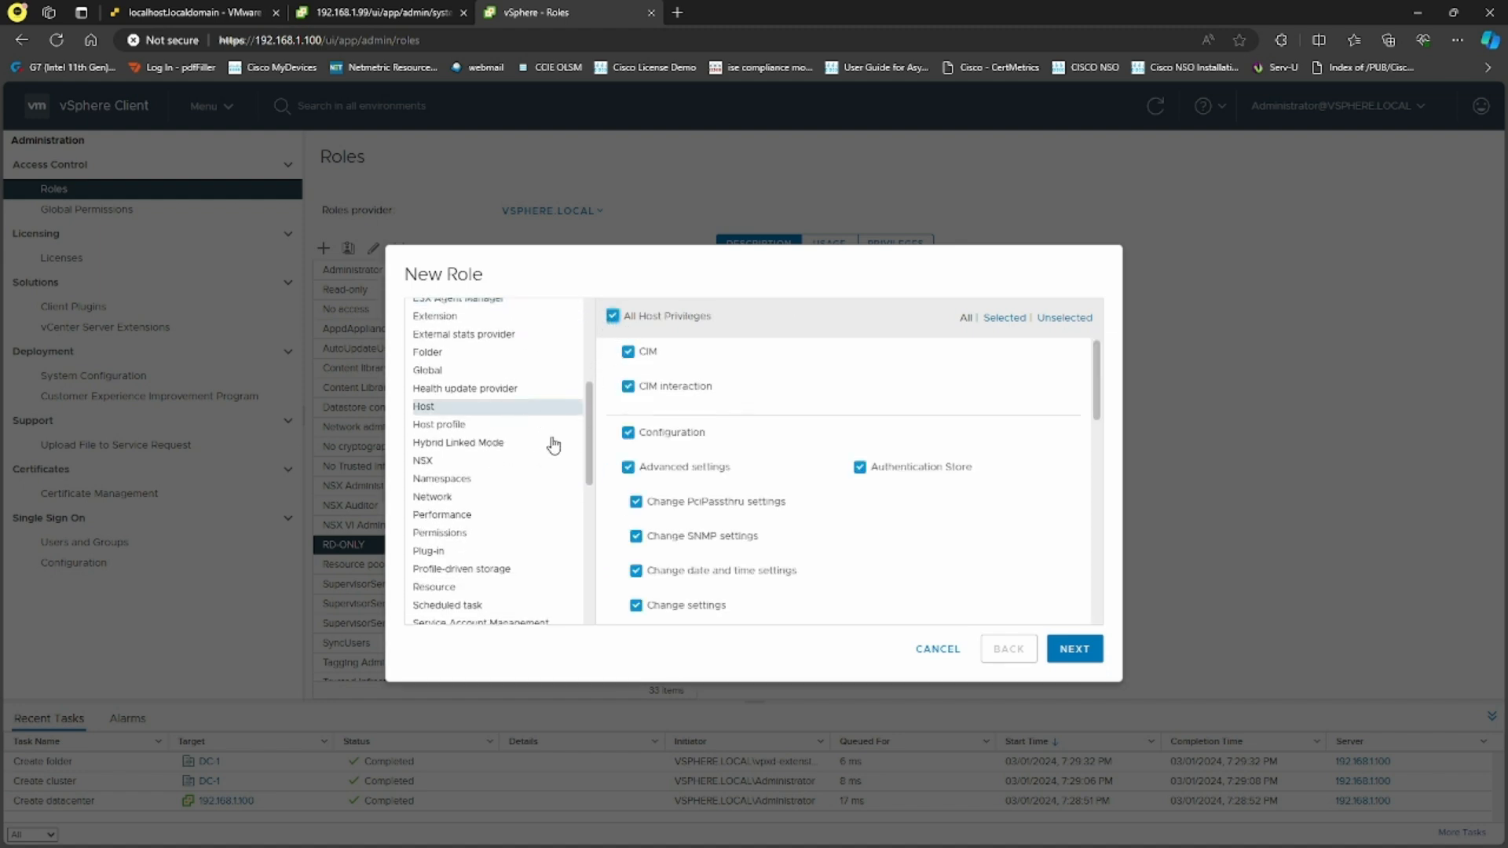
scroll(547, 446, "down", 2)
scroll(548, 446, "down", 5)
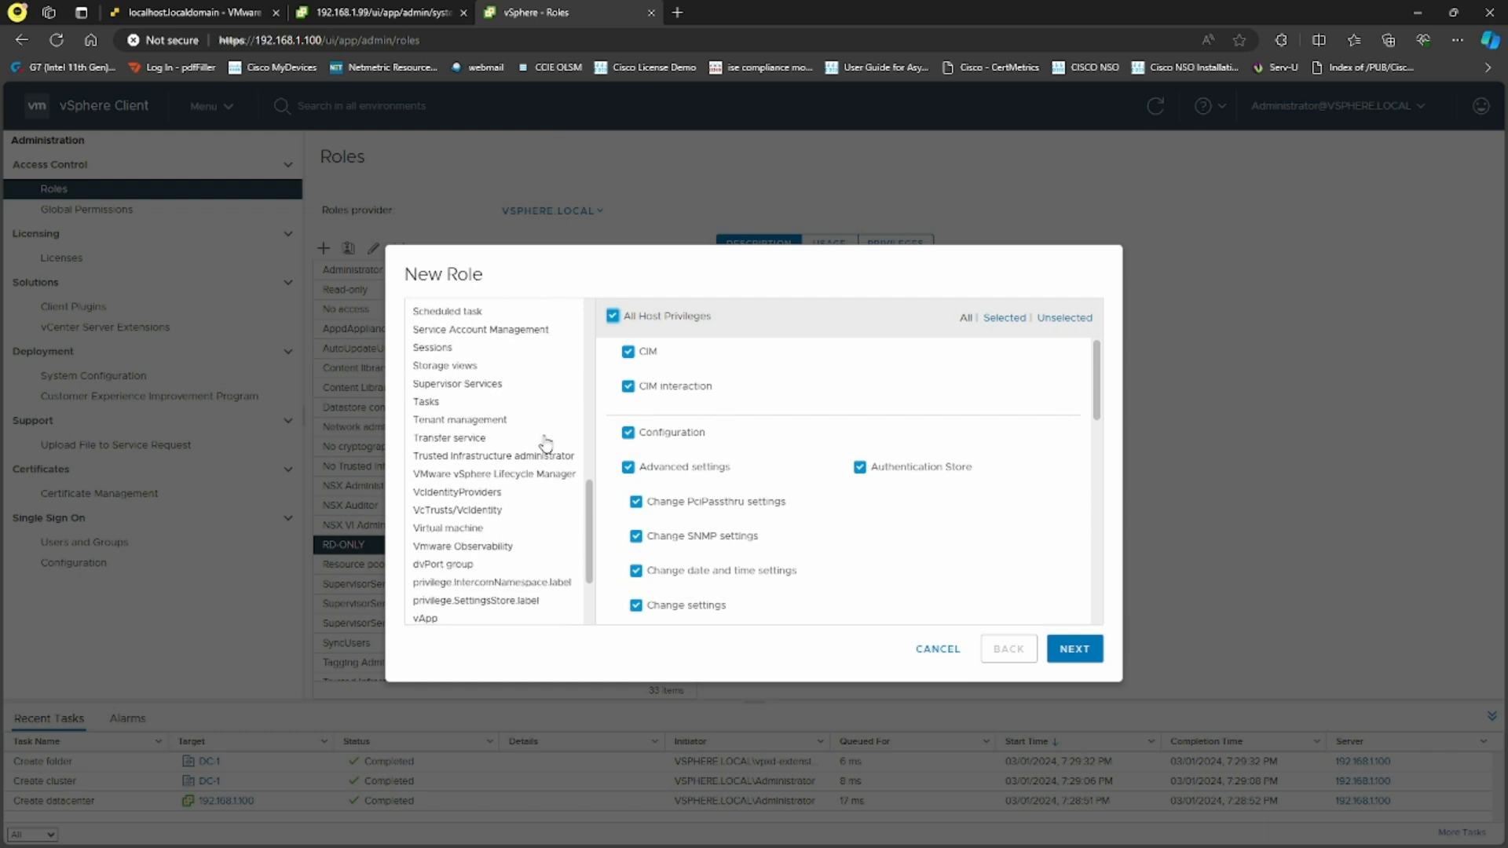
left_click(500, 417)
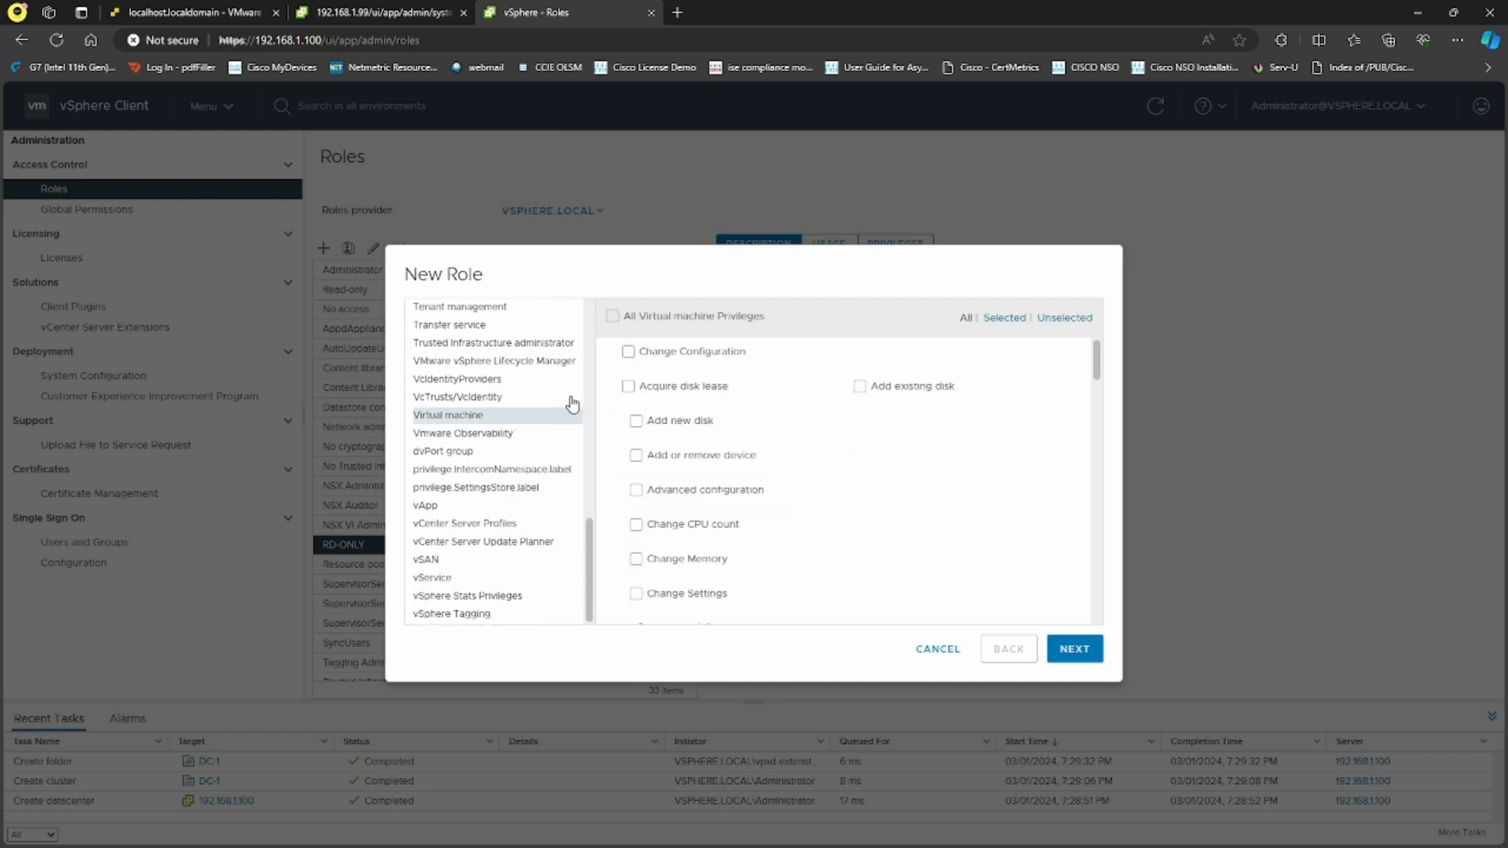
left_click(613, 316)
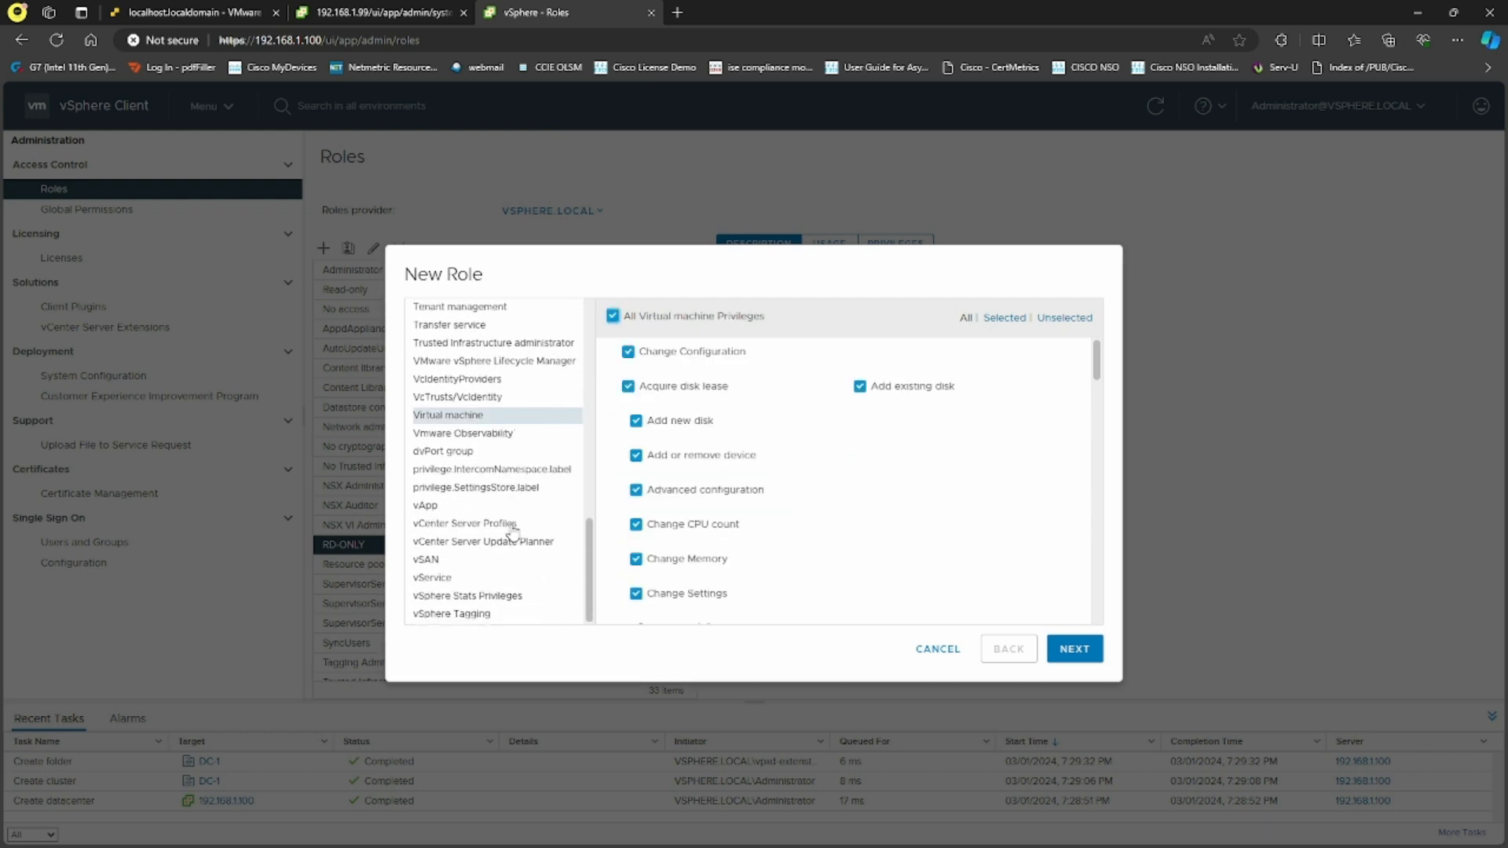
left_click(1076, 649)
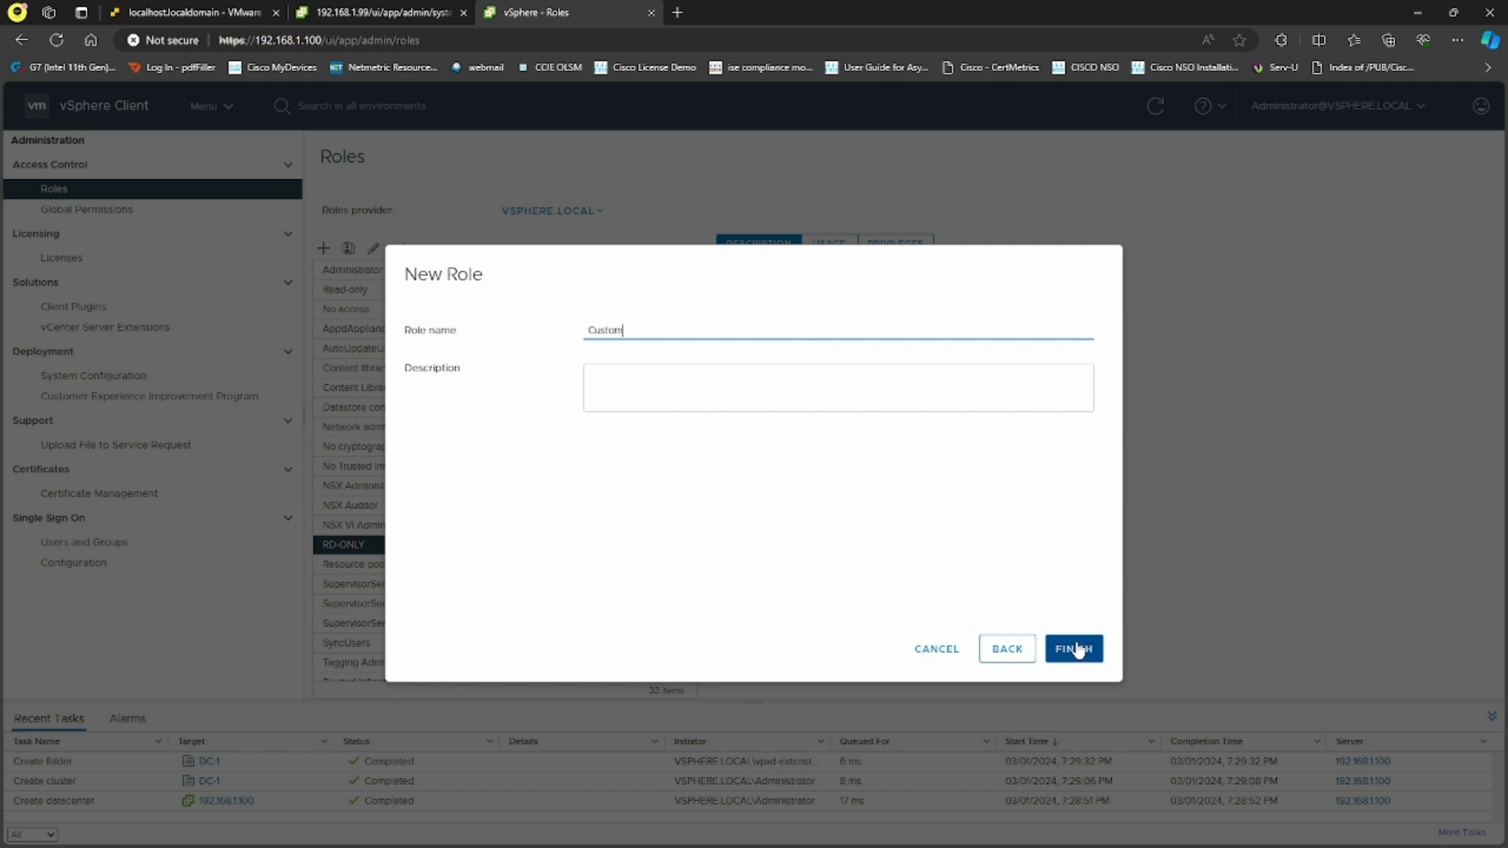
left_click(1078, 652)
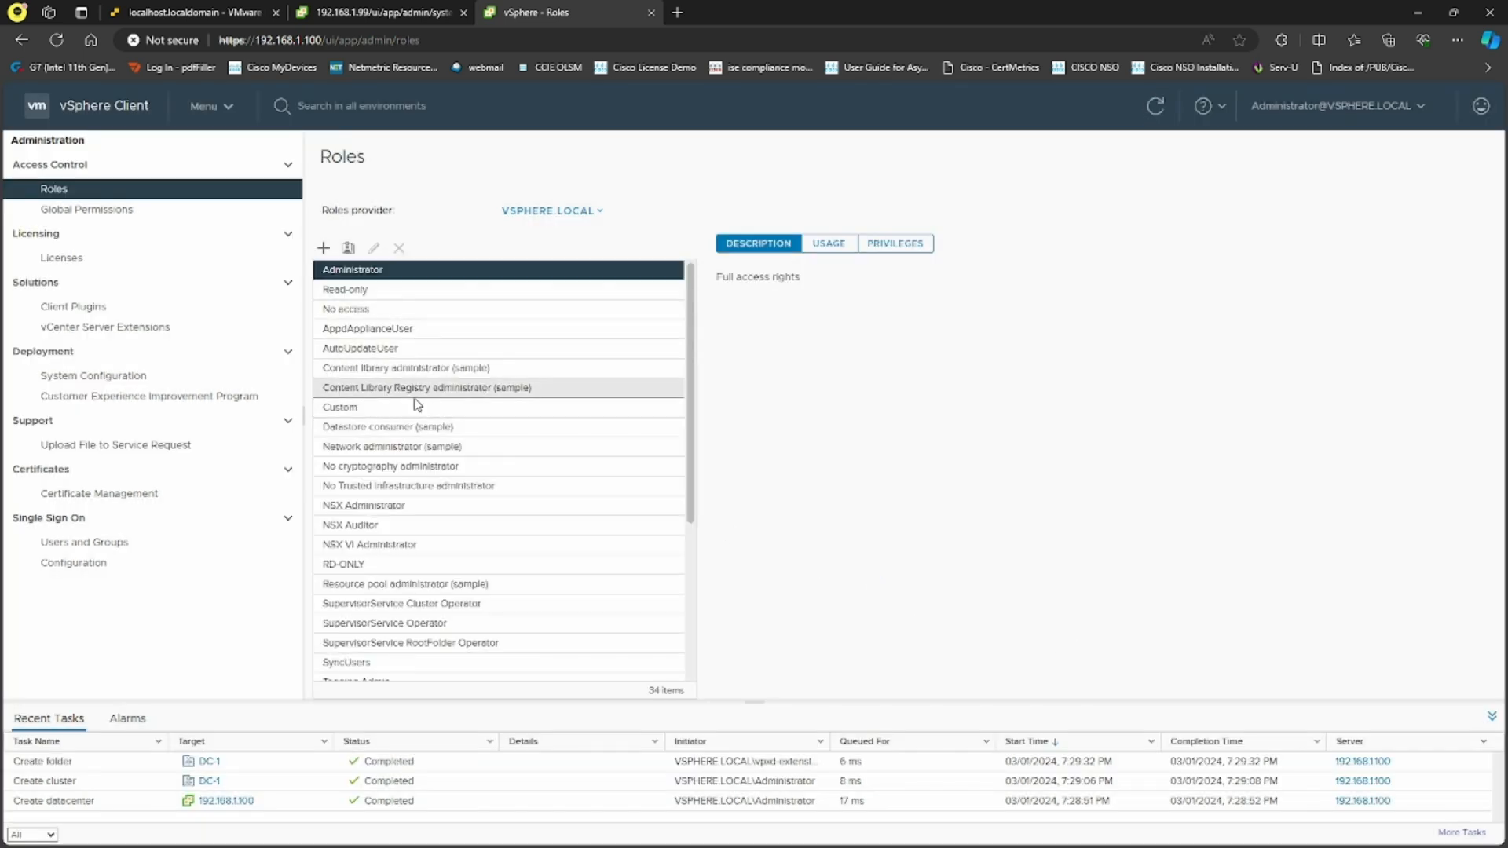
left_click(414, 409)
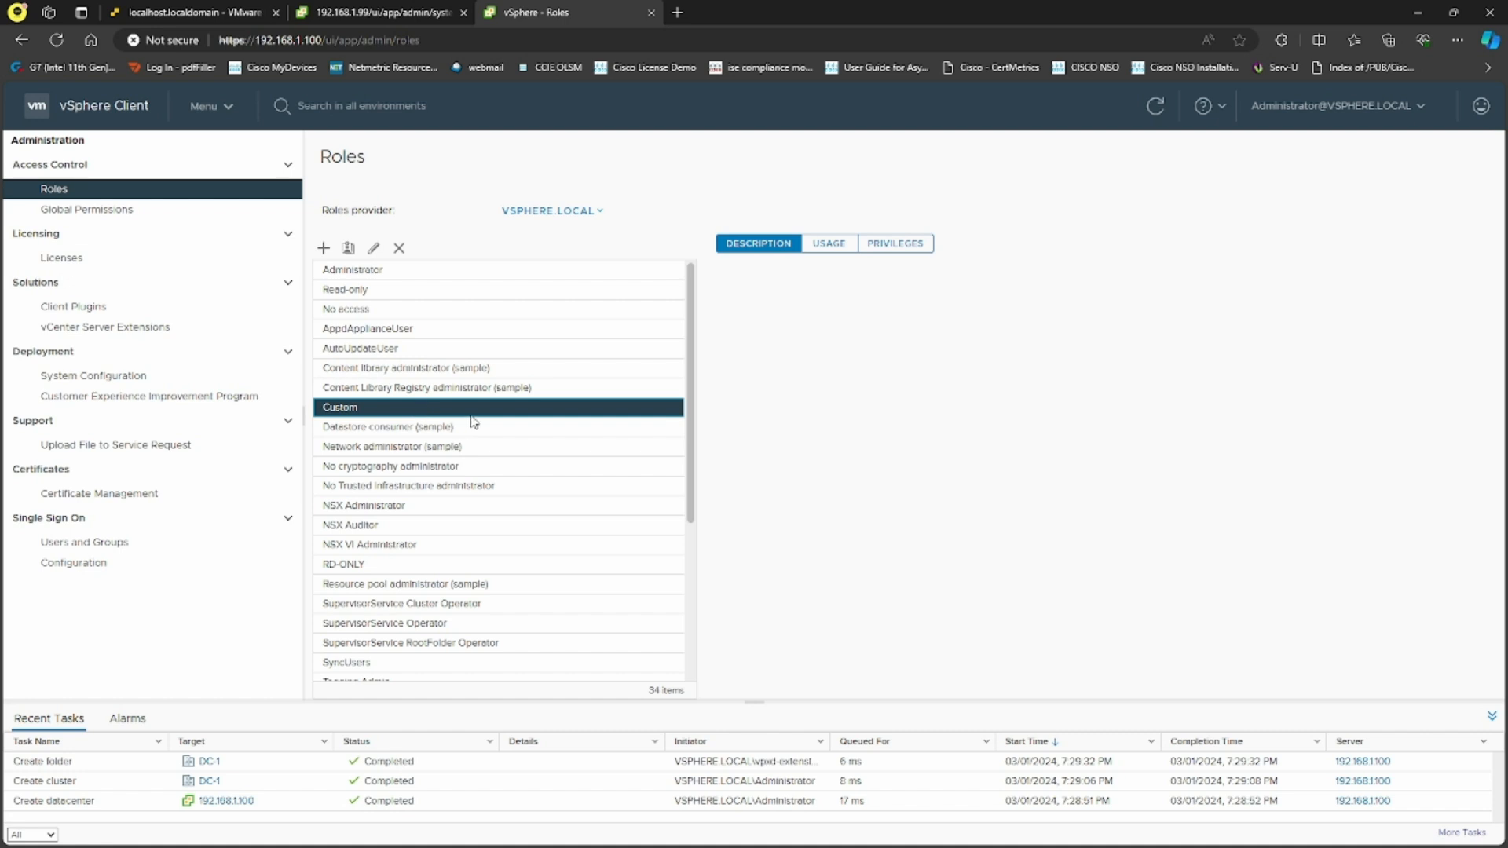
Return from Licenses to the Users and Groups list, select user1, and bring up the main navigation menu
left_click(151, 262)
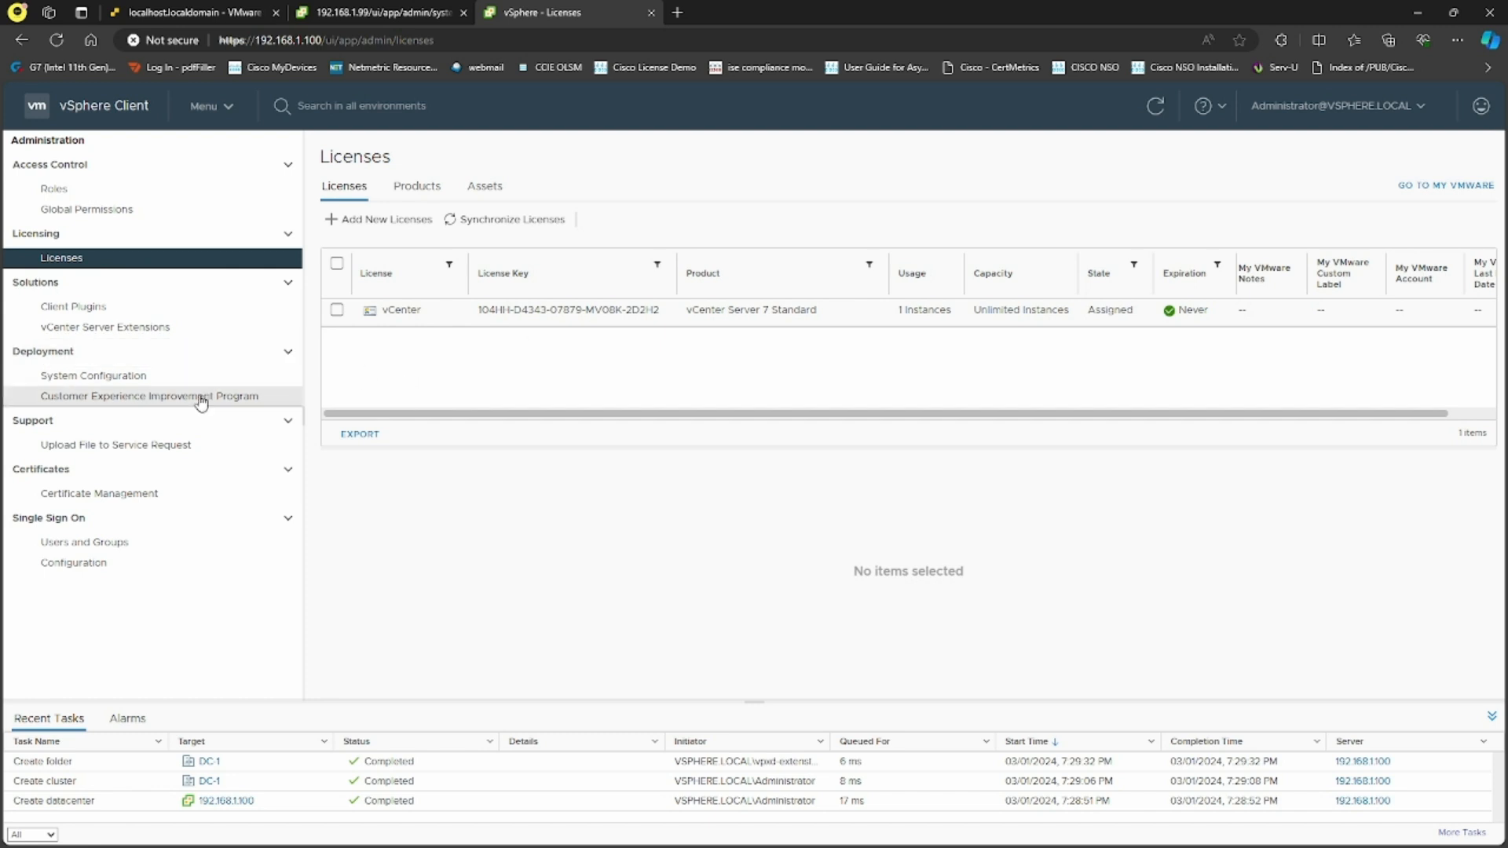
left_click(140, 543)
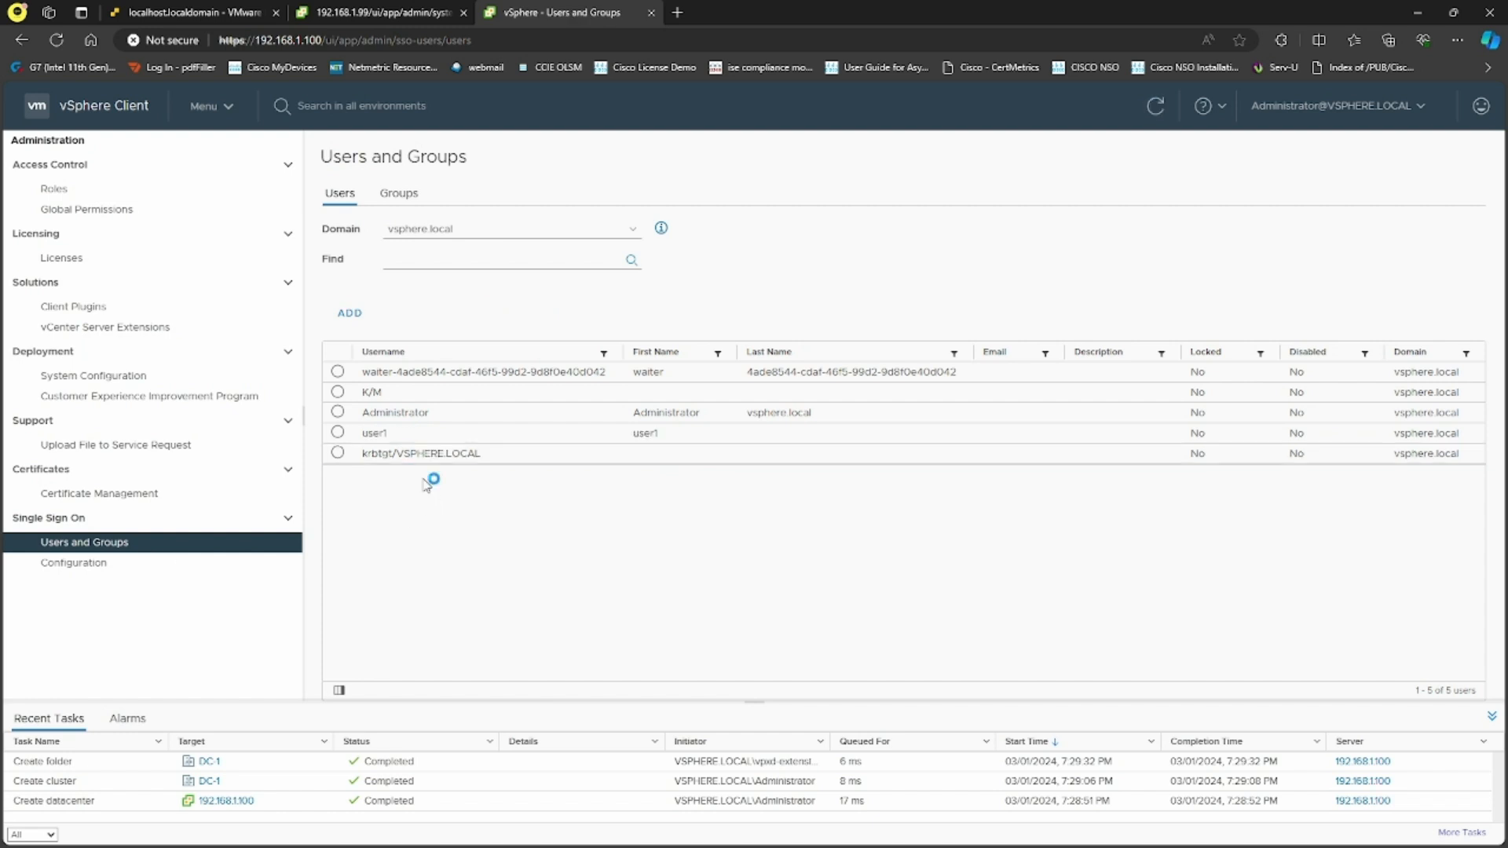
left_click(338, 432)
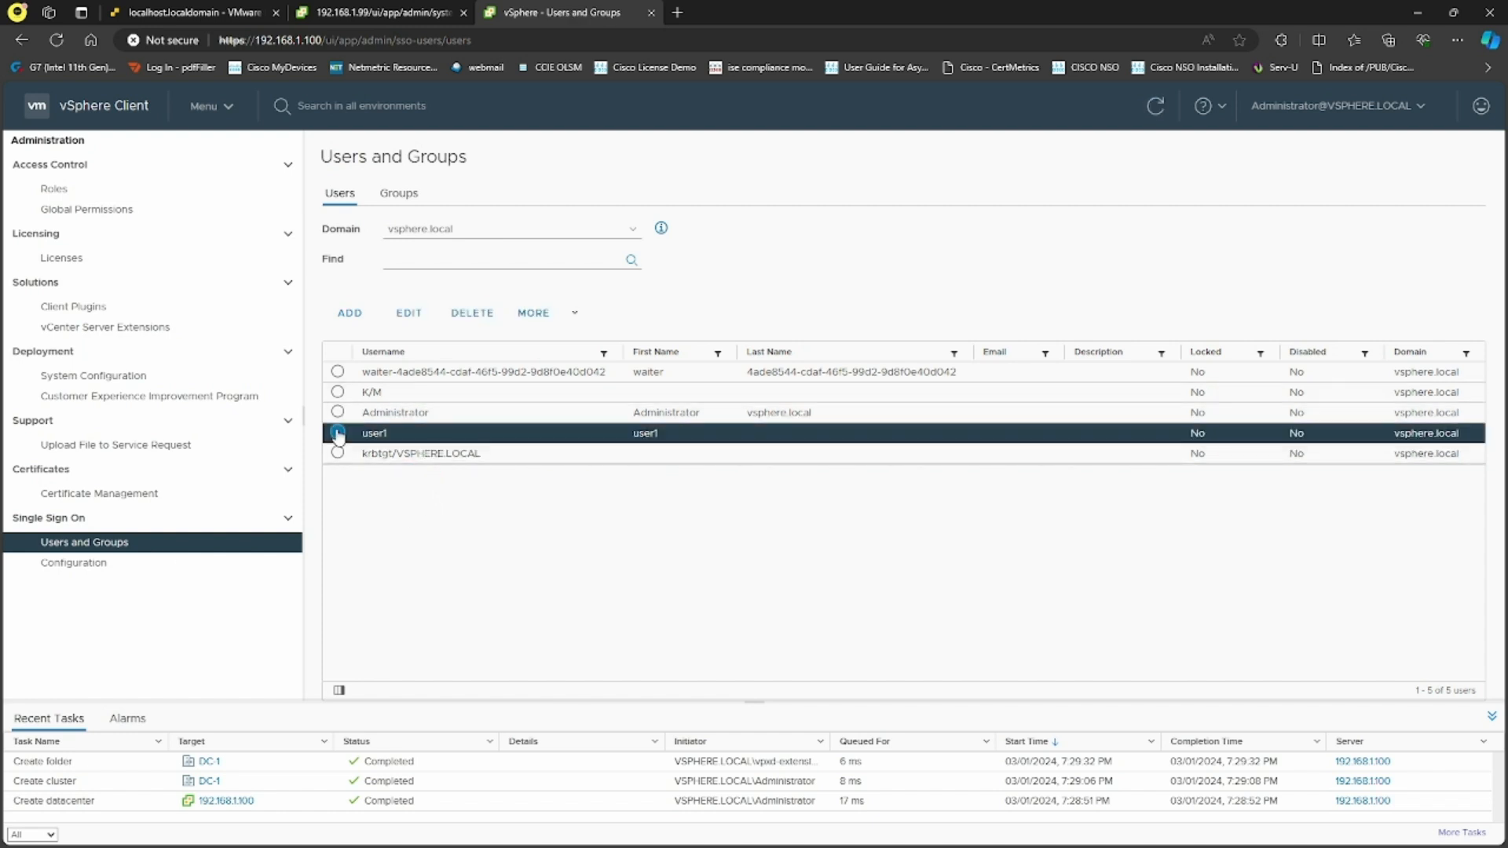
right_click(438, 431)
left_click(357, 546)
left_click(222, 109)
In Hosts and Clusters, start adding host 192.168.1.34 to CLU-1 with user root and its password
left_click(248, 202)
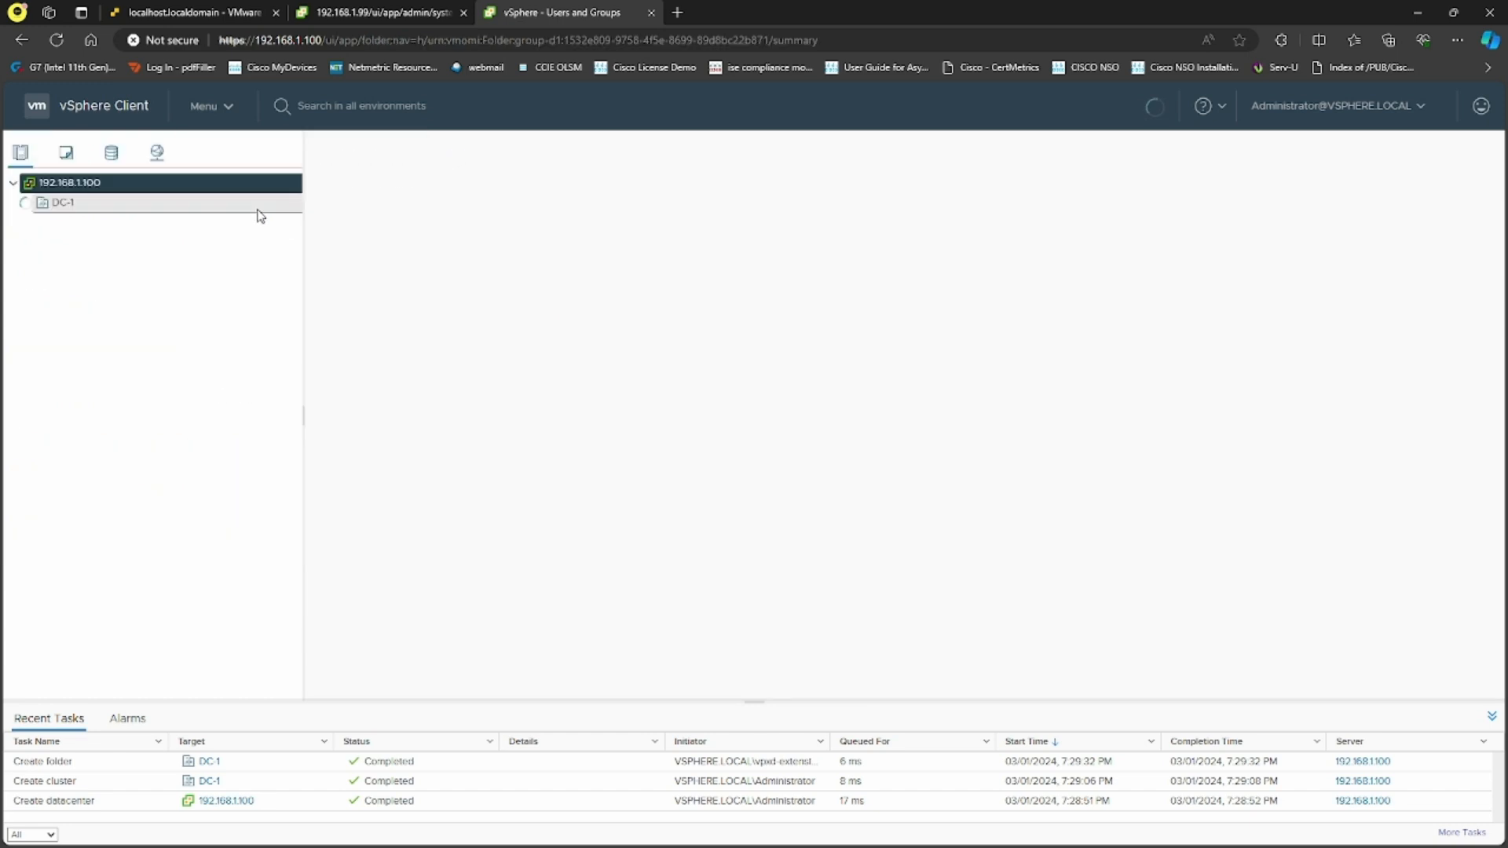
right_click(91, 225)
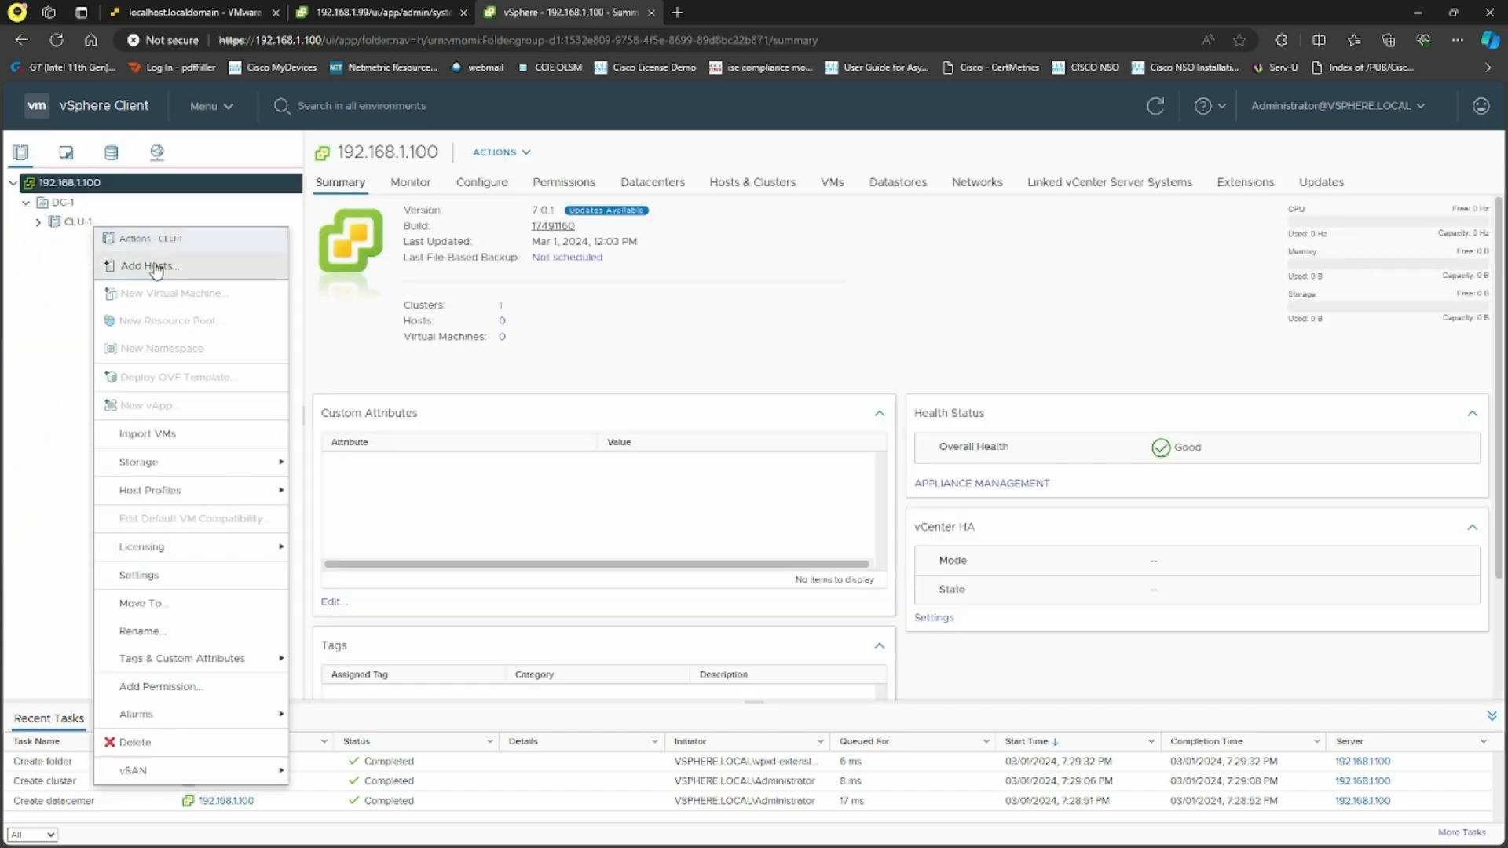
left_click(153, 267)
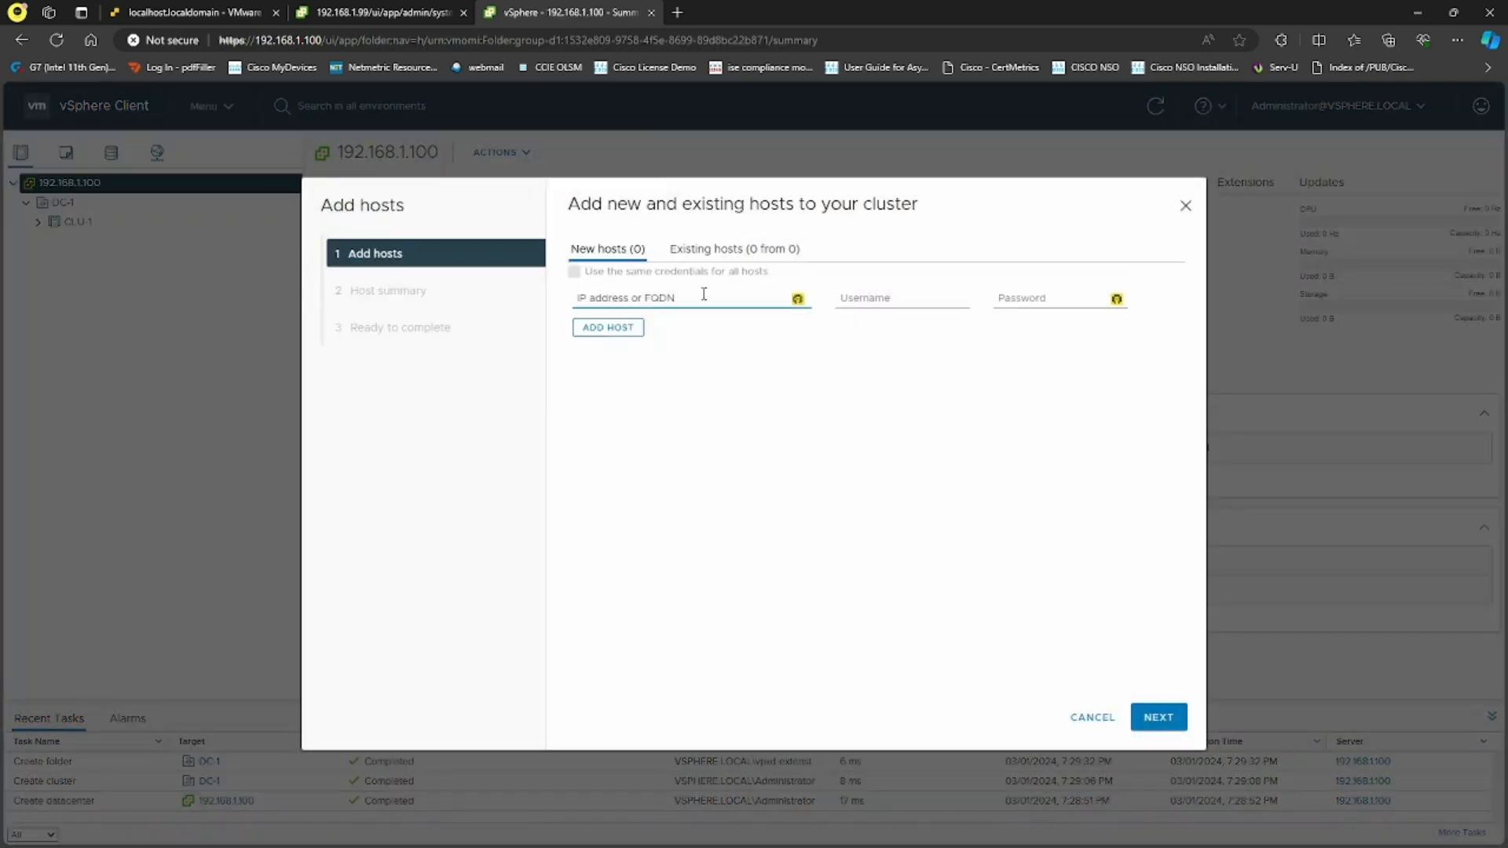
type("192.168.1.34")
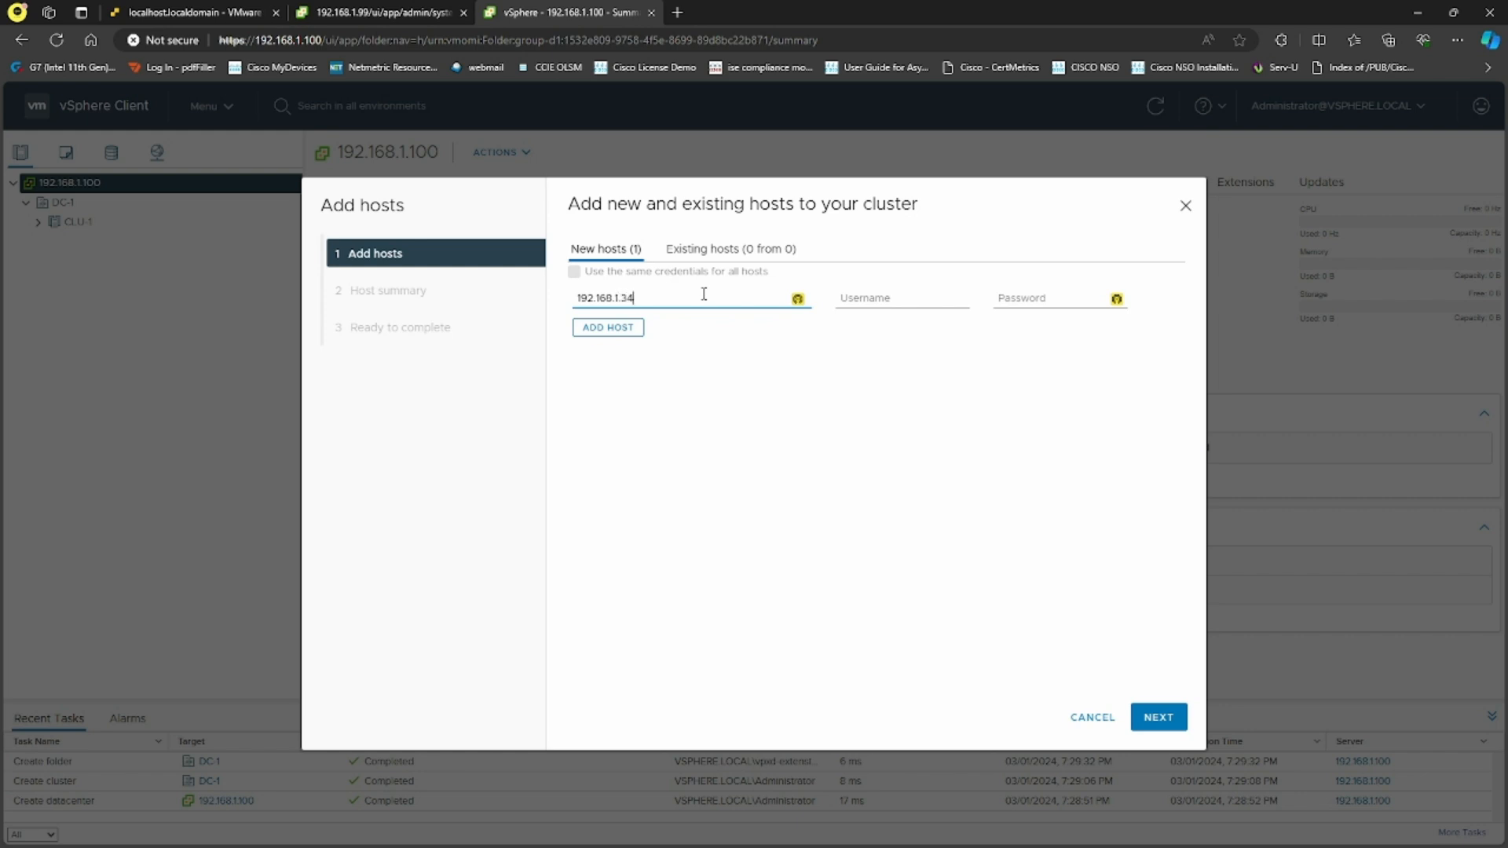
key("Tab")
type("root")
key("Tab")
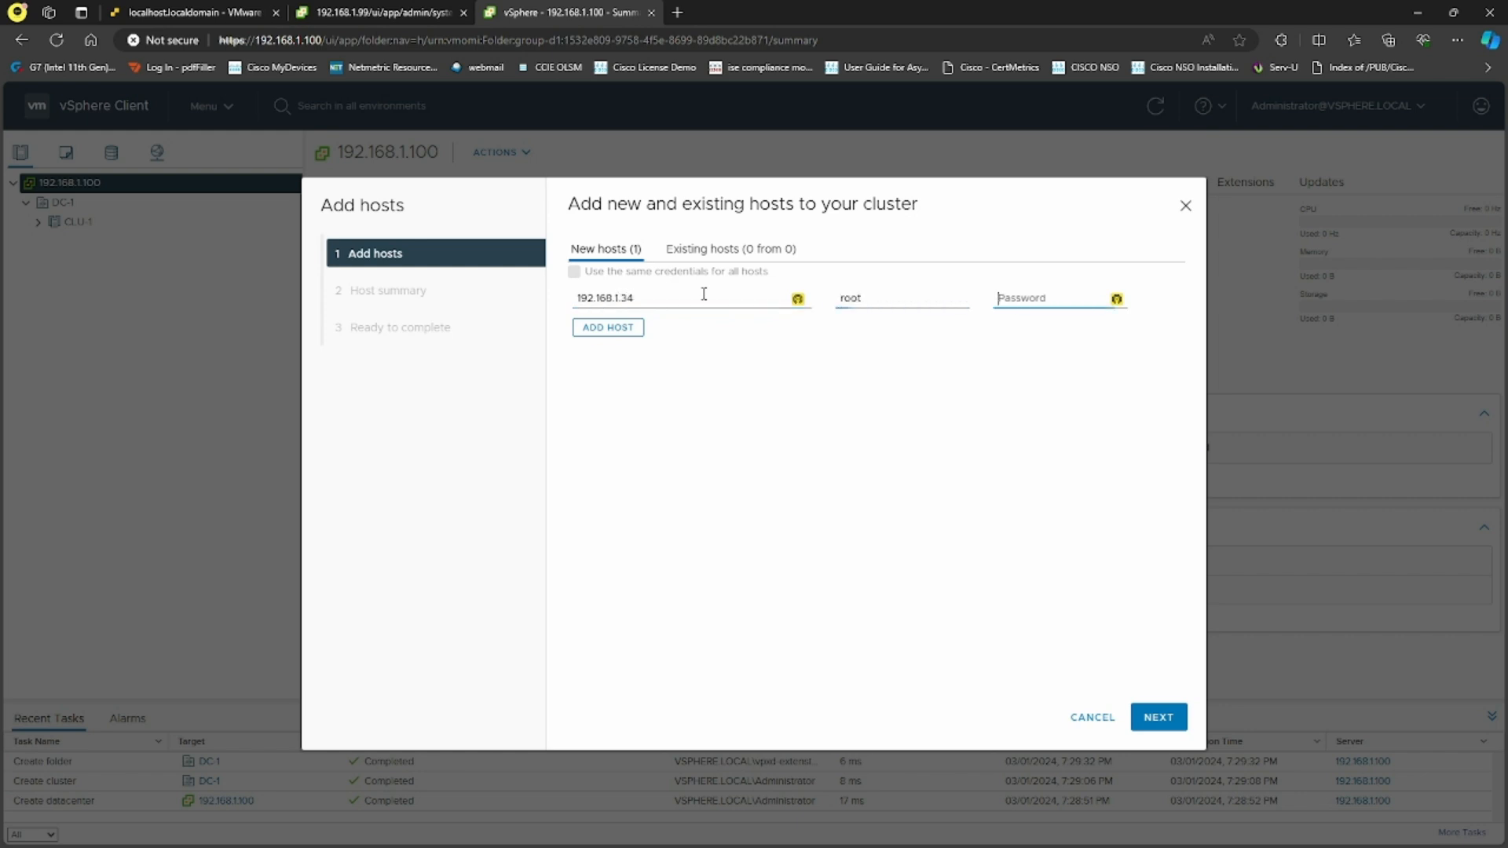
type("••••")
Trust the host's certificate thumbprint, review the warnings, and finish adding it to CLU-1
left_click(1148, 717)
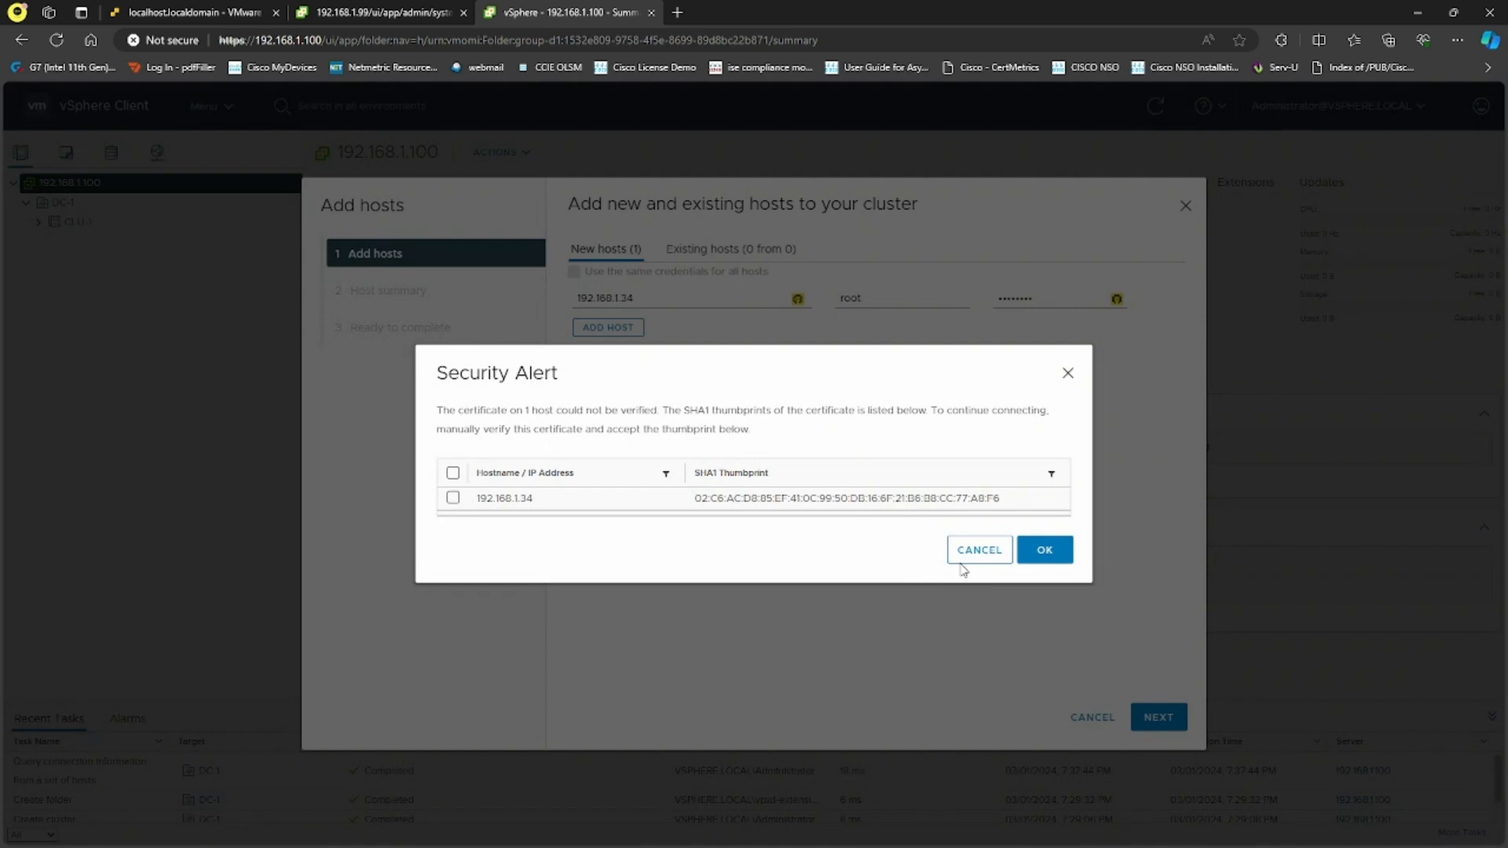
left_click(453, 486)
left_click(1048, 561)
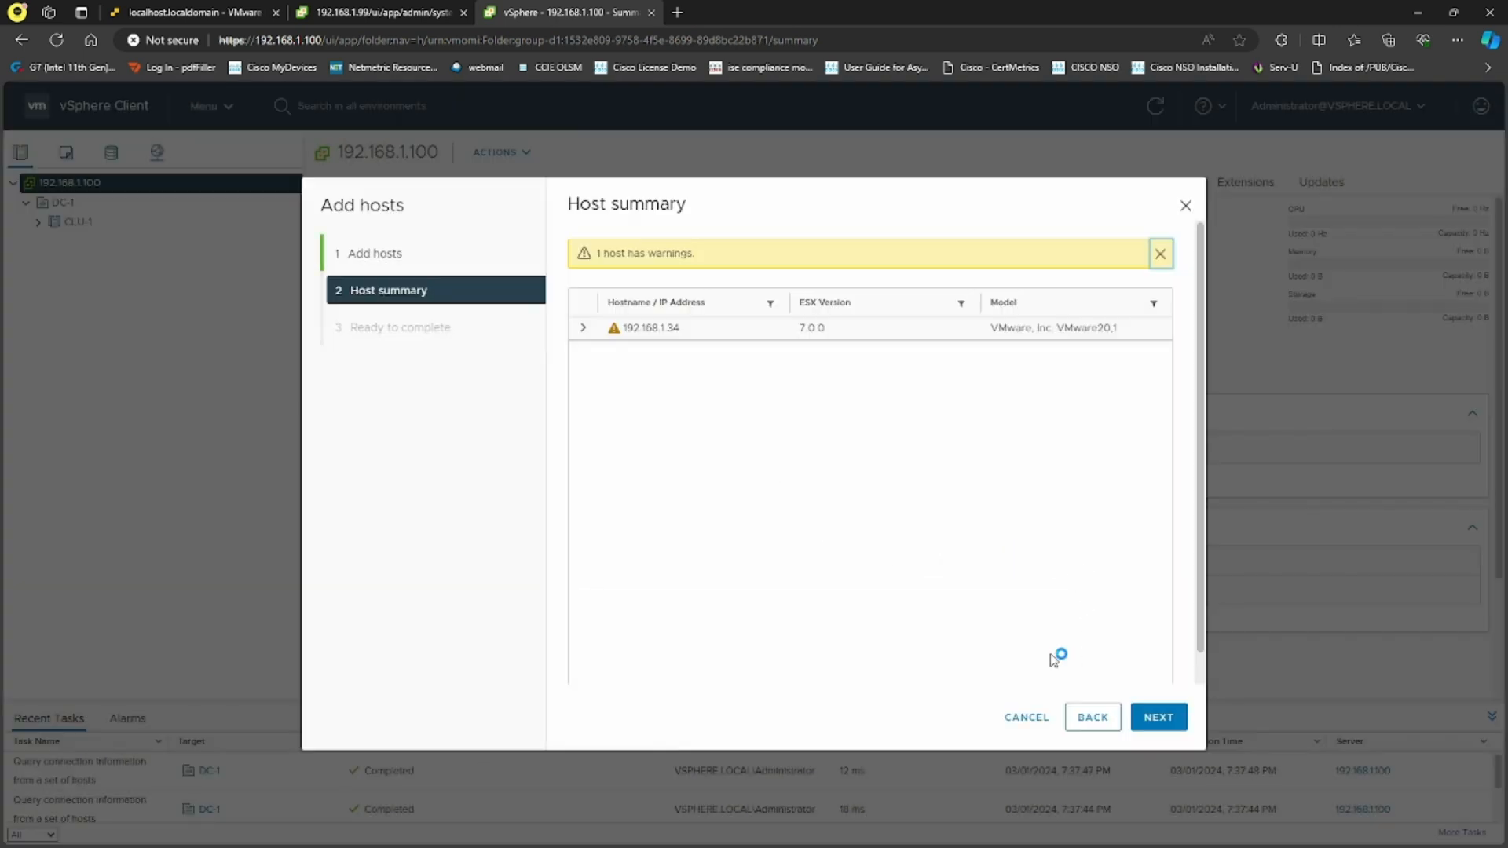
left_click(582, 328)
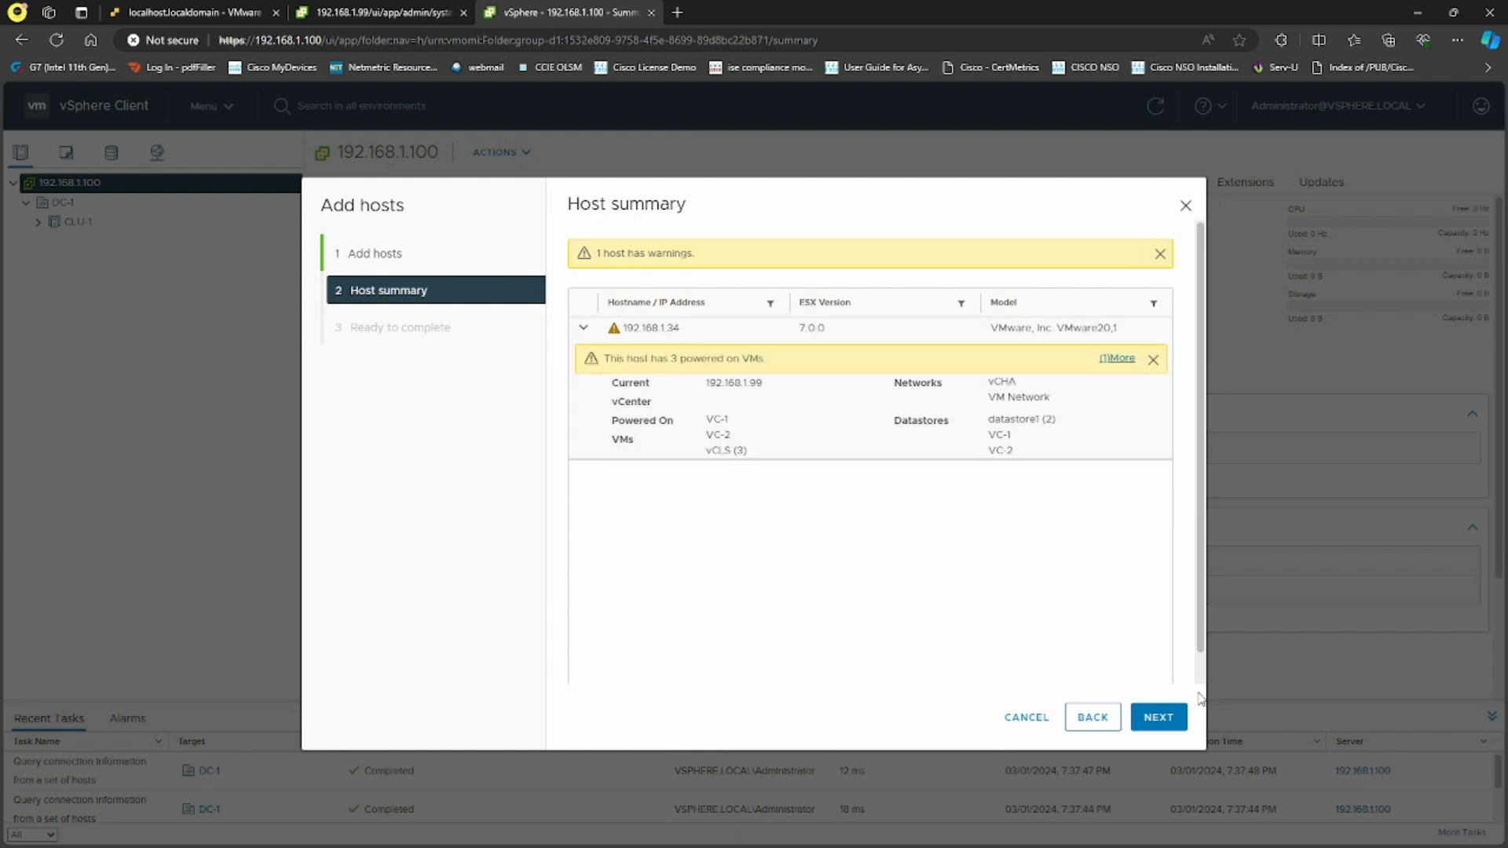
left_click(1159, 717)
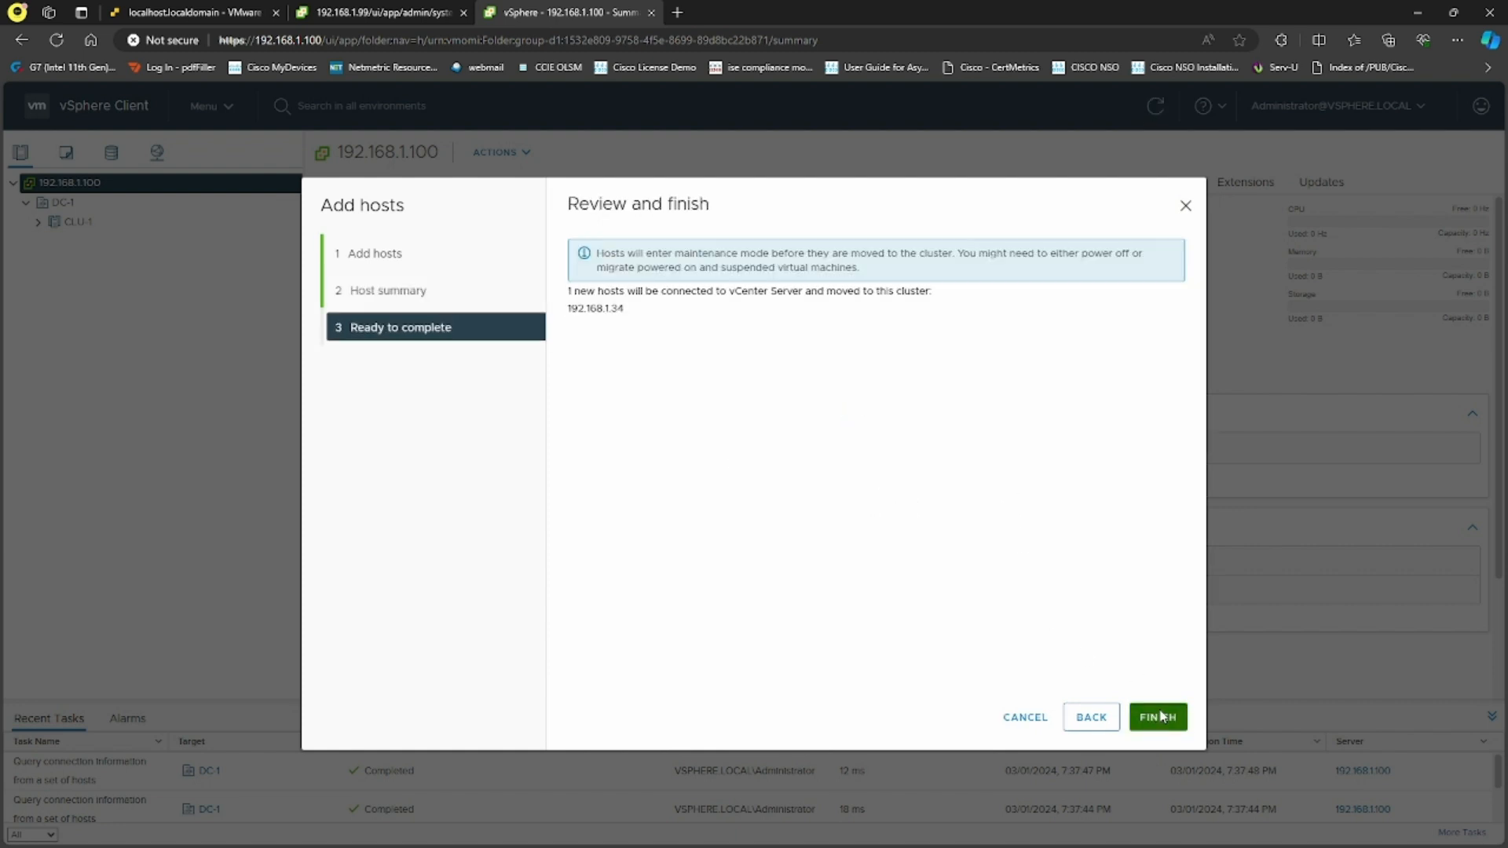
left_click(1158, 717)
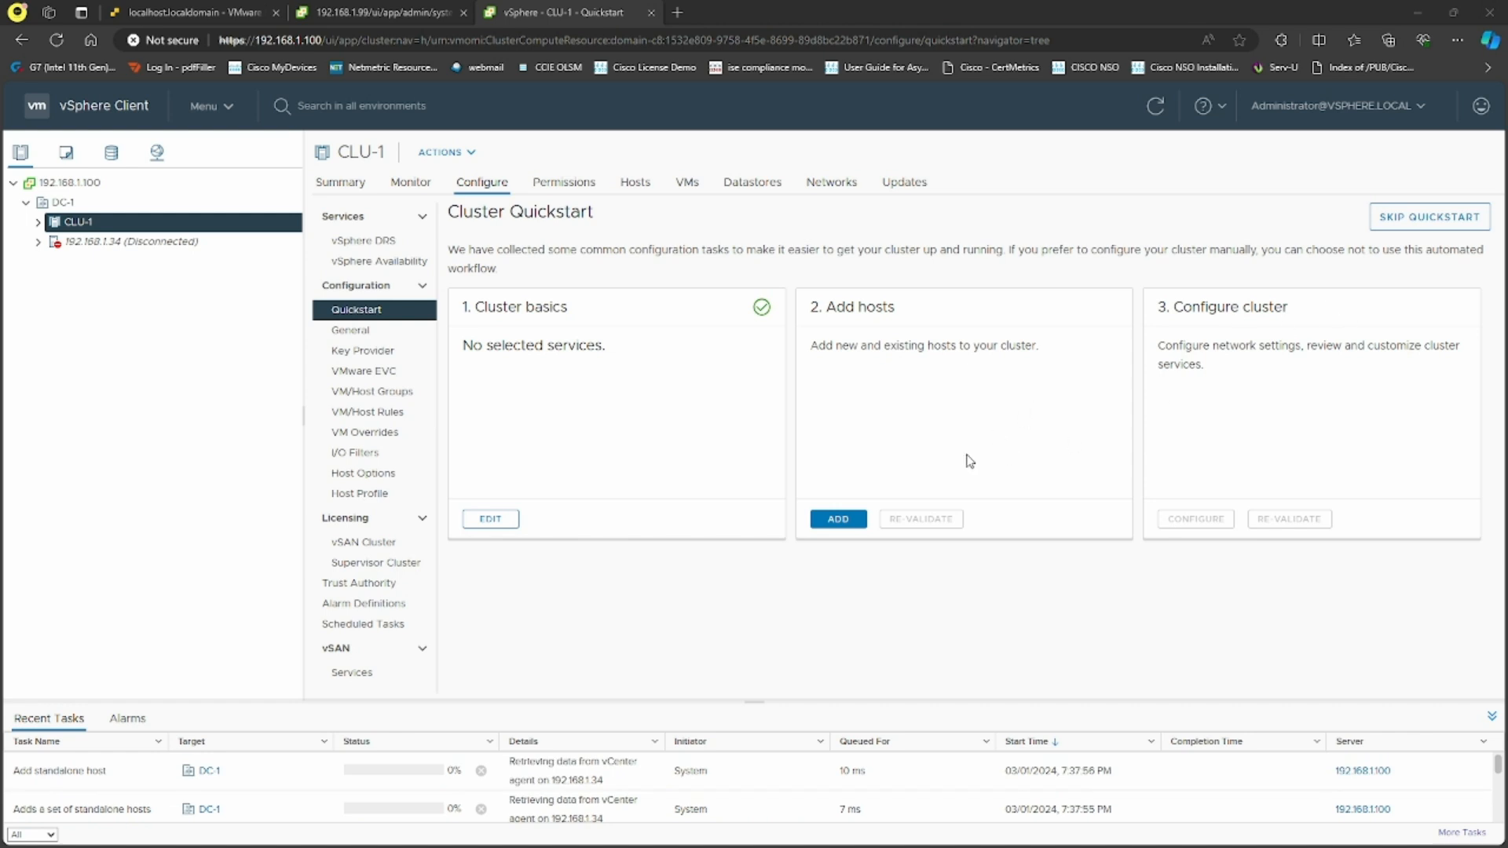
Wait on CLU-1's Quickstart until Add hosts shows complete, then begin configuring the cluster
left_click_drag(822, 353, 936, 351)
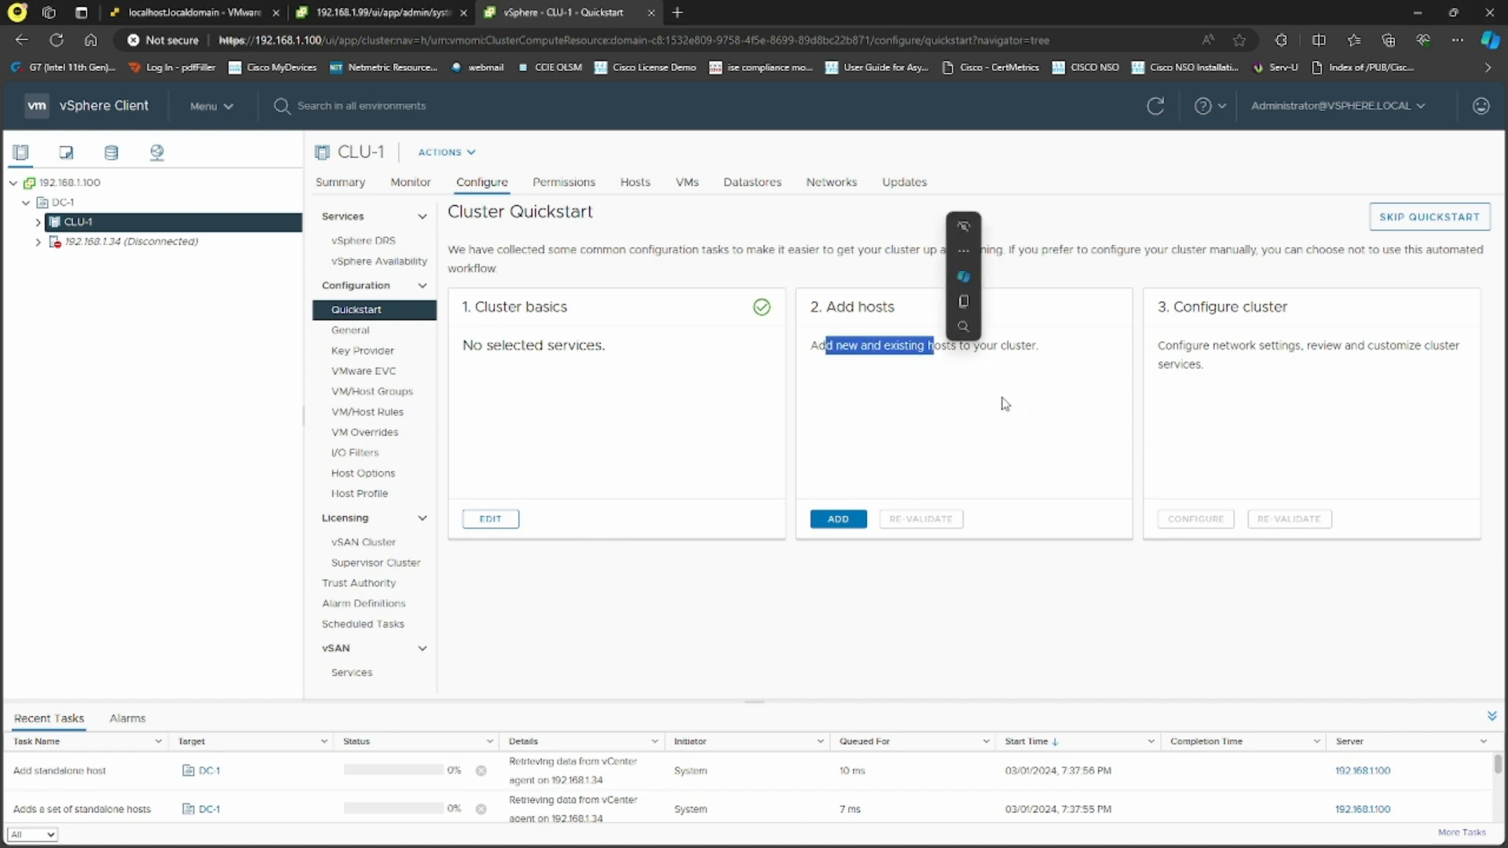
left_click(1015, 403)
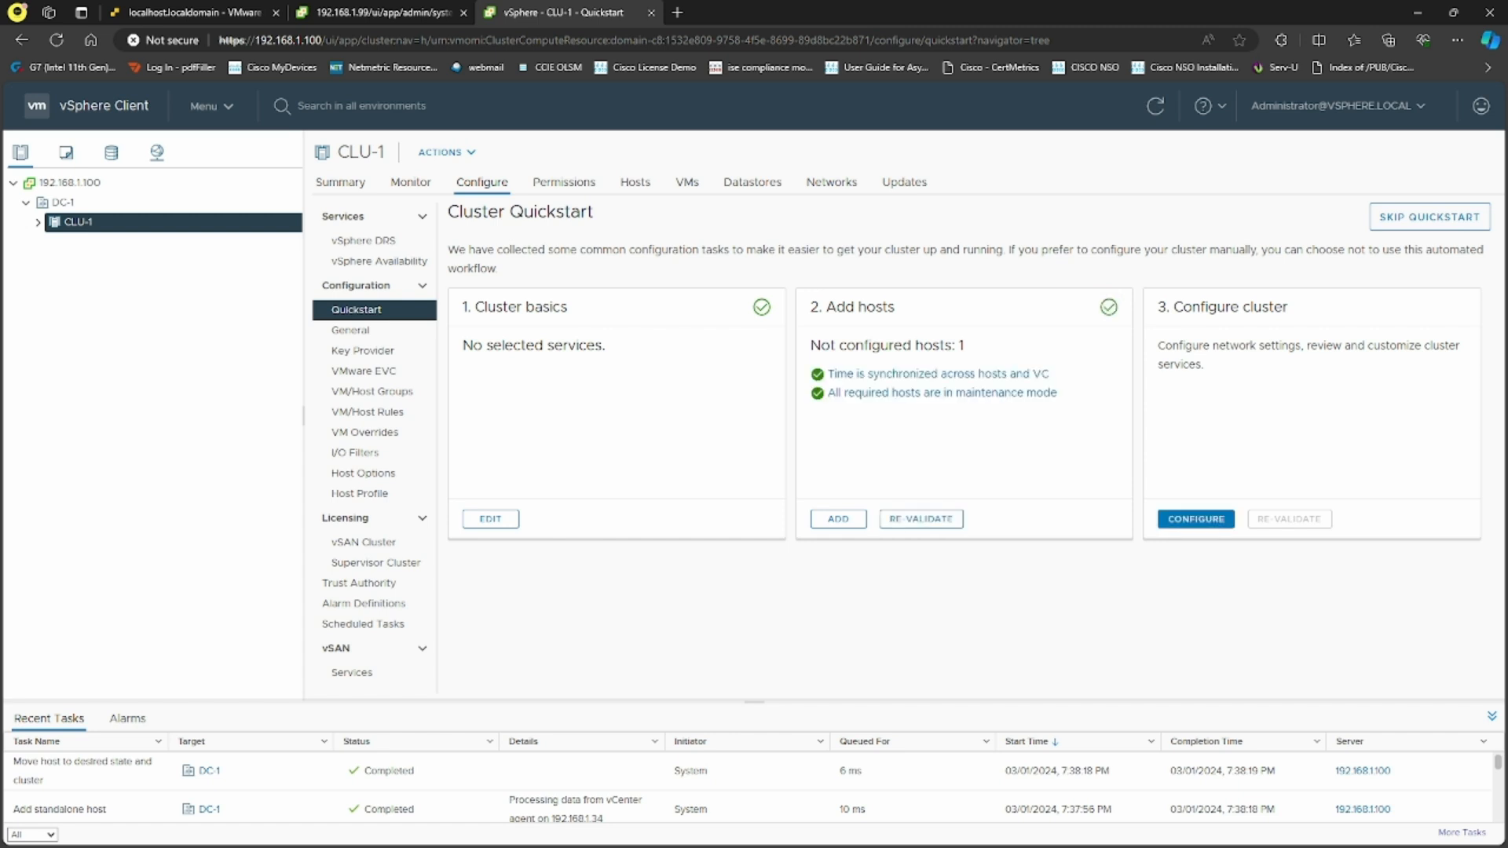
left_click(1195, 520)
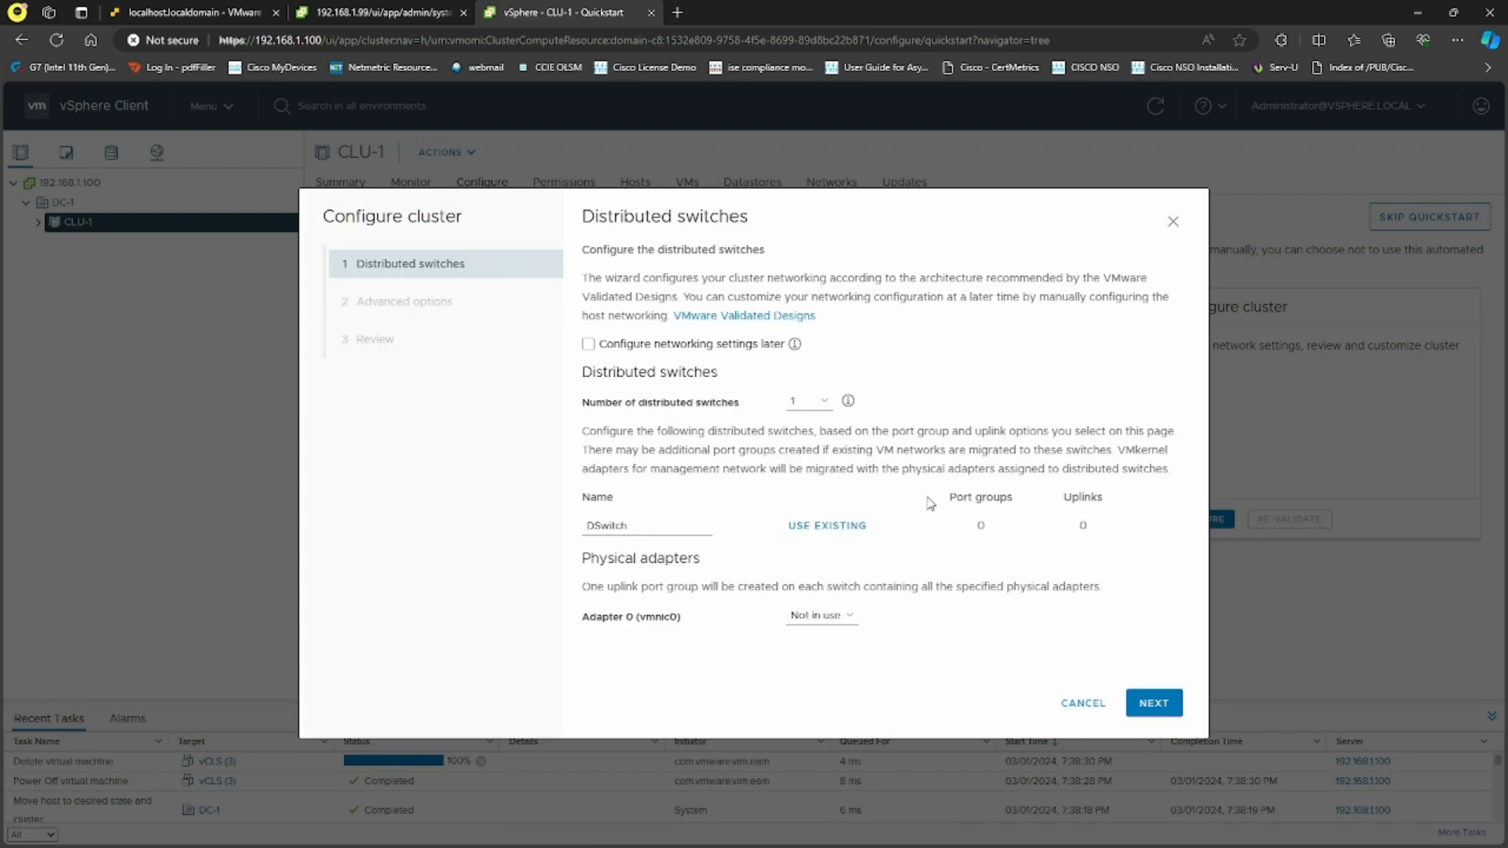
Apply CLU-1's configuration with networking deferred until later, then expand CLU-1 to show its host and VMs
left_click(588, 344)
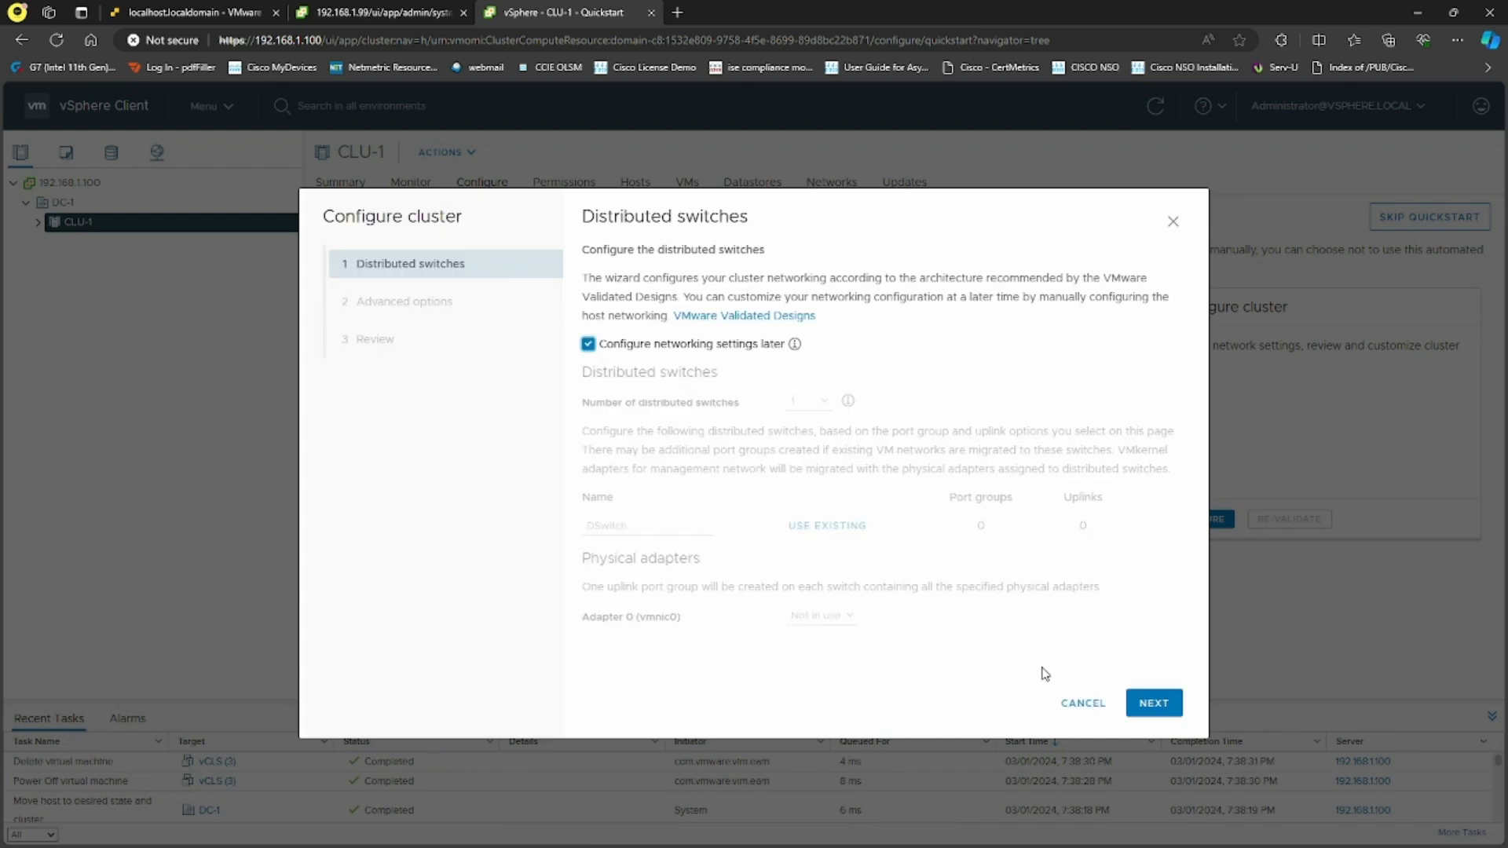
left_click(1151, 704)
left_click(1153, 705)
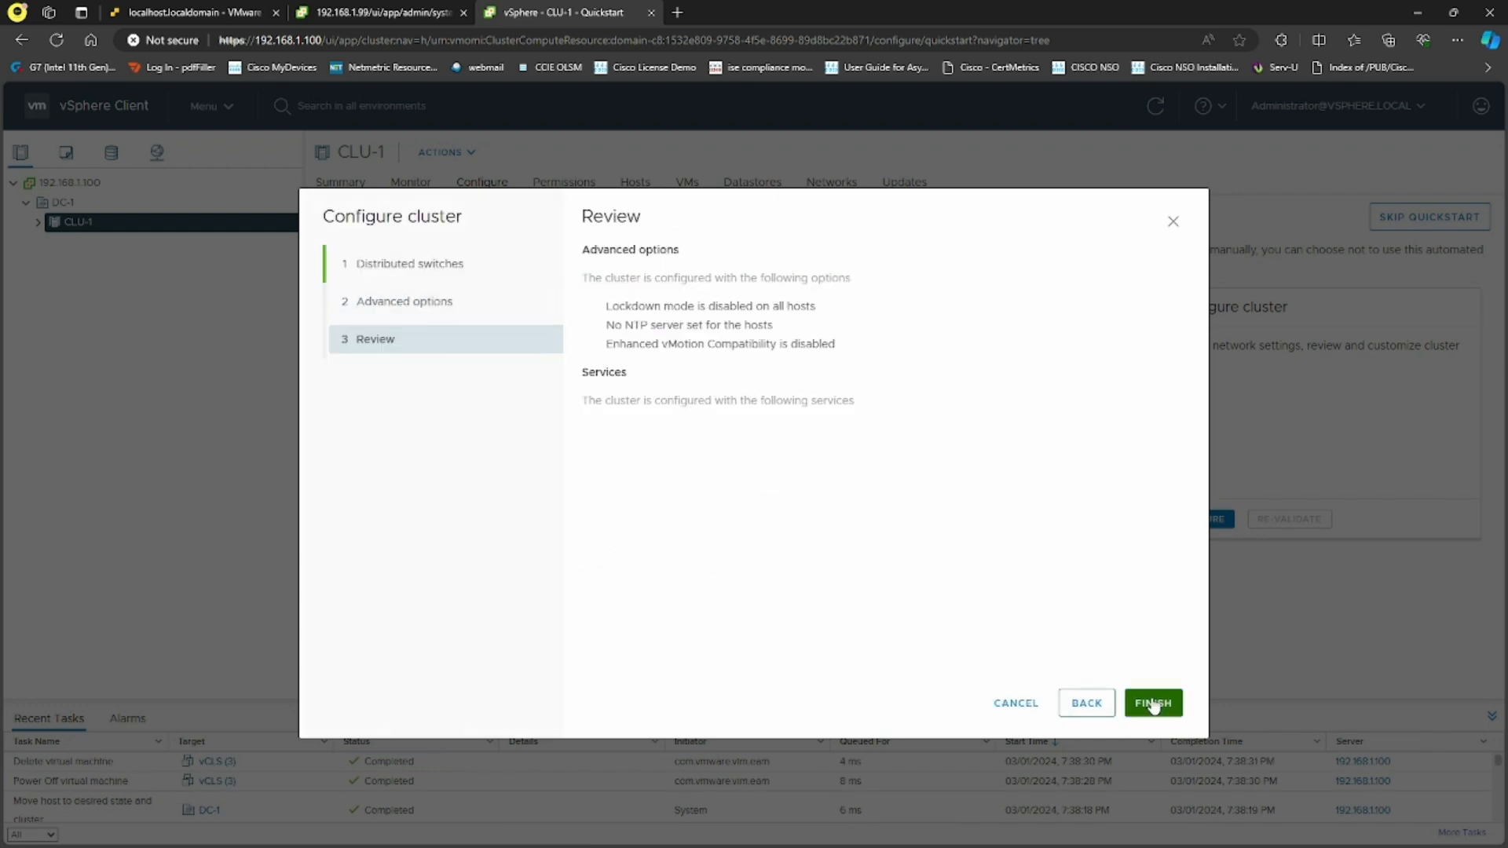
left_click(1151, 703)
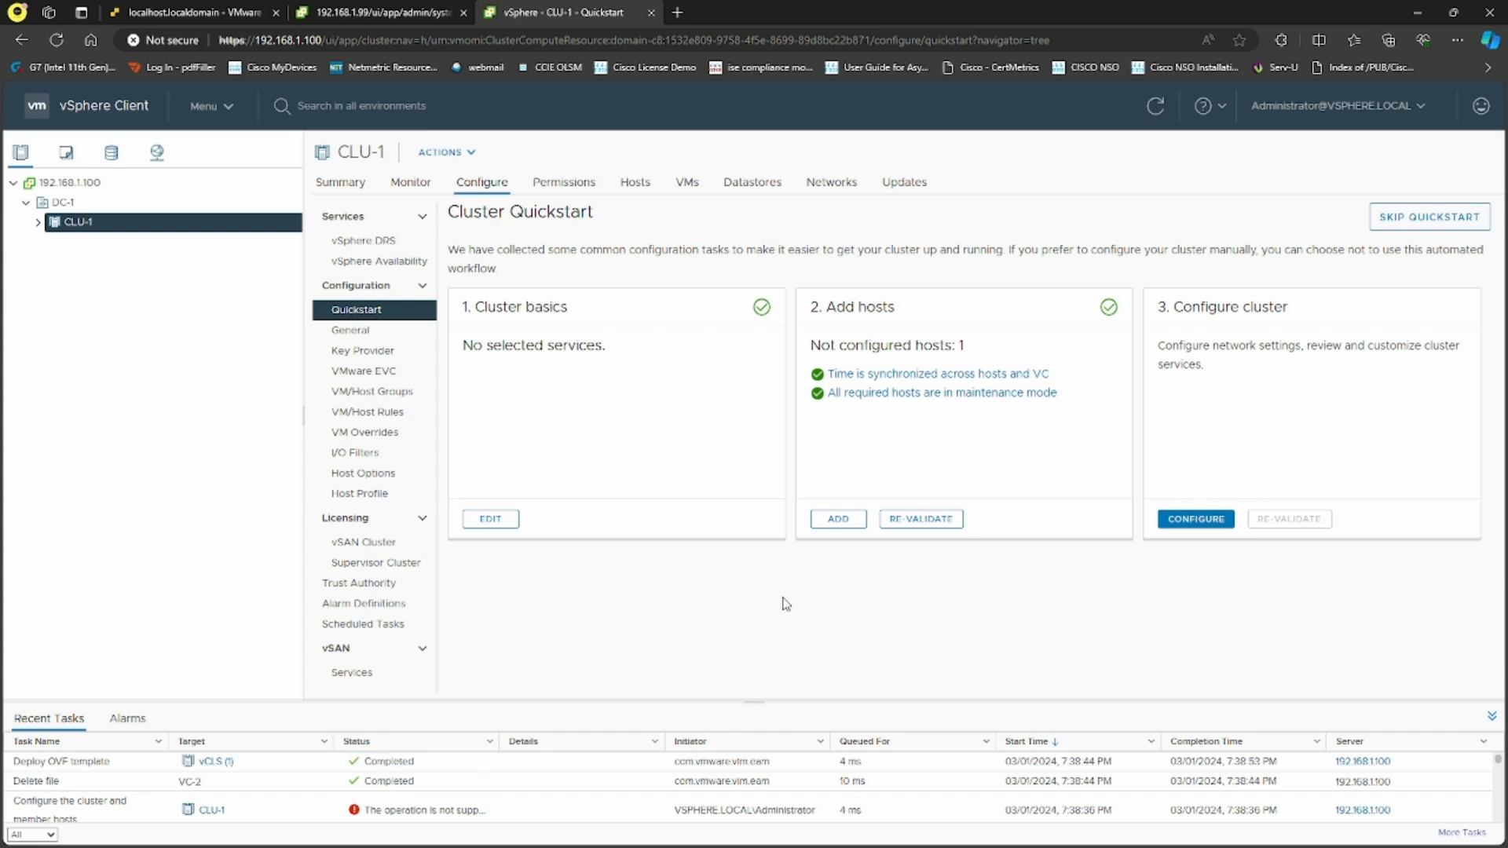
left_click(38, 223)
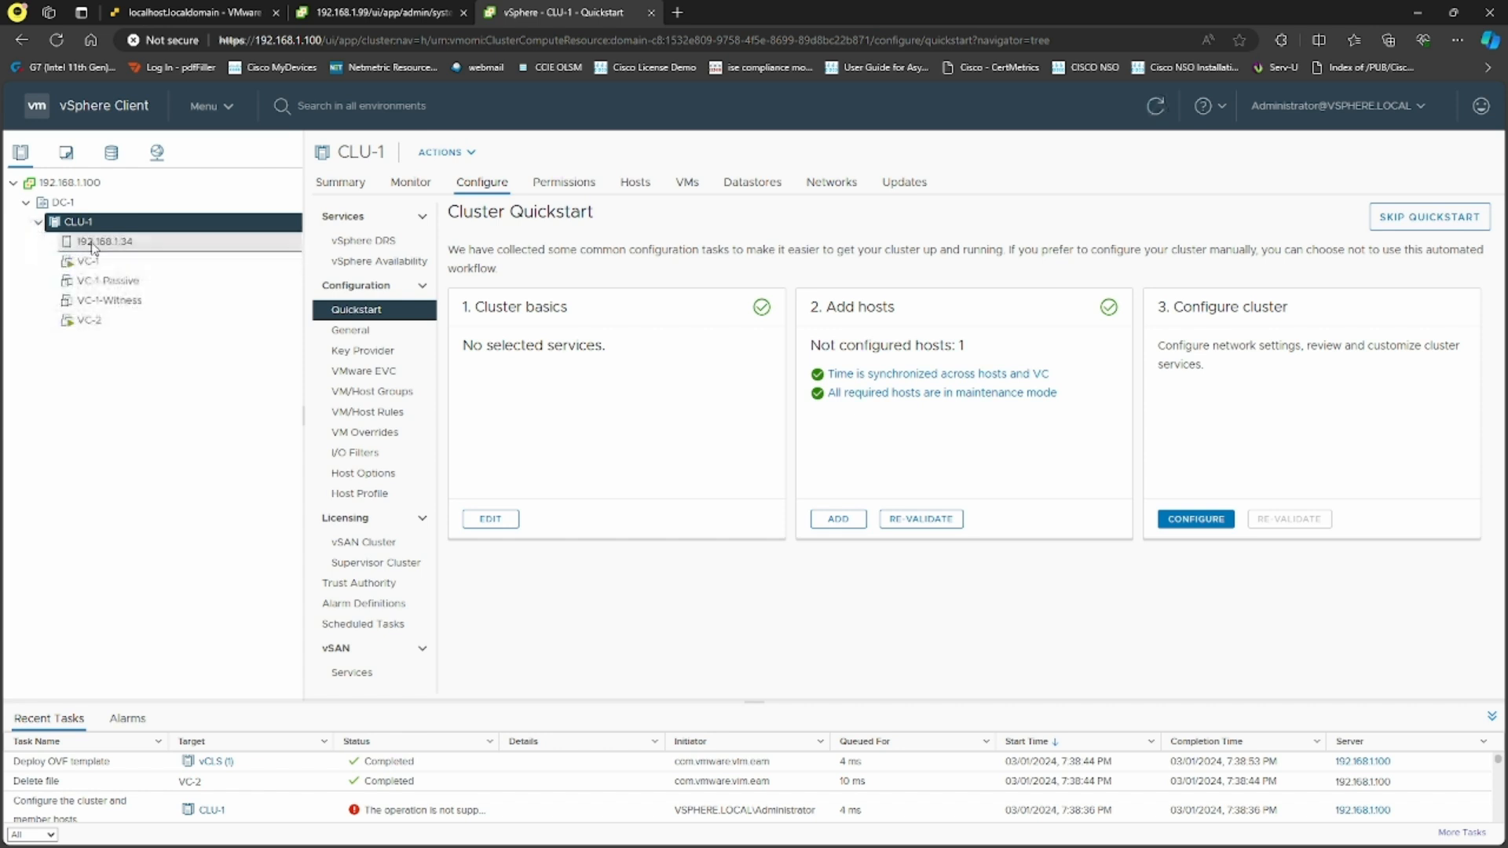
Bring up VC-1's Actions menu from the inventory tree and browse its submenus
right_click(122, 267)
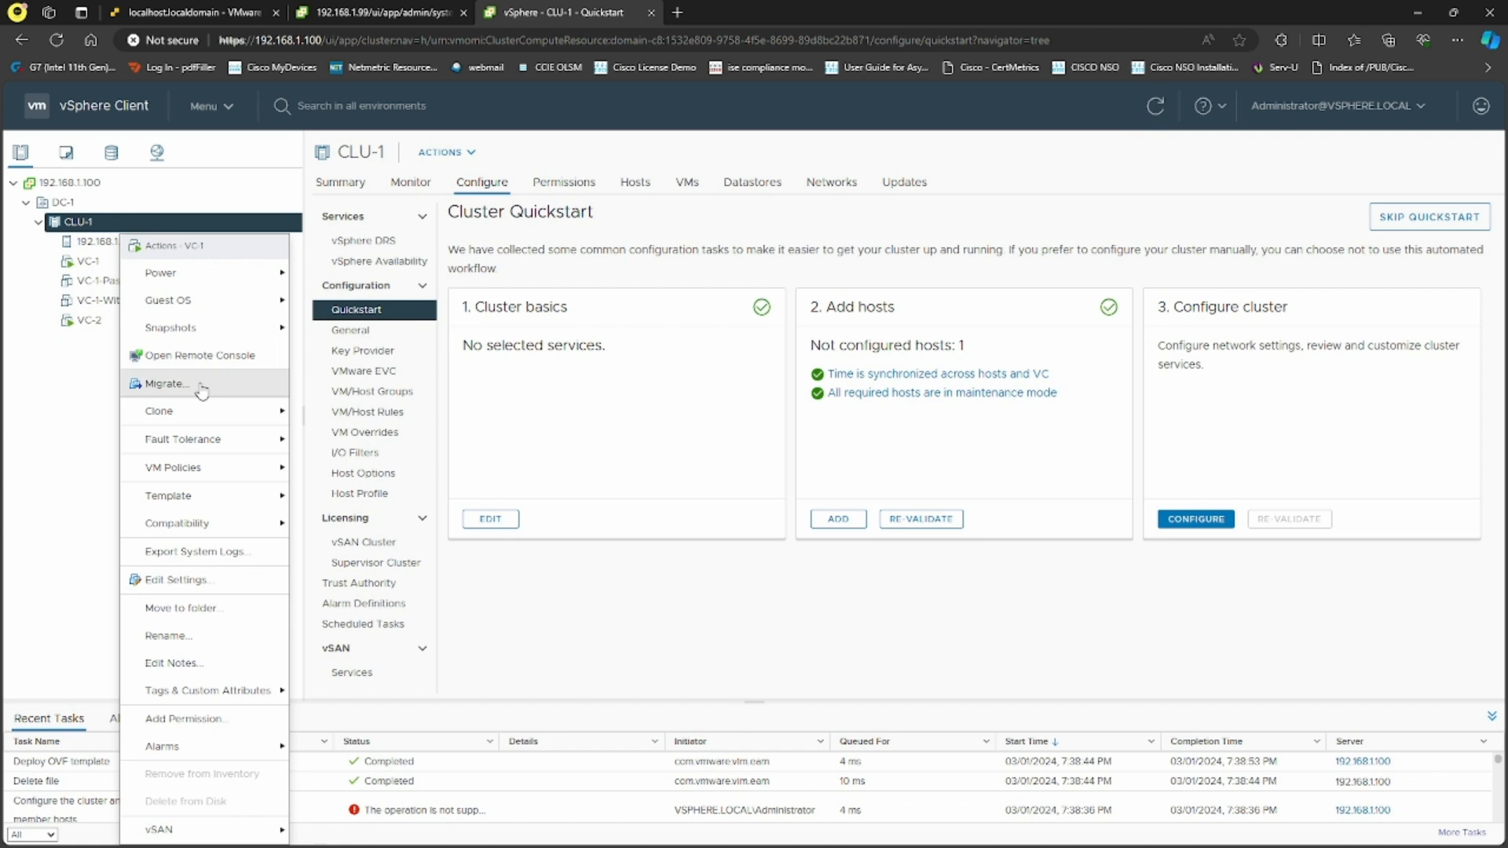
mouse_move(228, 469)
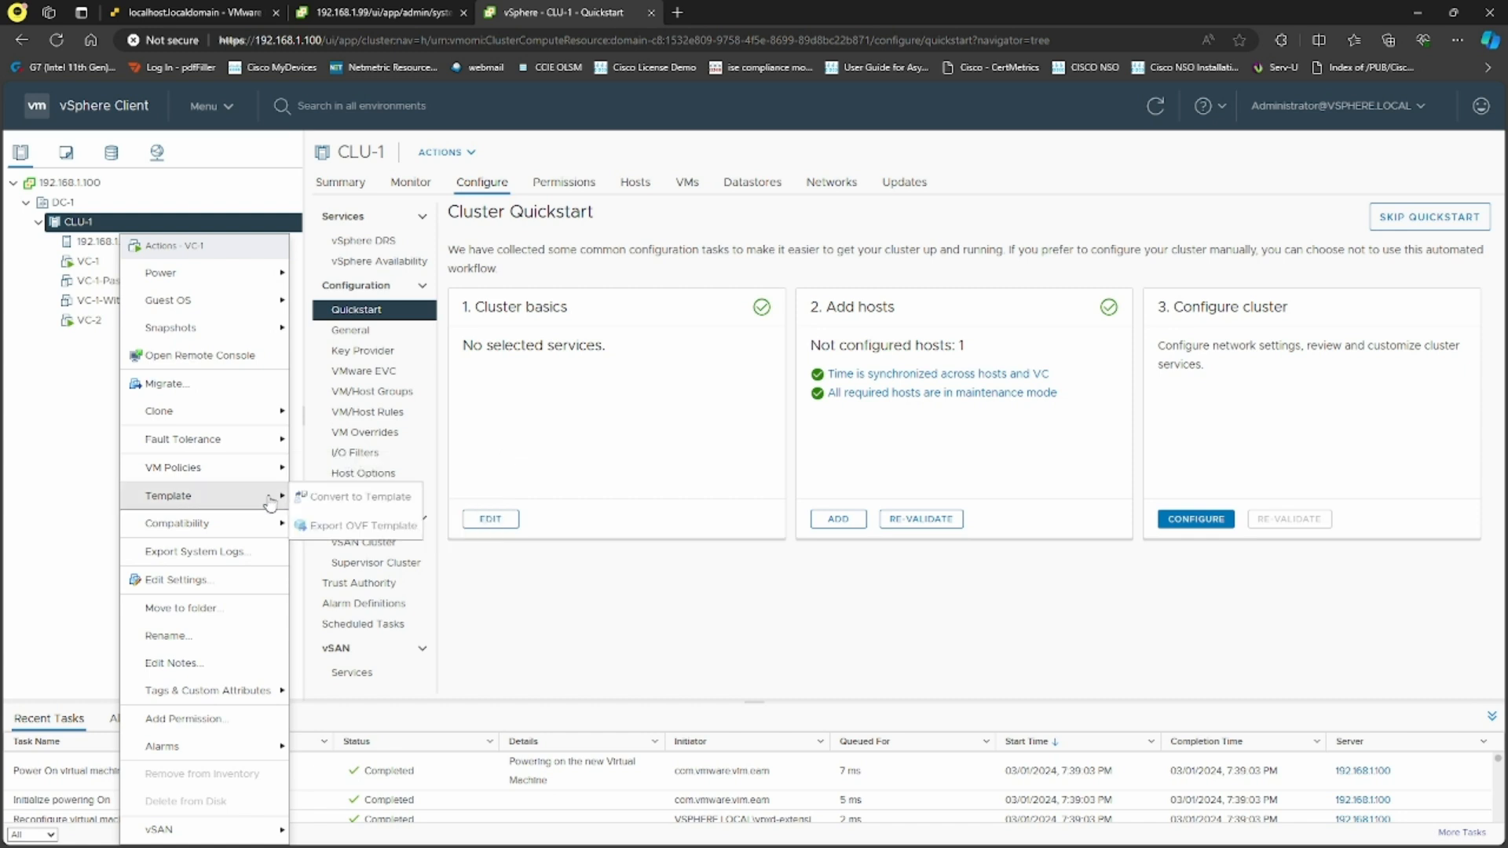
mouse_move(270, 524)
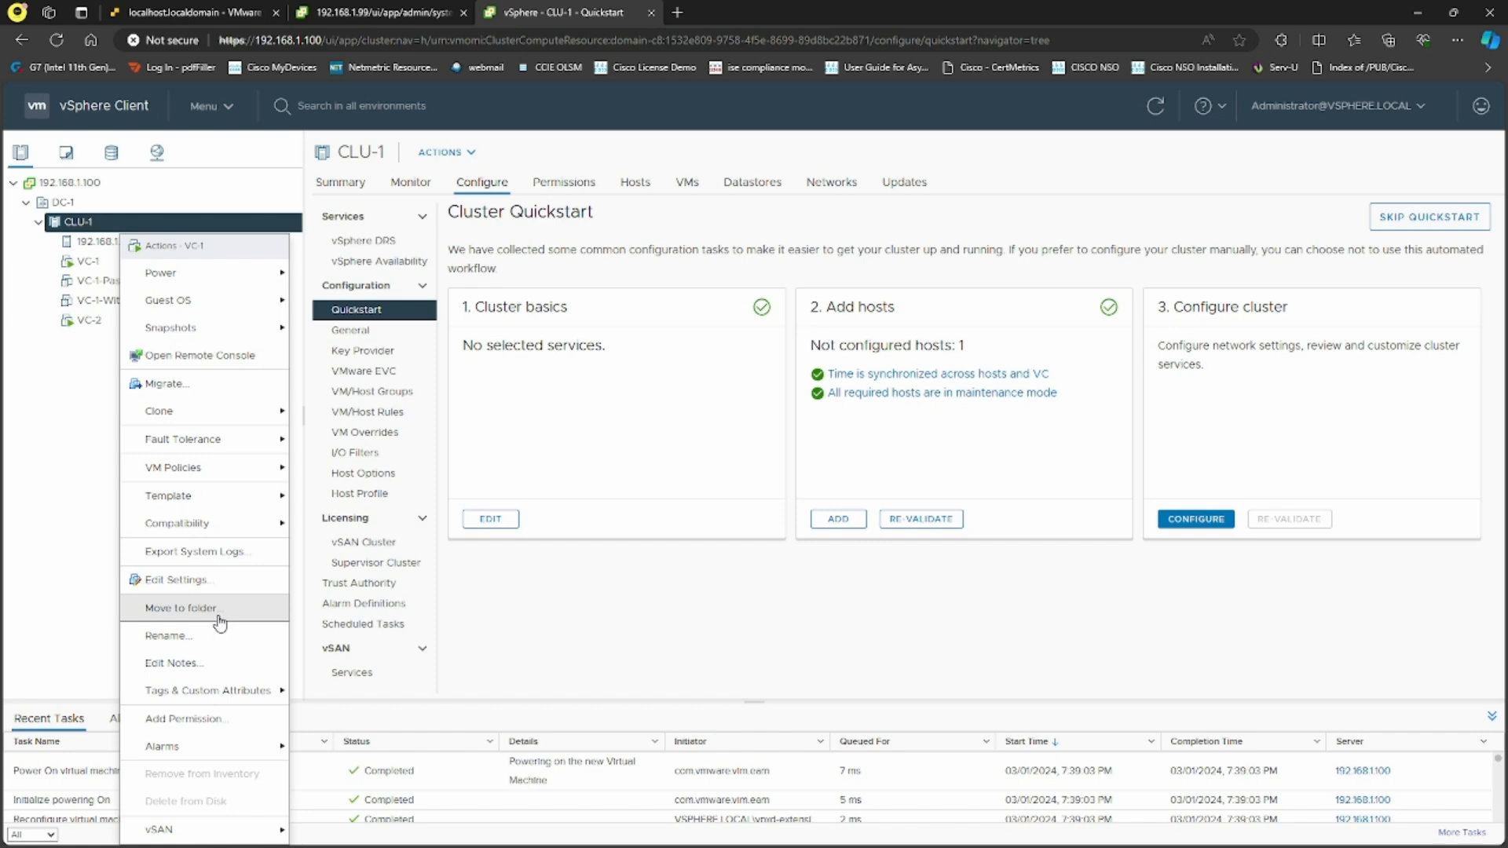
left_click(208, 717)
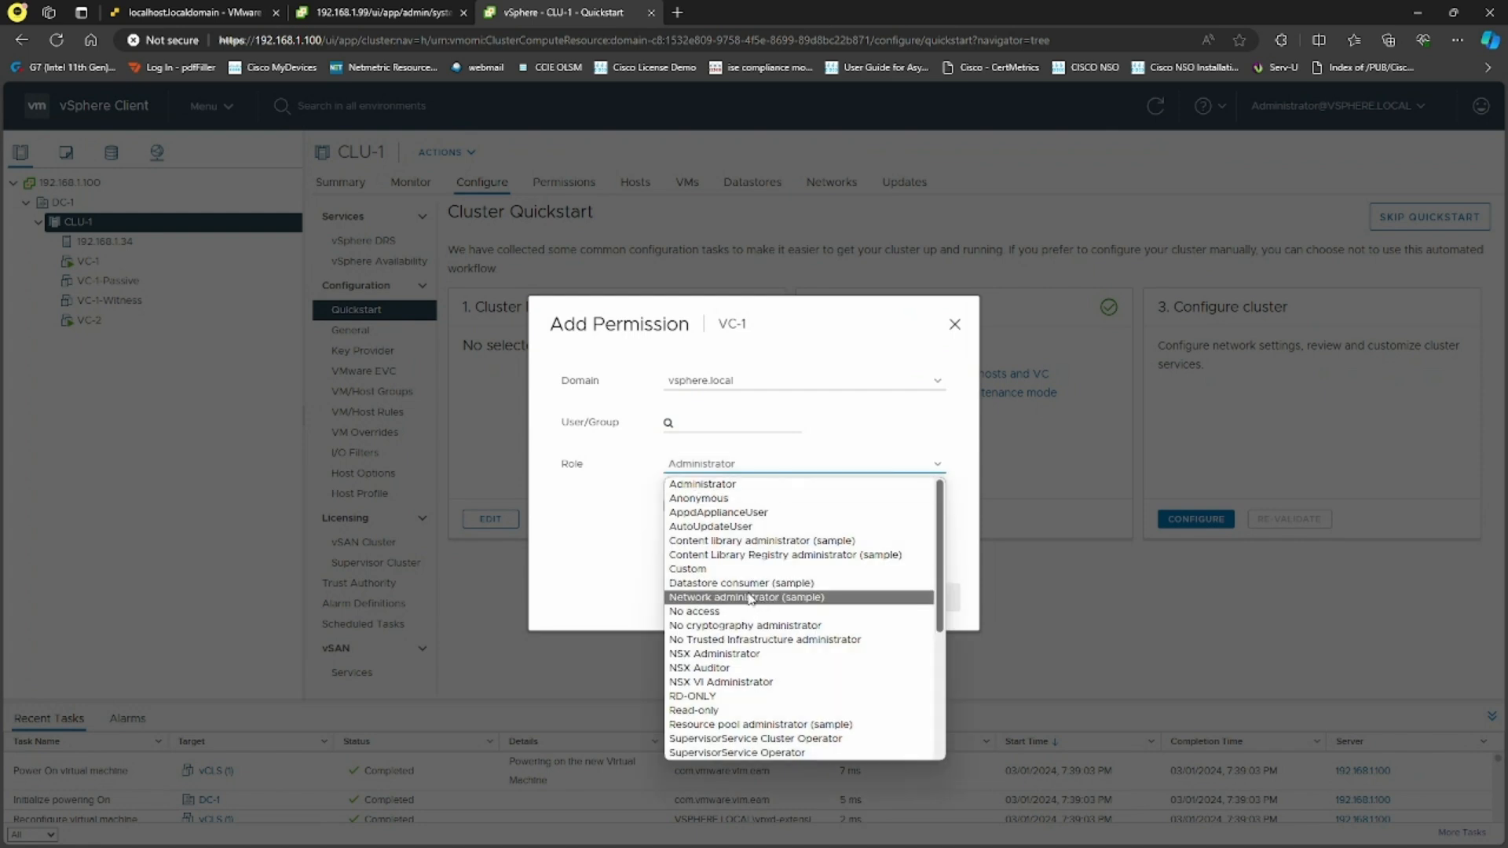
left_click(738, 568)
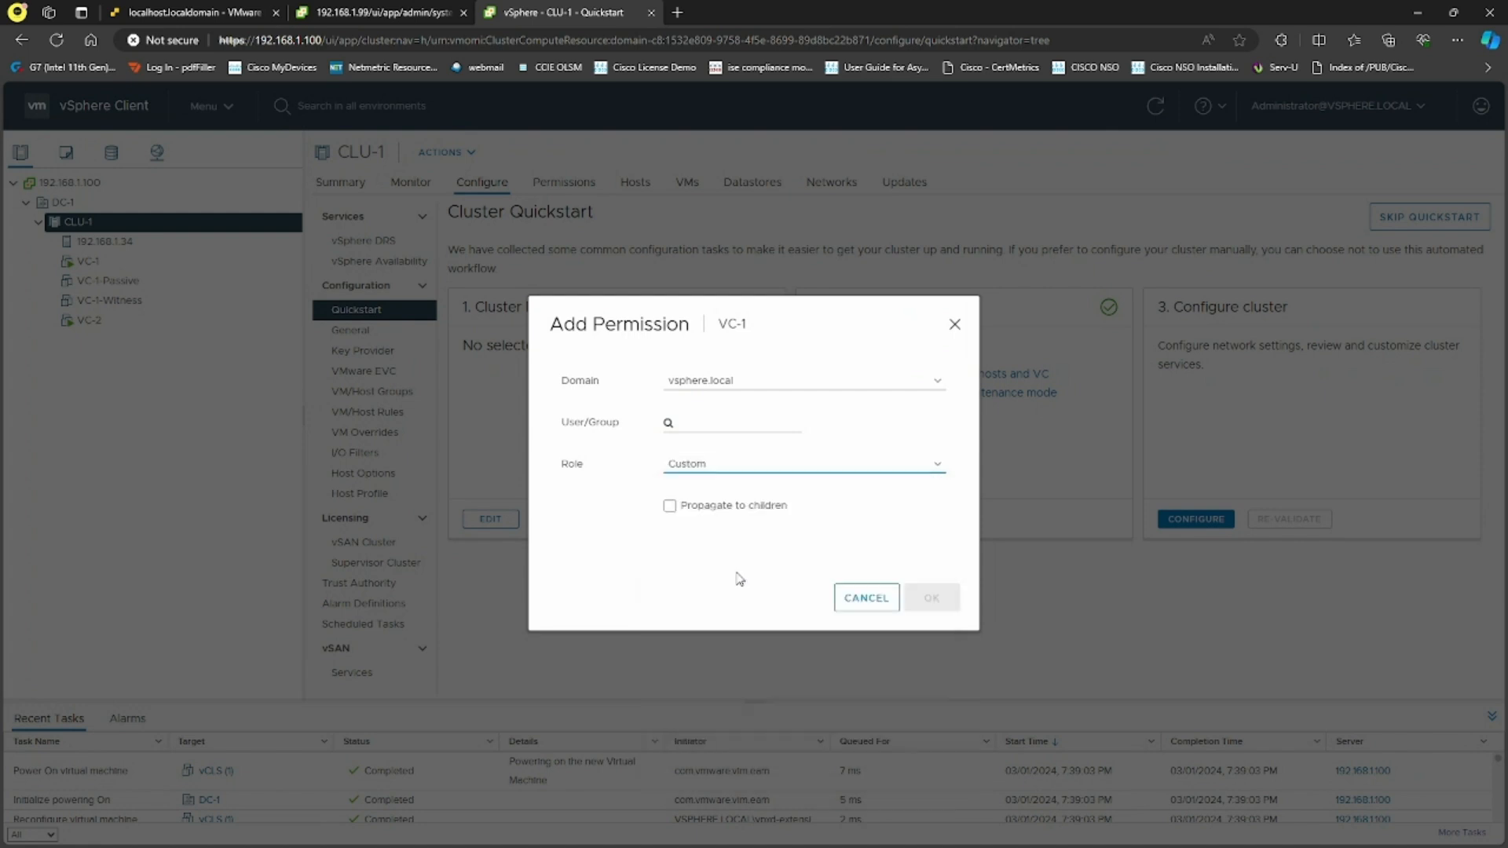
left_click(808, 469)
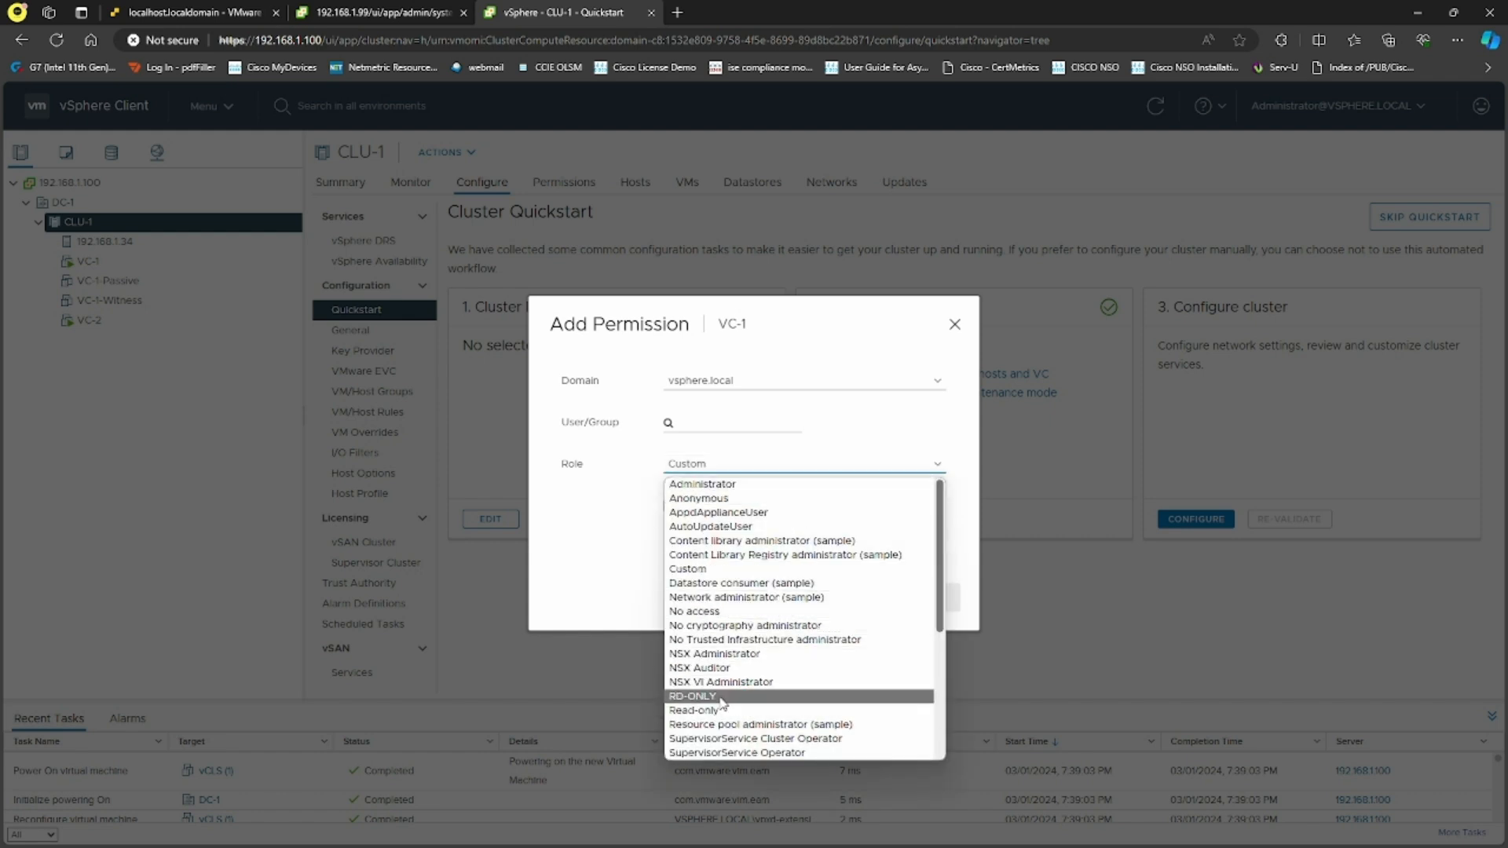
left_click(603, 568)
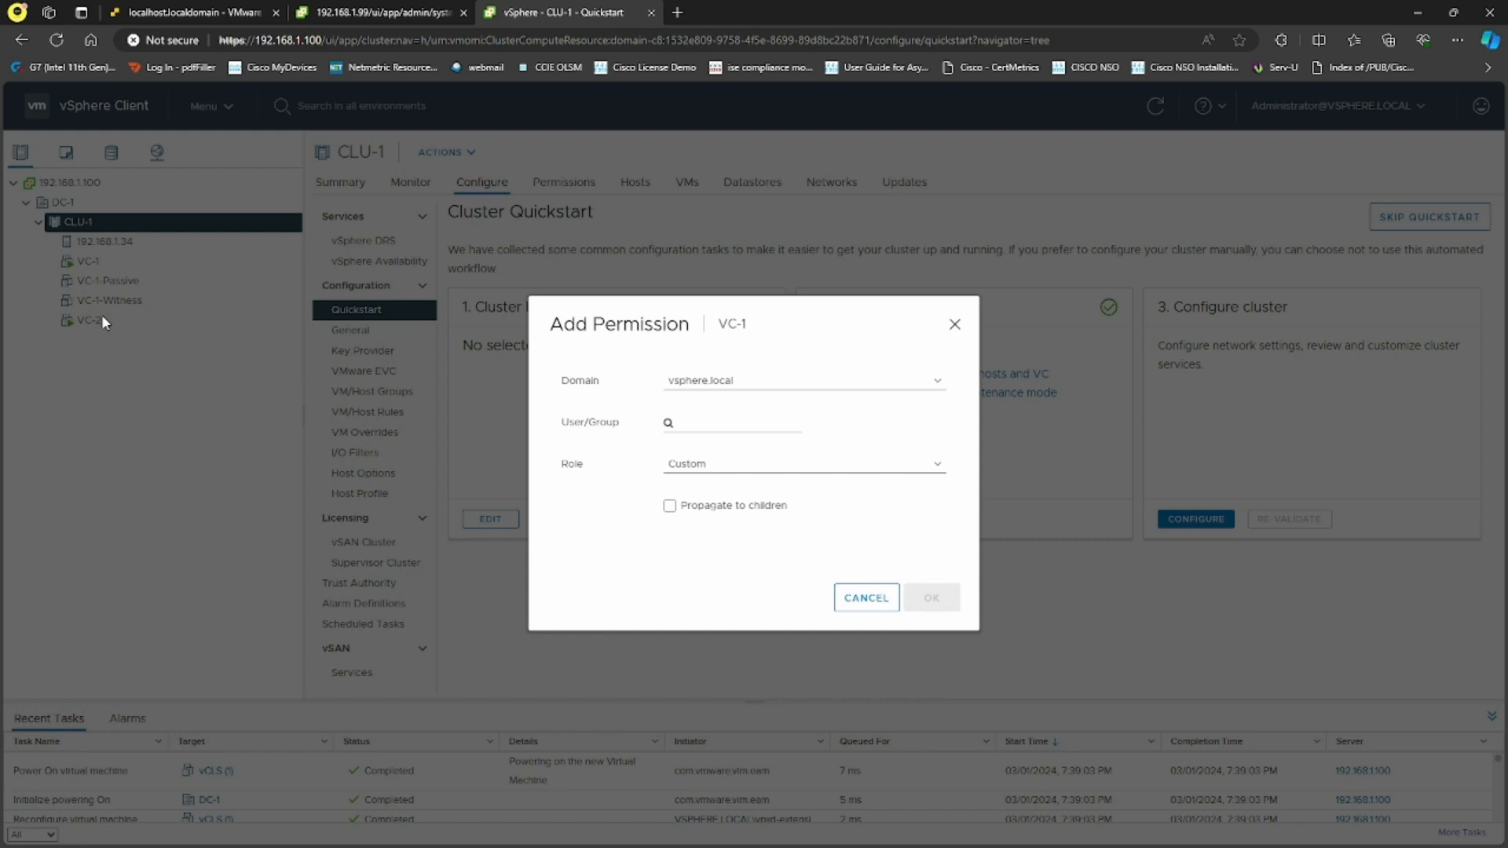
left_click(767, 469)
left_click(754, 488)
left_click(861, 598)
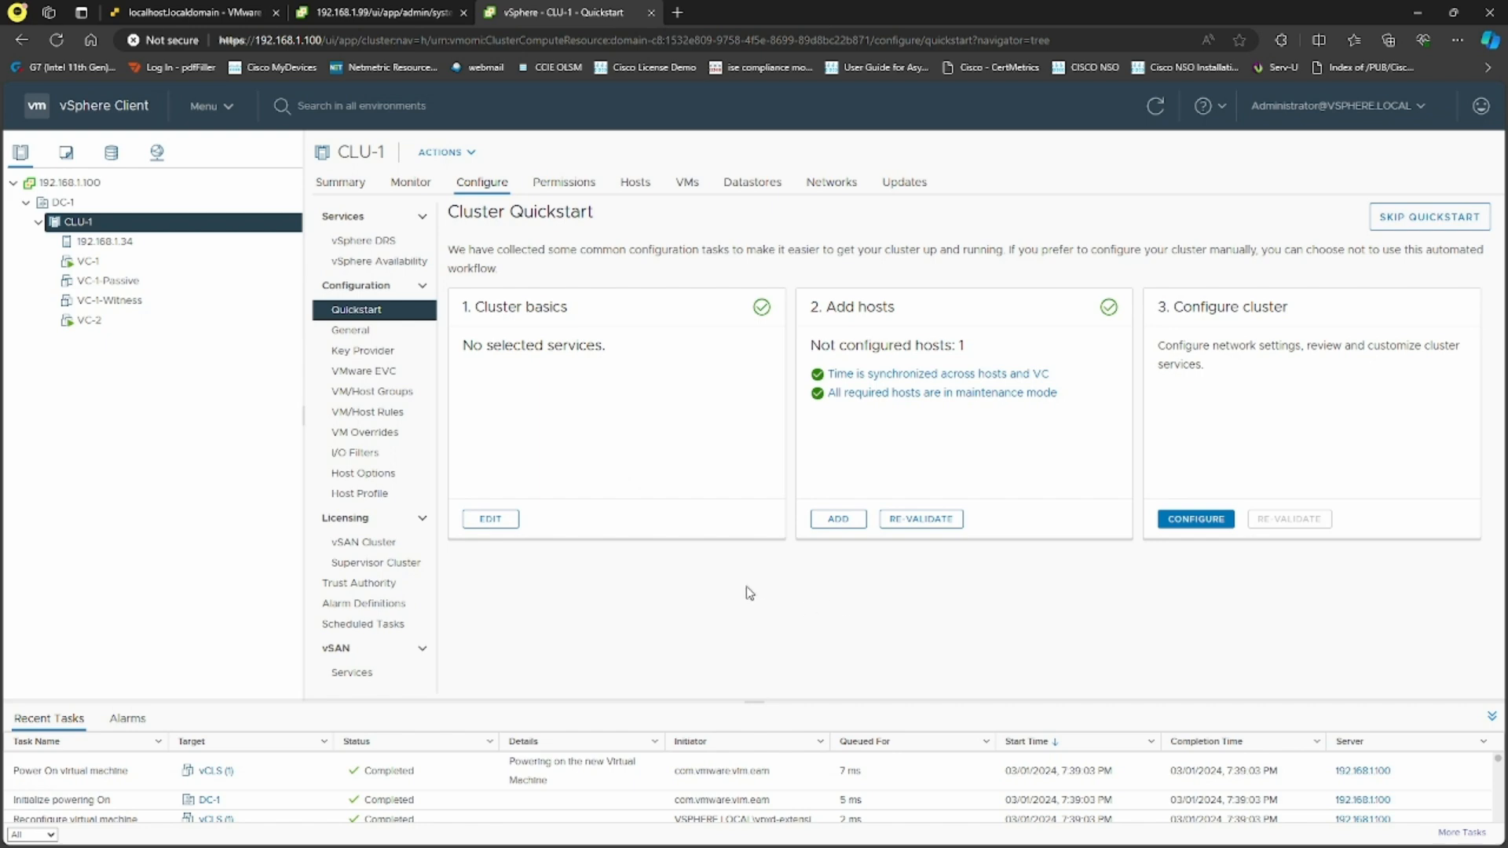
Look at the inventory preferences without saving, then sign the administrator out
left_click(1411, 107)
left_click(1326, 179)
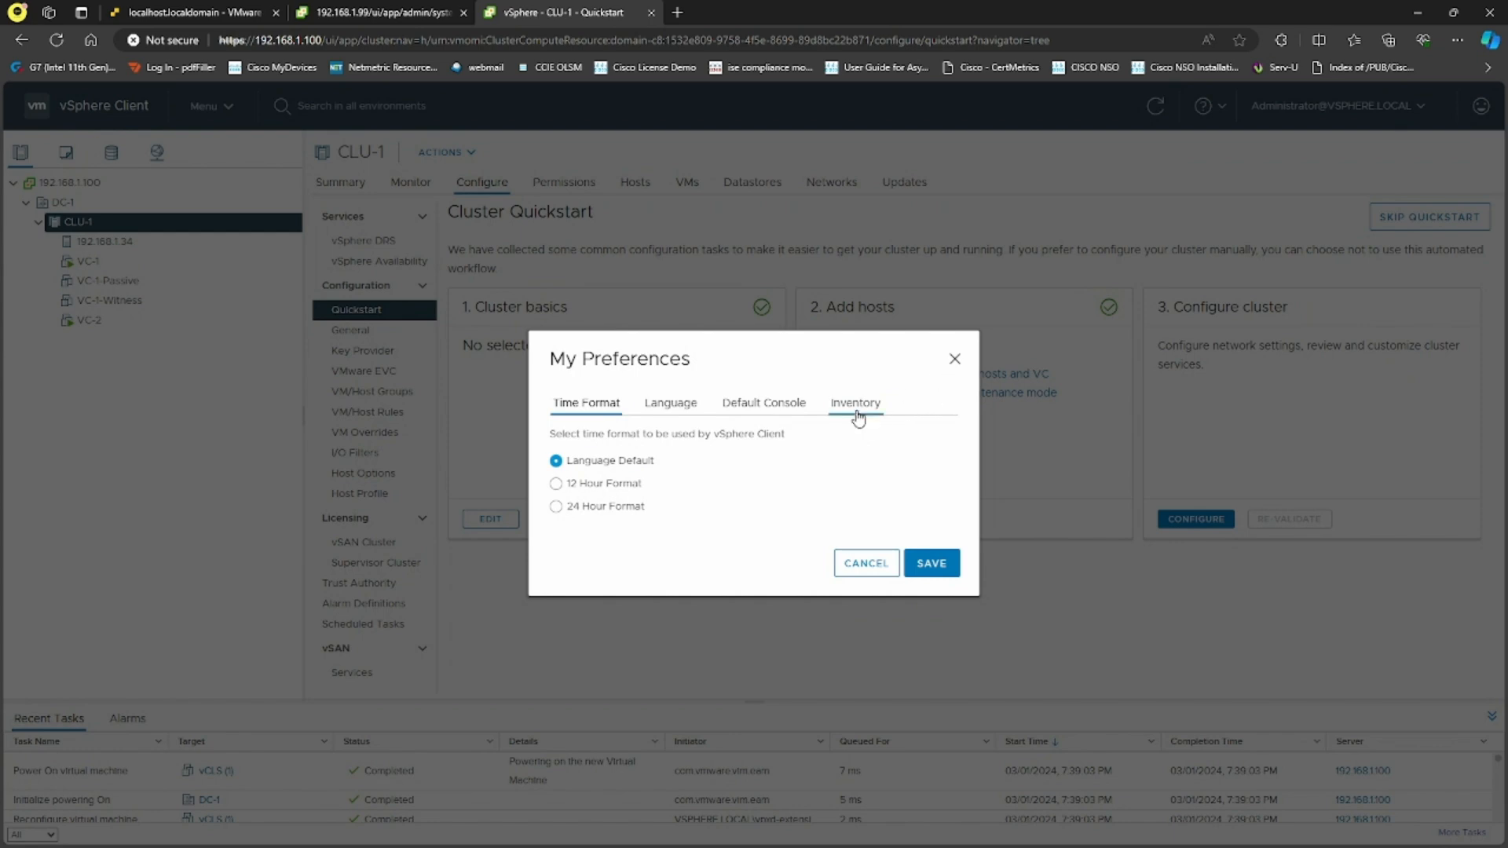
left_click(856, 408)
left_click(953, 360)
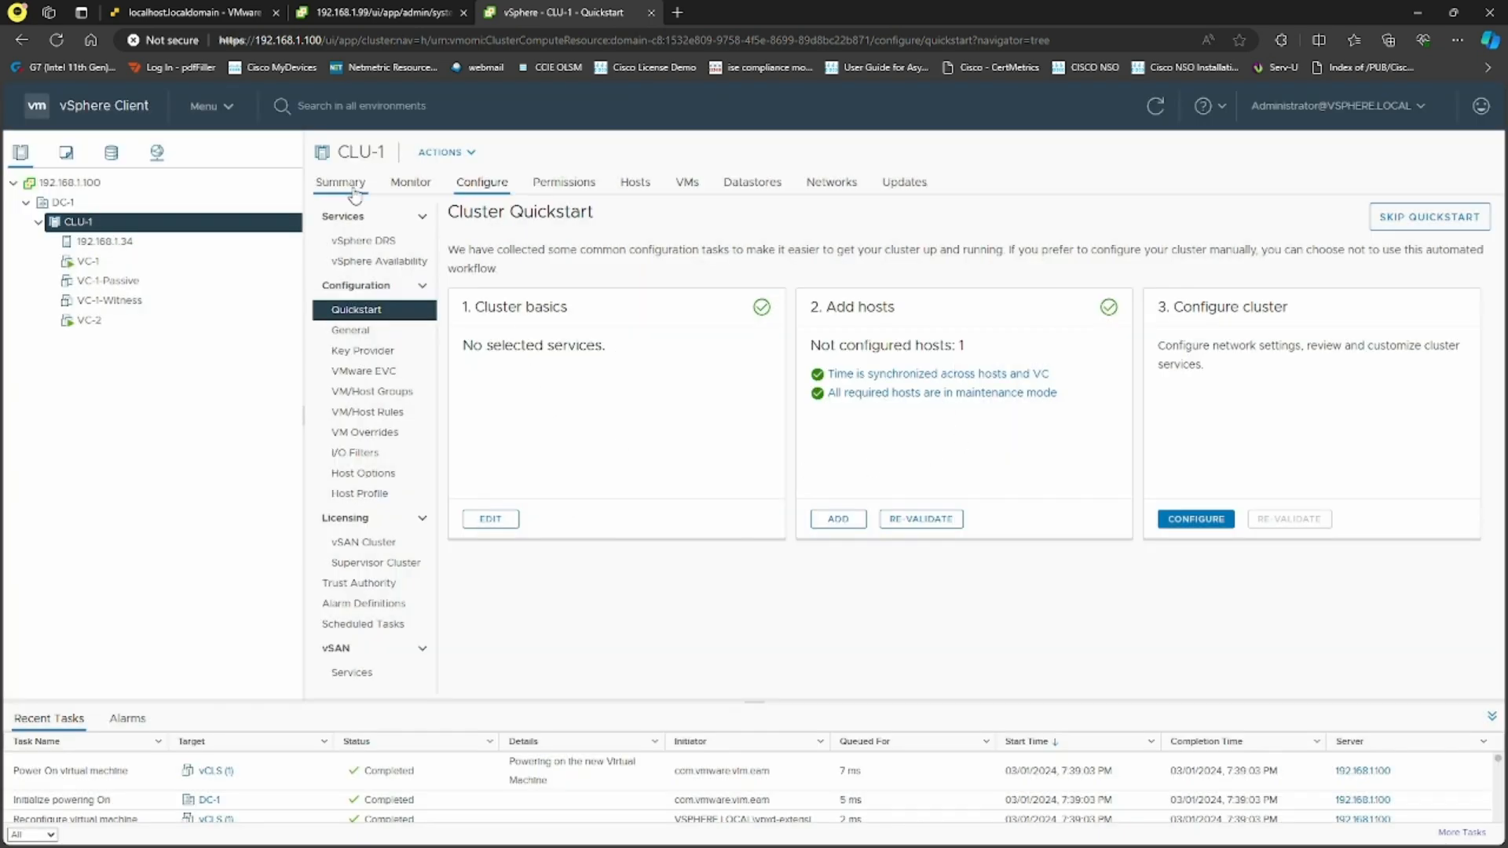
left_click(1366, 107)
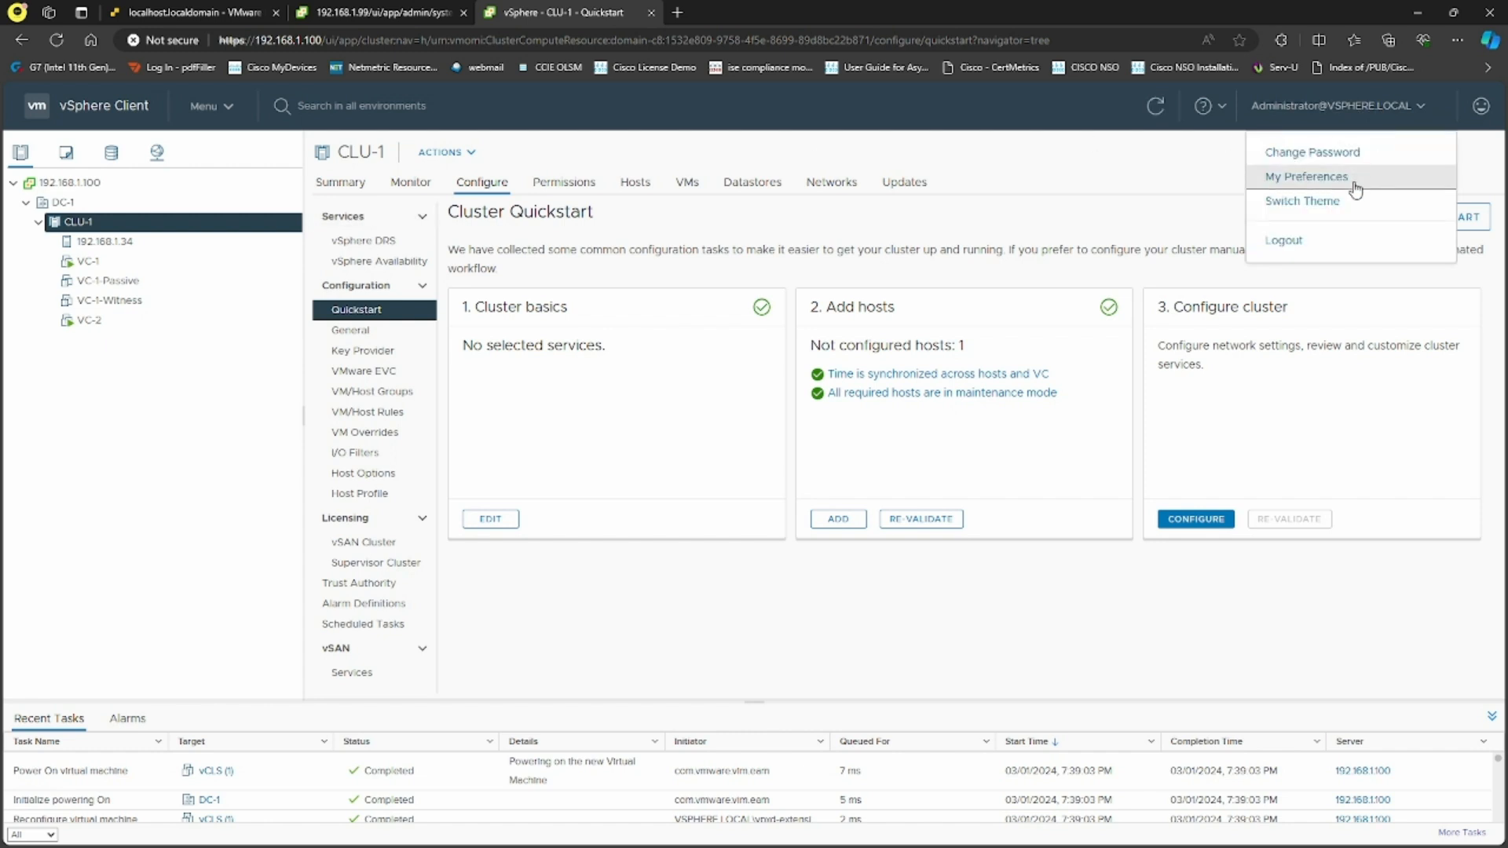
left_click(1292, 243)
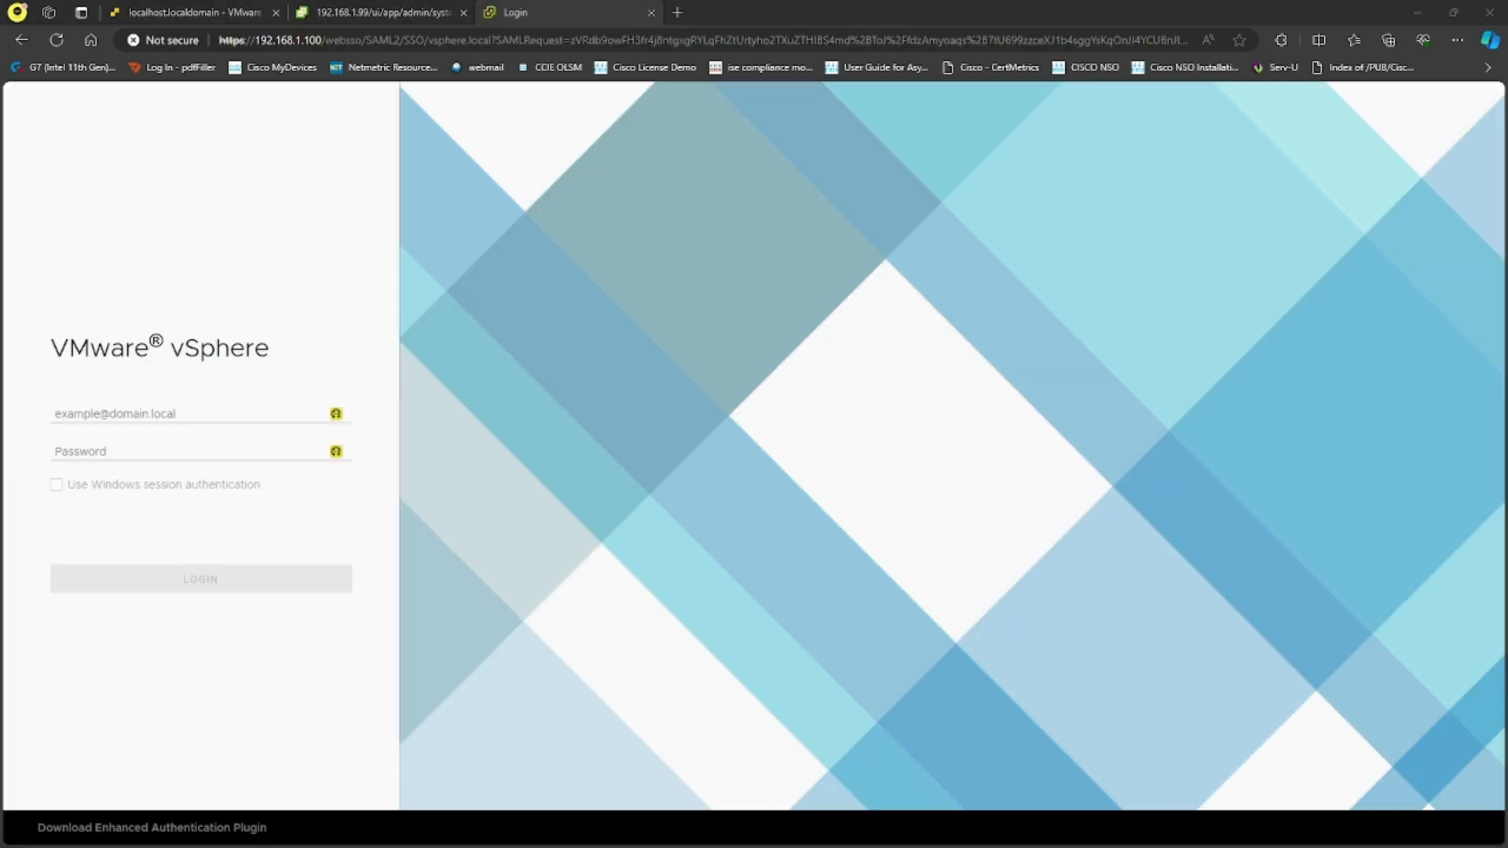
left_click(182, 413)
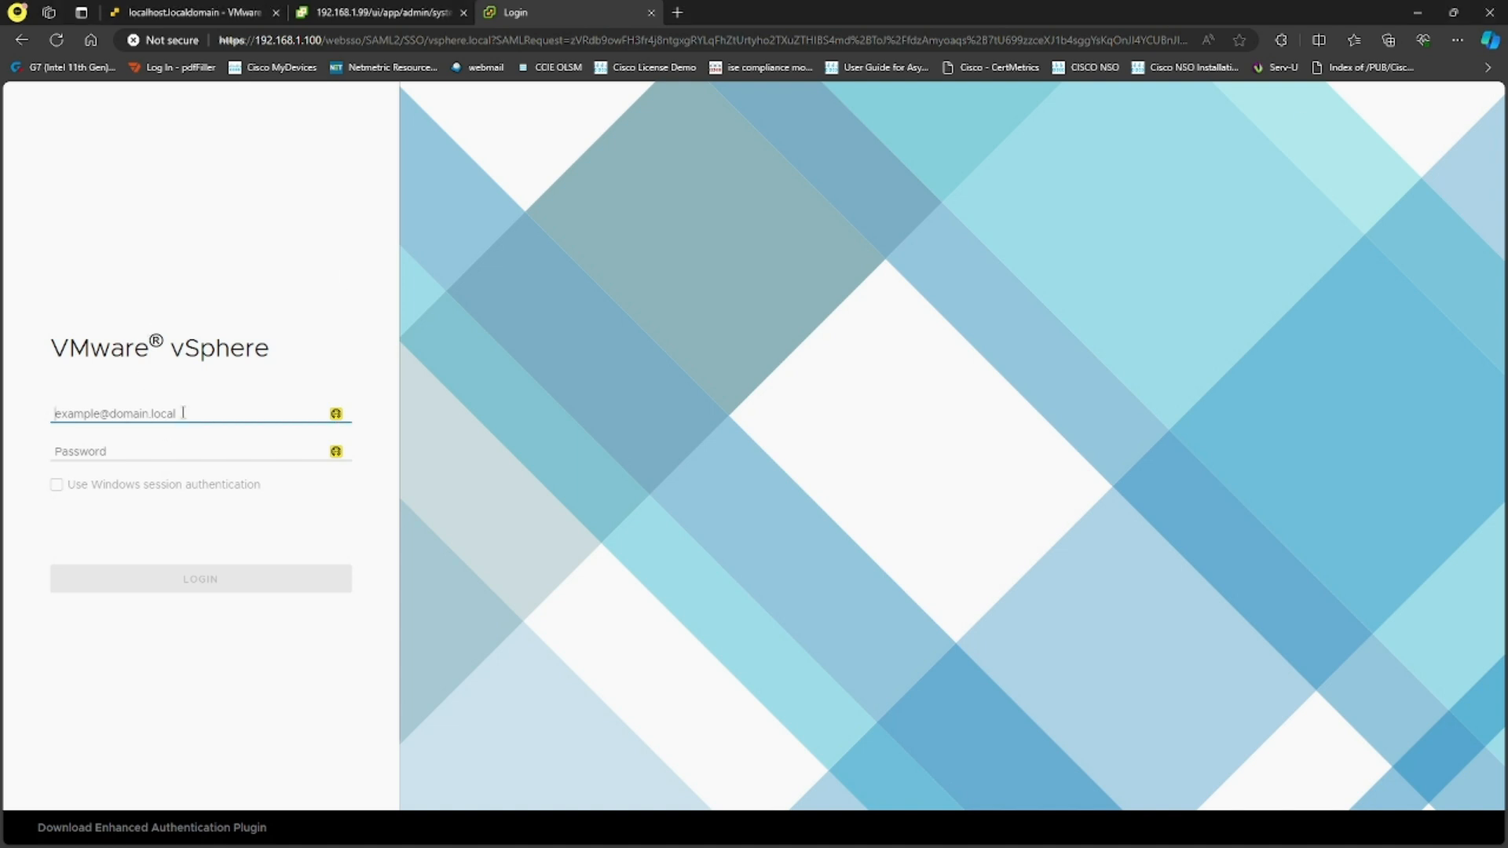
type("user1@v")
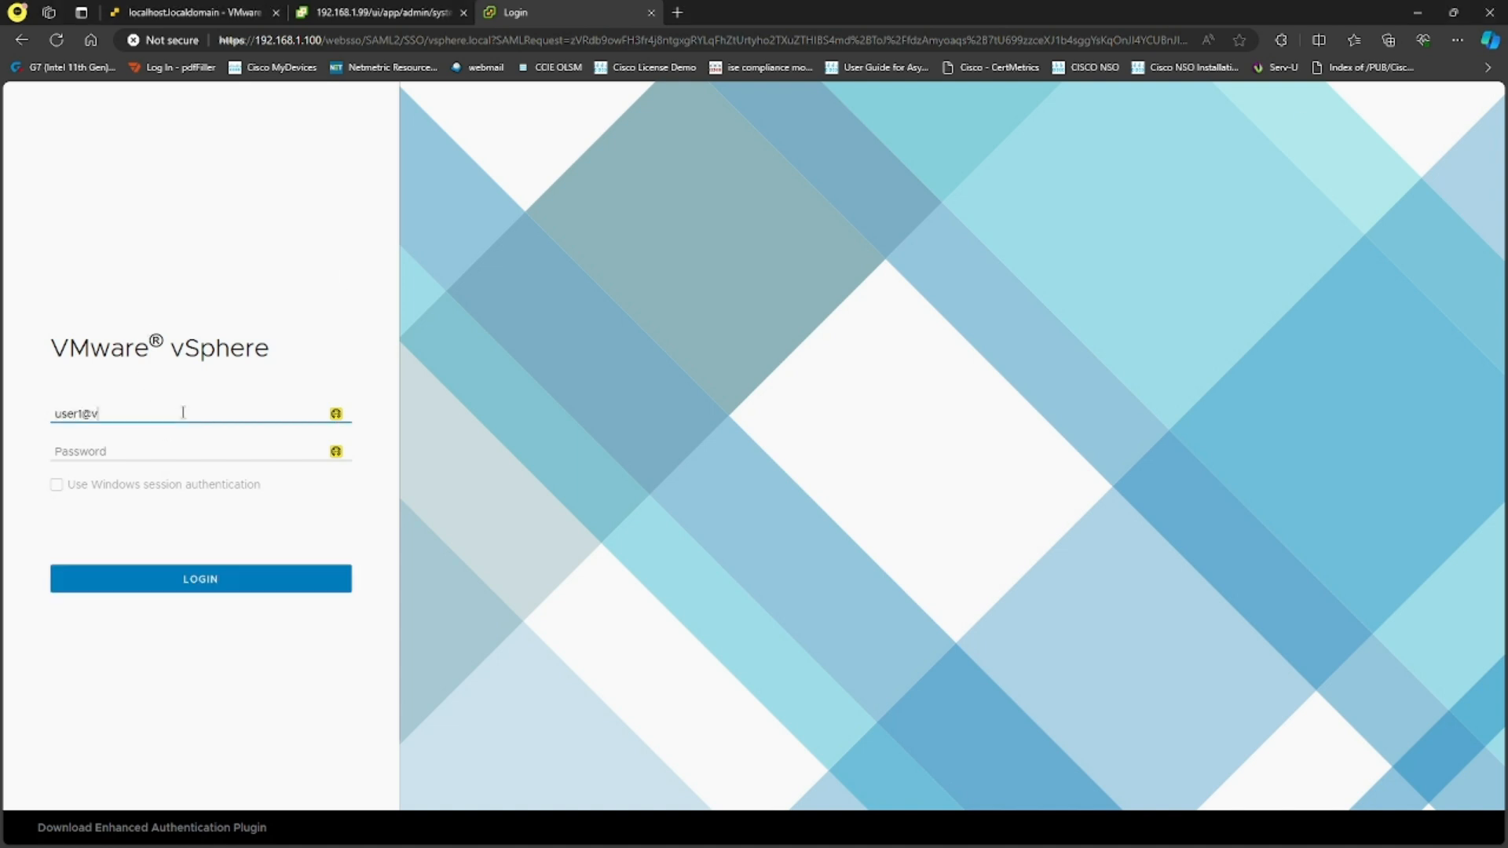
type("sphere.local")
key("Tab")
type("•")
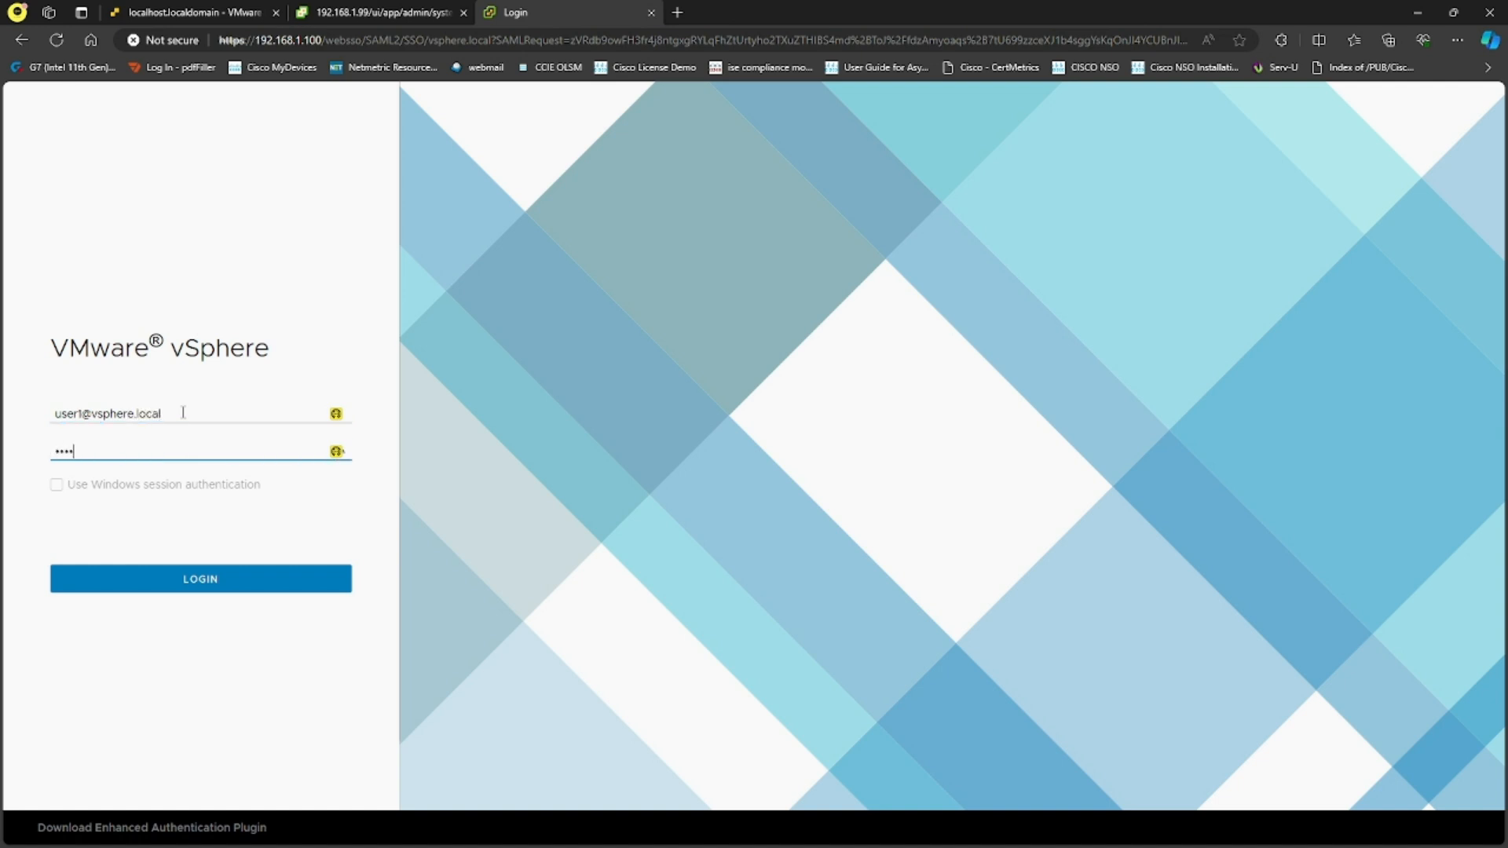
type("•••••••")
key("Return")
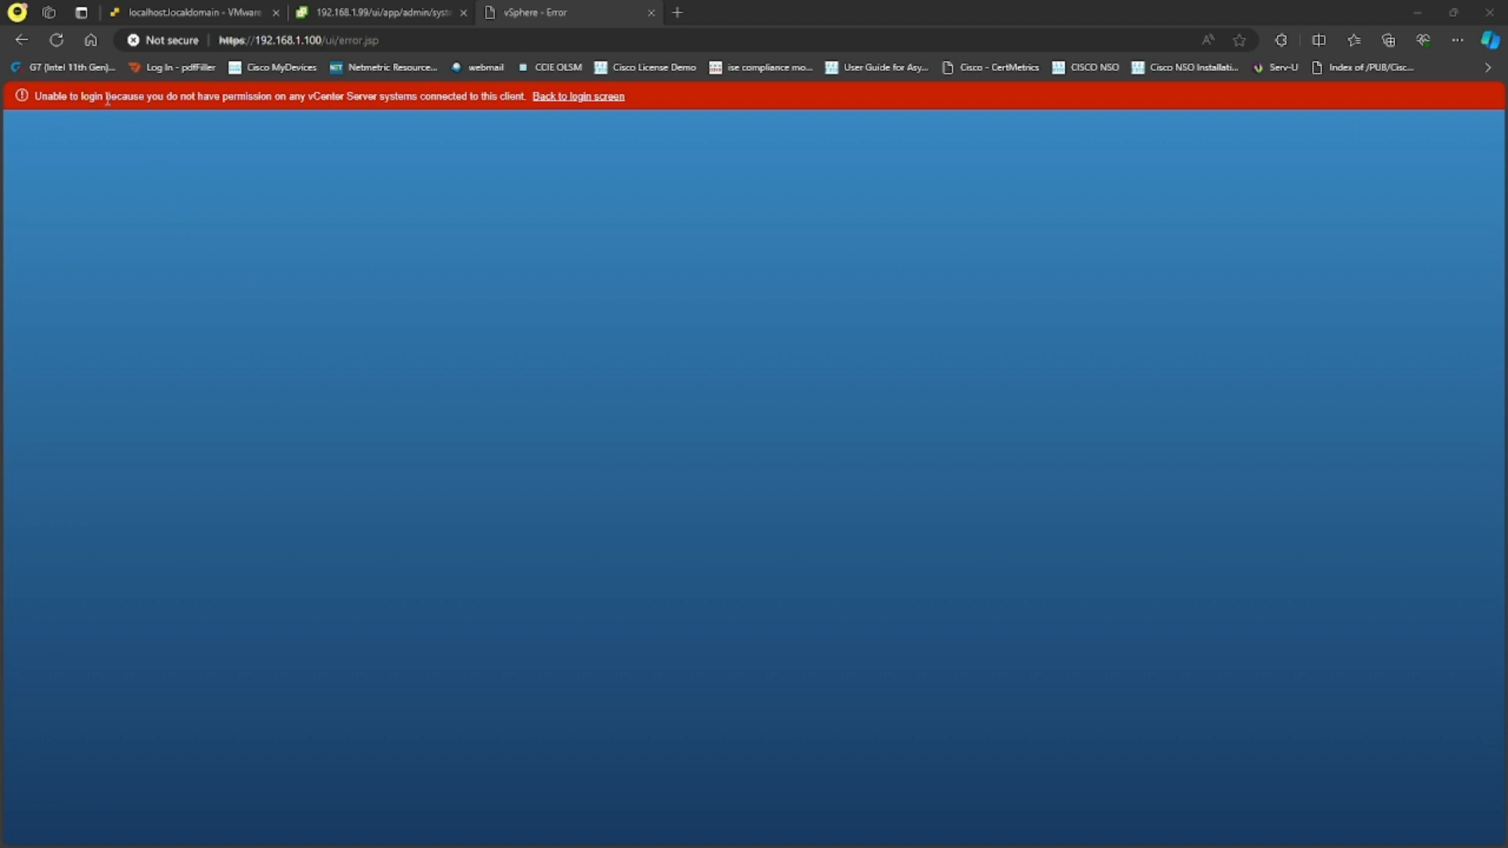
left_click_drag(107, 98, 547, 100)
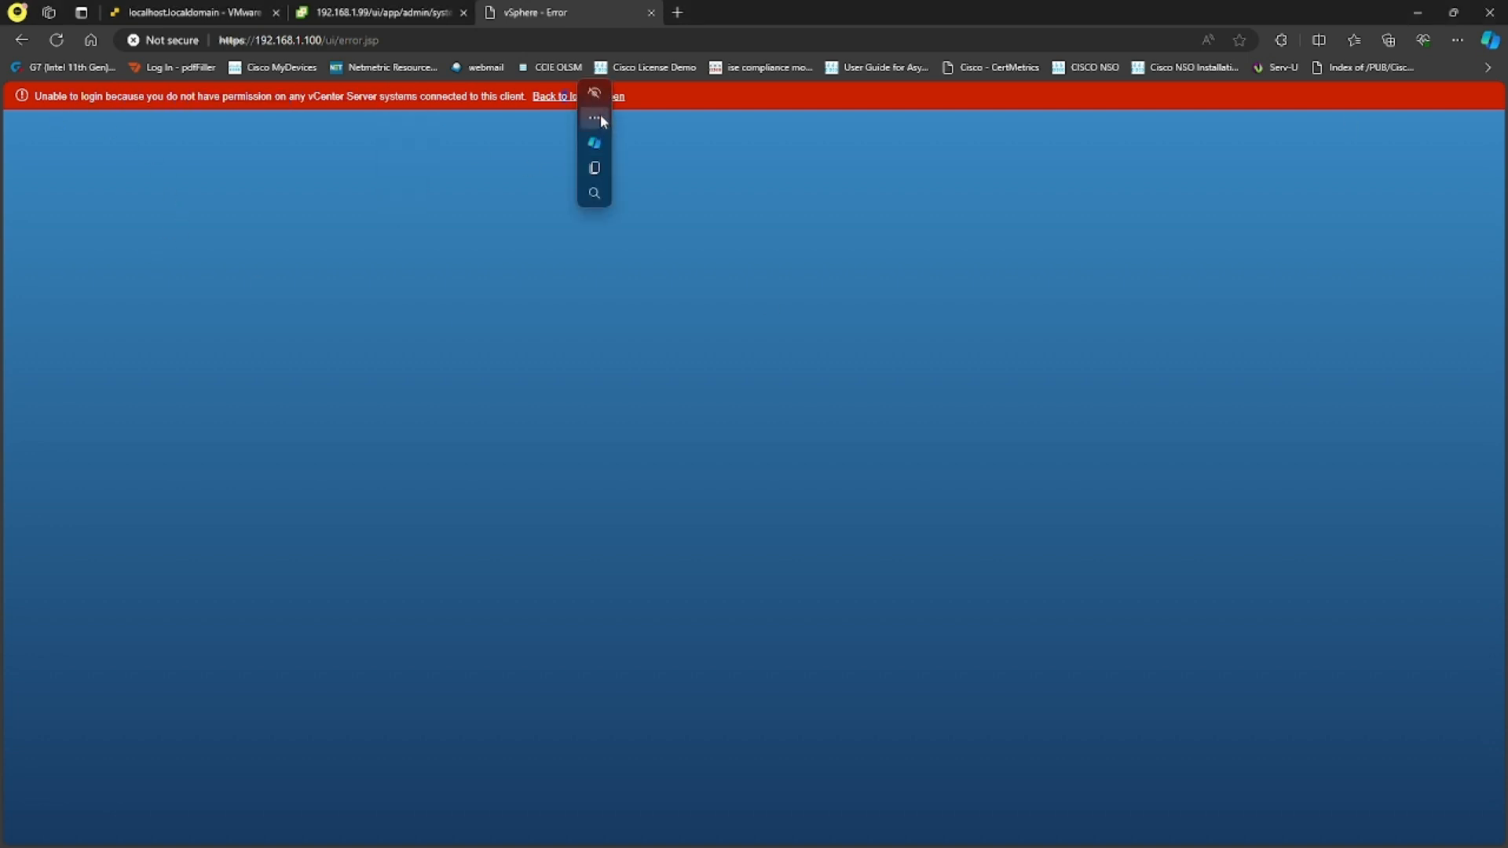
left_click(547, 98)
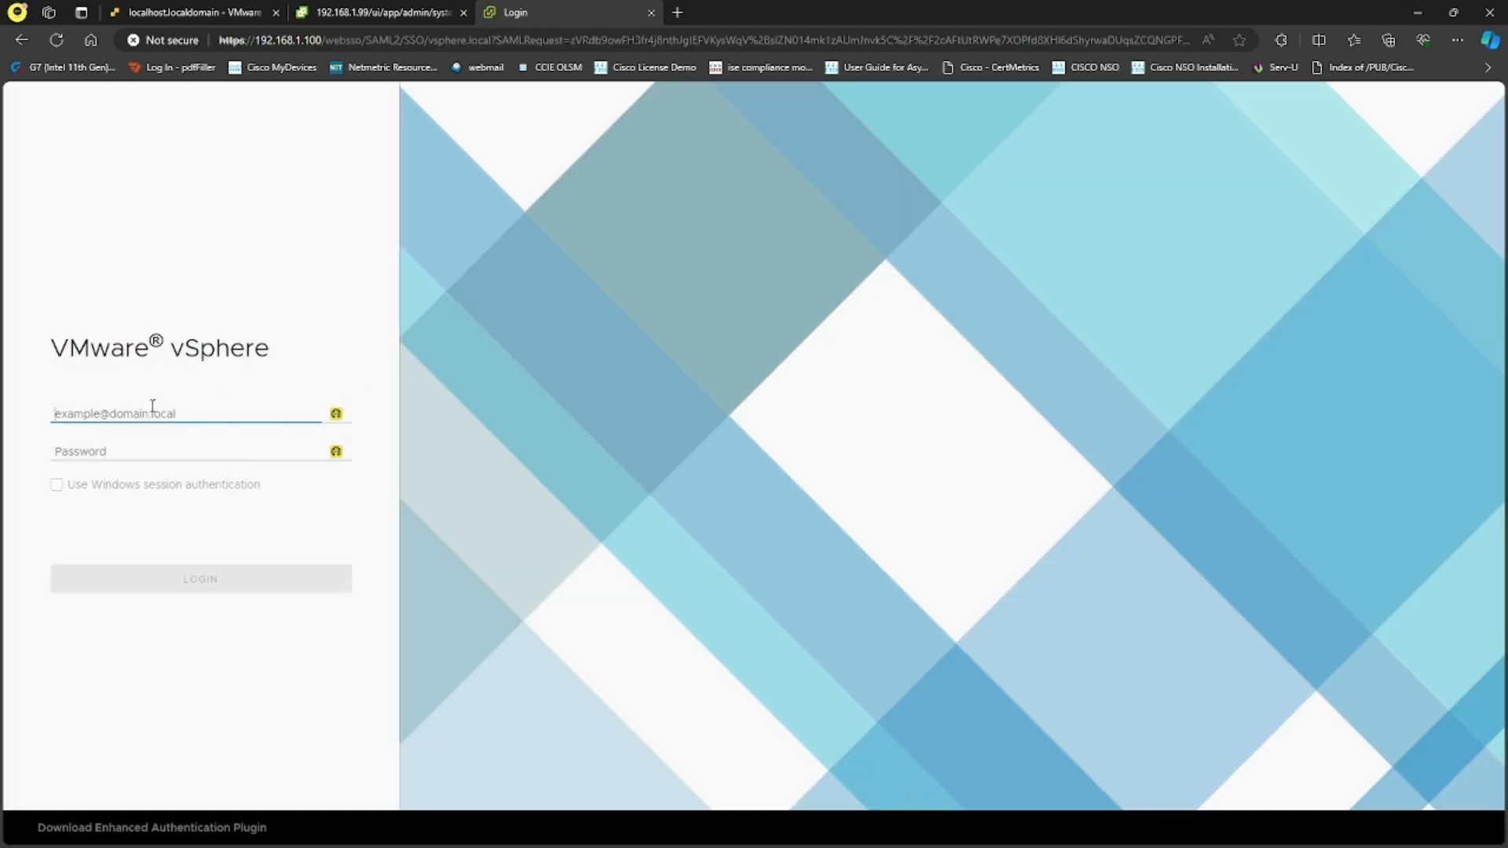
type("administrator@")
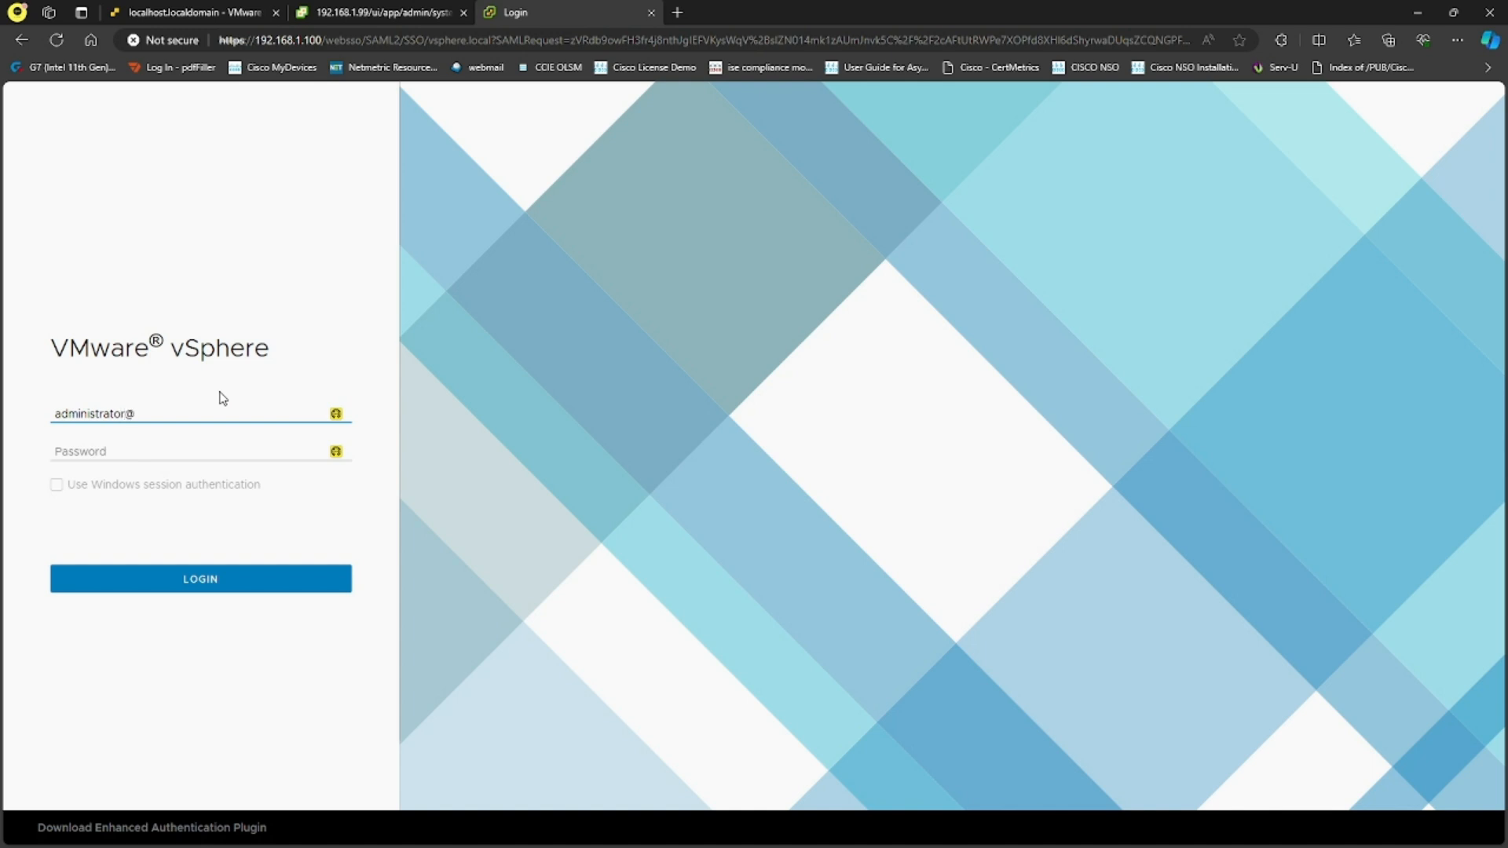
type("vsphere.local")
key("Tab")
type("***")
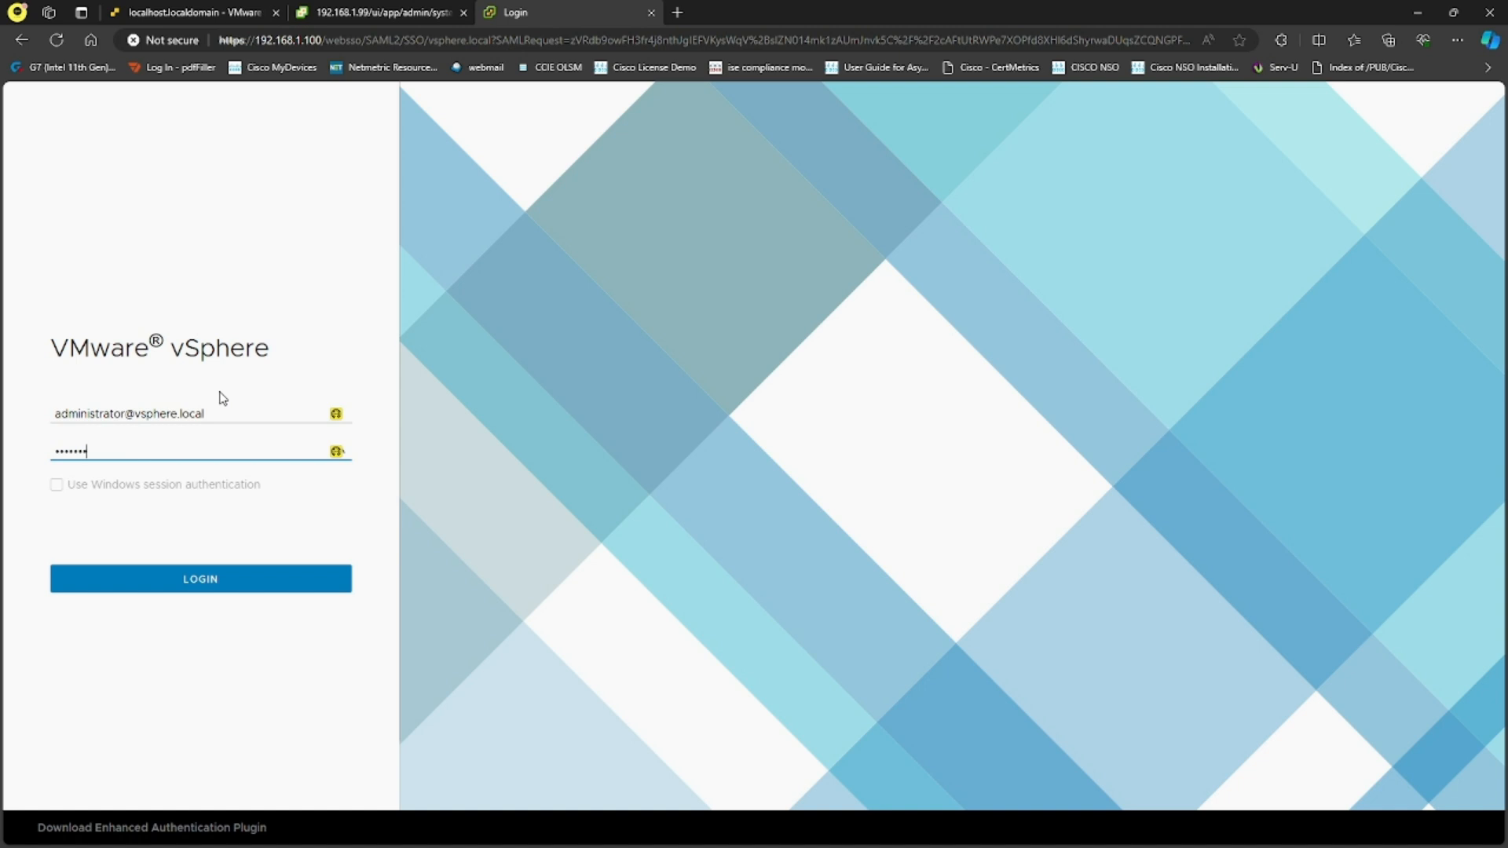
type("****")
key("Return")
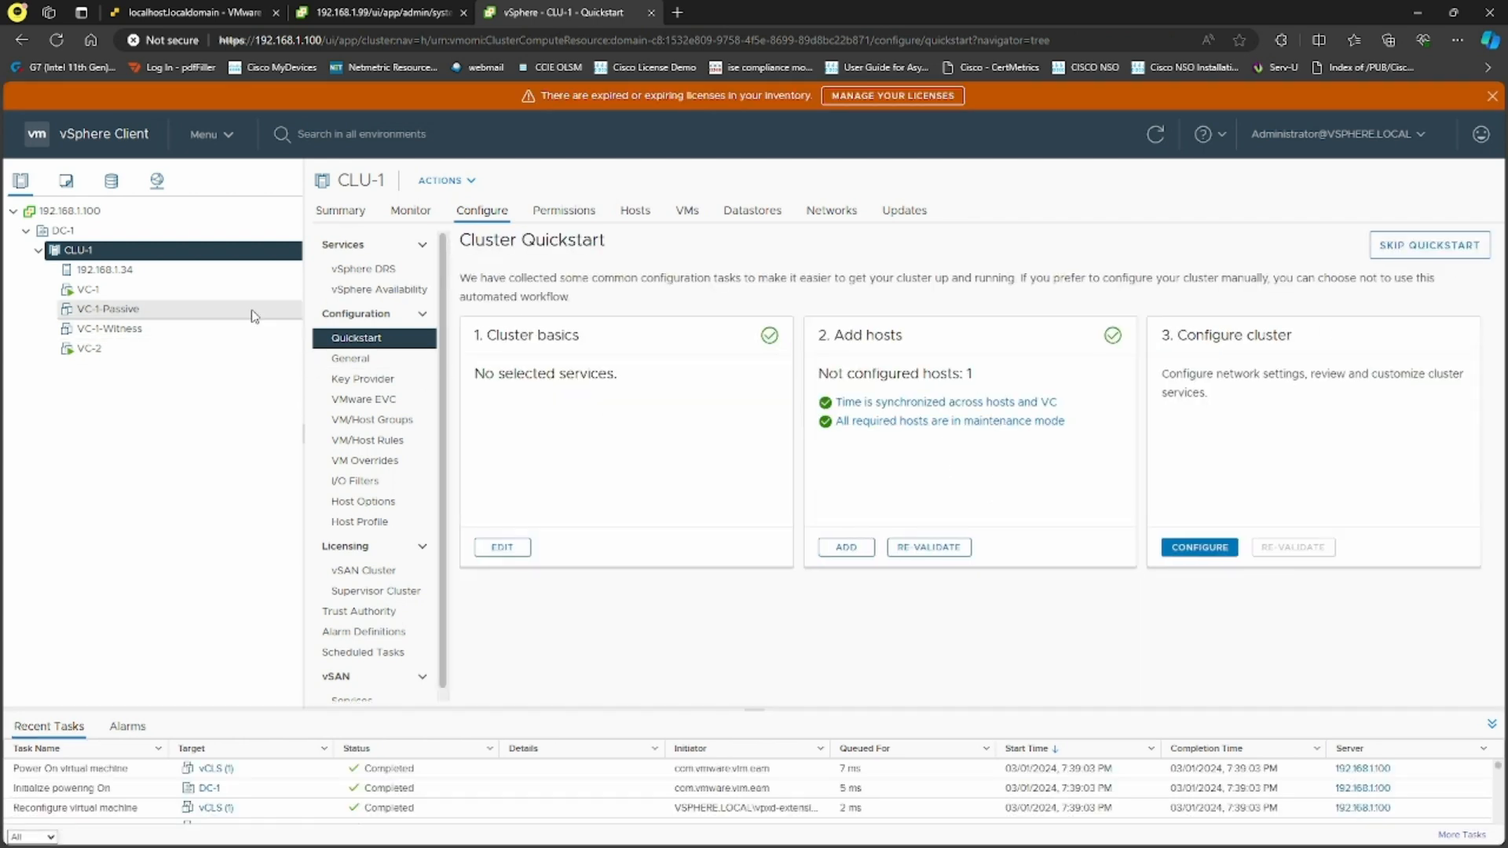
left_click(1492, 95)
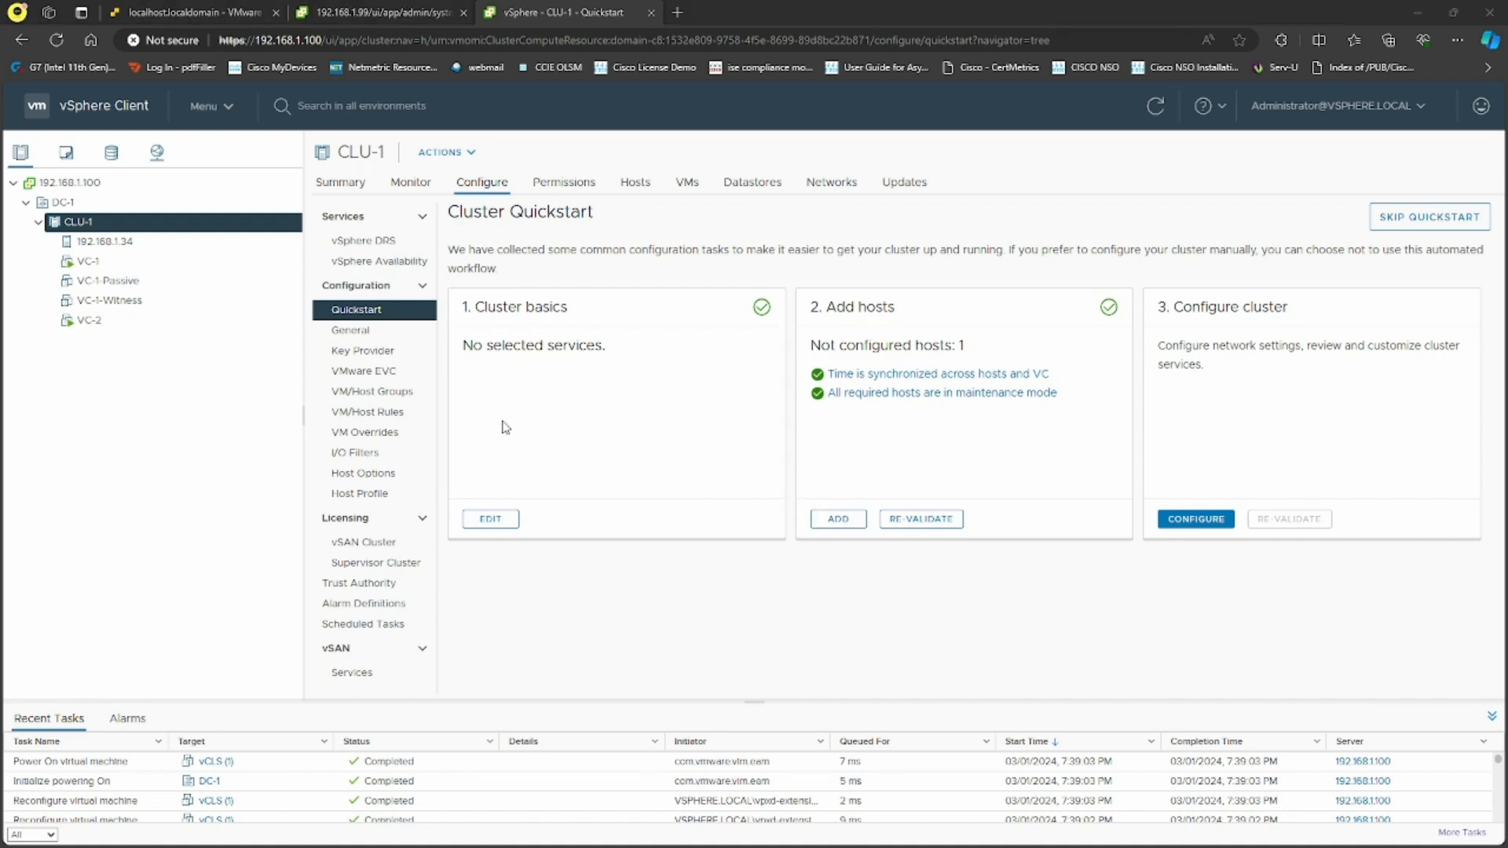
On vCenter 192.168.1.100's Permissions, add a vsphere.local user1 permission with the Read-only role
left_click(110, 190)
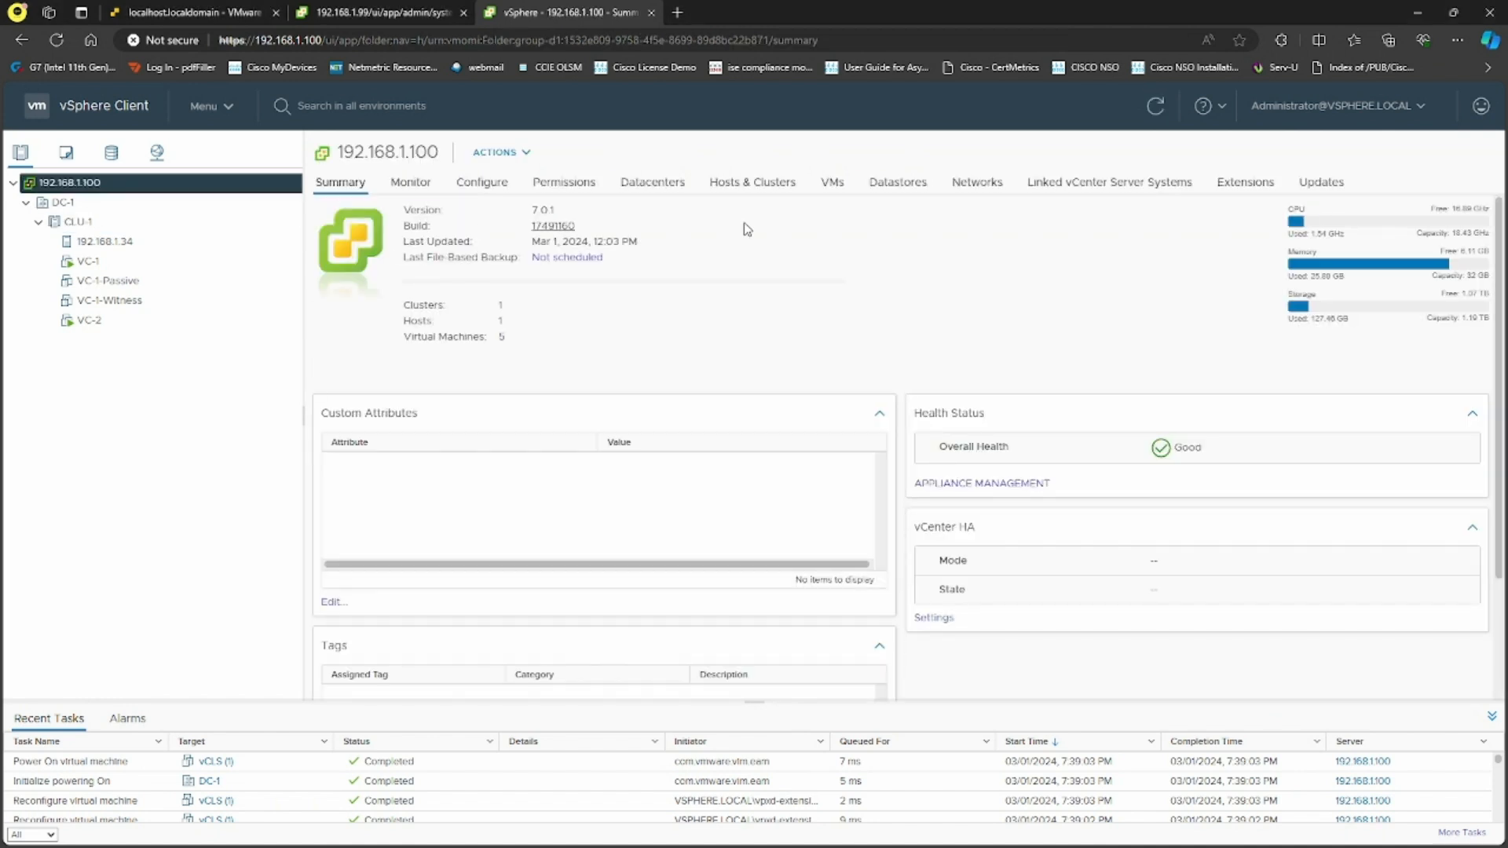
left_click(581, 183)
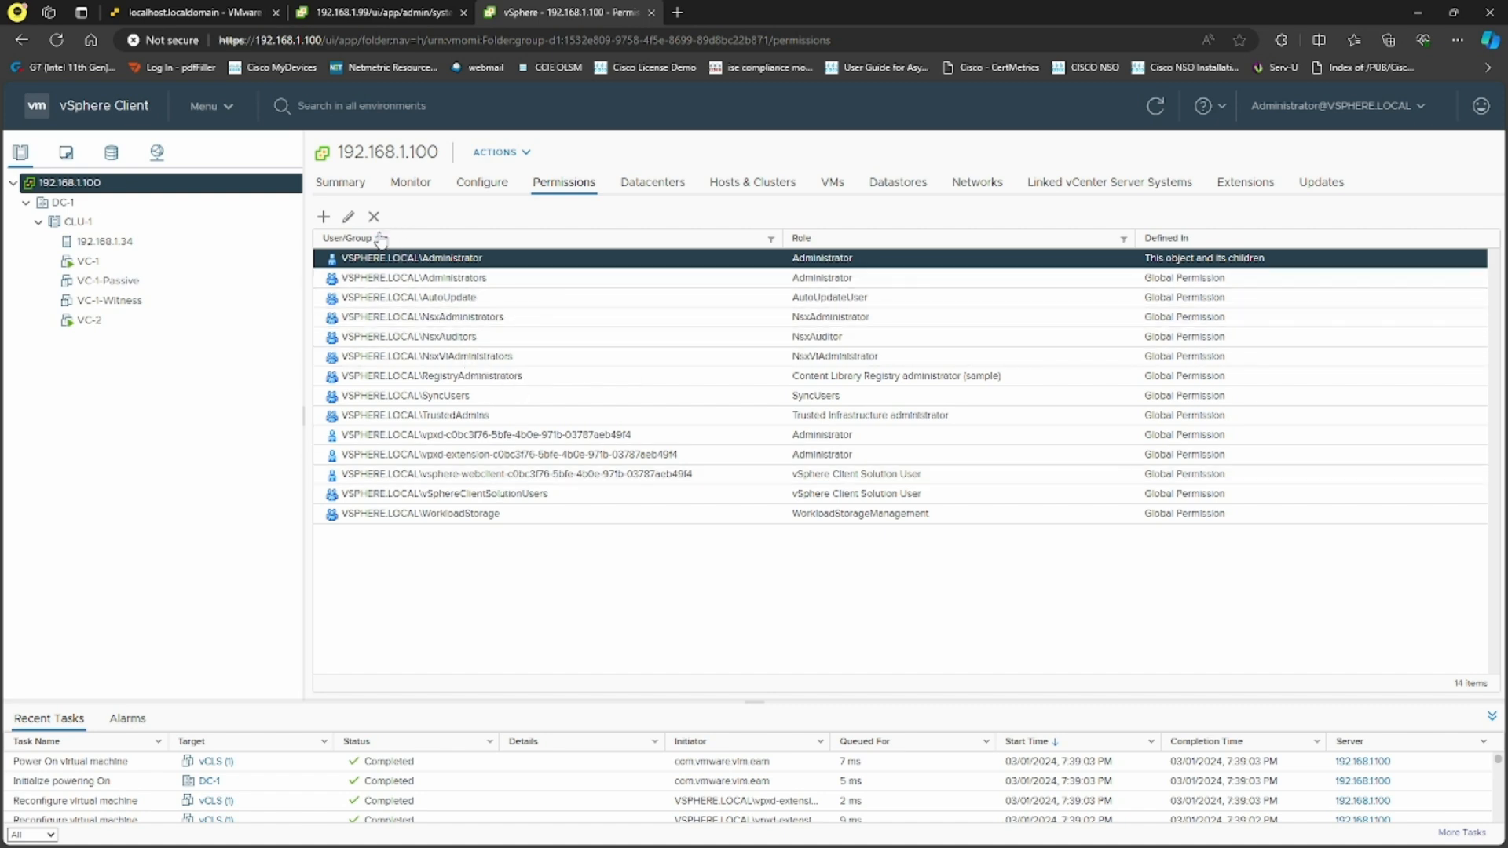
left_click(324, 217)
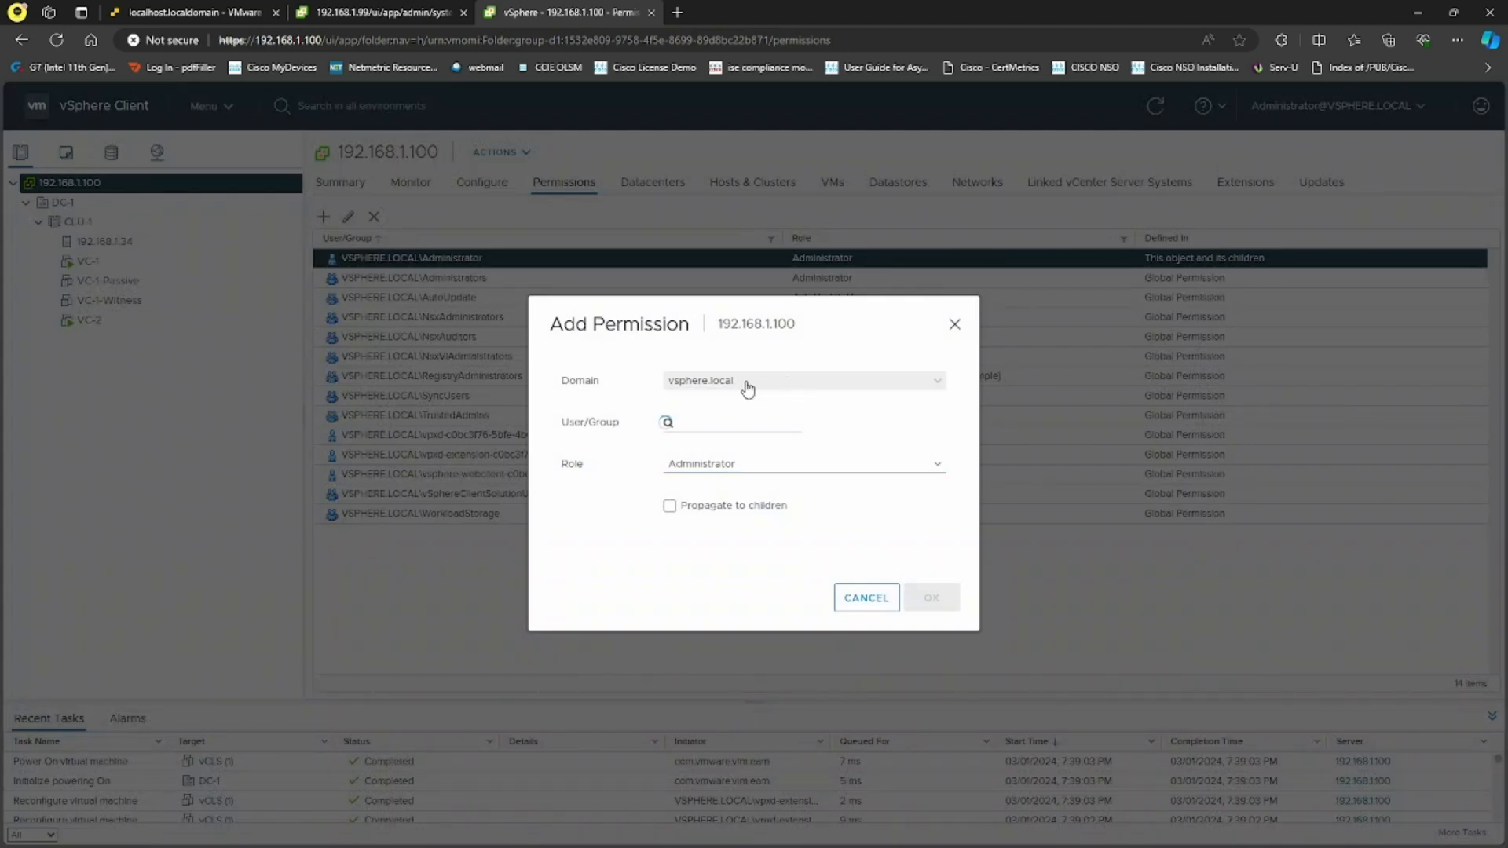
left_click(748, 383)
left_click(734, 401)
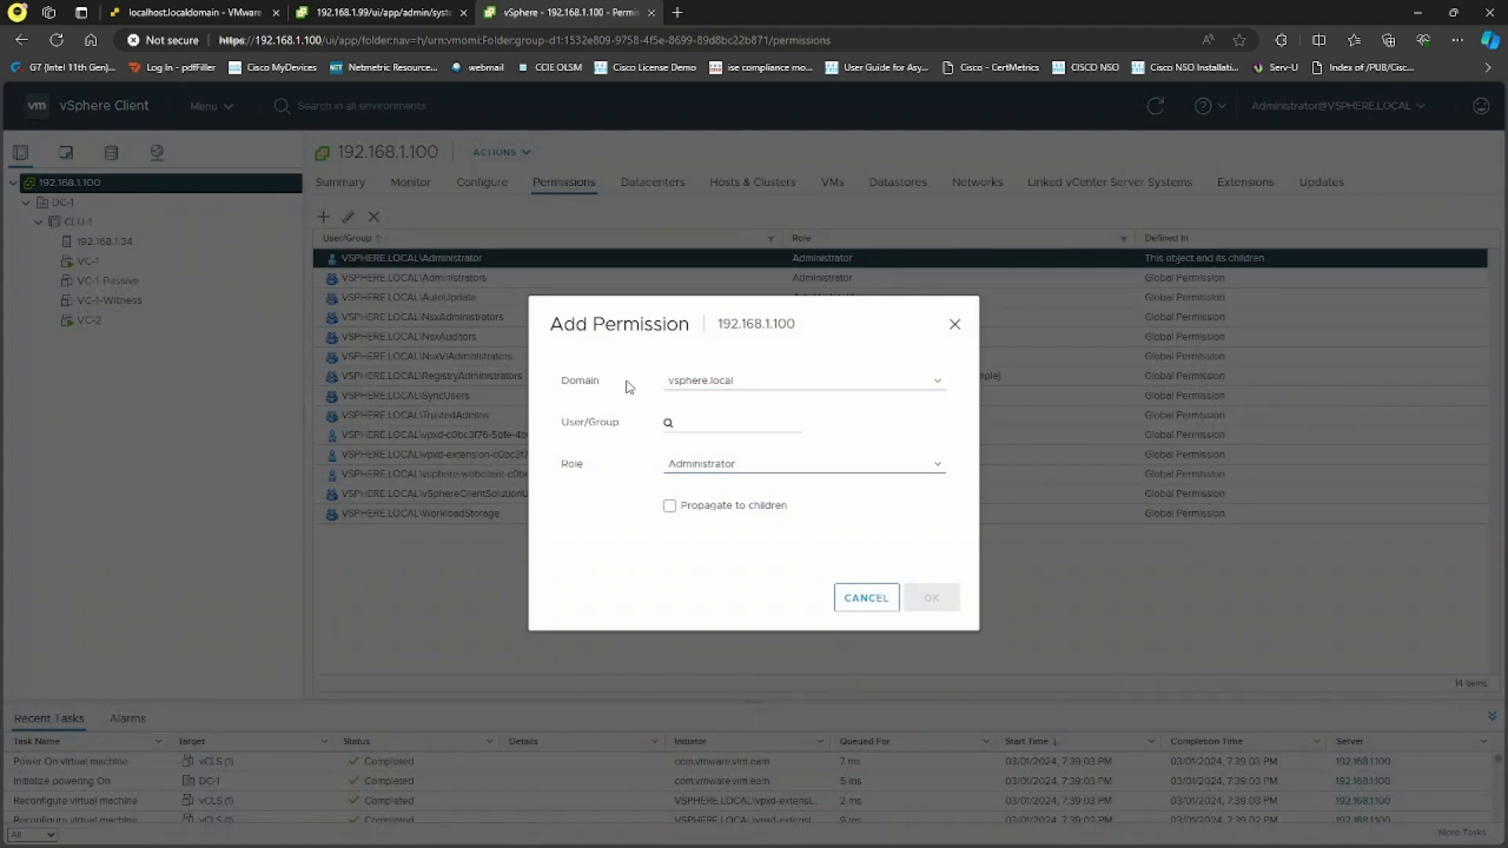
left_click(709, 415)
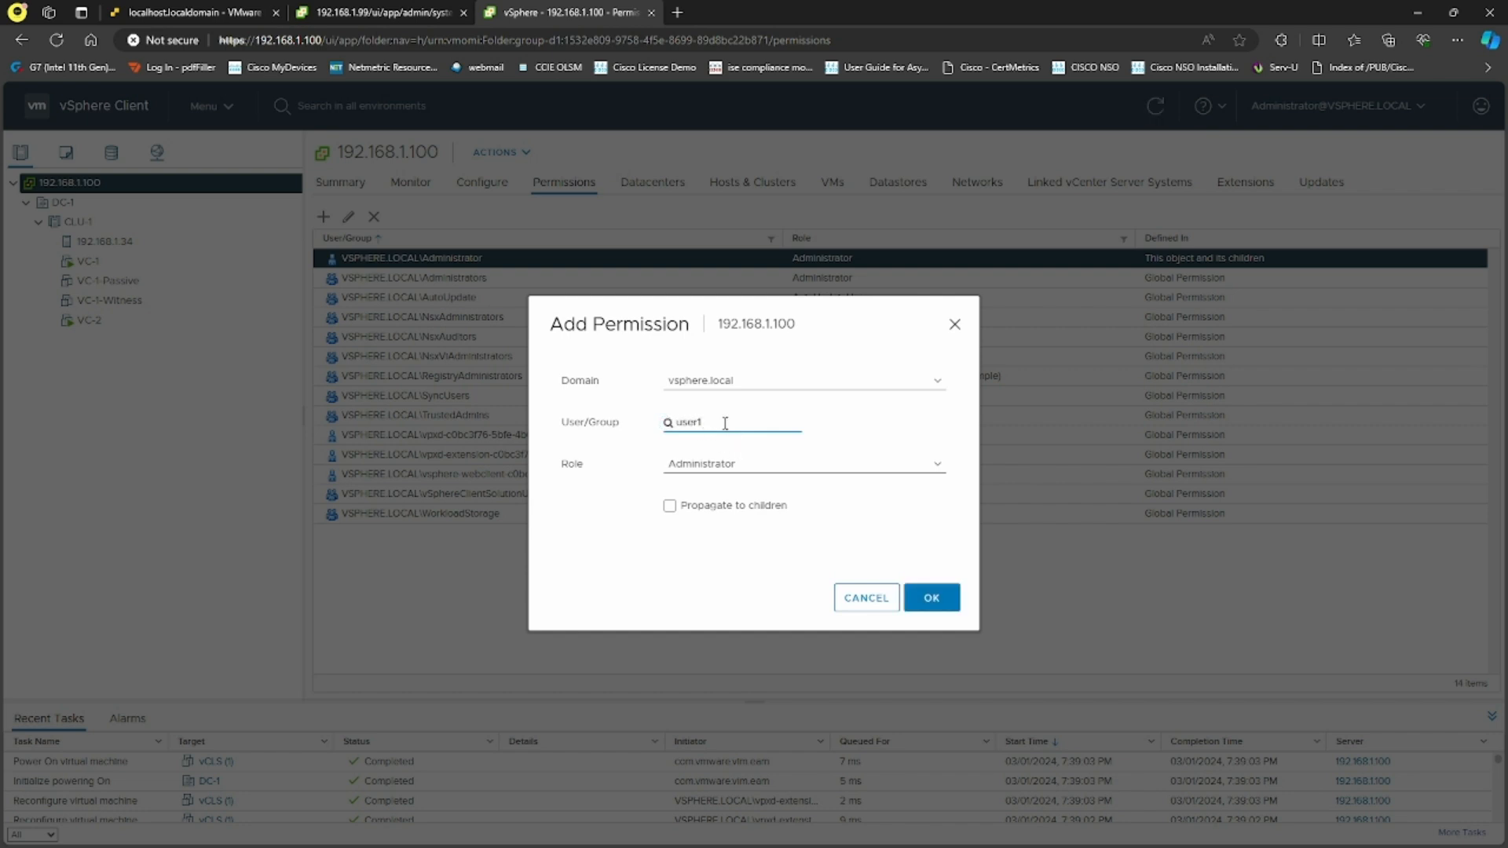
left_click(746, 465)
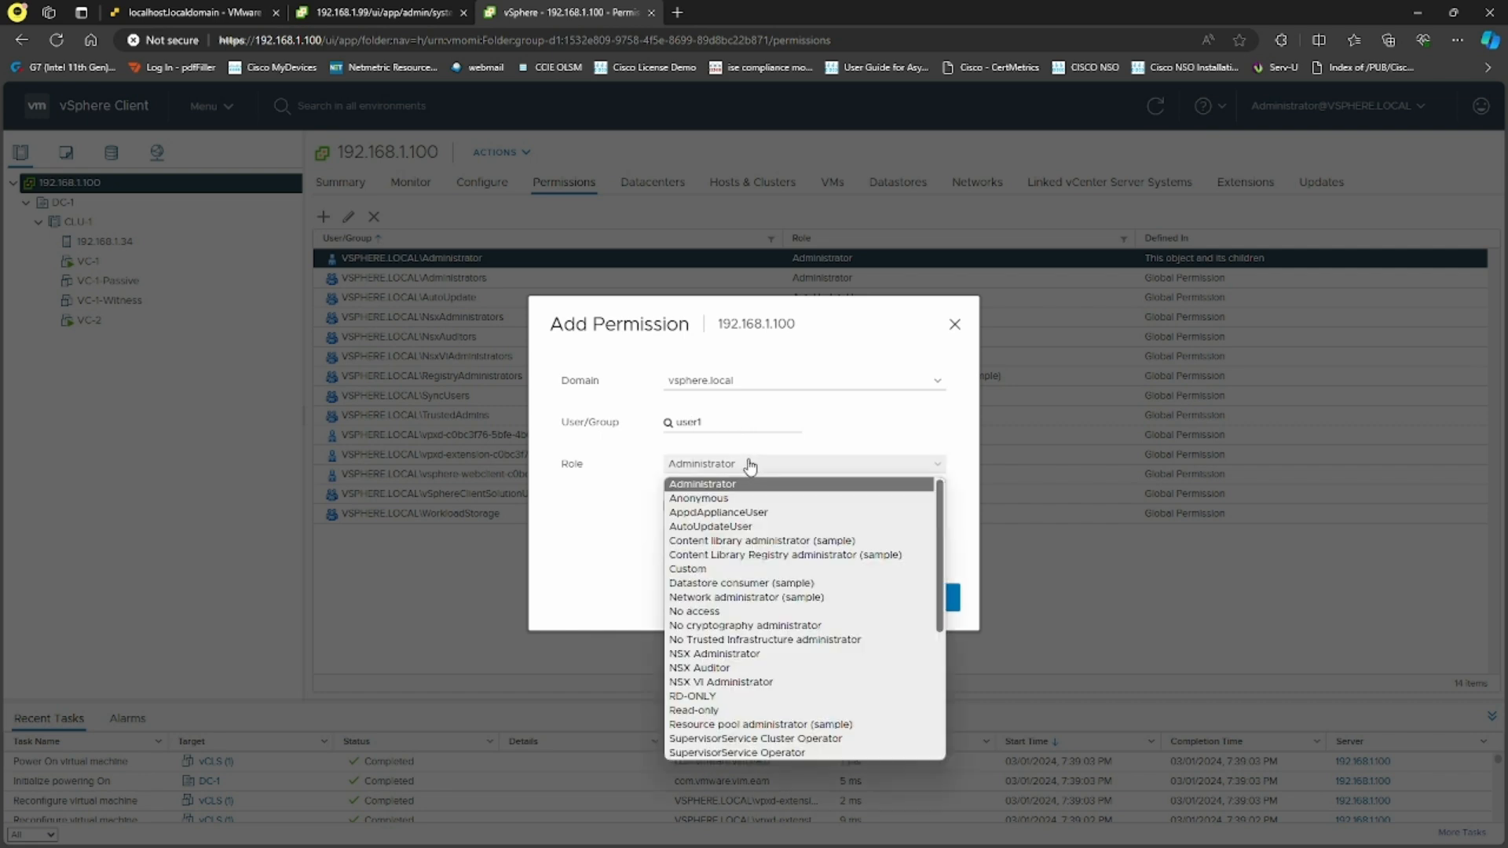
left_click(718, 709)
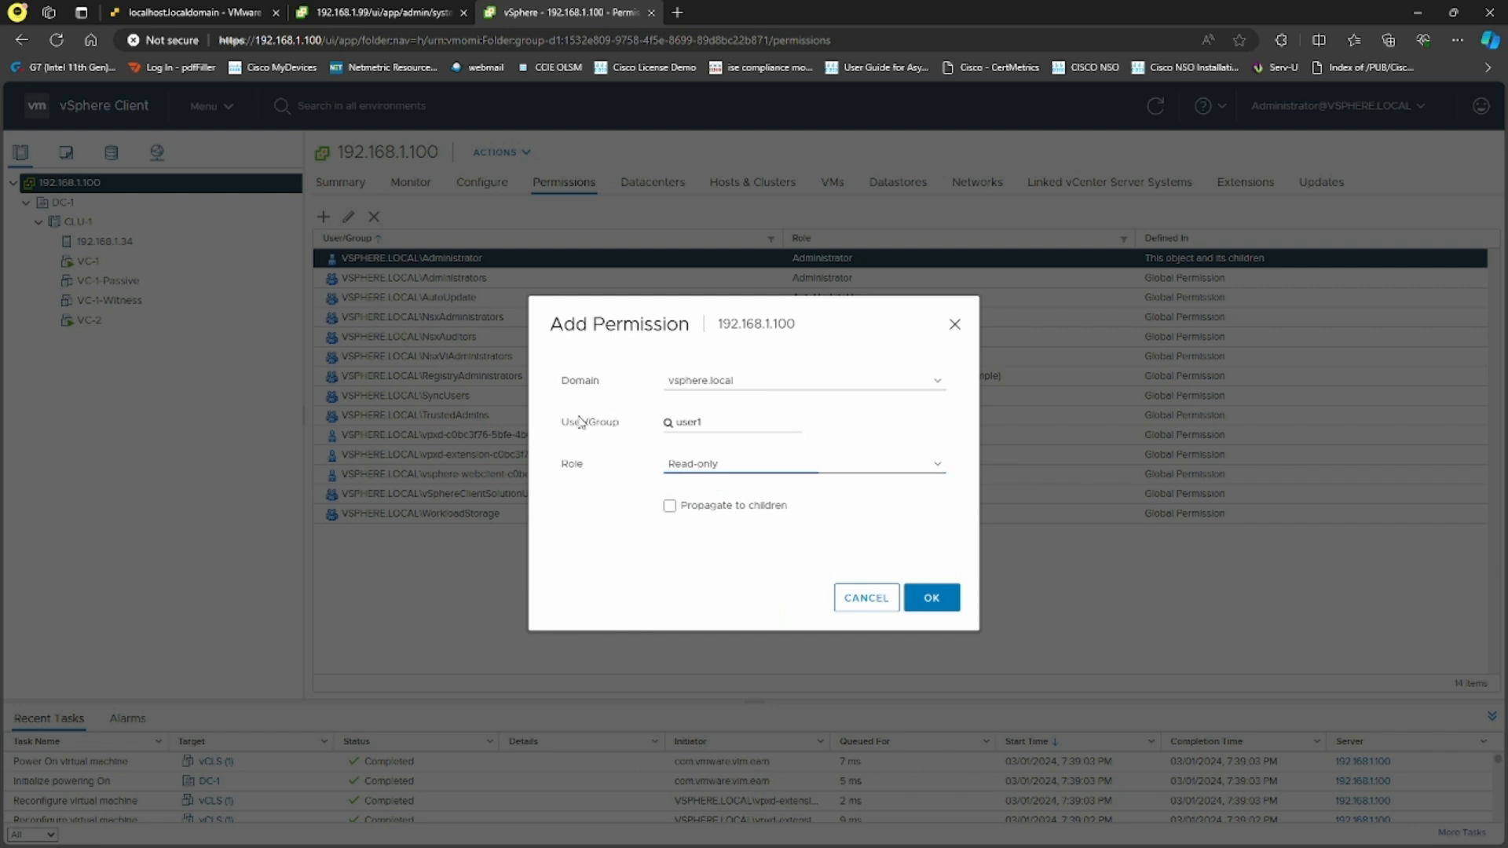
left_click_drag(620, 424, 571, 430)
left_click(716, 555)
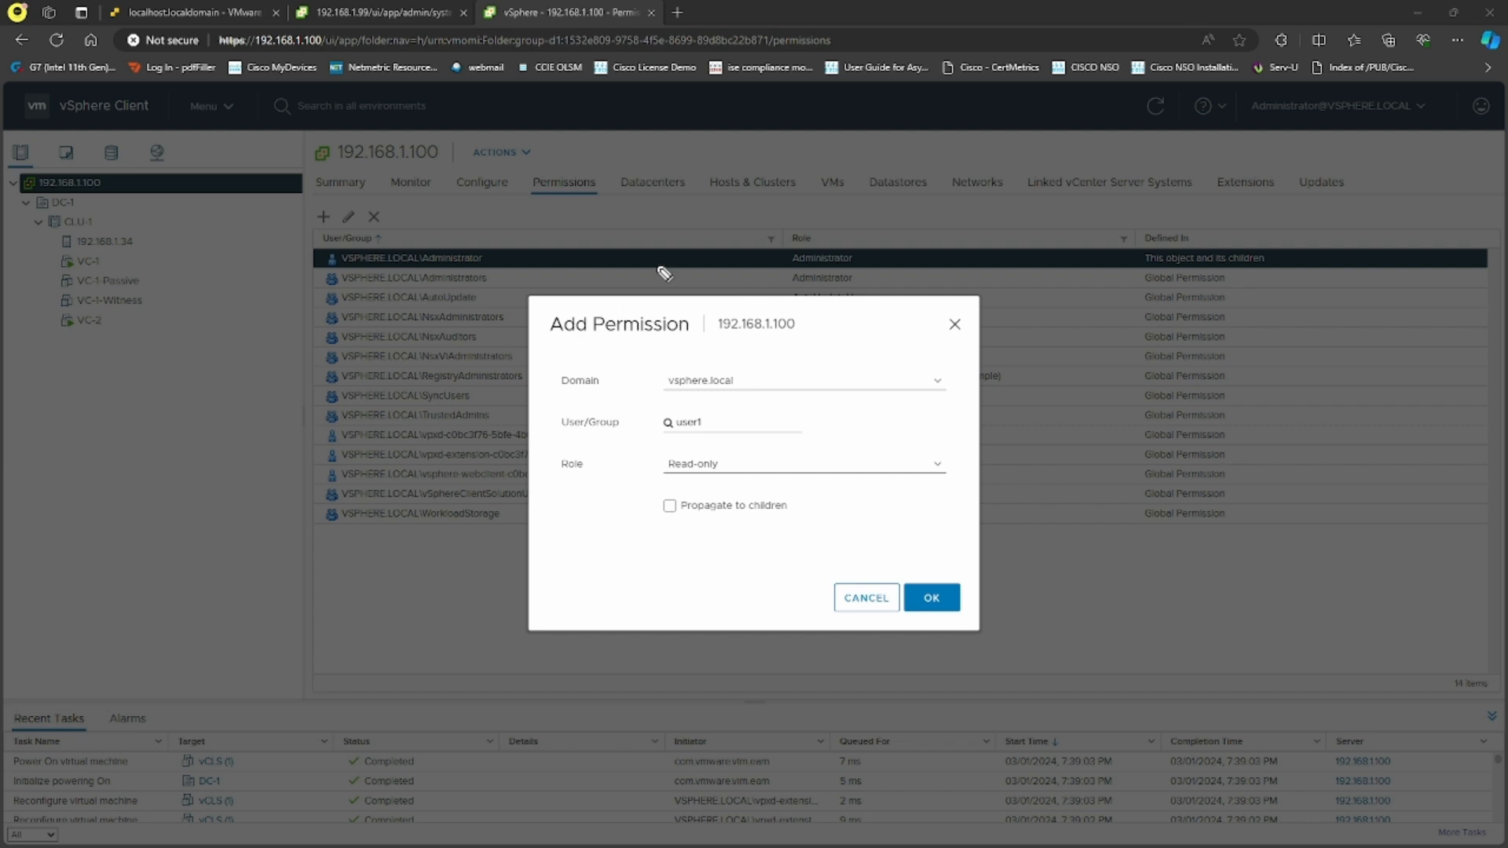
Annotate DC-1 and the Read-only role, clear the marks, and confirm user1's Read-only permission
mouse_move(30, 212)
left_mouse_down()
mouse_move(84, 206)
mouse_move(50, 192)
mouse_move(20, 208)
left_mouse_up()
mouse_move(660, 480)
left_mouse_down()
mouse_move(738, 479)
mouse_move(664, 483)
mouse_move(935, 406)
left_mouse_up()
left_click_drag(838, 452, 925, 424)
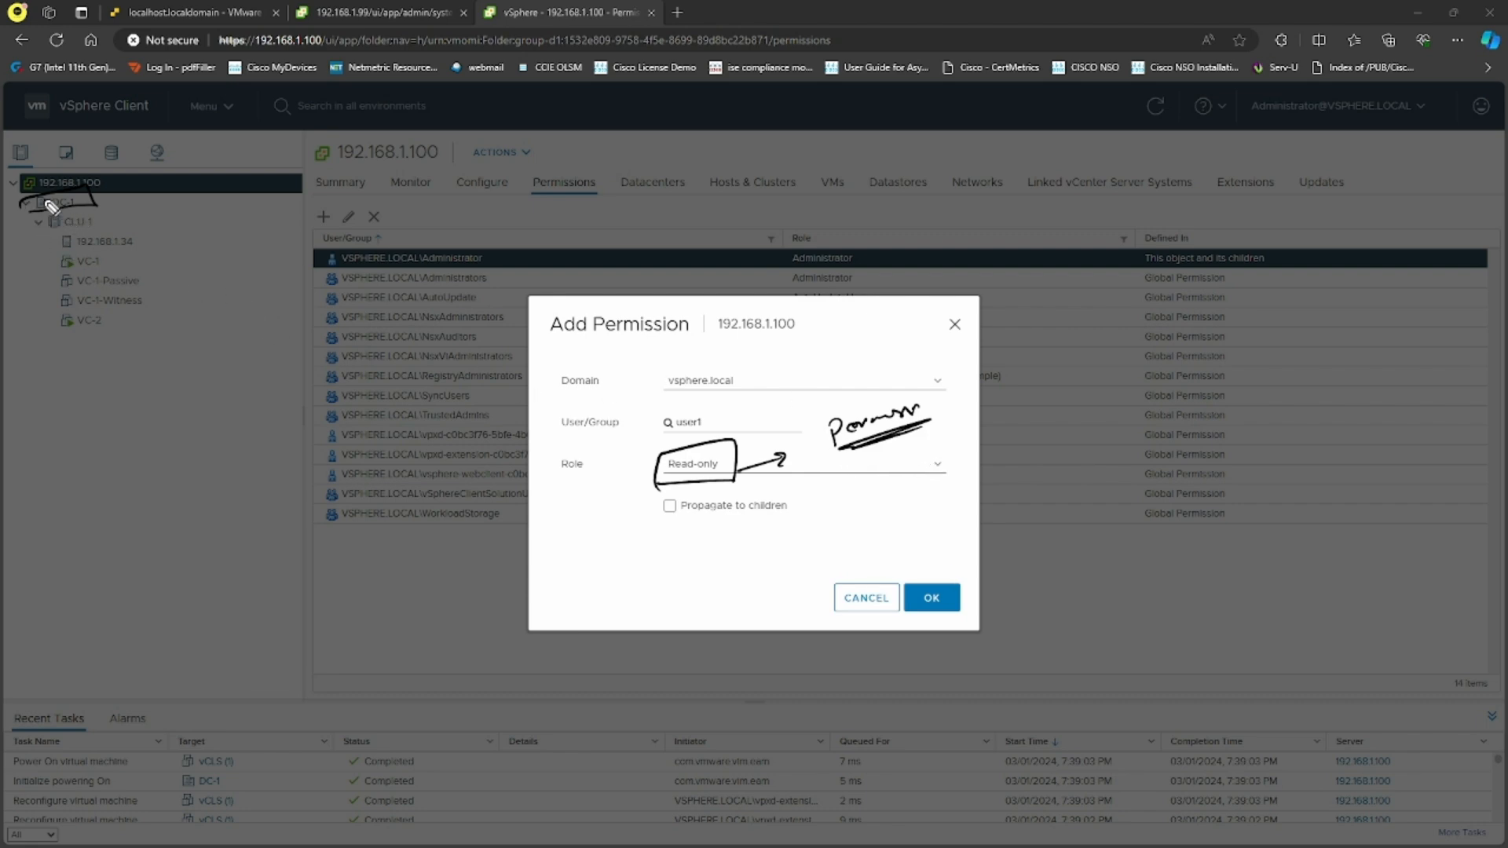
left_click_drag(86, 194, 124, 190)
key("Escape")
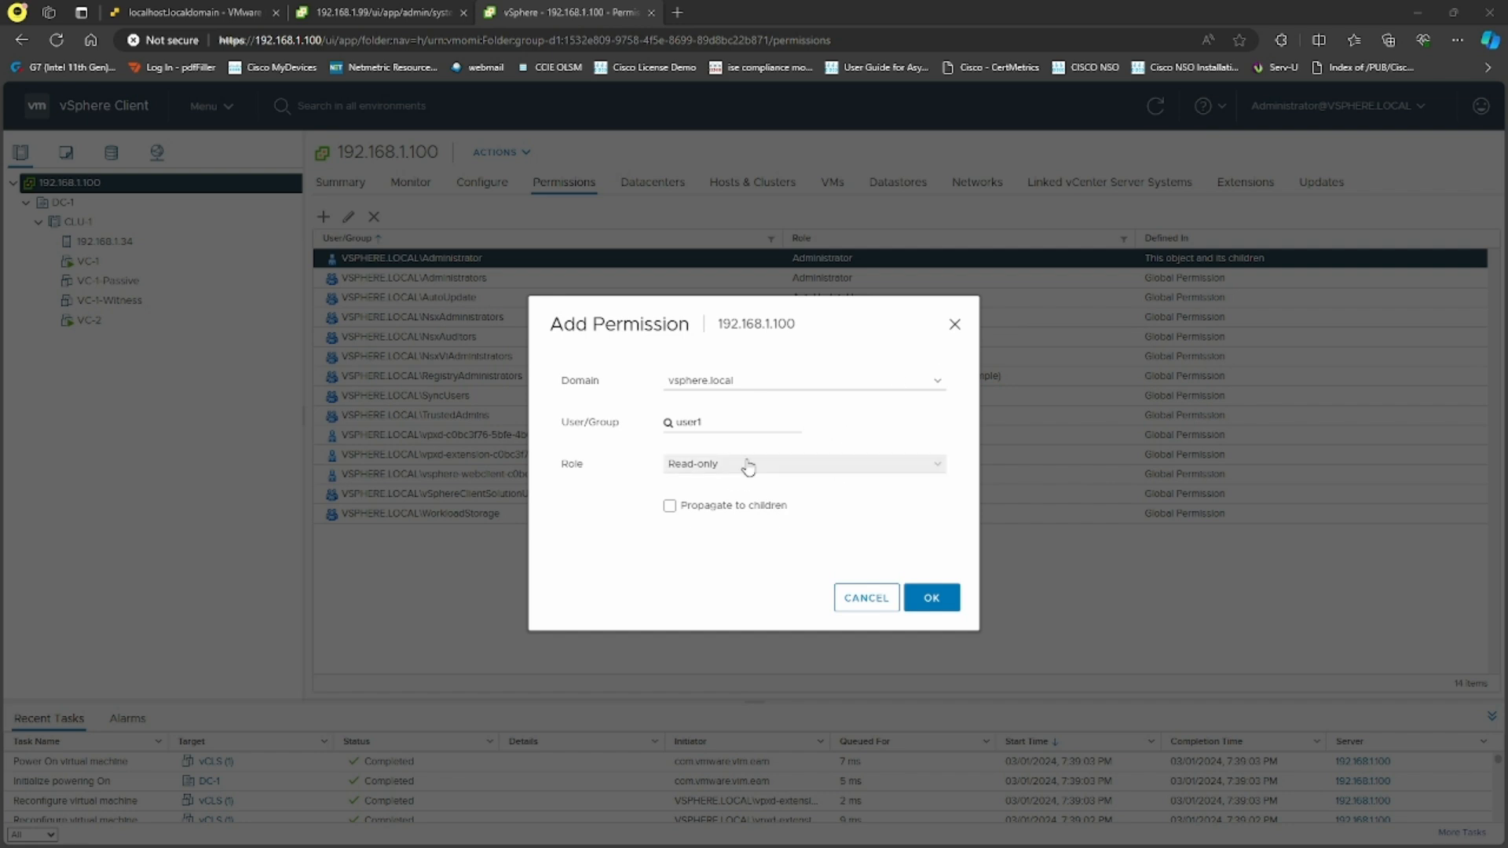
left_click_drag(702, 423, 666, 427)
left_click(693, 582)
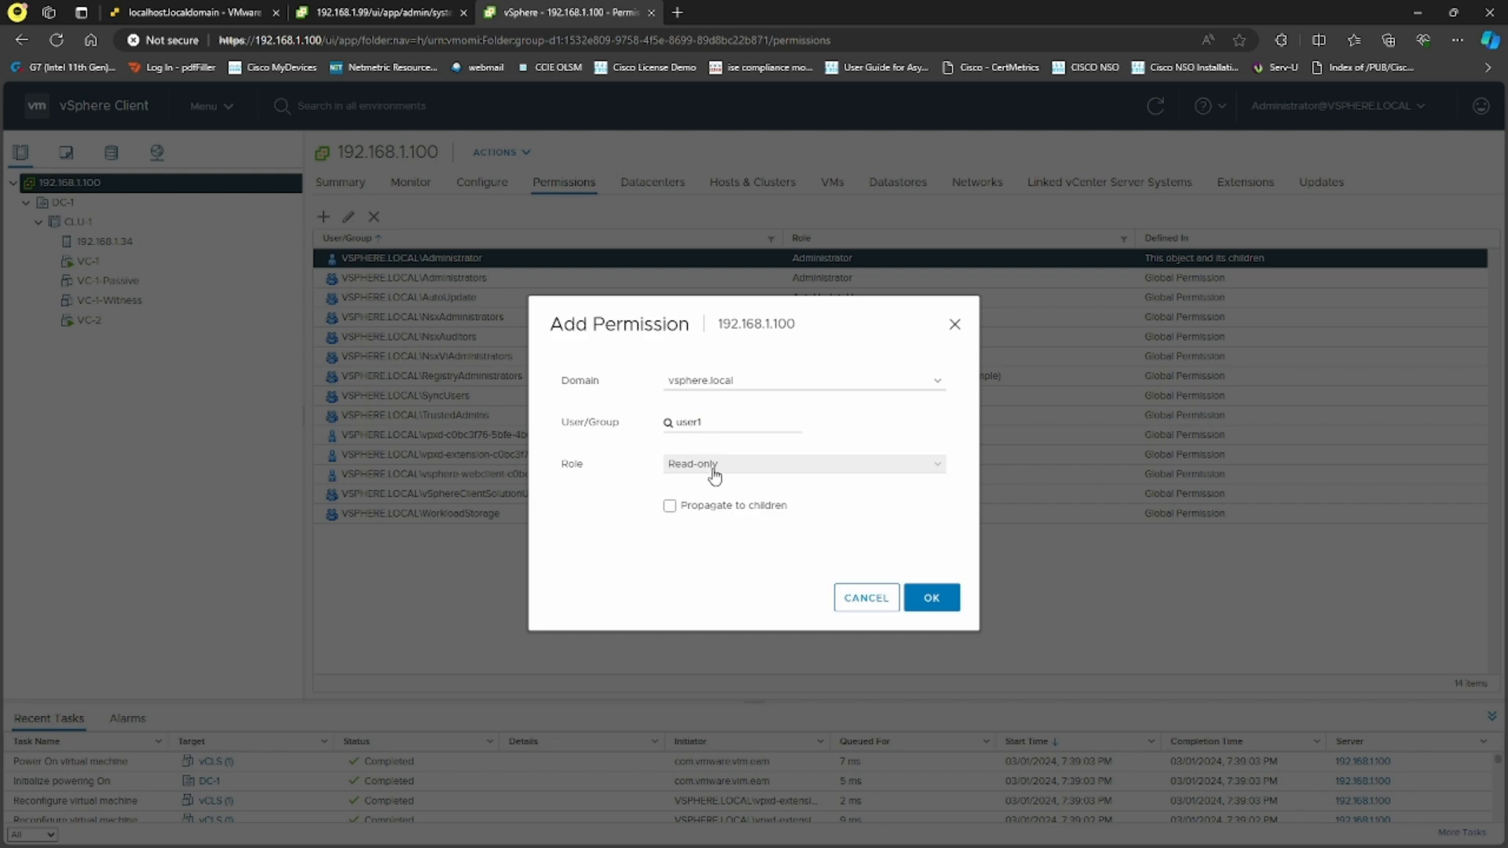
left_click(931, 604)
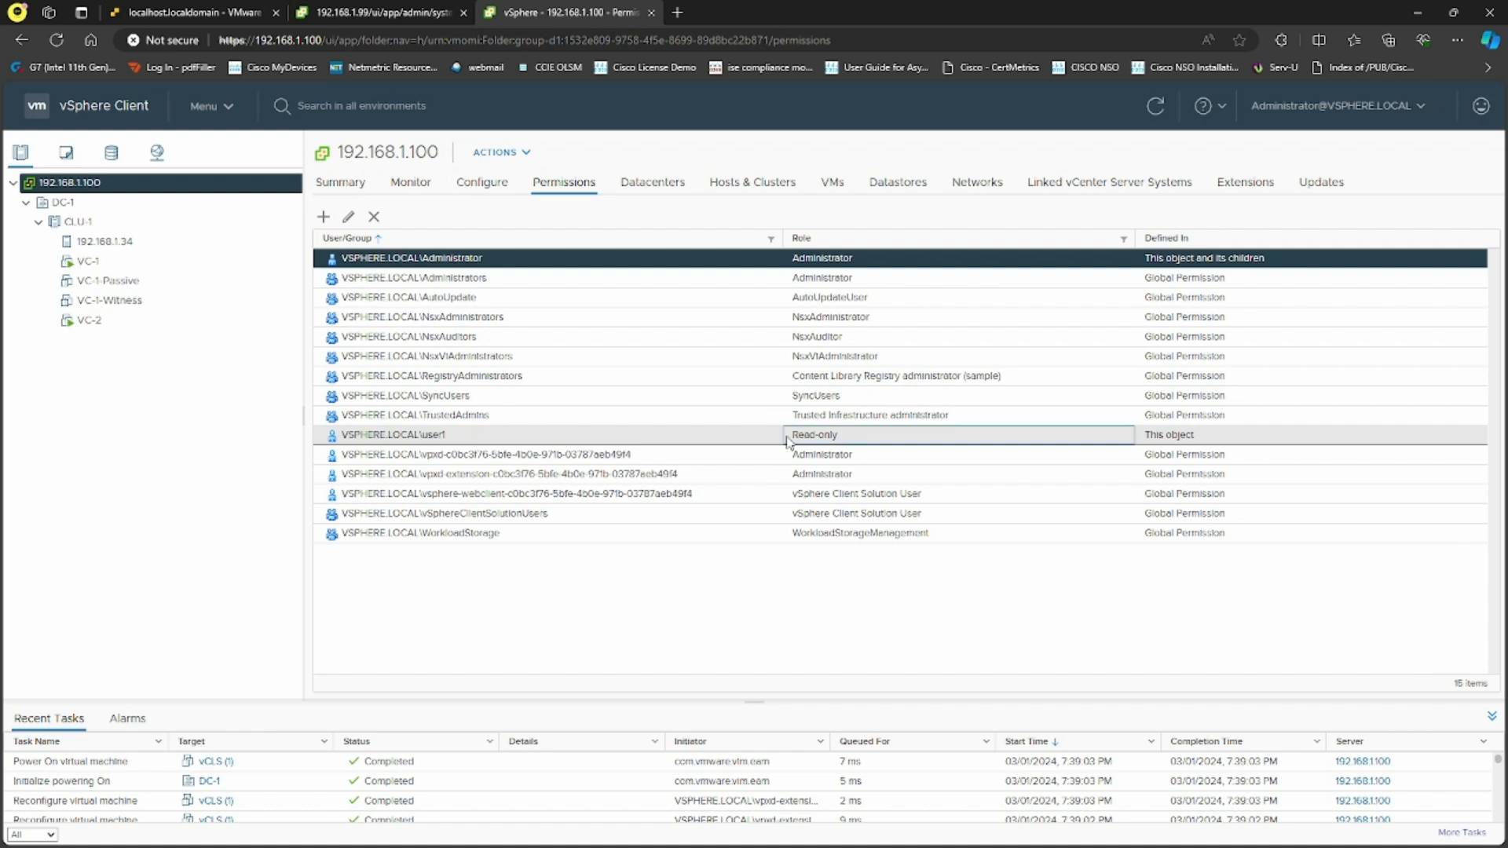
left_click_drag(470, 437, 440, 455)
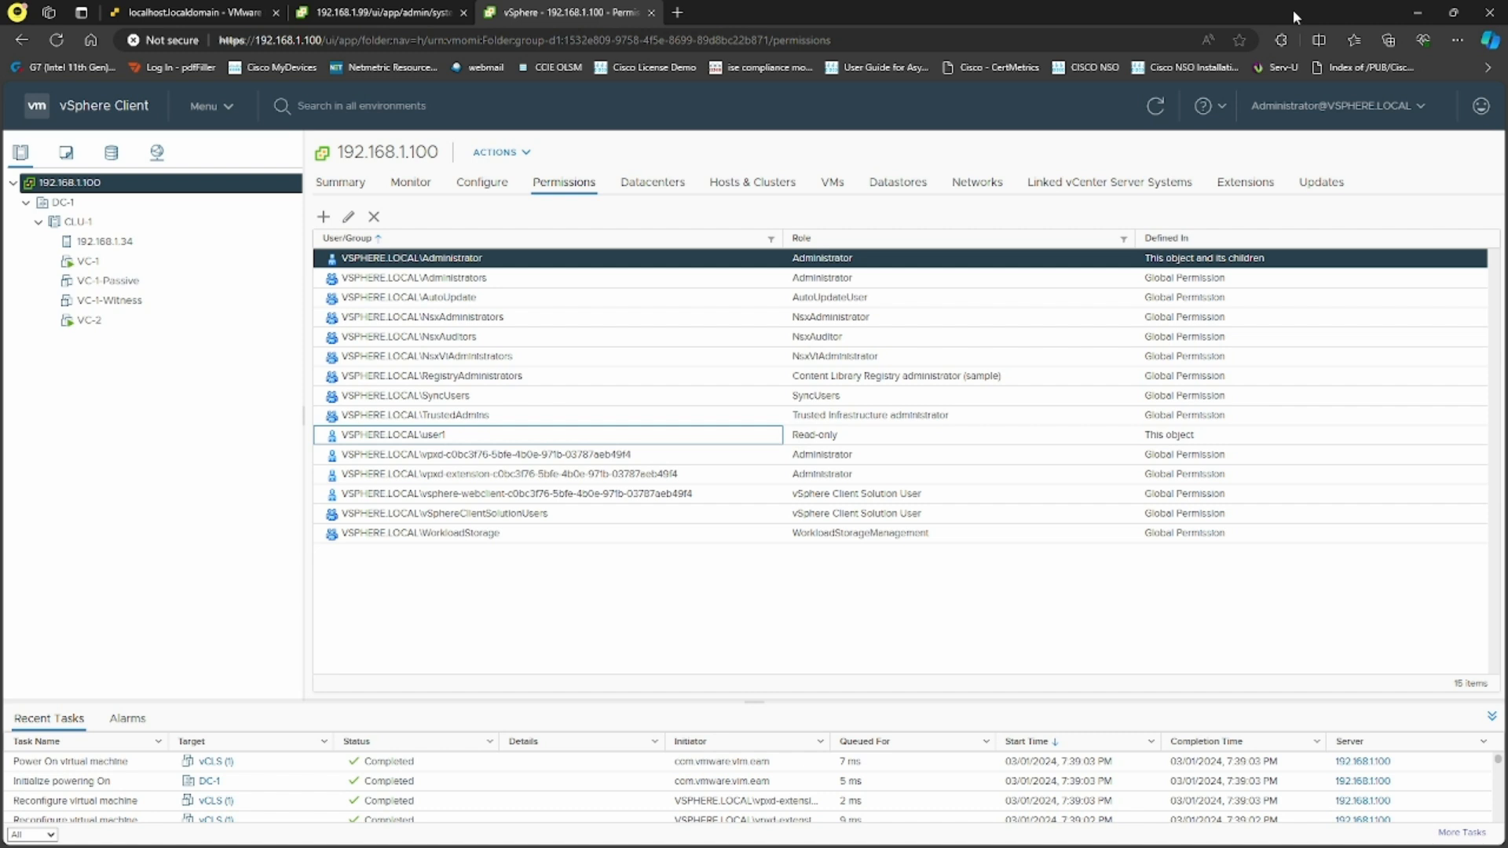
left_click(1335, 106)
left_click(1260, 247)
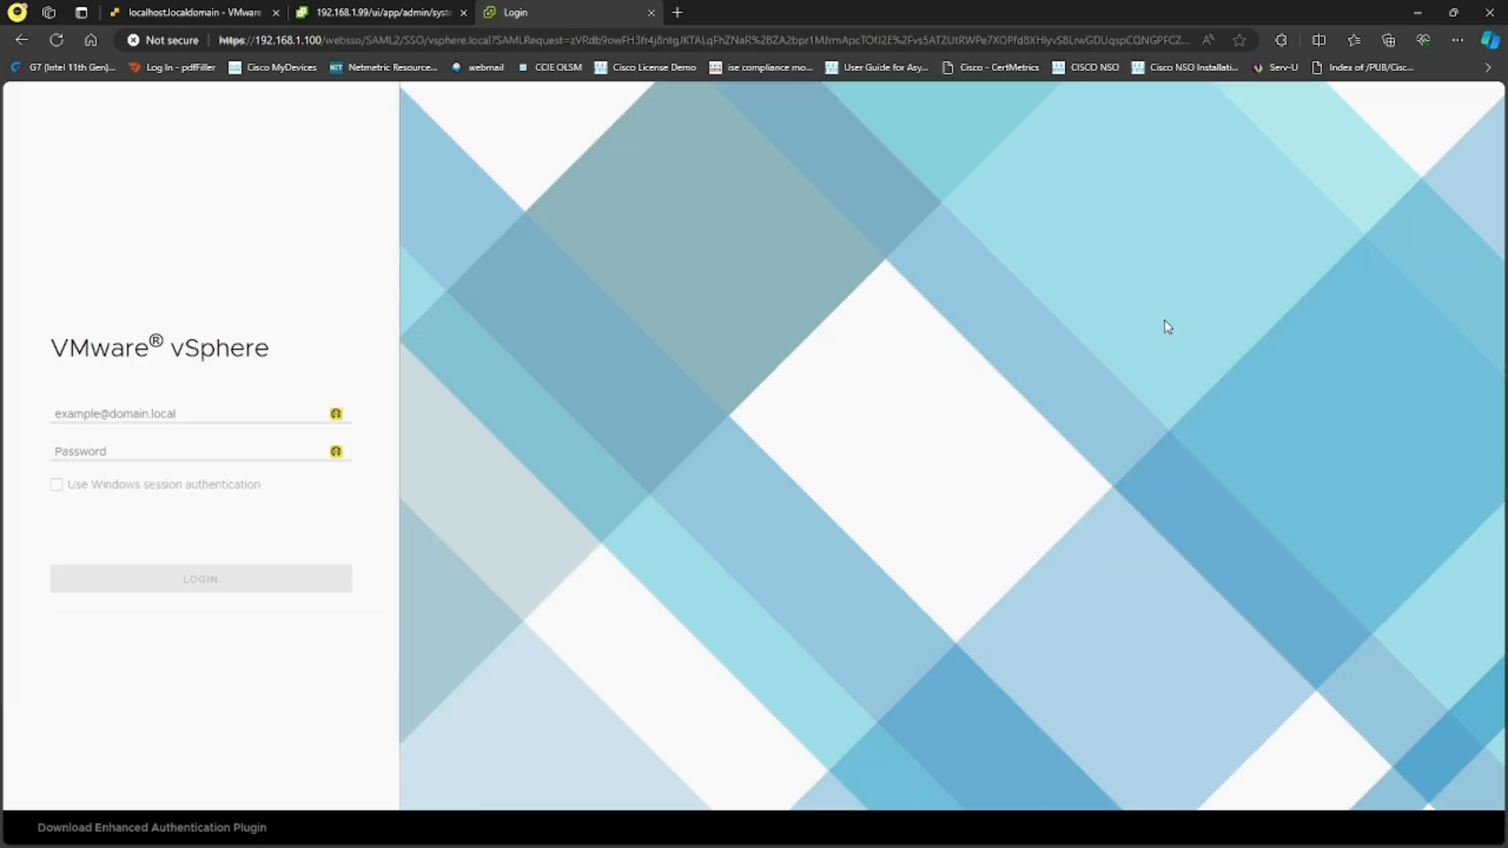
left_click(187, 412)
type("vsphere.local")
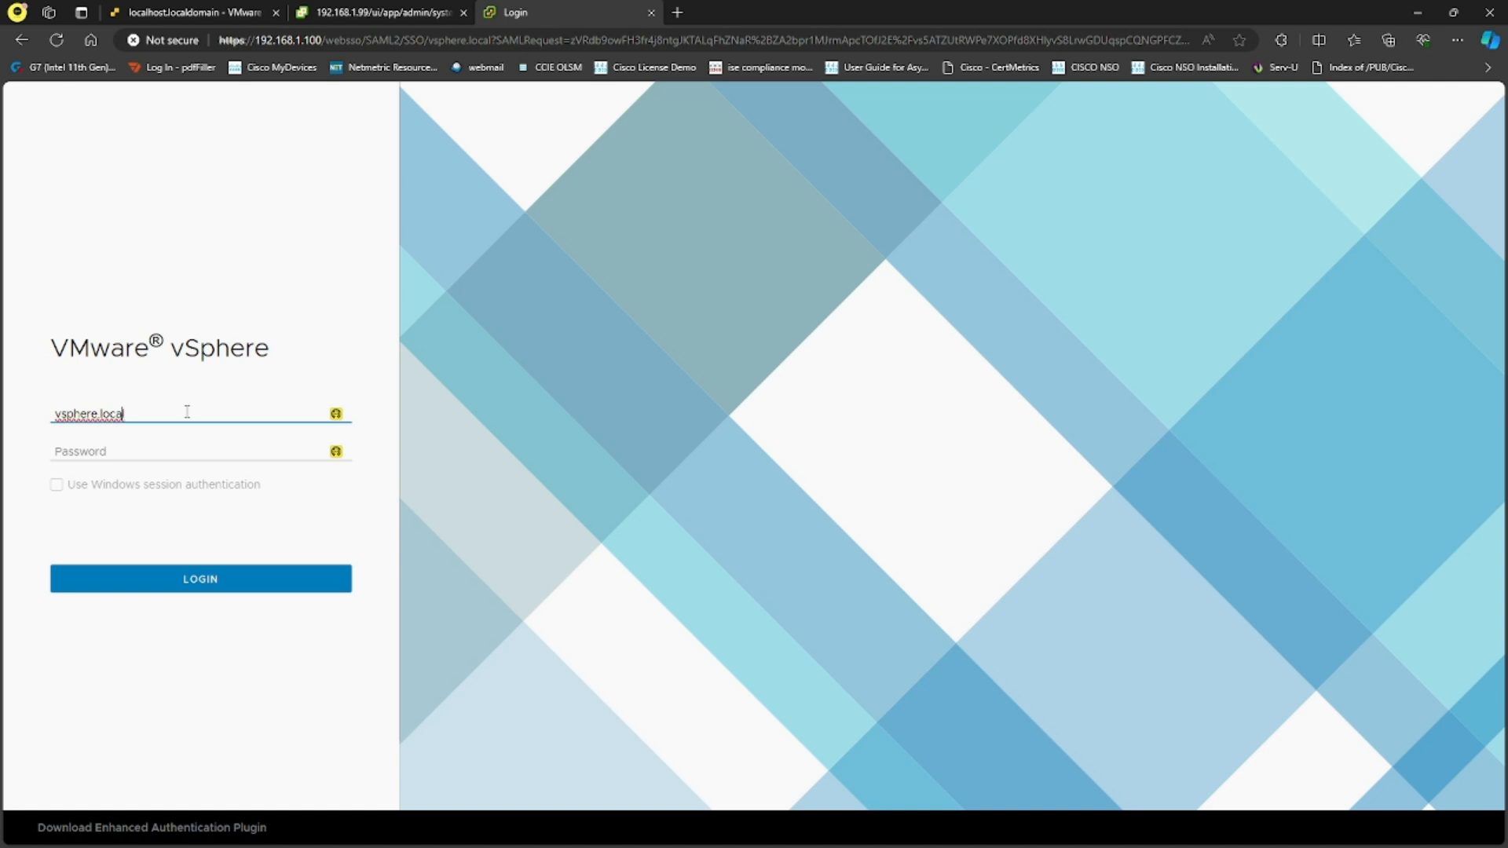
key("Home")
type("user1@")
key("Tab")
type("V")
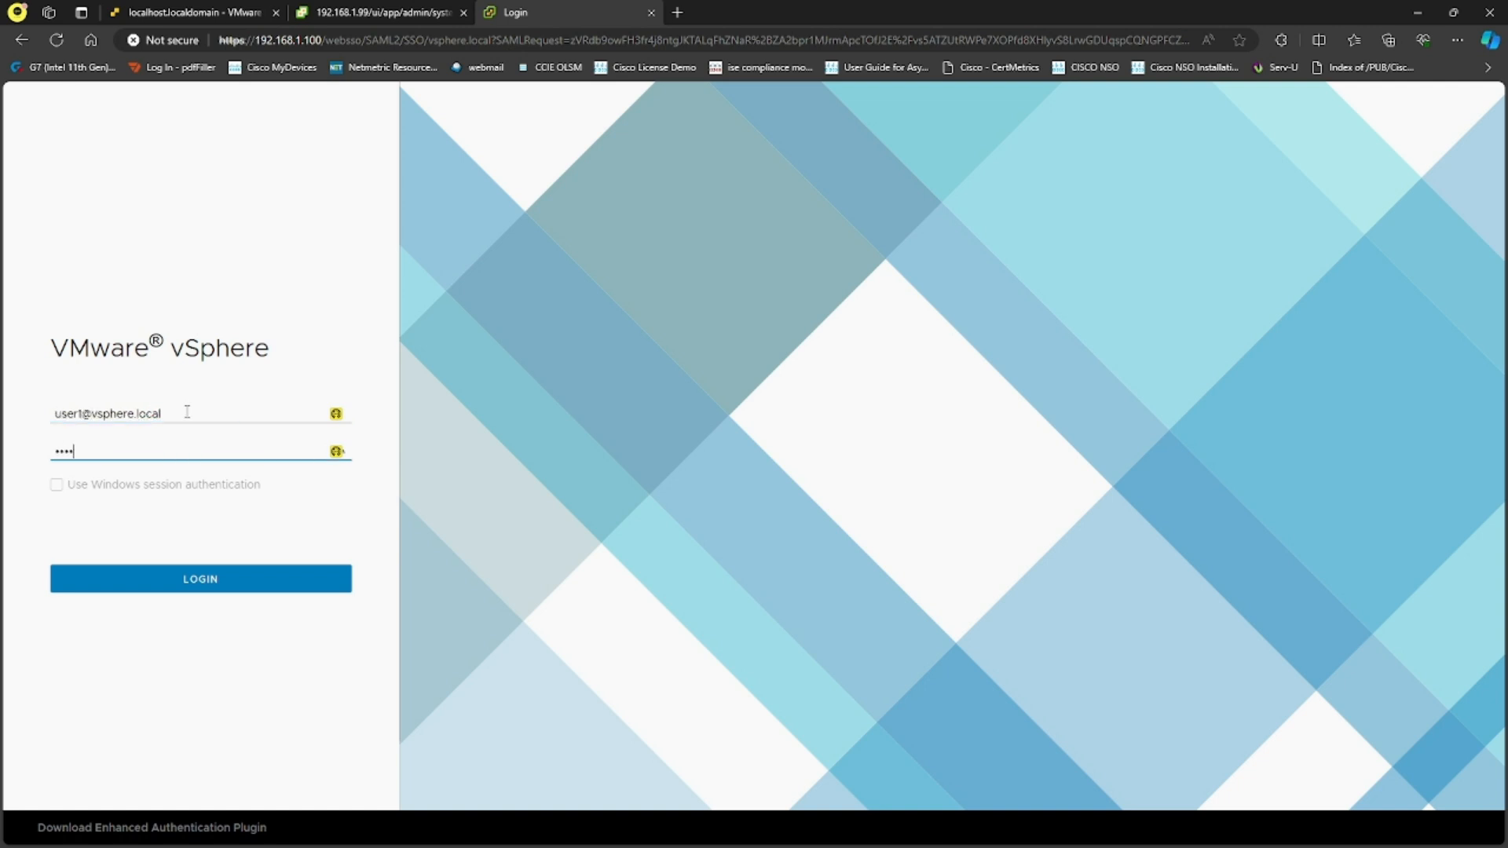
type("Mware1!")
key("Return")
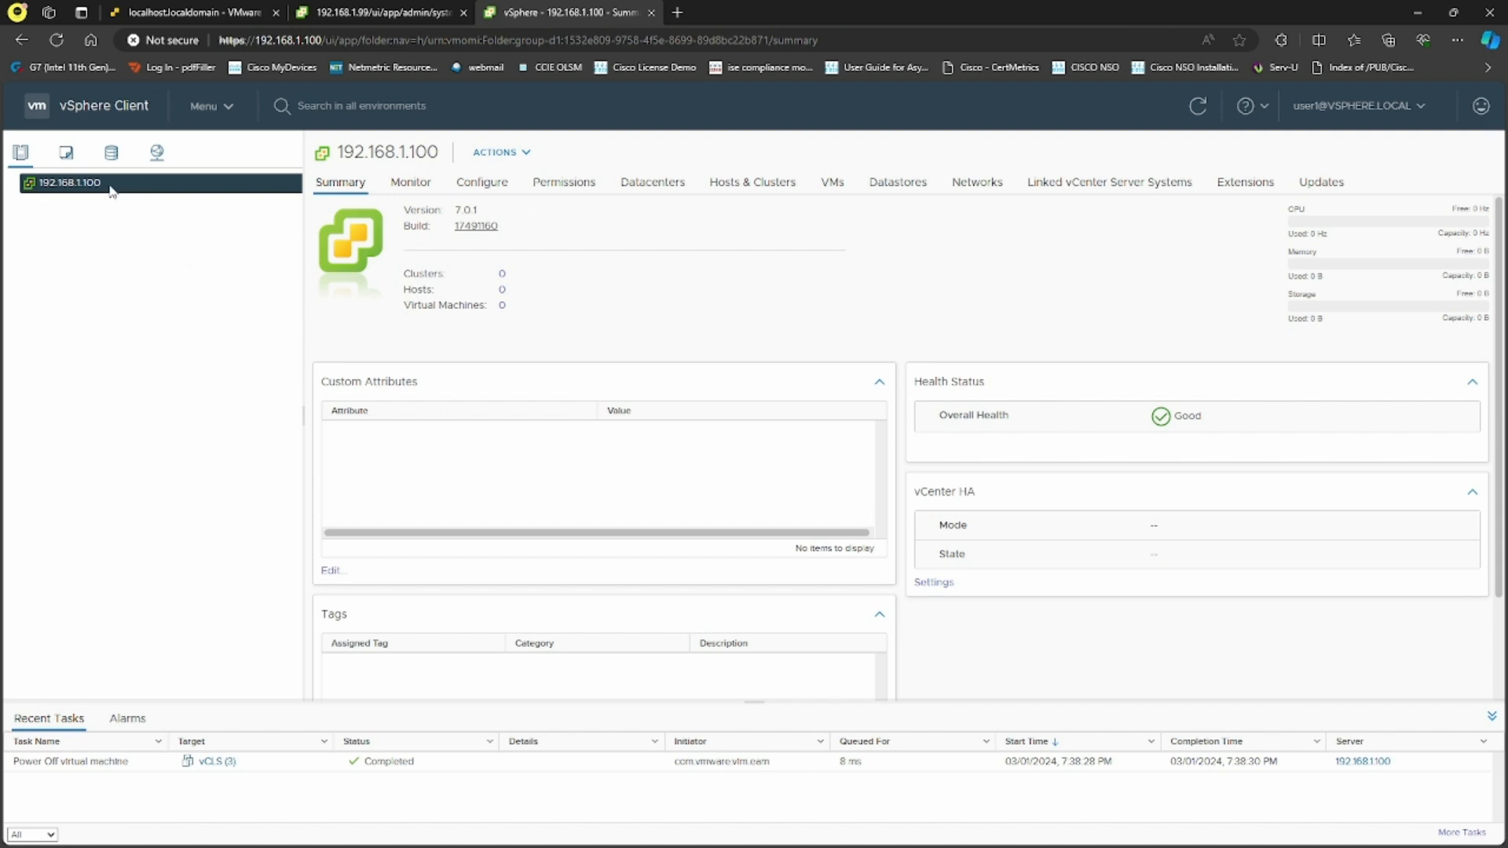
View the vCenter's Permissions as user1, then log user1 out
left_click(576, 187)
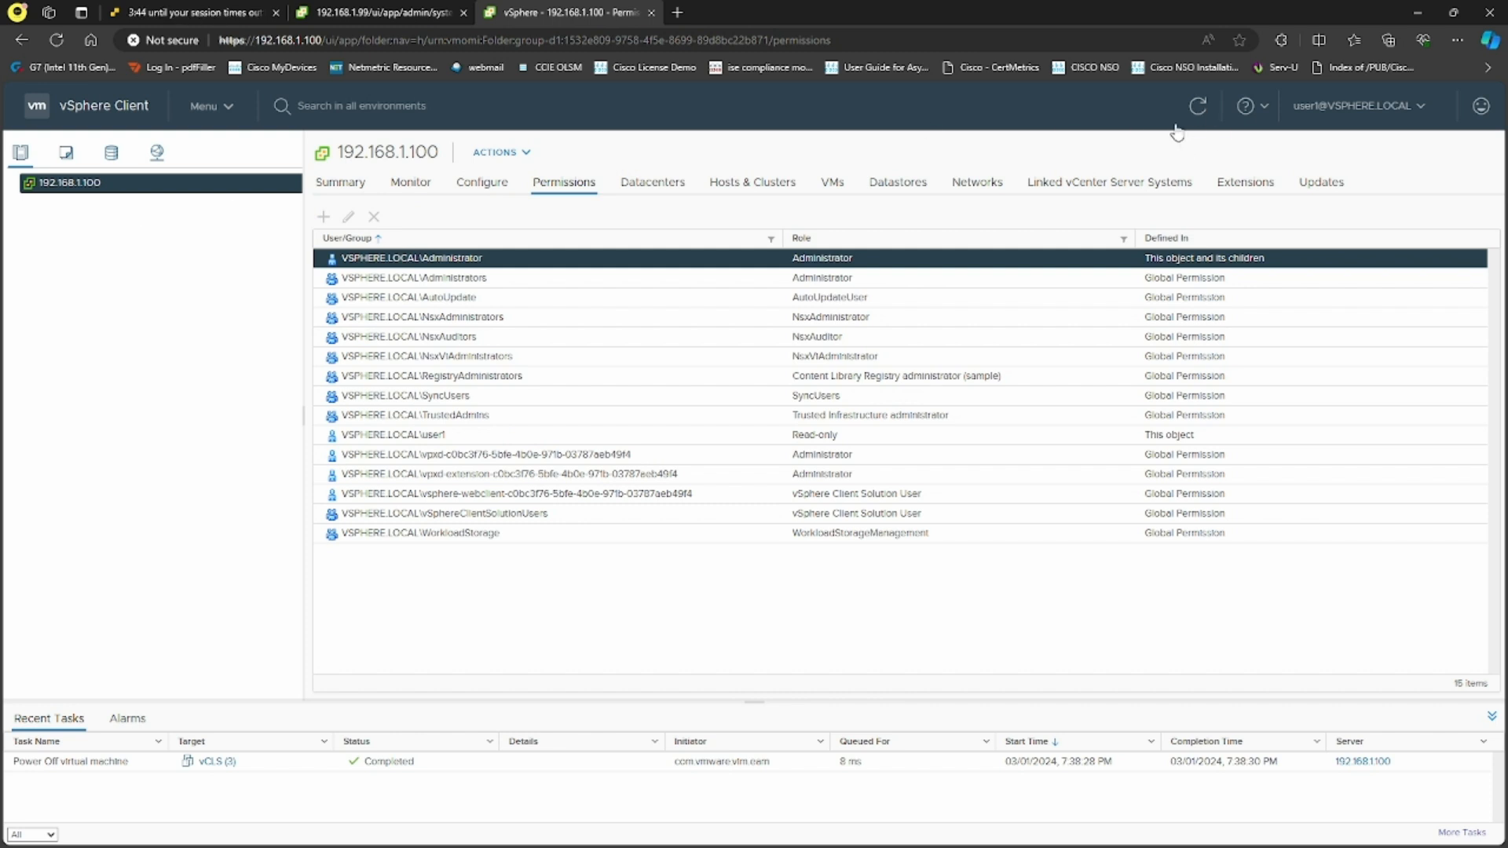
left_click(1408, 108)
left_click(1327, 237)
left_click(434, 16)
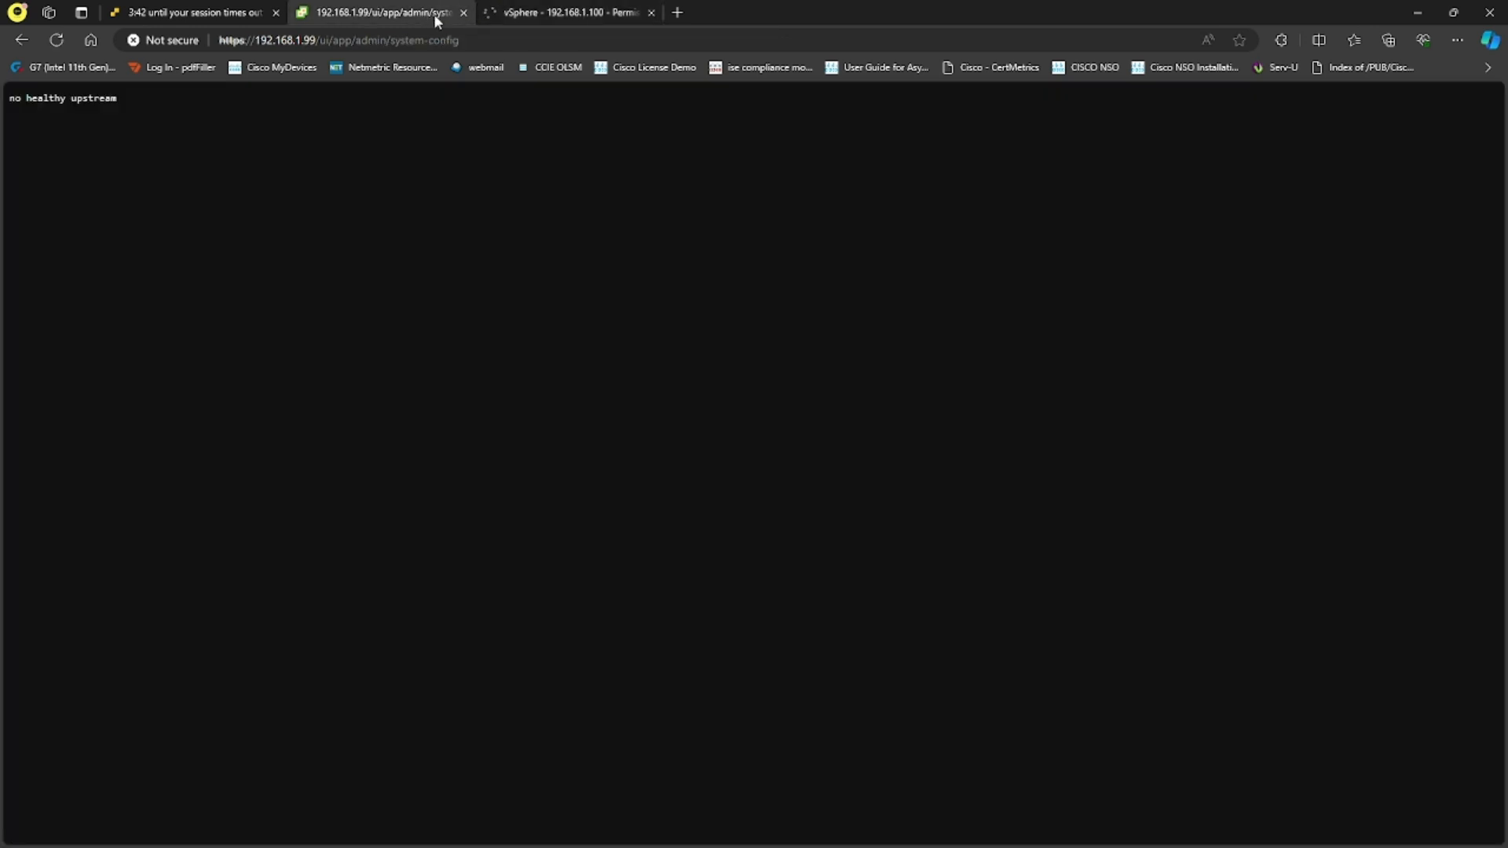
left_click(503, 15)
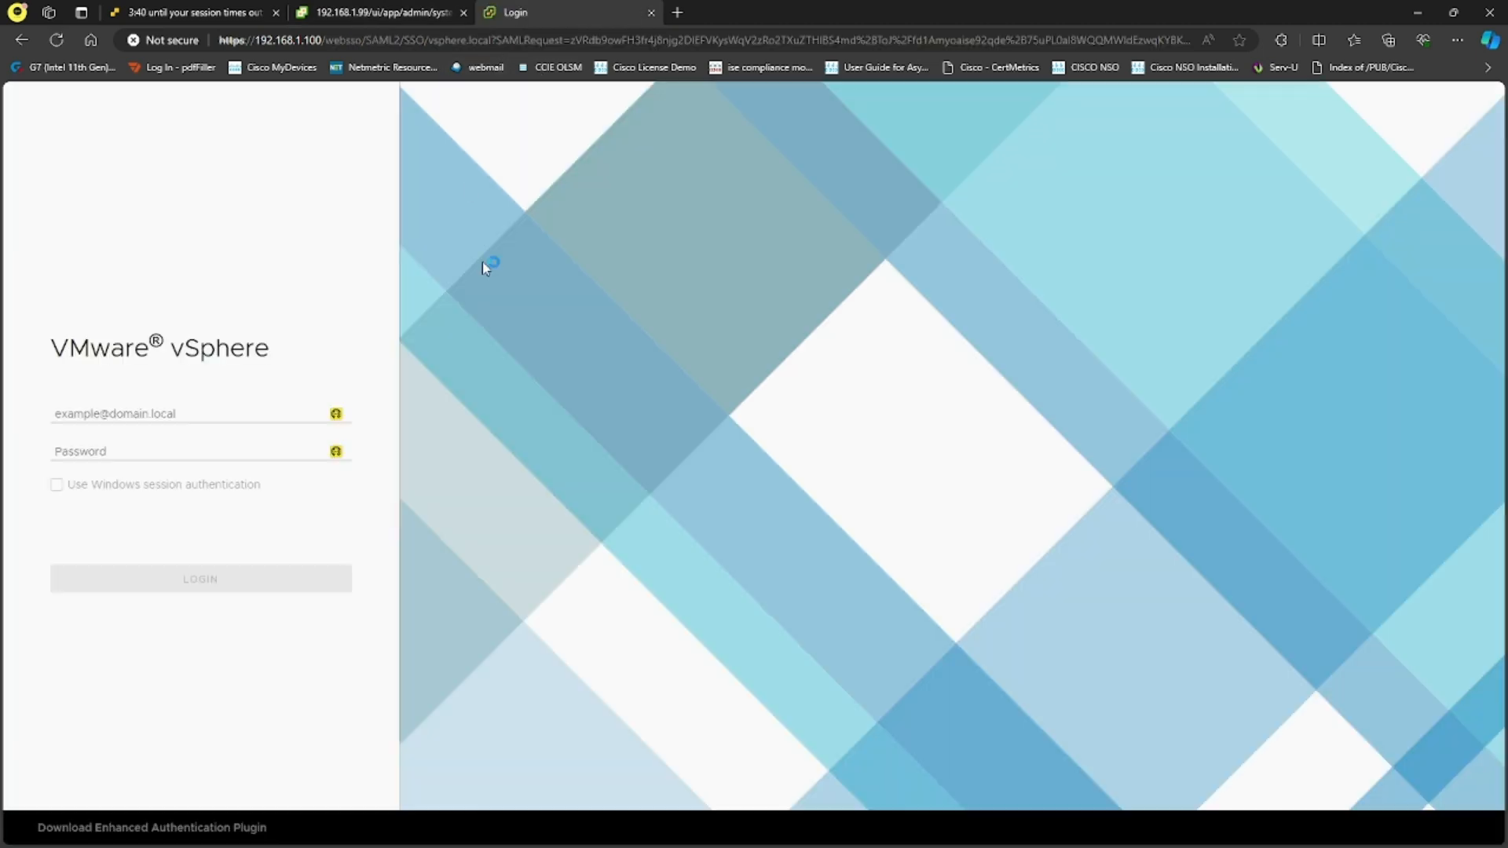
left_click(186, 407)
type("adm")
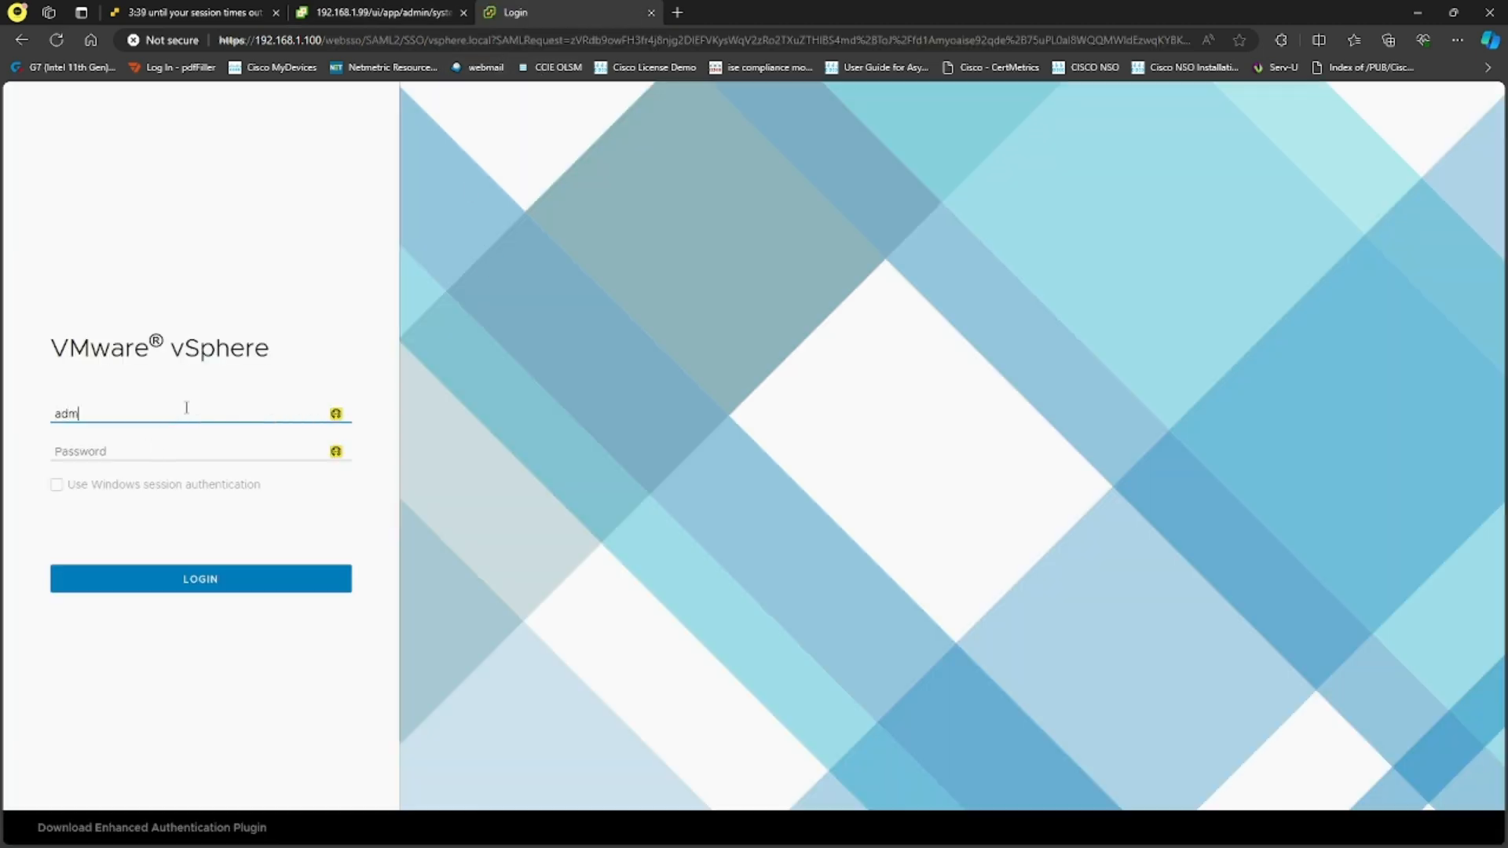
type("inistrator@vsphere.local")
key("Tab")
type("****")
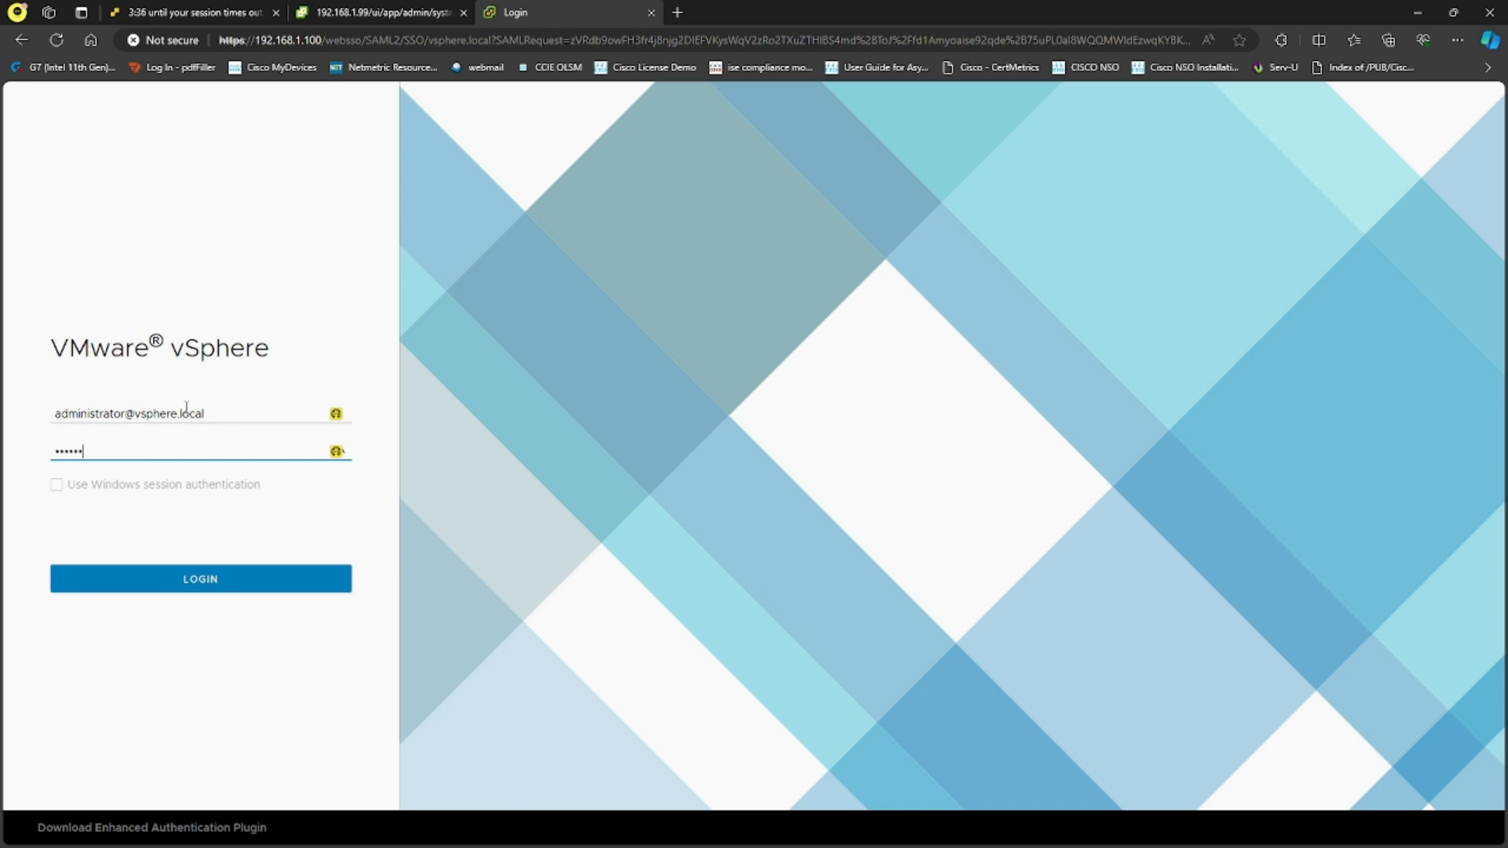
type("****")
key("Return")
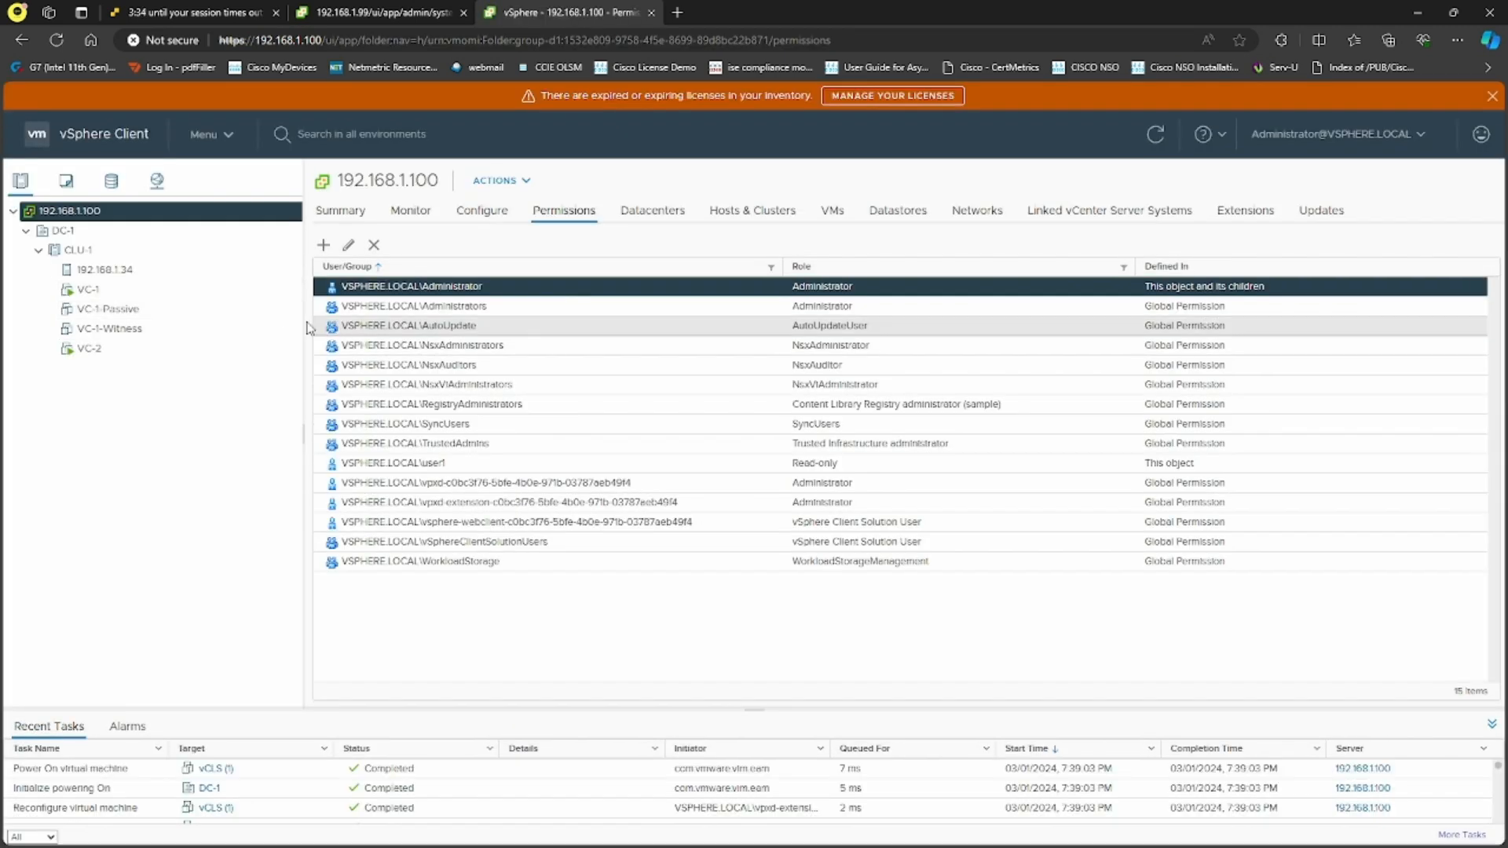
left_click(1488, 97)
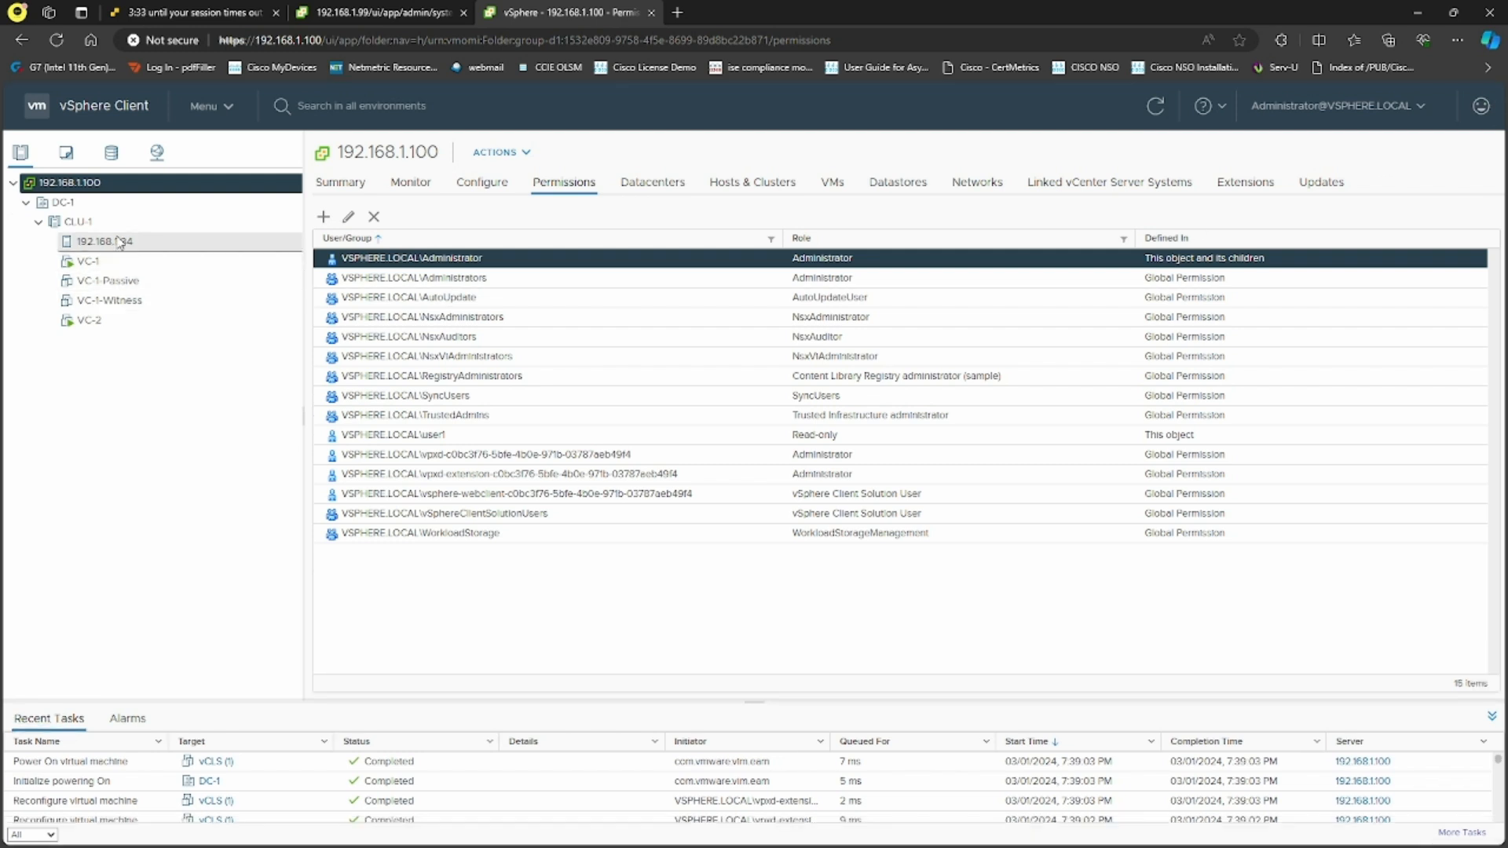
Add a DC-1 permission granting vsphere.local user1 the Read-only role, propagated to children
left_click(91, 206)
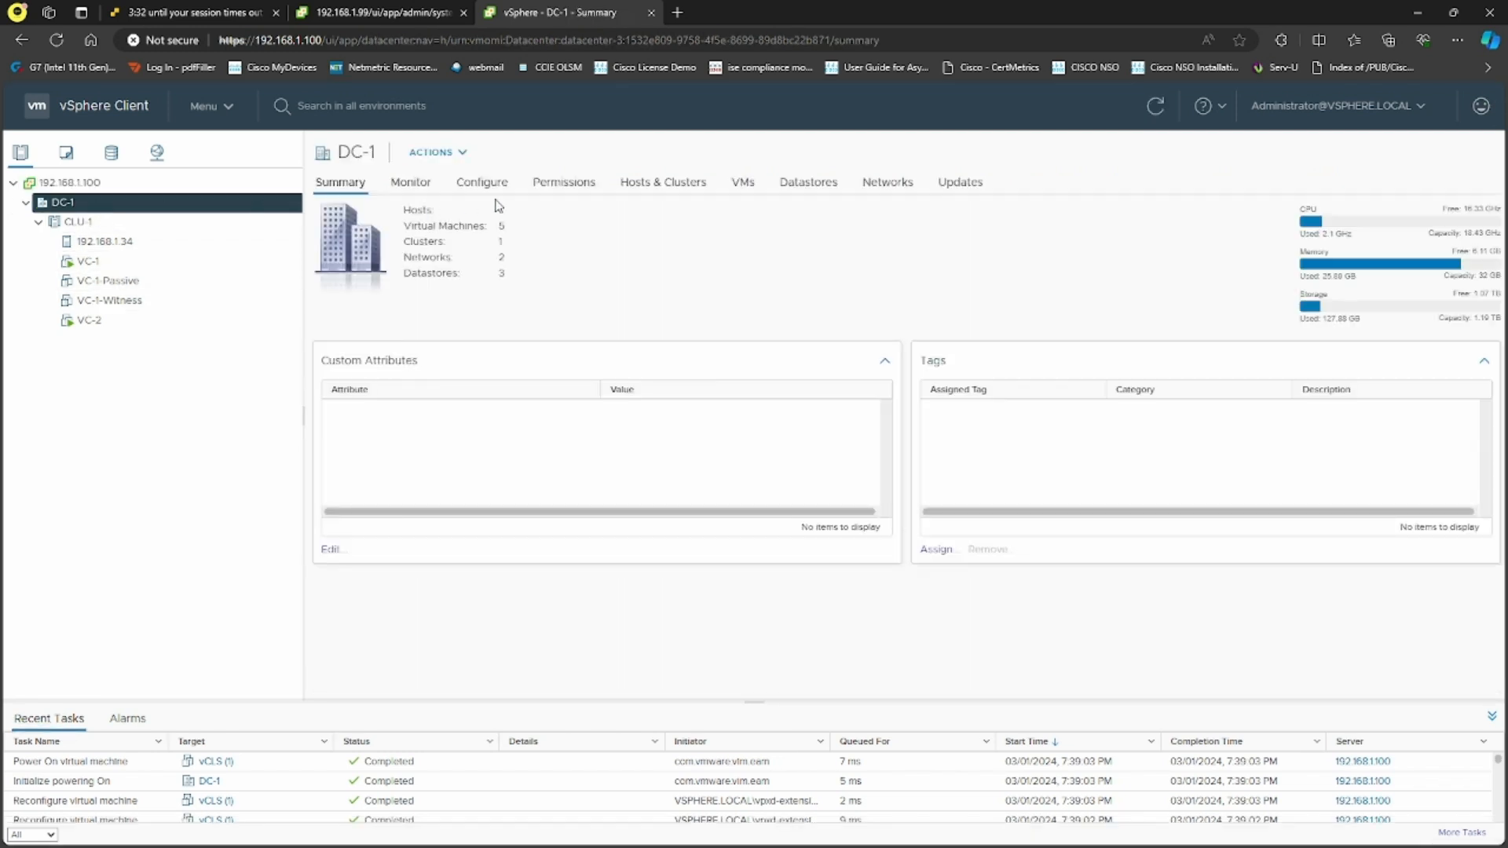
left_click(564, 184)
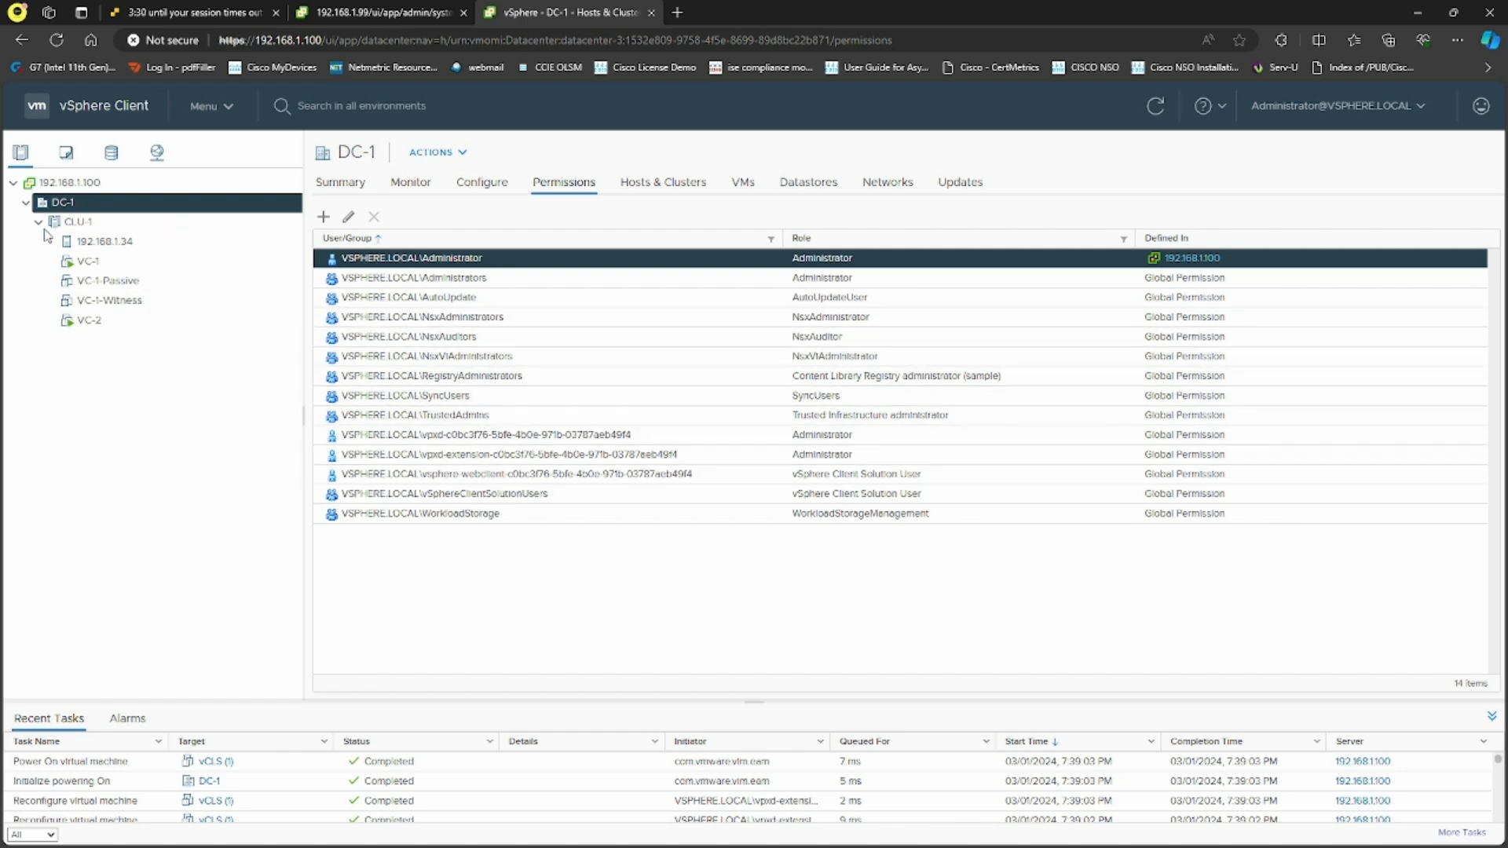
left_click(323, 217)
left_click(714, 424)
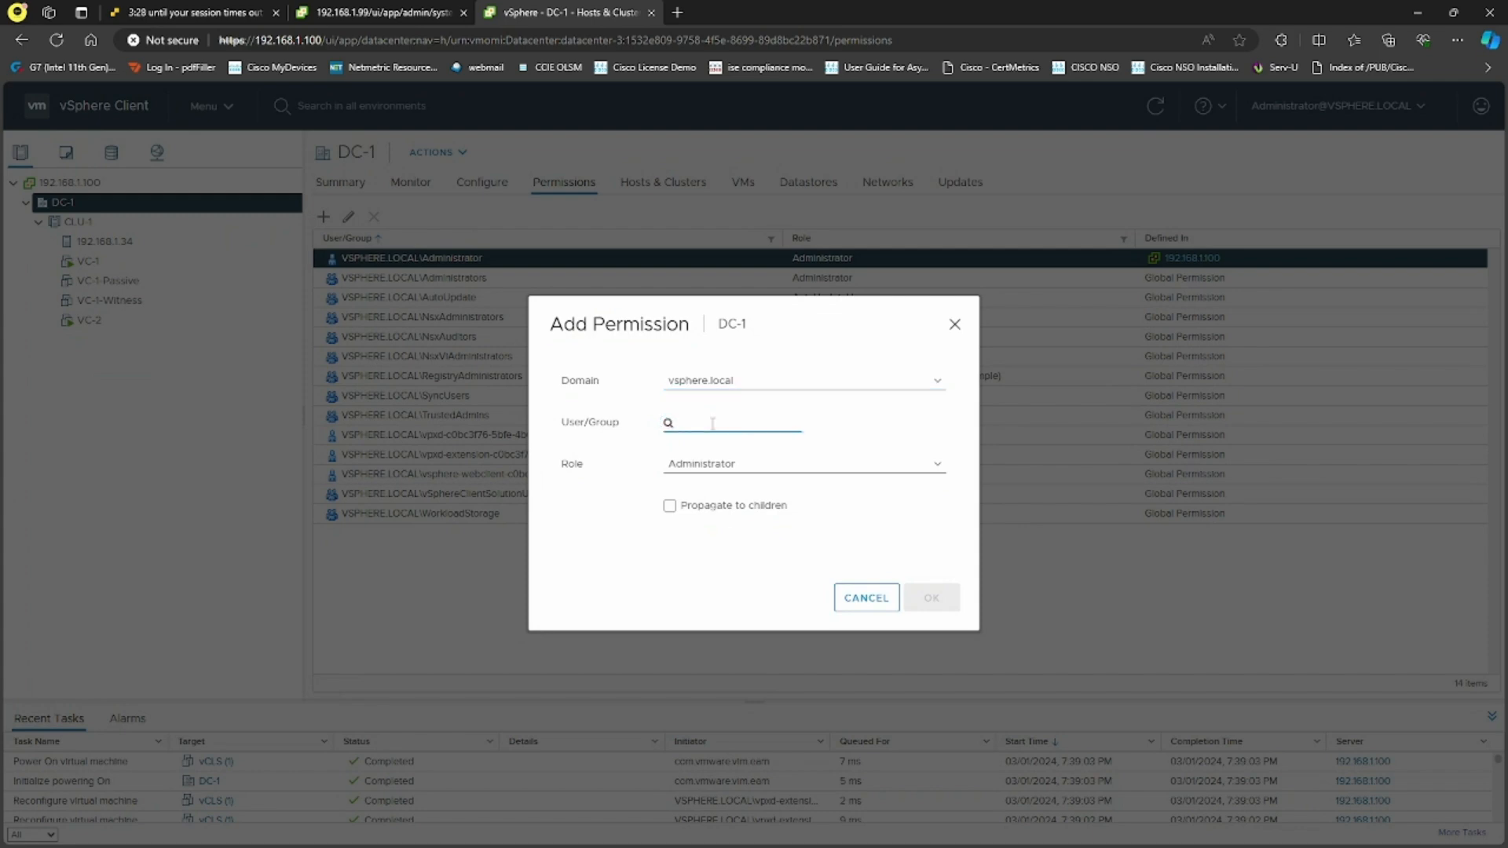
left_click(758, 464)
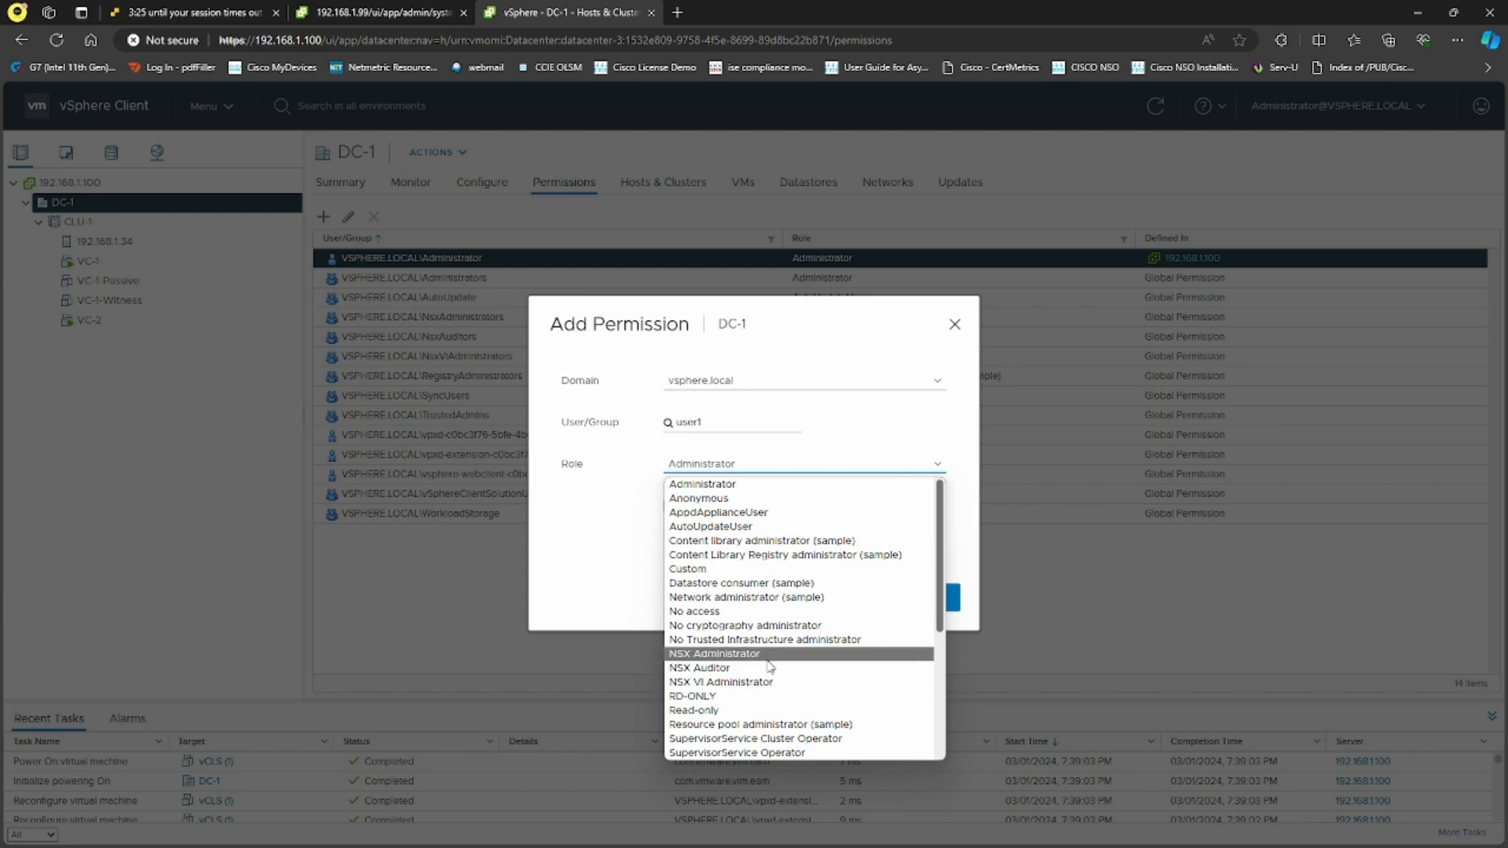
scroll(788, 621, "down", 3)
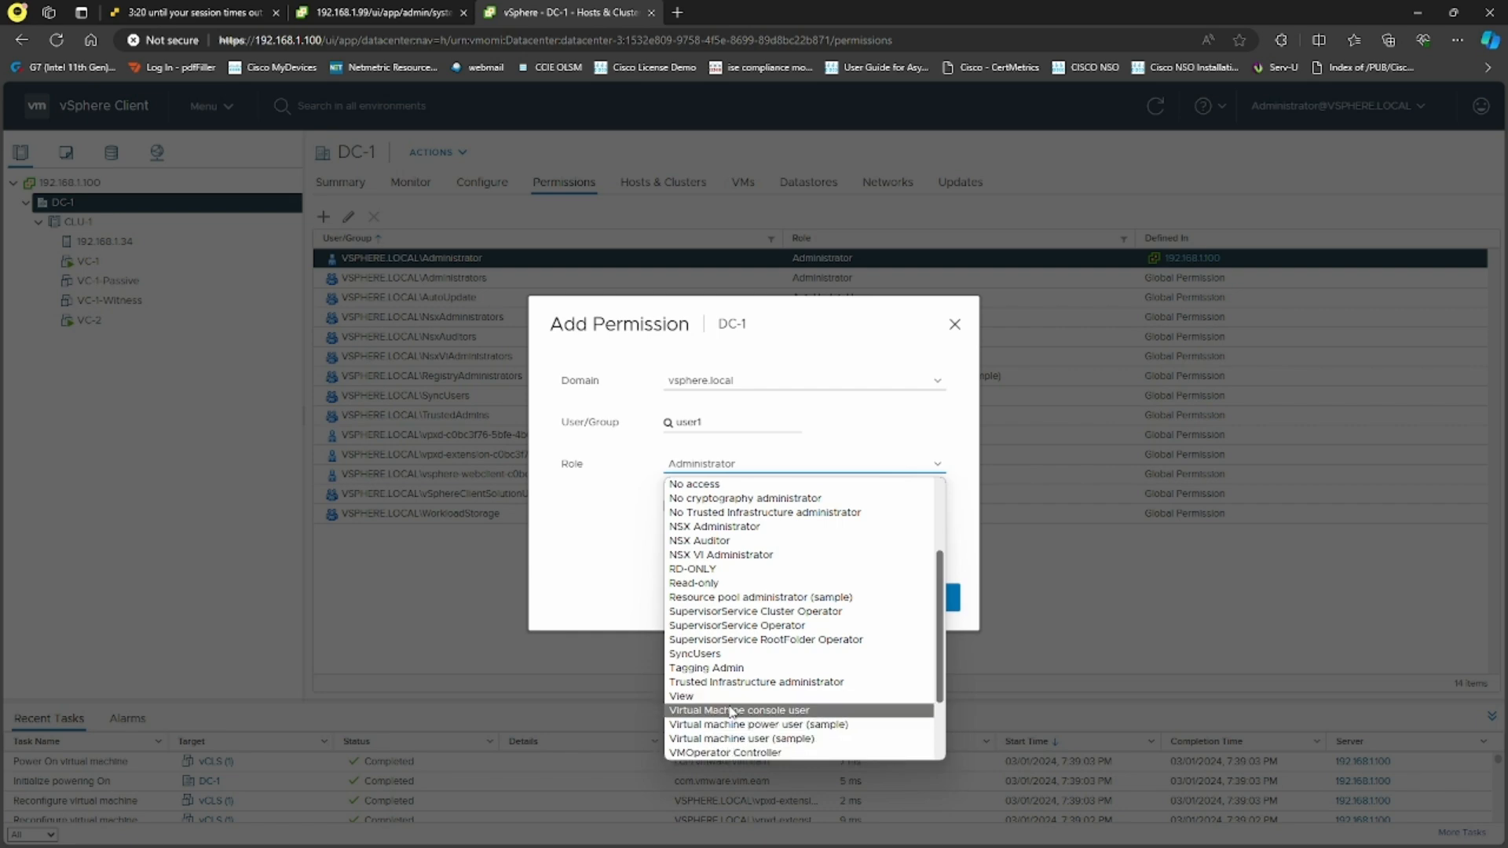
left_click(718, 586)
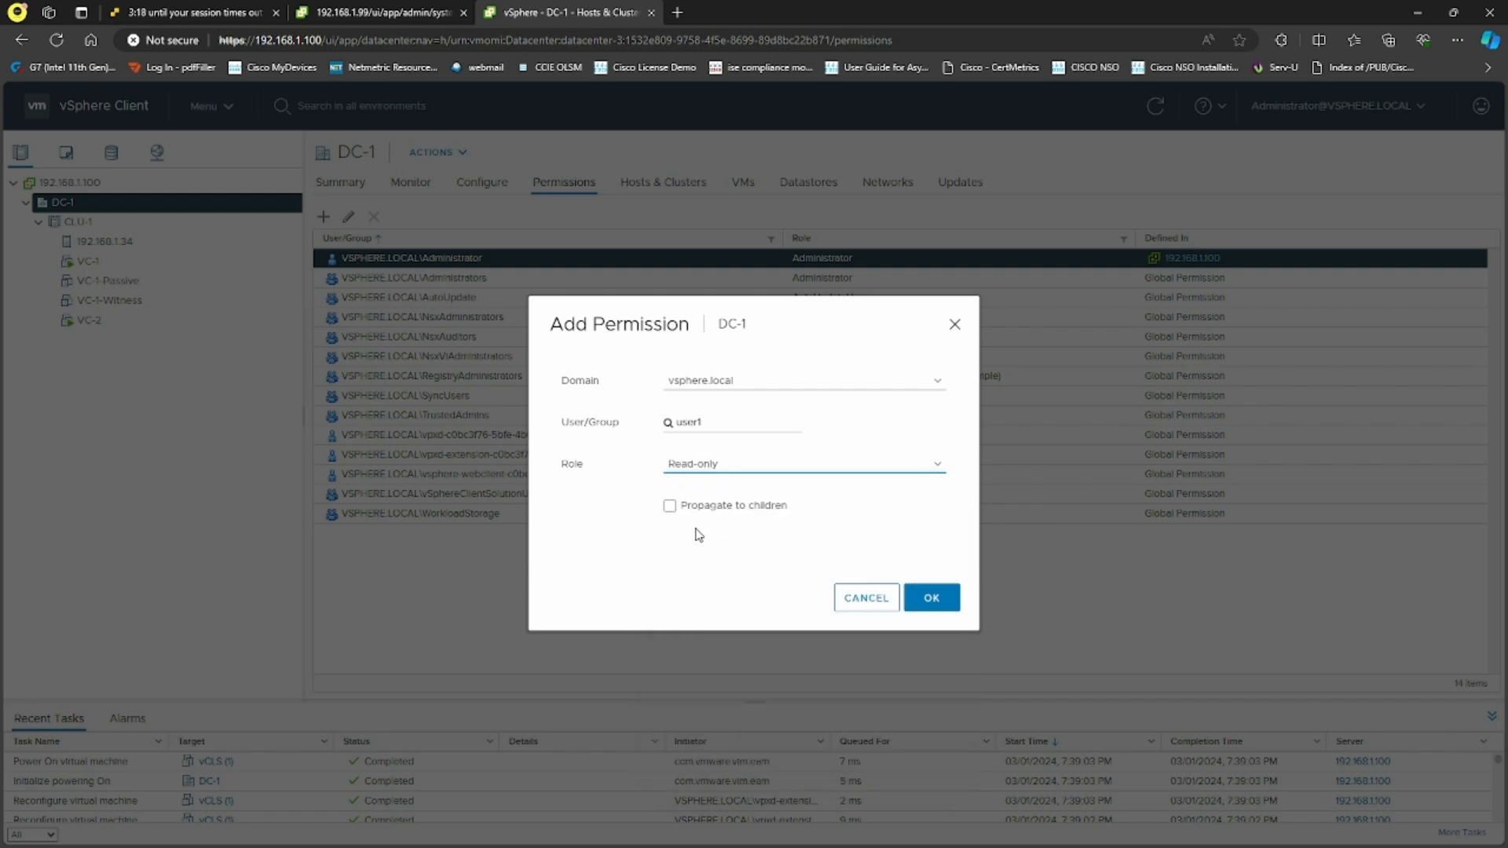
left_click(669, 505)
left_click(937, 600)
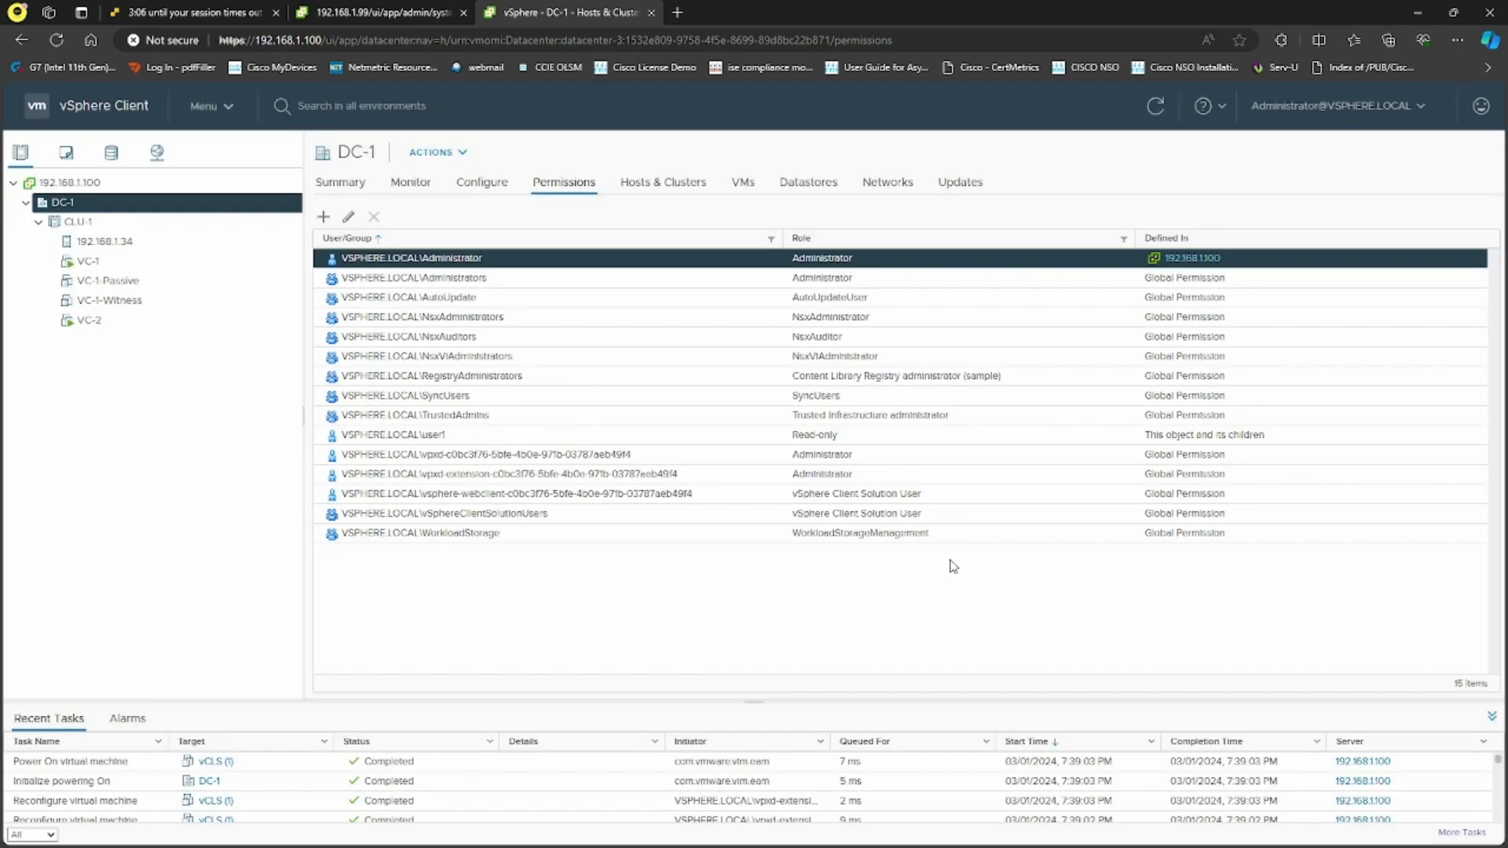
left_click(1335, 105)
Log out as administrator and sign in as user1 with its password
left_click(1288, 243)
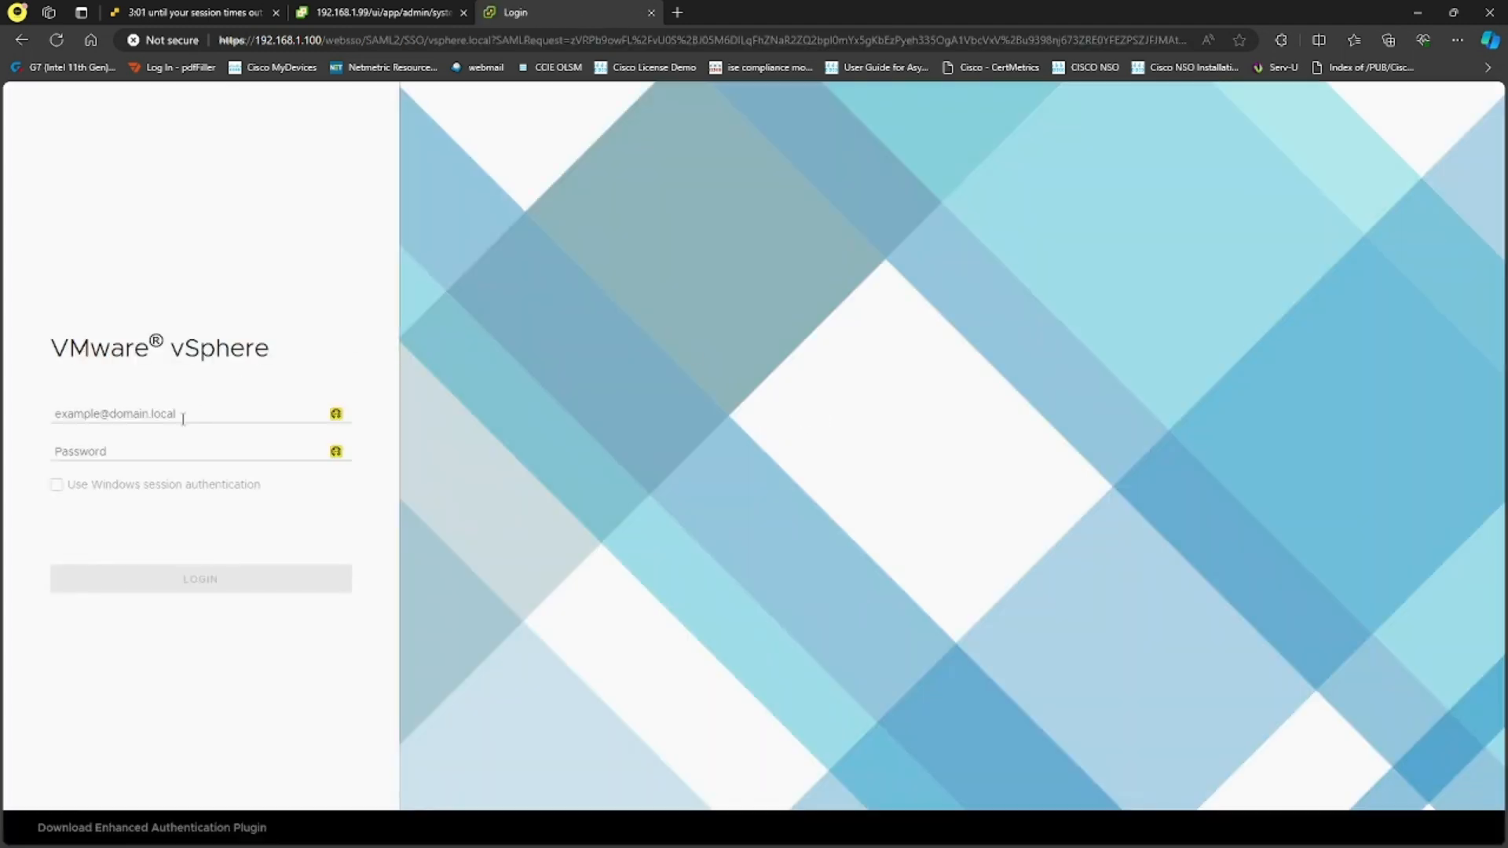
left_click(182, 418)
type("A")
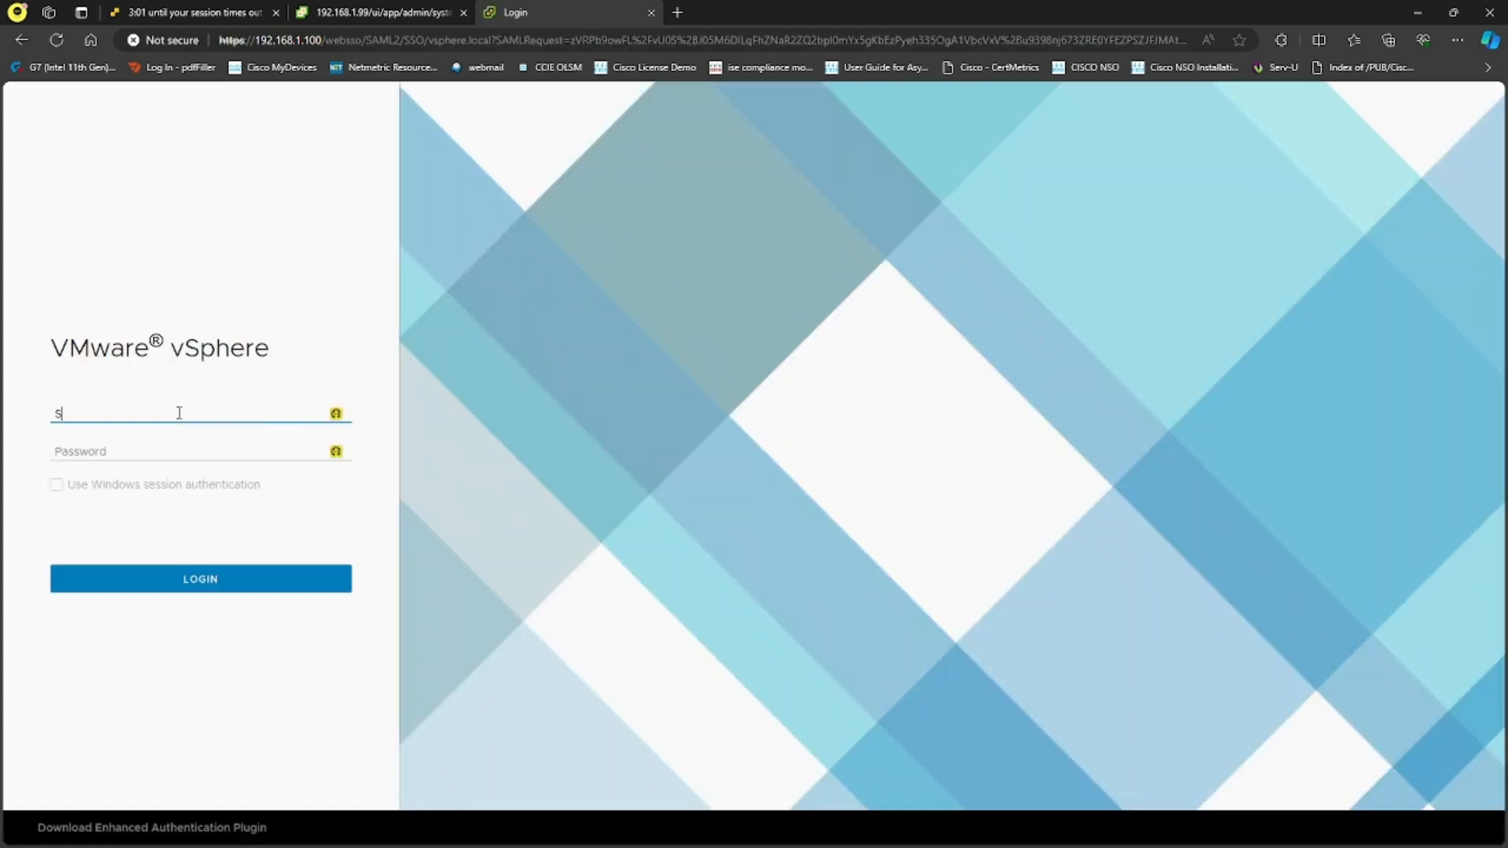
key("BackSpace")
type("USER")
key("BackSpace")
key("BackSpace")
key("BackSpace")
key("BackSpace")
type("user1@vsphere.local")
key("Tab")
type("V")
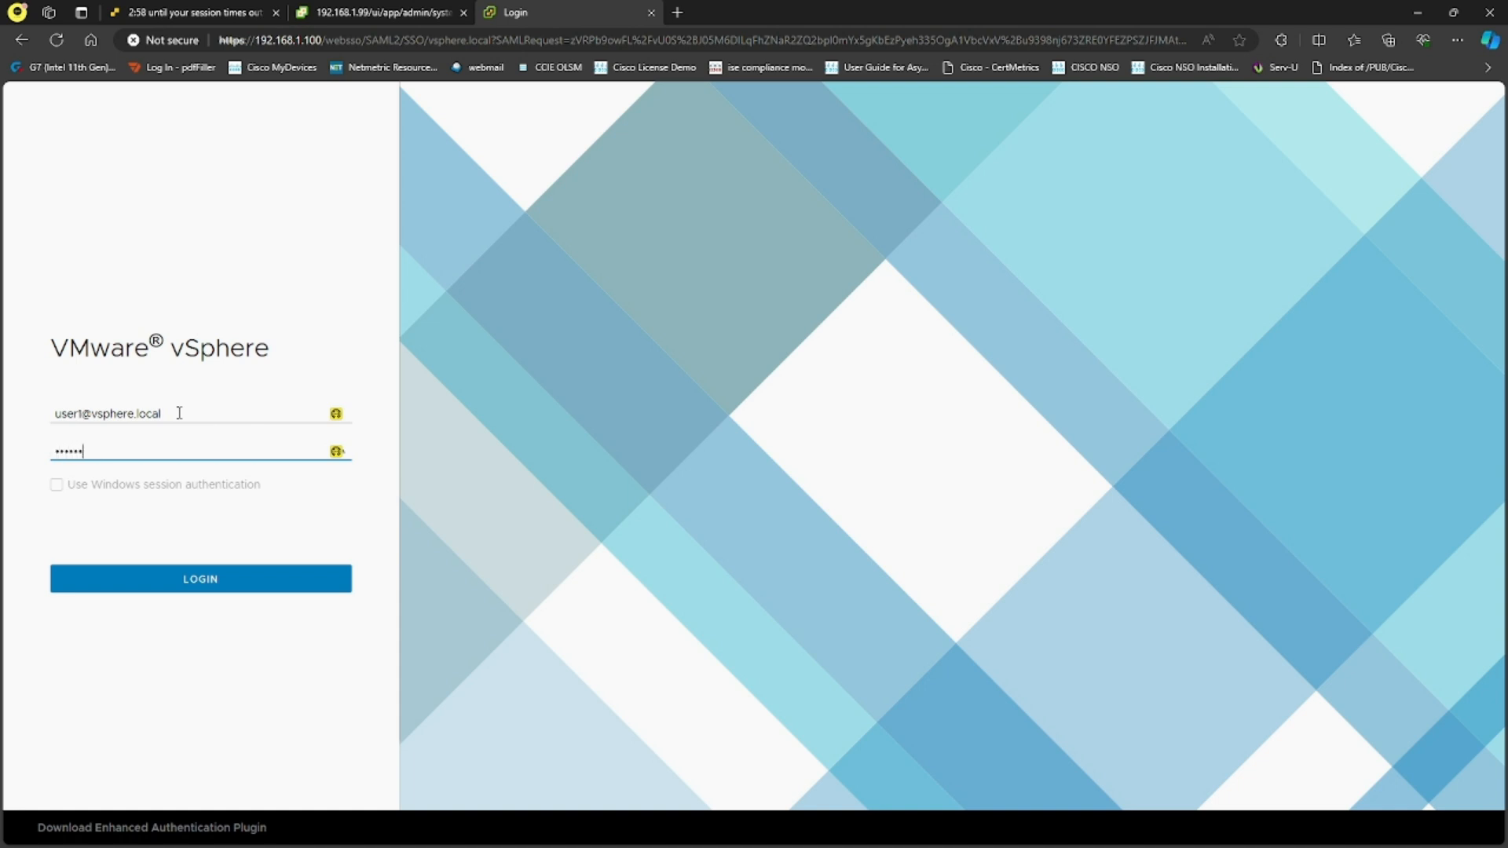
type("Mware1!")
key("Return")
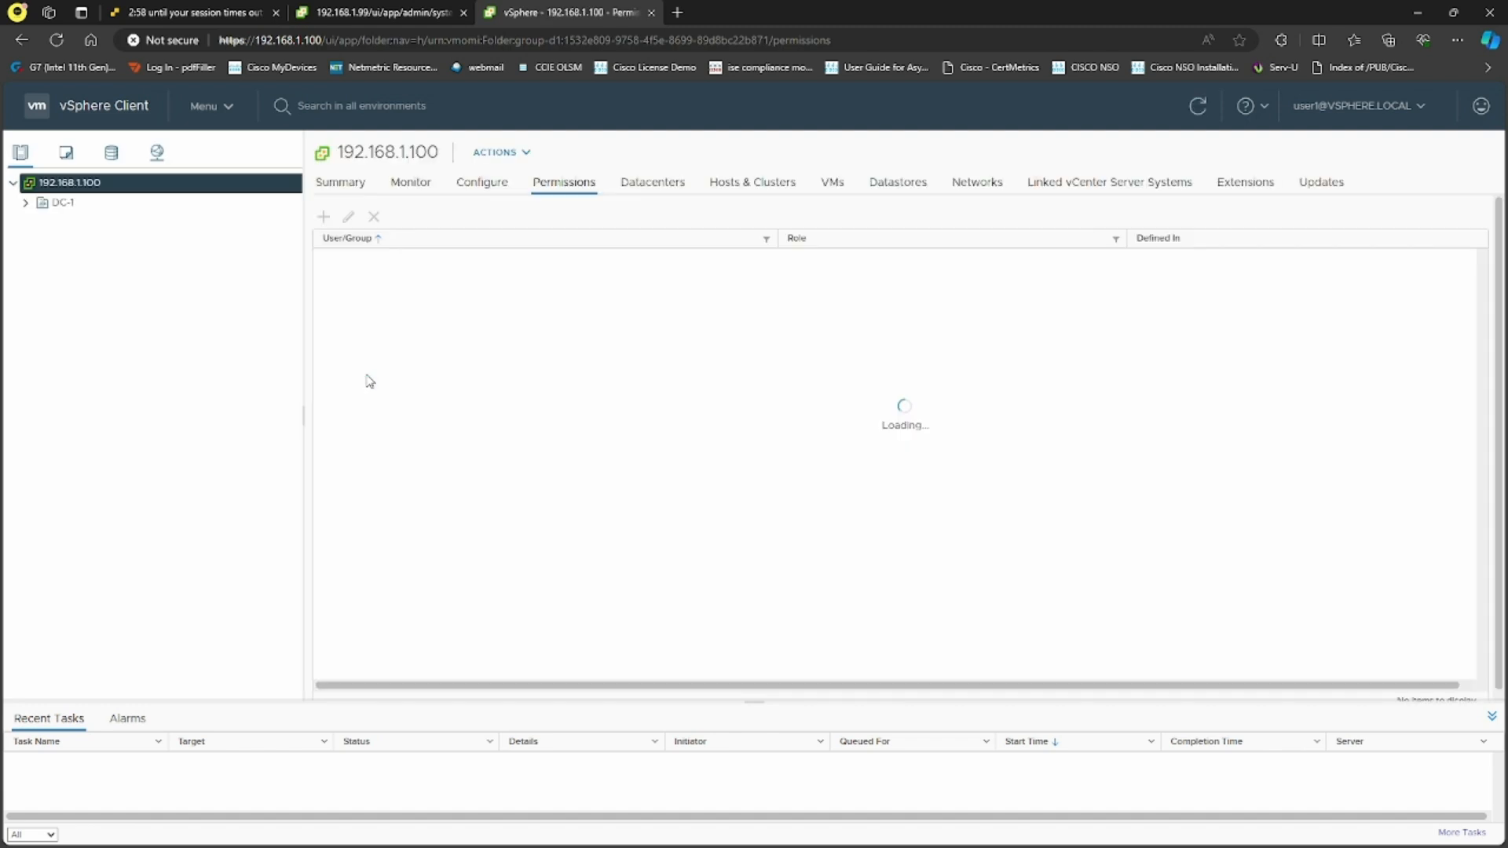
Expand DC-1 and CLU-1, browsing to host 192.168.1.34 and the VC-1 virtual machine
left_click(25, 205)
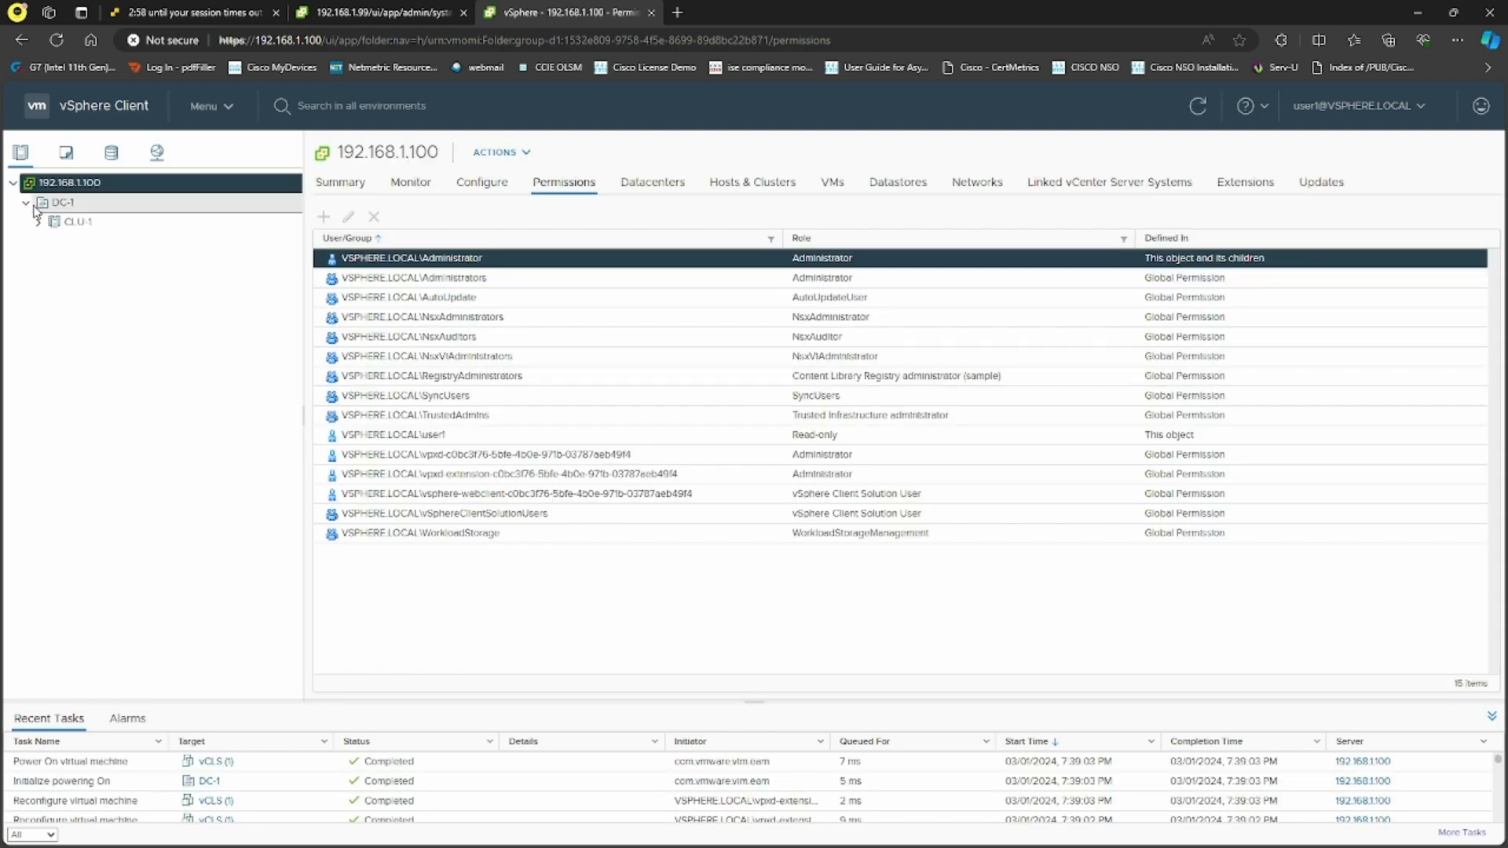
left_click(84, 204)
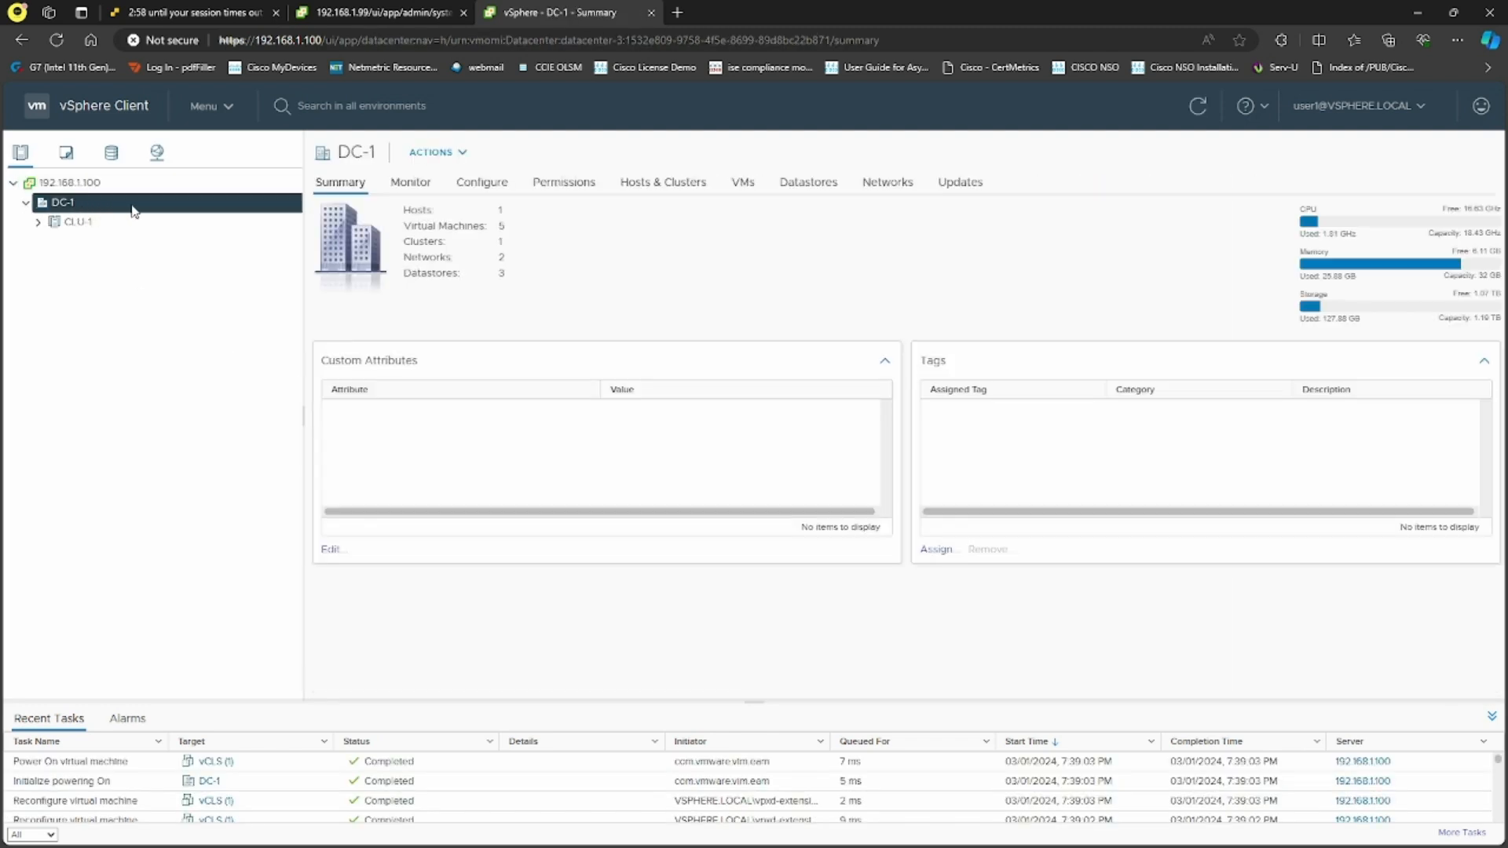
left_click(36, 223)
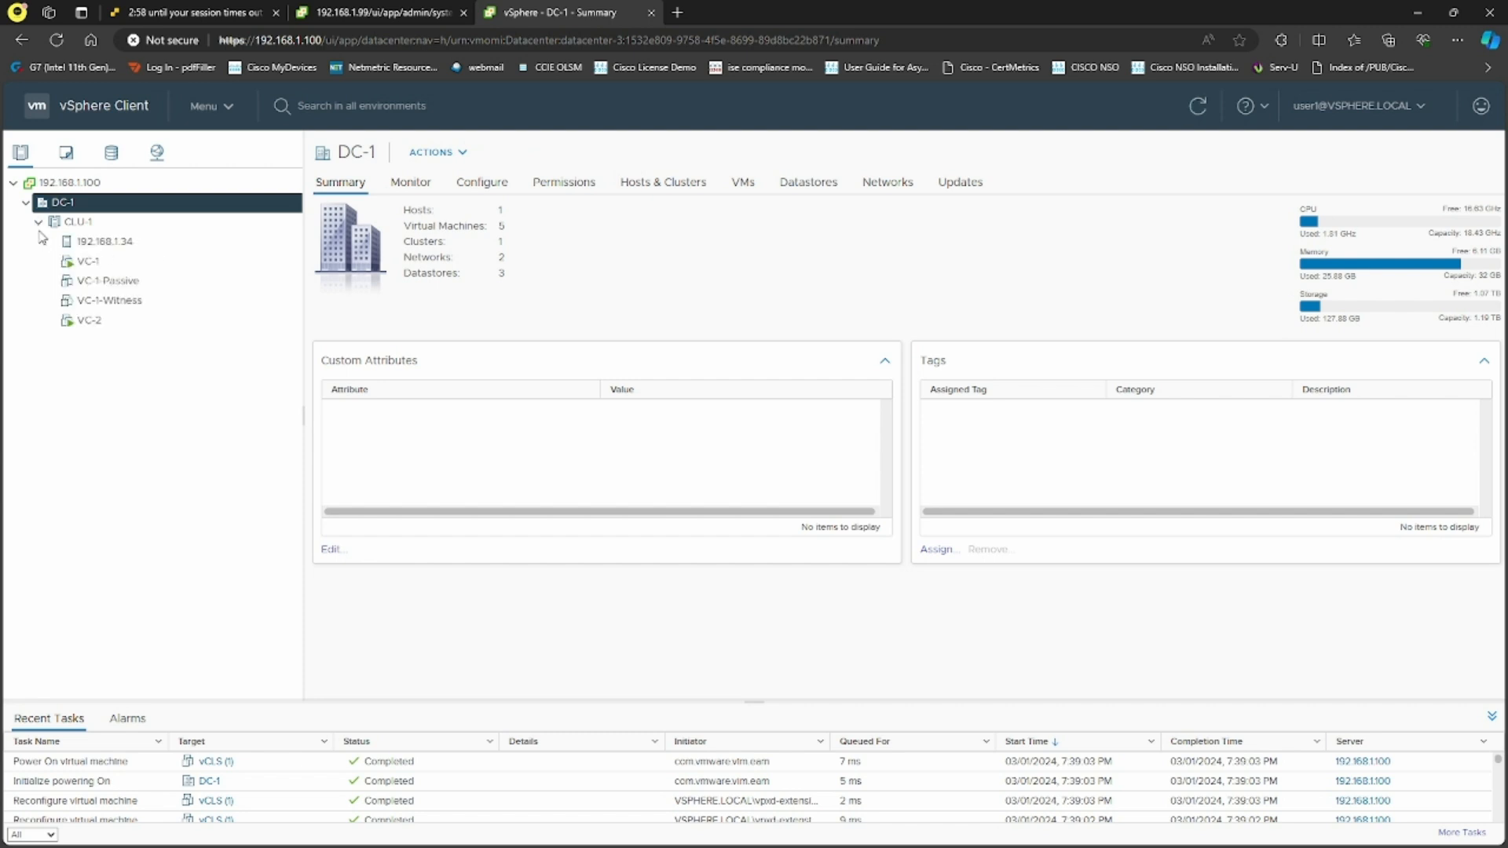
left_click(92, 226)
left_click(134, 248)
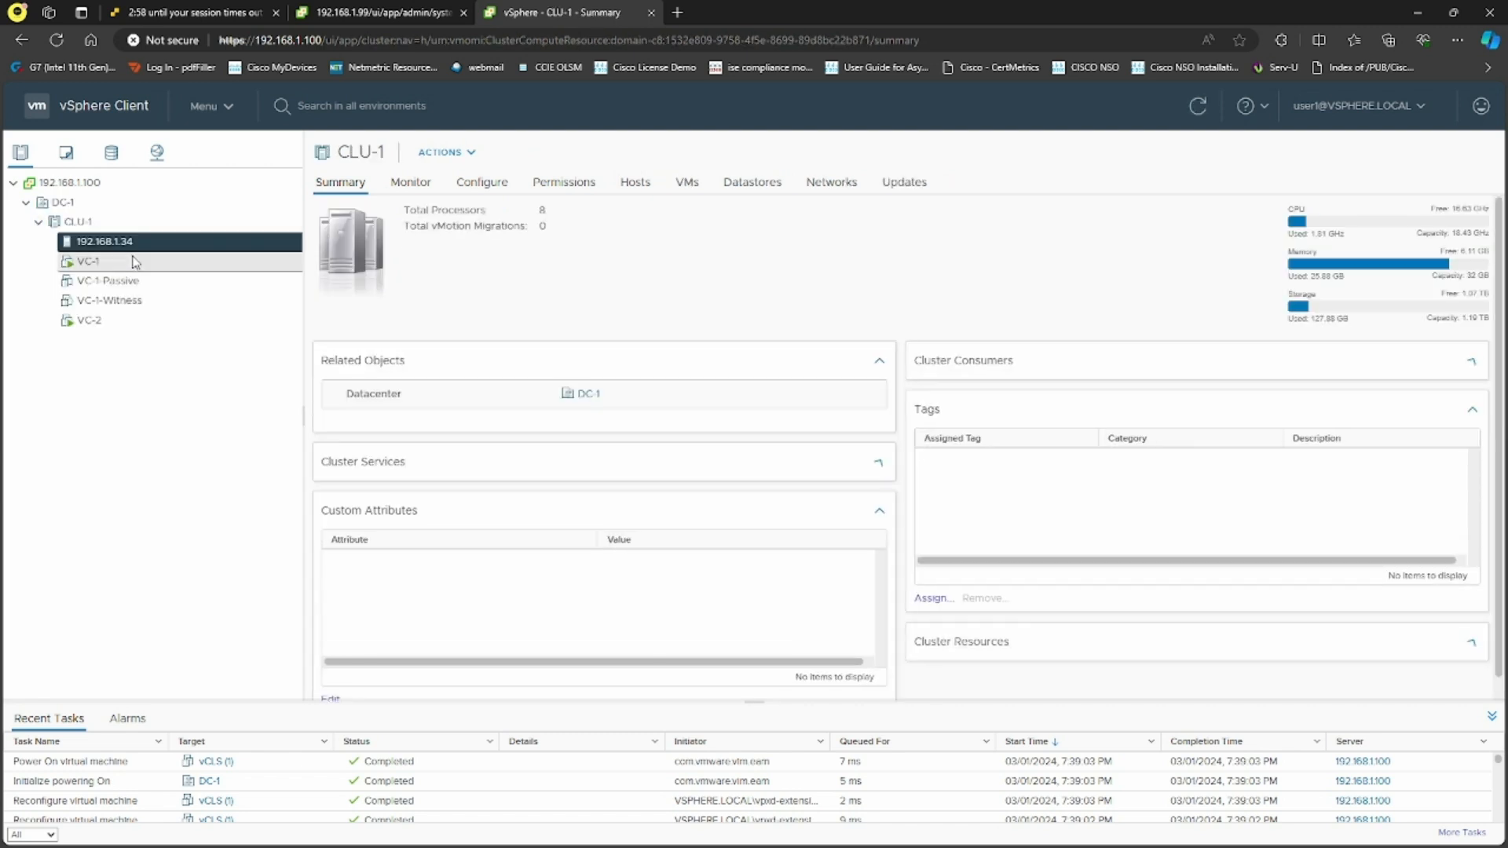
left_click(132, 263)
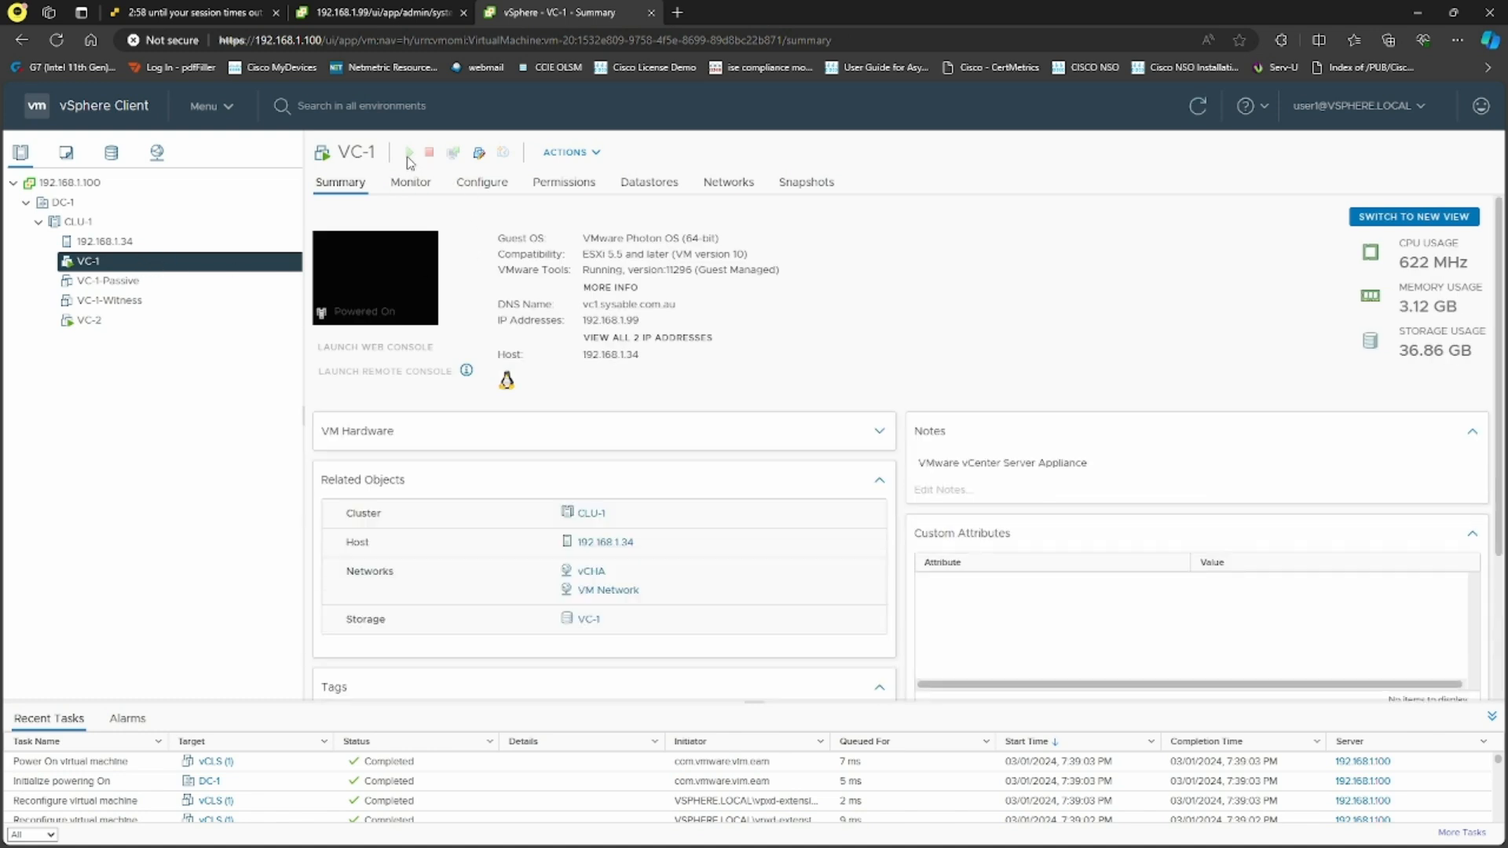
Open VC-1's Edit Settings, cancel without changes, and log user1 out
left_click(478, 154)
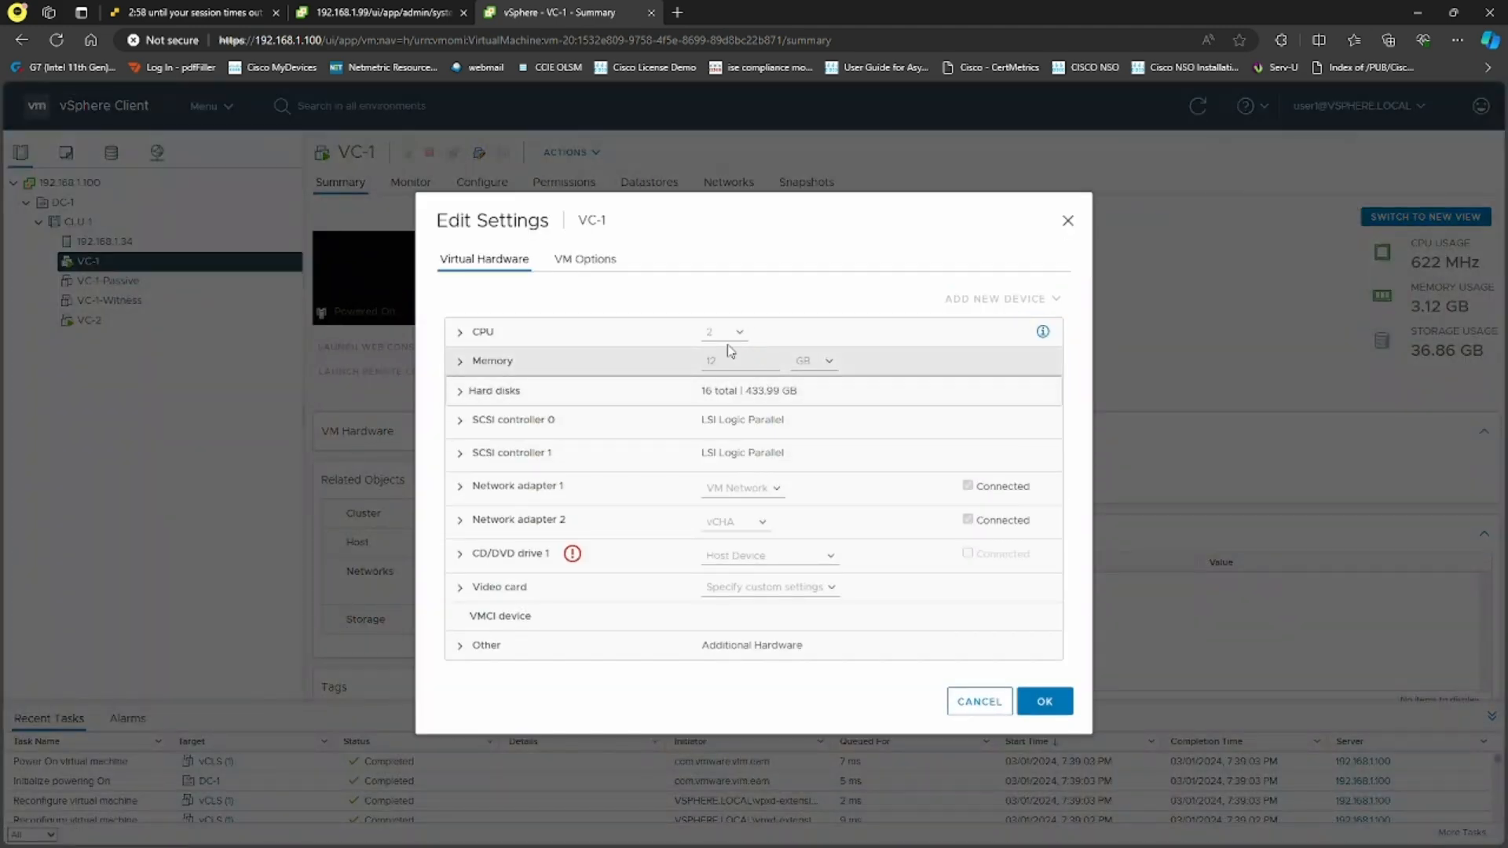
left_click(980, 701)
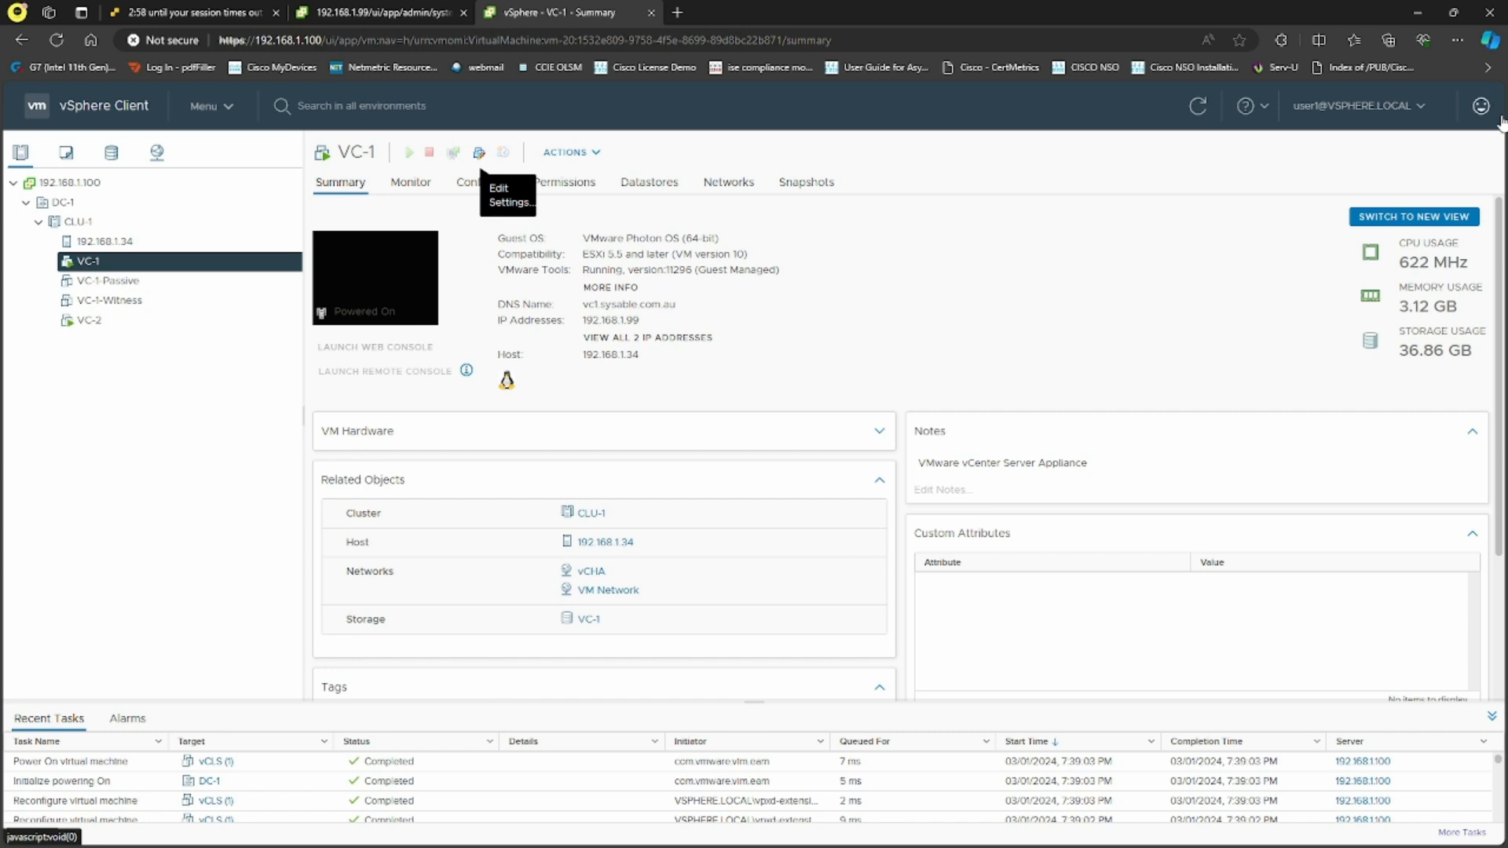
left_click(1417, 106)
left_click(1294, 241)
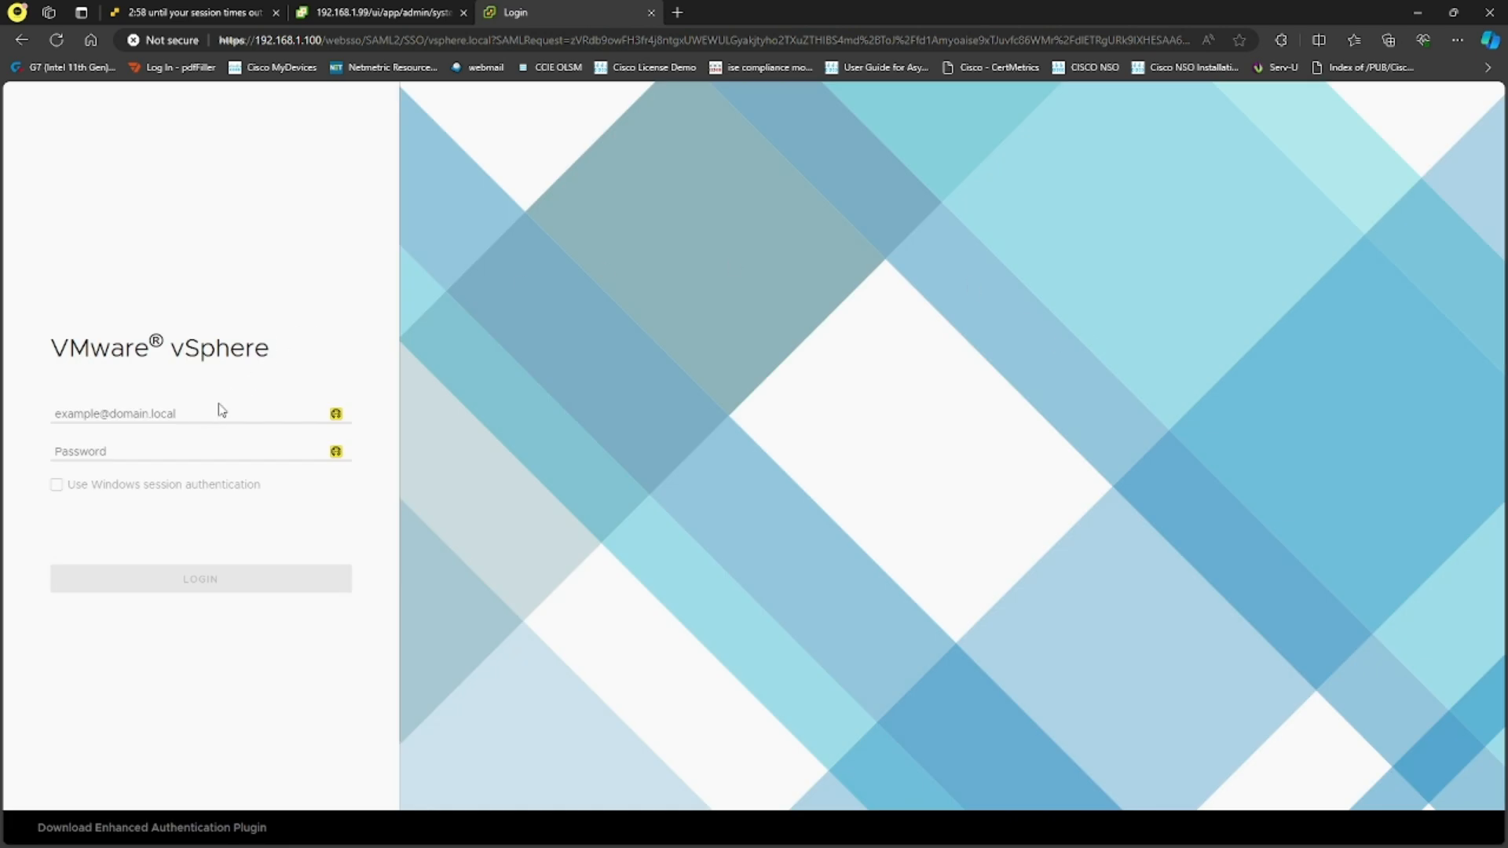
Sign in to vSphere Client with the administrator account and its password
left_click(194, 405)
type("ad")
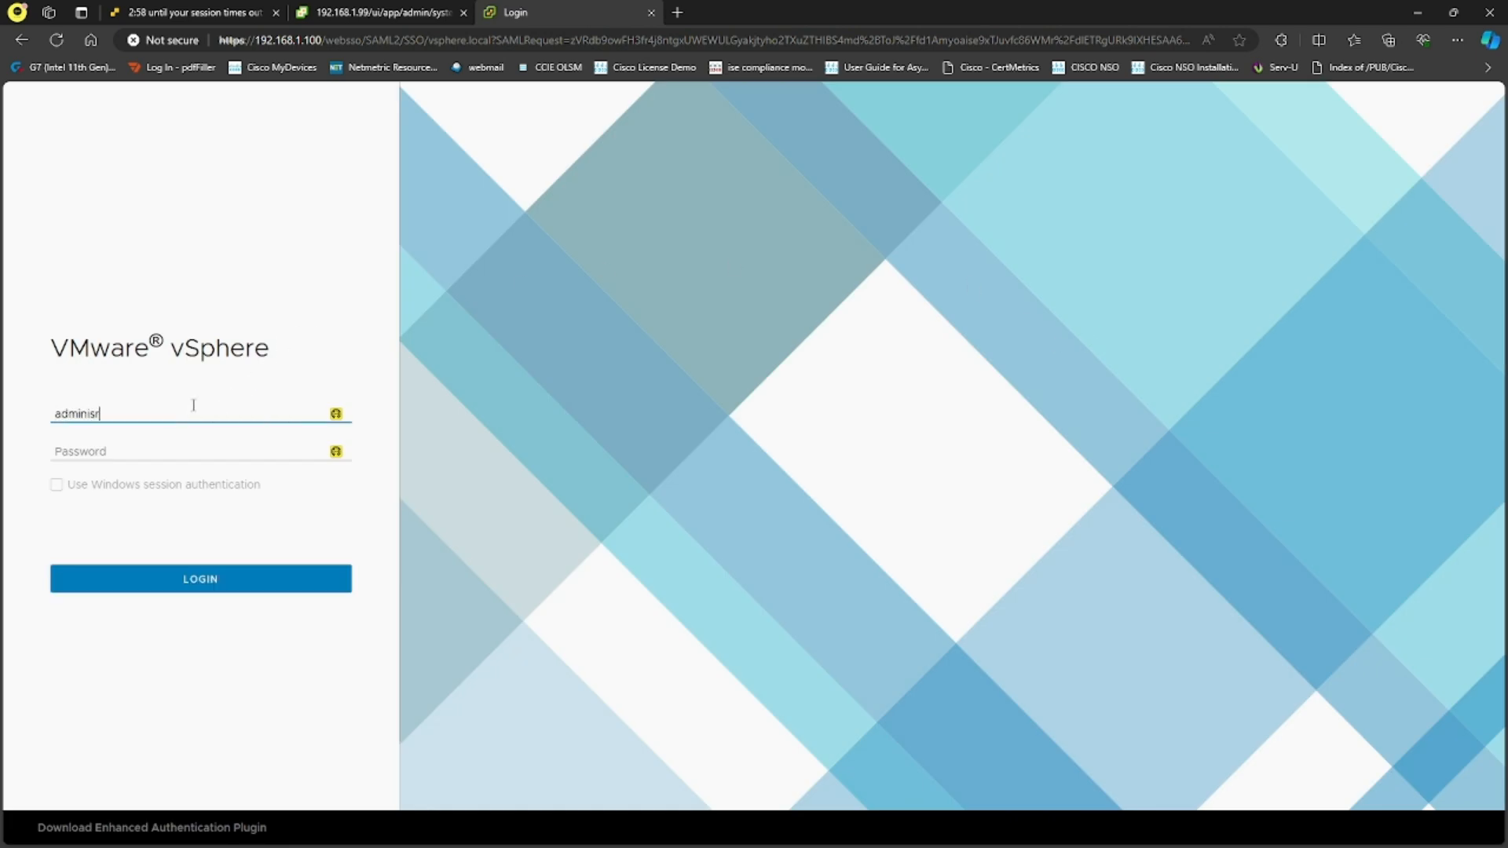
type("ministrator@vsphere.local")
key("Tab")
type("*")
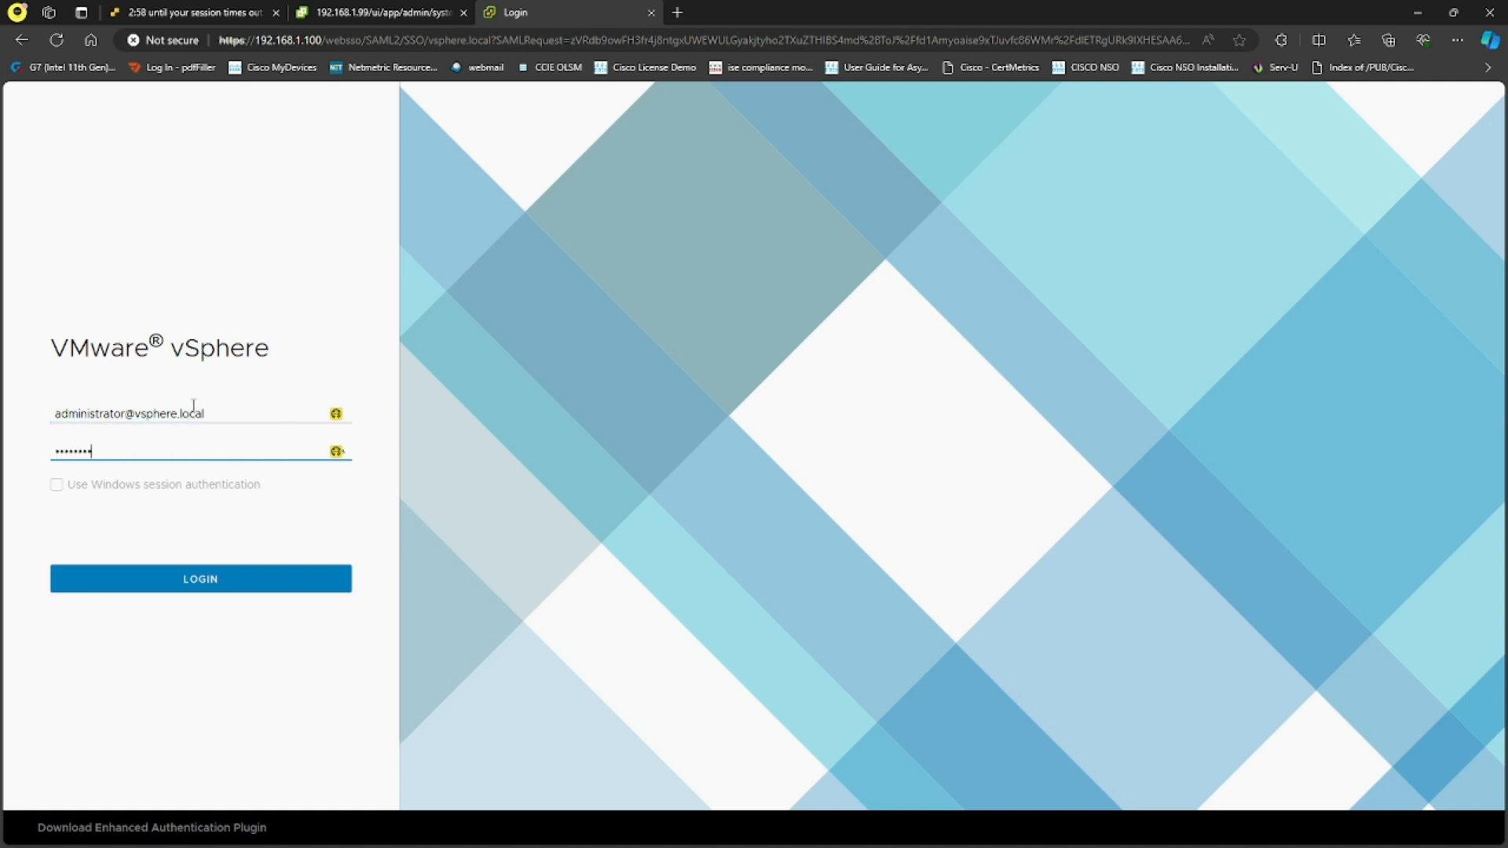
key("Return")
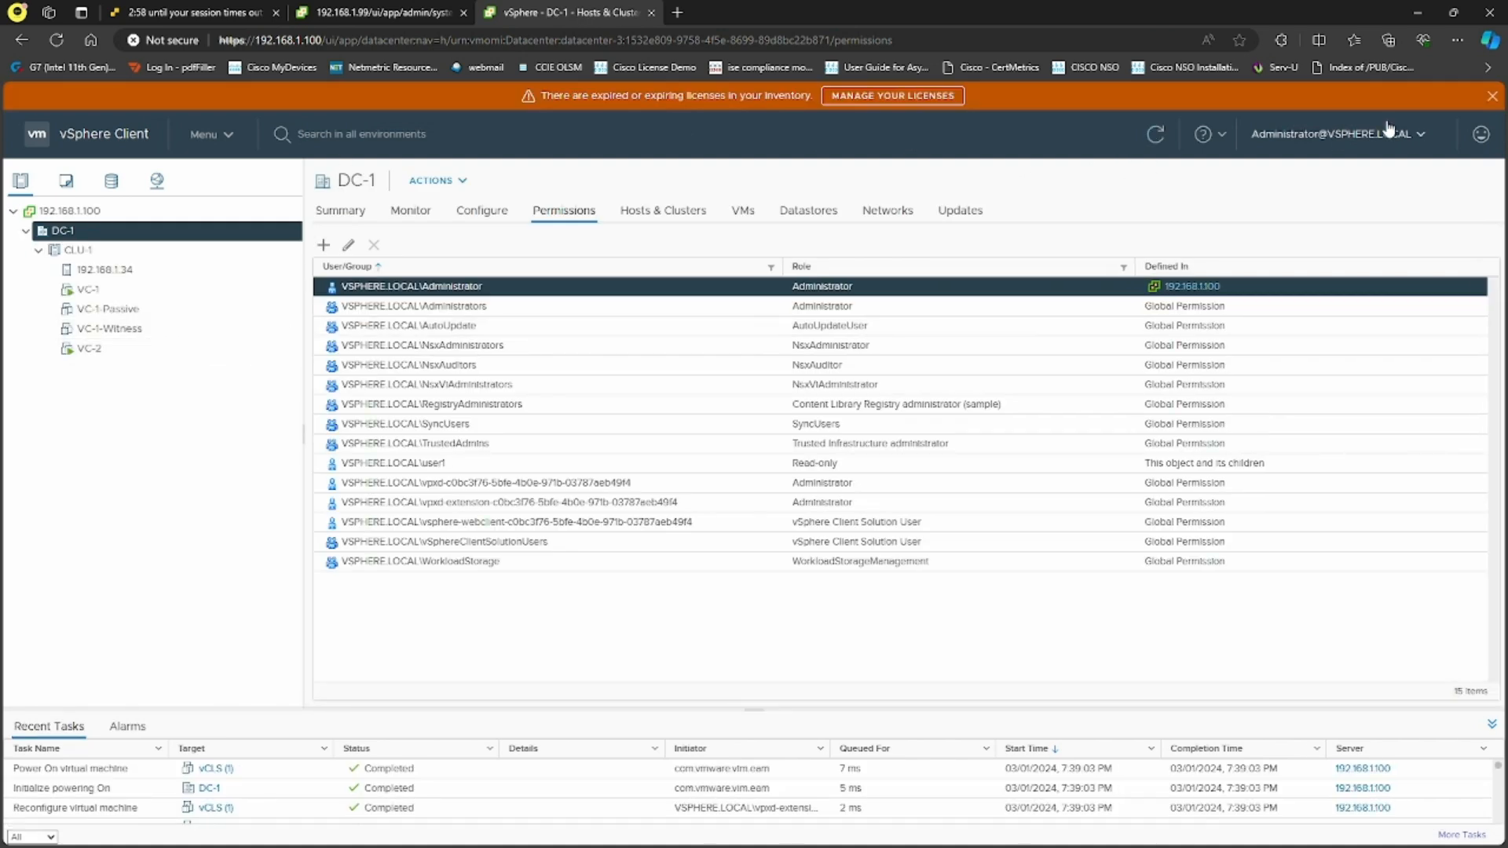
Dismiss the expired-licenses banner and go to Menu > Administration
left_click(1492, 95)
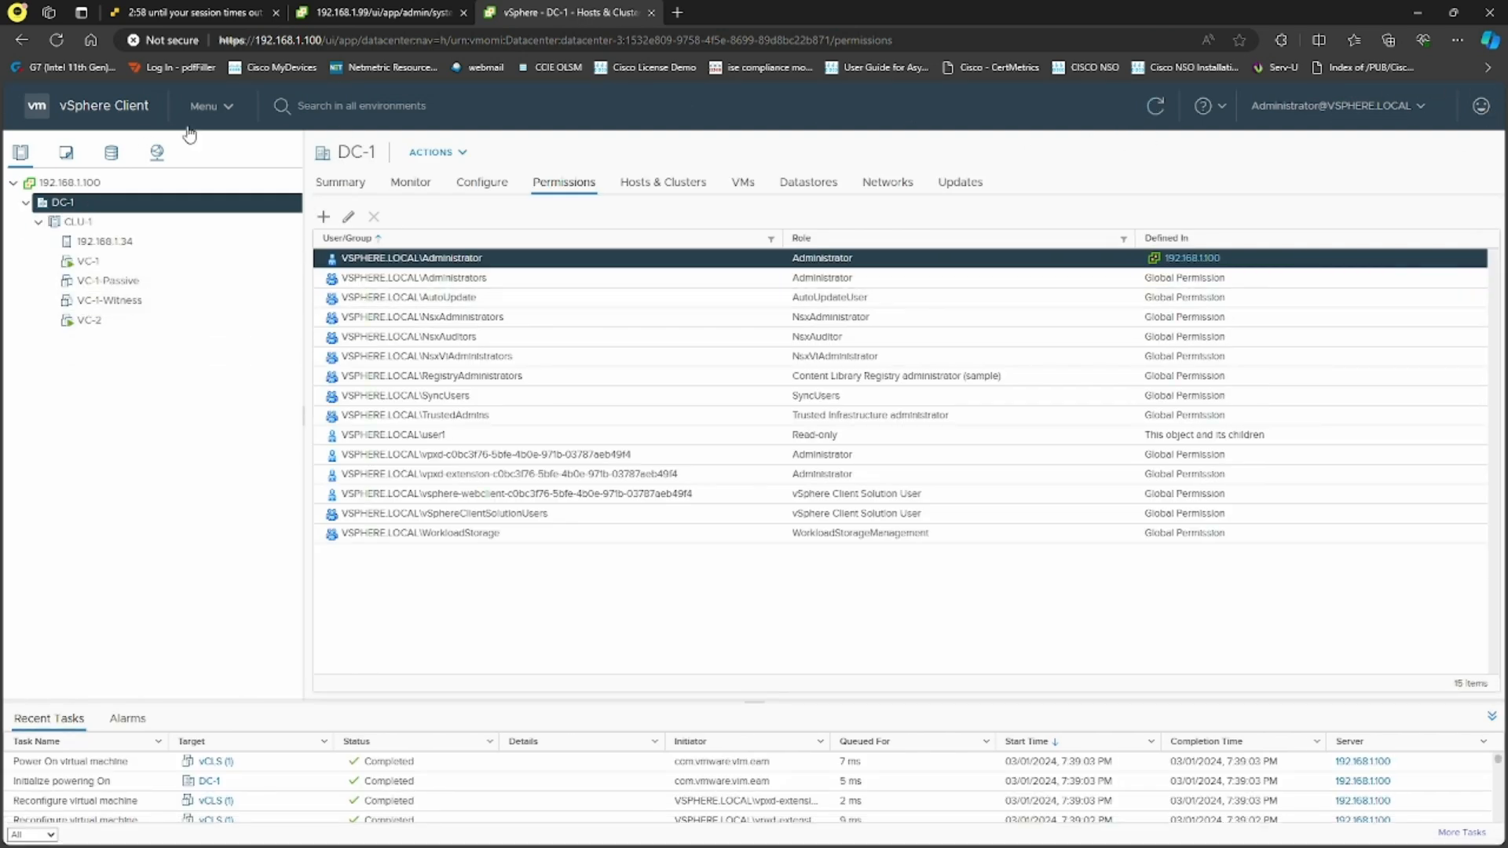
left_click(207, 106)
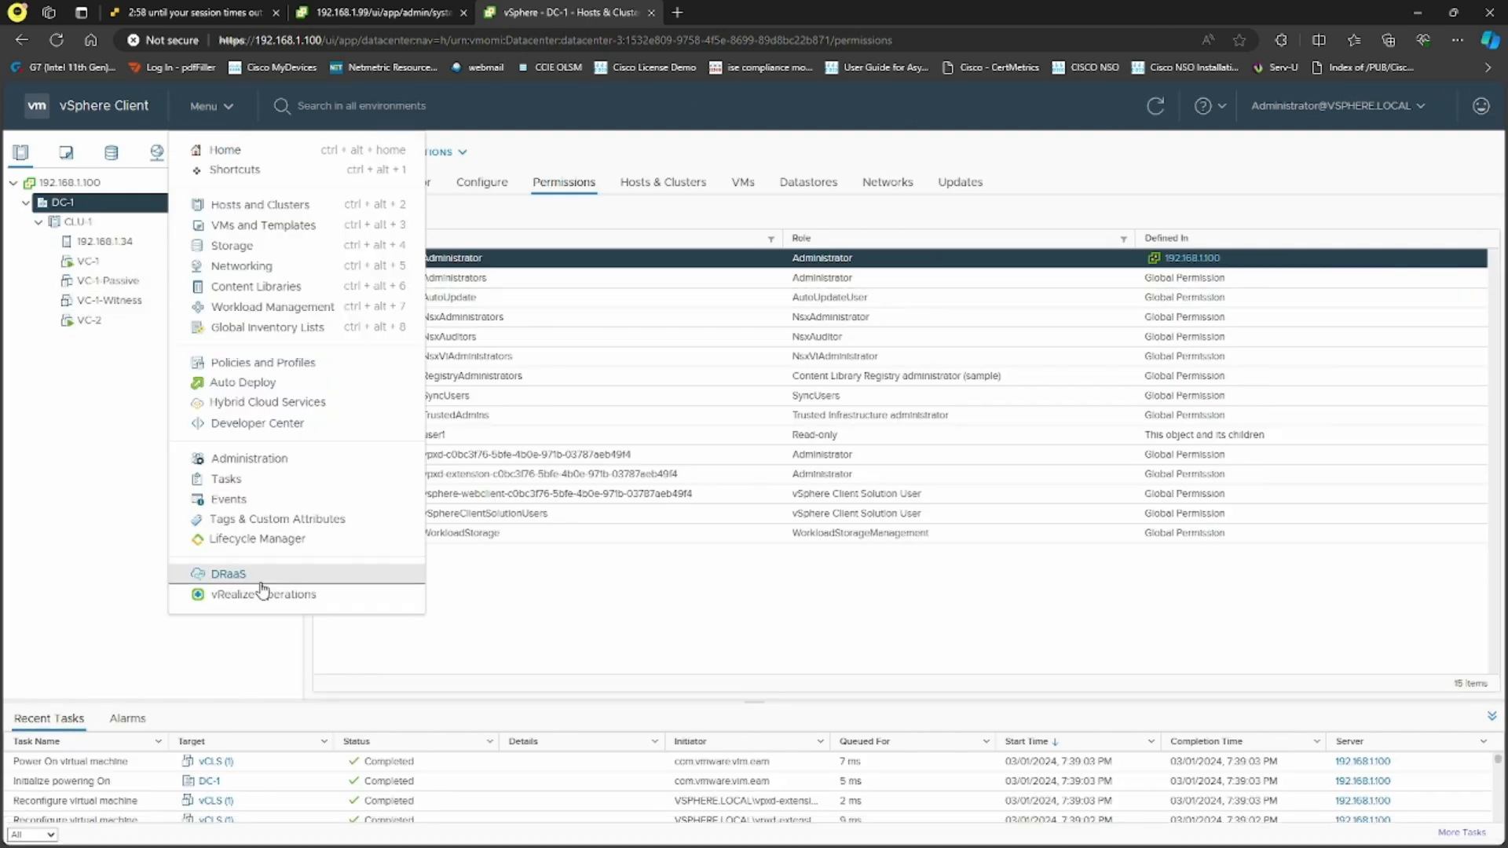
left_click(276, 467)
Browse Users and Groups, Roles, and Global Permissions, then return to Roles
left_click(155, 543)
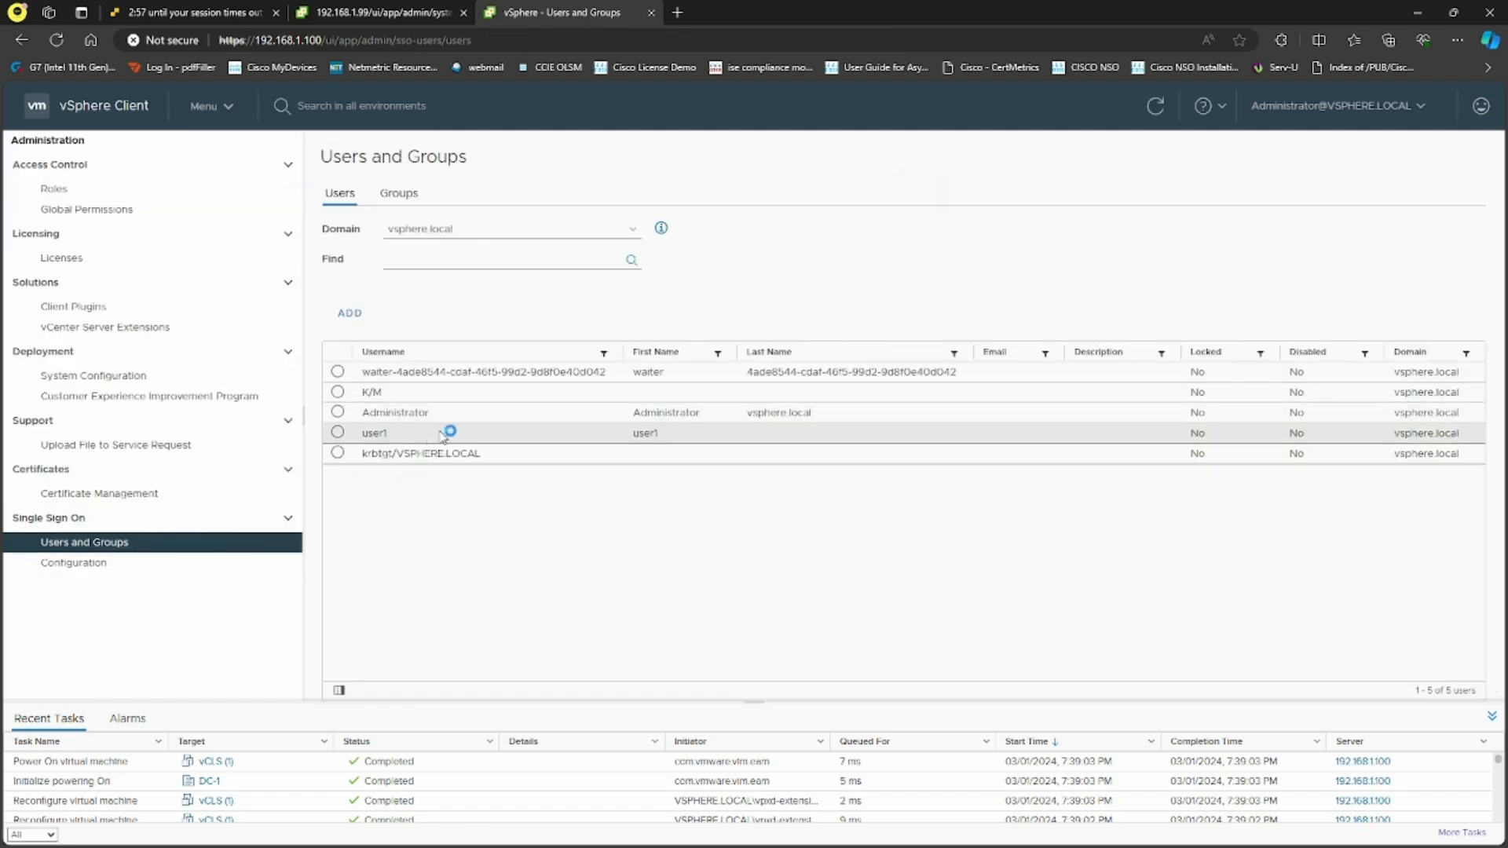
left_click(74, 189)
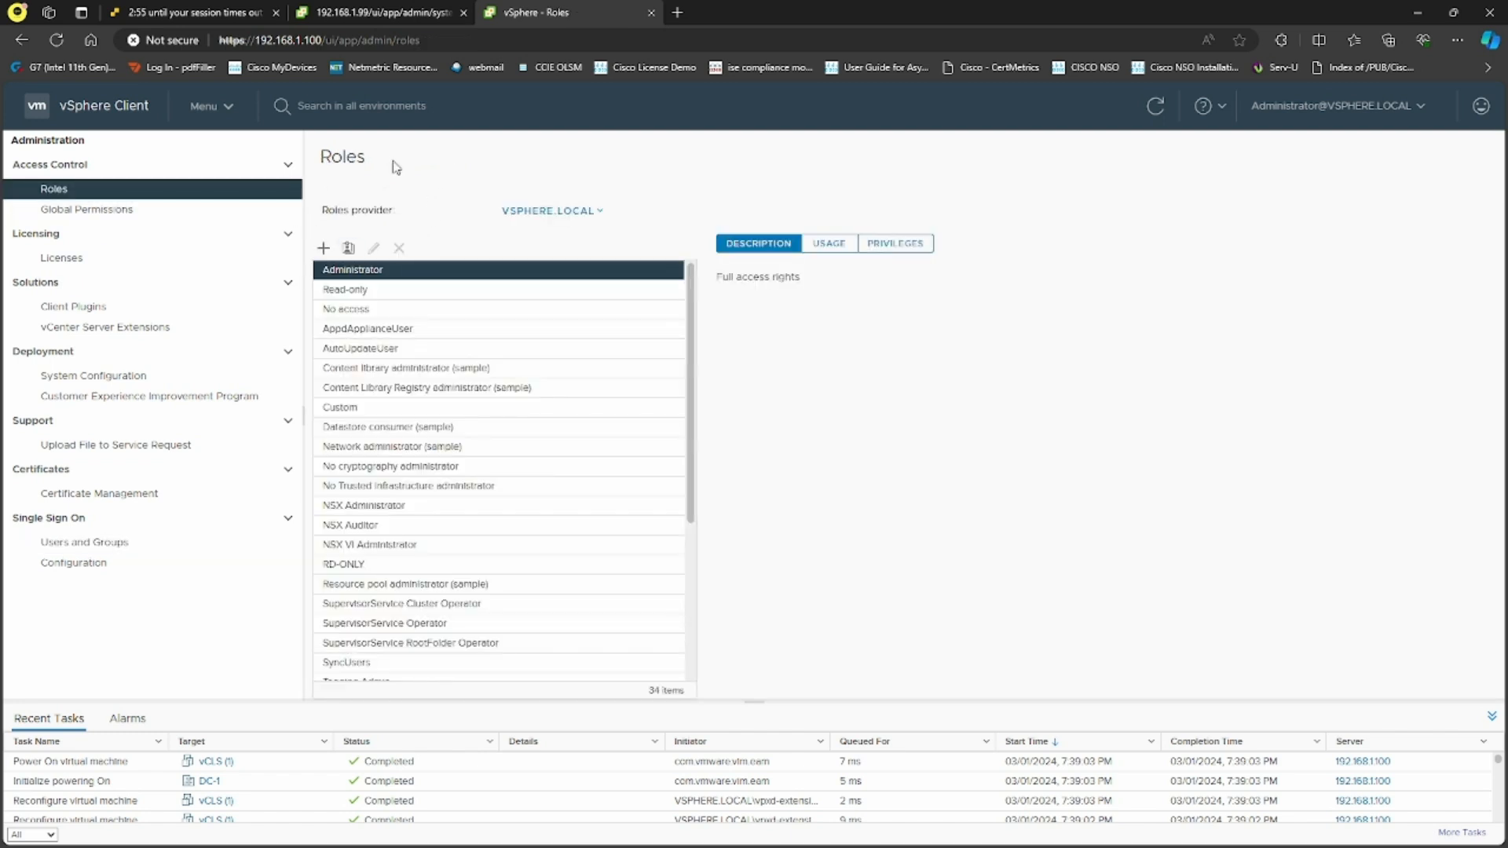
left_click(86, 209)
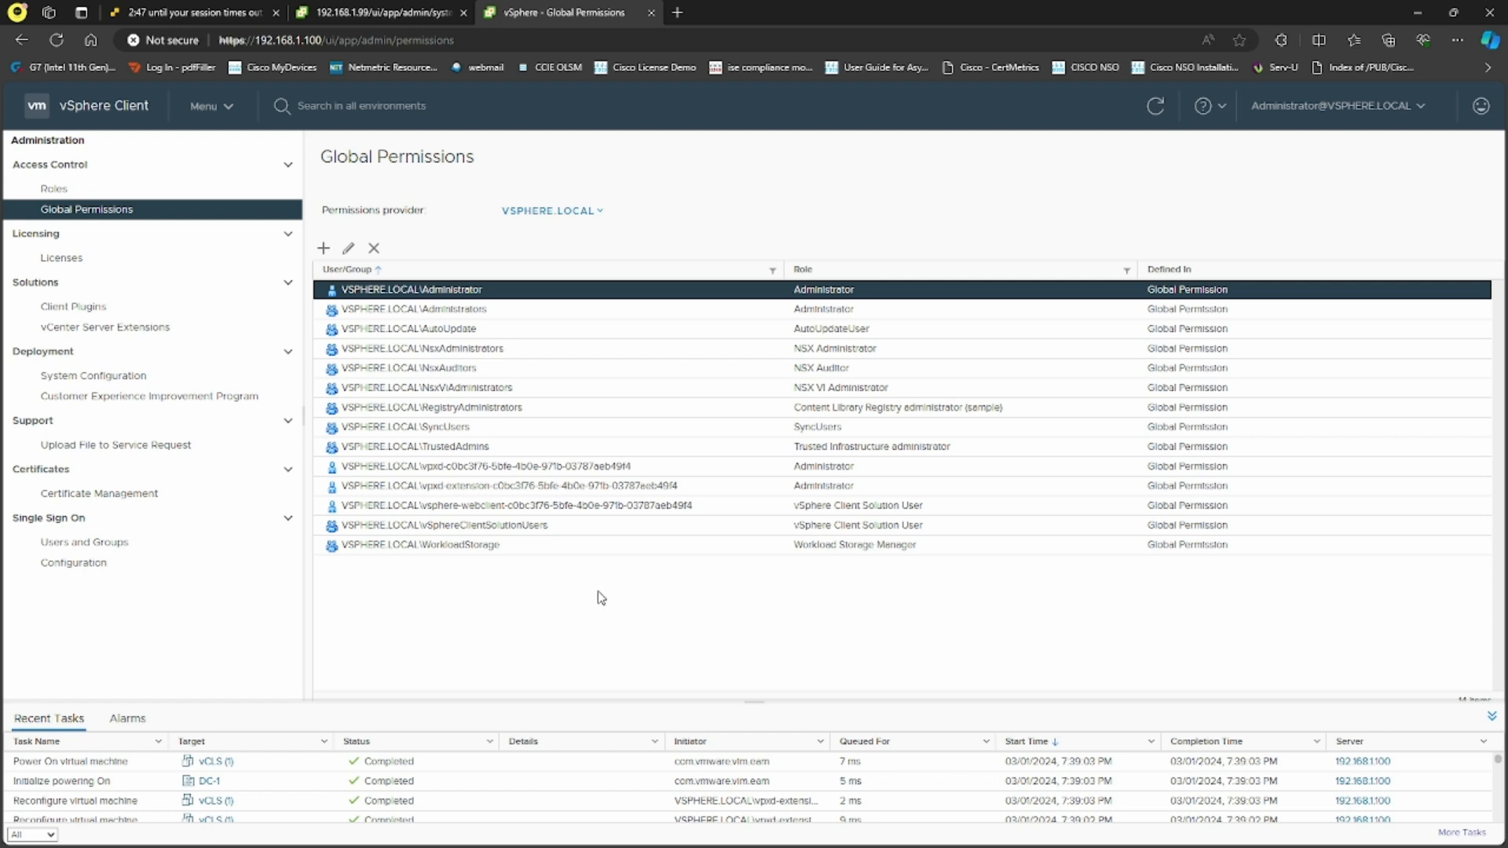
left_click(124, 192)
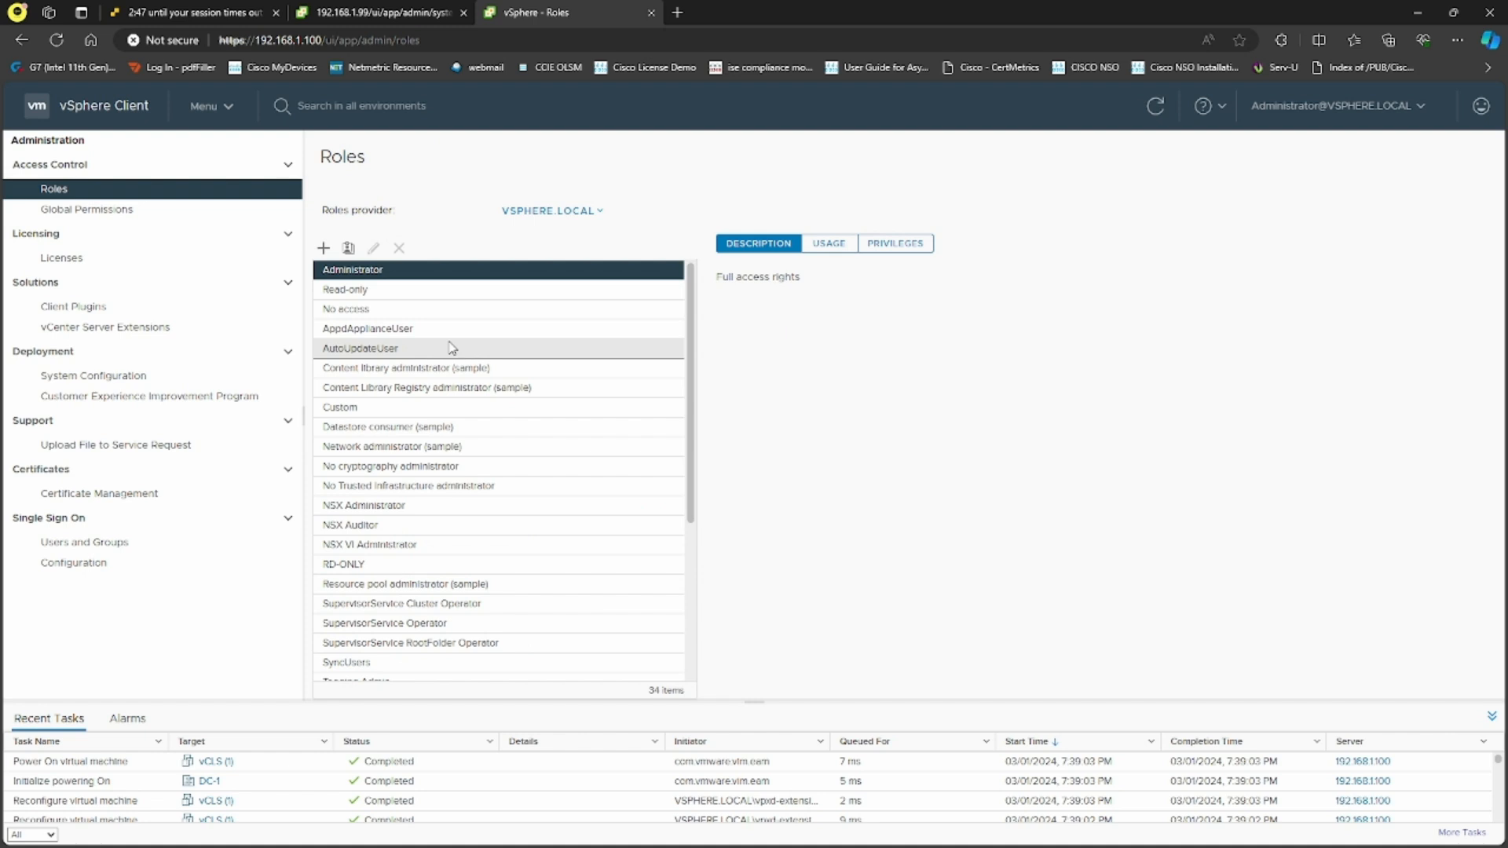
Inspect the Read-only role's privileges, description and usage
left_click(417, 309)
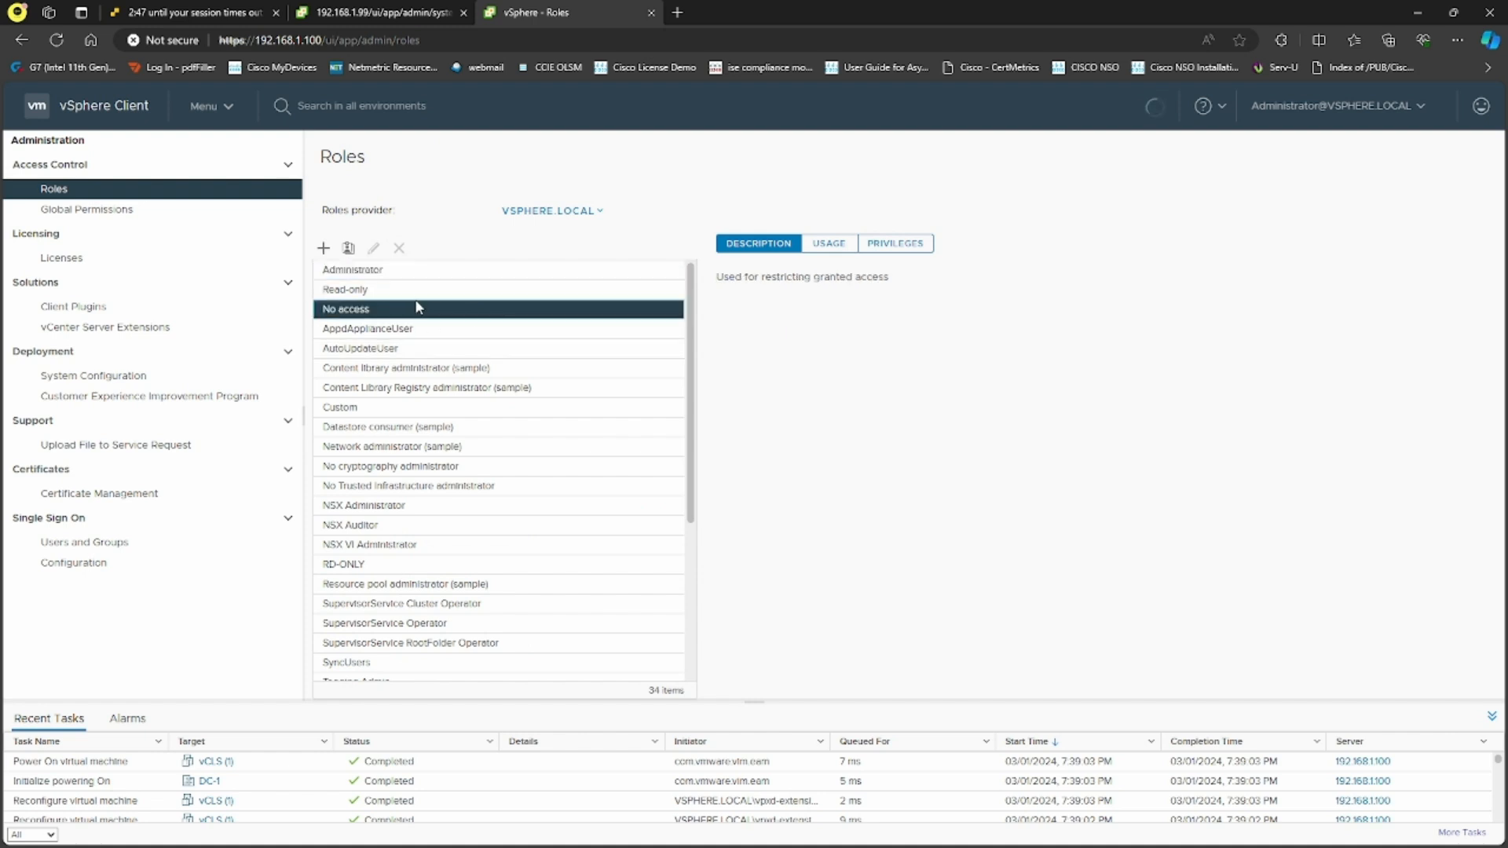
left_click(428, 290)
left_click(893, 245)
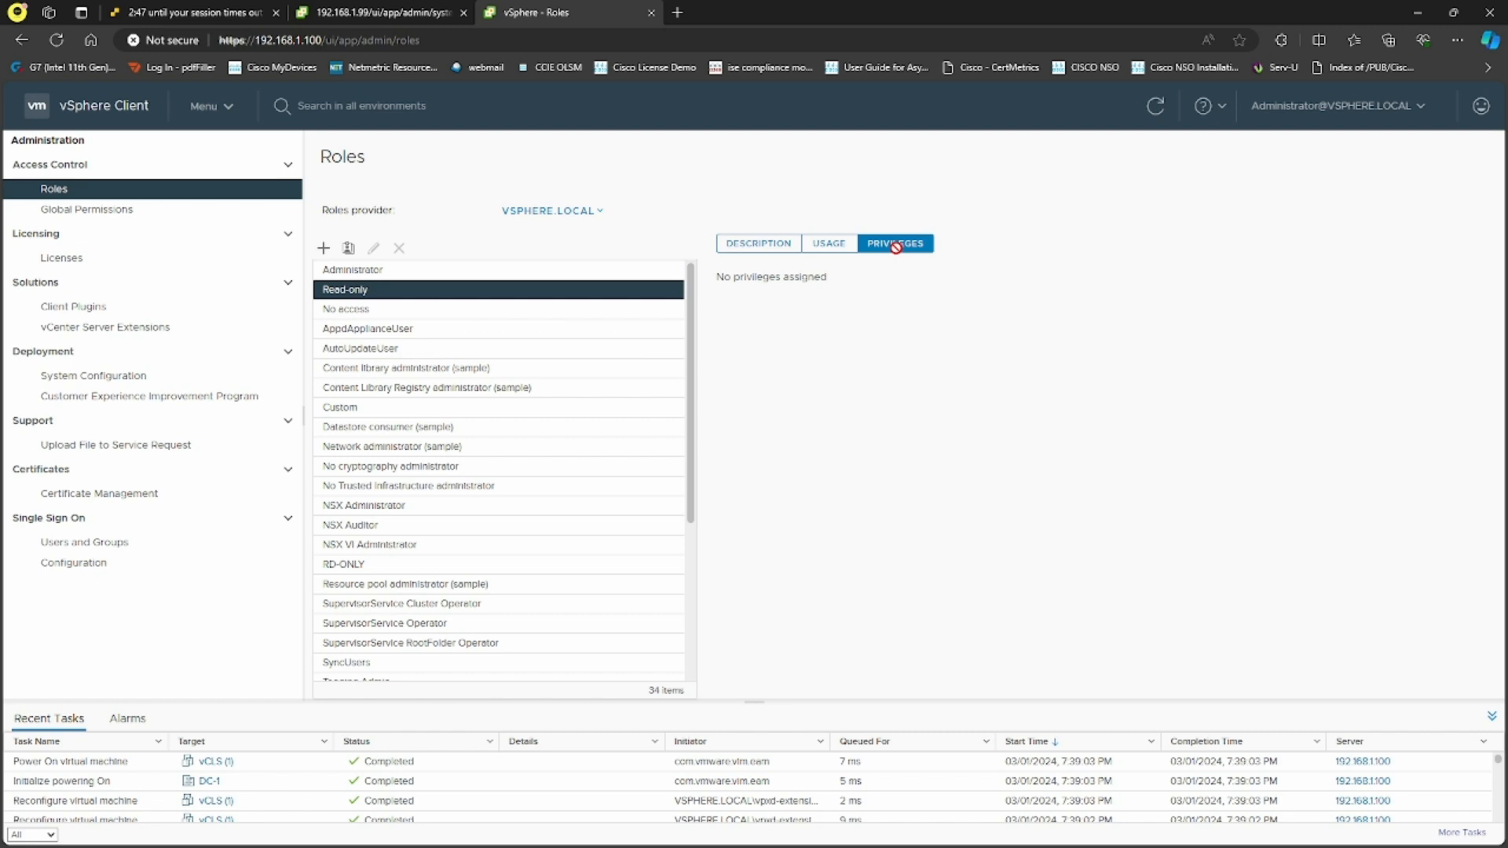
left_click(754, 245)
left_click(830, 246)
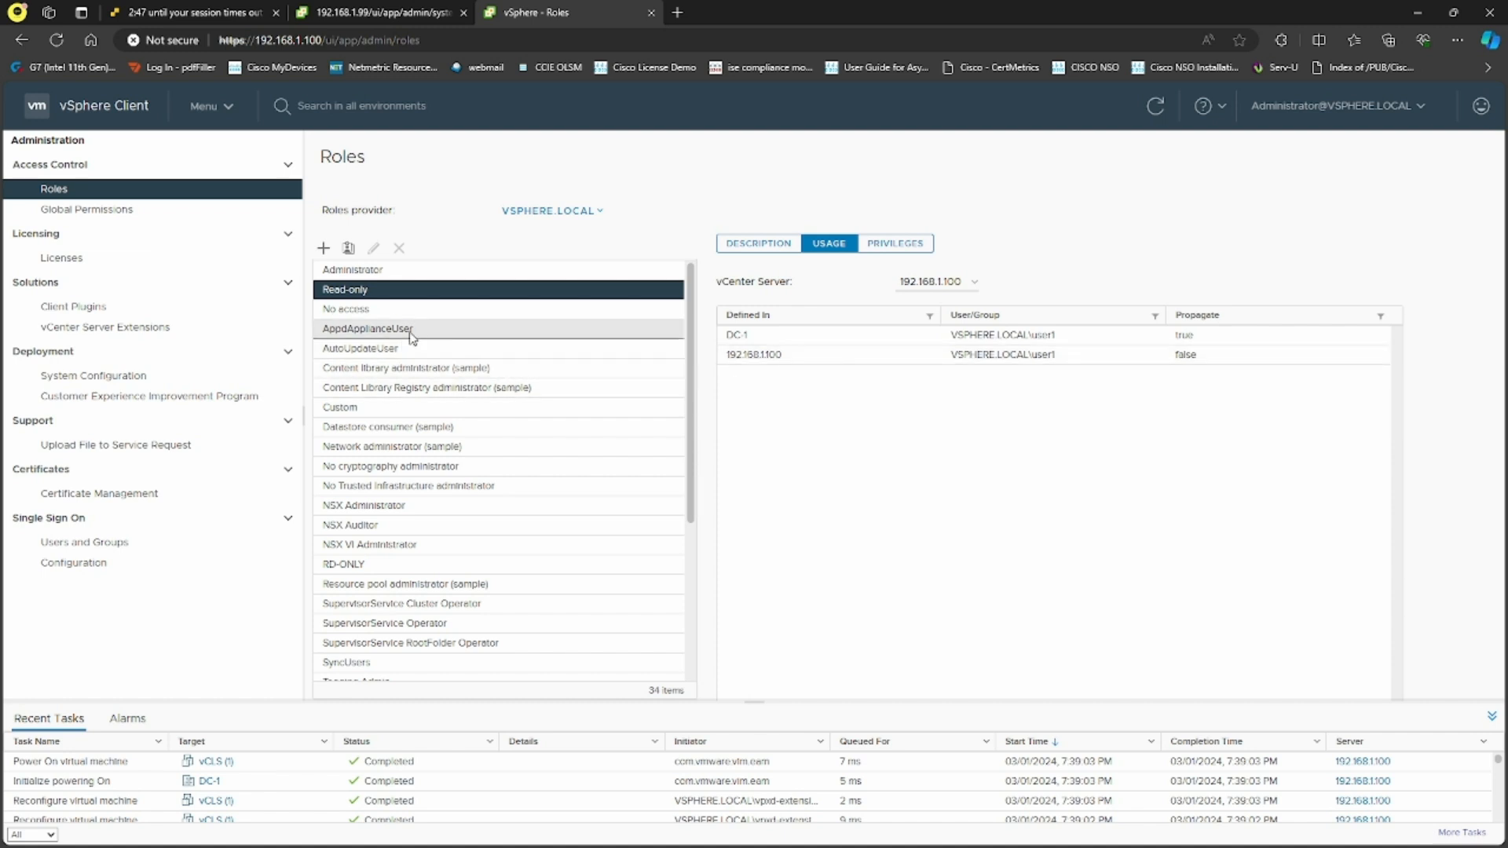
Review the Administrator role's usage, glancing at No access and AppdApplianceUser
left_click(377, 269)
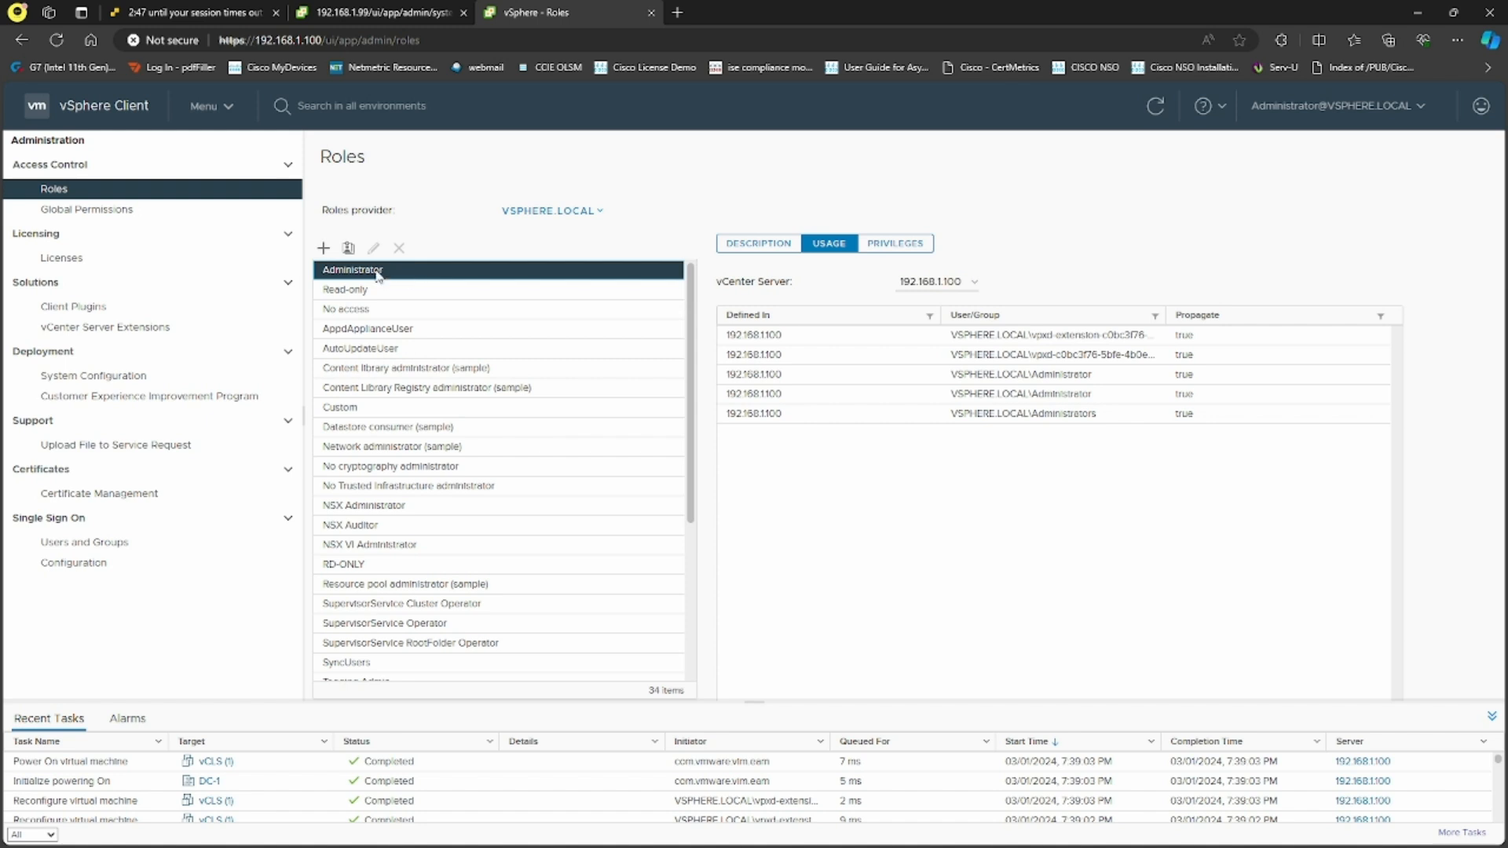
double_click(381, 270)
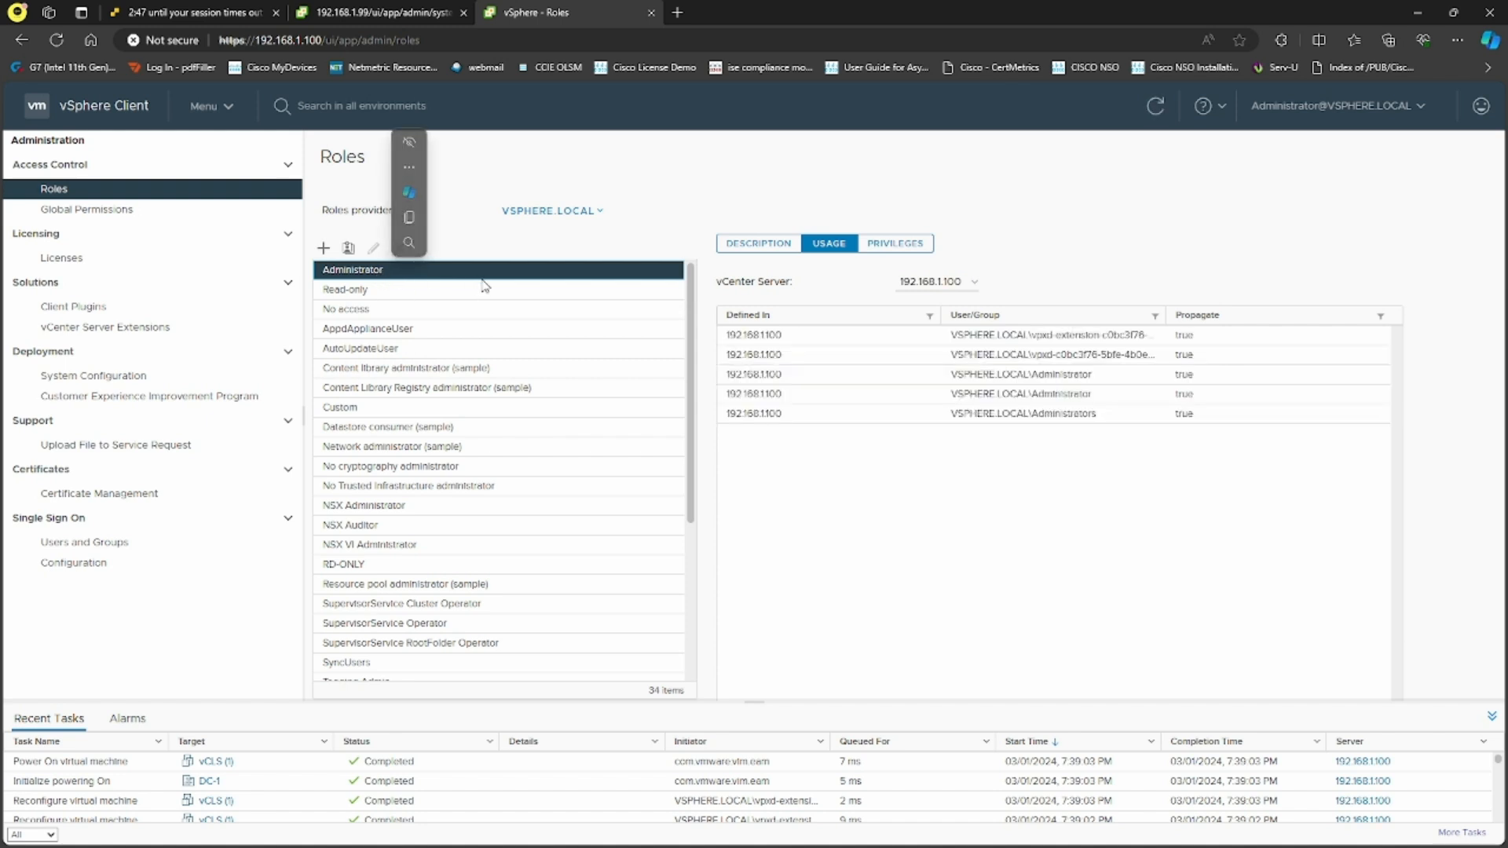
left_click(407, 309)
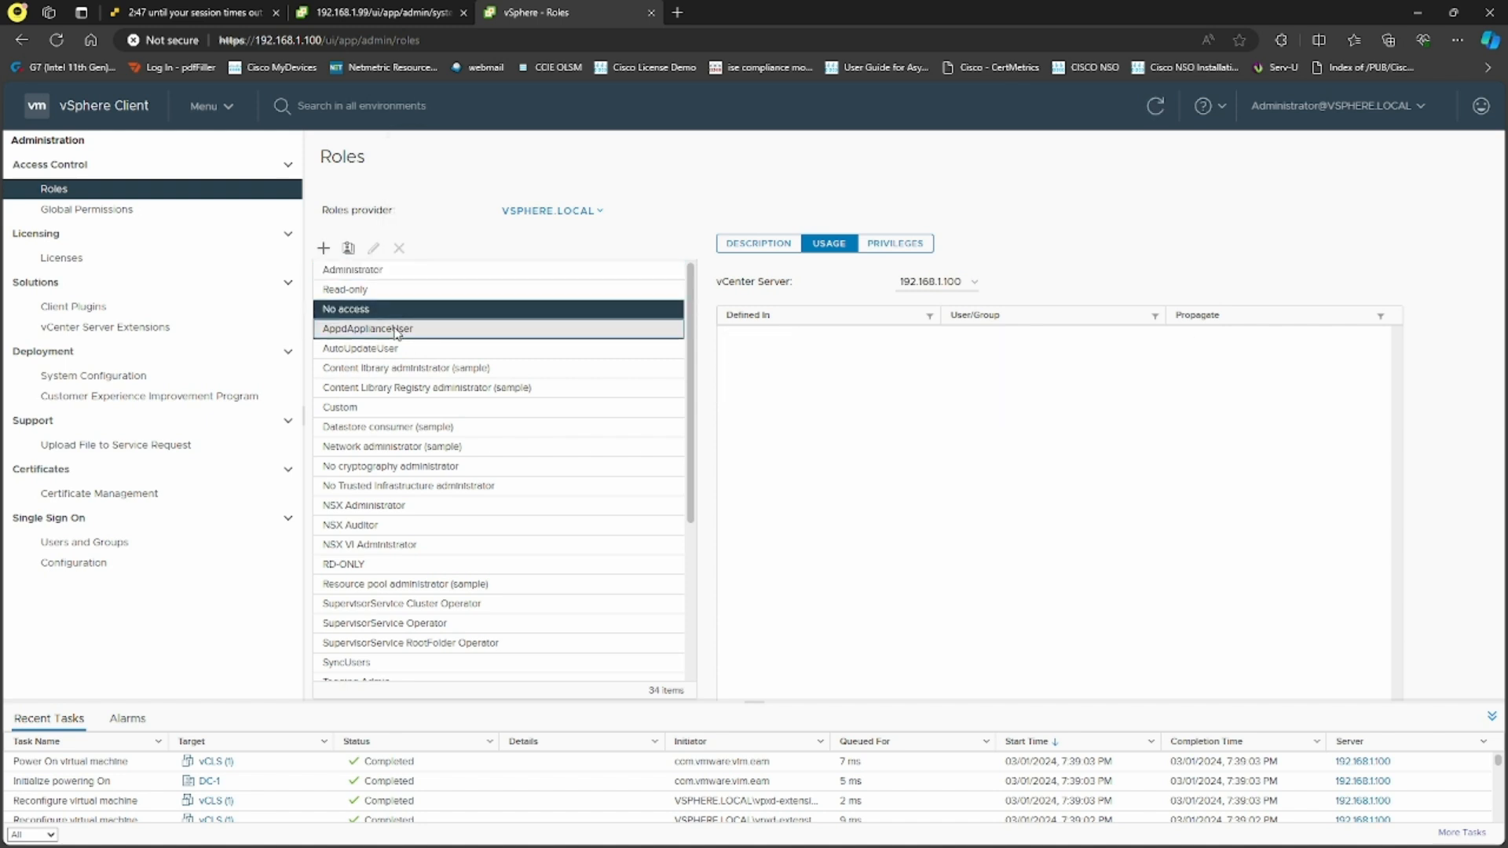
double_click(397, 330)
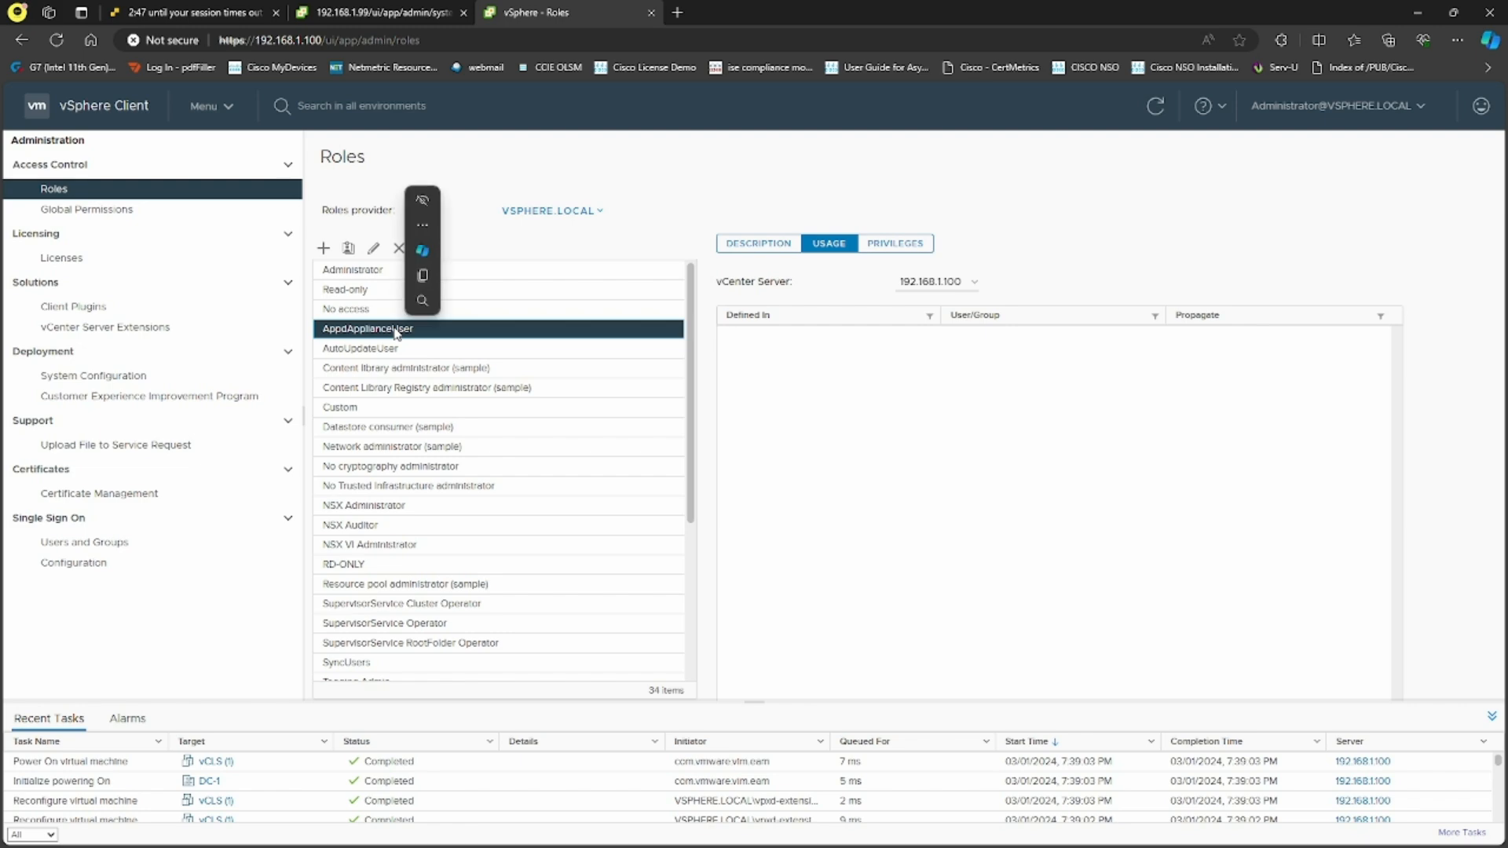
left_click(372, 275)
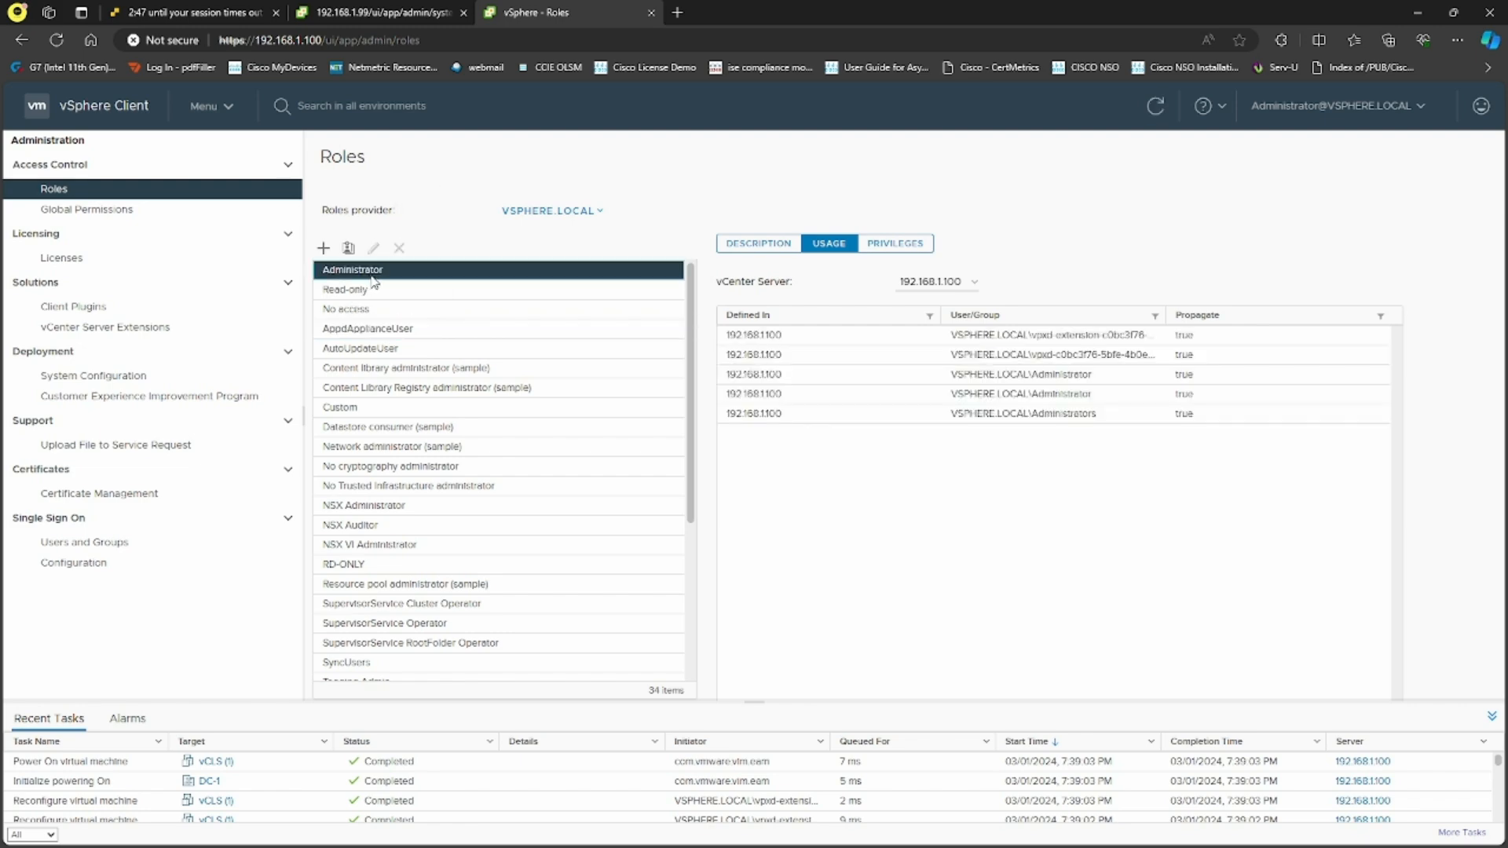
Abandon cloning Administrator and start a new role with all Virtual machine privileges
left_click(348, 248)
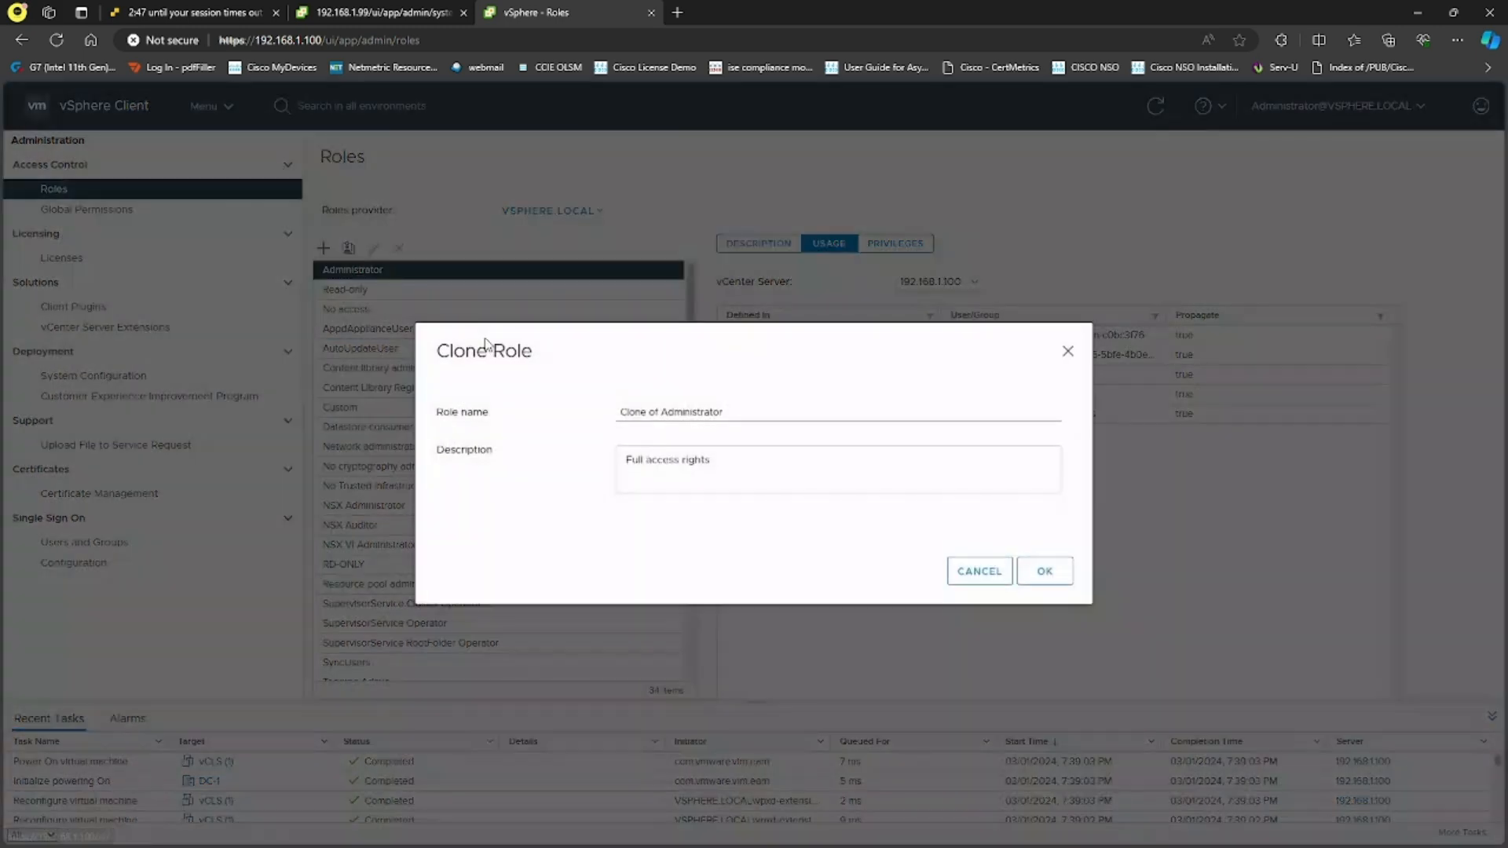
left_click(978, 571)
left_click(322, 248)
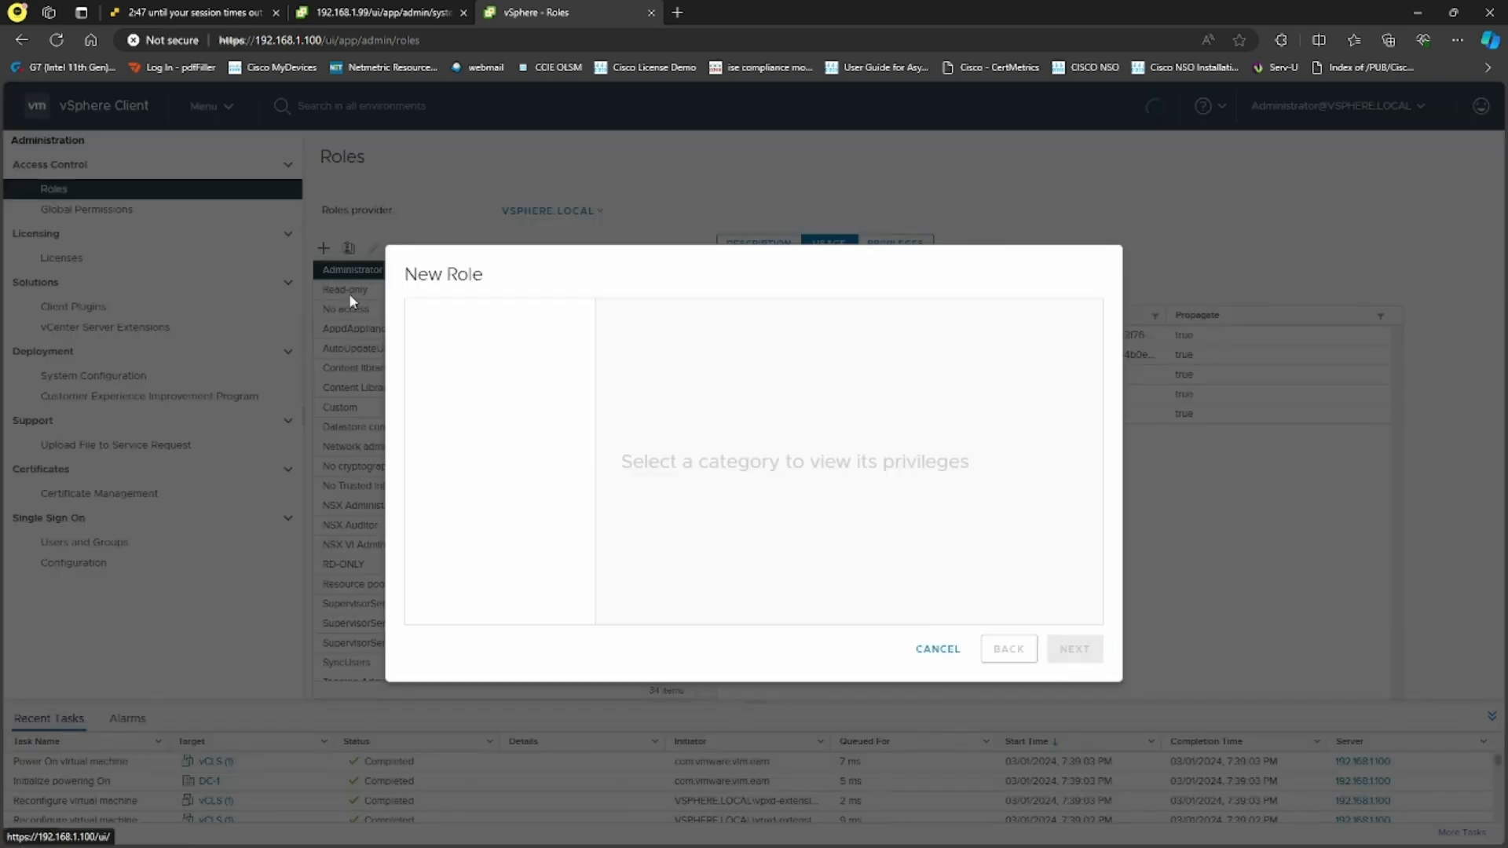
scroll(485, 388, "down", 8)
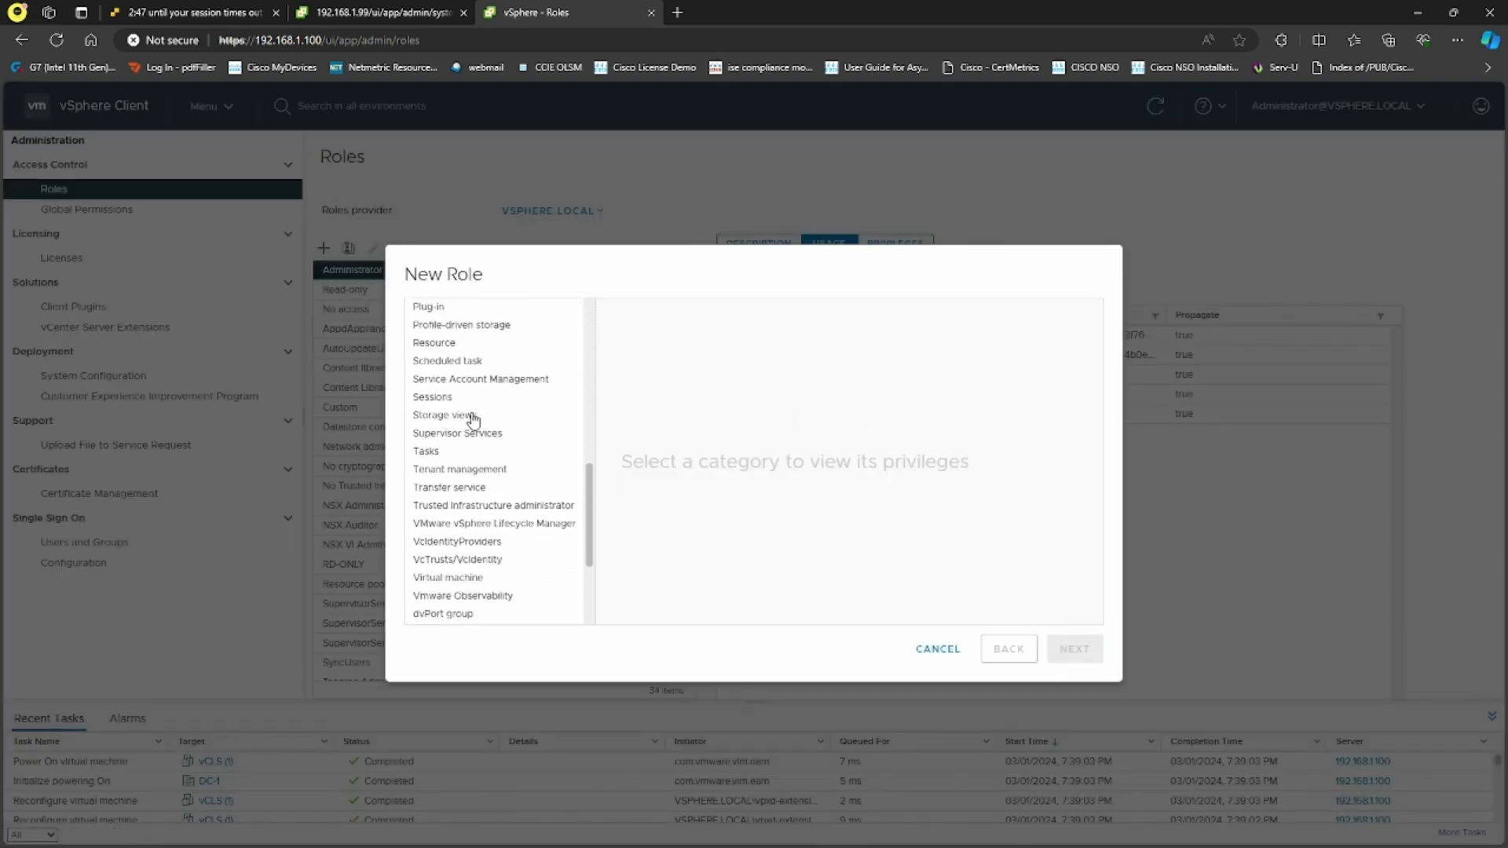
scroll(472, 418, "down", 3)
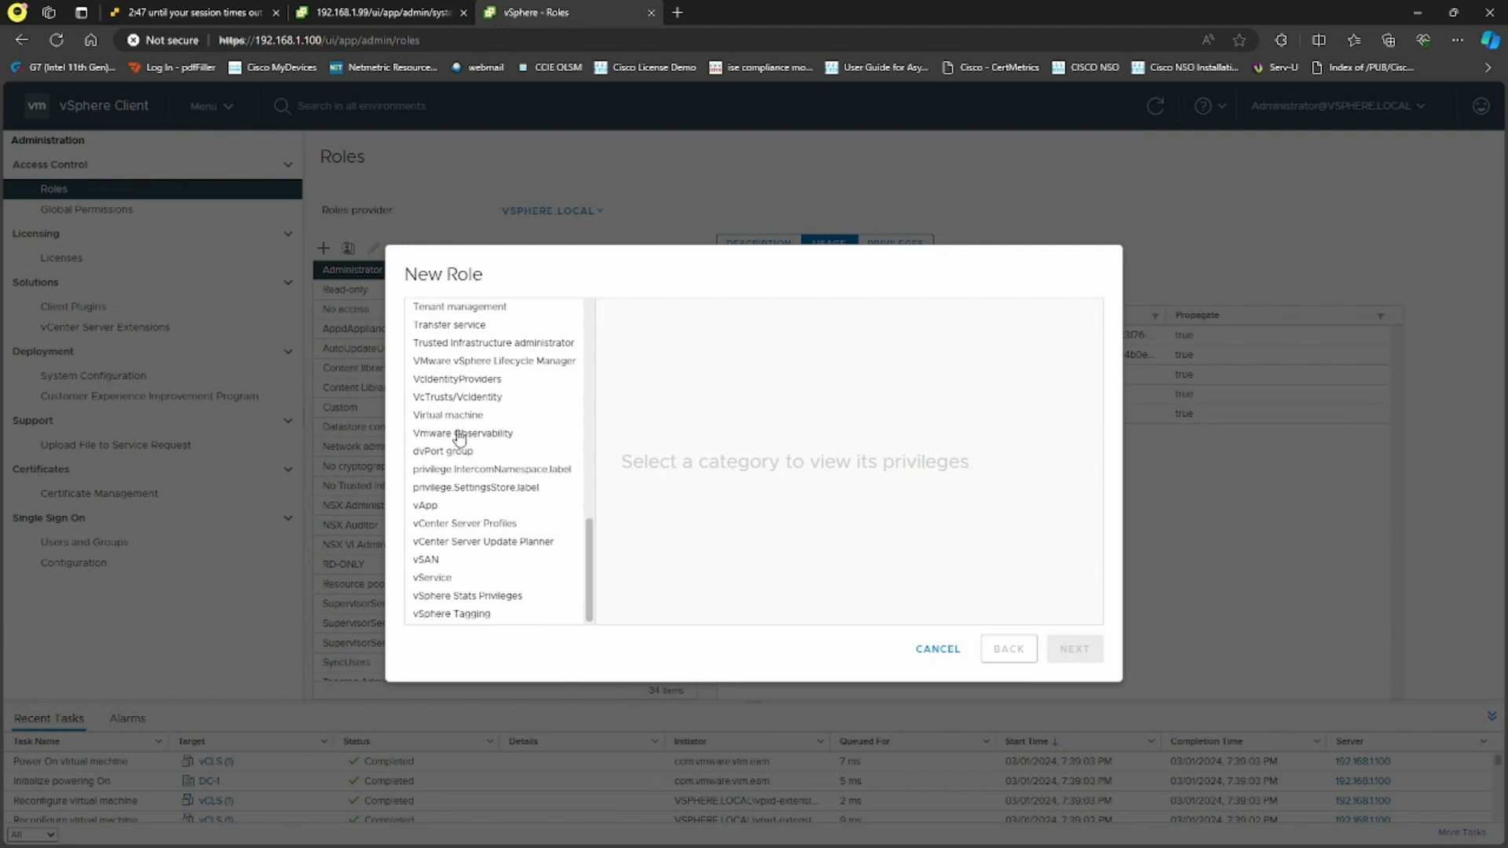
left_click(457, 416)
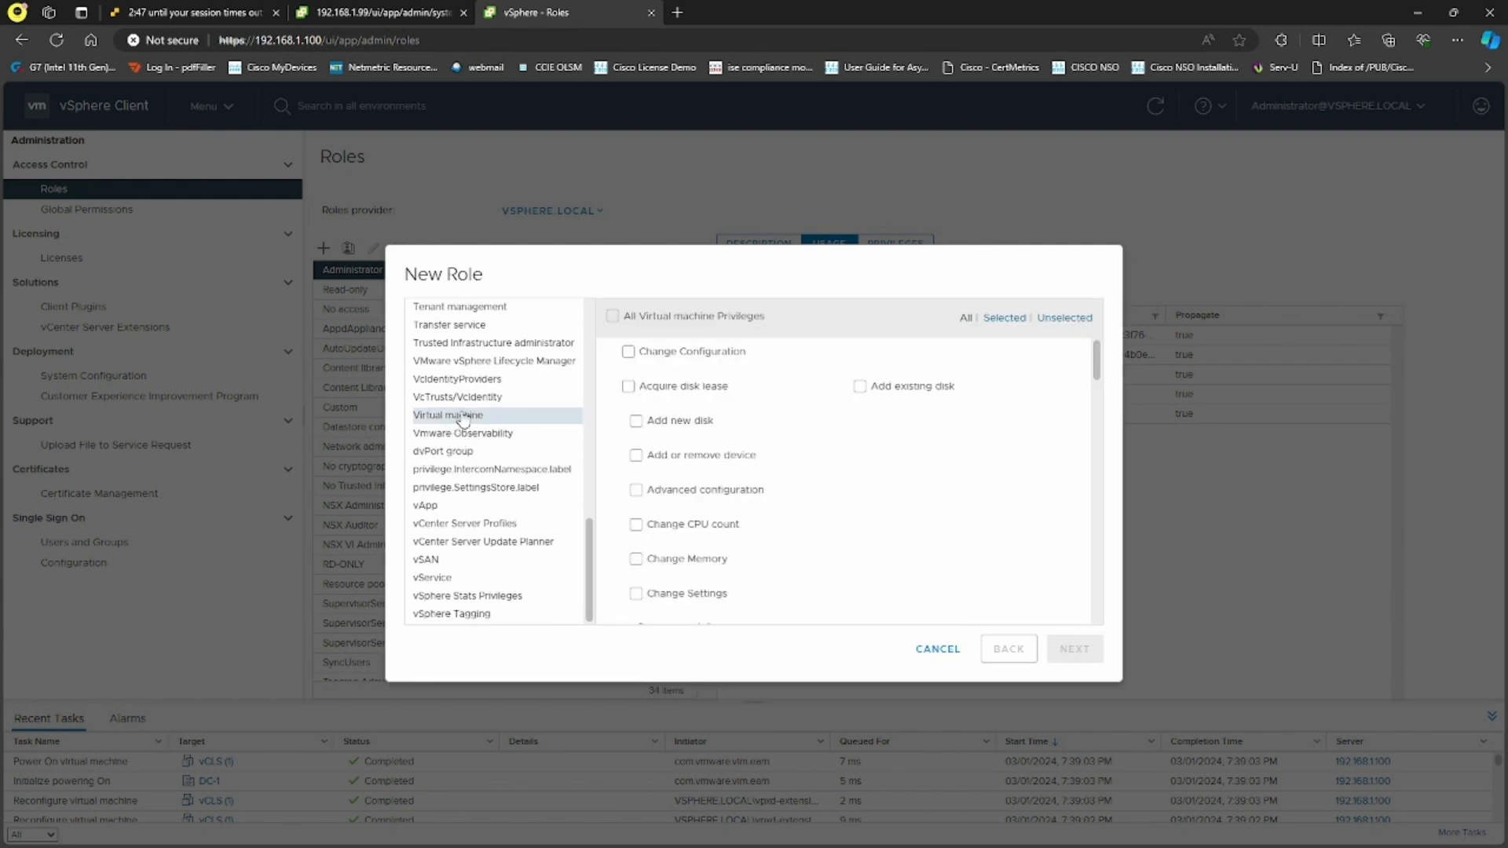
left_click(611, 318)
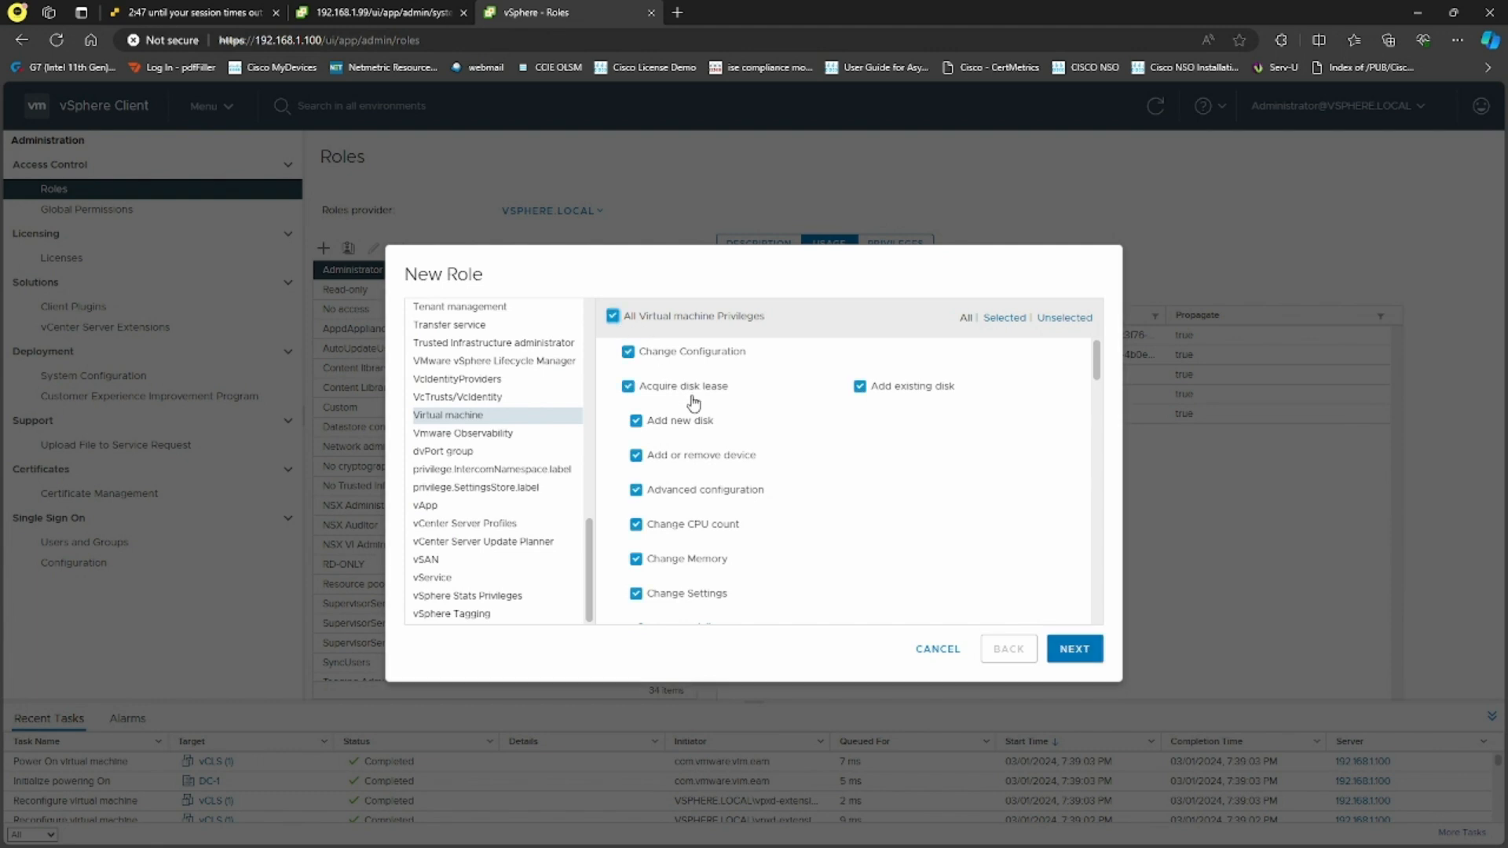
Name the new role VM-ONLY and finish creating it
left_click(1073, 649)
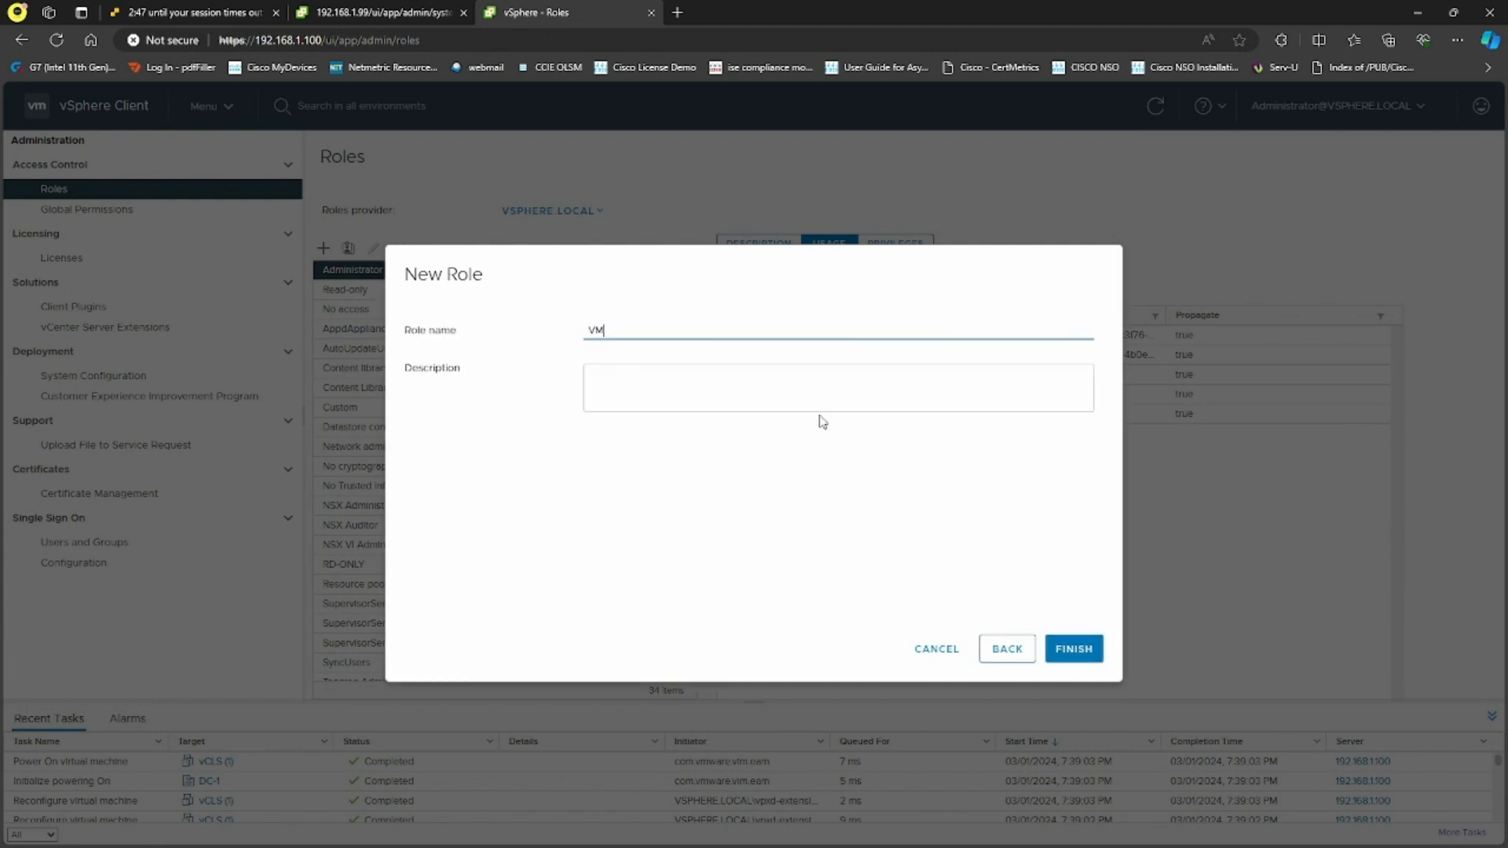
type("VM-ONLY")
left_click(1075, 649)
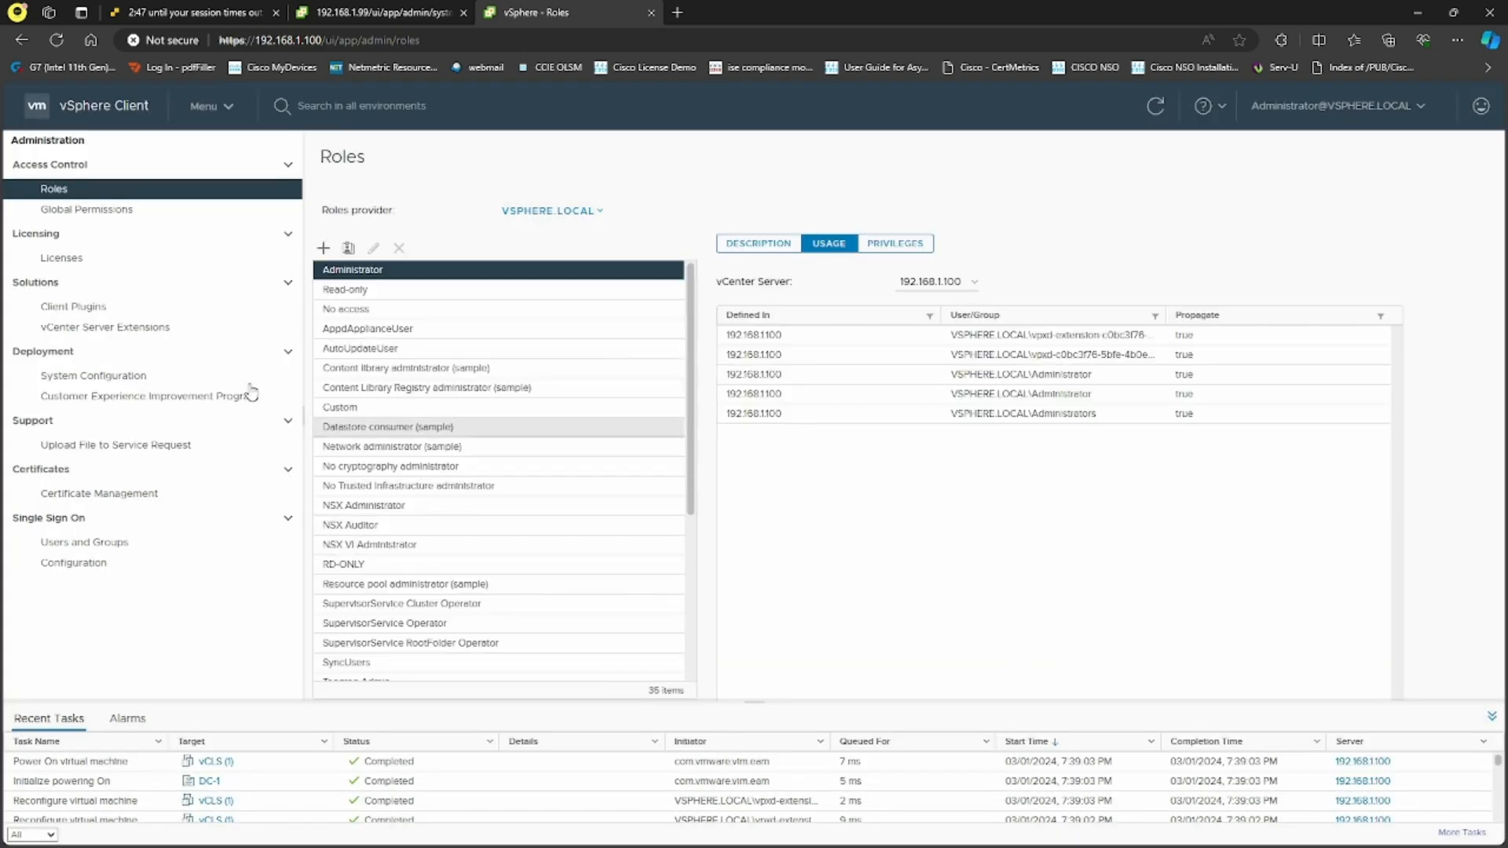
Under Hosts and Clusters, change user1's DC-1 permission from Read-only to VM-ONLY
left_click(226, 106)
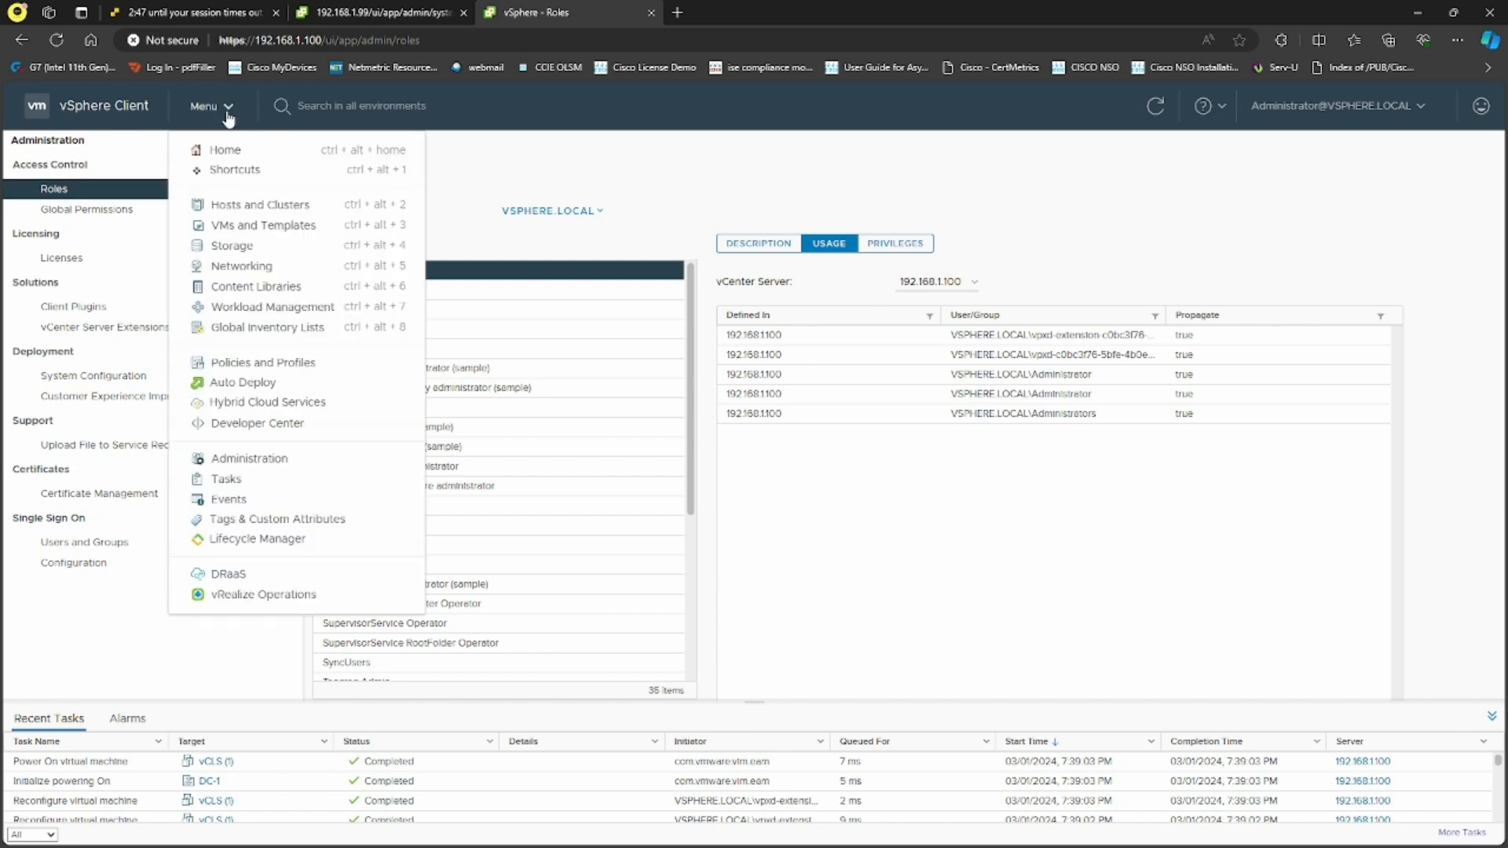
left_click(266, 206)
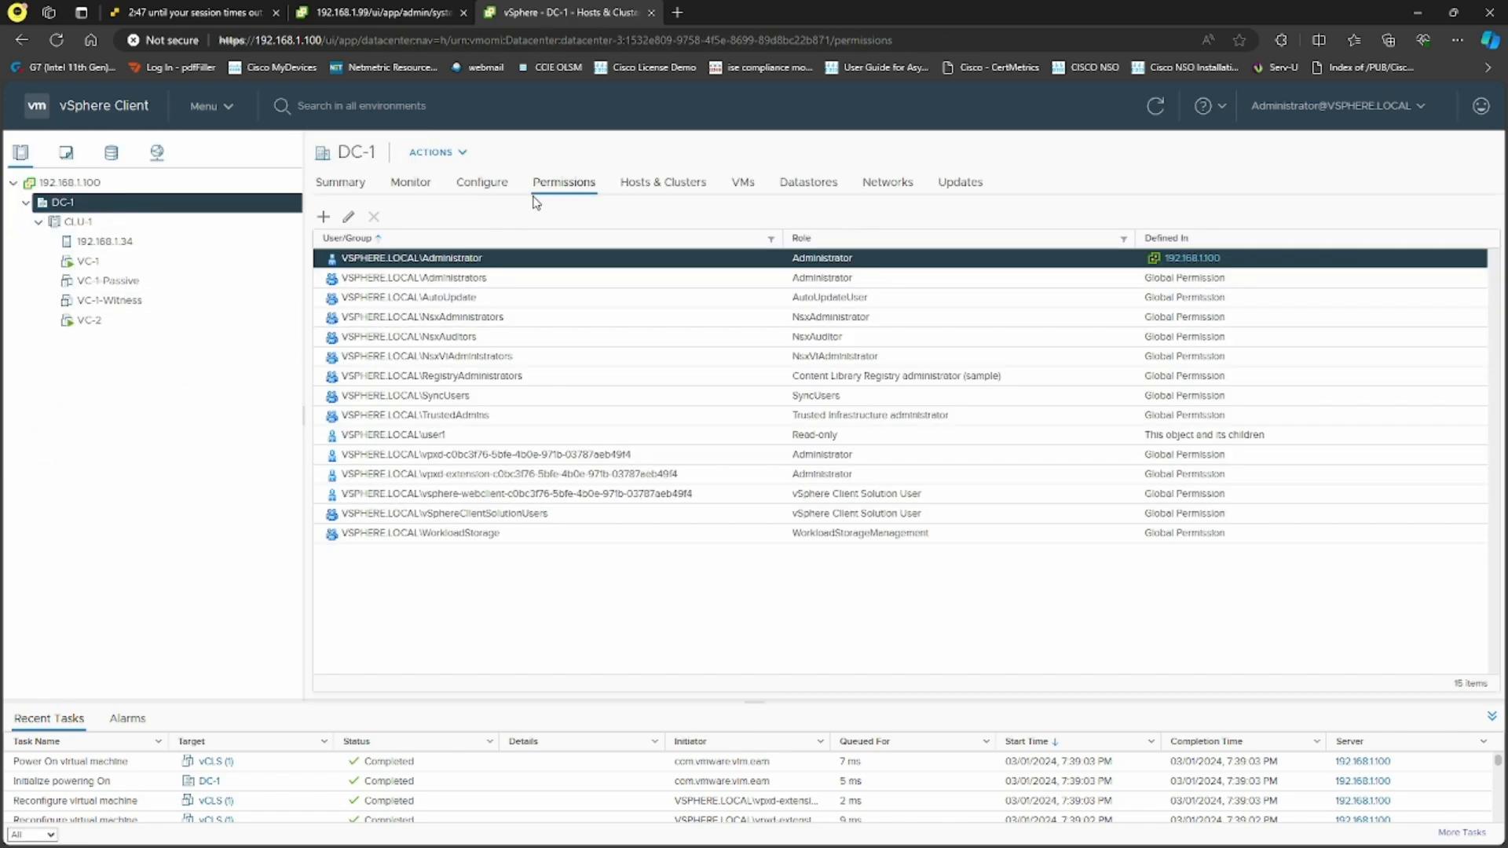
left_click(456, 437)
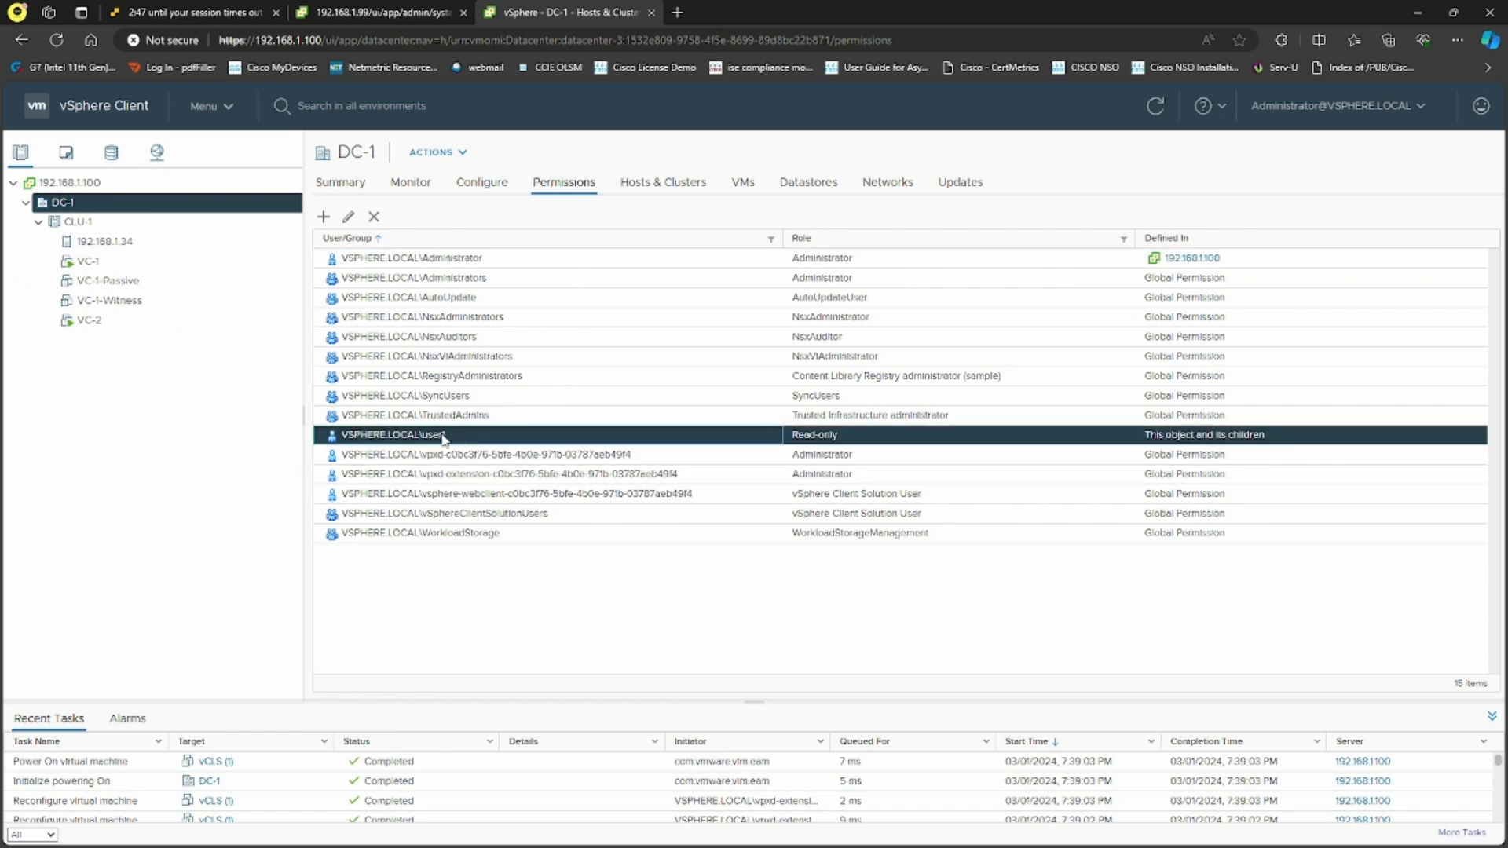
left_click(348, 217)
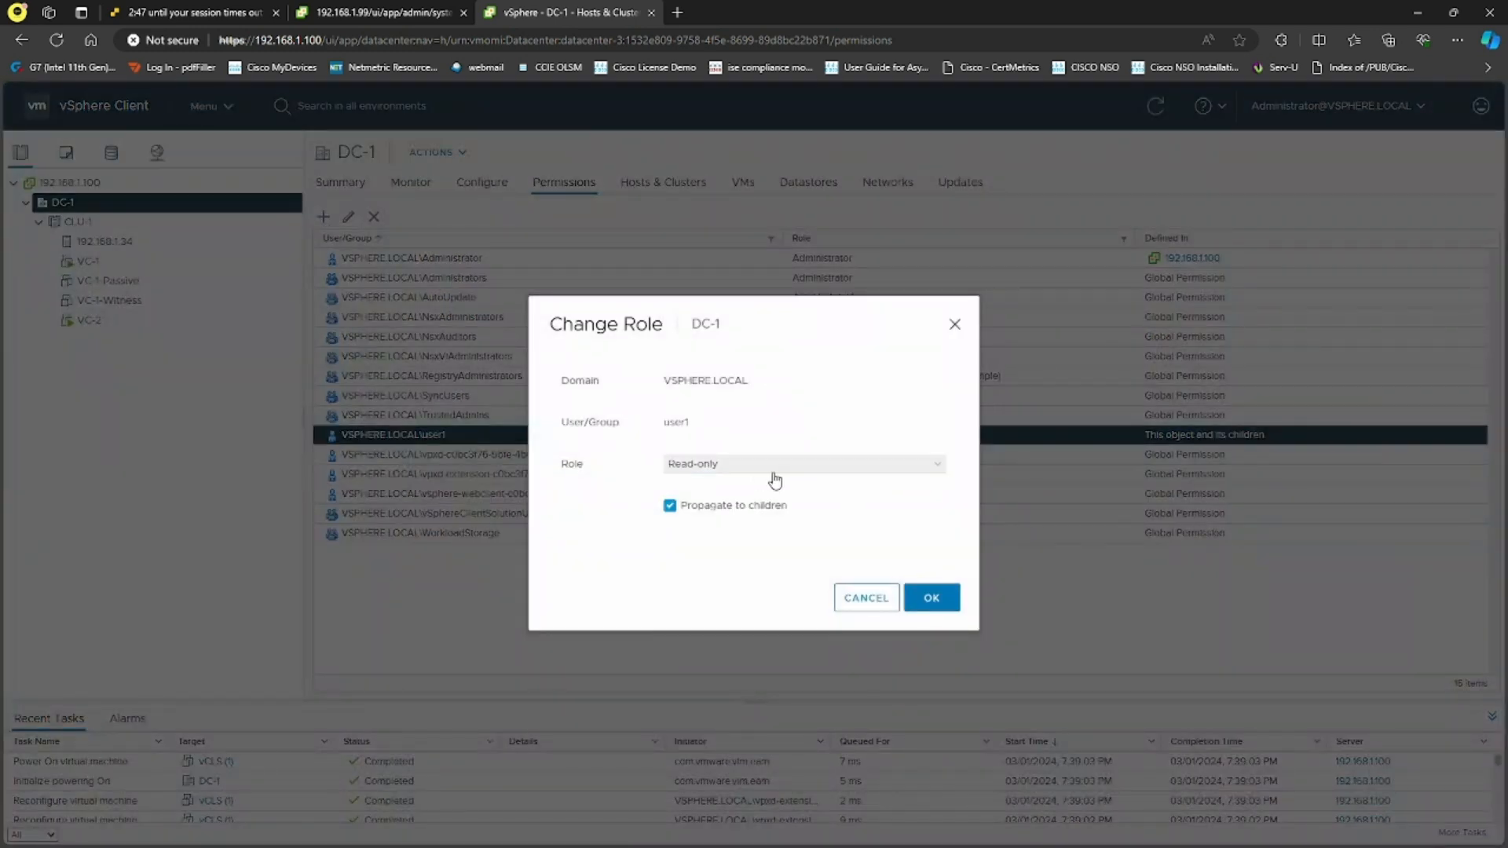
left_click(778, 468)
scroll(756, 603, "down", 3)
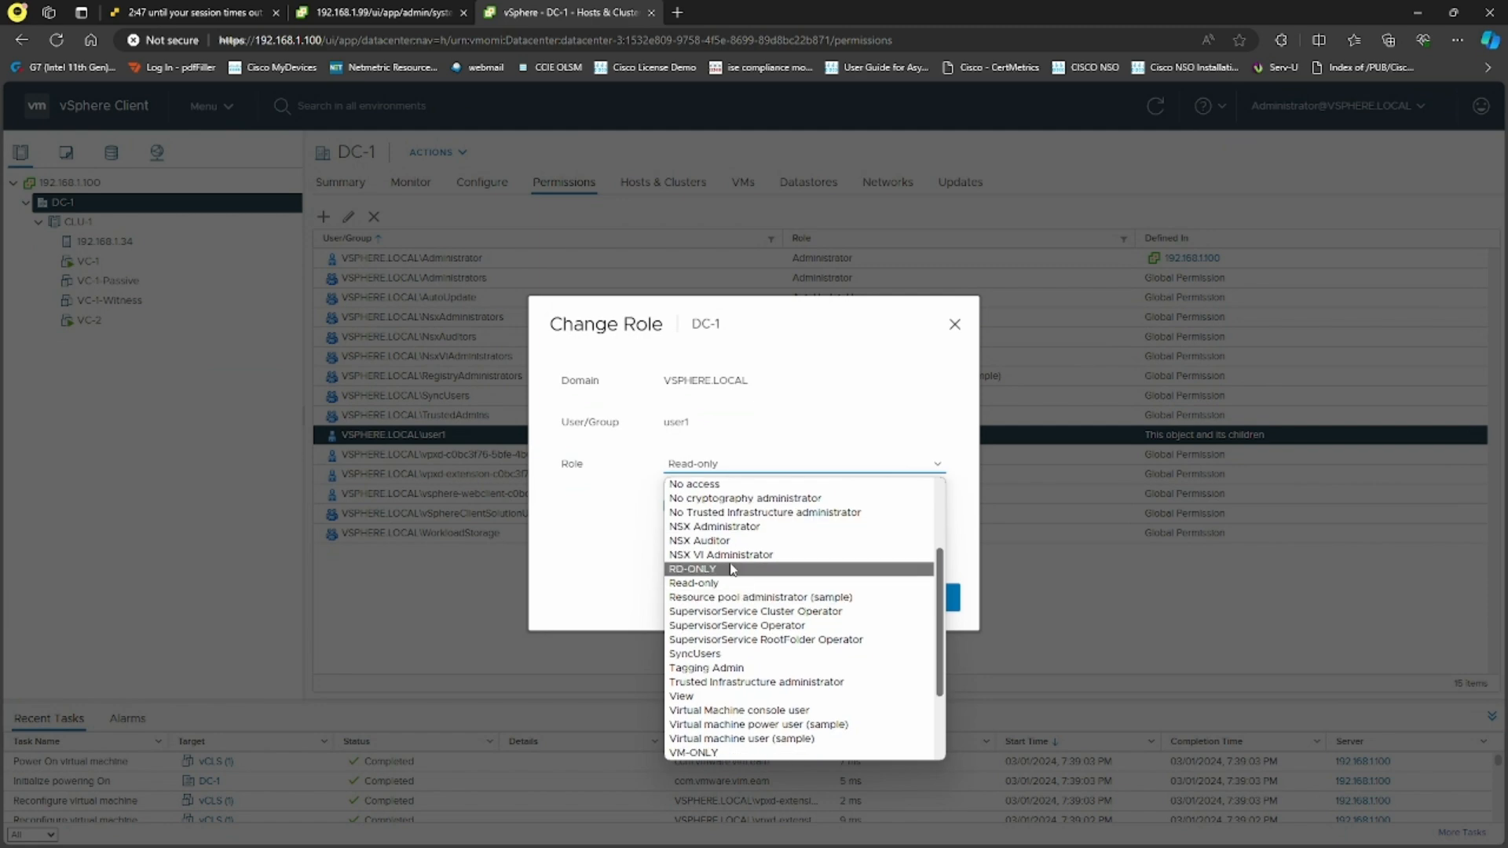
scroll(716, 688, "down", 2)
left_click(693, 668)
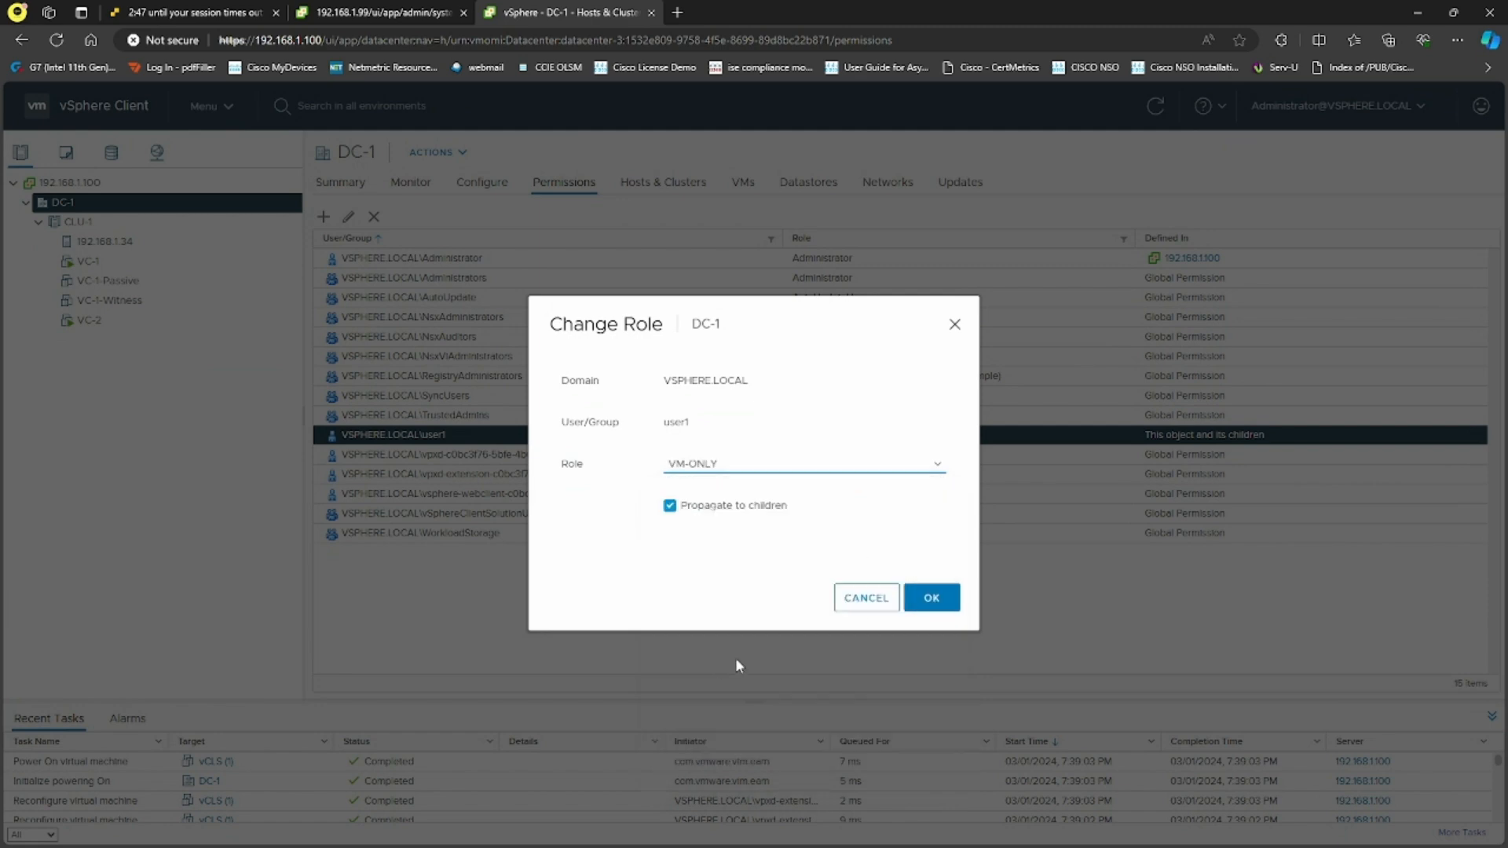
left_click(931, 599)
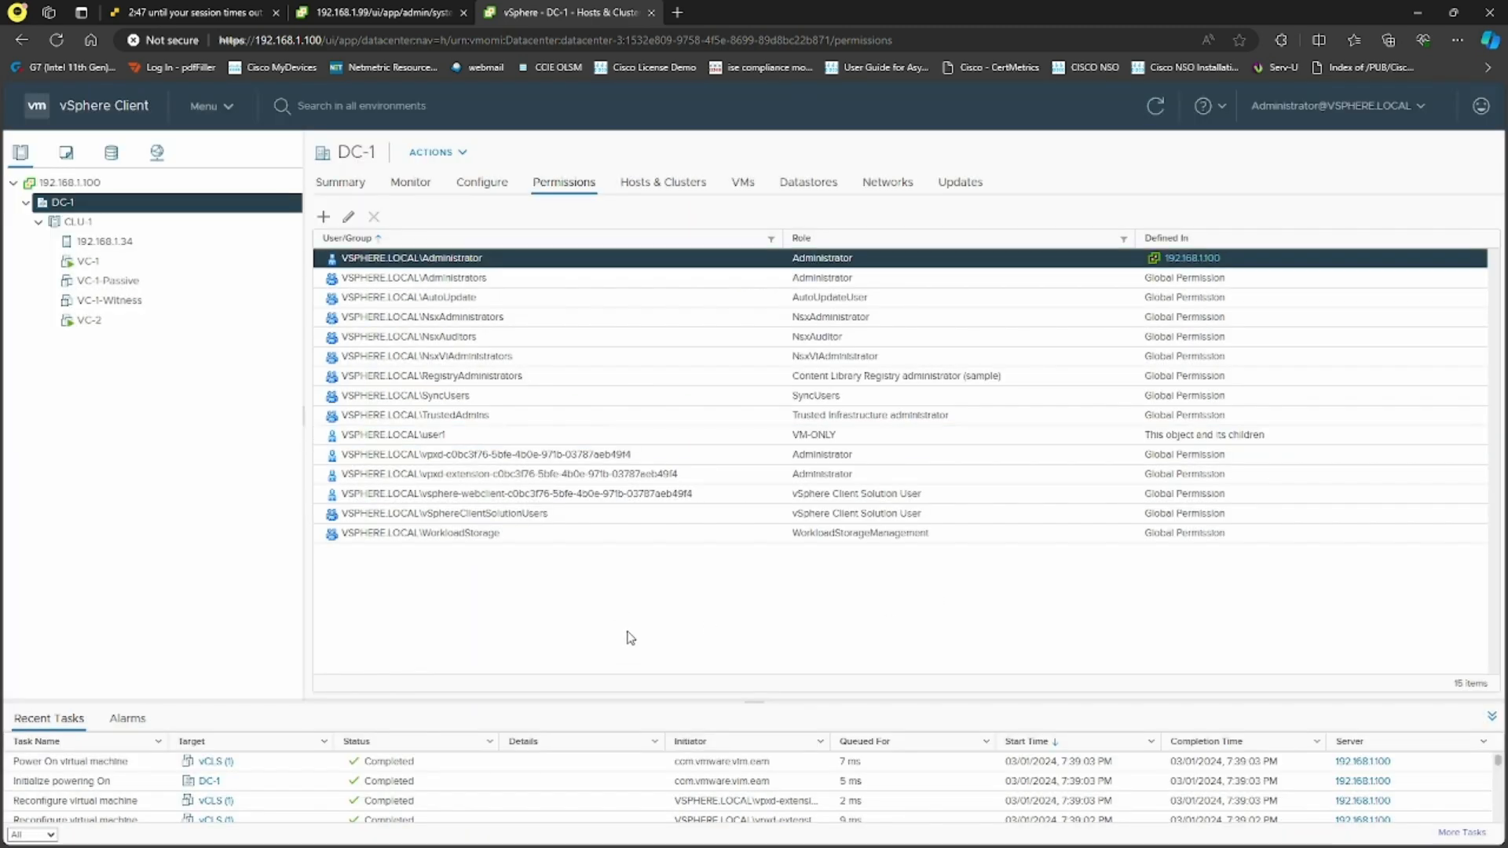
Log out of the administrator session and sign back in as user1
left_click(1340, 106)
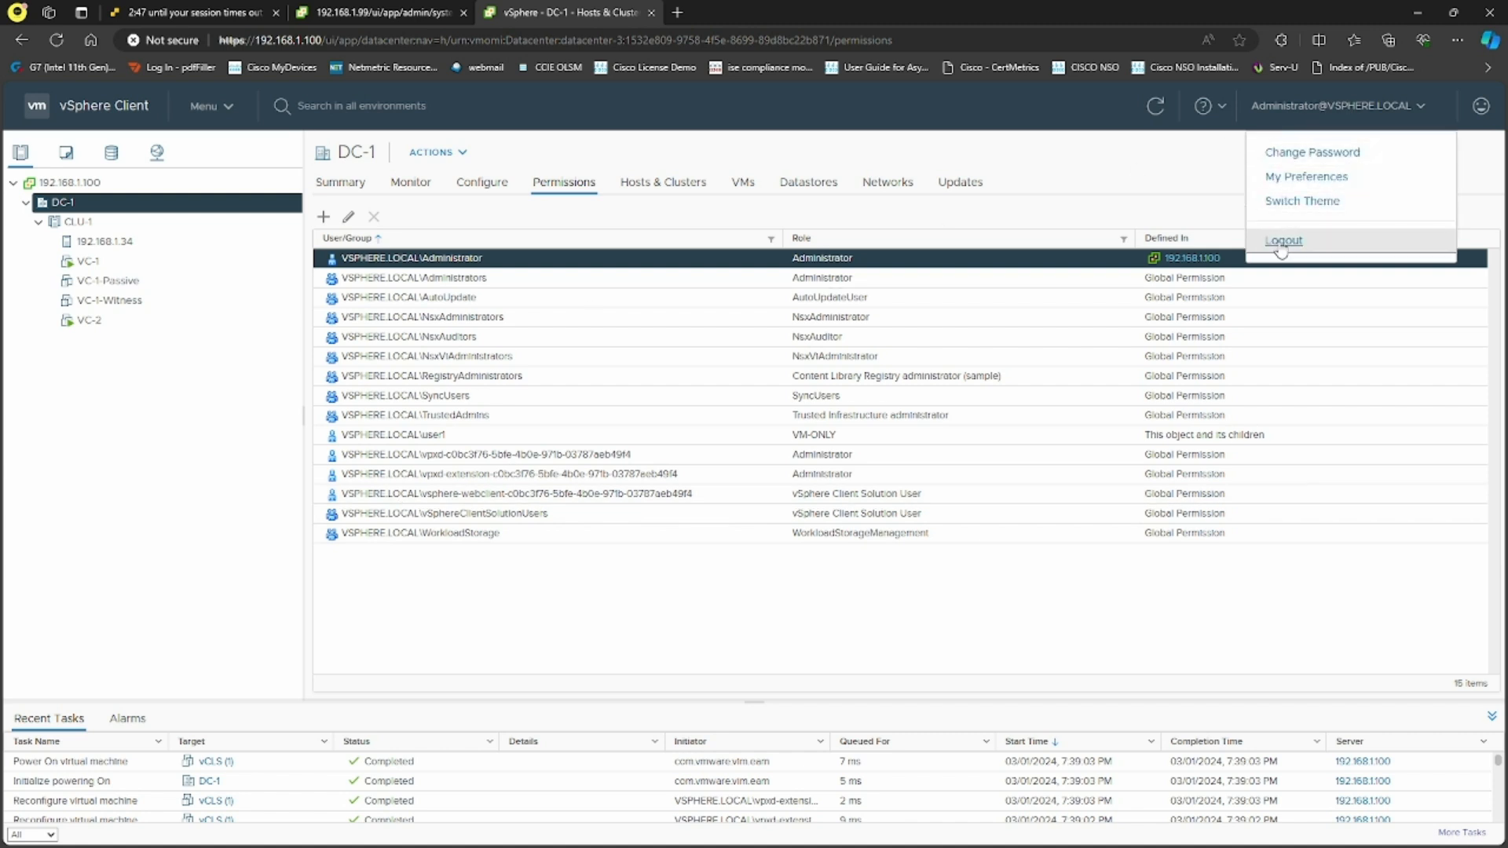
left_click(1282, 238)
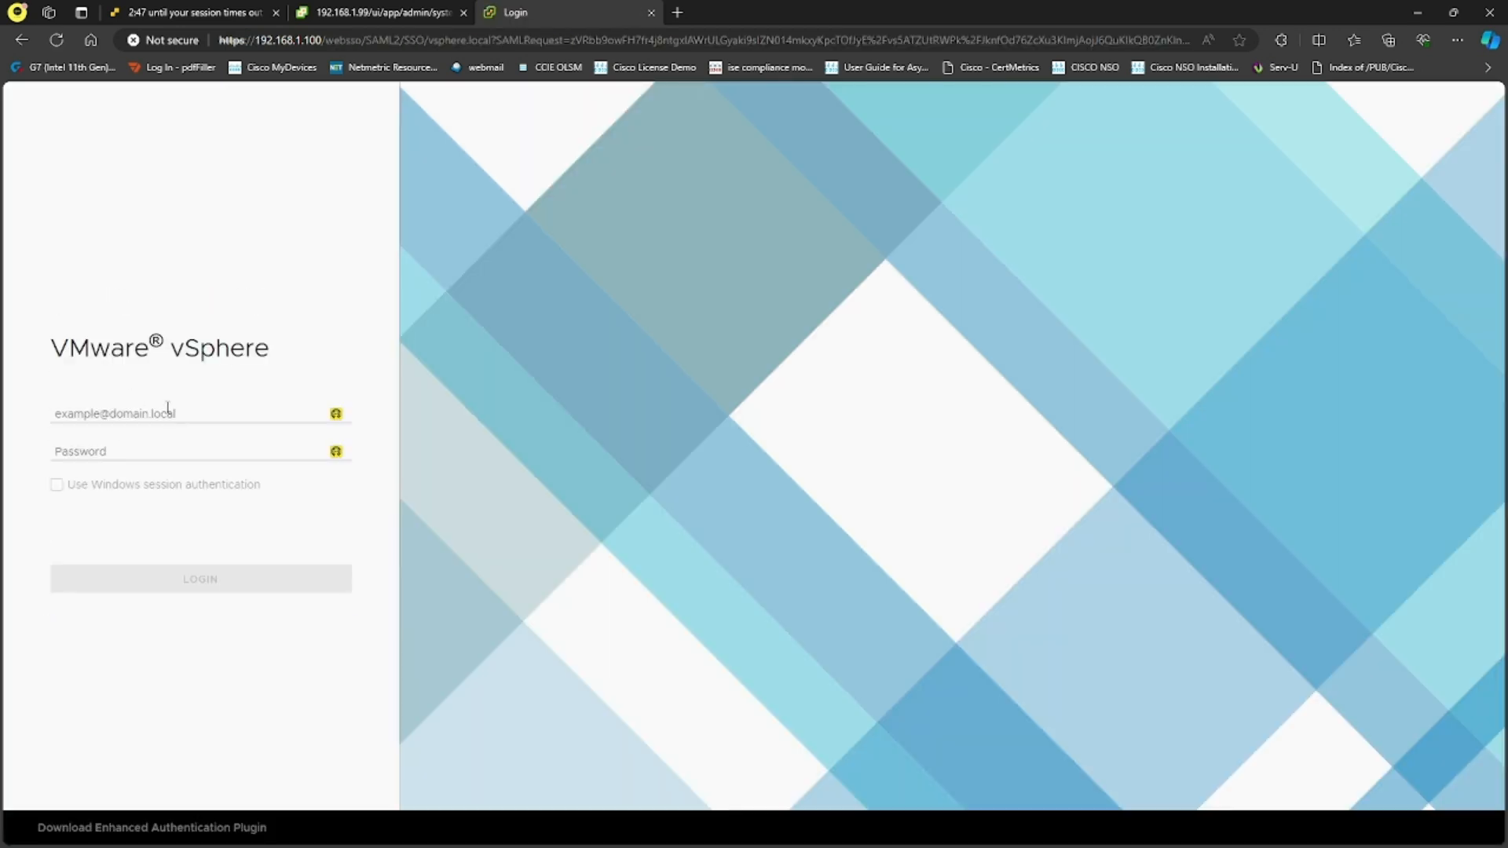
left_click(167, 412)
type("user1@vsphere.local")
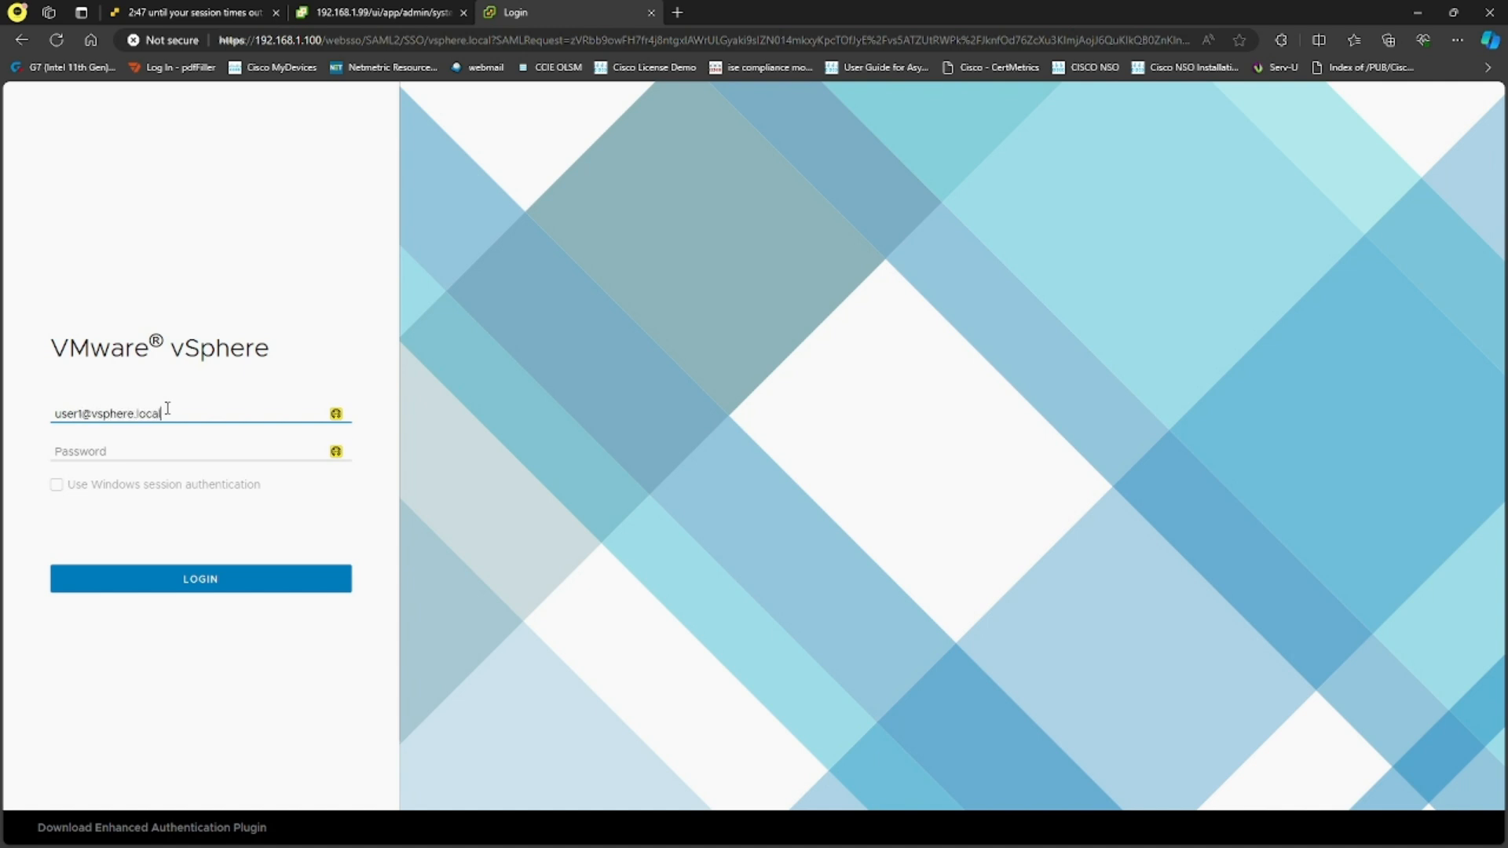
key("Tab")
type("•••••••")
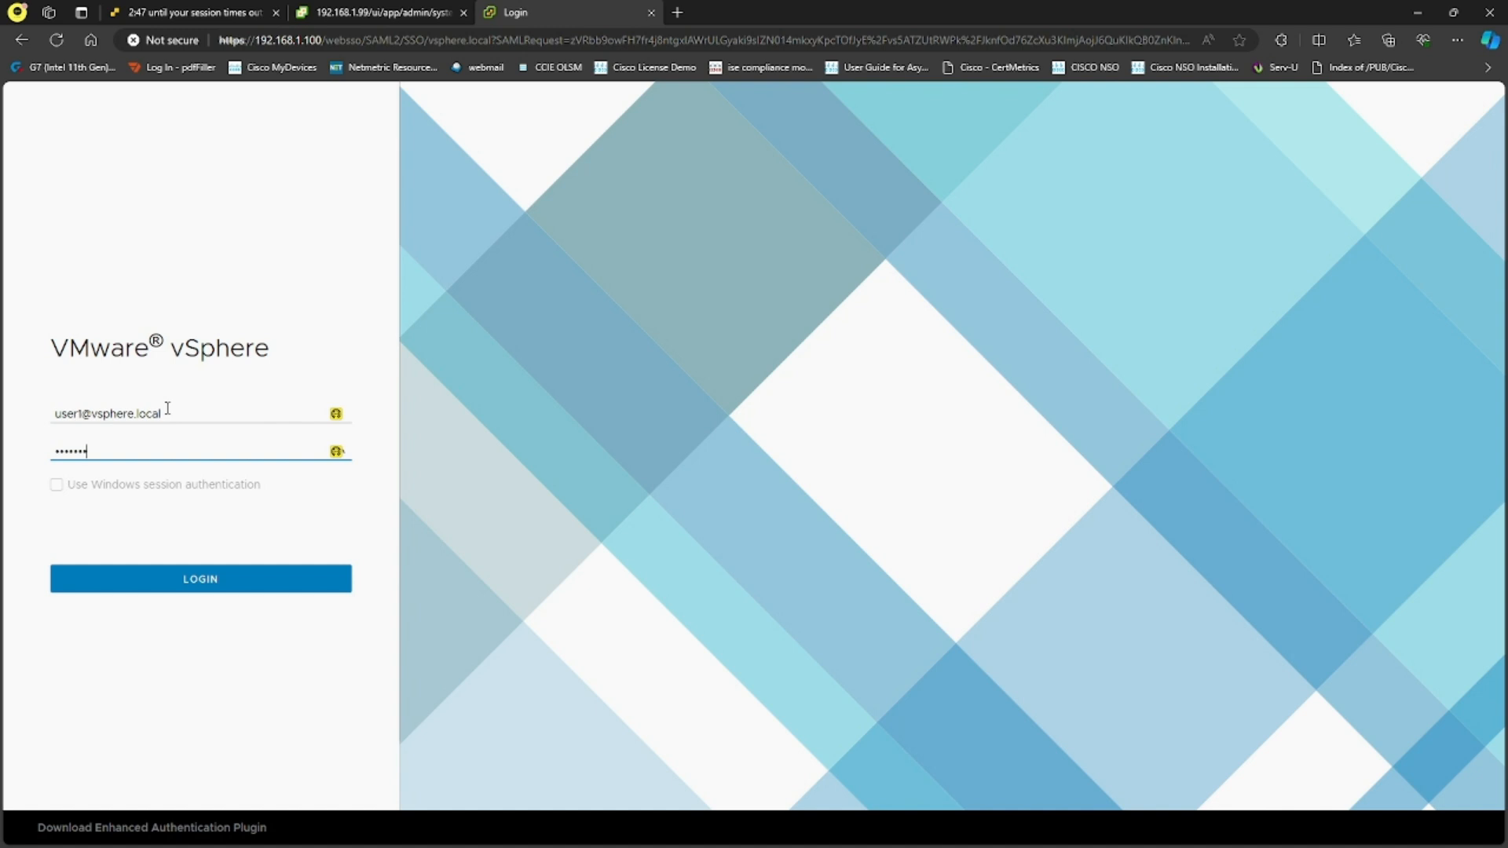
type("•")
key("Return")
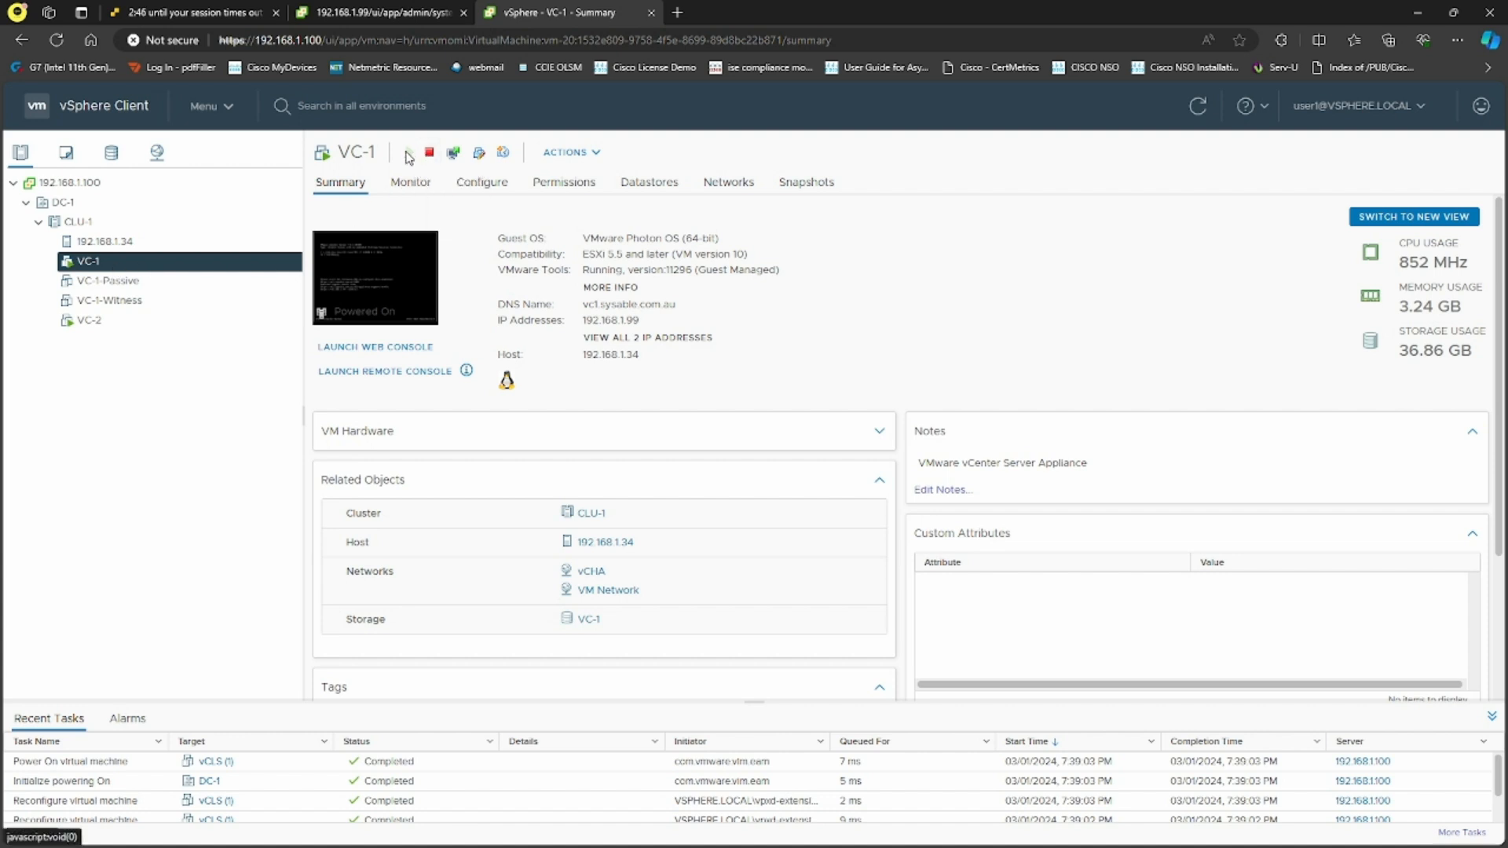
Open and cancel VC-1's settings, then view host 192.168.1.34's storage devices
left_click(479, 153)
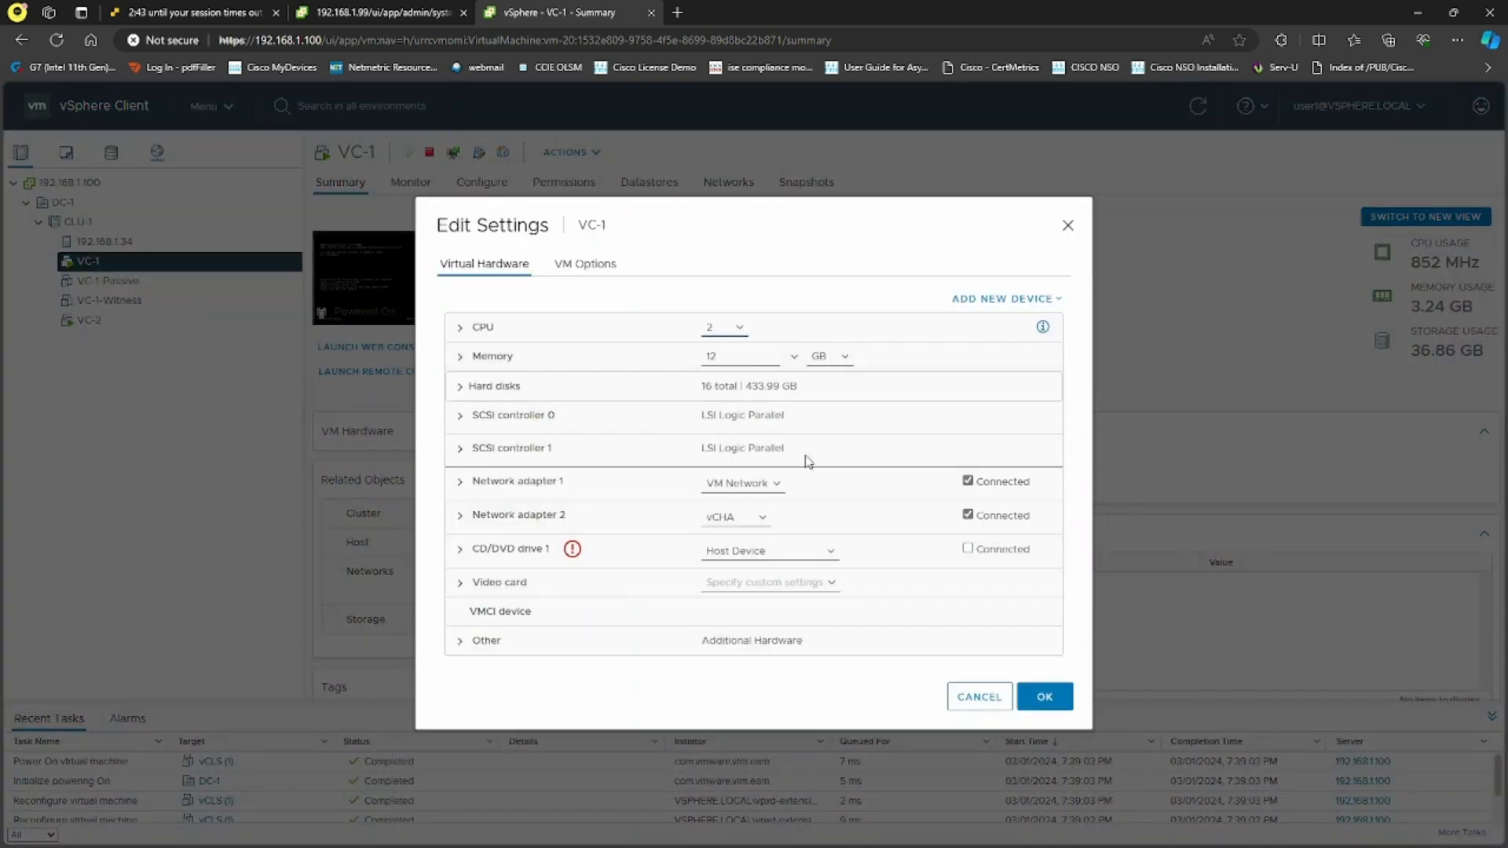
left_click(978, 707)
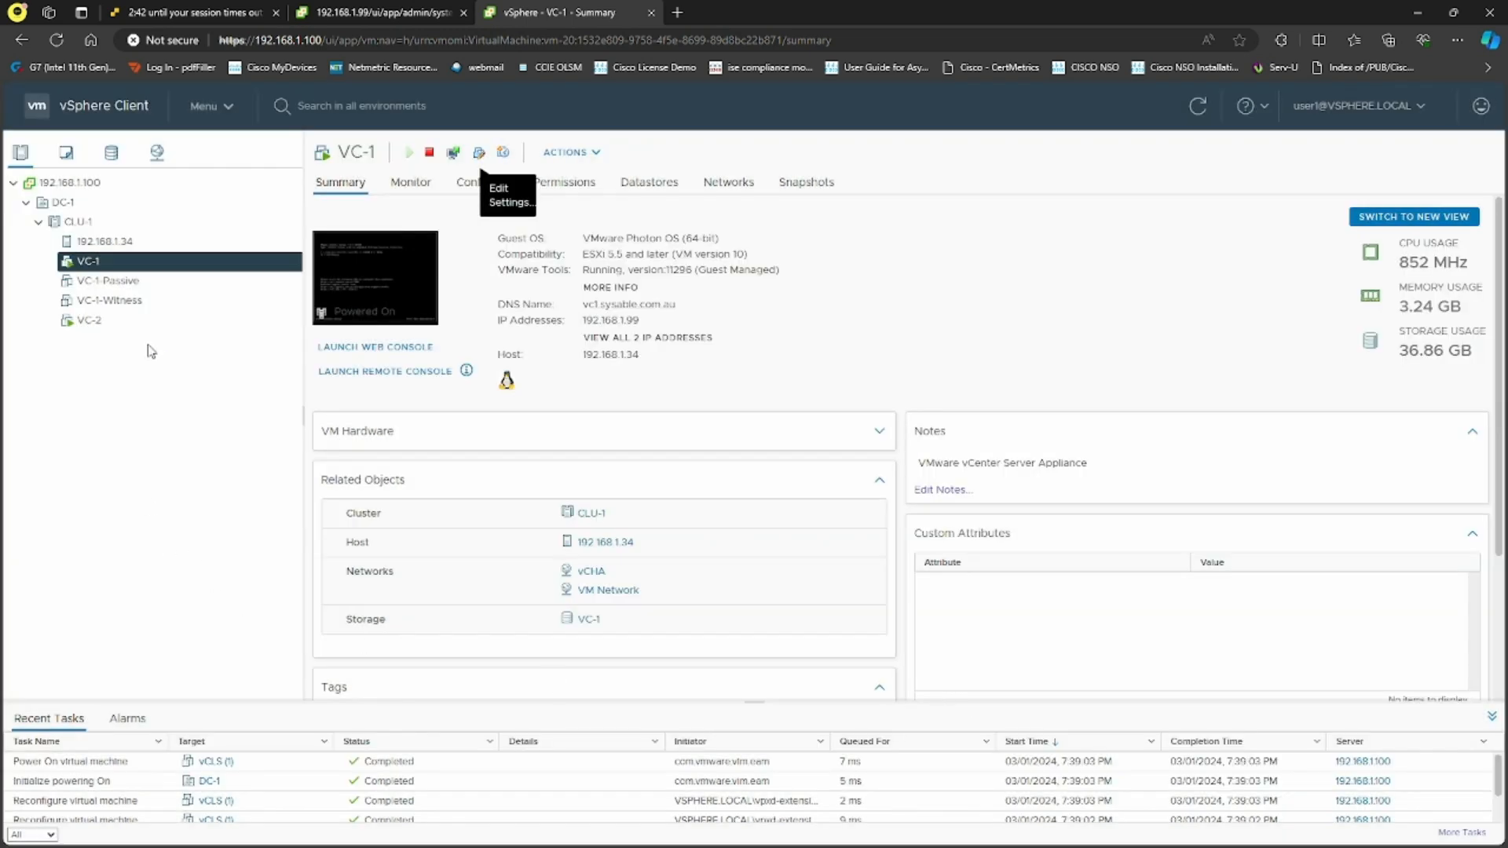
left_click(138, 244)
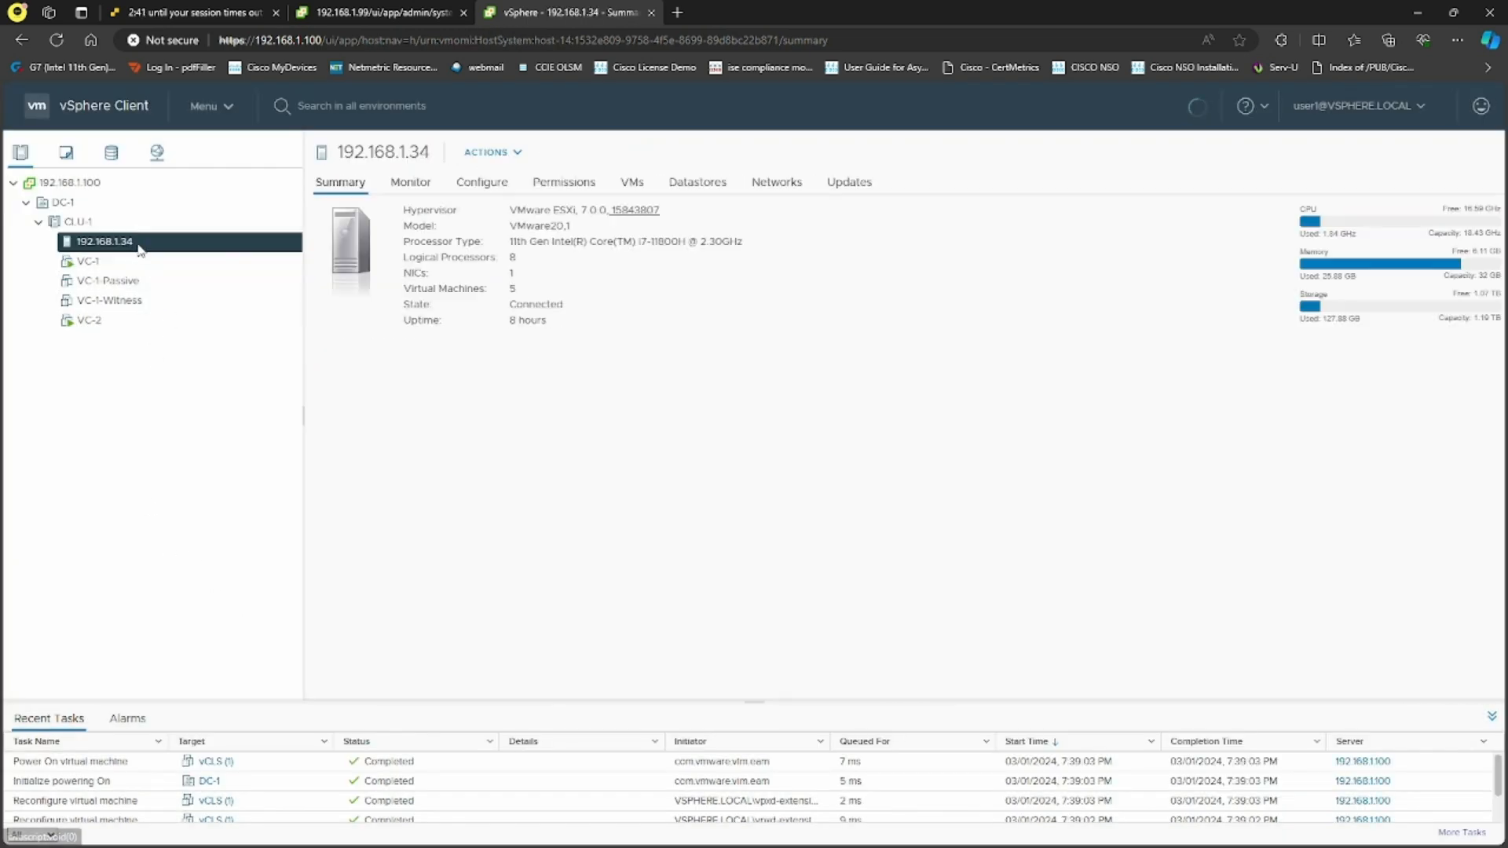
right_click(140, 249)
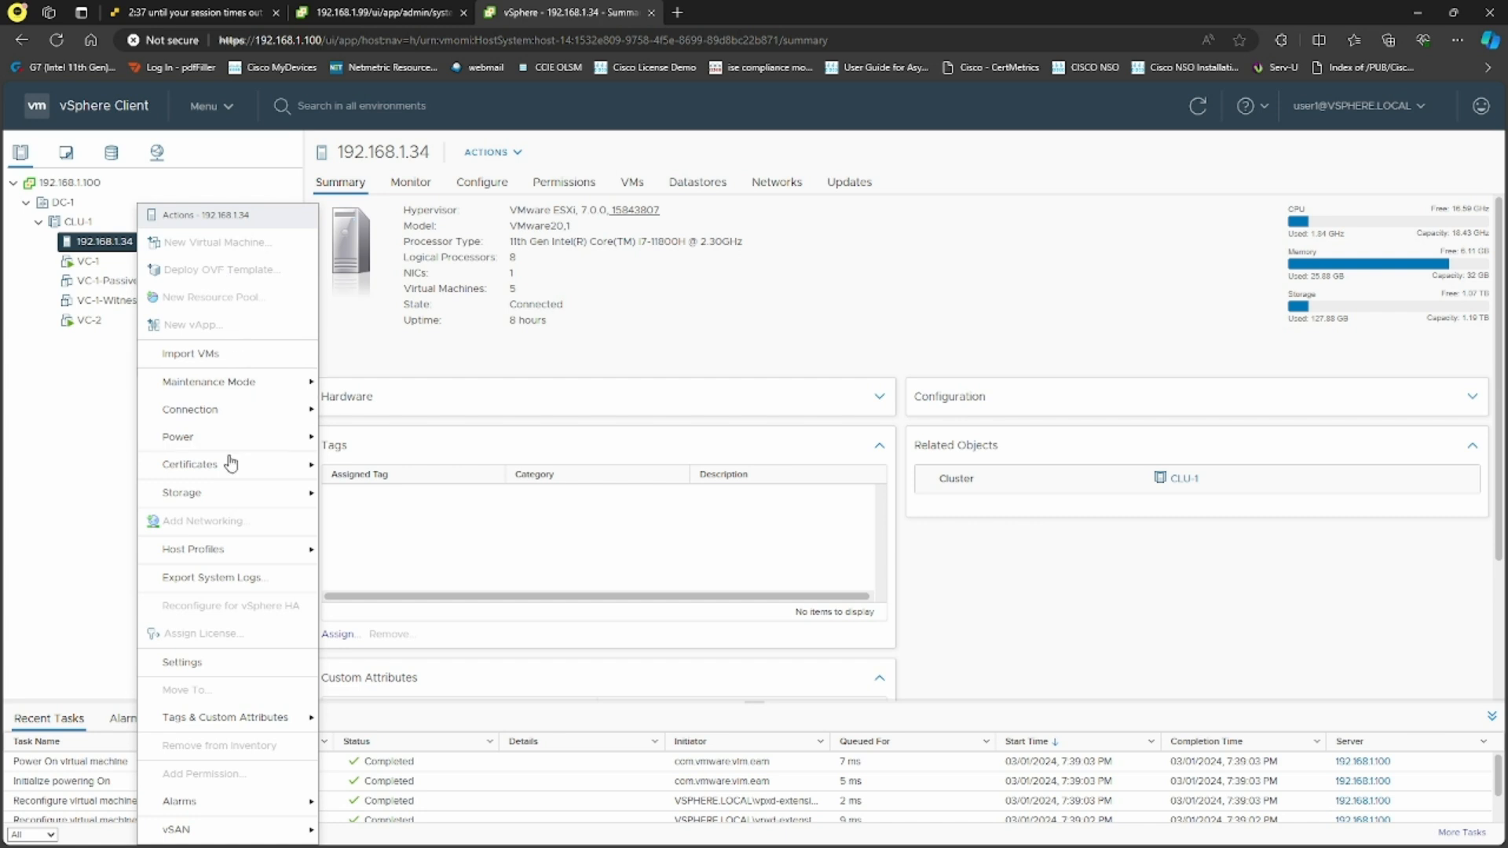
left_click(206, 672)
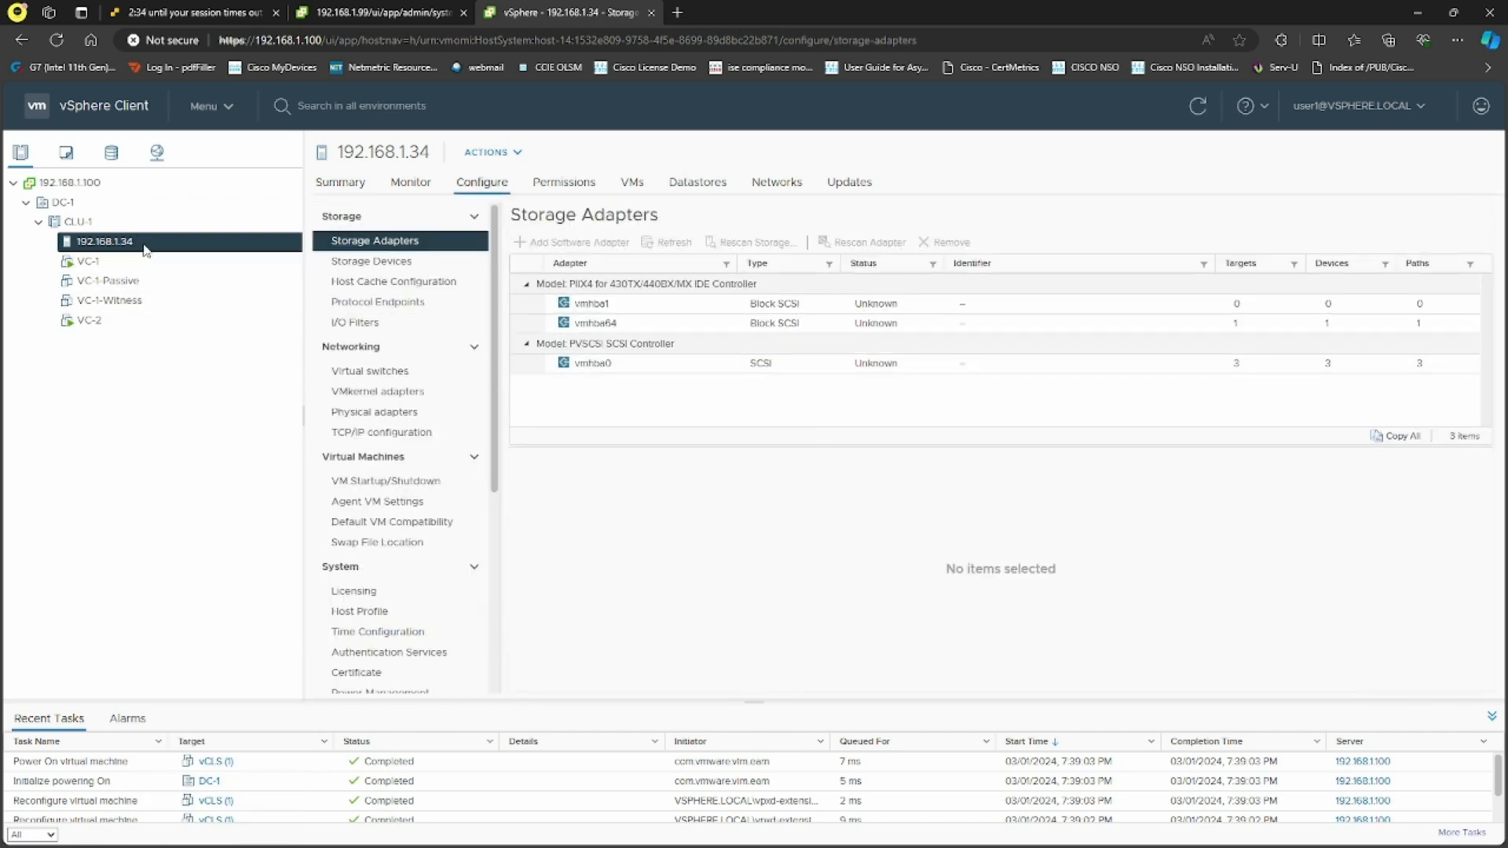
left_click(358, 188)
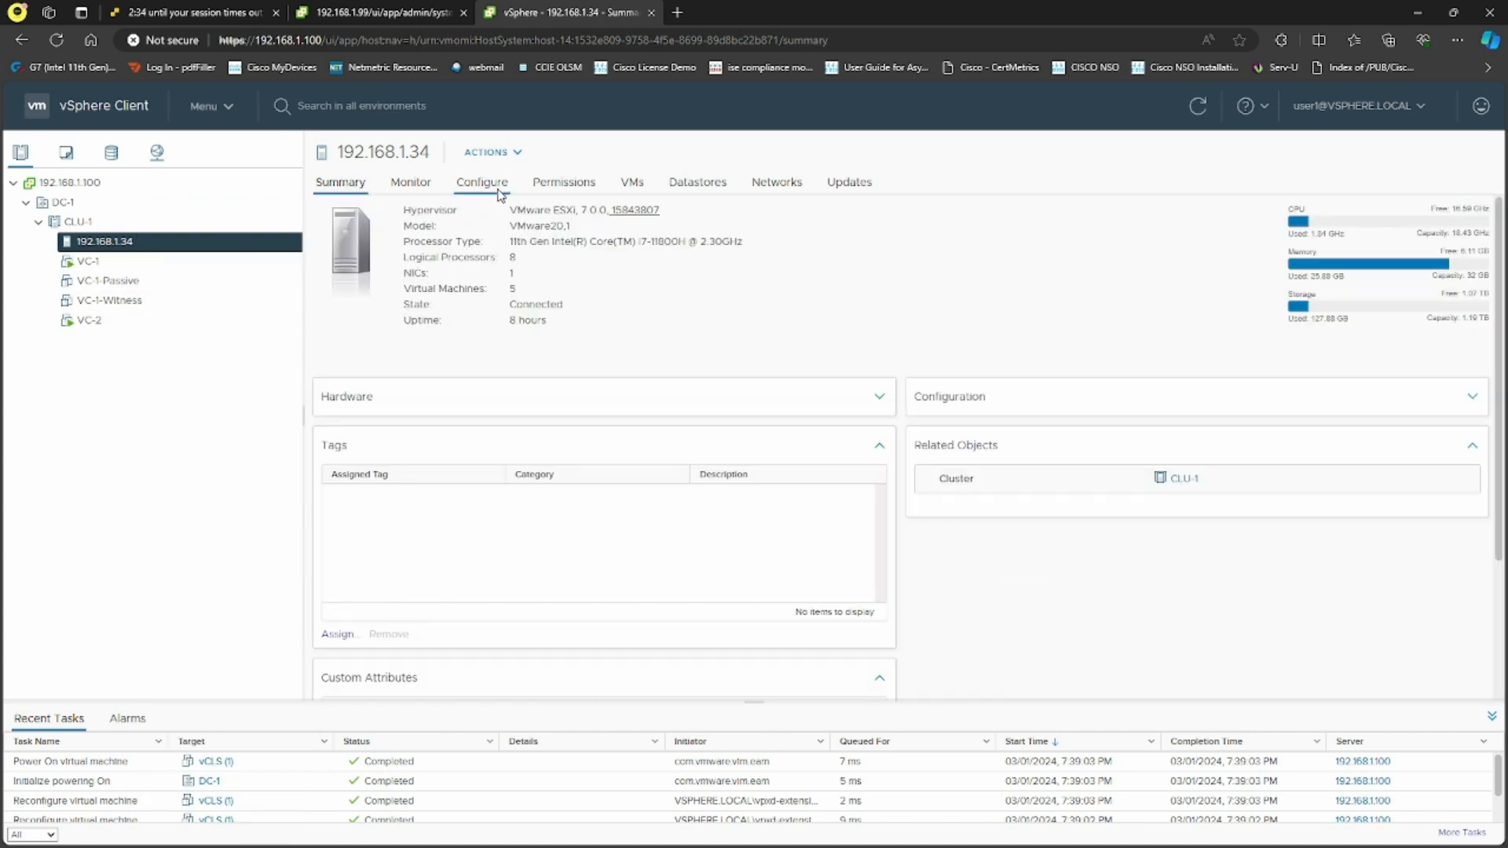
left_click(500, 194)
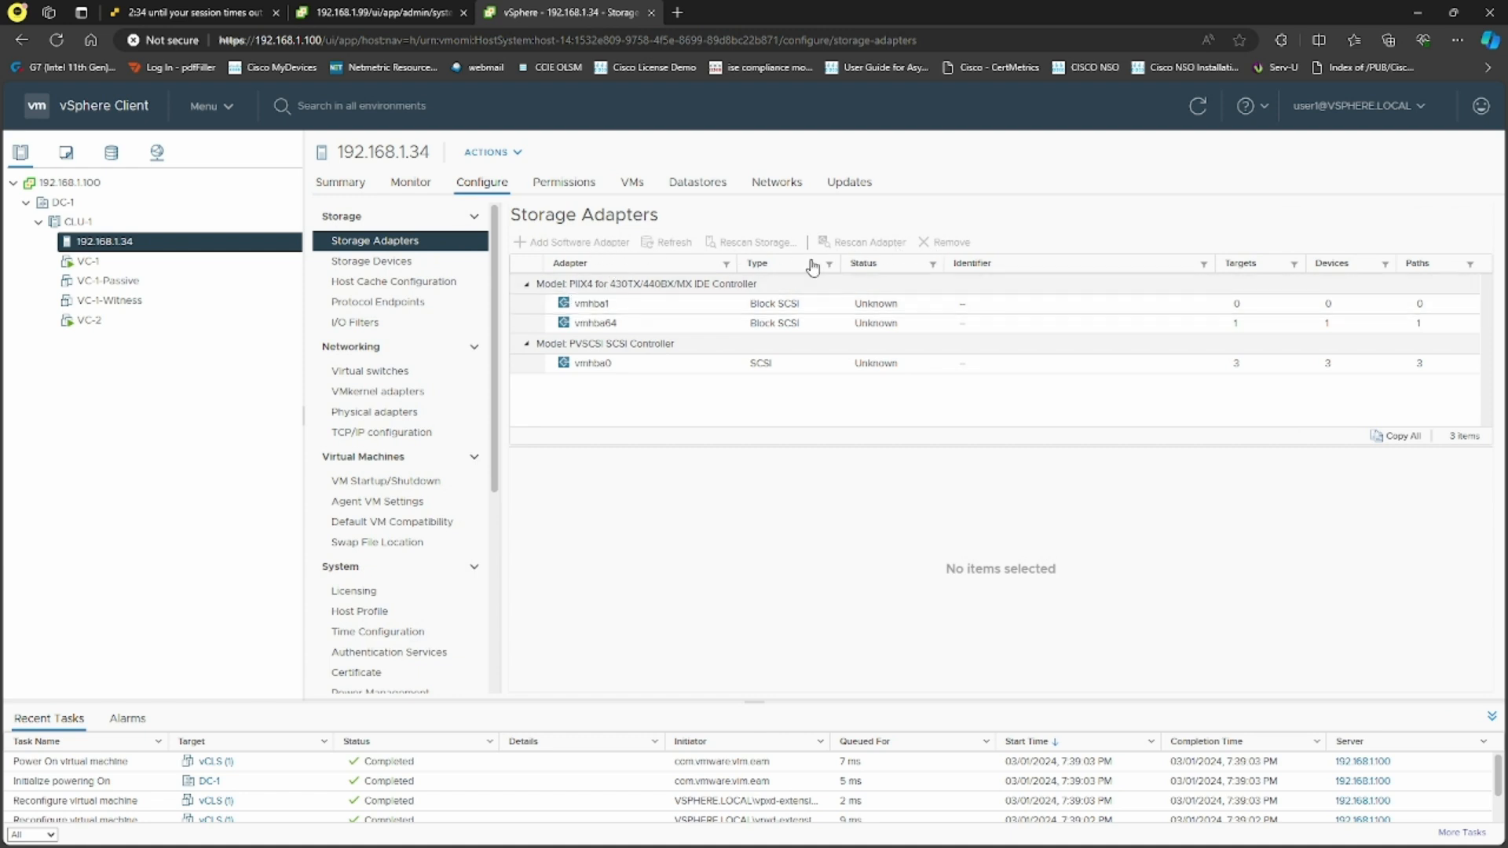
left_click(369, 263)
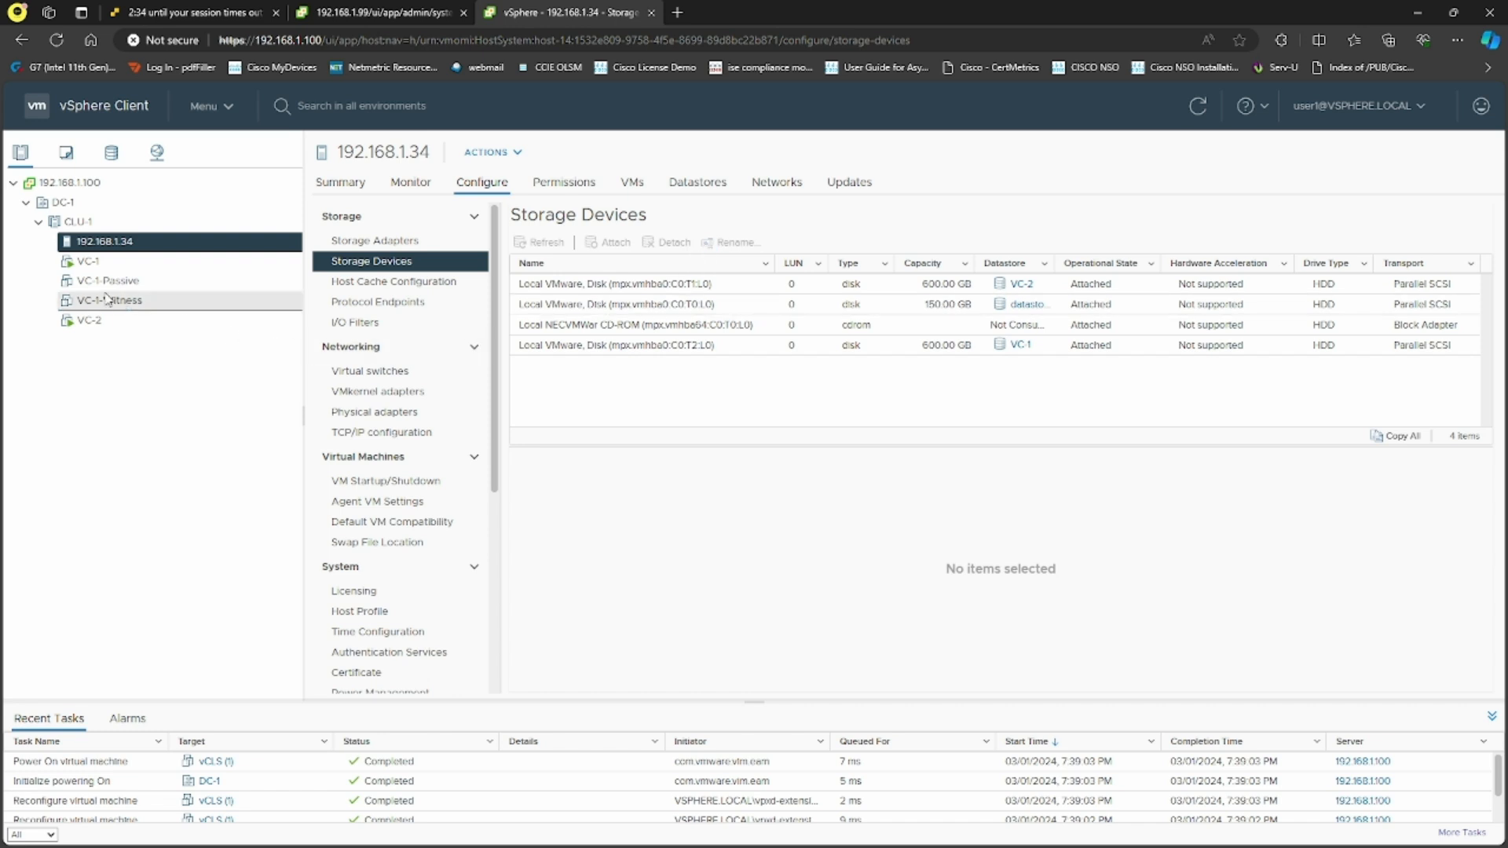
Click through VC-1, the other VMs, CLU-1 and DC-1 summaries
left_click(98, 262)
left_click(111, 281)
left_click(102, 300)
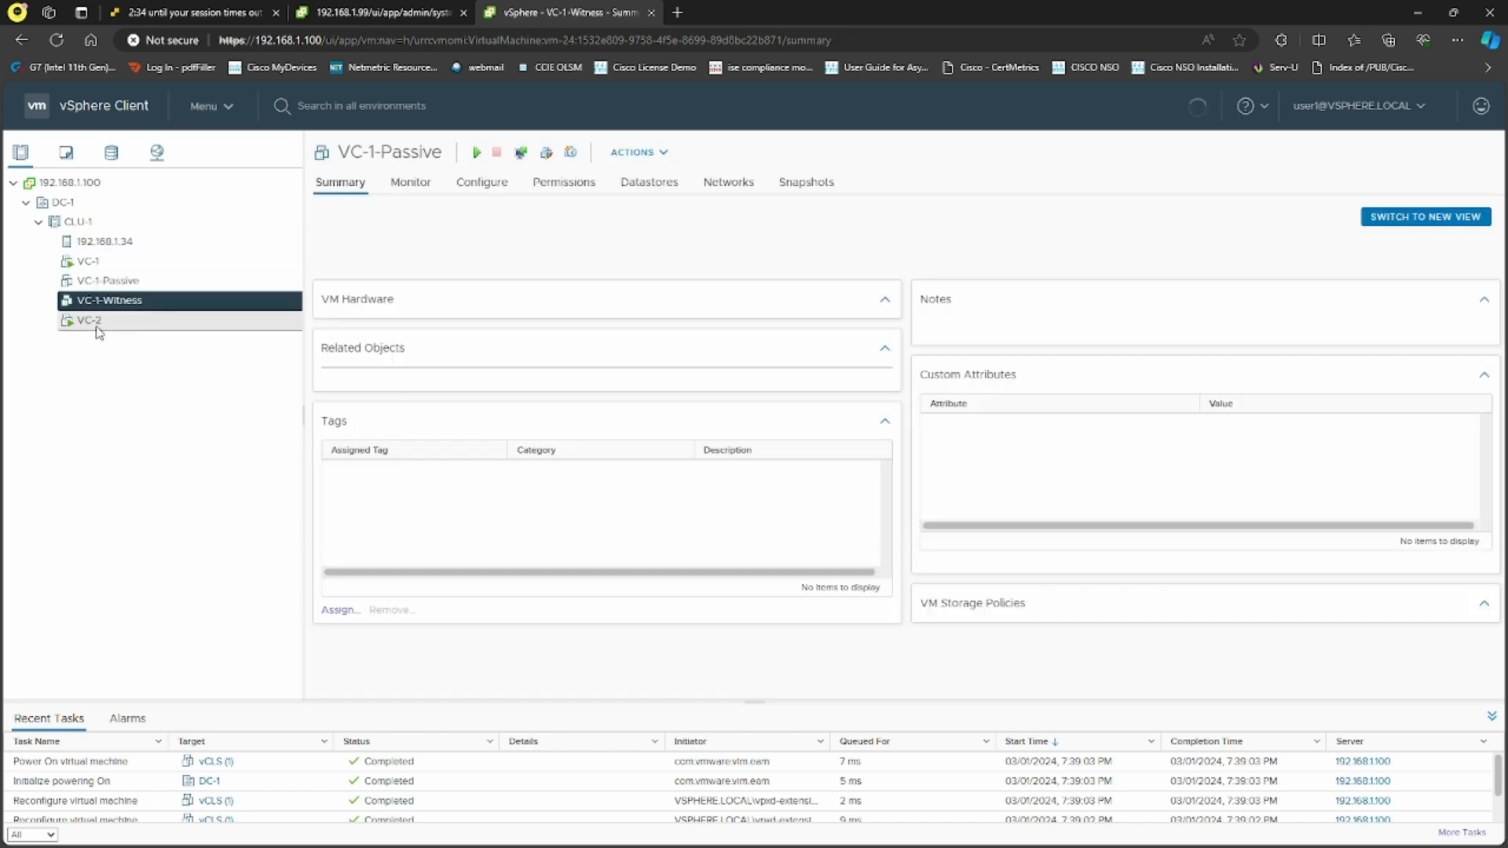
left_click(96, 320)
left_click(93, 261)
left_click(78, 221)
left_click(63, 202)
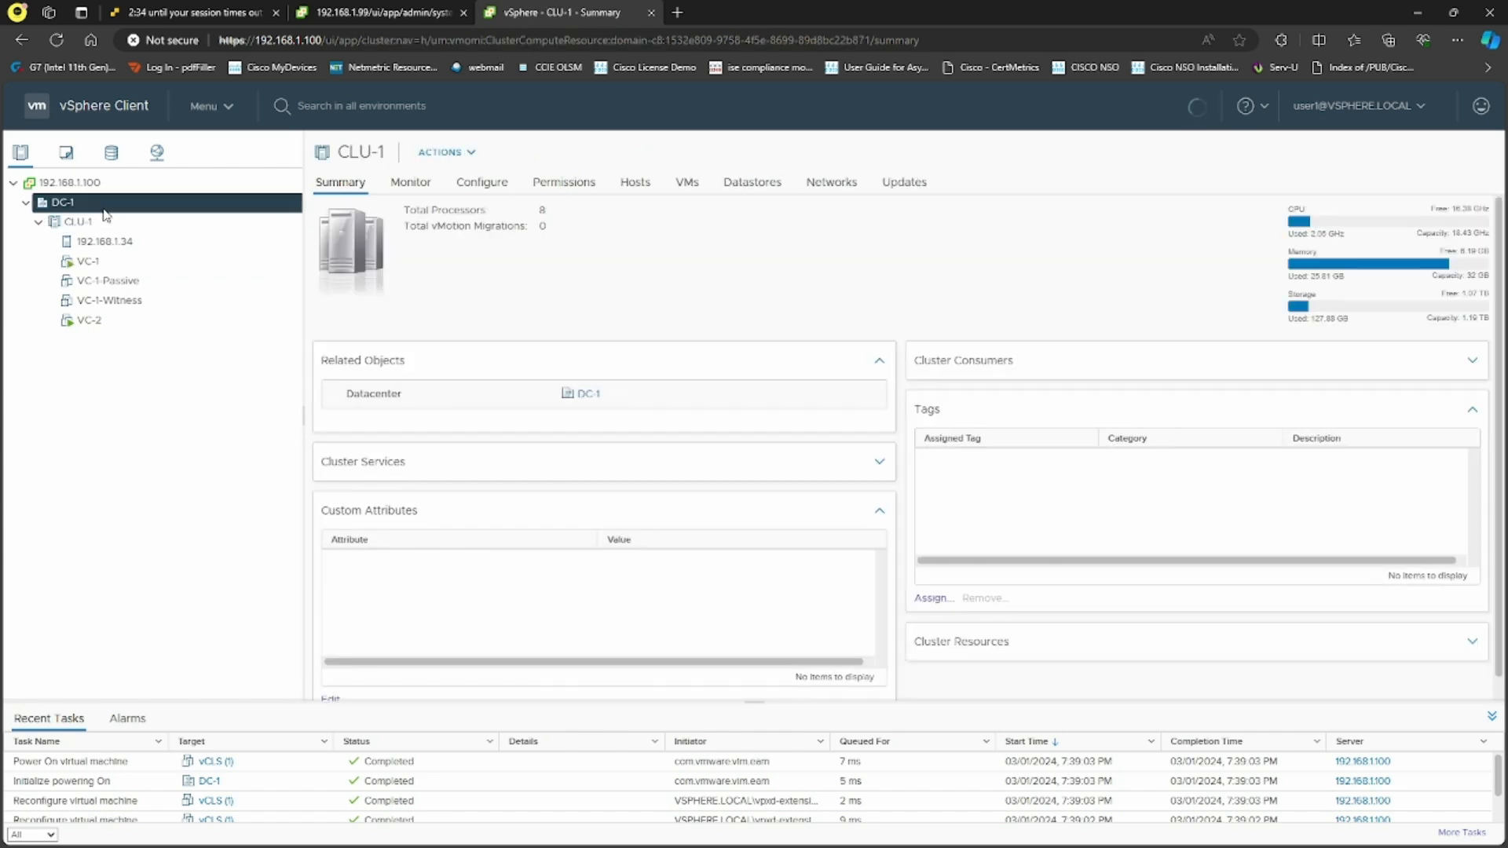
Log user1 out and sign back in with the SSO administrator username and password
left_click(1353, 108)
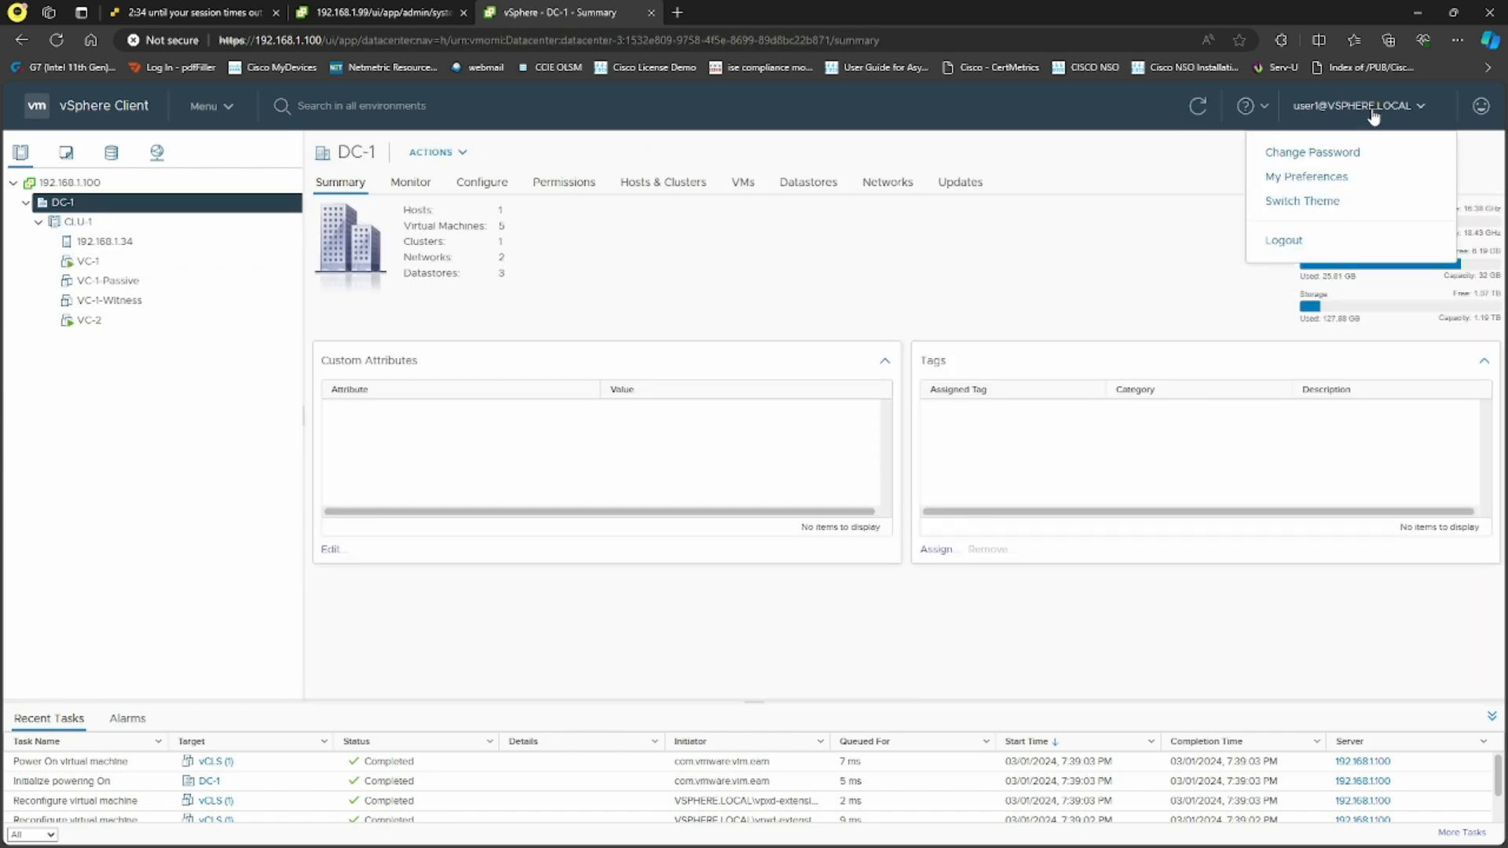
left_click(1282, 243)
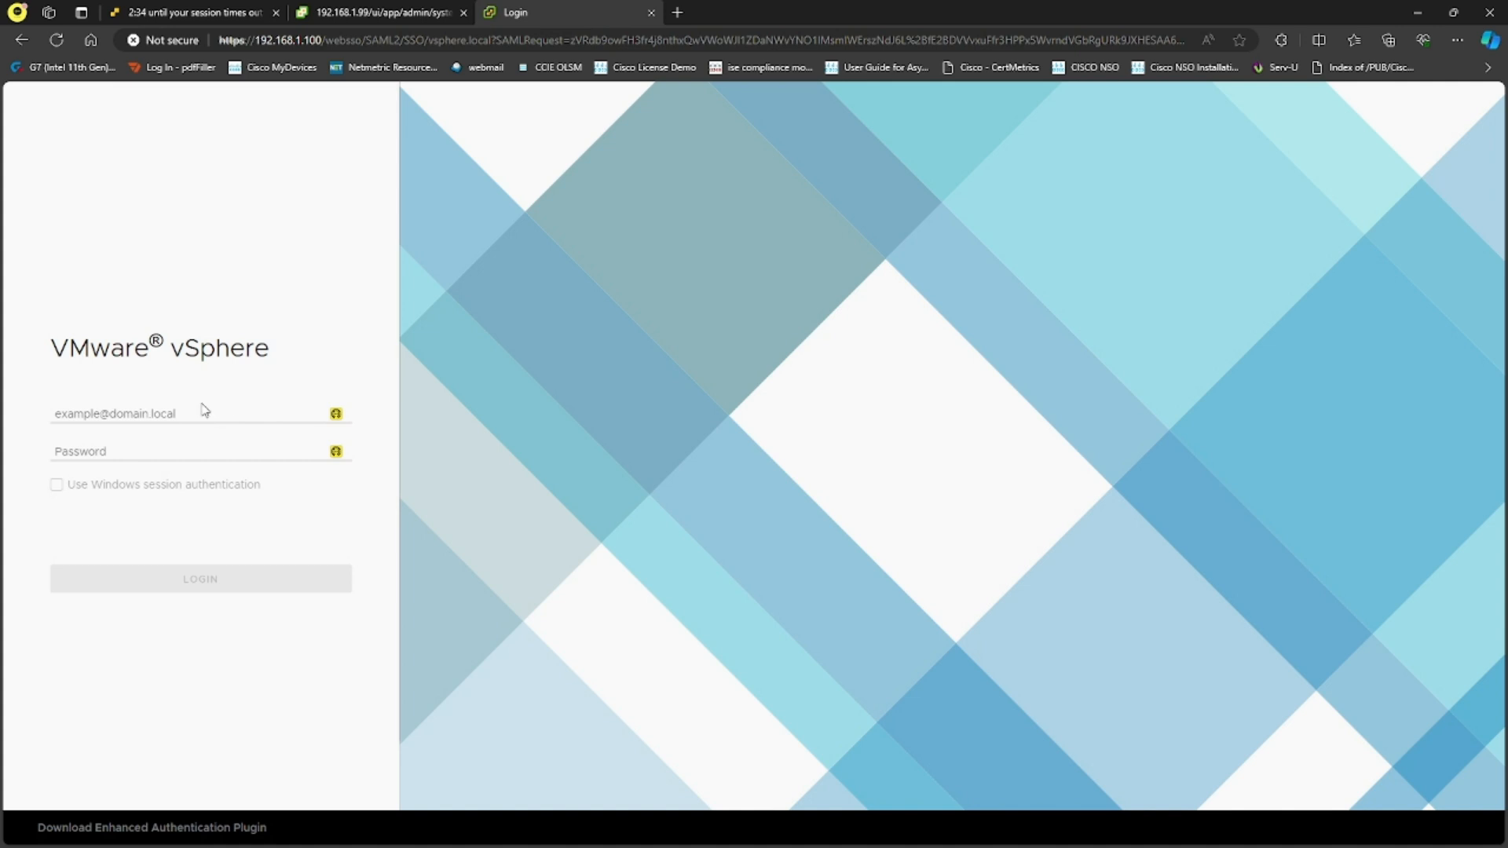
left_click(190, 407)
type("administrator@vsphre")
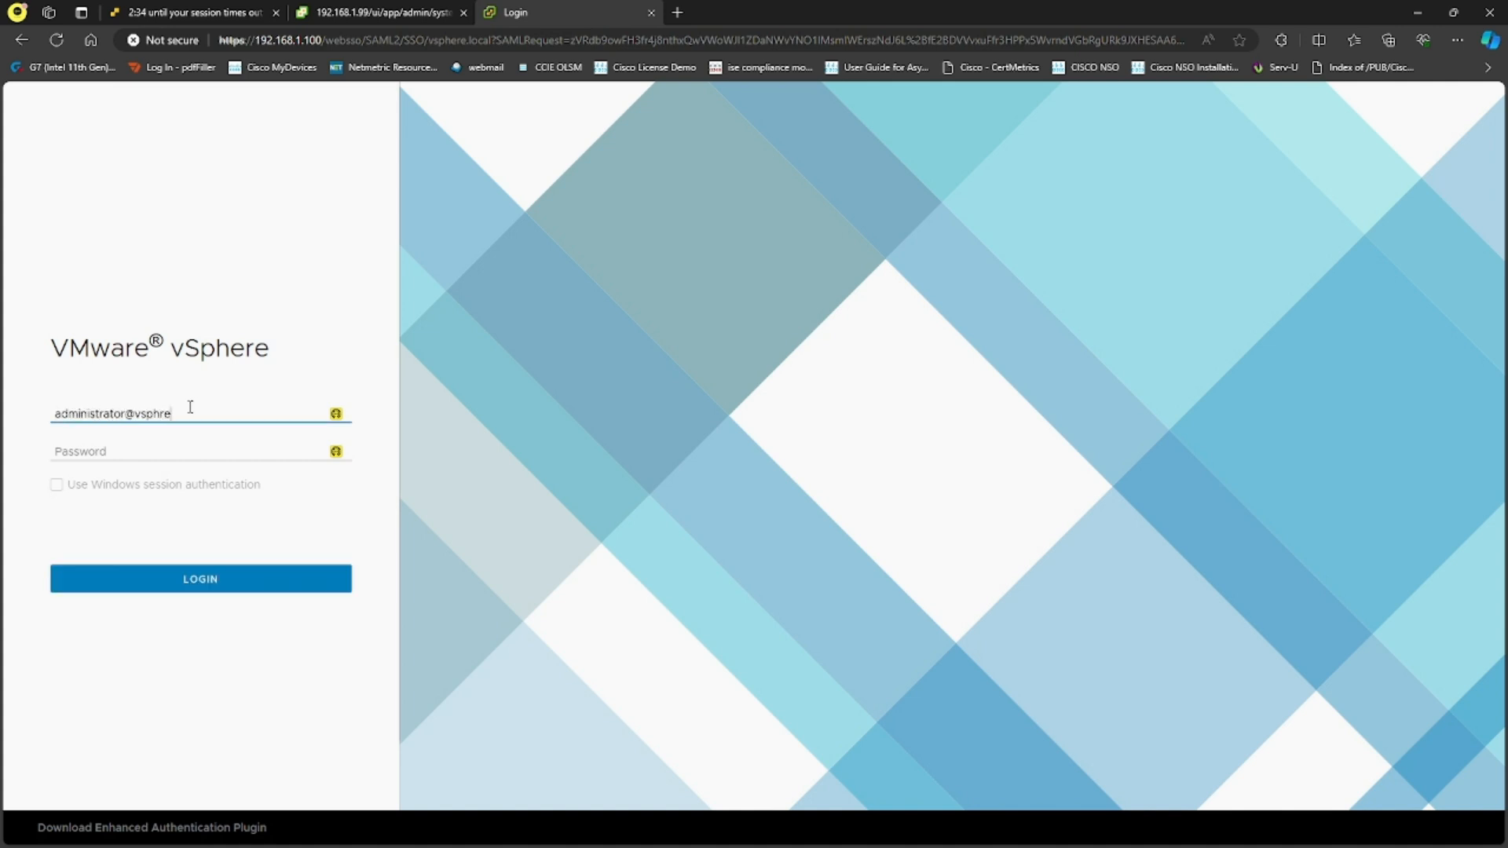
key("BackSpace")
key("BackSpace")
key("BackSpace")
type("ere.local")
key("Tab")
type("****")
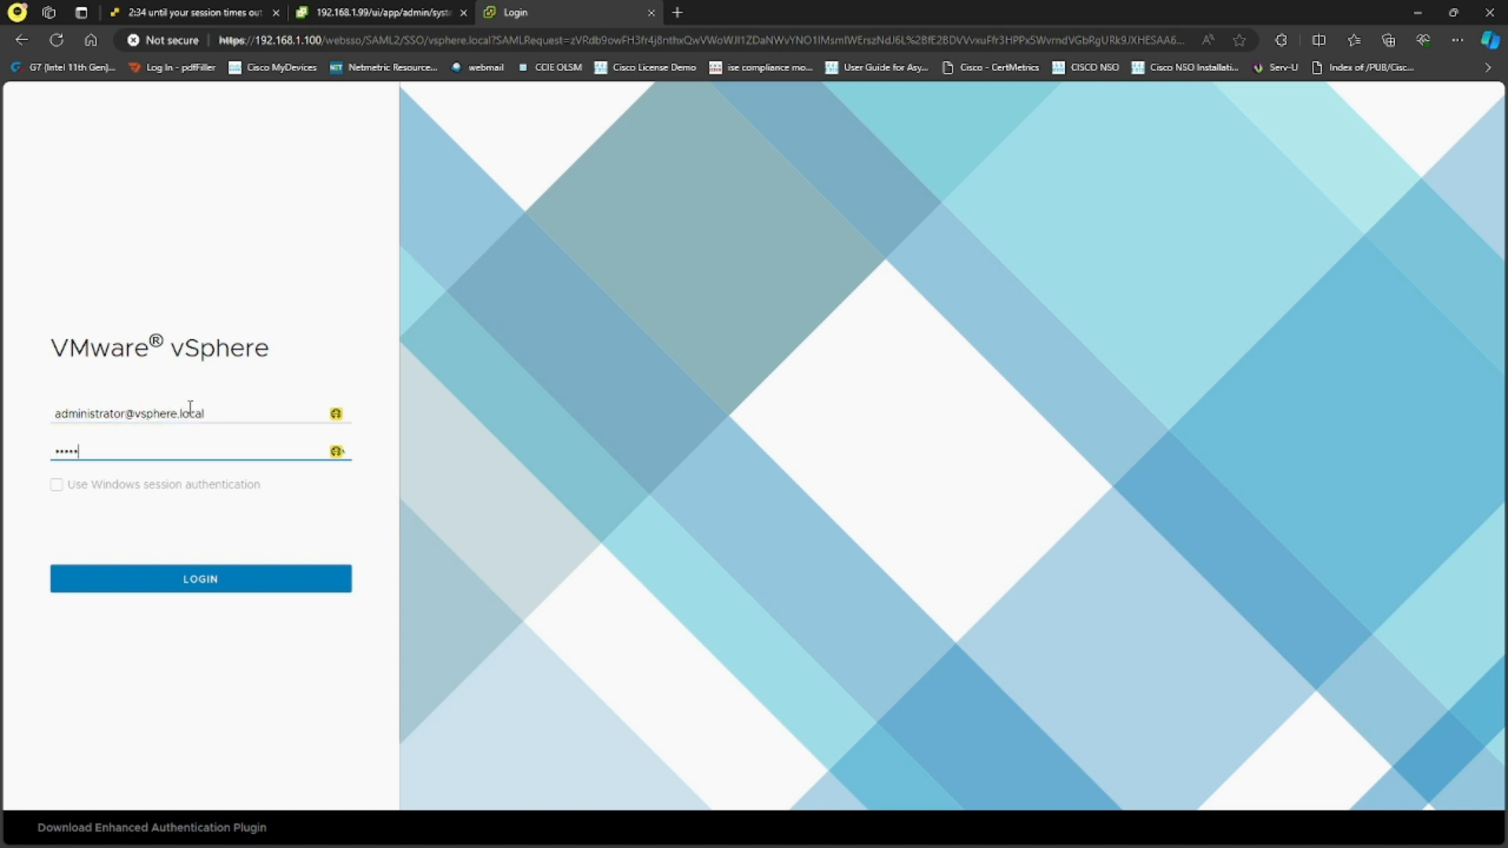
type("****")
key("Return")
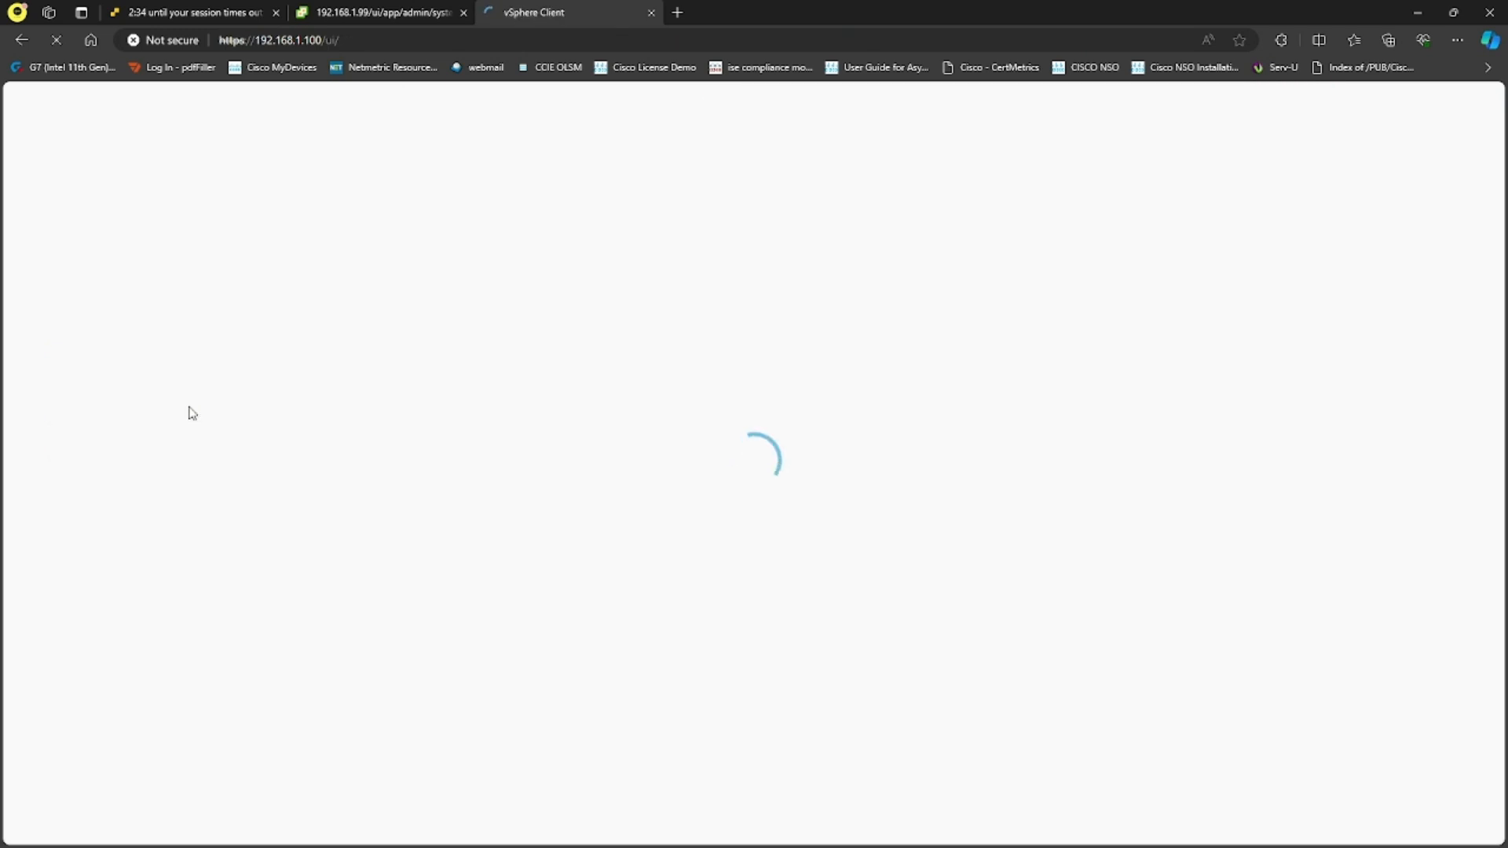
Go to Administration > Single Sign On > Users and Groups and show the Groups list, dismissing the license banner
left_click(226, 136)
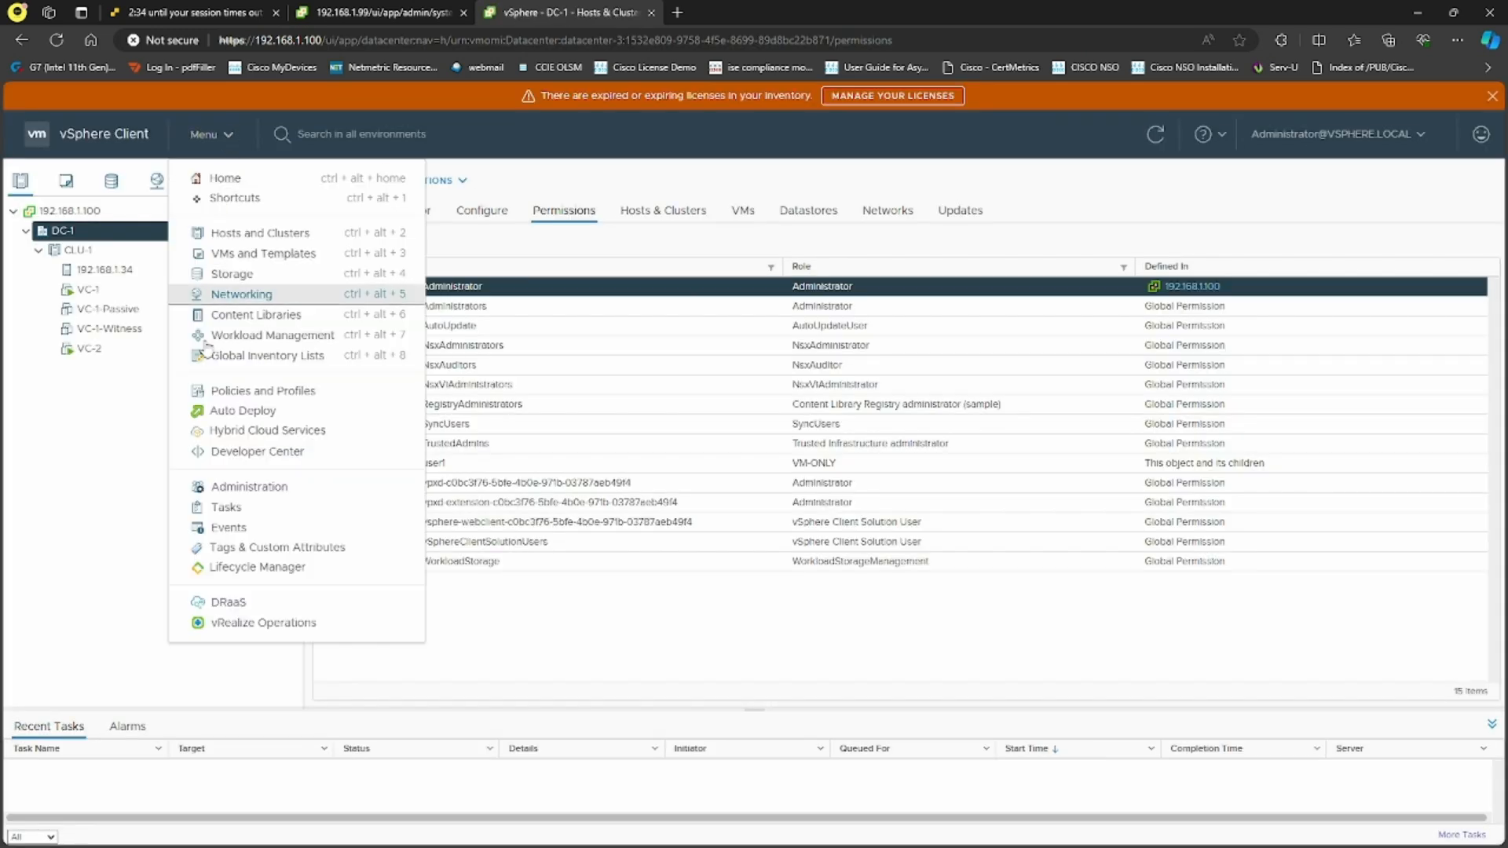
left_click(236, 485)
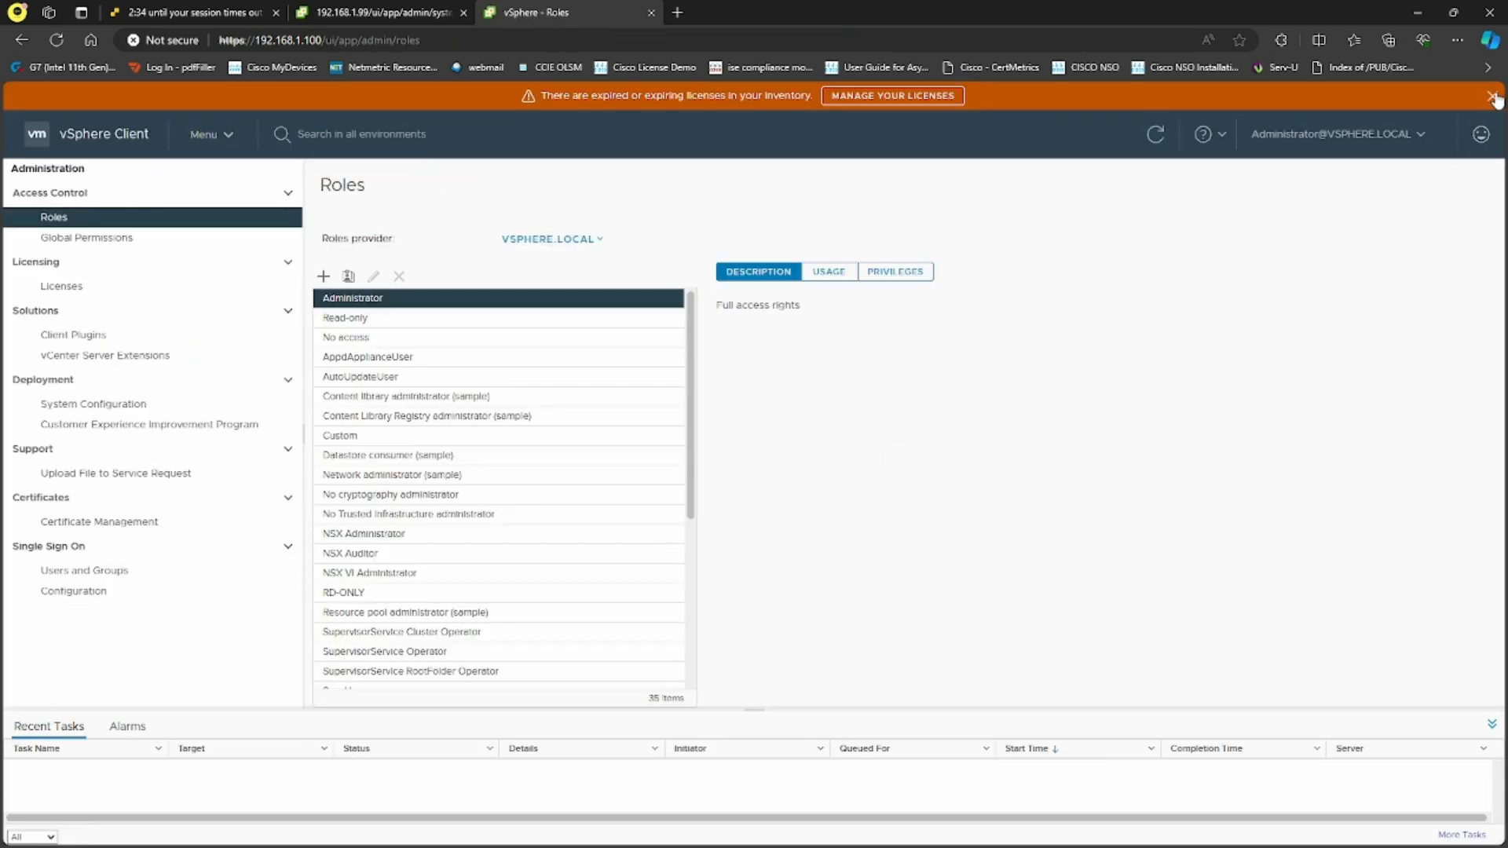
left_click(1492, 95)
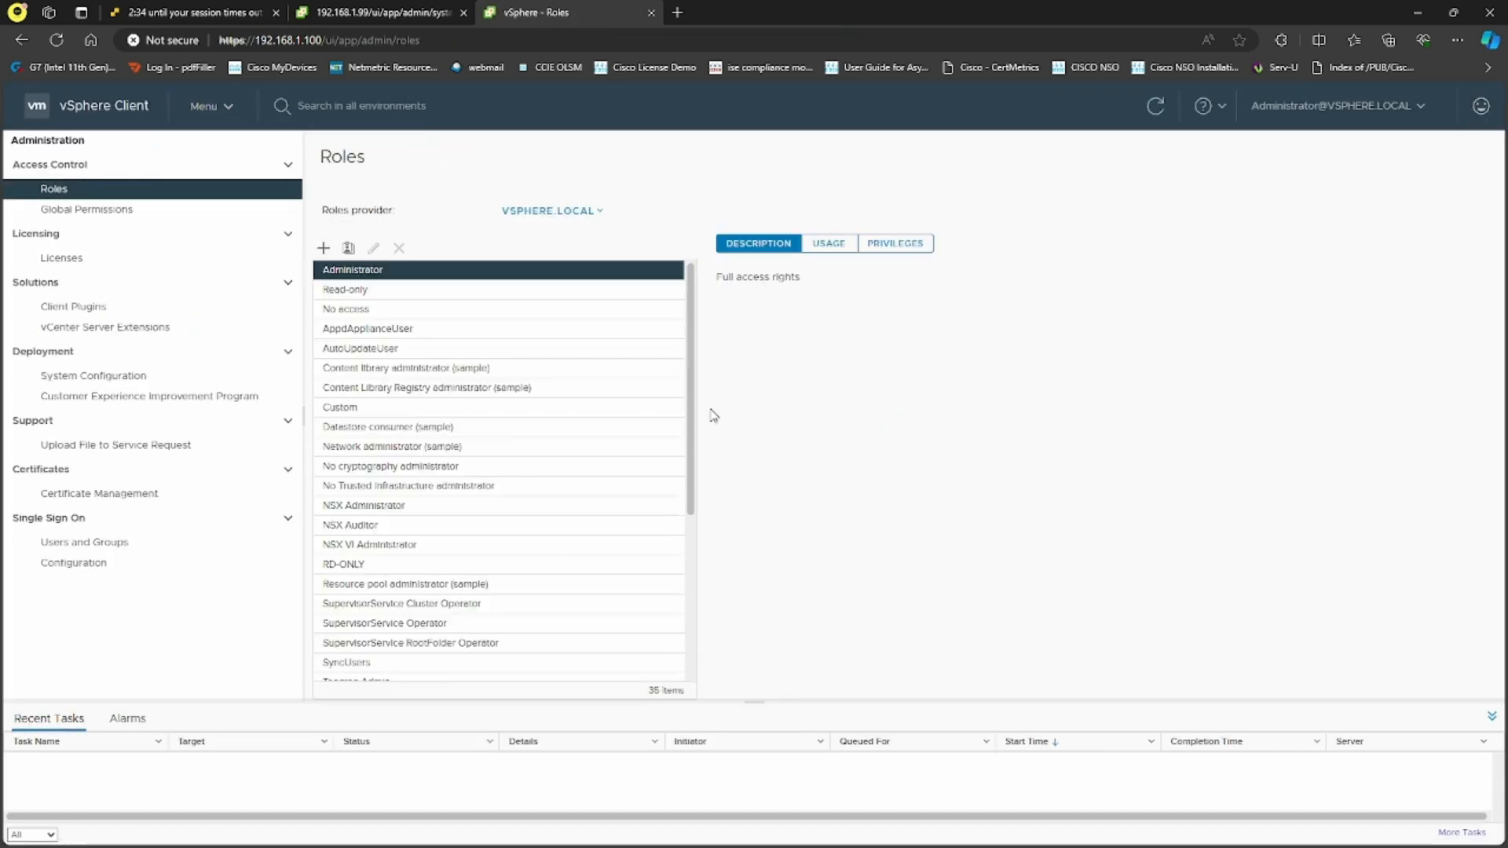
left_click(126, 543)
left_click(400, 196)
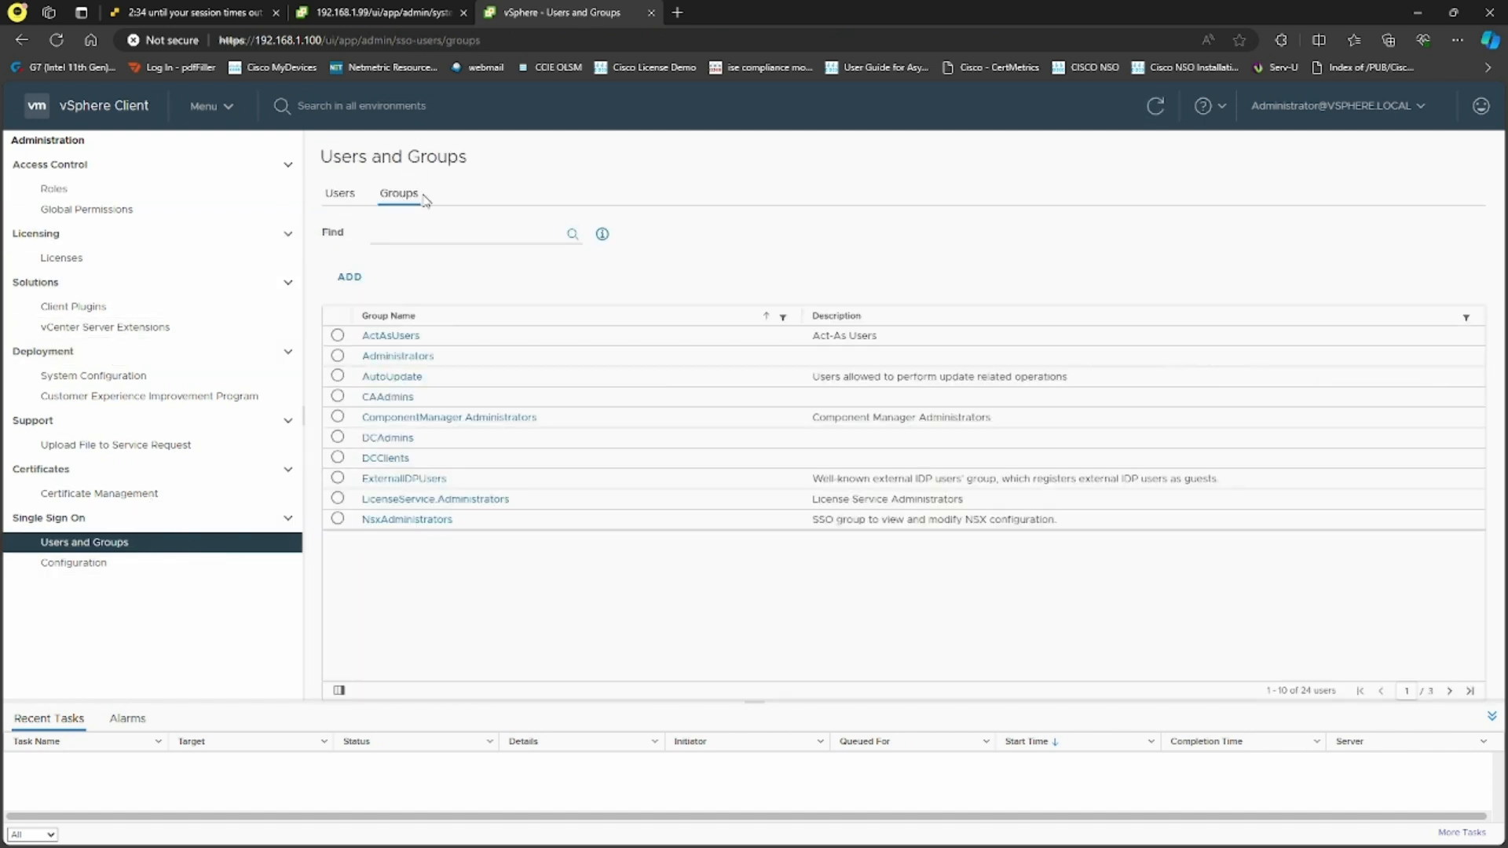
Create the Security GRP group with the test user as its member
left_click(351, 279)
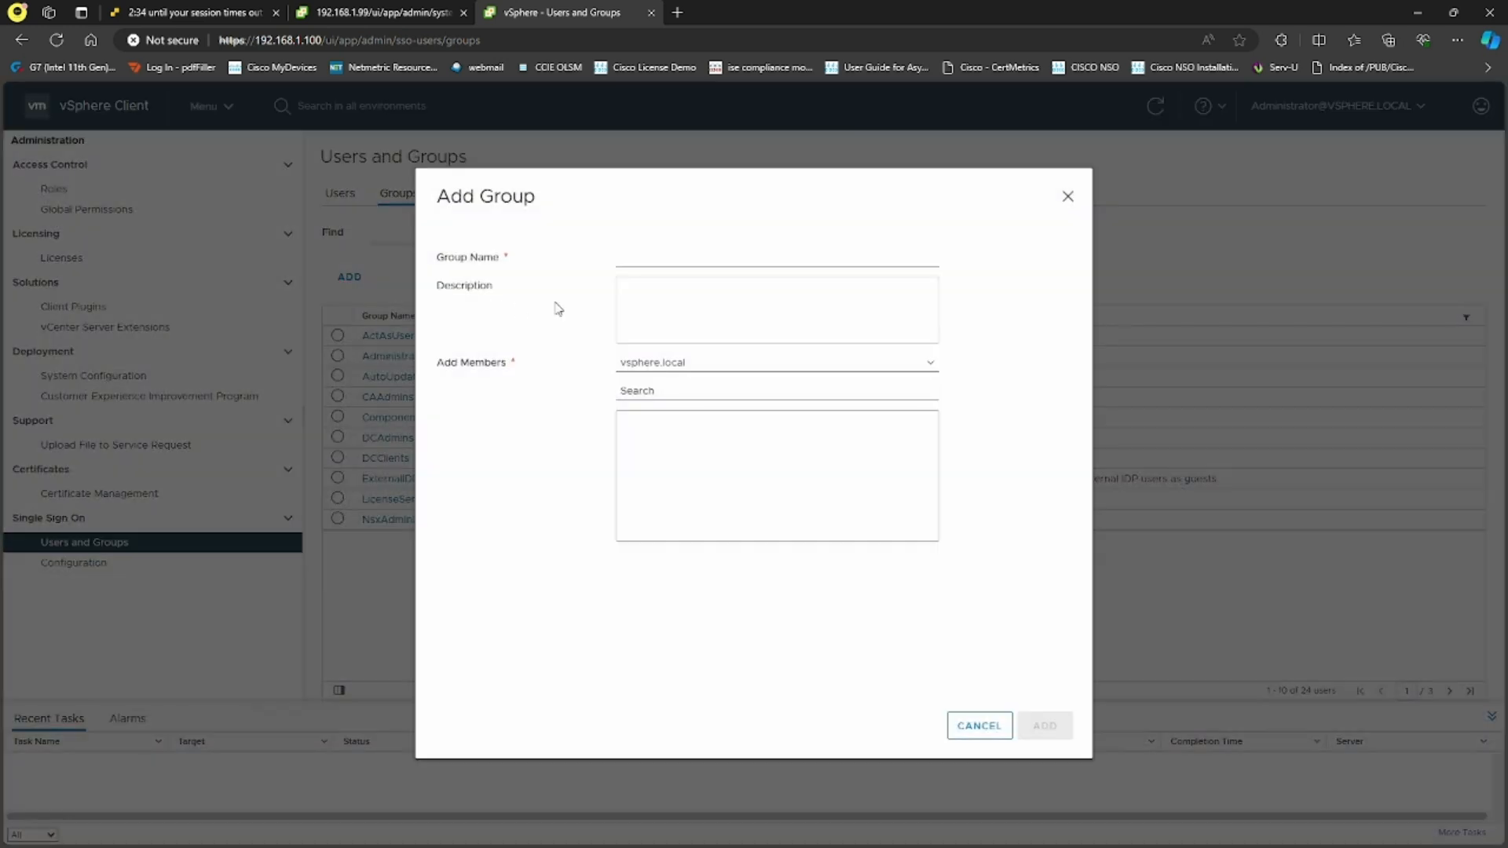
left_click(709, 256)
type("Security-GRP")
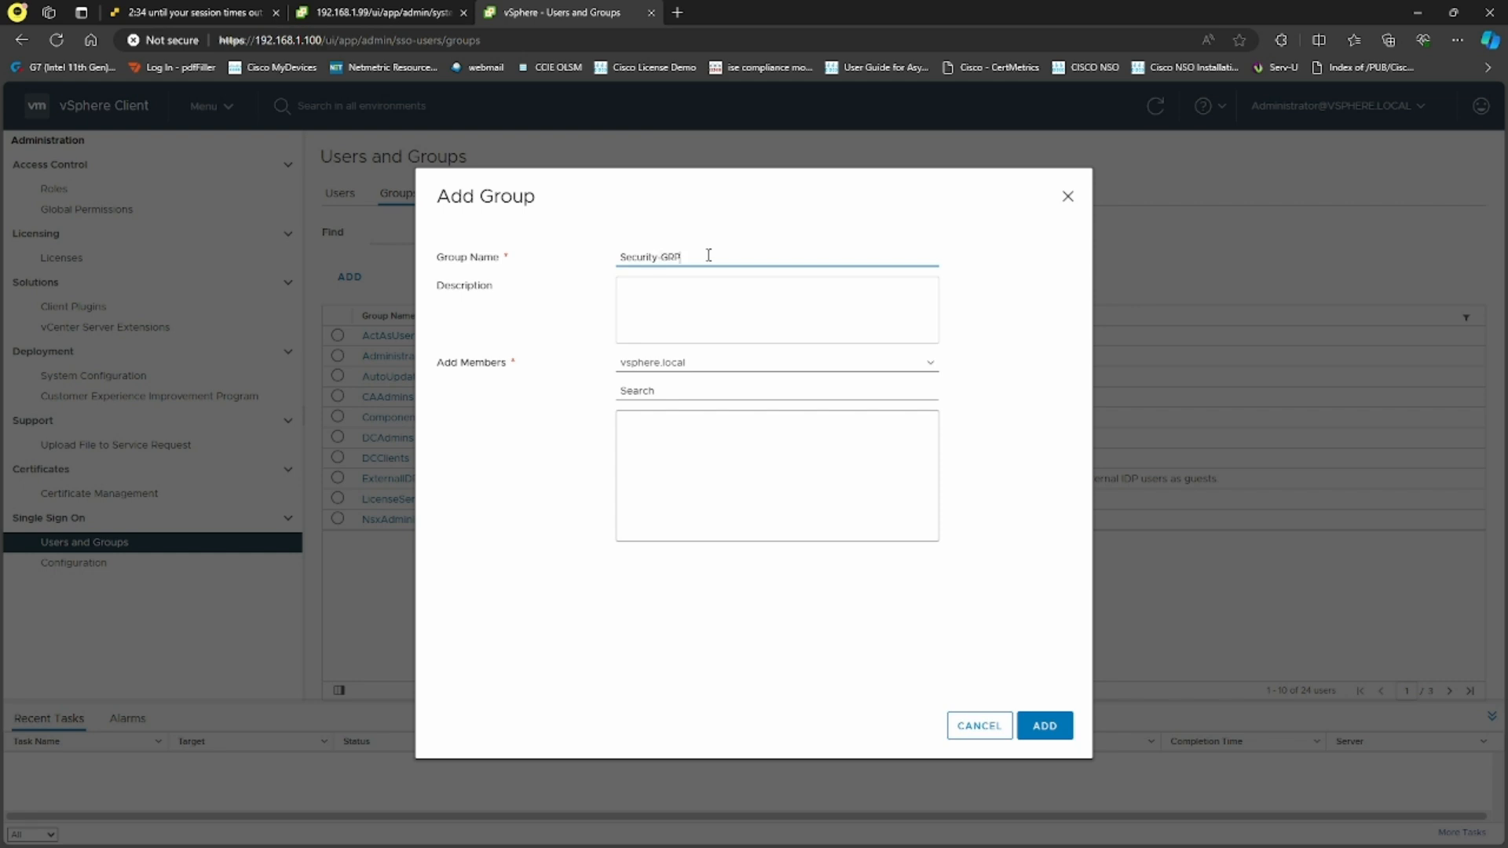
left_click(709, 389)
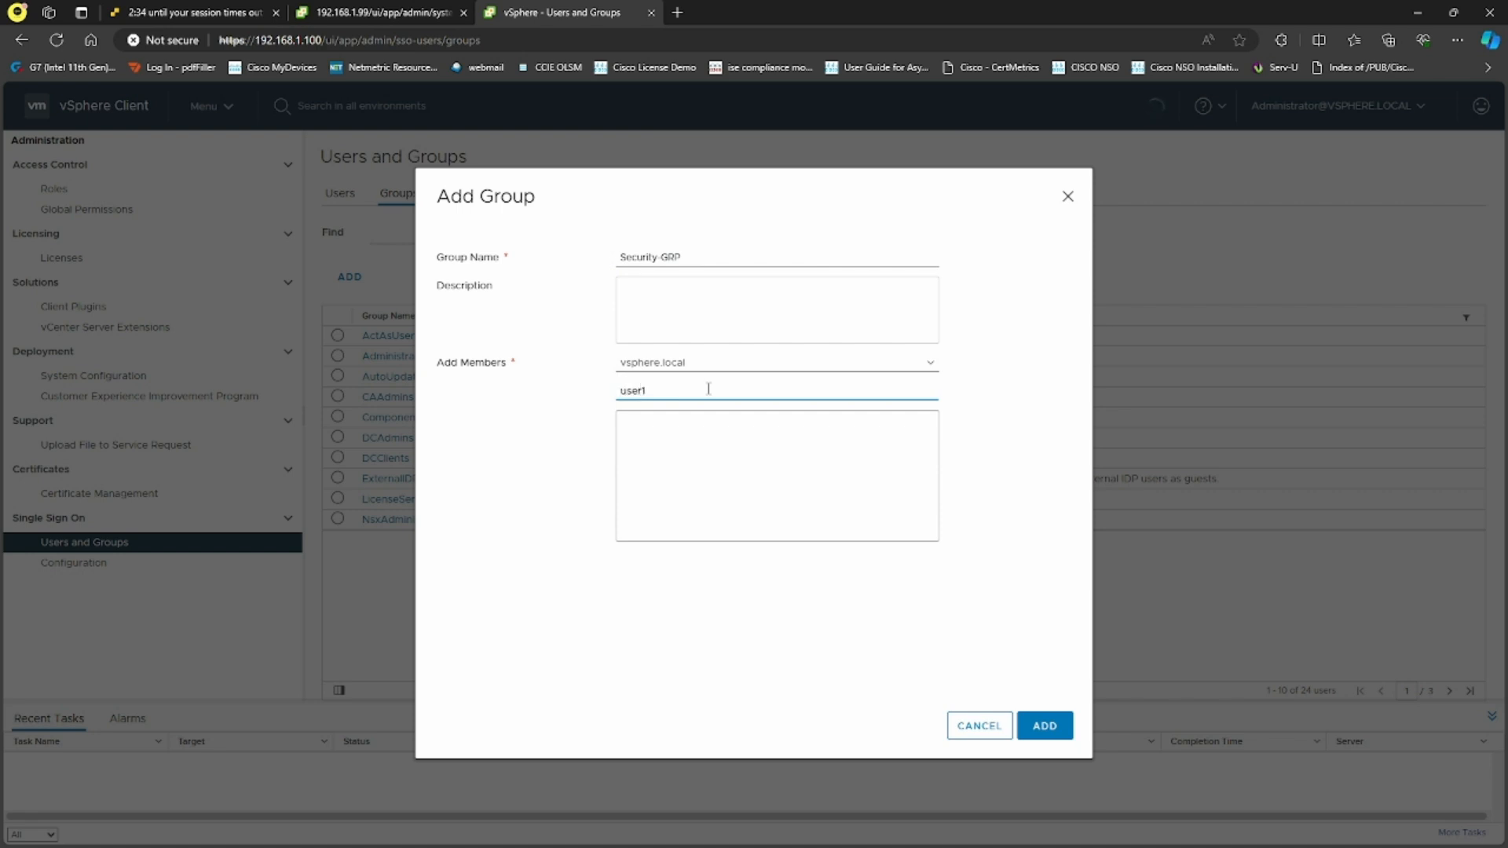
left_click(673, 422)
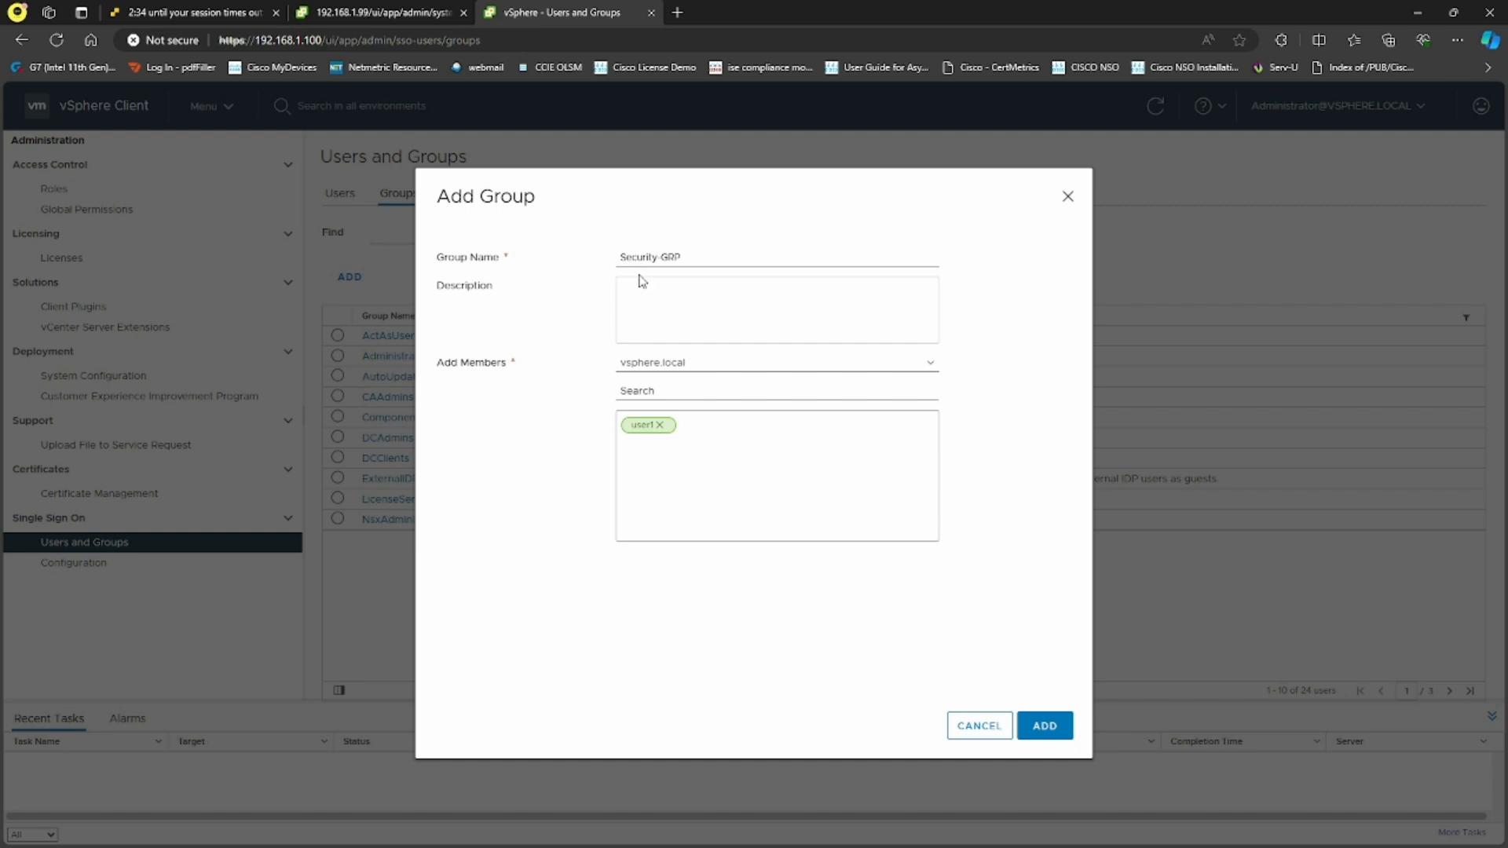
left_click(1060, 728)
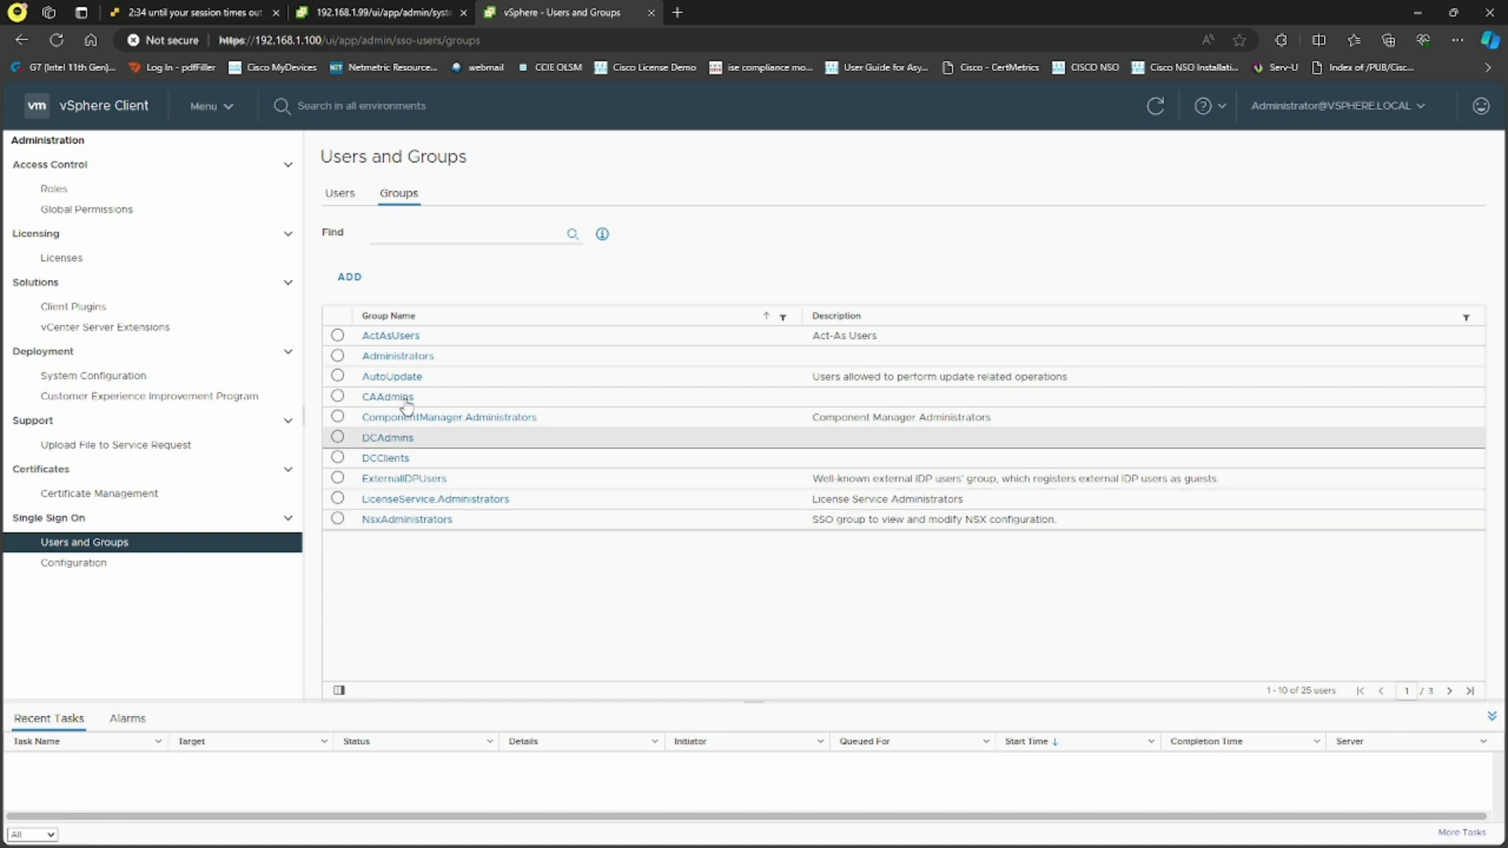
Glance at the Users list, then create a second new group from the Groups list
left_click(342, 202)
left_click(403, 198)
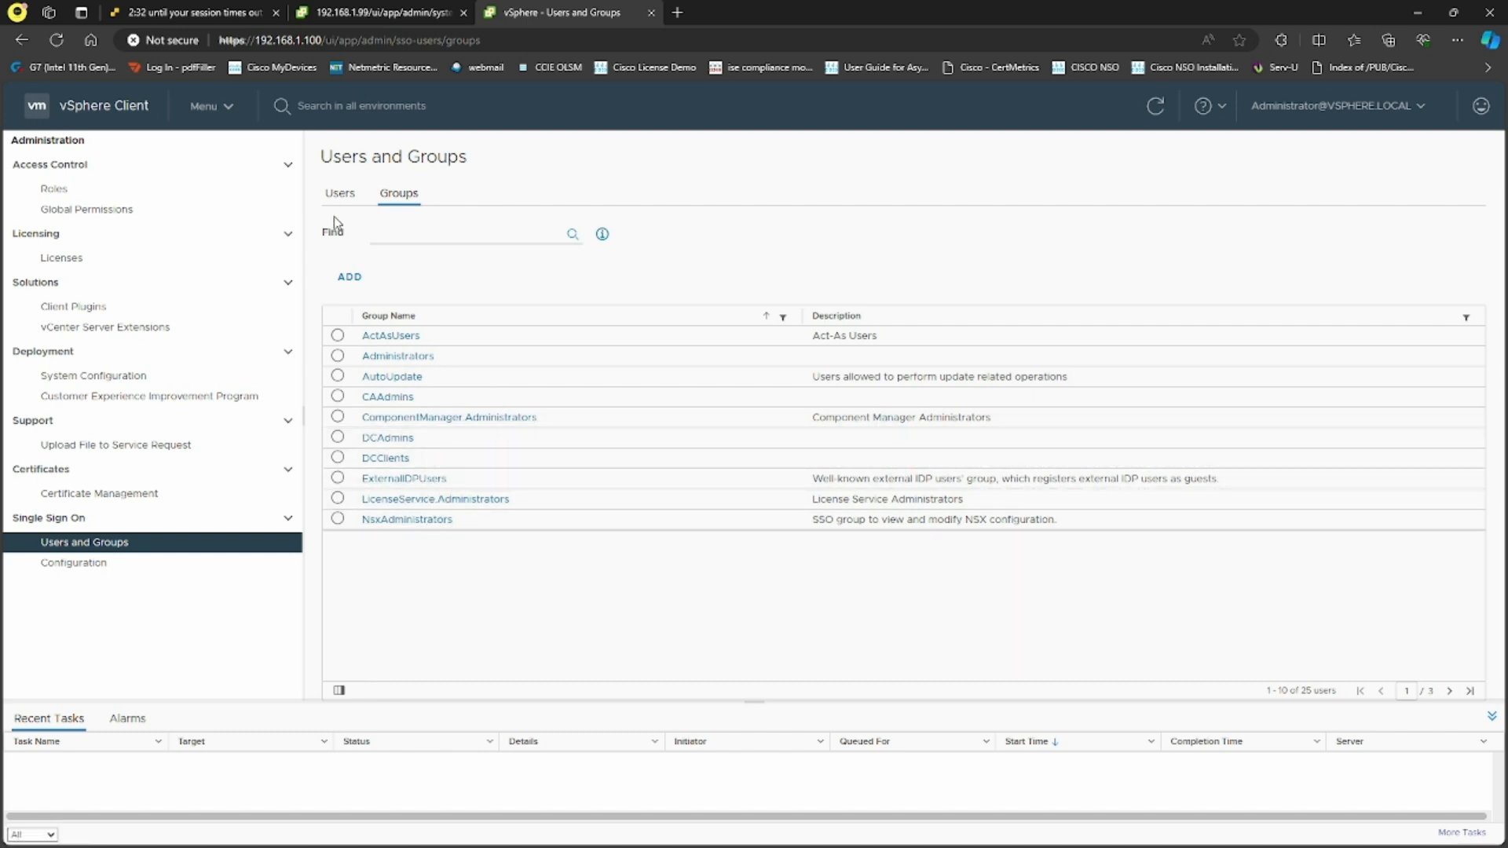
left_click(350, 277)
left_click(718, 262)
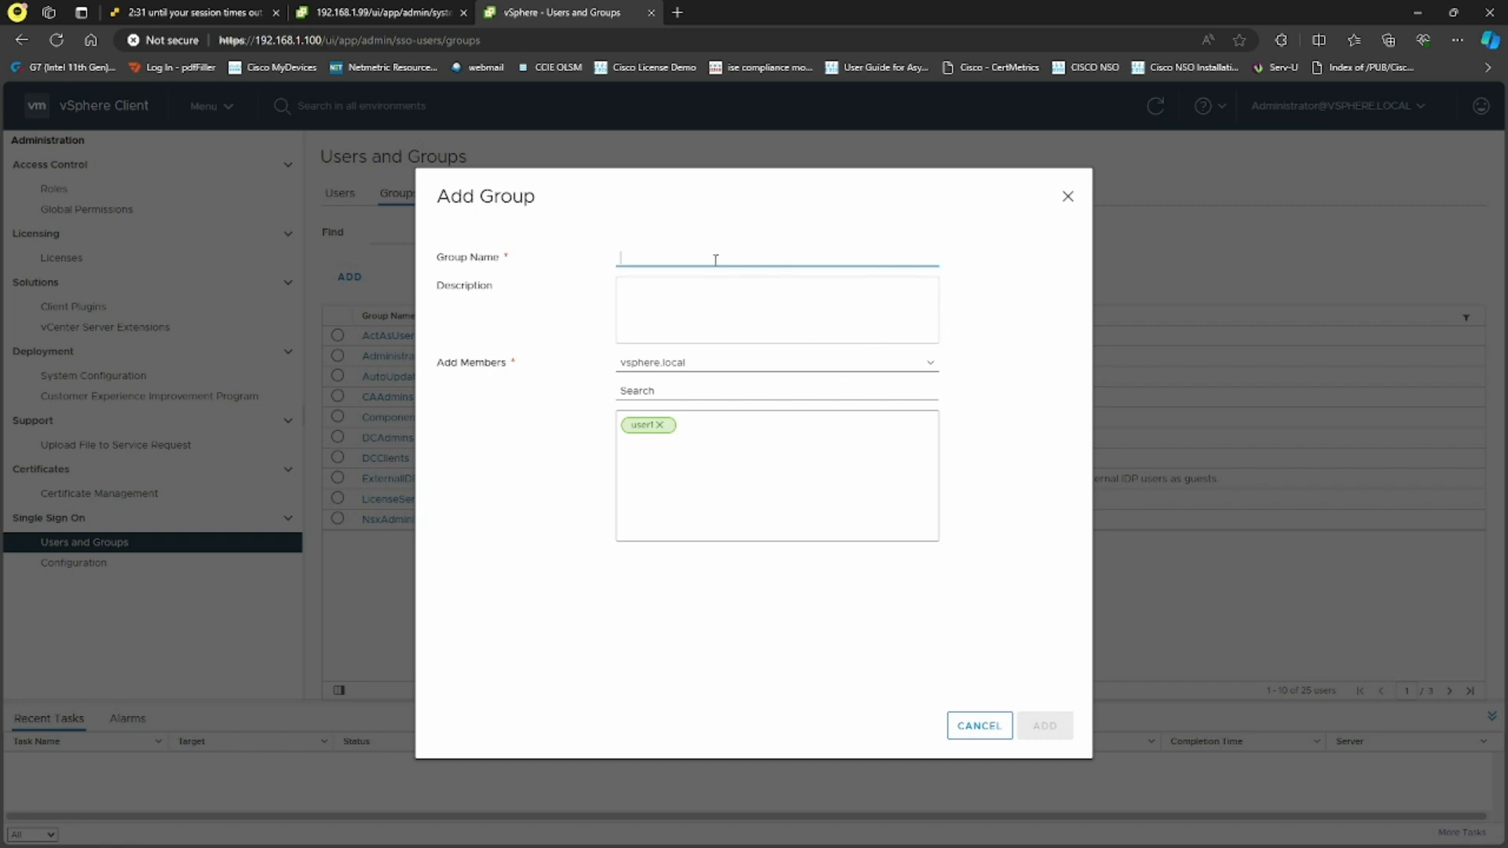
type("SEC")
left_click(1044, 726)
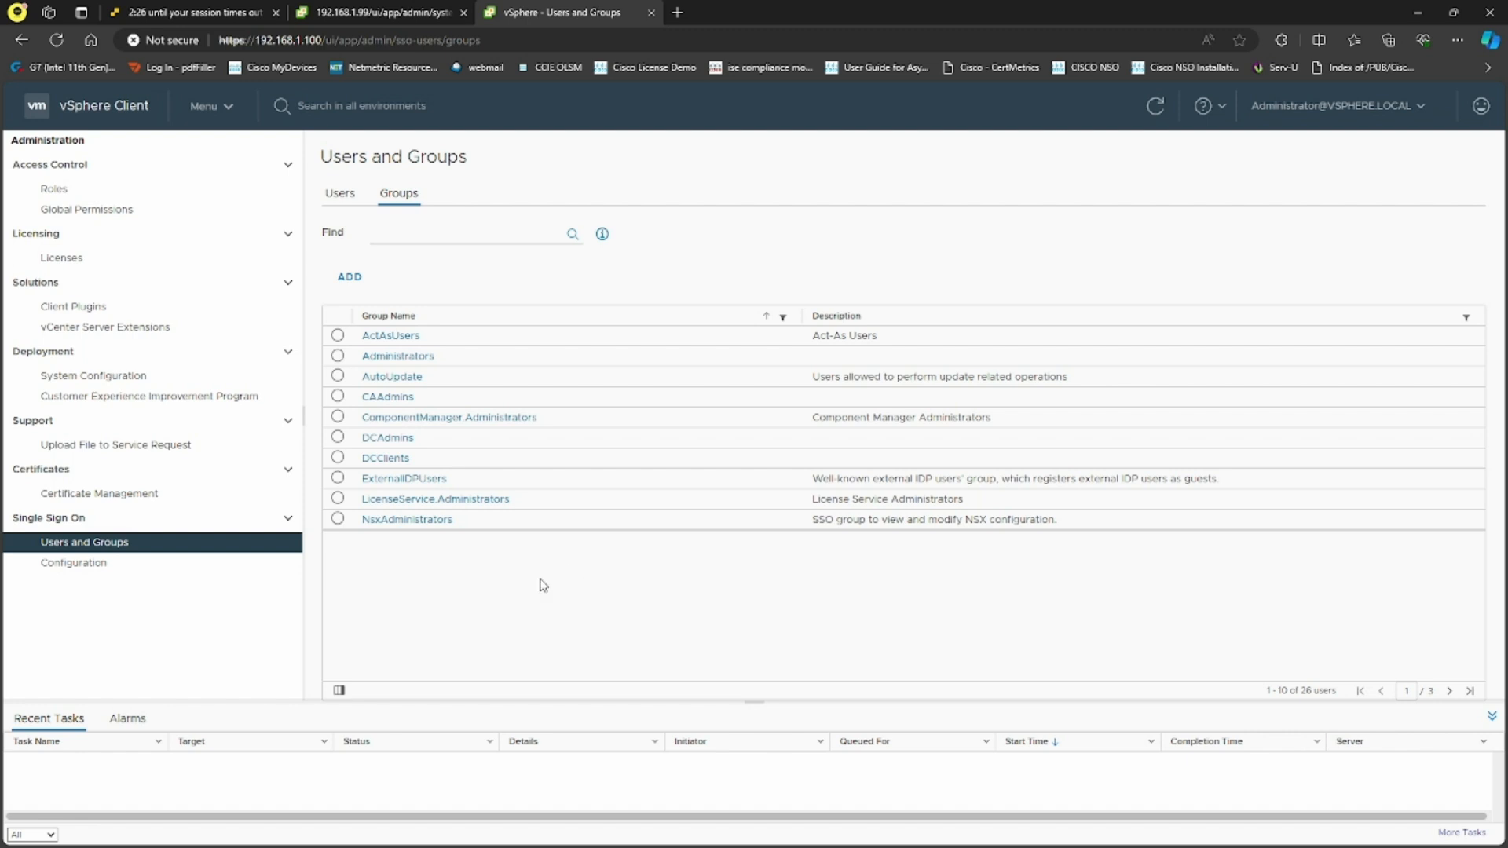
Create the SEC ADMINS group and refresh the groups list
left_click(349, 276)
left_click(668, 259)
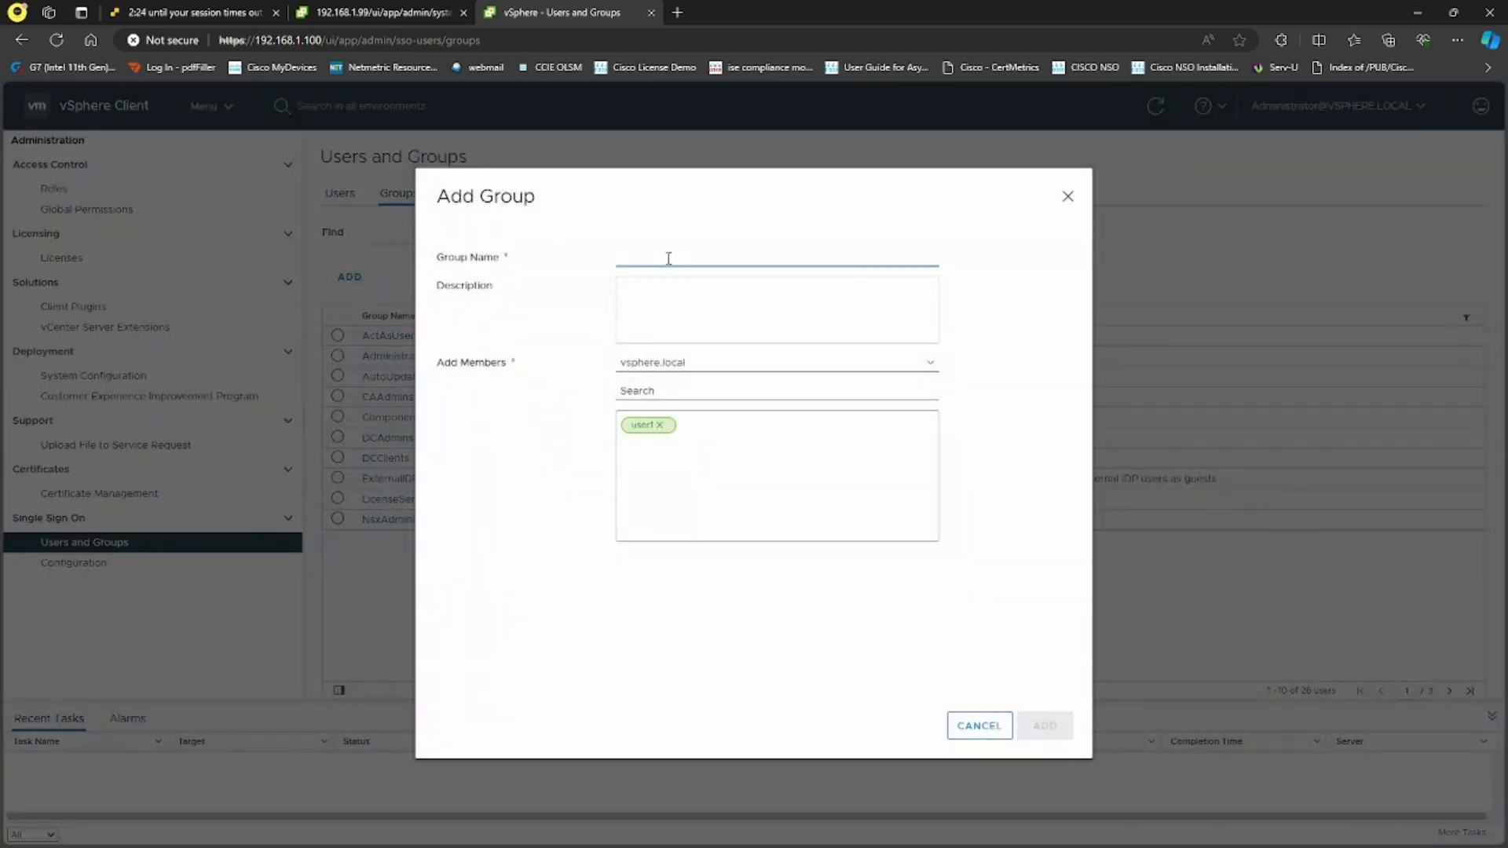
type("SEC ADMINS")
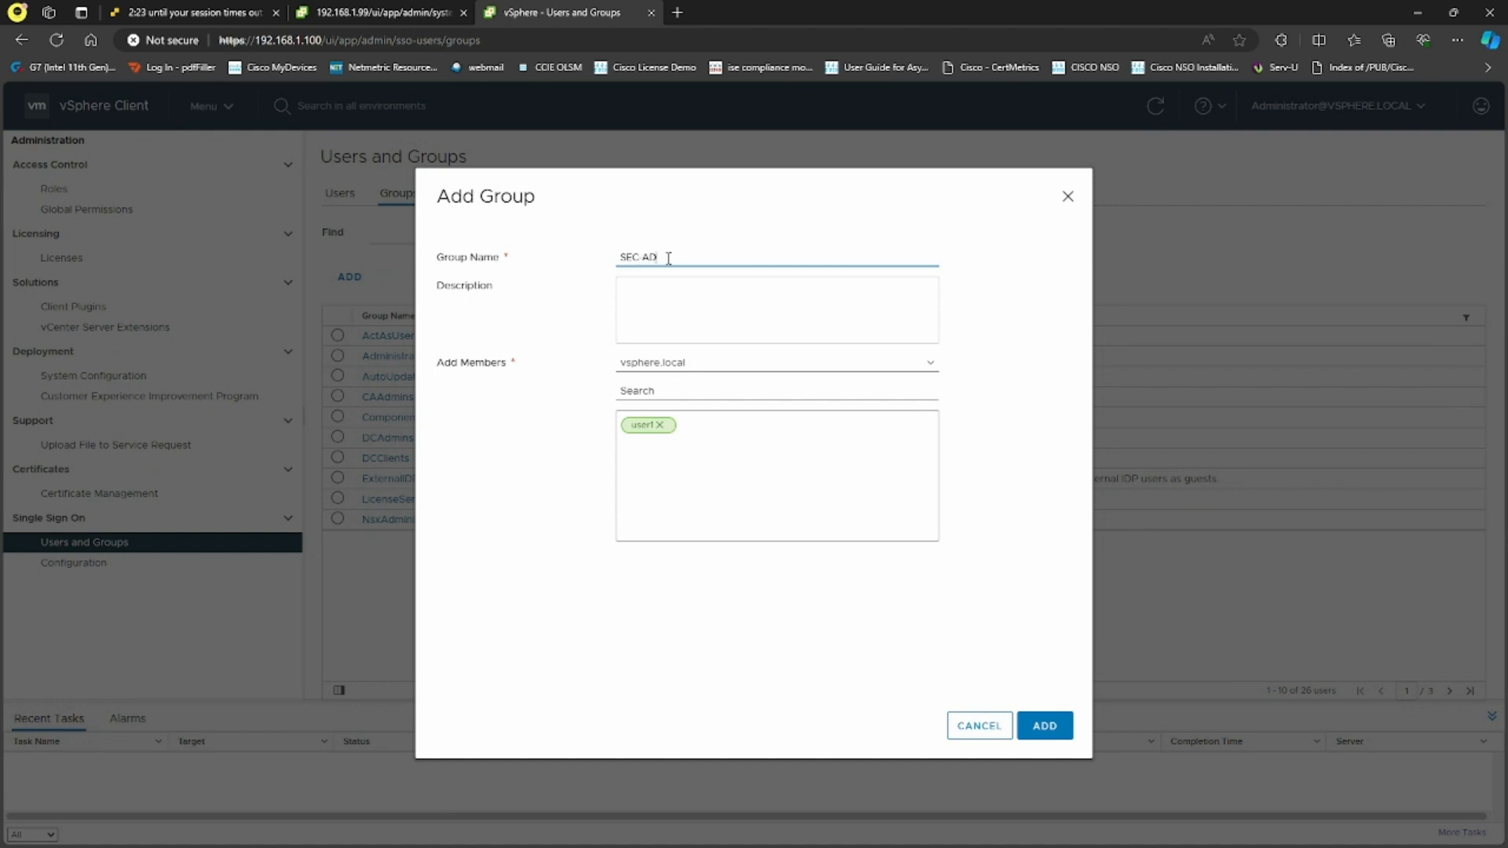
left_click(1046, 722)
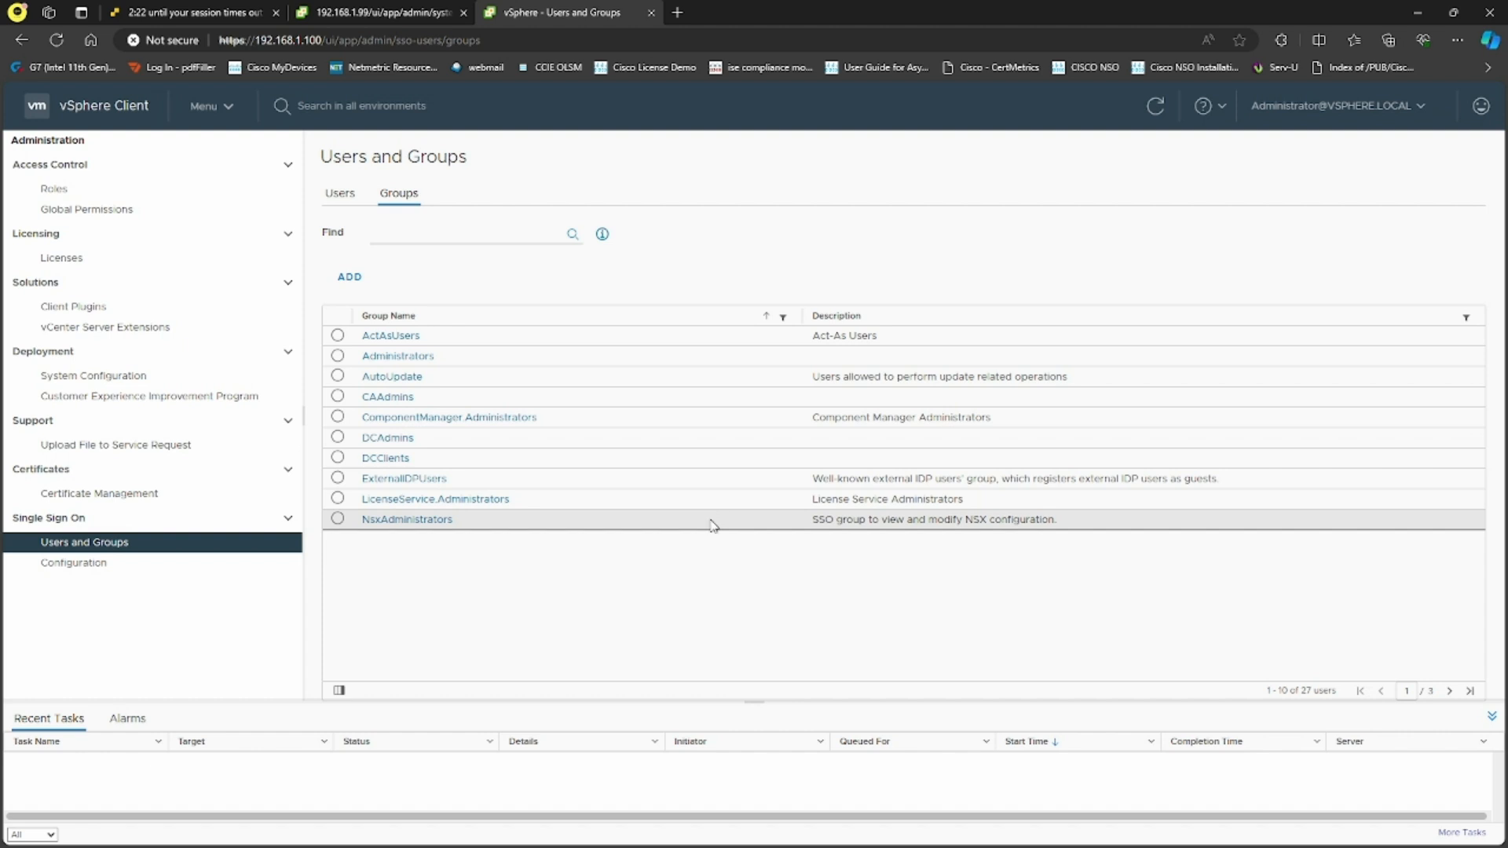
left_click(1159, 103)
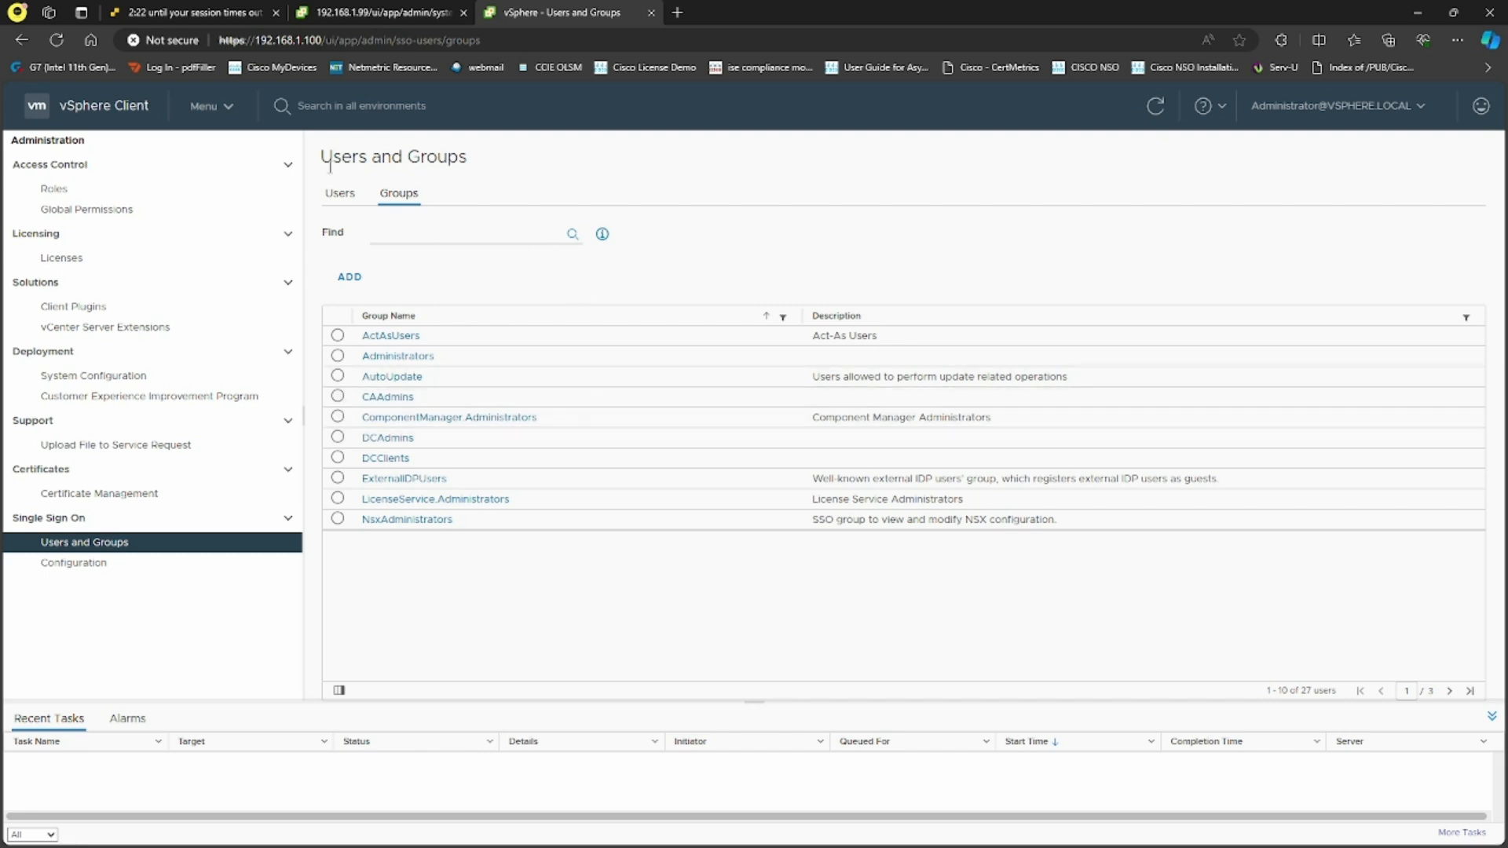
Copy the ActAsUsers group name from the Groups list
left_click(340, 193)
left_click(383, 200)
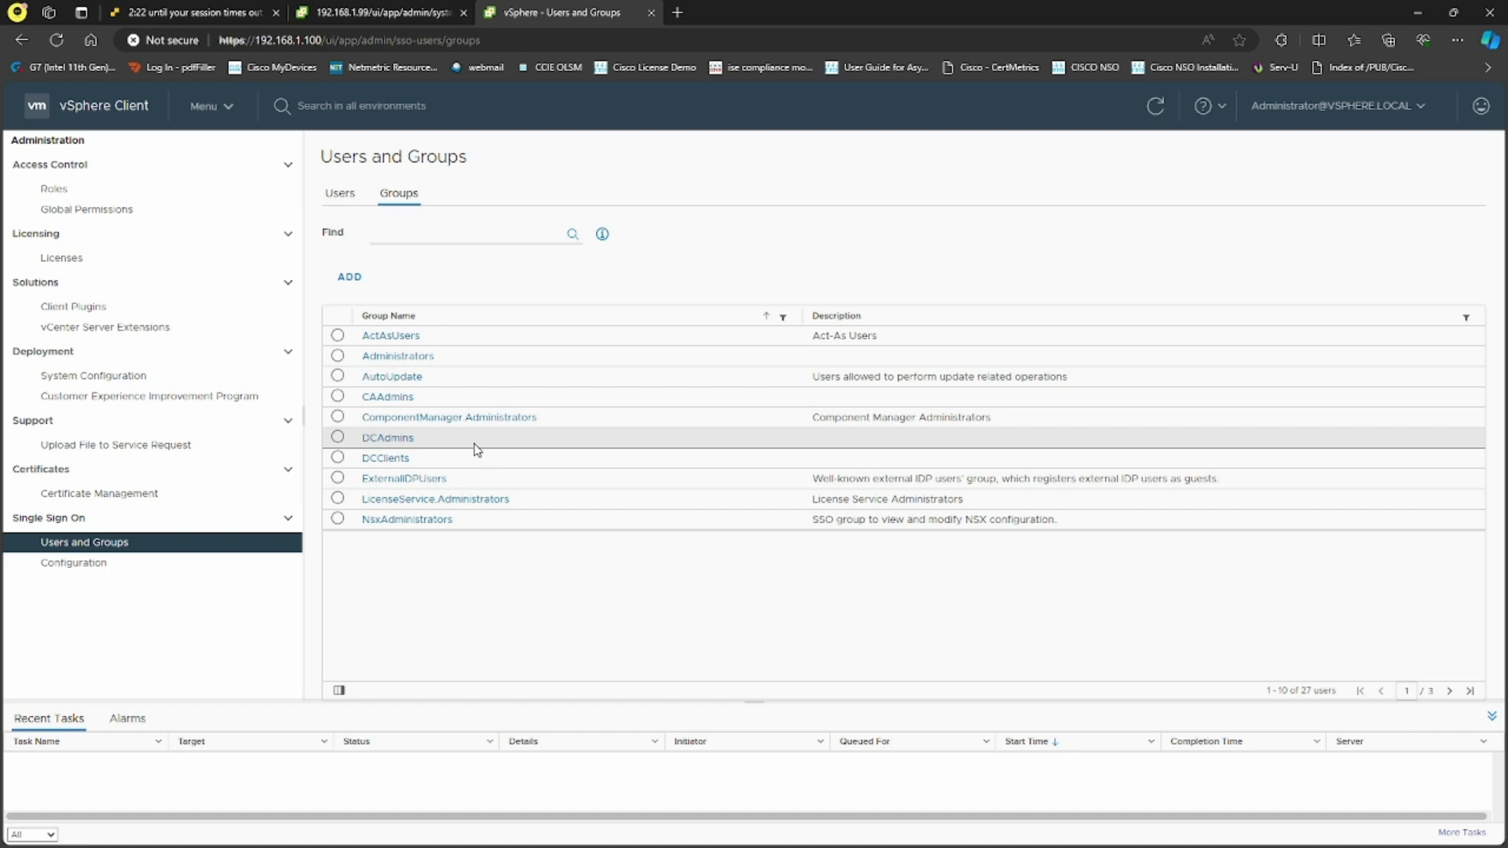
left_click_drag(442, 340, 365, 343)
key("ctrl+c")
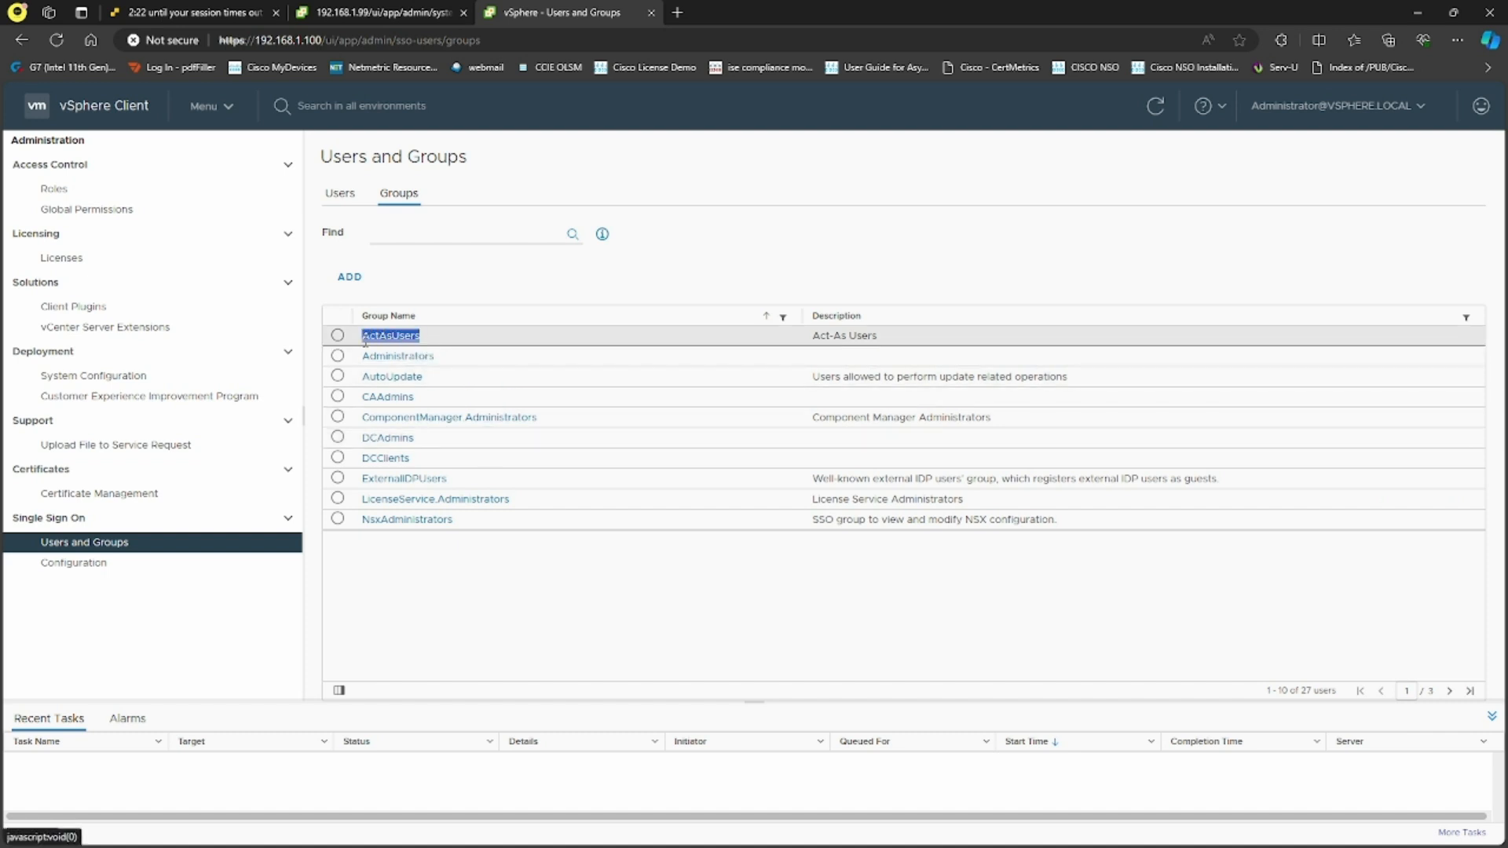
left_click(365, 343)
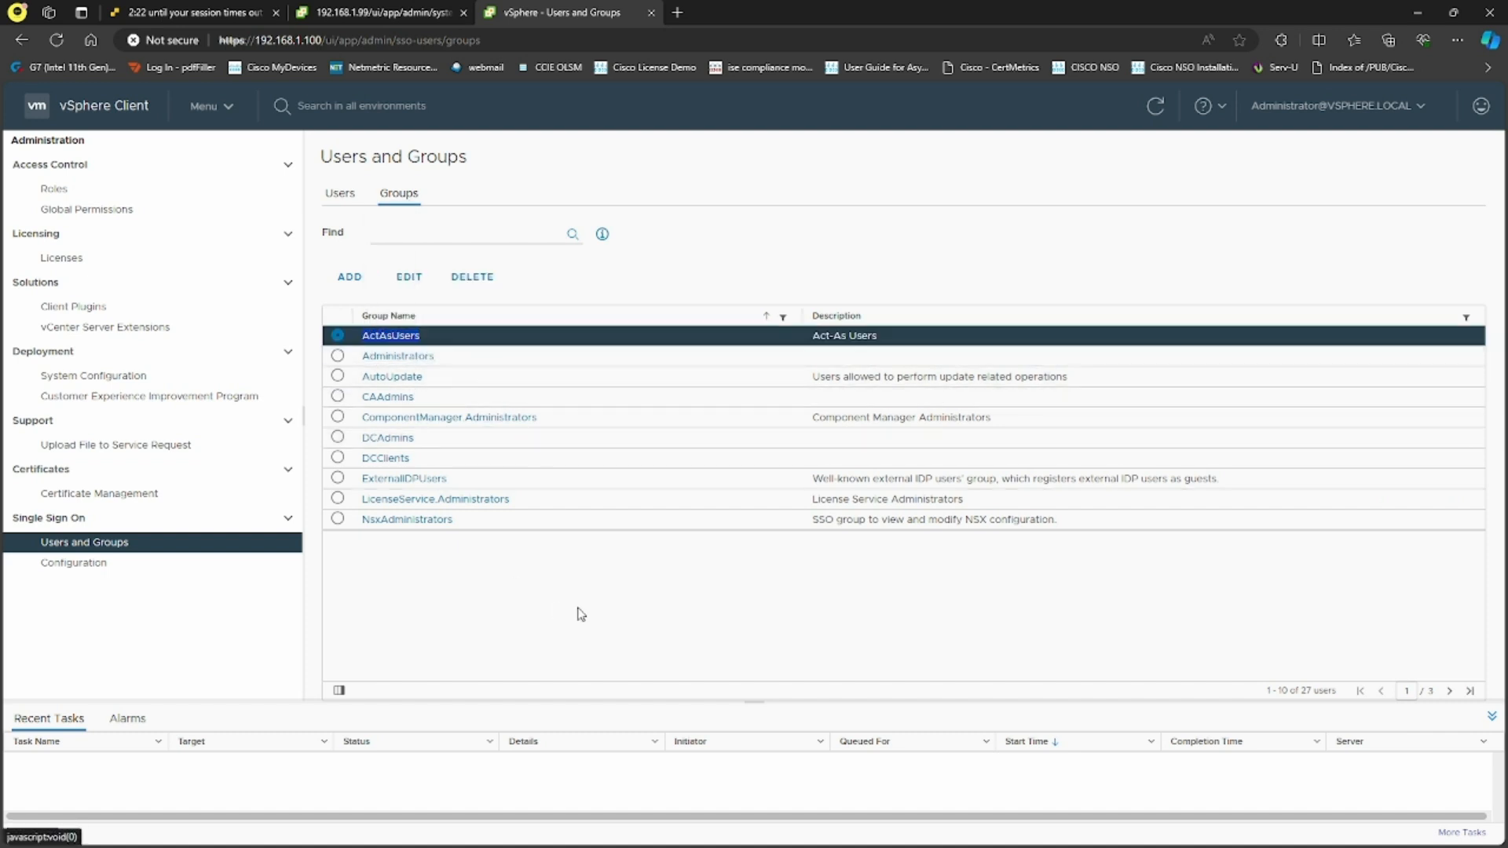
Grant ActAsUsers the Administrator role on DC-1, propagated to child objects
left_click(211, 108)
left_click(248, 205)
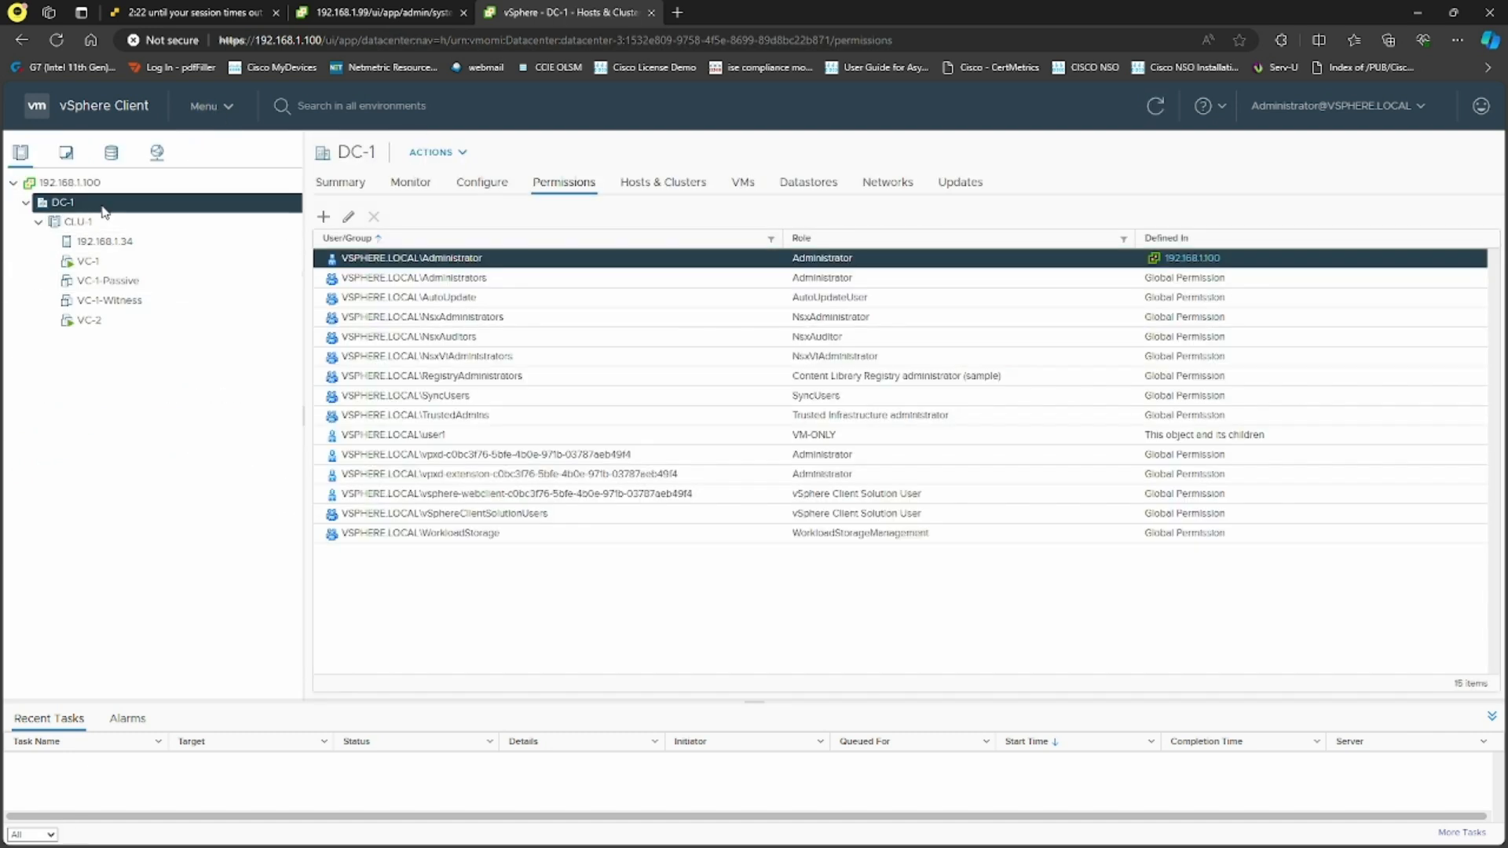
left_click(323, 218)
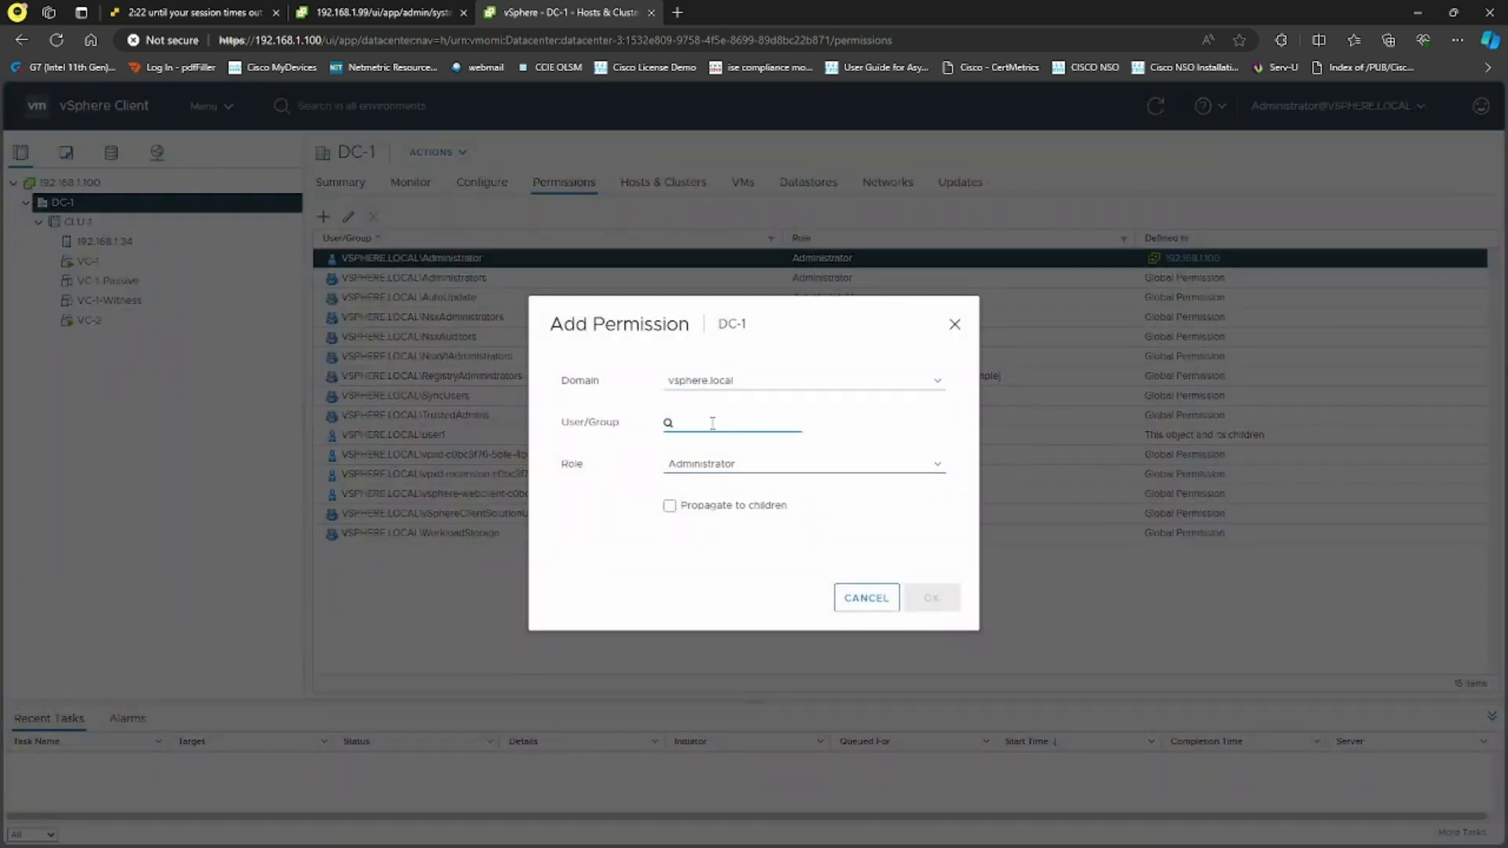
key("ctrl+v")
left_click(746, 465)
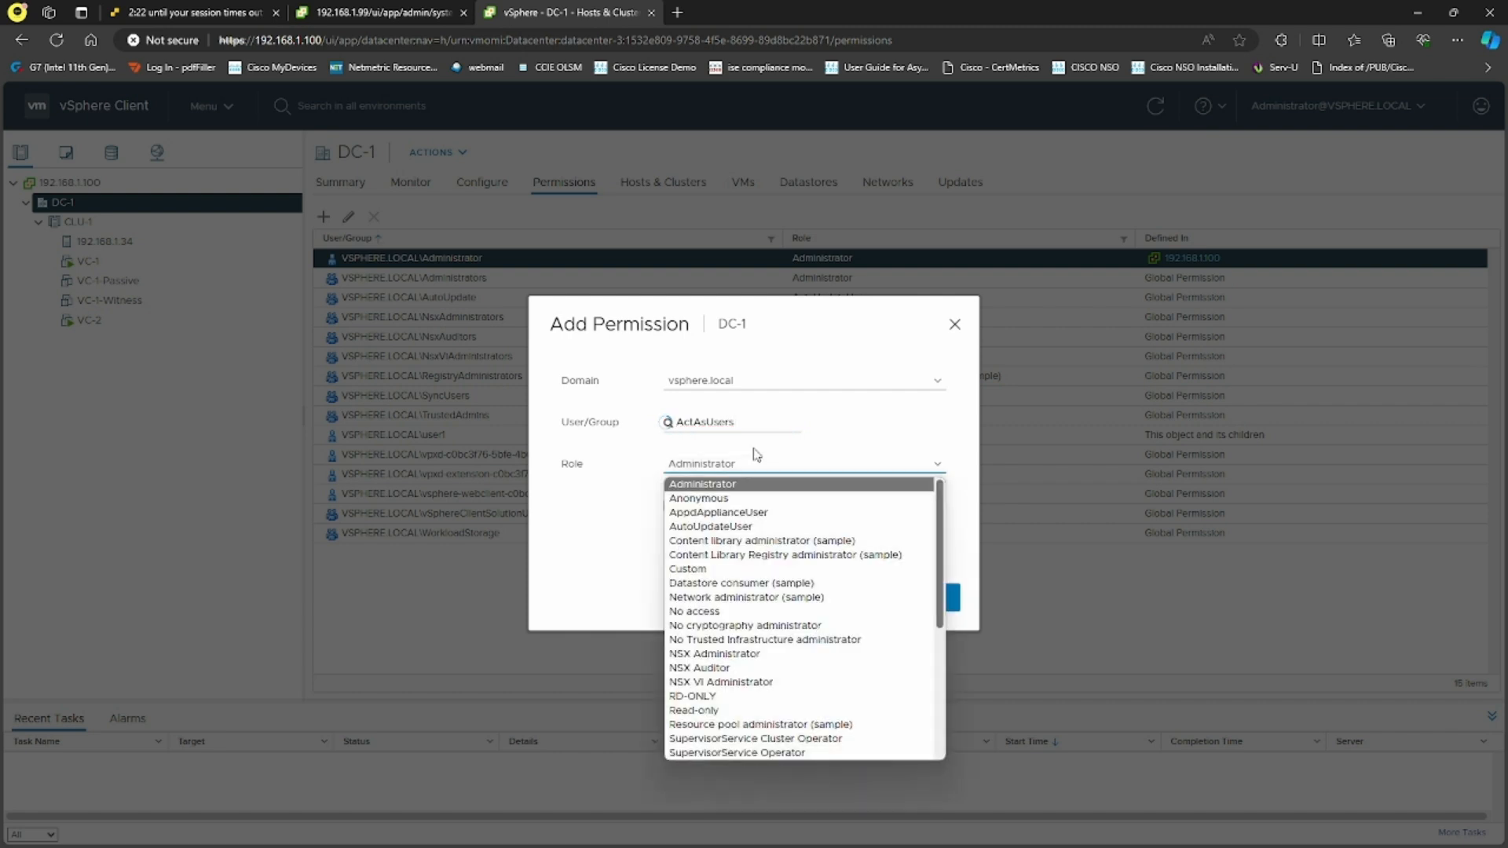
left_click(747, 482)
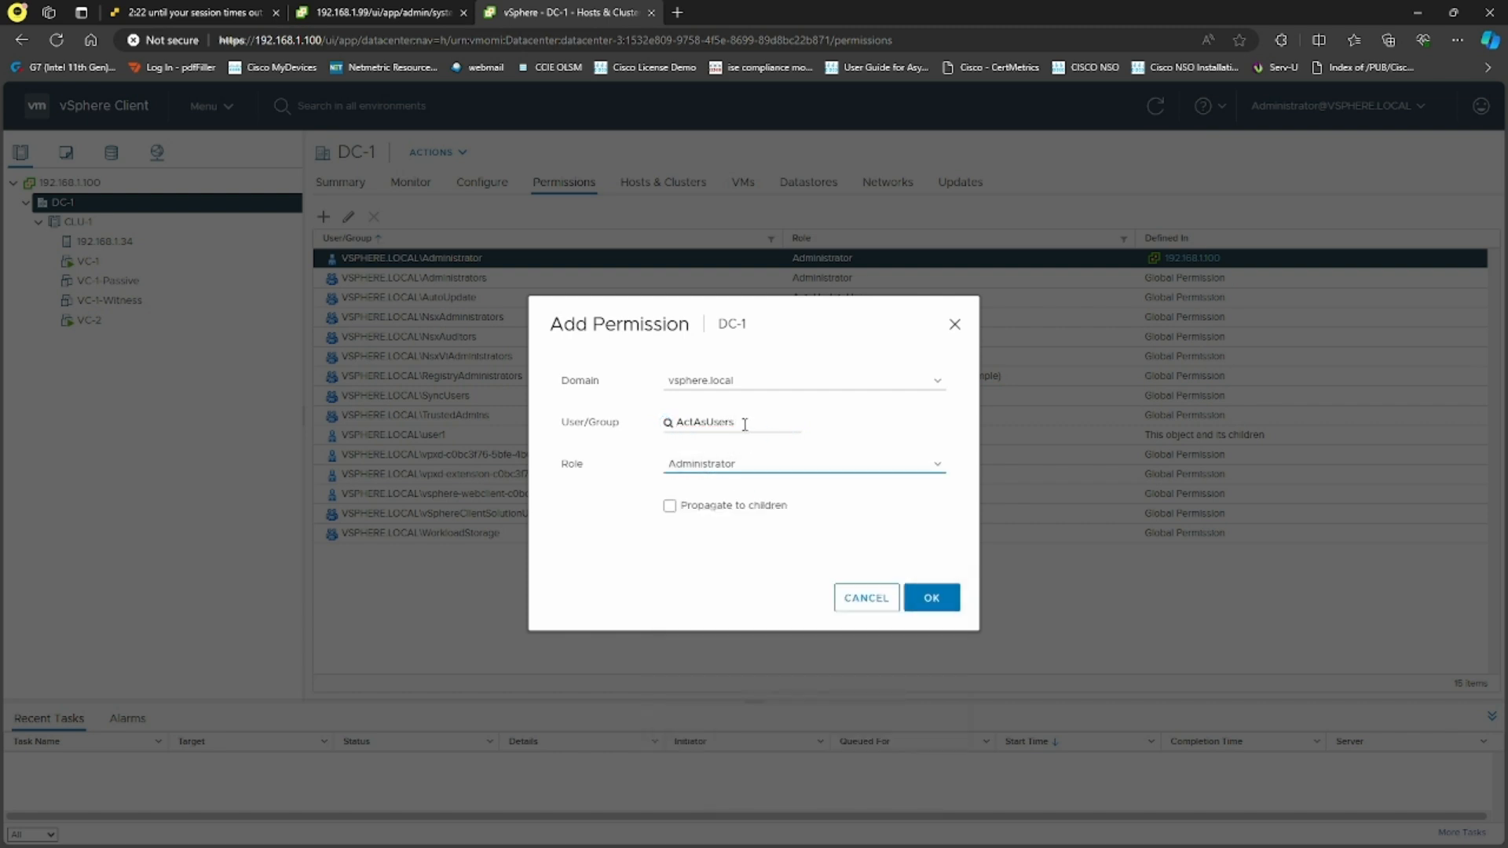
left_click_drag(748, 423, 691, 422)
left_click(675, 559)
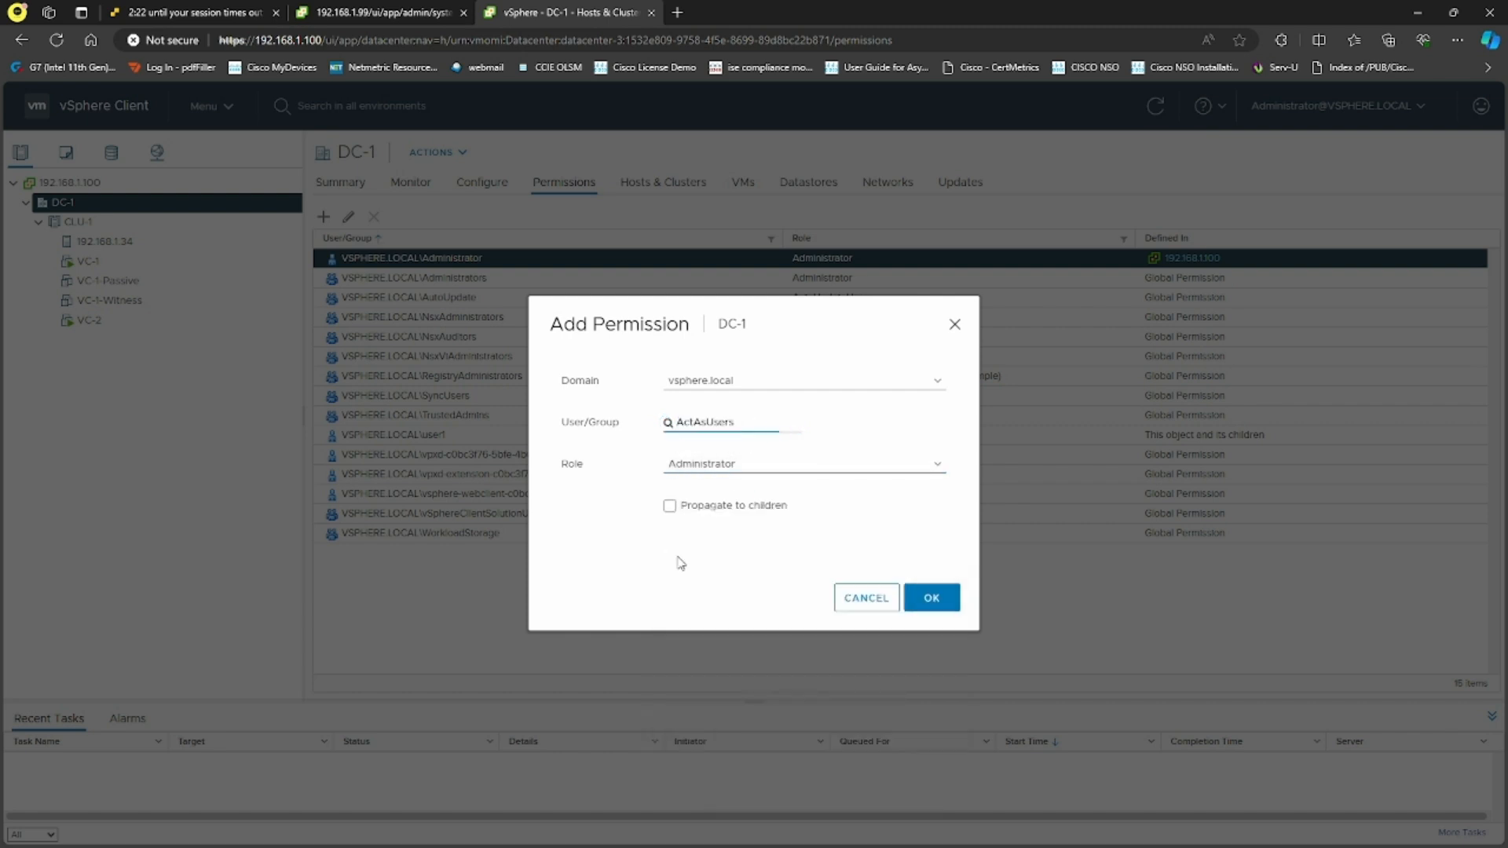
left_click(670, 506)
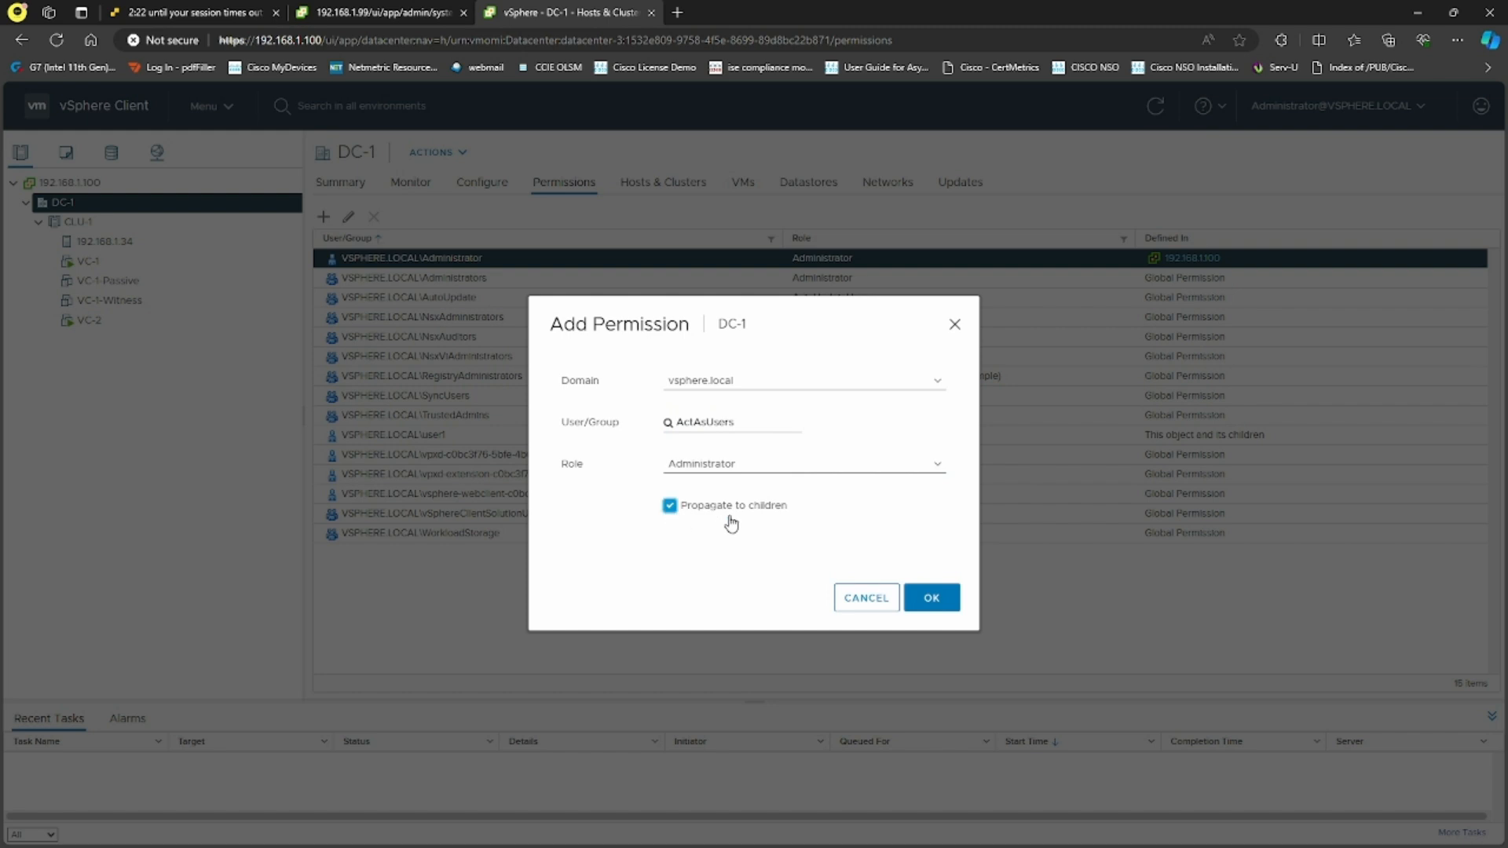
left_click(932, 598)
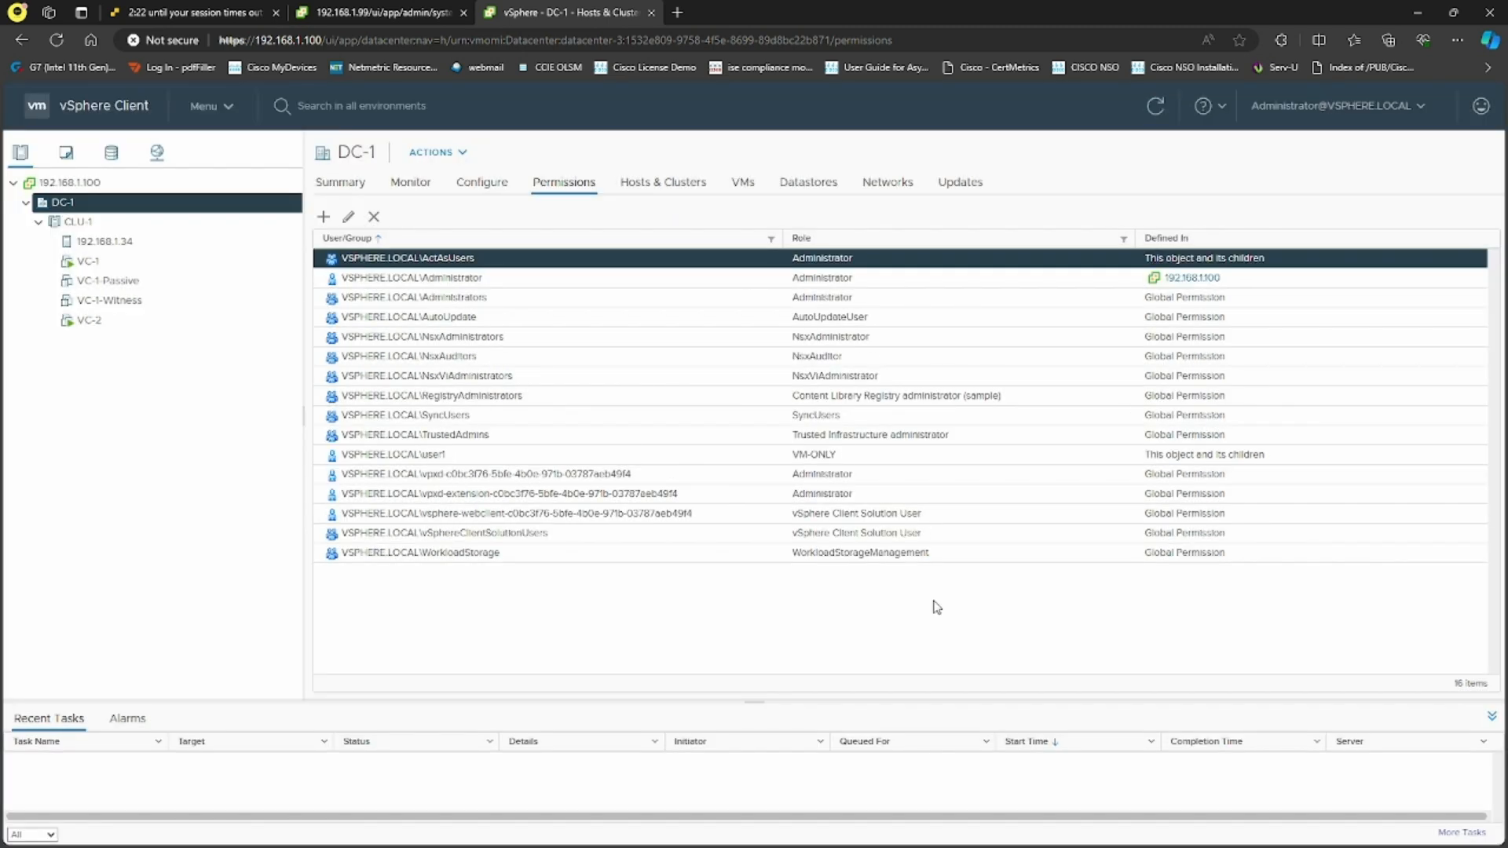
Delete user1's VM-ONLY permission from DC-1
left_click(445, 451)
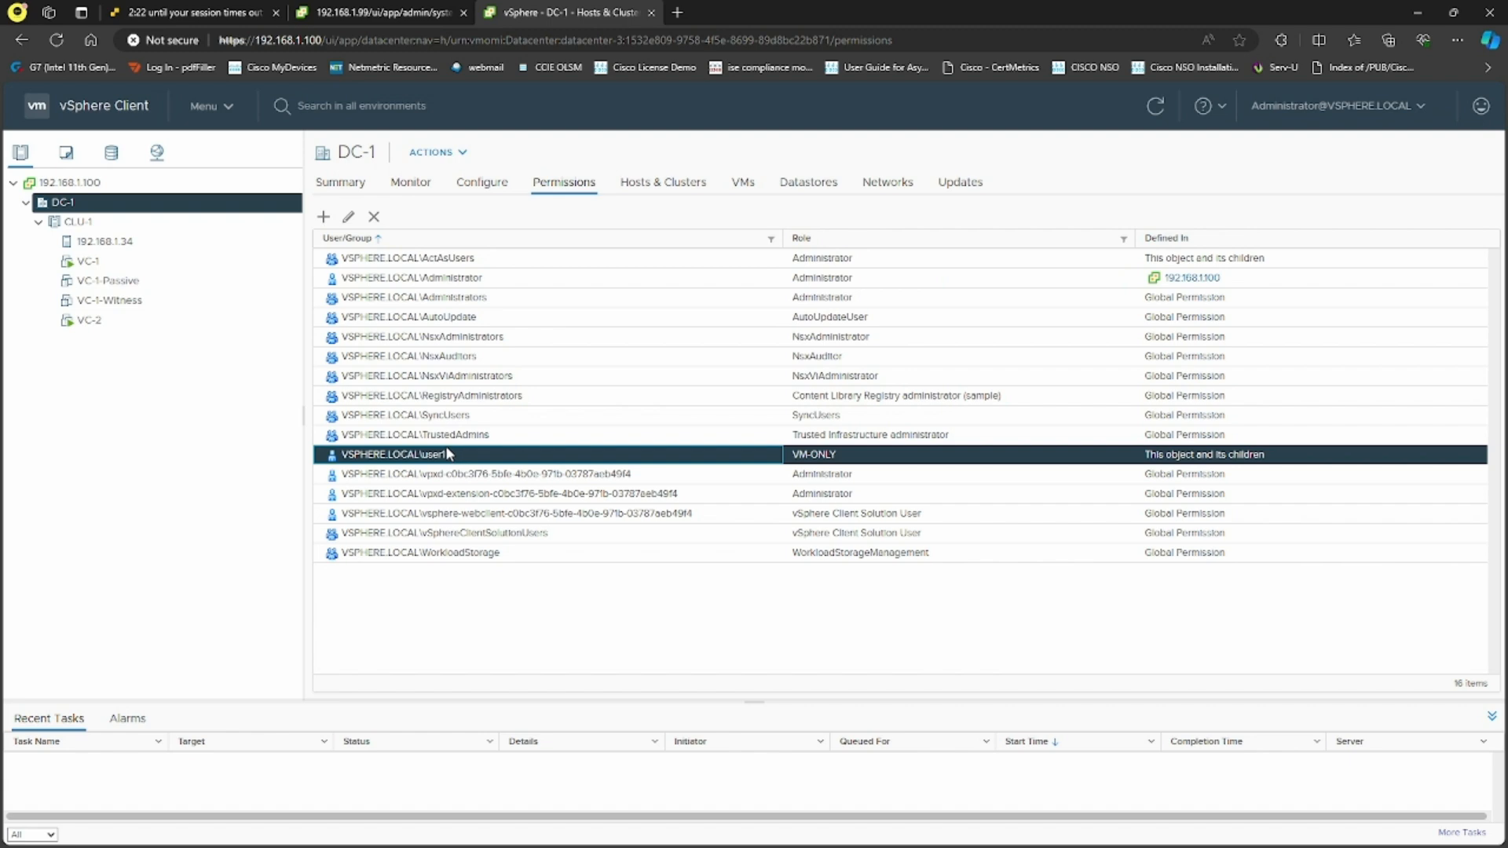
left_click(374, 216)
left_click(932, 502)
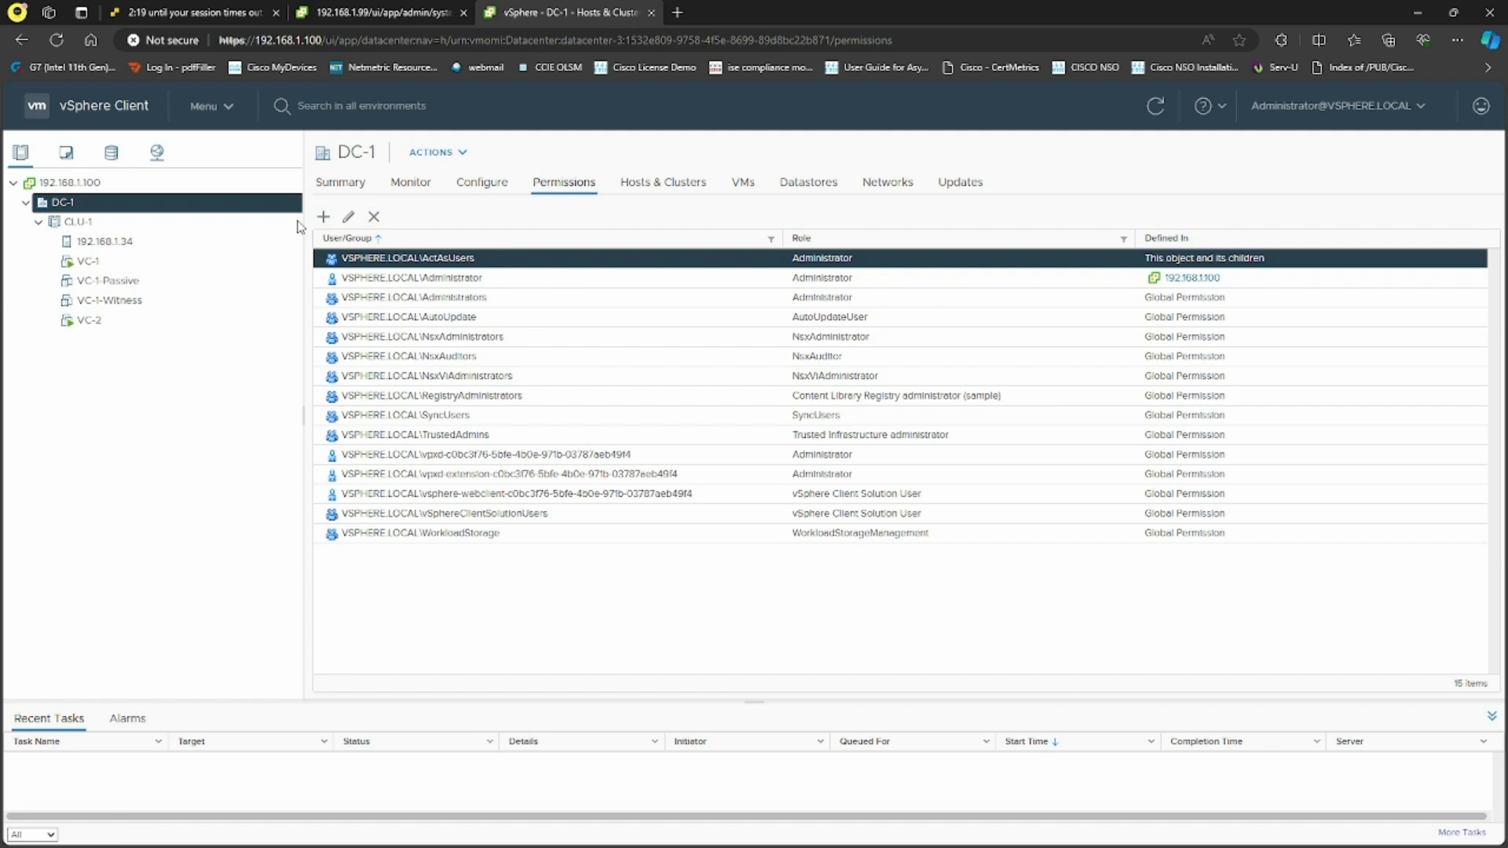
left_click(226, 112)
Open the ActAsUsers group under Users and Groups and add user1 as a member
left_click(249, 458)
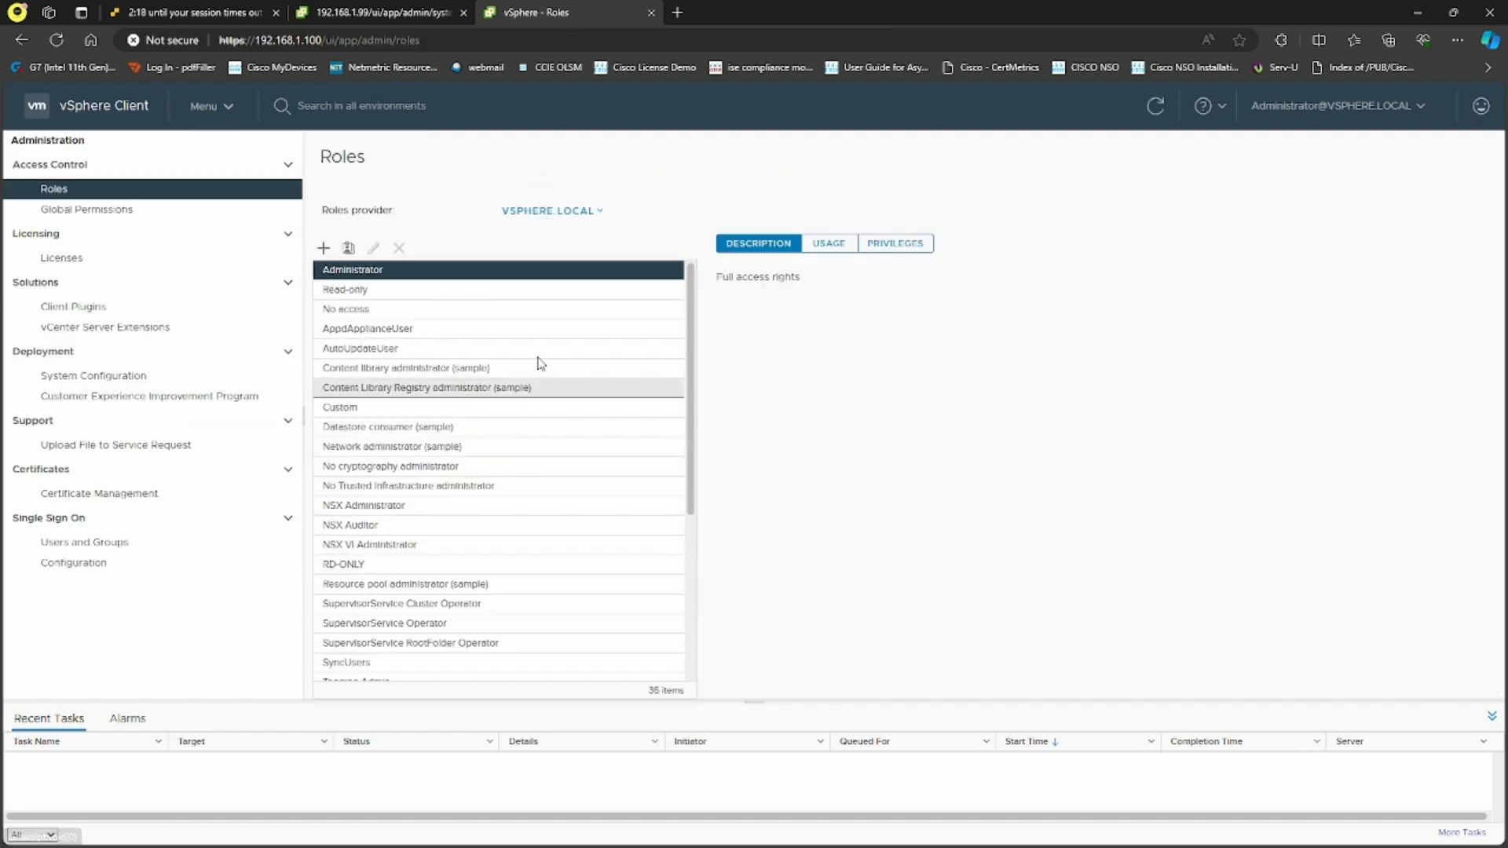
left_click(110, 543)
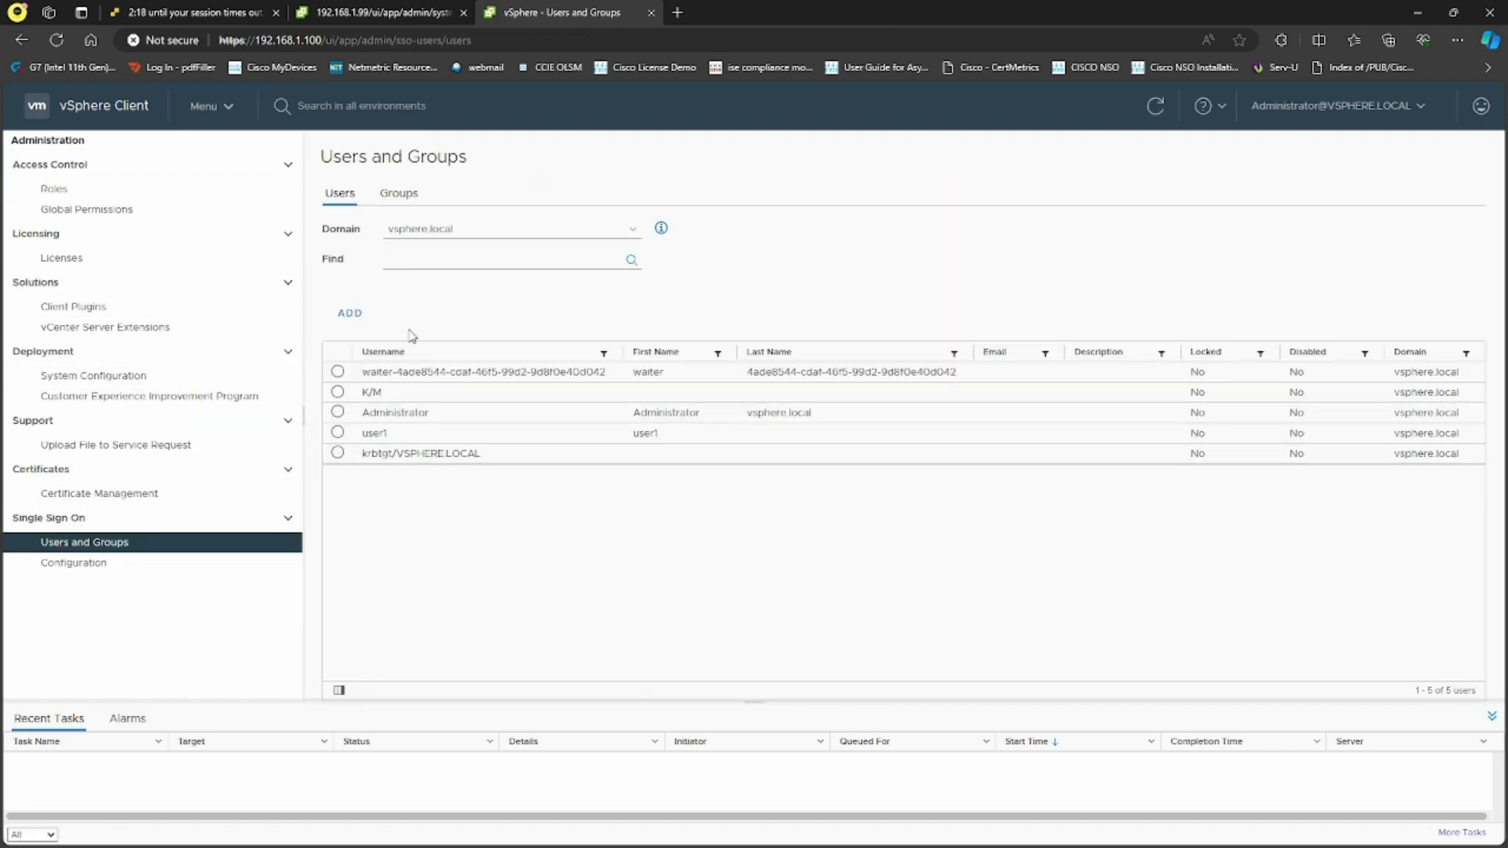
left_click(408, 196)
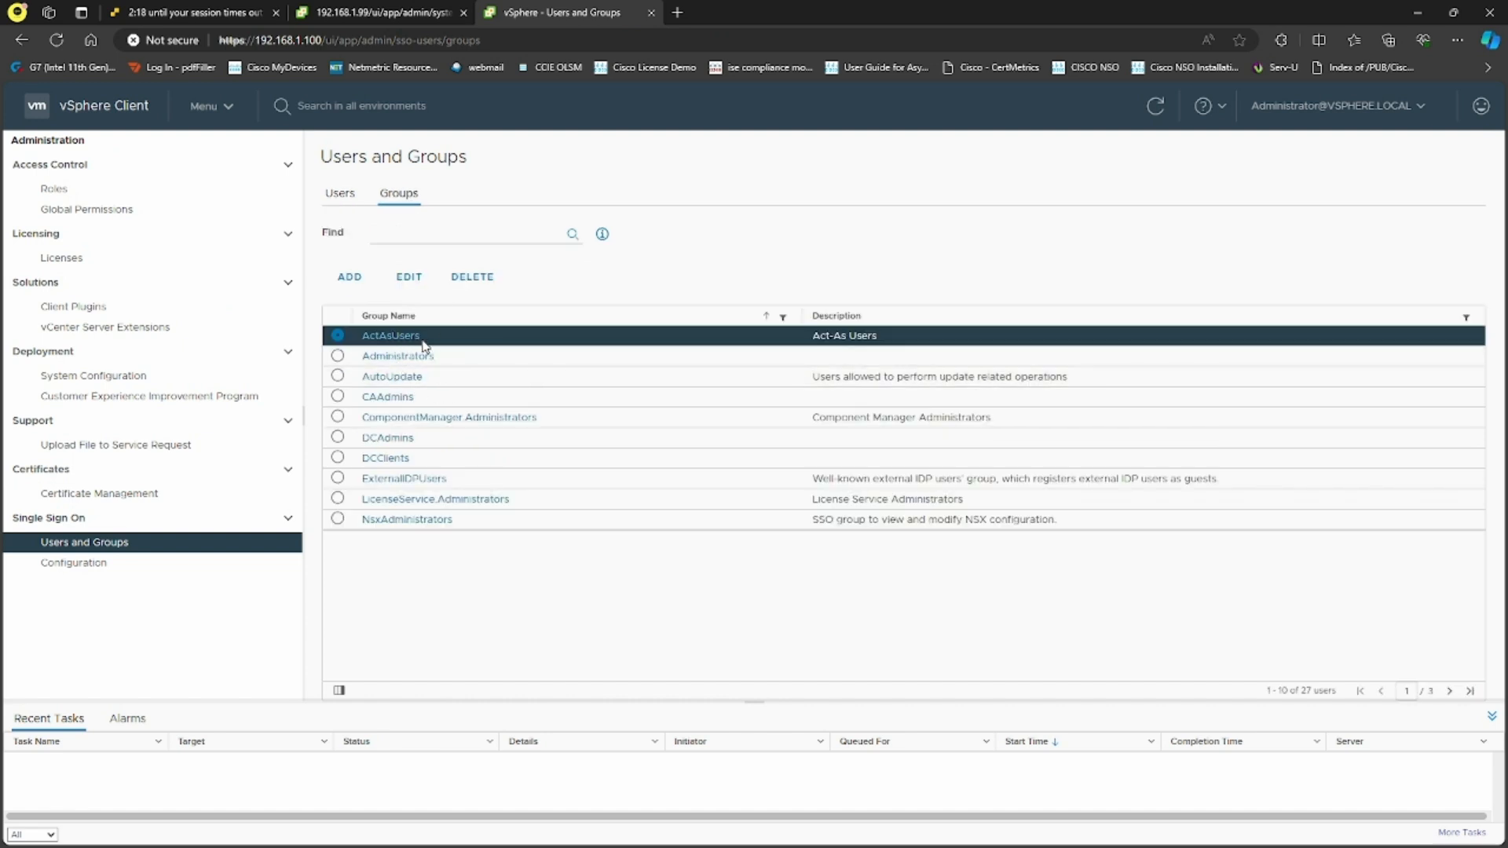
left_click(394, 337)
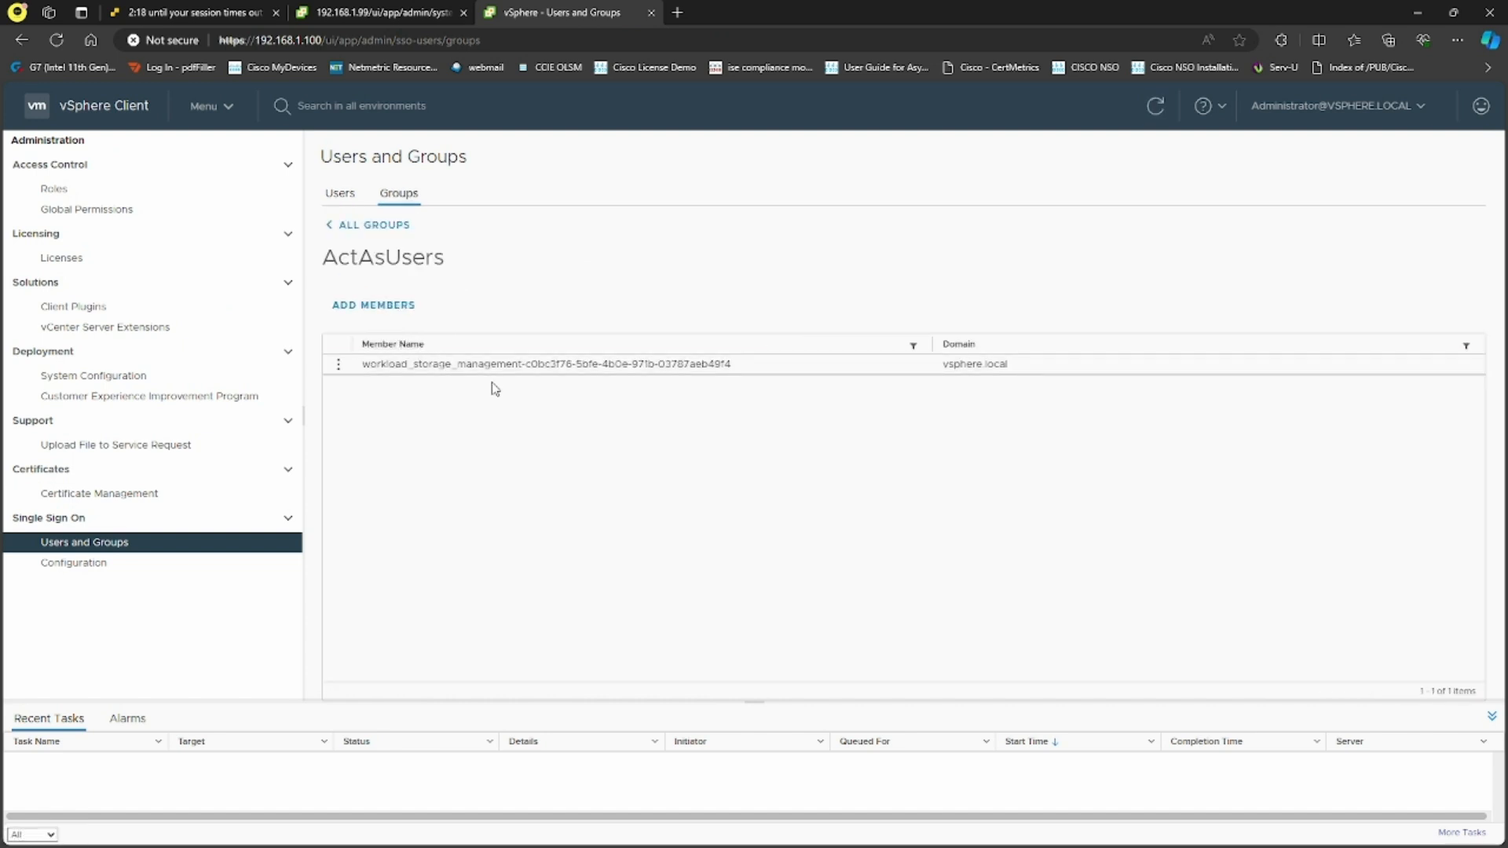
left_click(358, 311)
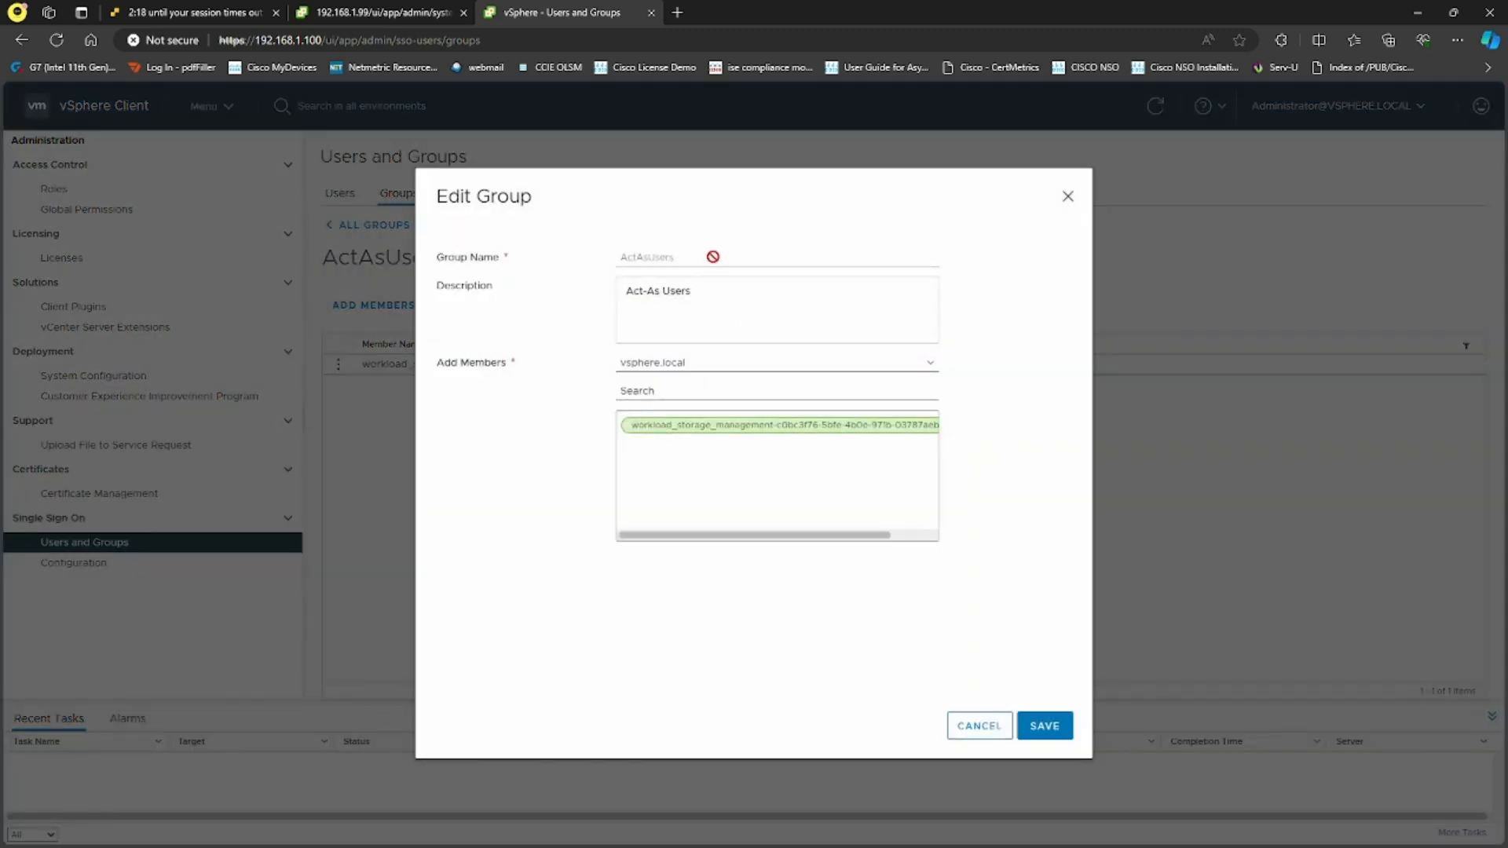
left_click(683, 390)
type("use")
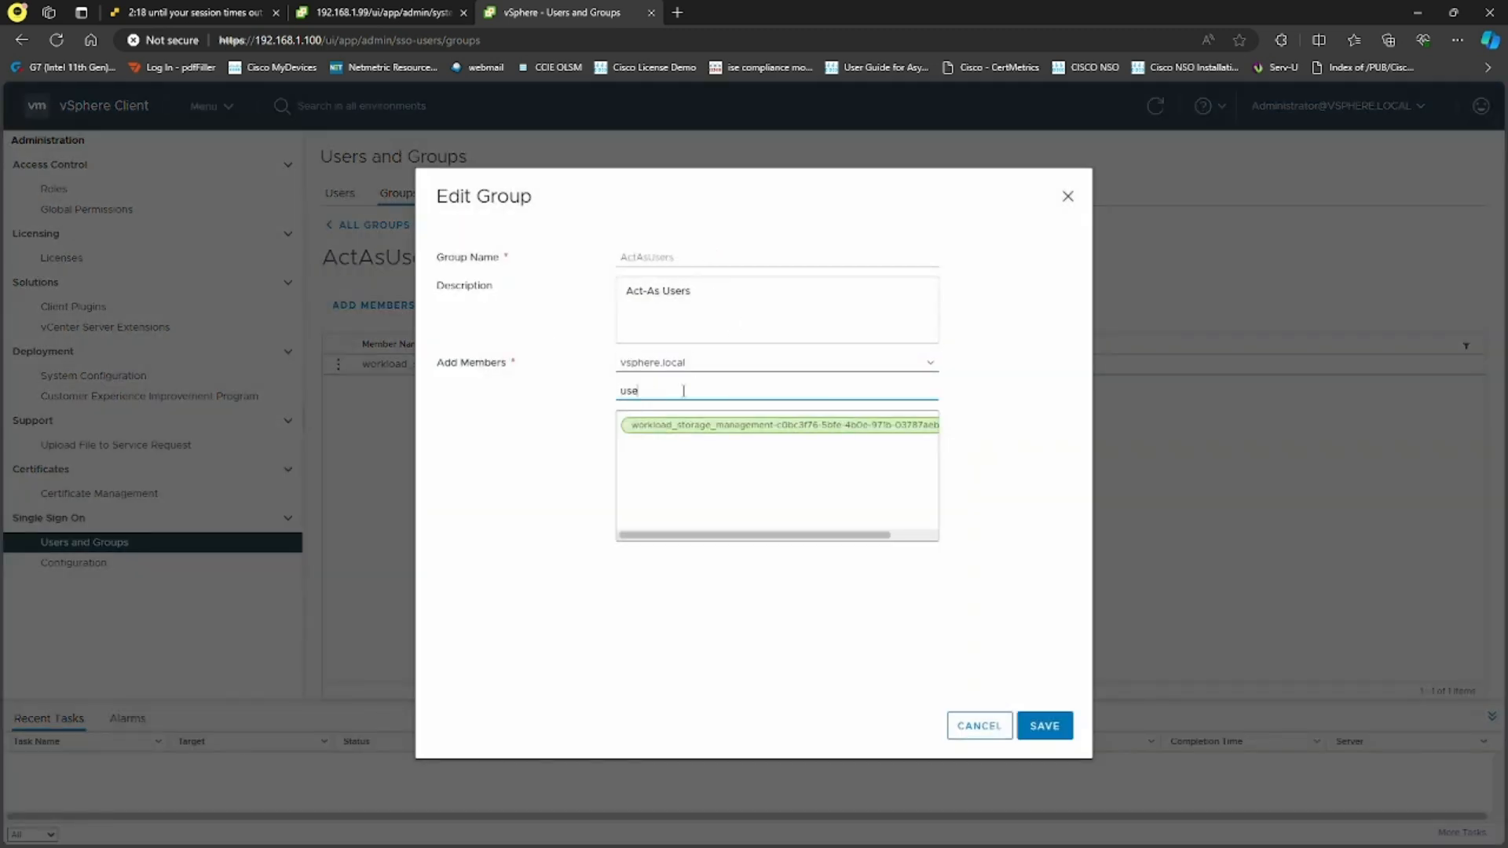
type("r1")
left_click(687, 422)
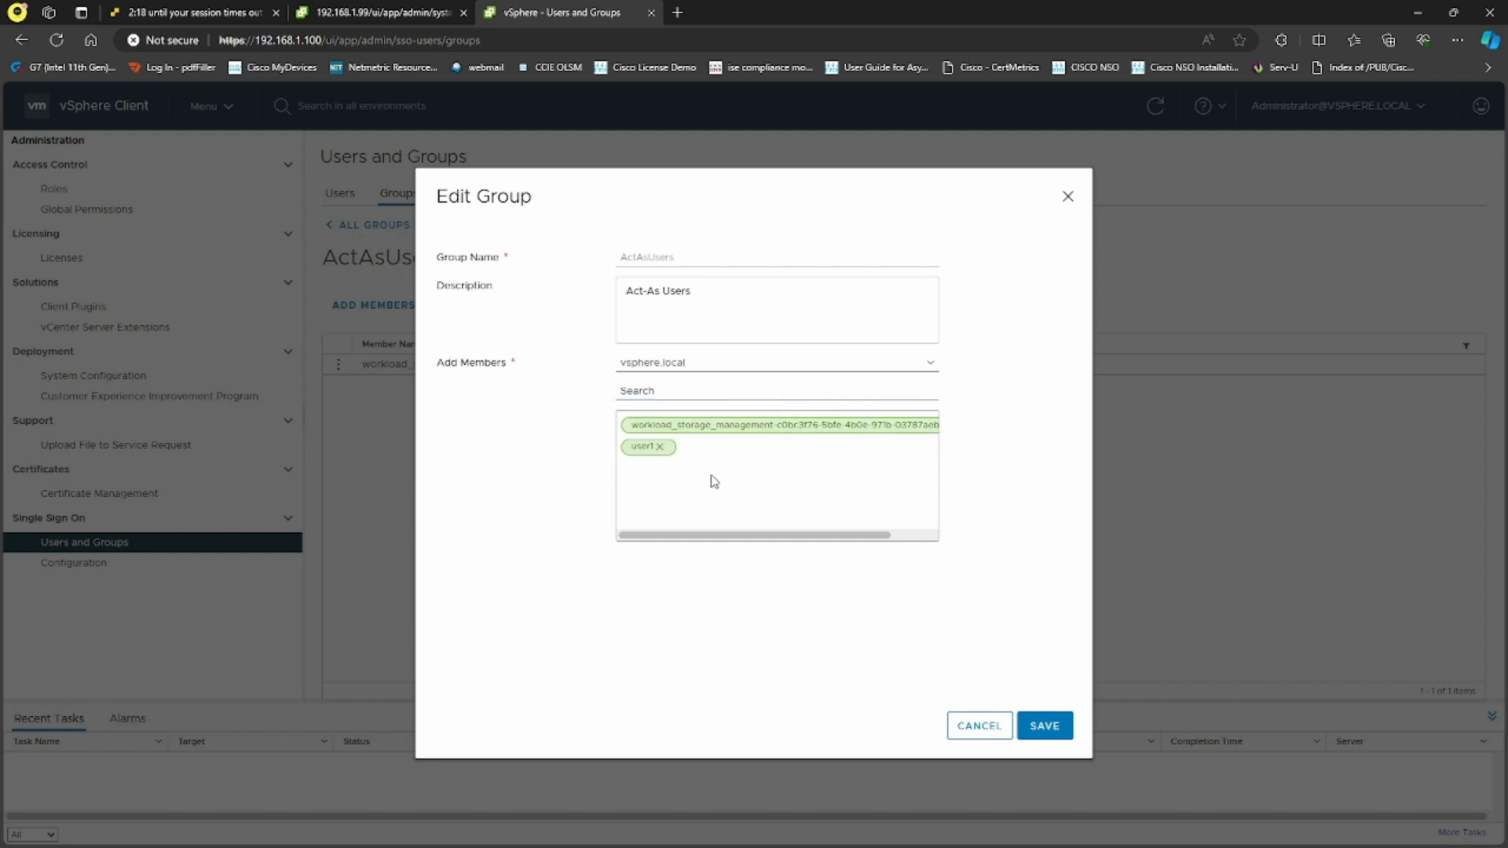
left_click(1044, 721)
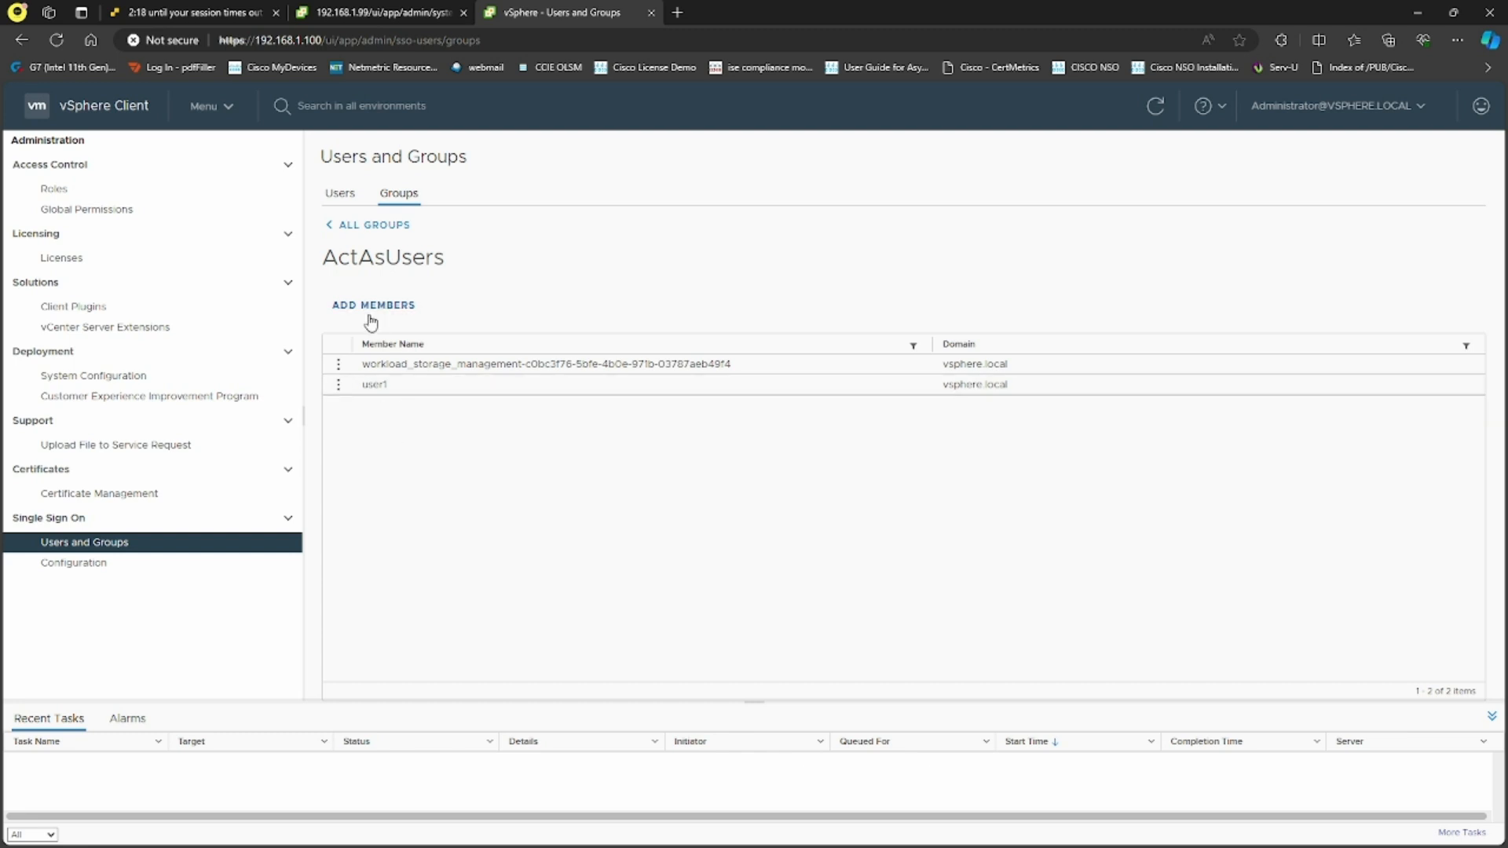
left_click(1324, 116)
Log out the administrator and sign in as user1 with its password
left_click(1283, 241)
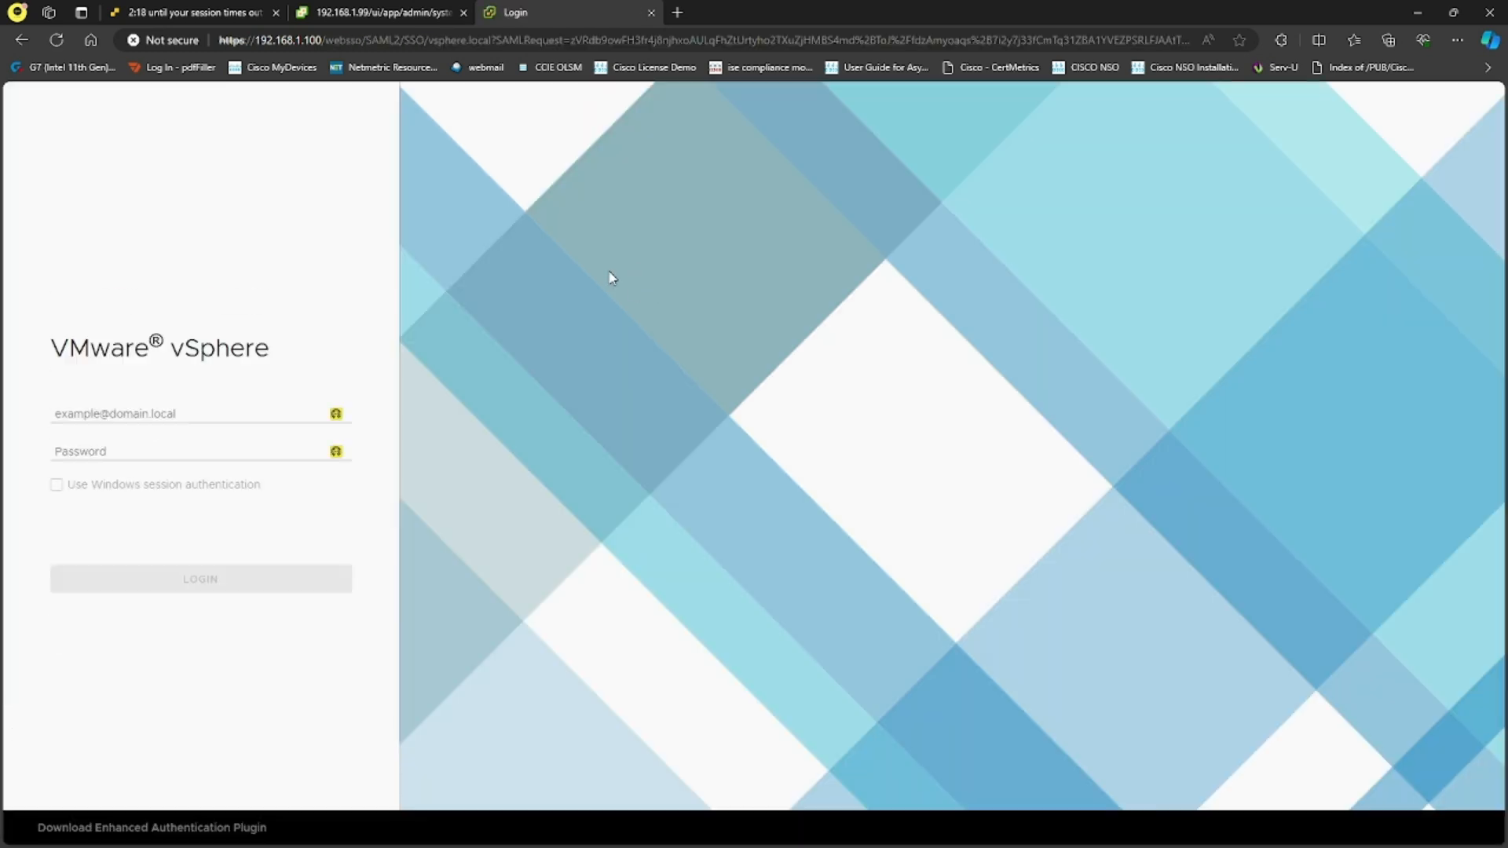
left_click(236, 413)
type("user1@vsph")
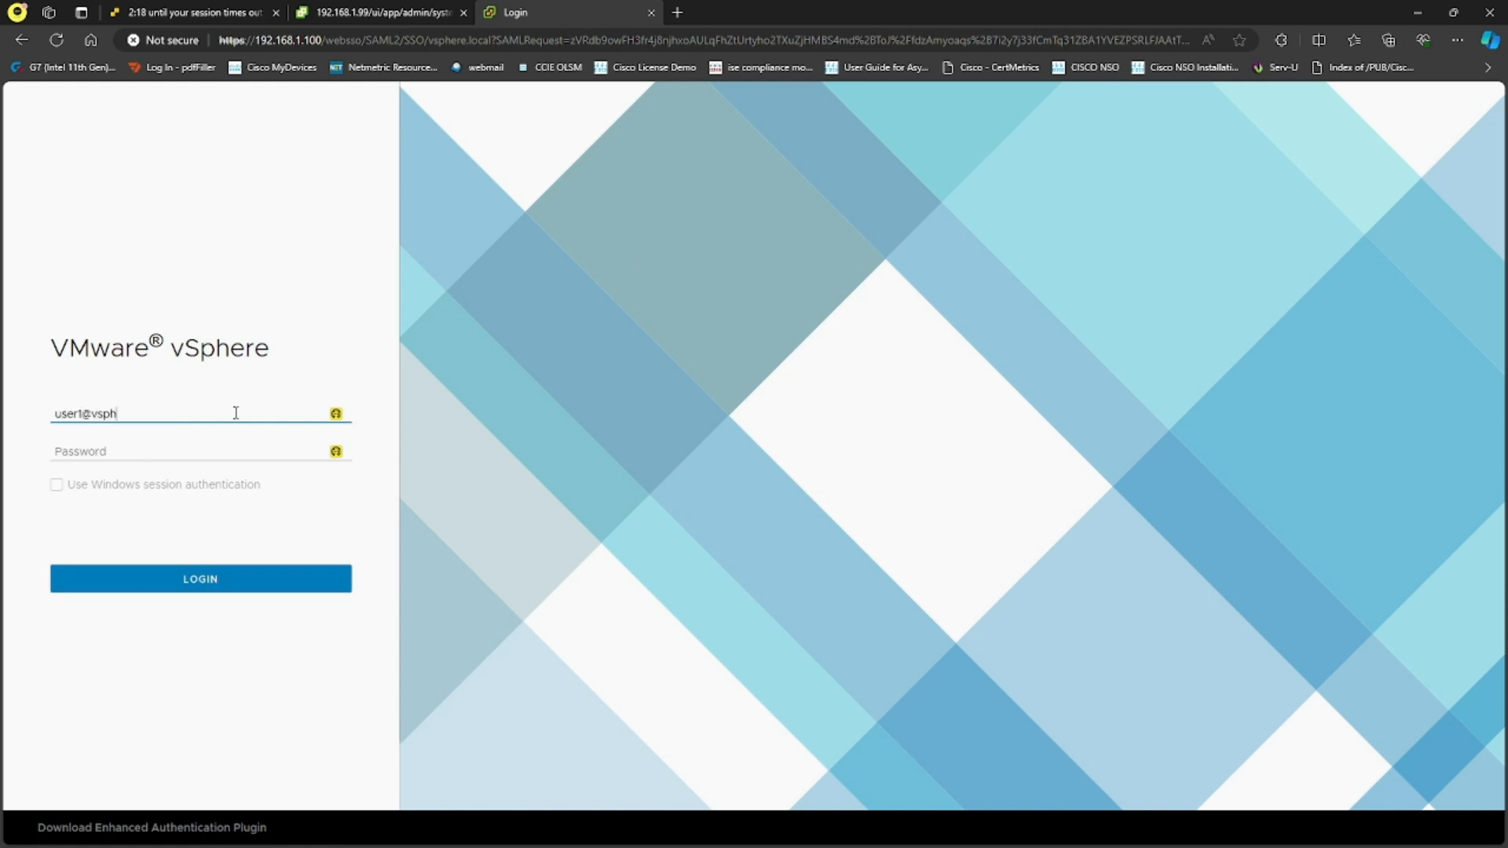
type("ere.local")
key("Tab")
type("****")
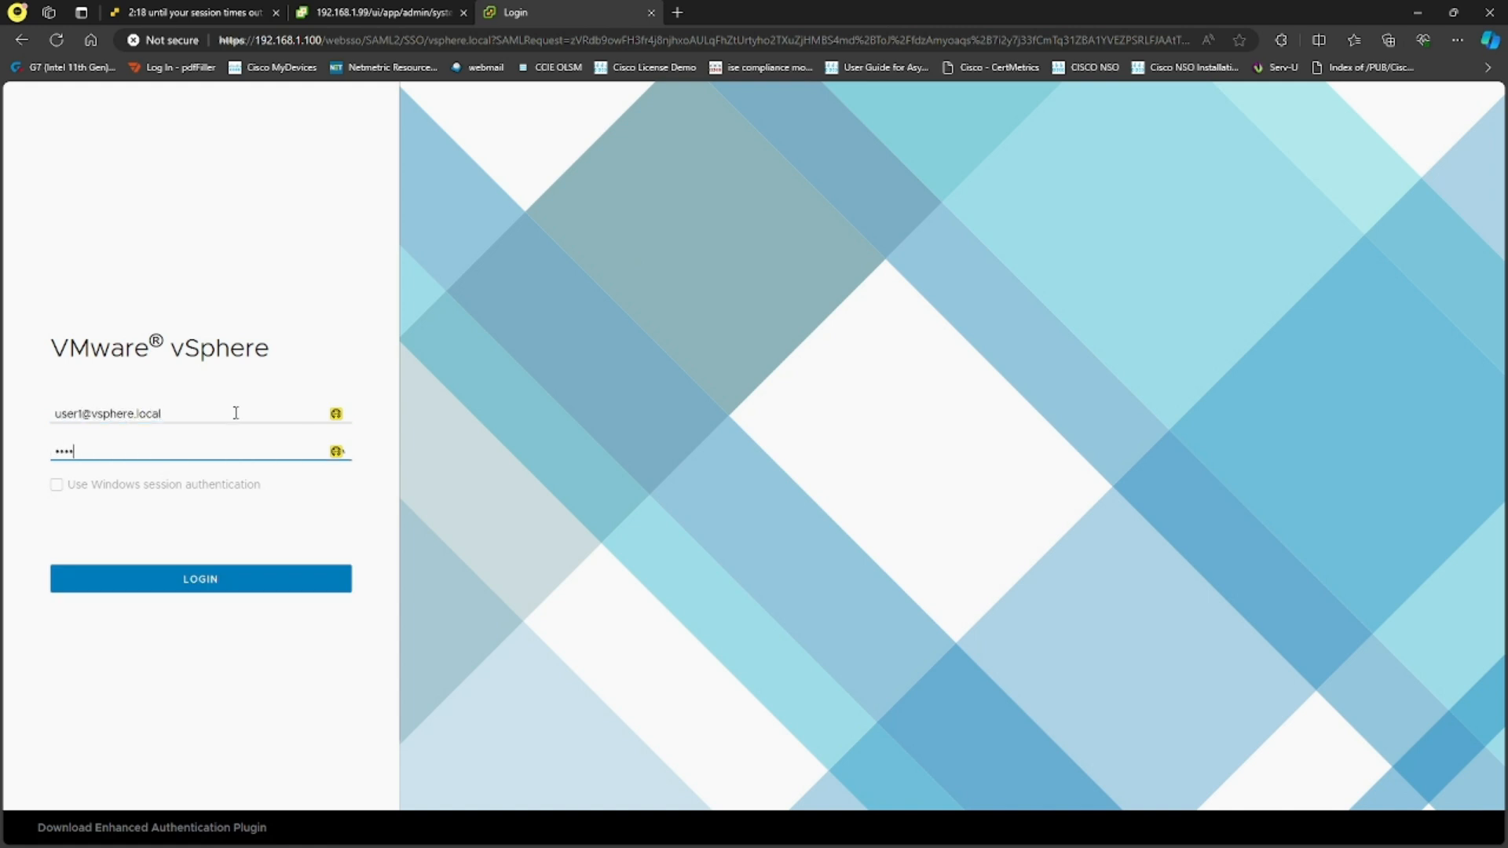
type("****")
key("Return")
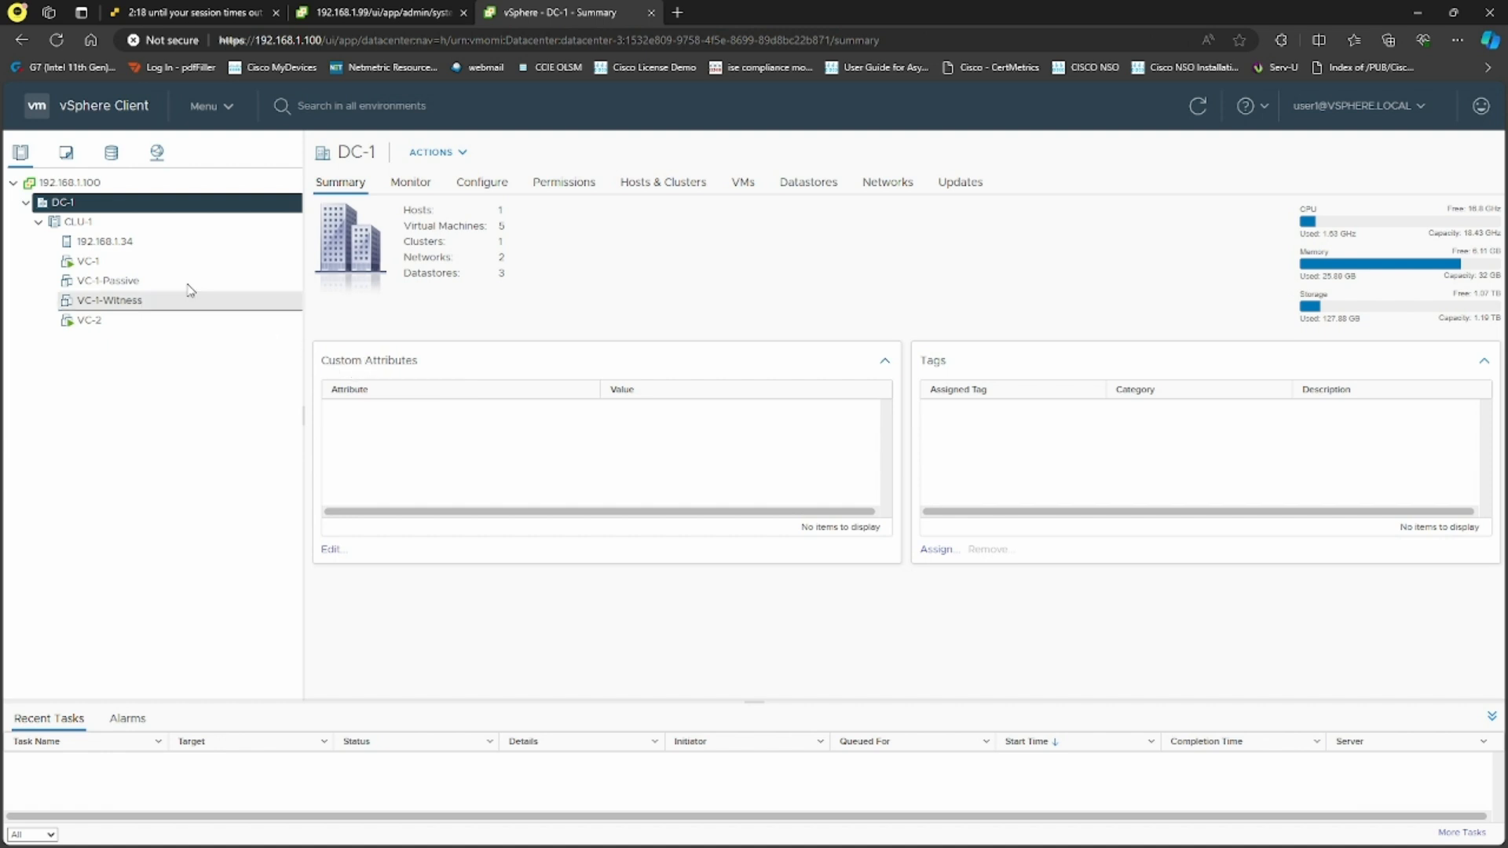
Review DC-1's Configure, Permissions and Hosts tabs and open CLU-1's DRS settings as user1
left_click(476, 182)
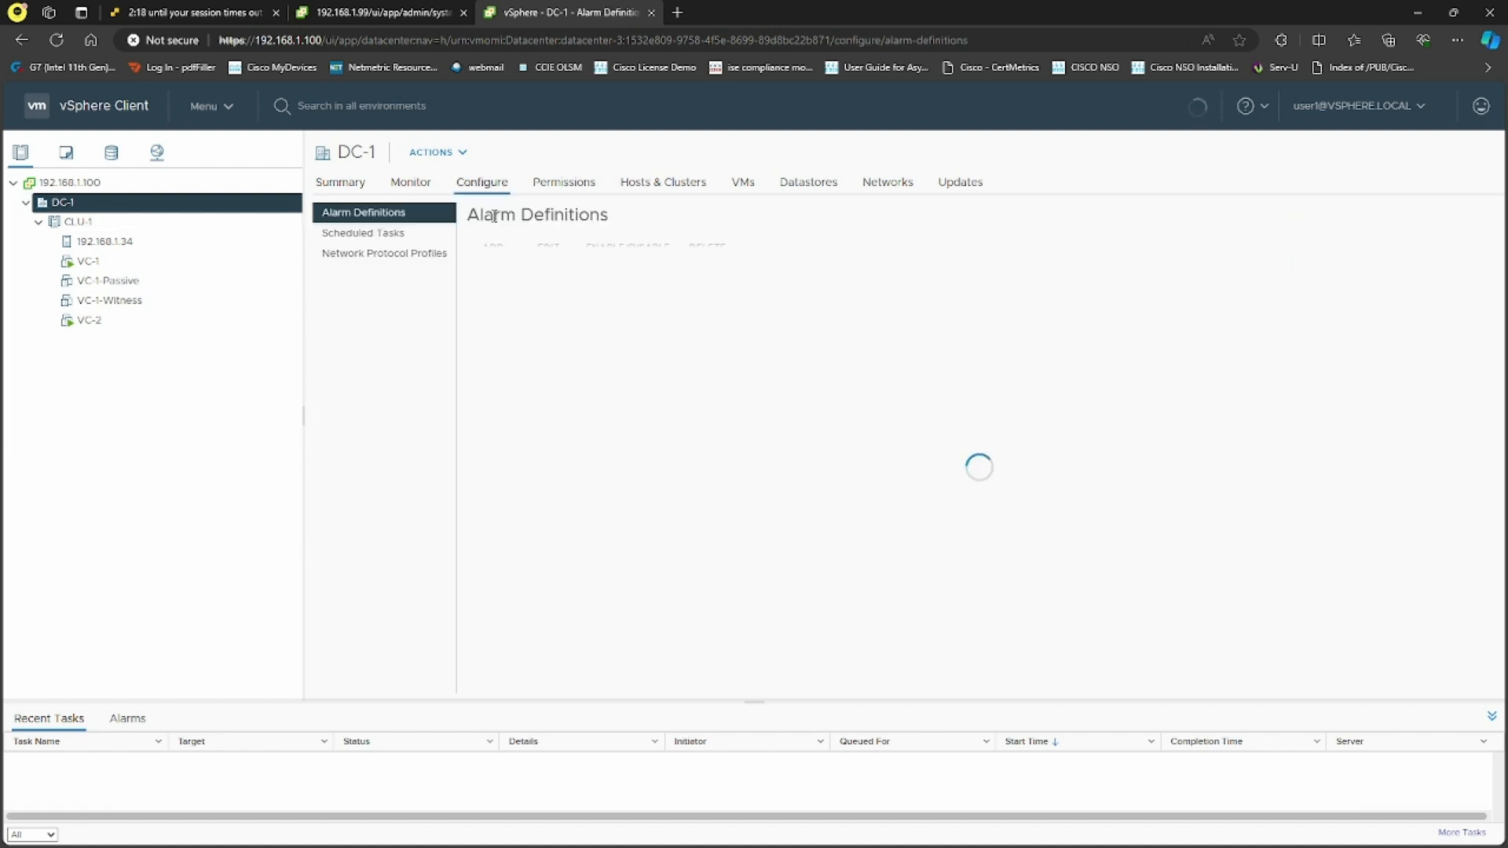
left_click(579, 189)
left_click(663, 188)
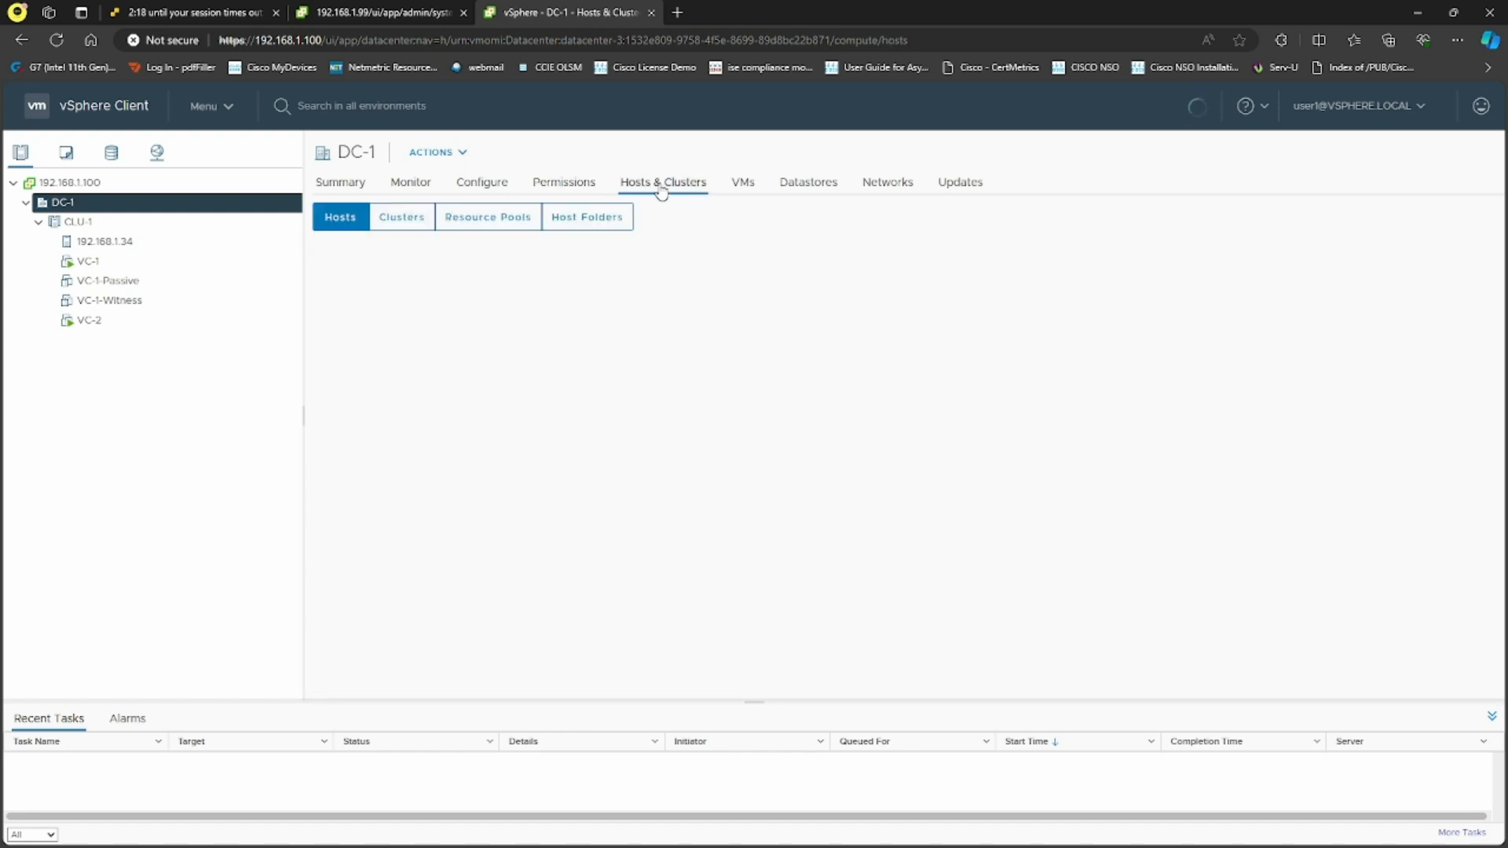
left_click(110, 223)
left_click(460, 189)
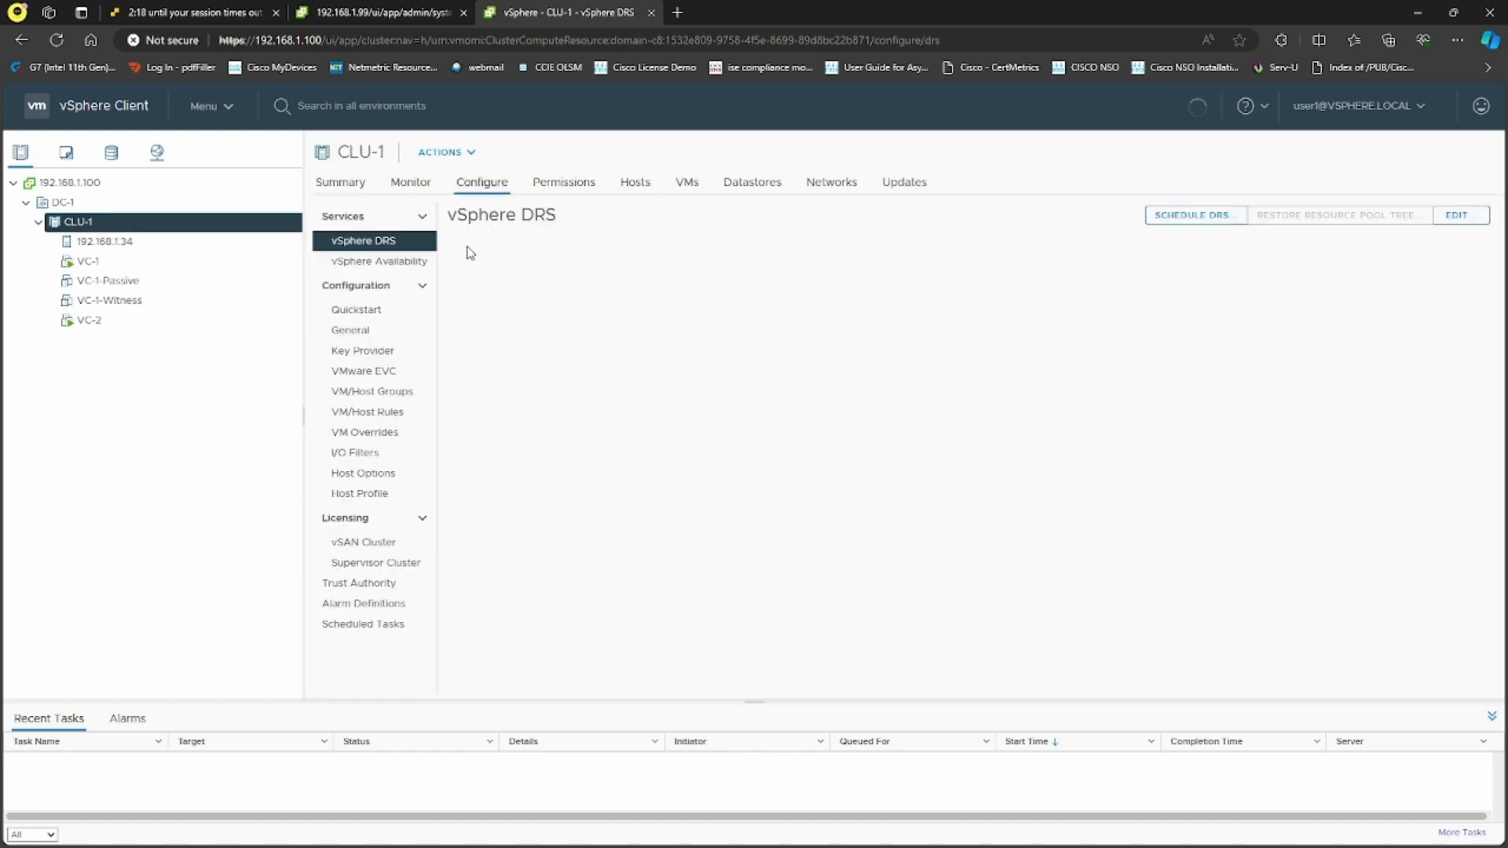
left_click(1459, 217)
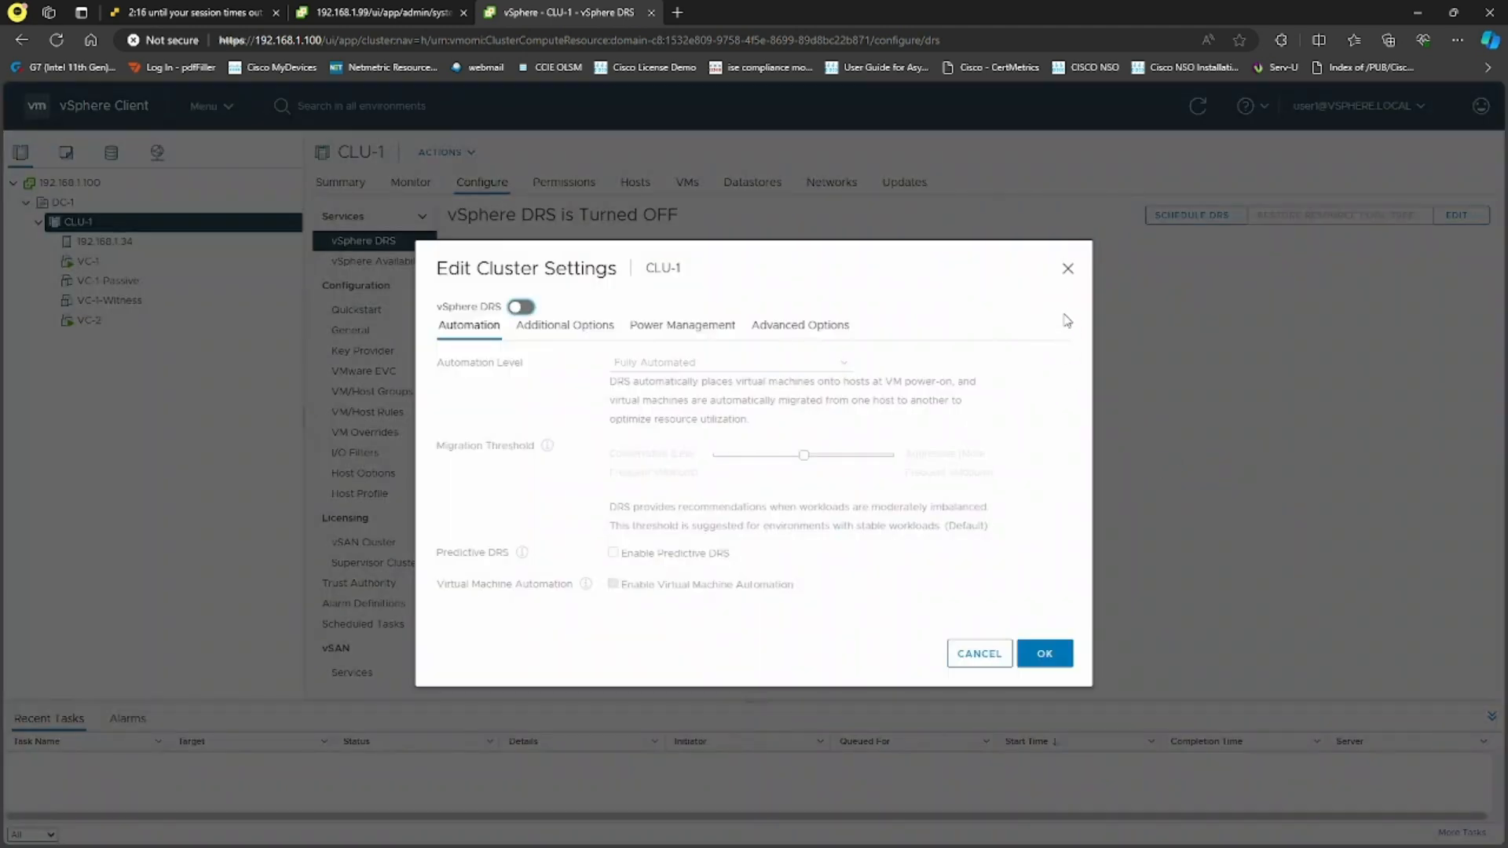
left_click(1067, 268)
Check available actions on host 192.168.1.34 and VC-1, then log user1 out
left_click(133, 244)
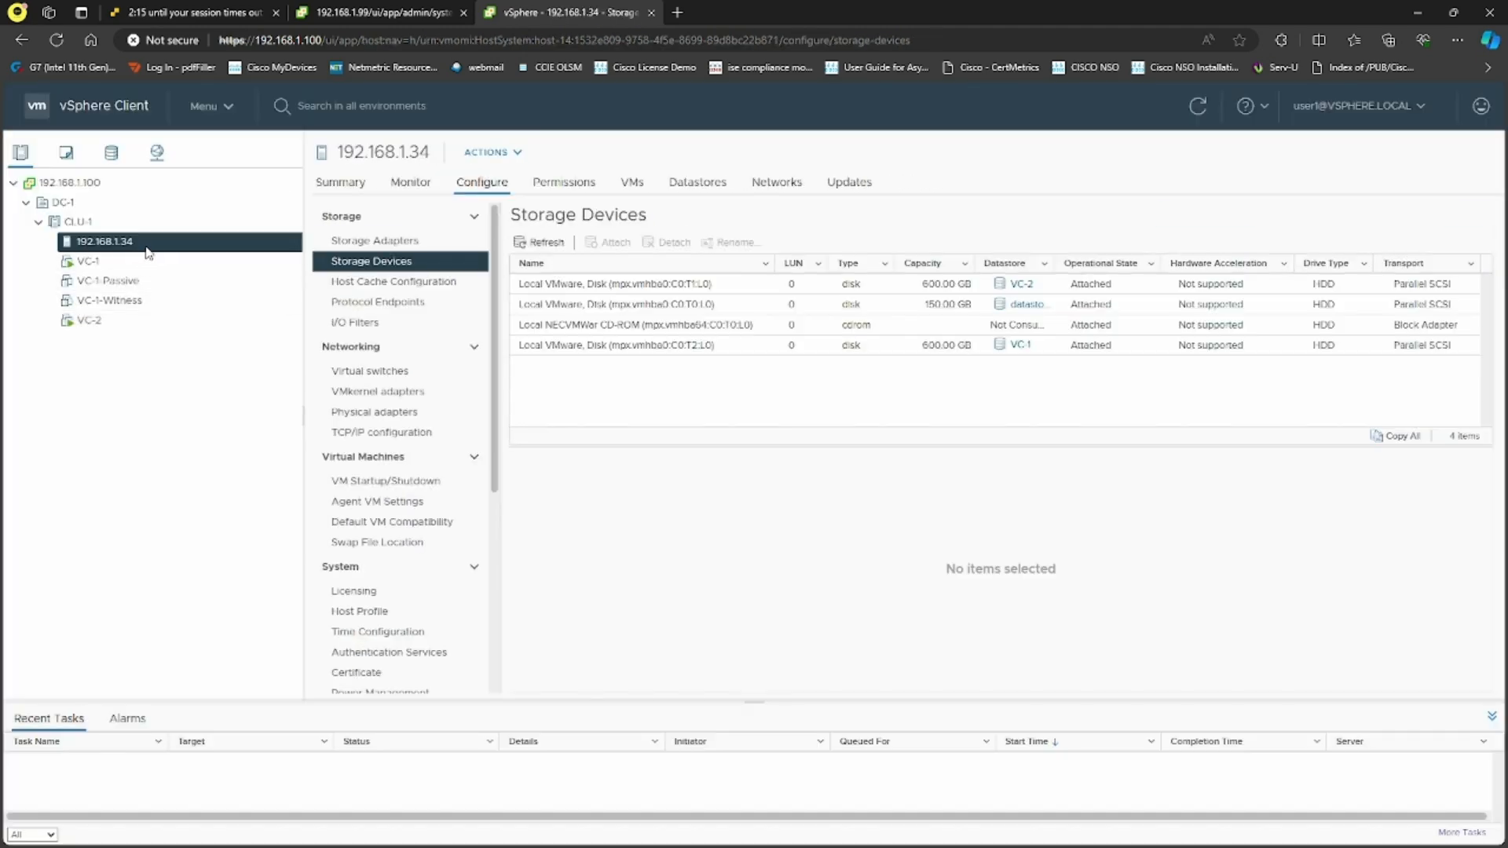
right_click(146, 242)
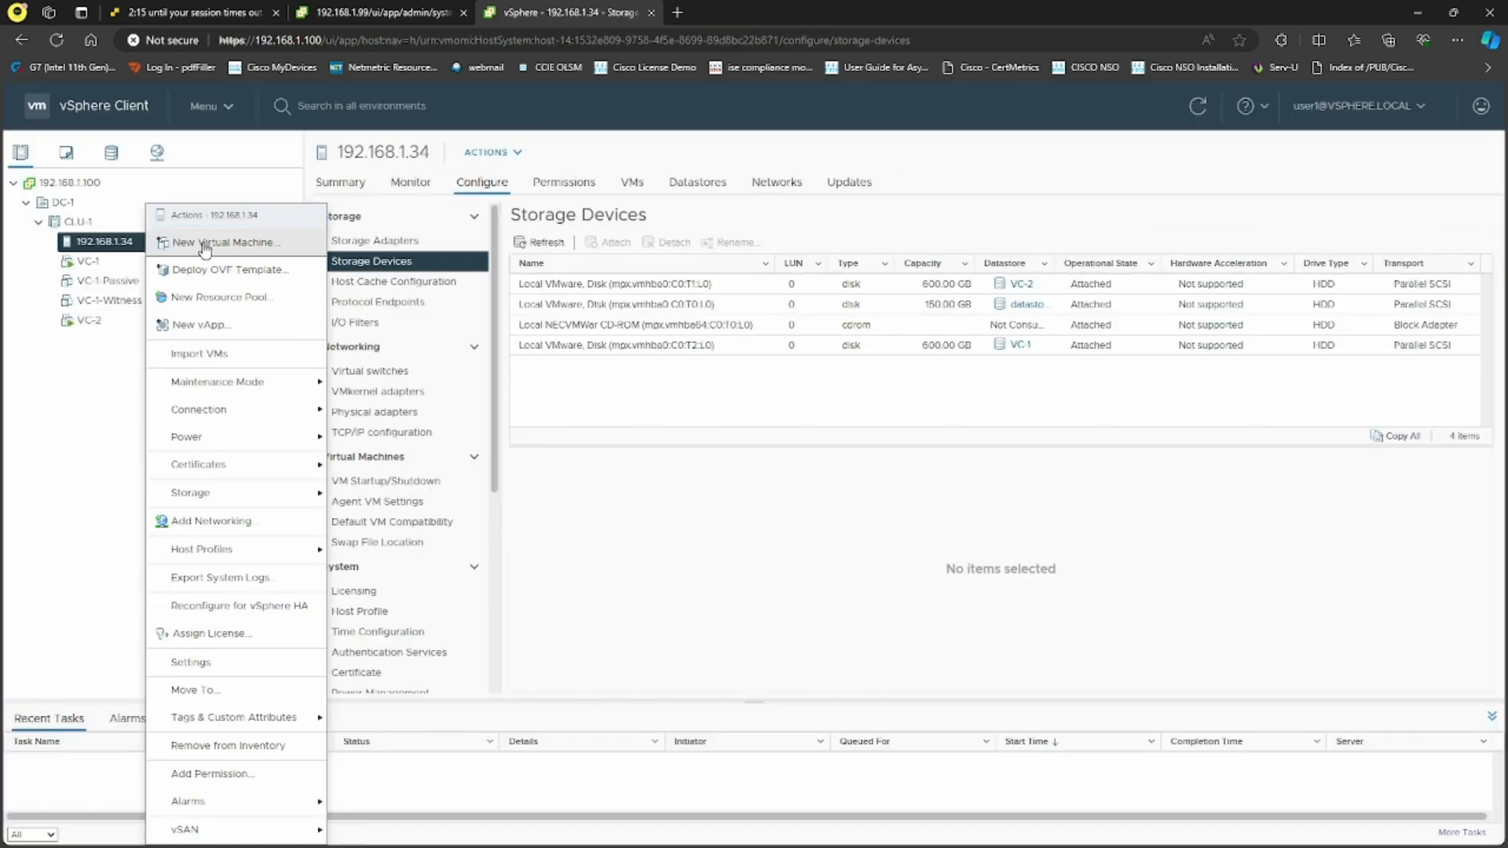
left_click(110, 475)
left_click(124, 264)
right_click(124, 267)
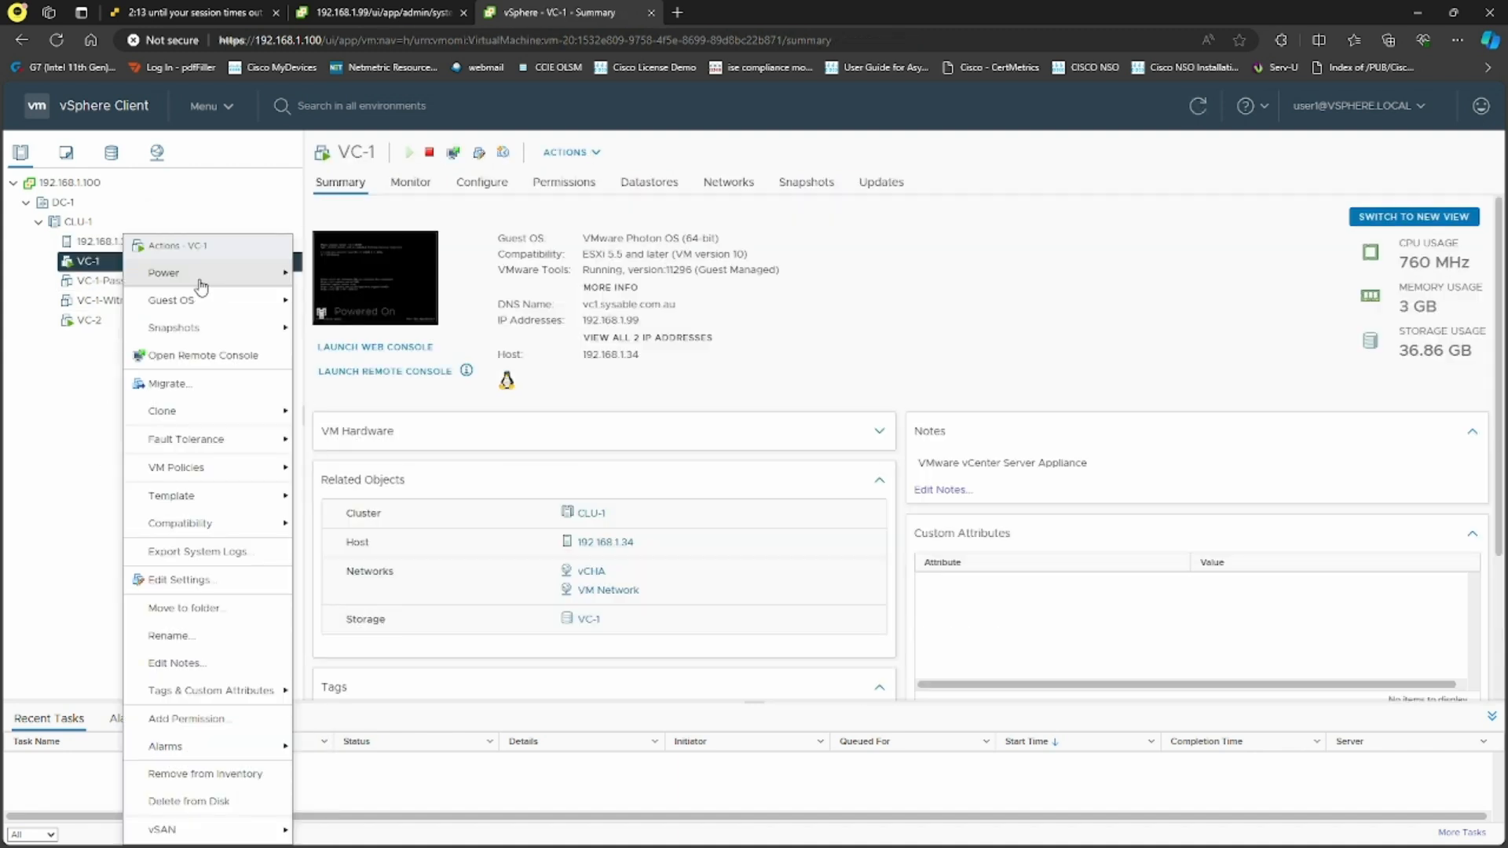
left_click(63, 434)
left_click(1370, 105)
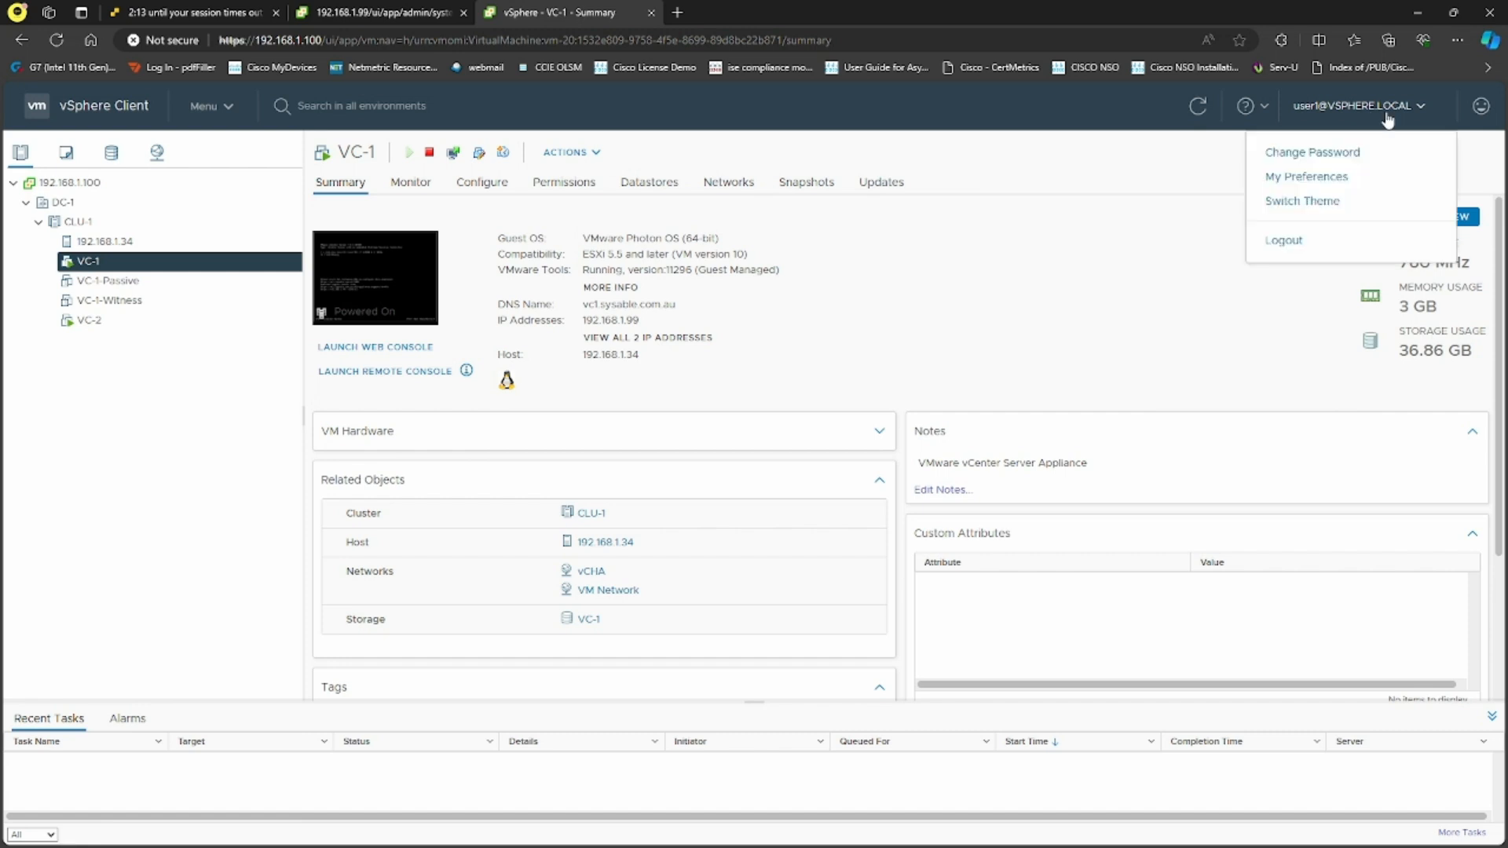
left_click(1282, 241)
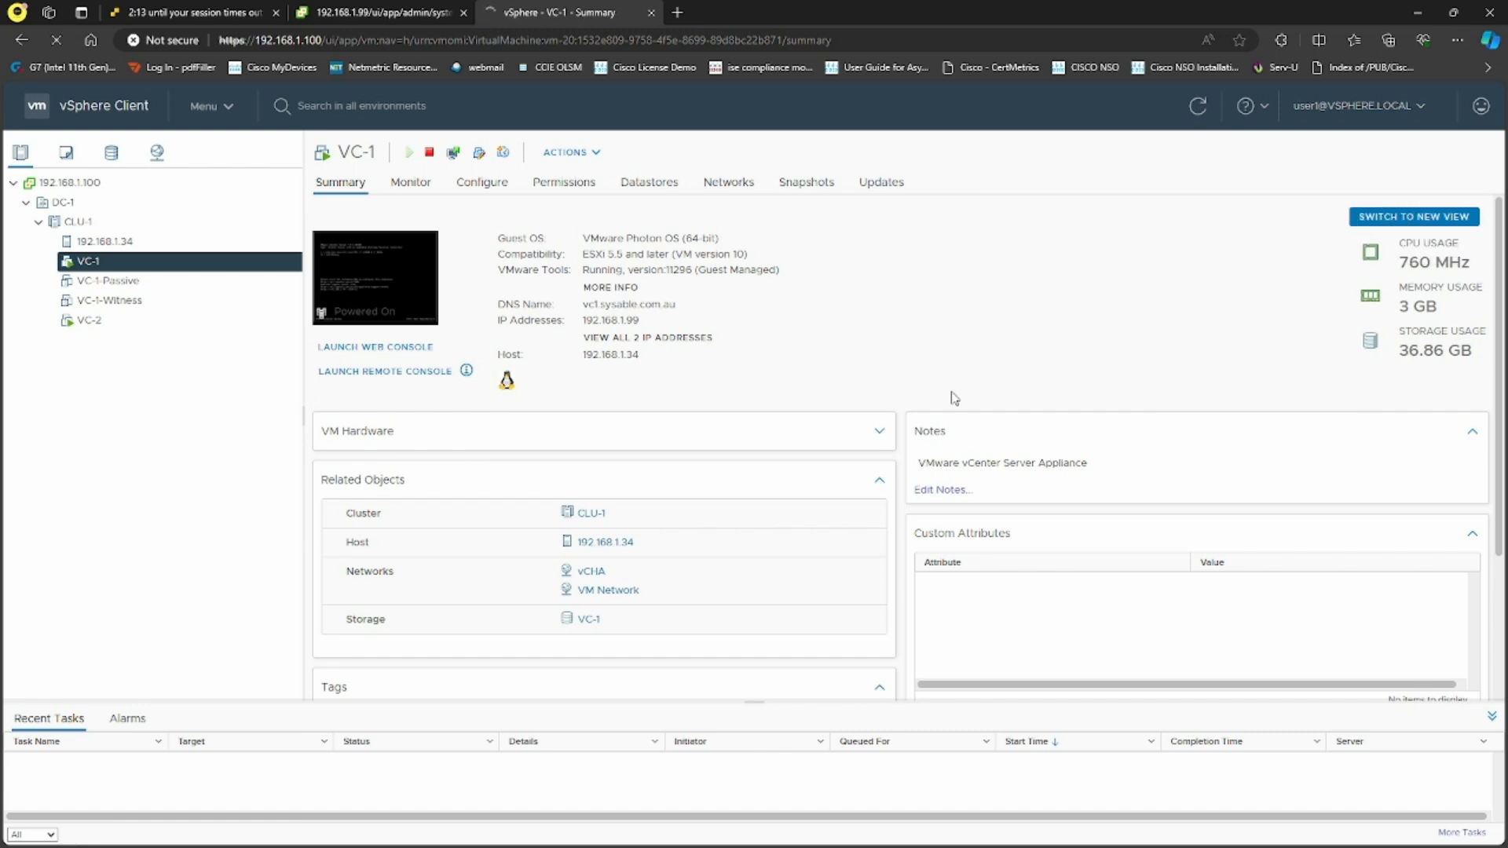